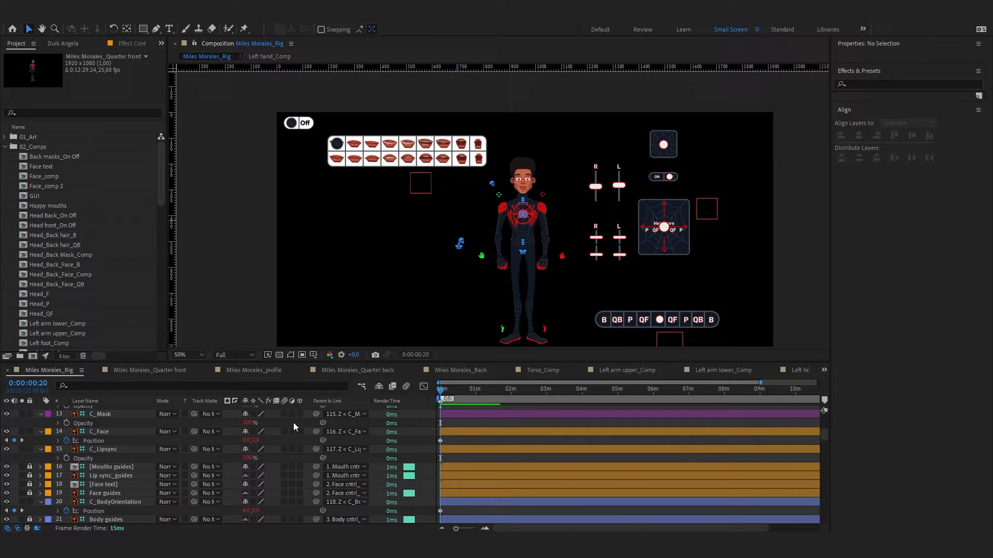
Select all Position keyframes of the C_Face controller and convert them to hold keyframes with Duik Angela
left_click_drag(455, 529, 475, 529)
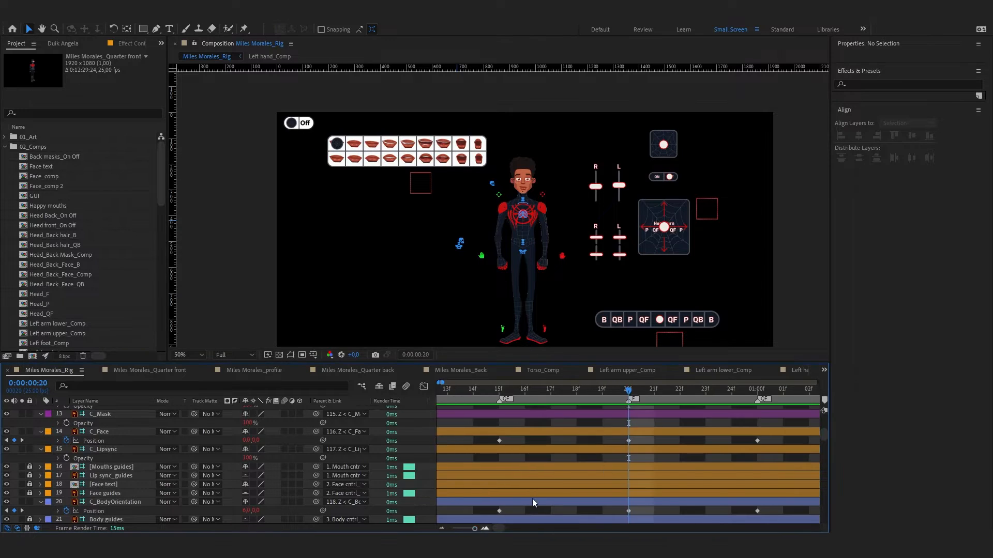
scroll(605, 470, "down", 3)
left_click_drag(745, 439, 438, 444)
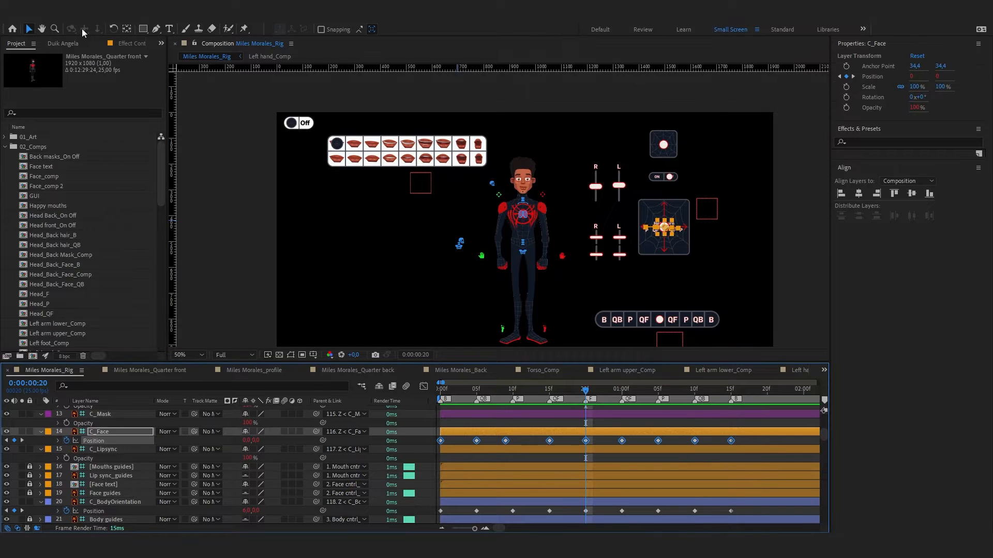
left_click(62, 43)
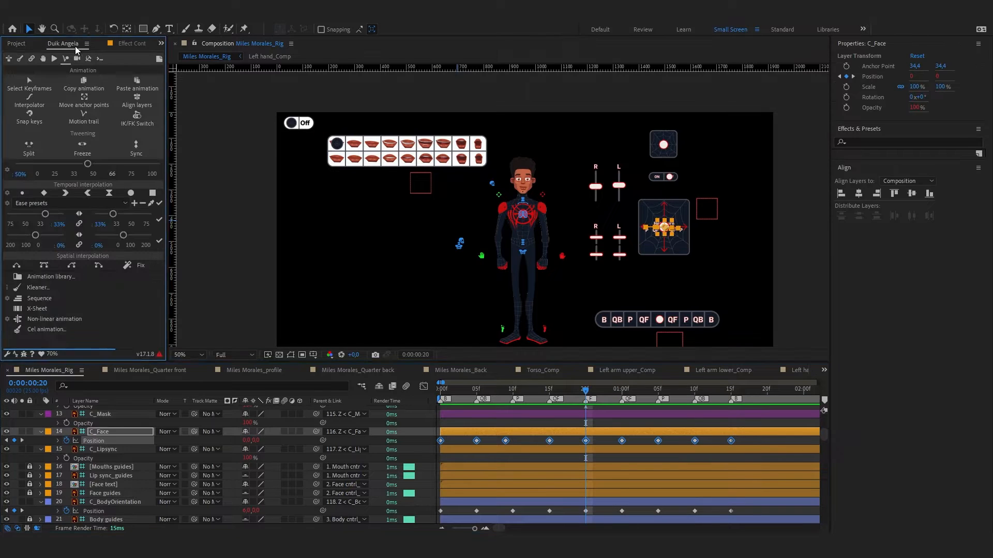
left_click(153, 193)
key("ctrl+shift+a")
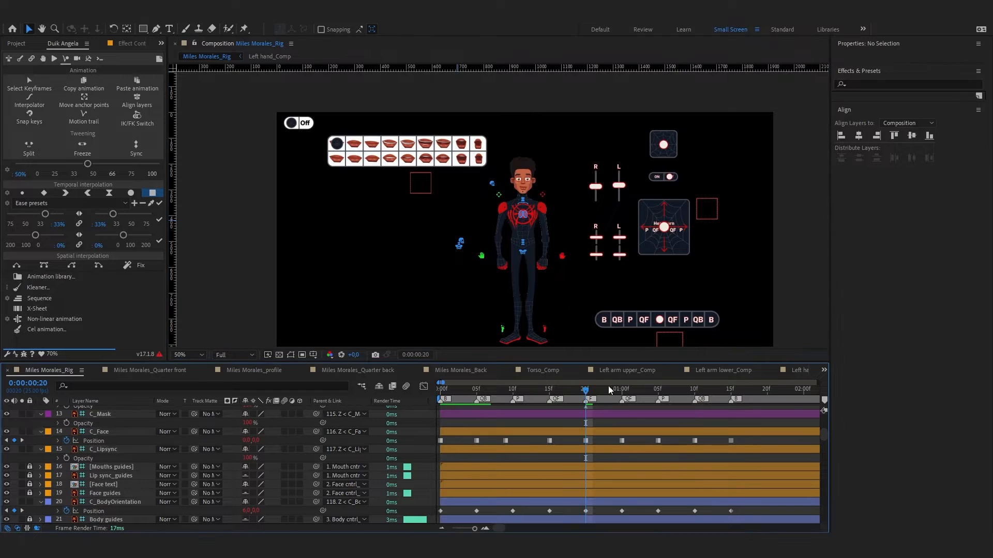
Scrub through the body turn to check it, return to frame 20, and inspect the arm layers
left_click_drag(438, 390, 734, 411)
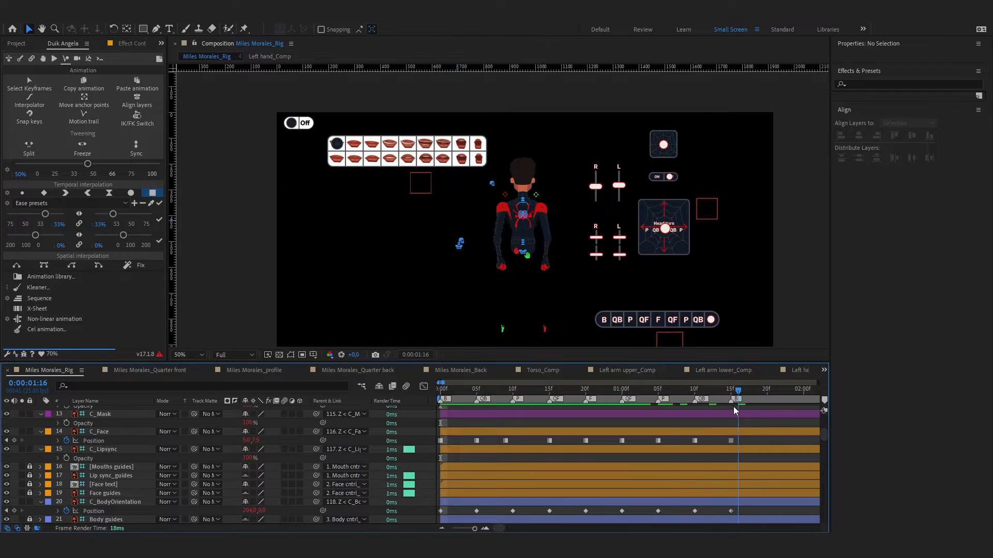
left_click(584, 392)
scroll(62, 507, "down", 20)
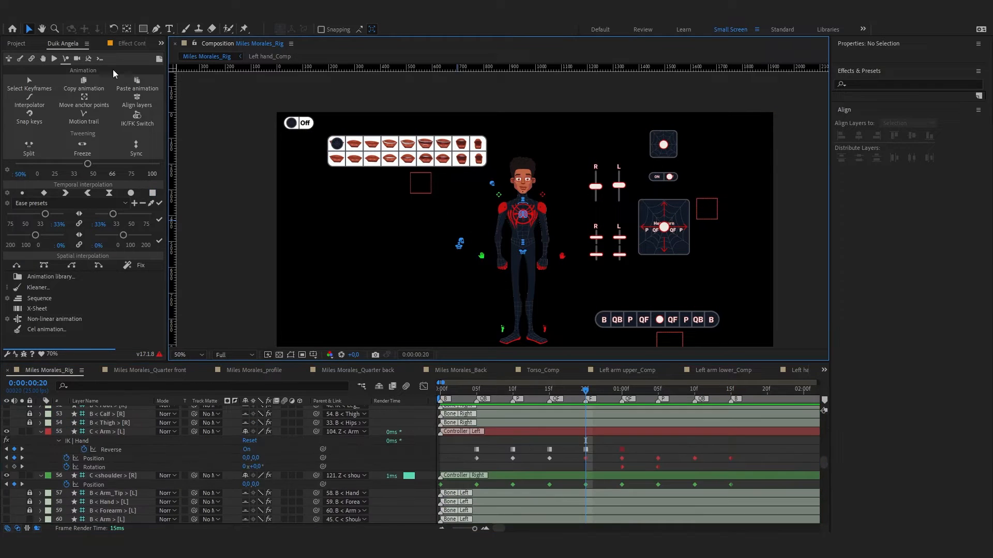
scroll(114, 442, "down", 1)
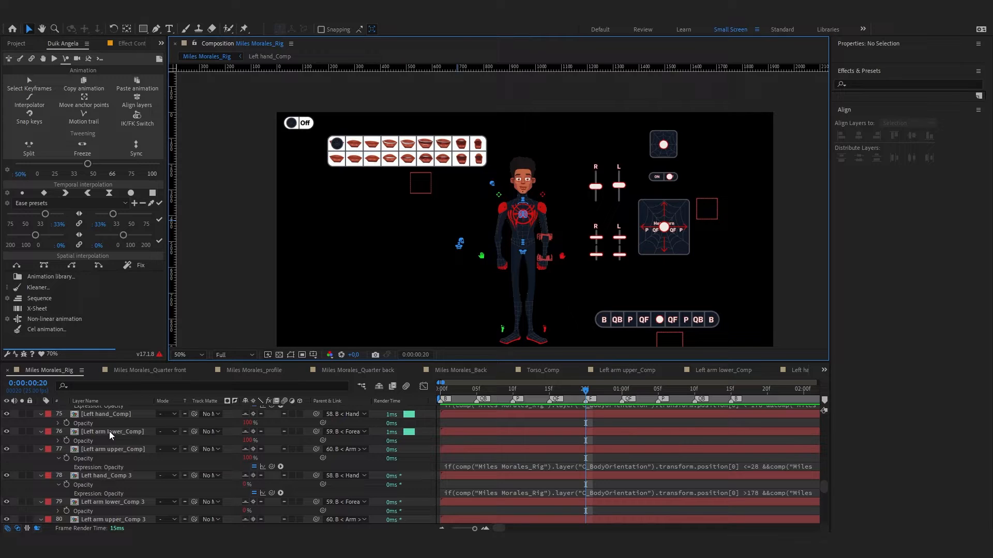
Show the project's composition list and close the open torso, arm and hand comps
left_click(16, 43)
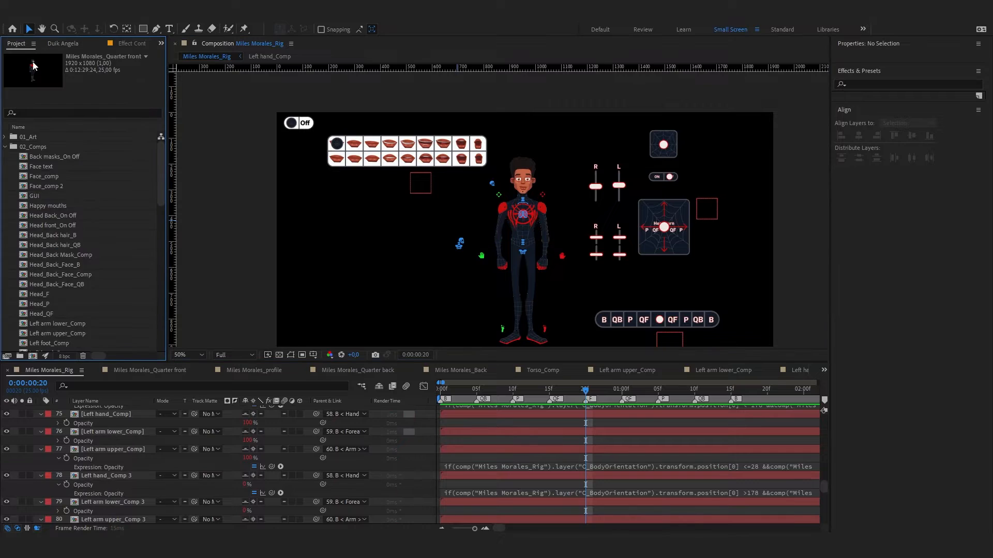
scroll(62, 280, "down", 3)
scroll(57, 298, "down", 2)
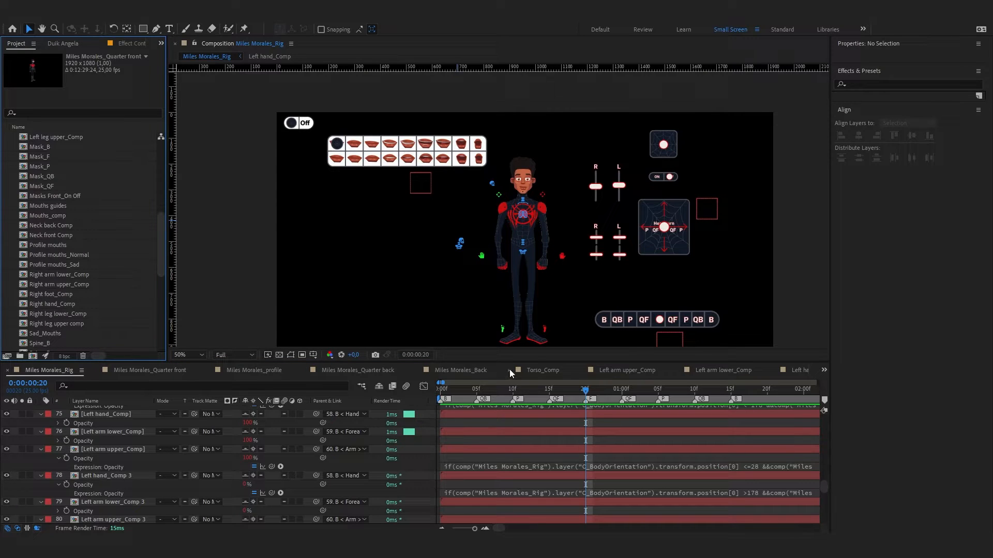
left_click(510, 370)
left_click(510, 370)
left_click(510, 370)
left_click(510, 369)
Open the Right leg upper comp, Right leg lower_Comp and Right foot_Comp
double_click(59, 322)
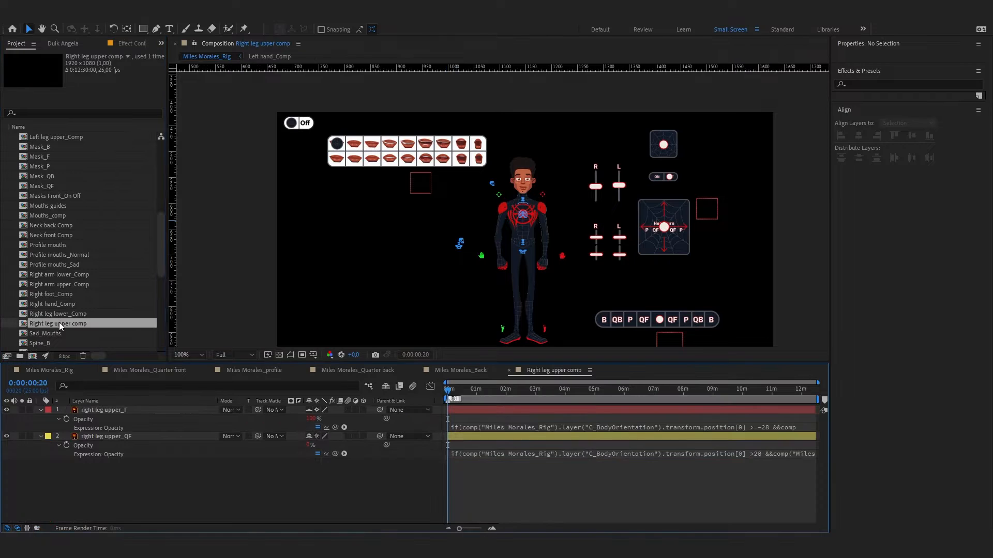
double_click(57, 314)
double_click(53, 295)
Open Left leg upper_Comp, Left leg lower_Comp and Left foot_Comp, leaving Left hand_Comp closed
scroll(53, 295, "up", 3)
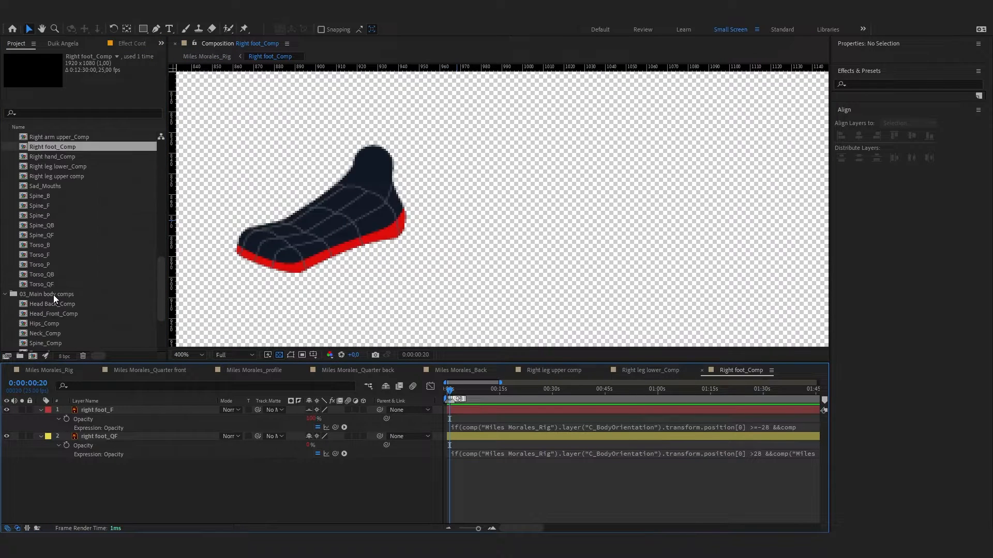
double_click(57, 225)
double_click(52, 215)
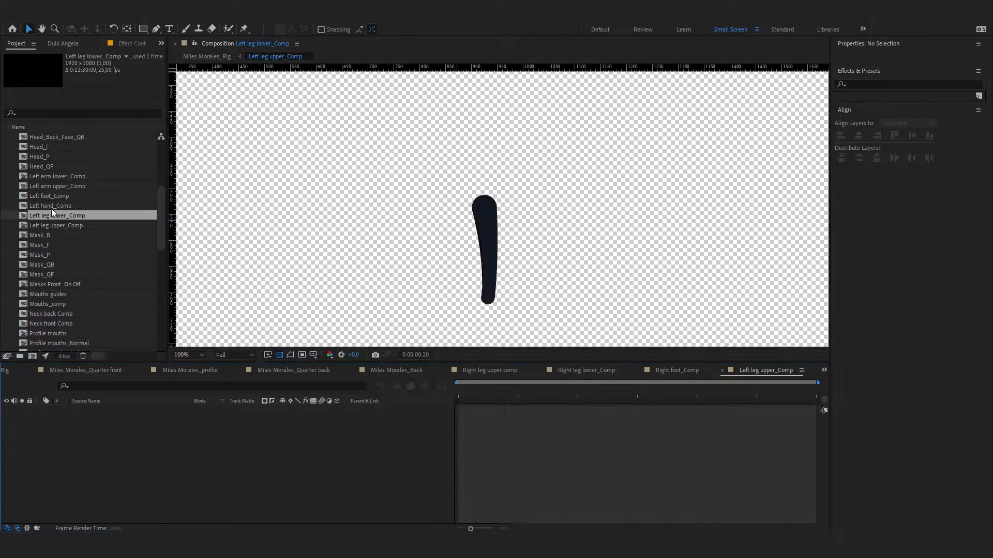
double_click(51, 206)
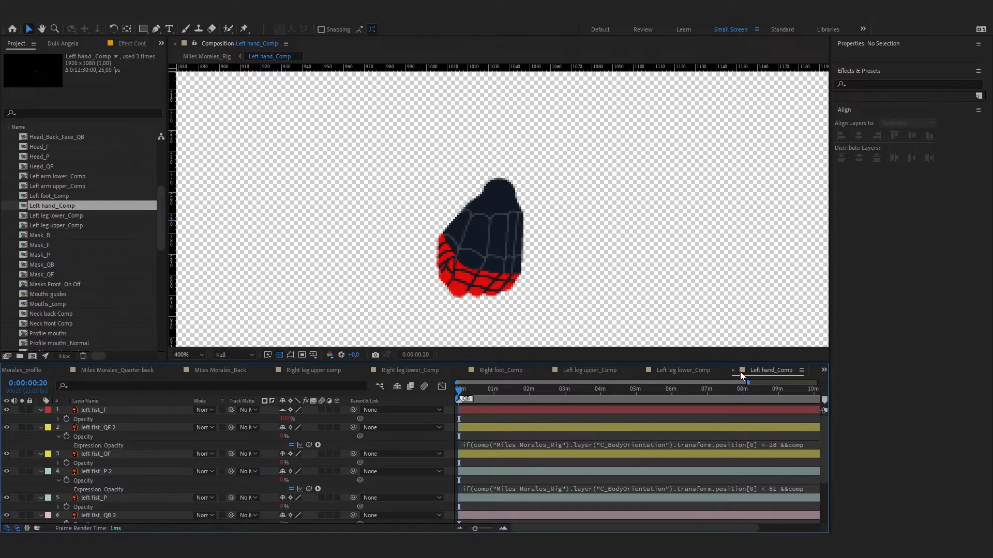
left_click(733, 370)
double_click(51, 196)
Add a second composition viewer showing Miles Morales_Rig beside the Right leg upper comp
left_click(256, 44)
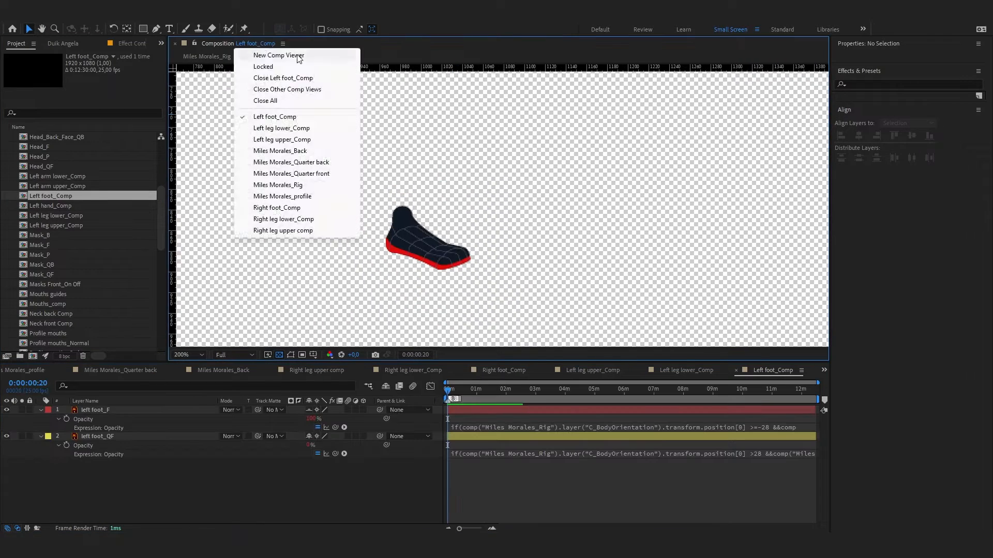
left_click(274, 56)
left_click(599, 43)
left_click(643, 190)
scroll(641, 172, "down", 2)
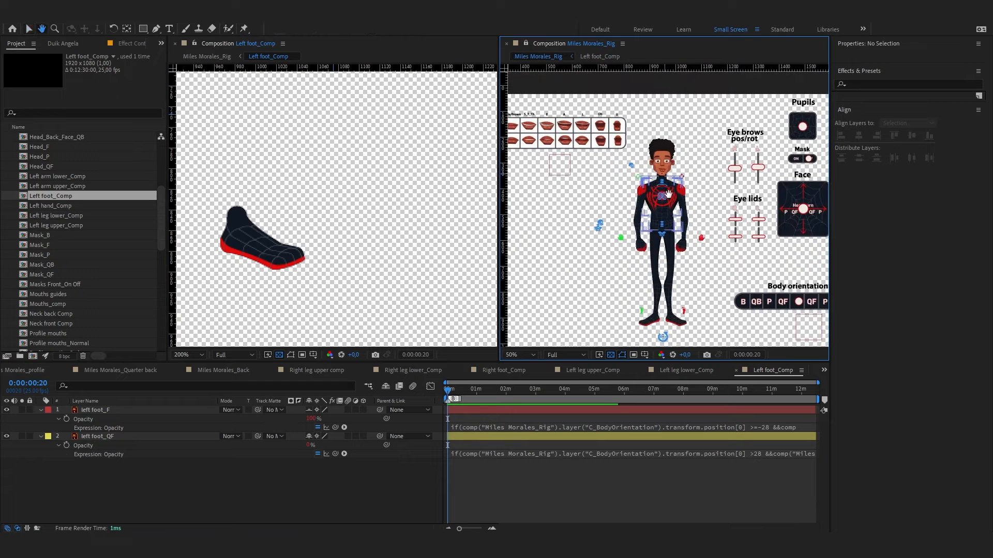
left_click(575, 371)
left_click(313, 370)
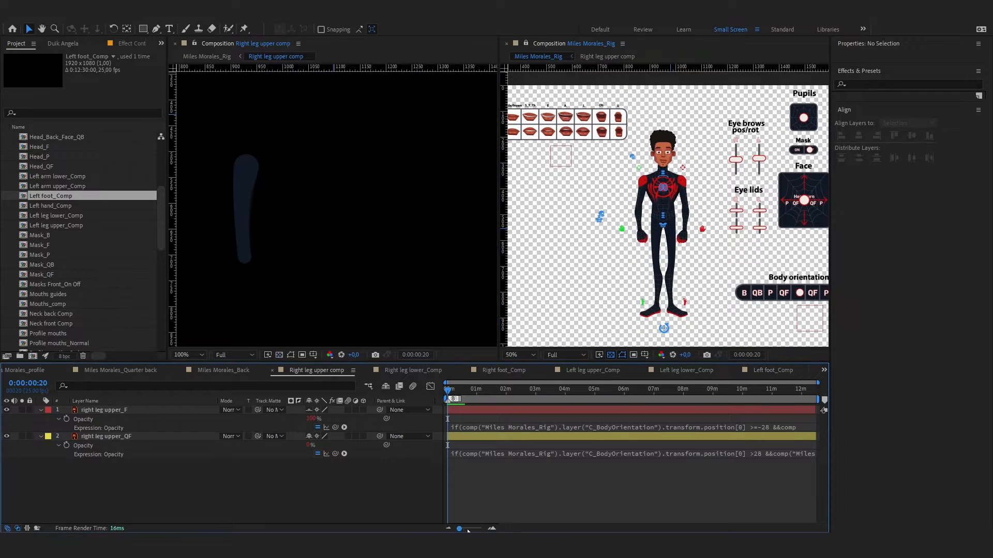
key("semicolon")
scroll(554, 473, "down", 2)
key("v")
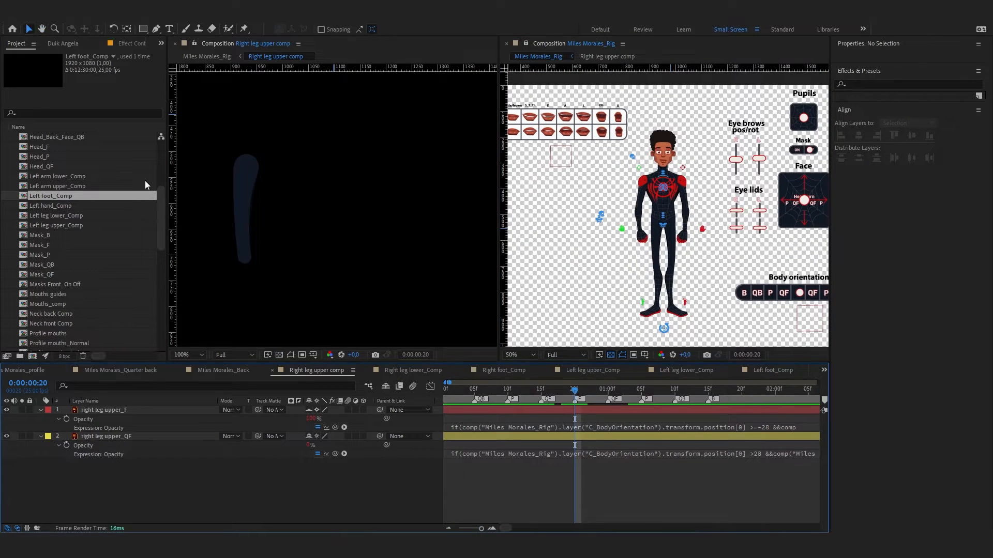
left_click(244, 222)
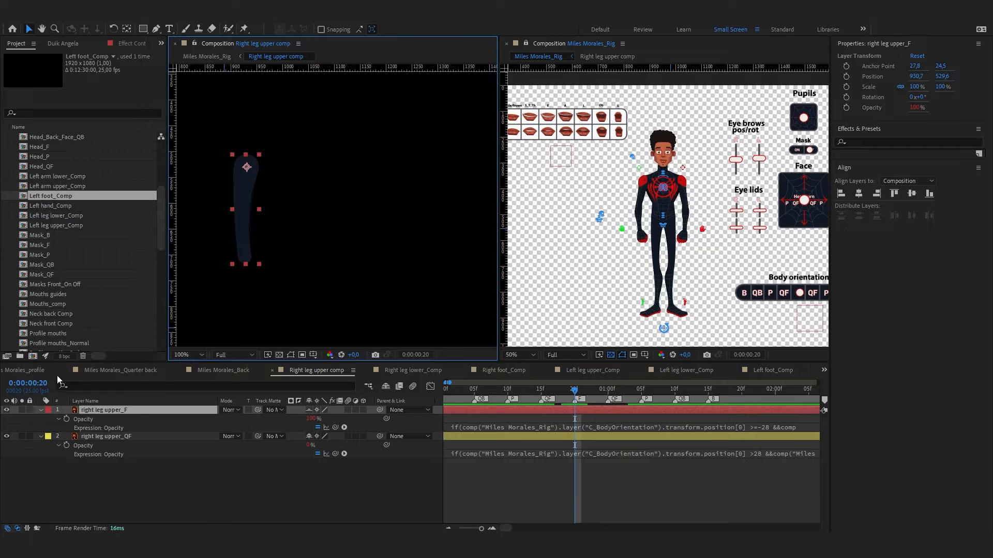
Copy the left leg upper_P layer from Miles Morales_profile into the Right leg upper comp, below right leg upper_QF
left_click(26, 370)
scroll(117, 465, "down", 4)
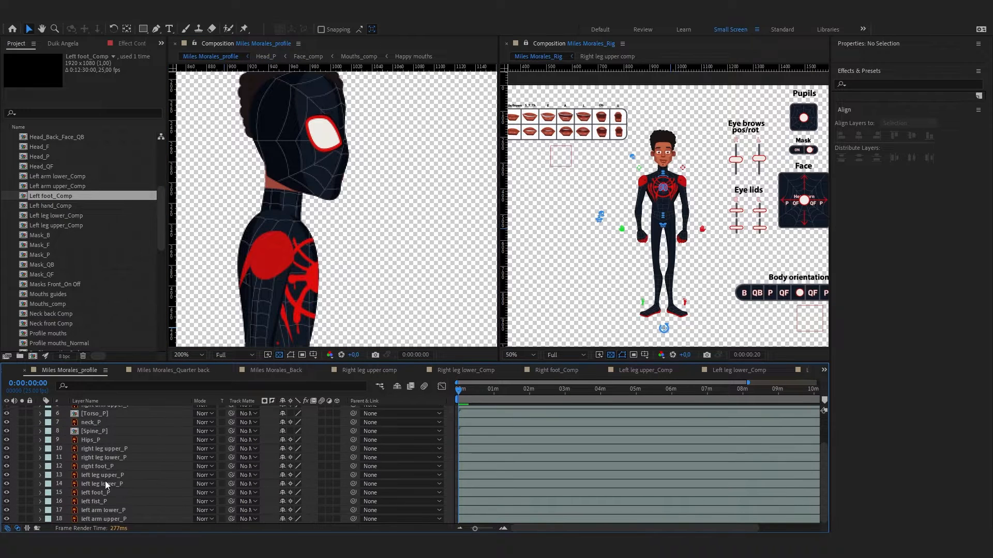
left_click(103, 475)
left_click(373, 371)
left_click(131, 436)
key("ctrl+v")
left_click_drag(131, 437, 135, 469)
Copy the right leg upper layer from Miles Morales_Quarter back to the bottom of the Right leg upper comp
left_click(173, 371)
scroll(105, 494, "down", 3)
left_click(110, 475)
key("ctrl+c")
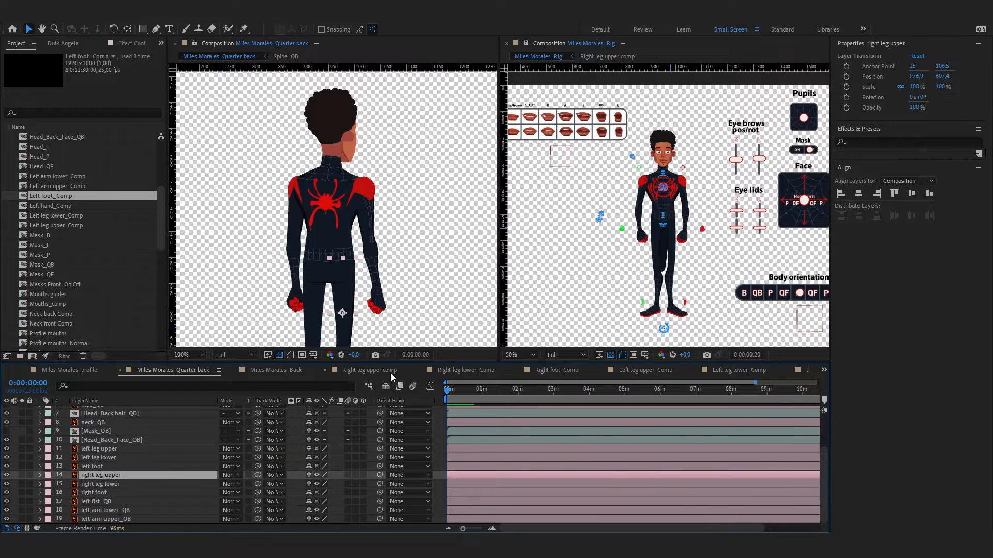
left_click(388, 372)
left_click(154, 491)
key("ctrl+v")
left_click_drag(127, 412, 153, 489)
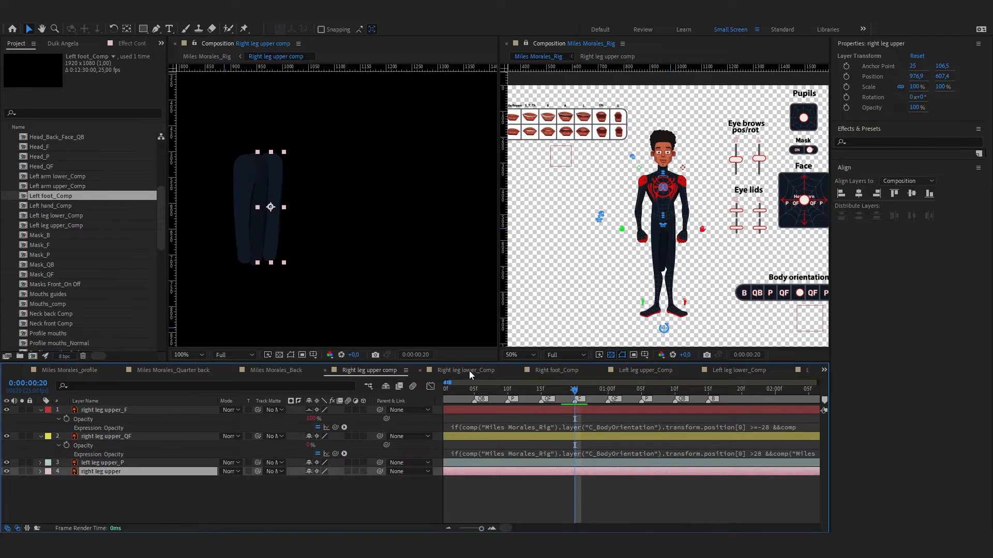
Copy the right leg upper_B layer from Miles Morales_Back to the bottom of the Right leg upper comp
left_click(262, 375)
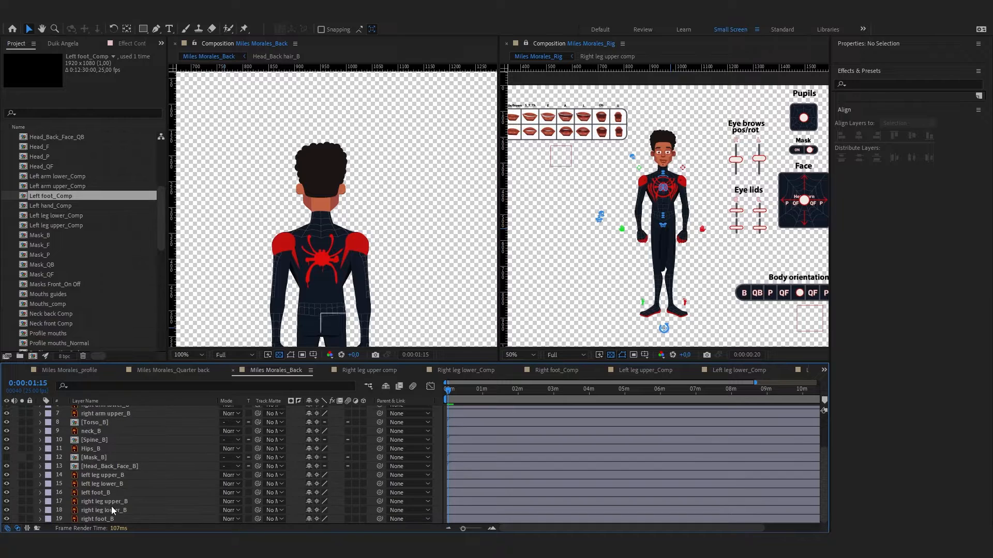
left_click(117, 500)
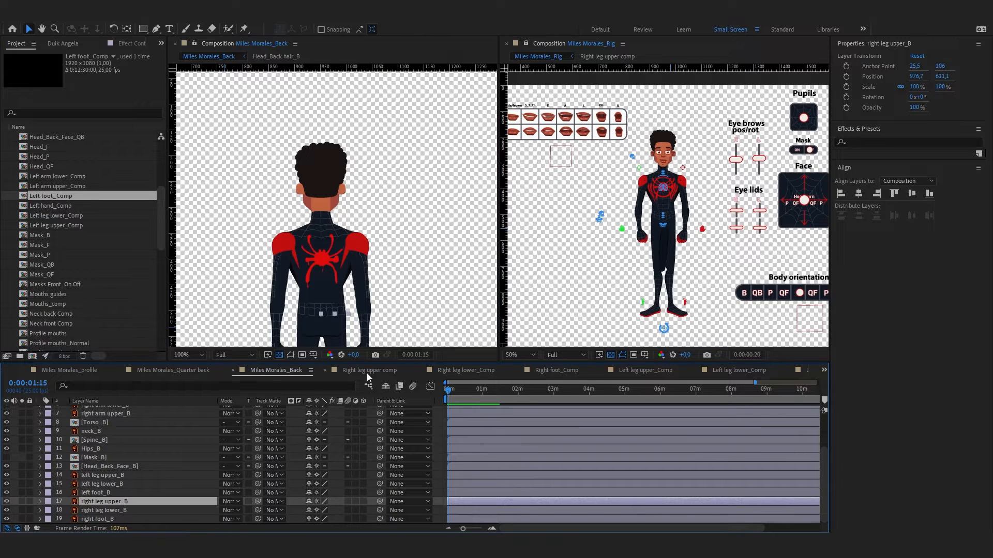
left_click(367, 371)
left_click(178, 493)
Rename the quarter back layer in the Right leg upper comp as right leg upper_QB
left_click(127, 471)
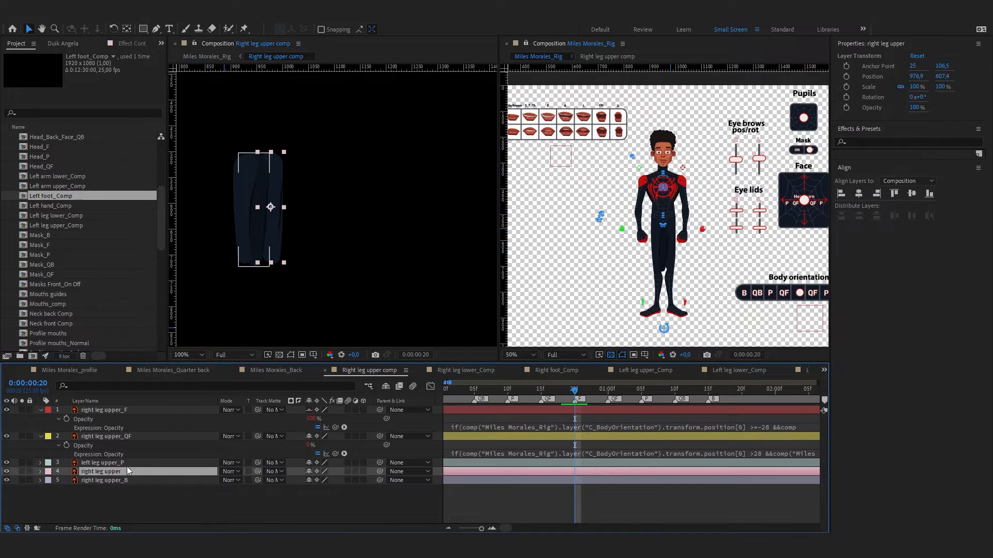
key("Return")
type("_QB")
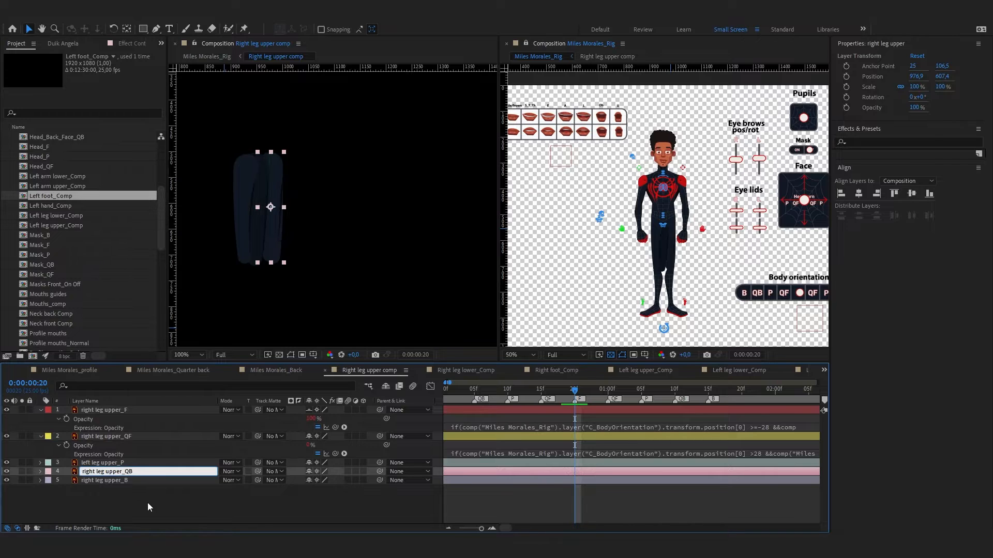
key("Return")
Copy the right leg lower_P layer from Miles Morales_profile into Right leg lower_Comp, below right leg lower_QF
left_click(70, 370)
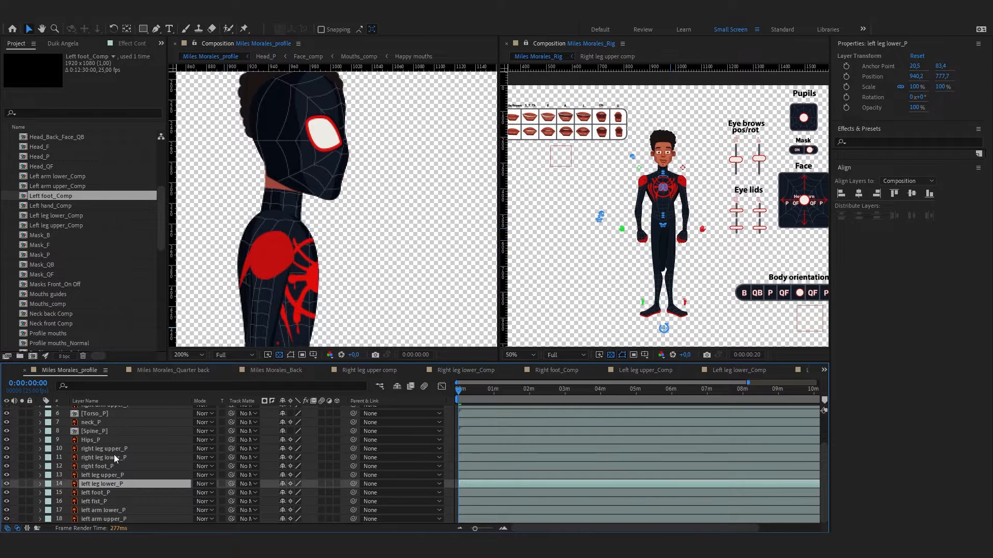
double_click(114, 458)
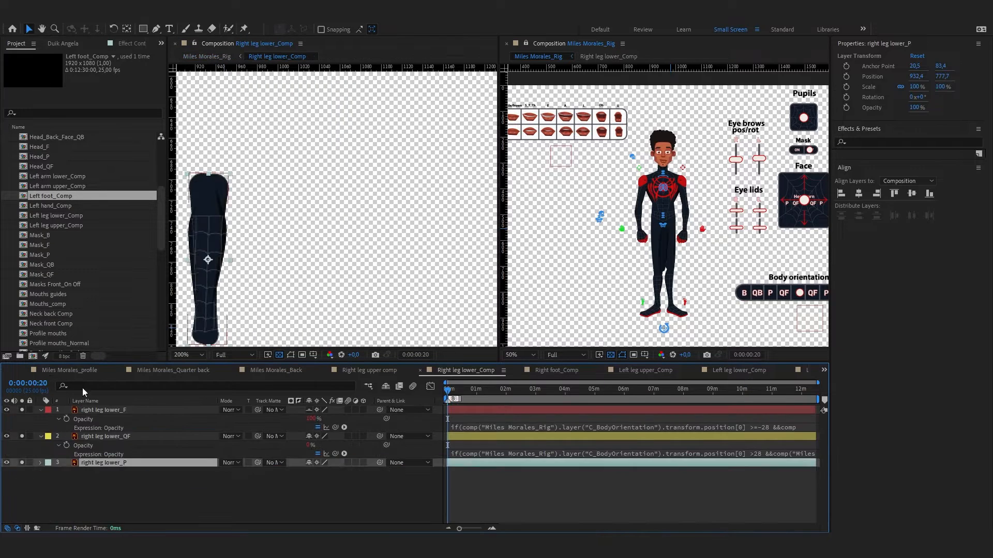
scroll(80, 371, "up", 1)
Copy the right leg lower layer from Miles Morales_Quarter back to the bottom of Right leg lower_Comp
left_click(80, 371)
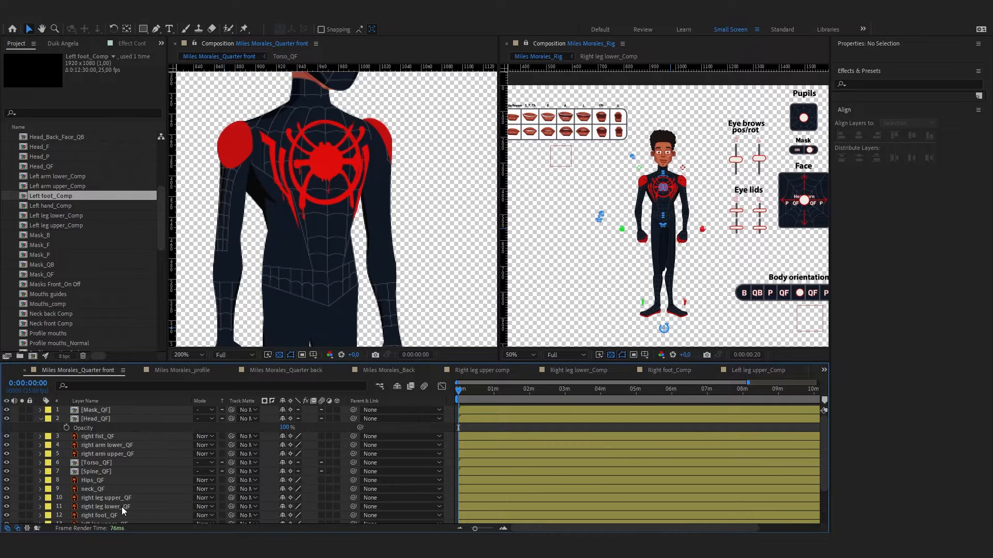
left_click(276, 371)
left_click(118, 483)
left_click(608, 371)
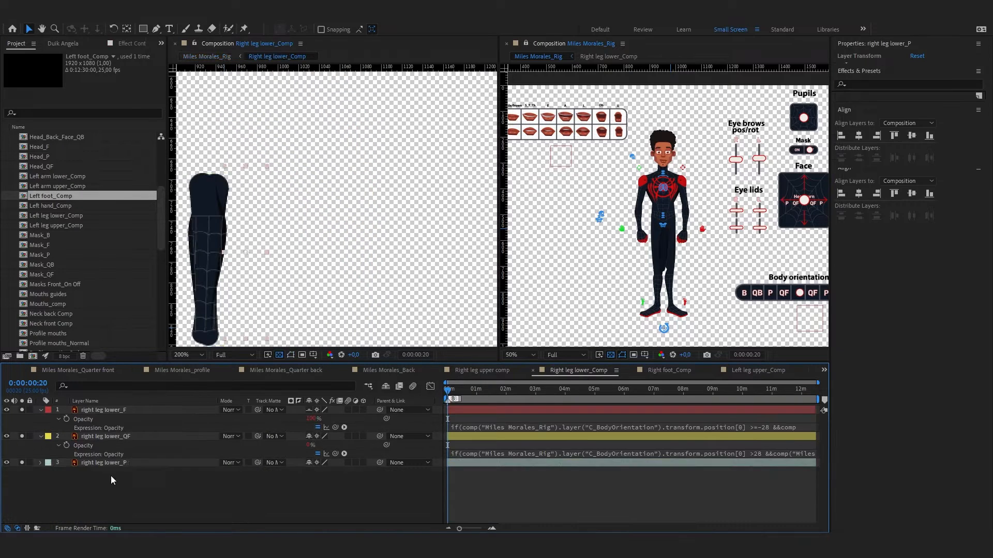
Rename the quarter back layer in Right leg lower_Comp as right leg lower_QB
left_click(137, 472)
key("Return")
left_click(136, 472)
type("_QB")
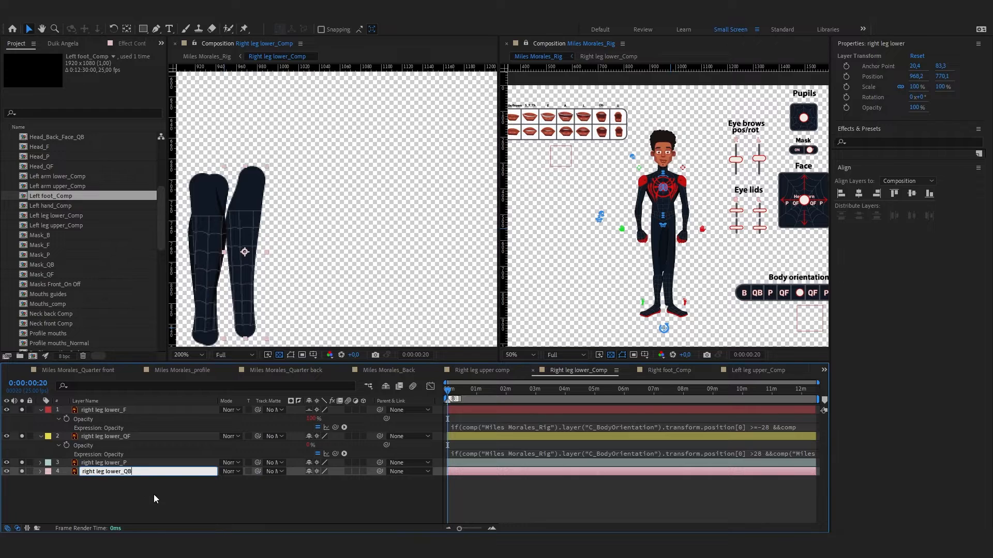
left_click(154, 499)
Copy the right leg lower_B layer from Miles Morales_Back to the bottom of Right leg lower_Comp
left_click(90, 371)
left_click(294, 371)
left_click(387, 370)
left_click(126, 510)
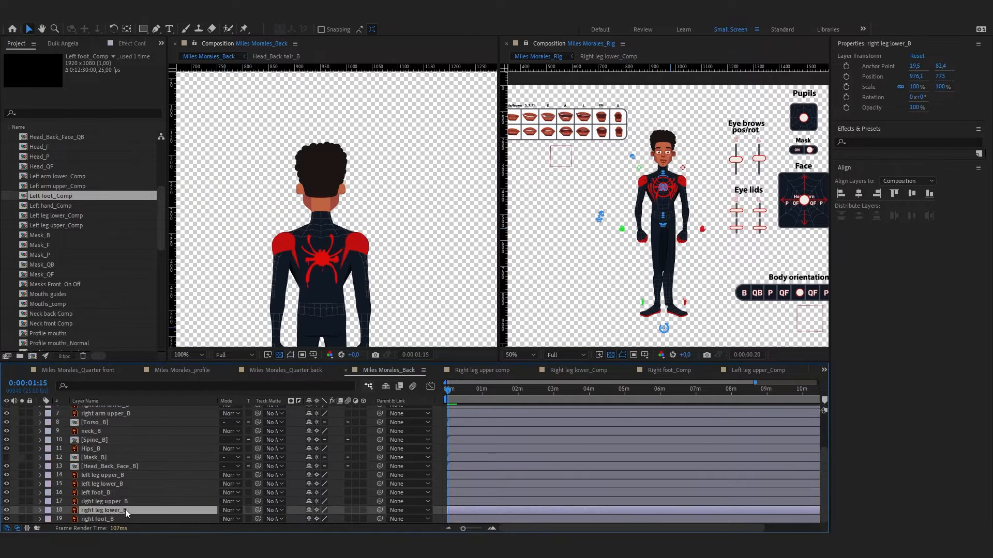
left_click(585, 371)
key("ctrl+v")
left_click_drag(86, 409, 98, 496)
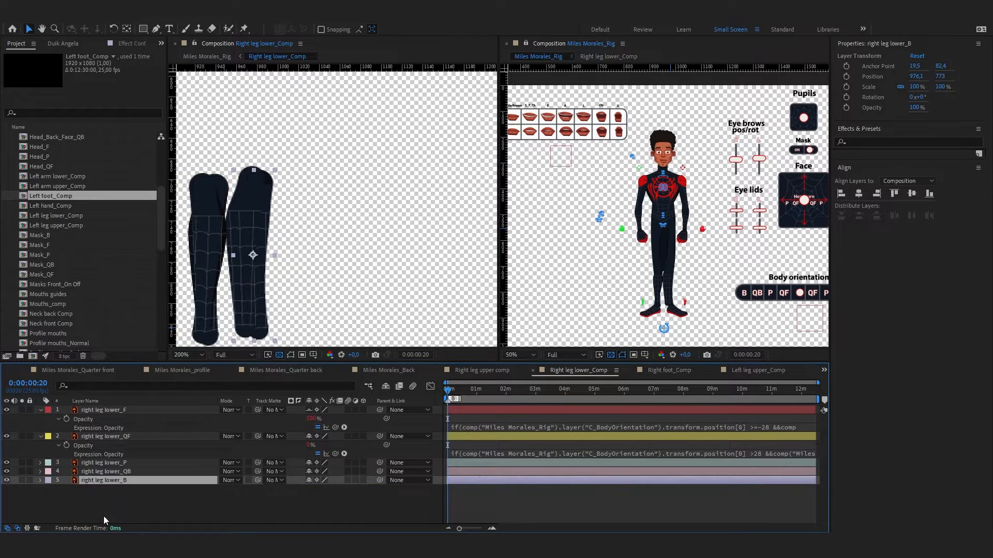
left_click(104, 518)
Copy the right foot_P layer from Miles Morales_profile into Right foot_Comp, below right foot_QF
left_click(182, 371)
left_click(89, 371)
left_click(480, 371)
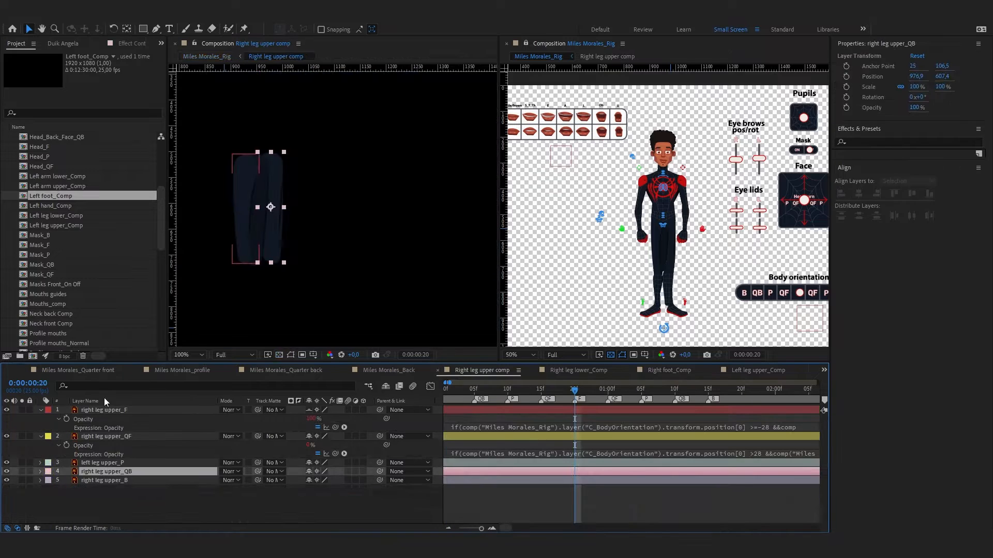
left_click(82, 371)
left_click(181, 371)
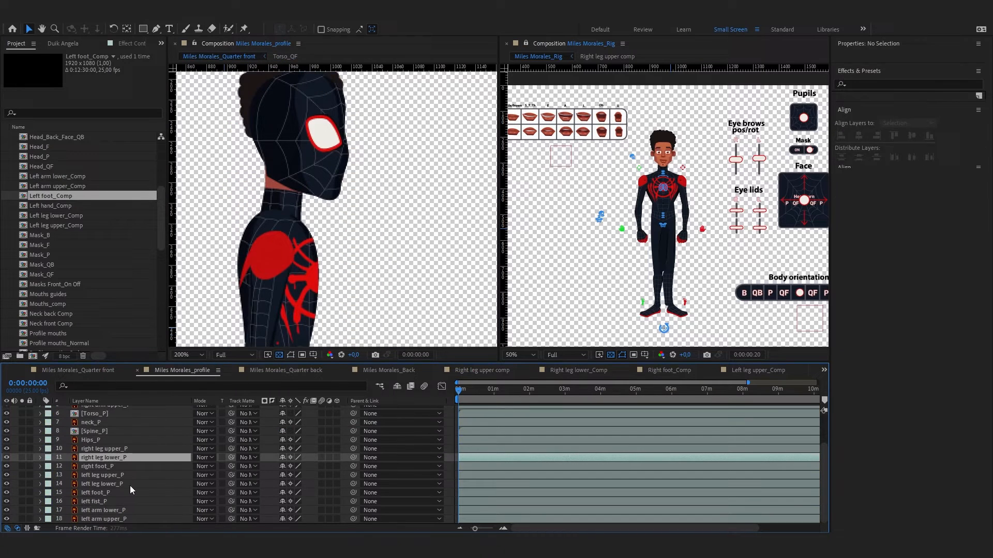
left_click(104, 467)
left_click(670, 371)
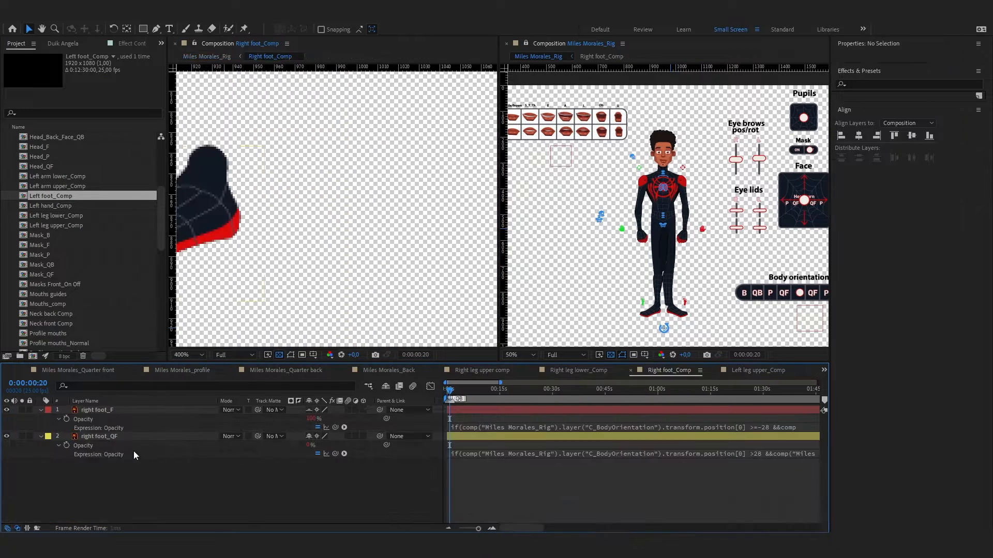
left_click(104, 463)
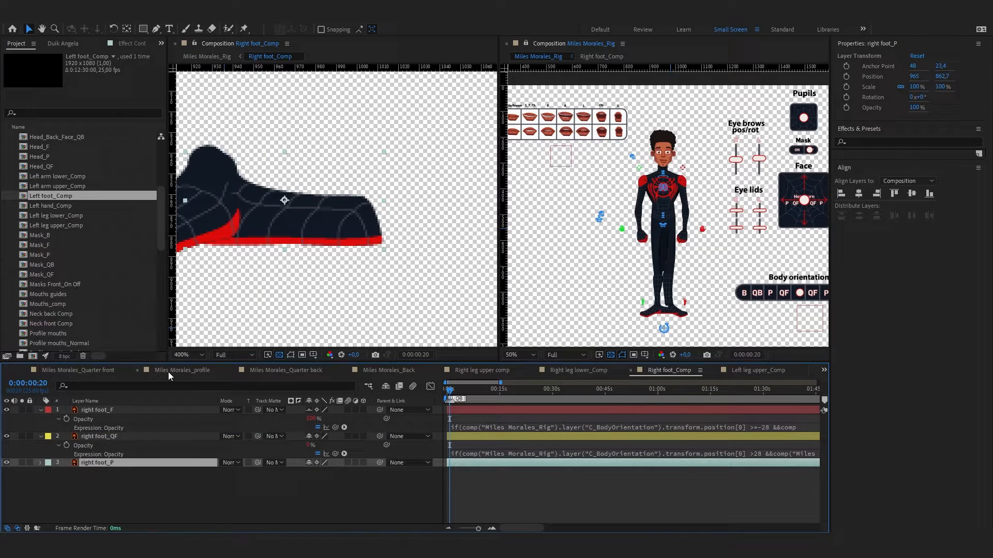
Copy the right foot layer from Miles Morales_Quarter back to the bottom of Right foot_Comp
left_click(253, 372)
left_click(107, 493)
key("ctrl+c")
left_click(680, 370)
key("ctrl+v")
left_click_drag(106, 462, 106, 478)
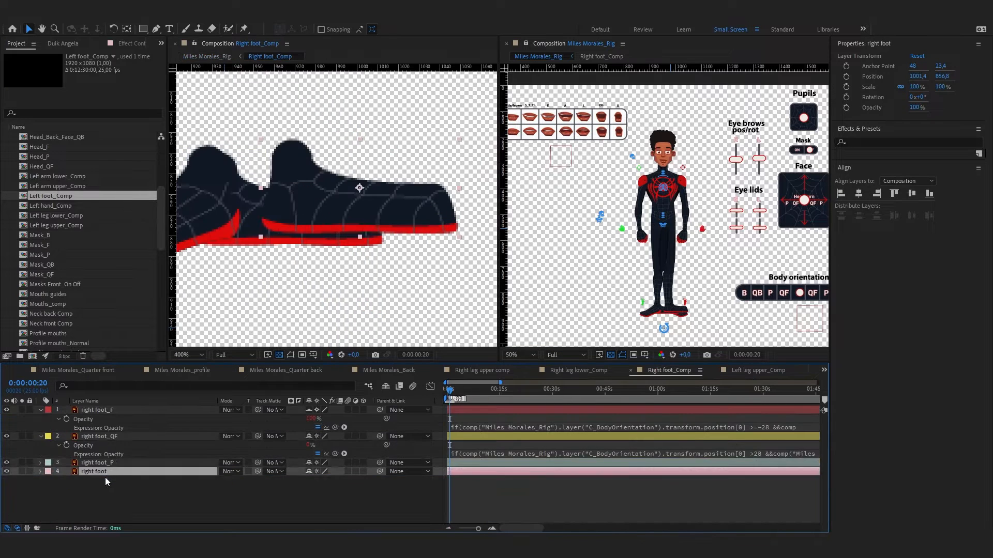
Rename the quarter back layer in Right foot_Comp as right foot_QB
left_click(115, 471)
type("_QB")
left_click(133, 498)
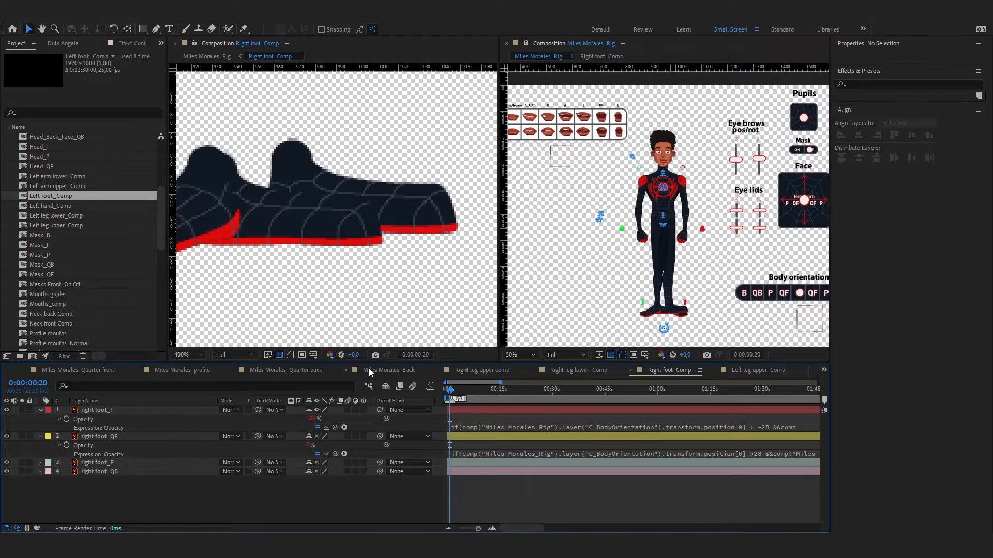
Copy the right foot_B layer from Miles Morales_Back to the bottom of Right foot_Comp
left_click(371, 370)
left_click(109, 520)
key("ctrl+c")
left_click(666, 371)
key("ctrl+v")
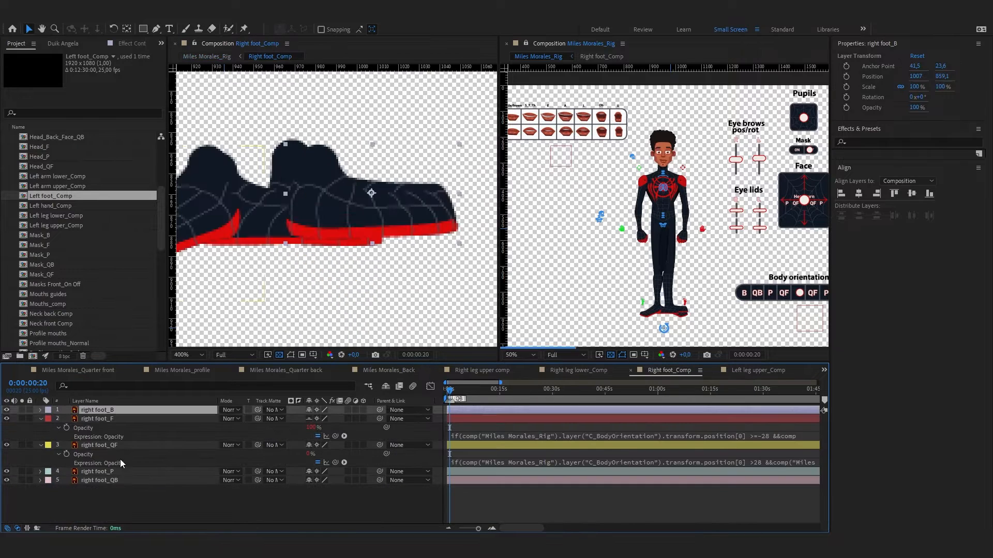
left_click_drag(122, 410, 149, 505)
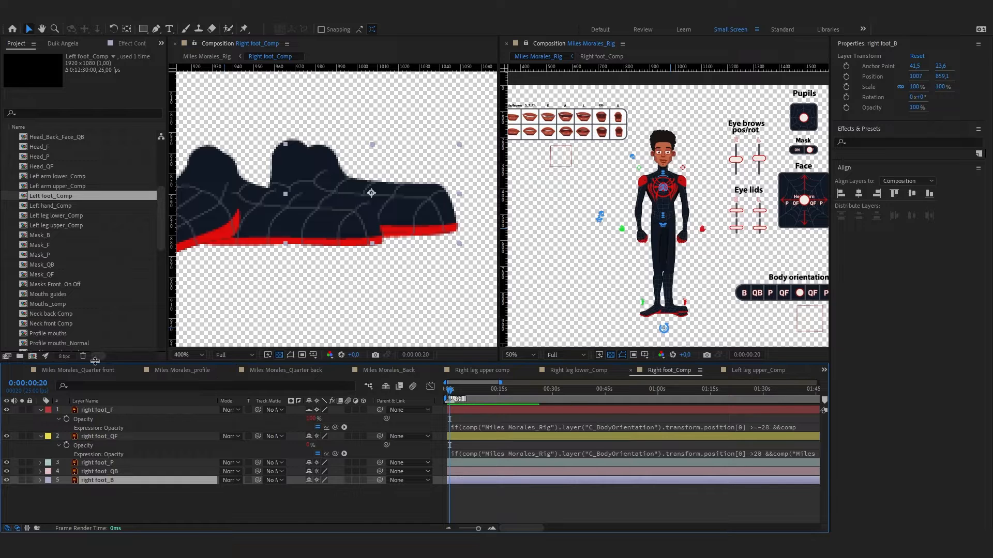
Copy left leg upper_P, left leg lower_P and left foot_P from Miles Morales_profile to the bottom of Left leg upper_Comp
scroll(86, 375, "up", 7)
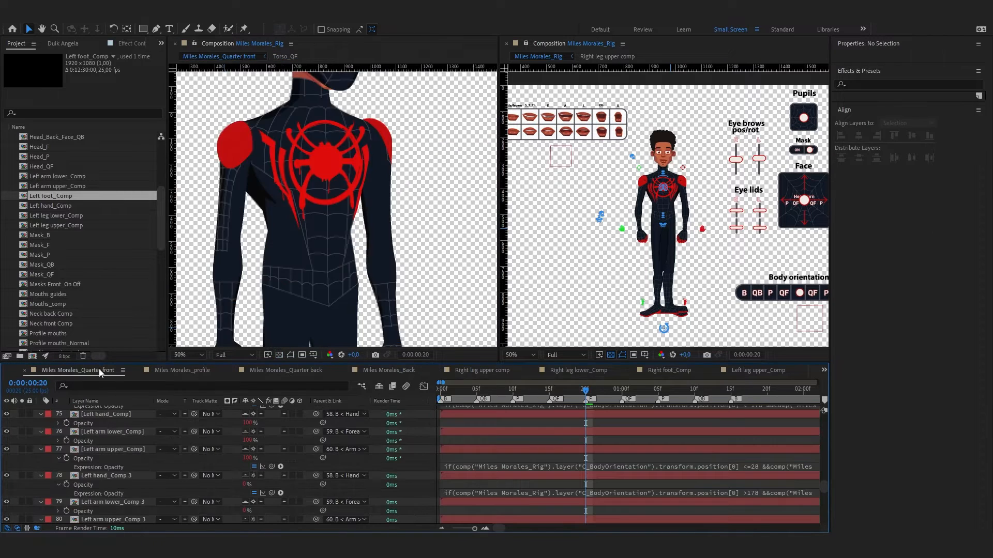
scroll(194, 369, "down", 2)
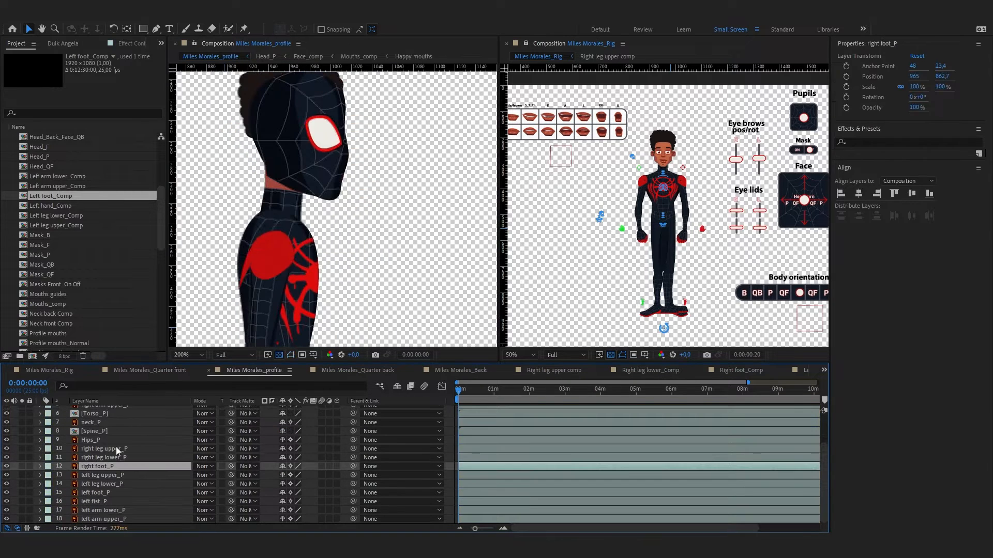
left_click(103, 476)
left_click(110, 492, "shift")
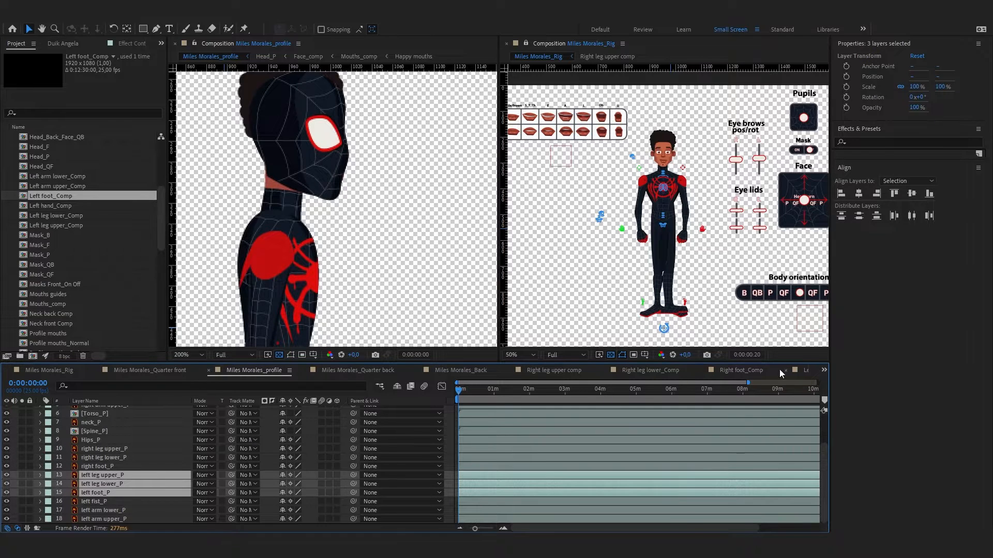
left_click(802, 371)
key("ctrl+v")
left_click_drag(150, 419, 150, 492)
left_click(147, 498)
Move left leg lower_P and left foot_P from Left leg upper_Comp to the bottom of Left leg lower_Comp
left_click(114, 471)
left_click(115, 480, "shift")
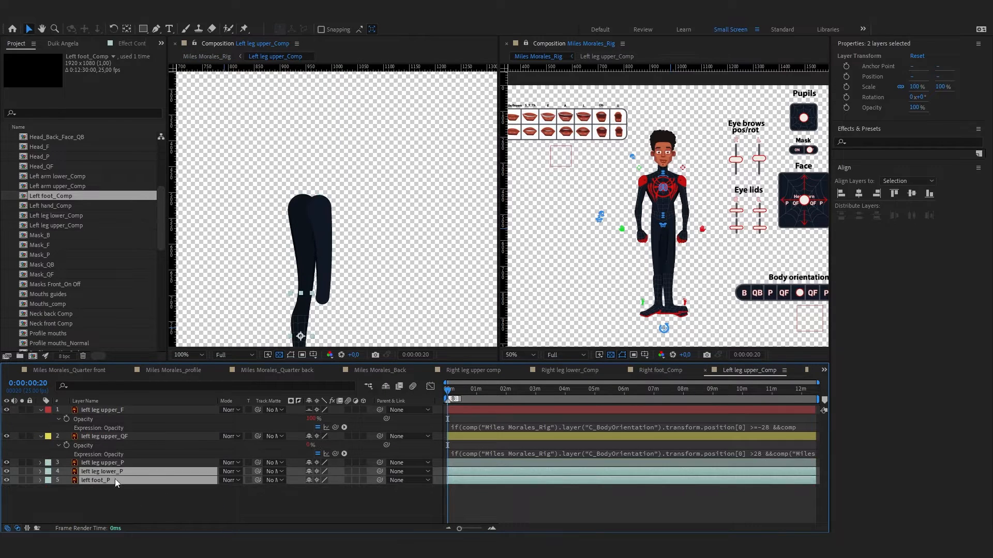
key("ctrl+x")
left_click(808, 370)
key("ctrl+v")
left_click_drag(127, 415, 136, 481)
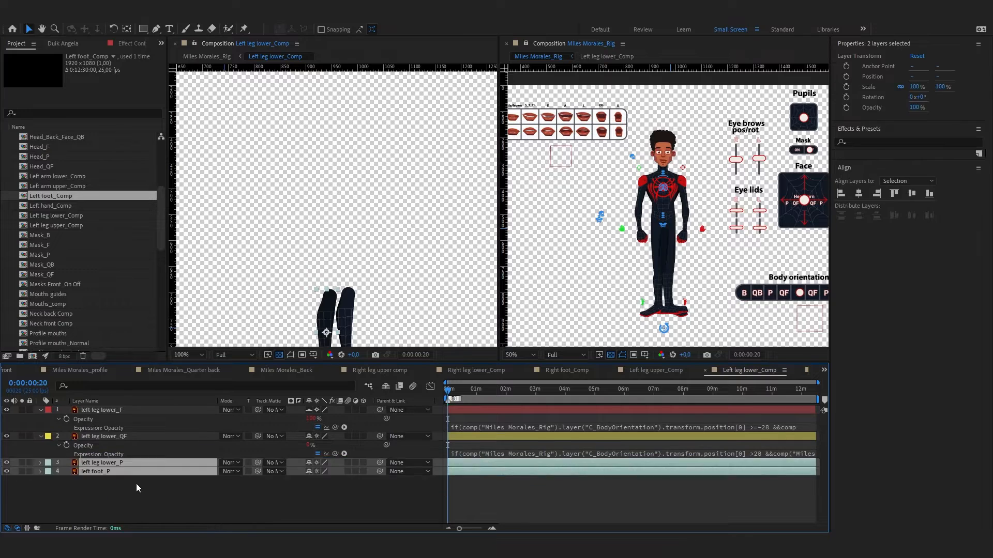
left_click(137, 488)
Move left foot_P from Left leg lower_Comp into Left foot_Comp, below left foot_QF
left_click(116, 472)
key("ctrl+x")
left_click(806, 370)
key("ctrl+v")
left_click_drag(110, 411, 119, 476)
left_click(121, 484)
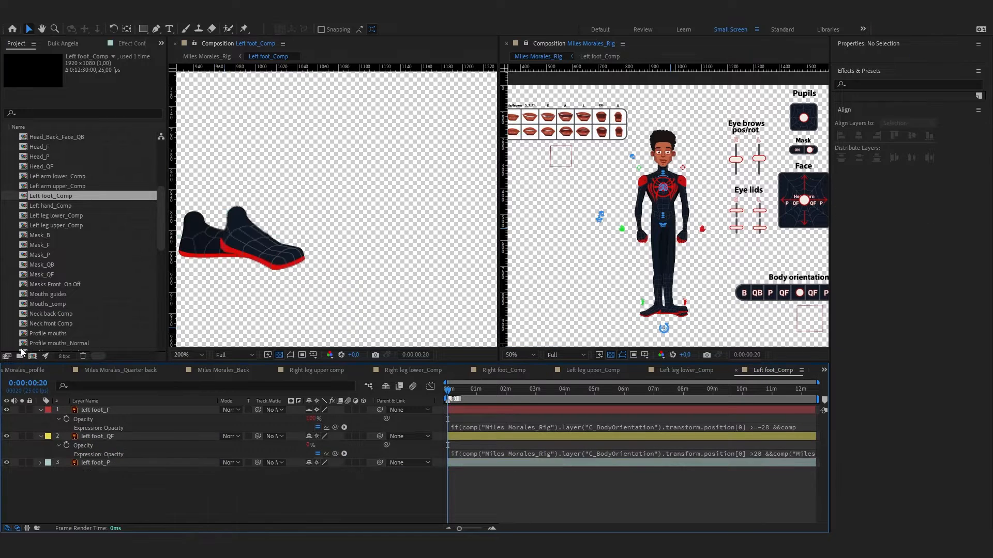
Rename the left leg layers in Miles Morales_Quarter back as left leg upper_QB and left leg lower_QB
left_click(120, 370)
left_click(113, 449)
left_click(121, 466, "shift")
left_click(116, 448)
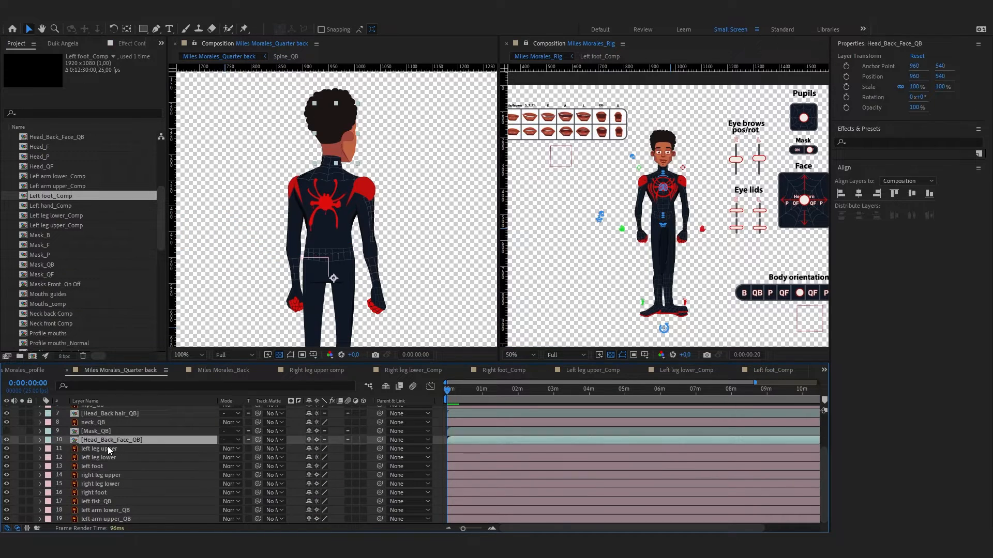
key("Return")
type("_QB")
left_click(118, 459)
key("Return")
key("Right")
type("_QB")
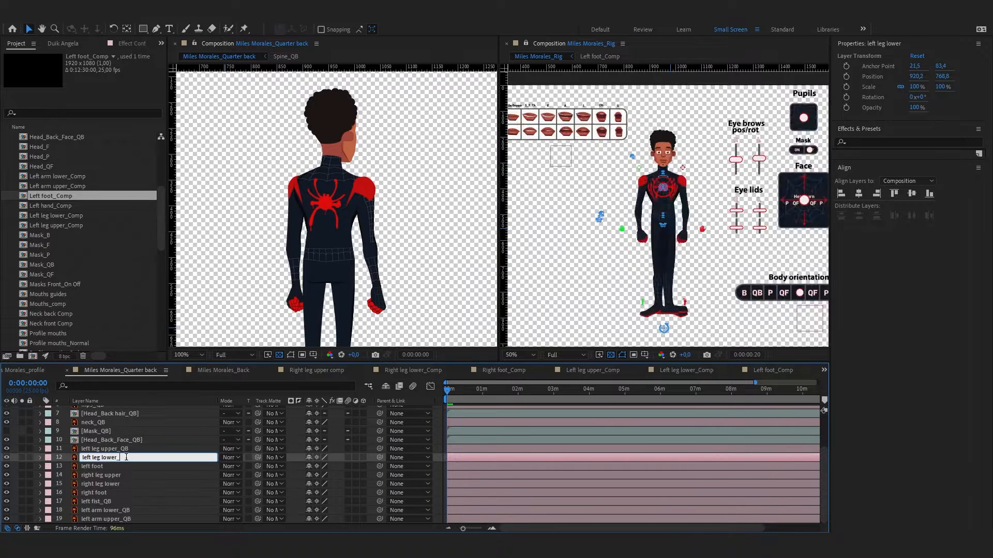
Rename the left foot layer in Miles Morales_Quarter back as left foot_QB
left_click(118, 467)
key("Return")
key("End")
type("_")
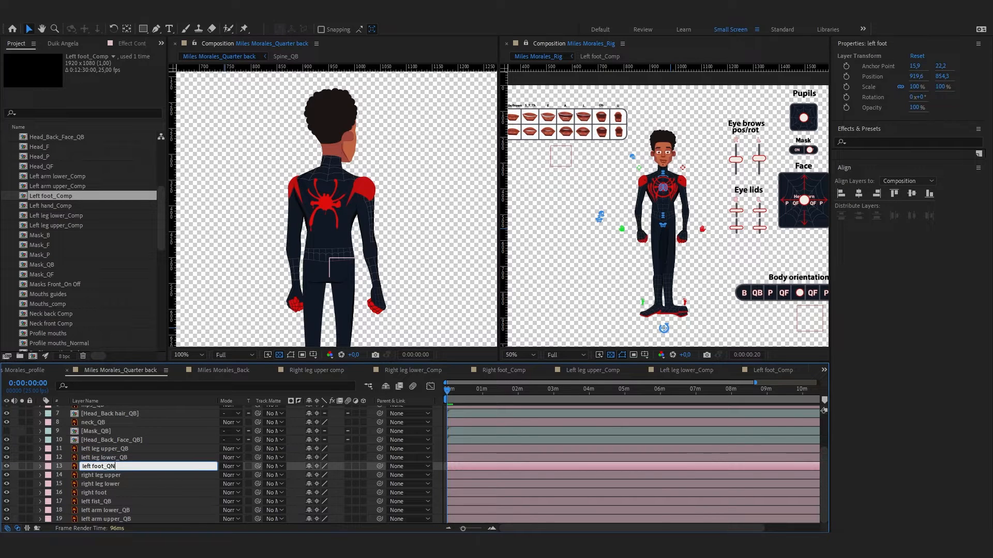
type("QB")
key("Return")
Copy left leg upper_QB, left leg lower_QB and left foot_QB from Miles Morales_Quarter back to the bottom of Left leg upper_Comp
left_click(117, 449)
left_click(113, 469, "shift")
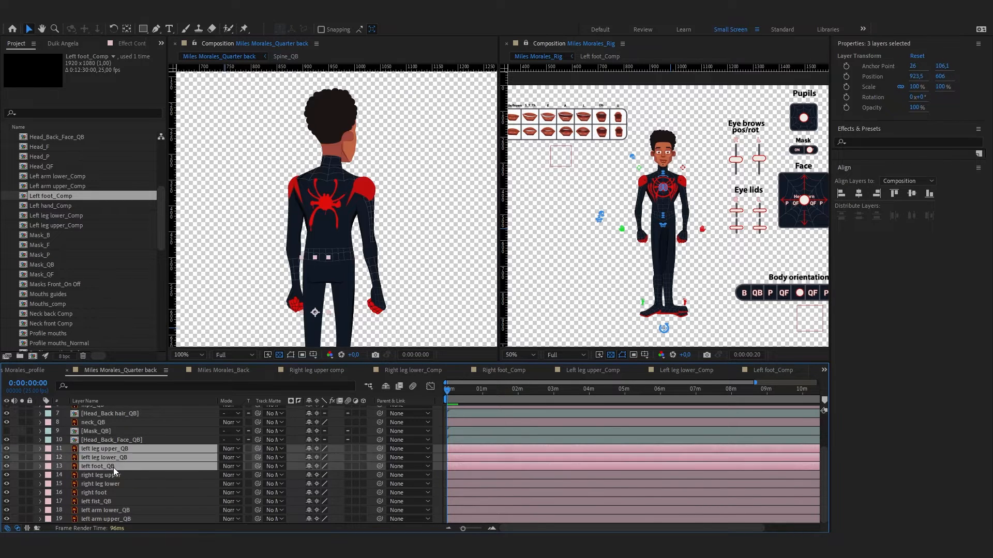
left_click(593, 371)
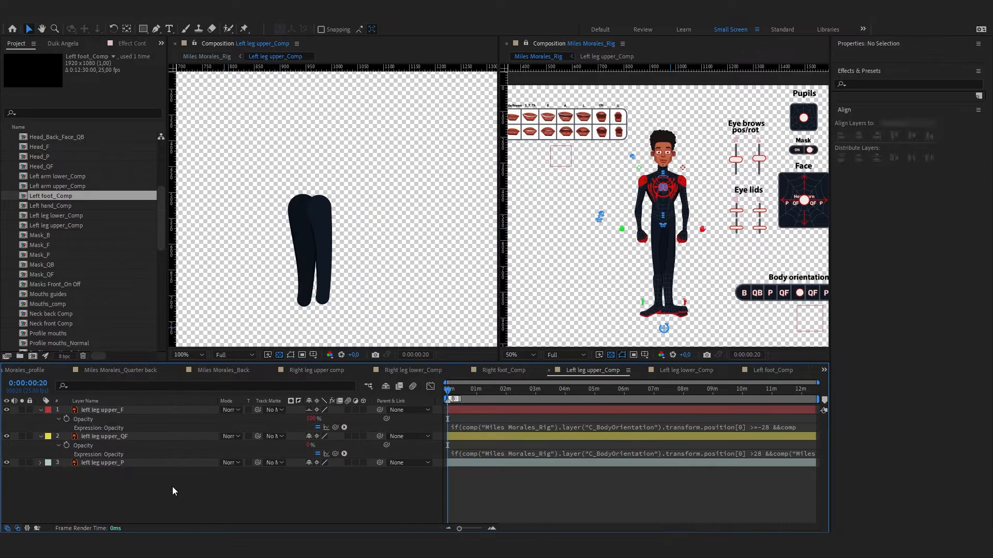
key("ctrl+v")
left_click_drag(141, 498, 140, 498)
left_click(139, 504)
Move left leg lower_QB and left foot_QB from Left leg upper_Comp into Left leg lower_Comp
left_click(119, 481)
left_click(119, 489, "shift")
key("ctrl+x")
left_click(677, 371)
left_click(143, 464)
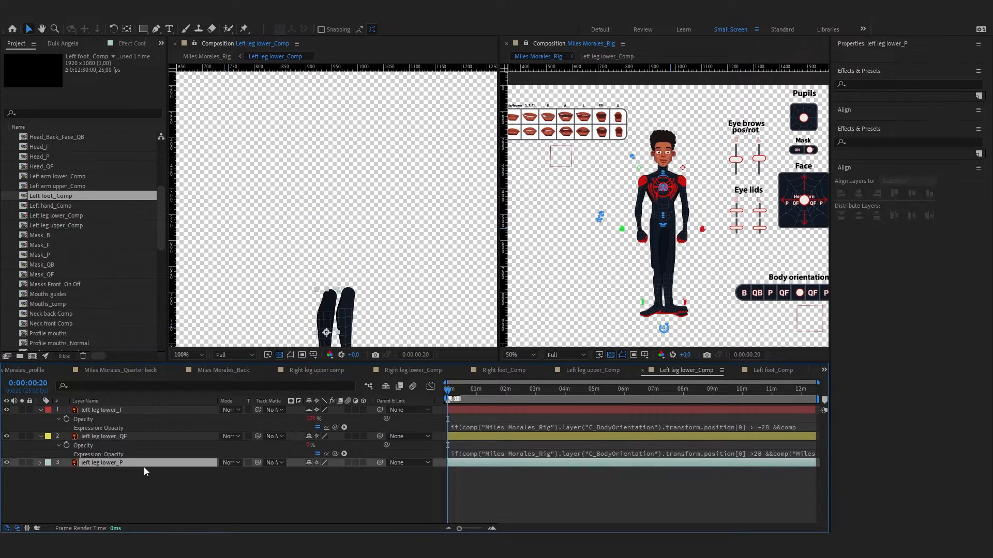
key("ctrl+v")
Move left foot_QB from Left leg lower_Comp into Left foot_Comp
left_click(127, 467)
key("ctrl+x")
key("shift+period")
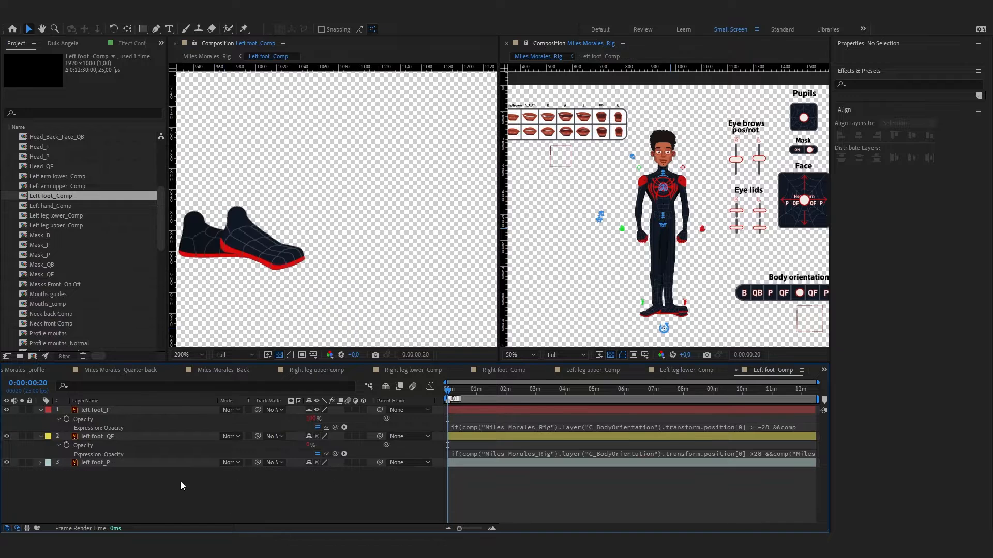
key("ctrl+v")
Copy left leg upper_B, left leg lower_B and left foot_B from Miles Morales_Back to the bottom of Left leg upper_Comp
left_click(120, 370)
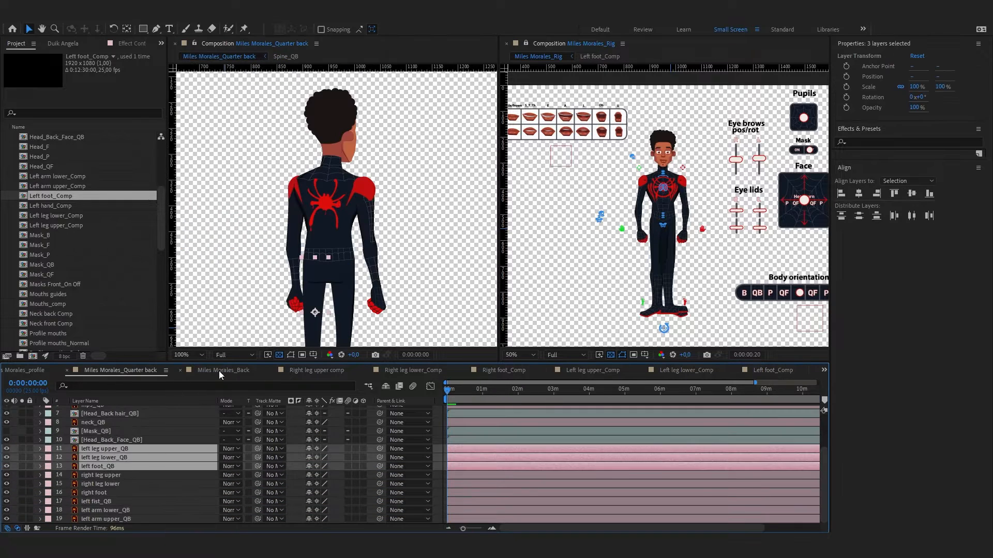
left_click(223, 370)
left_click(112, 476)
left_click(109, 492, "shift")
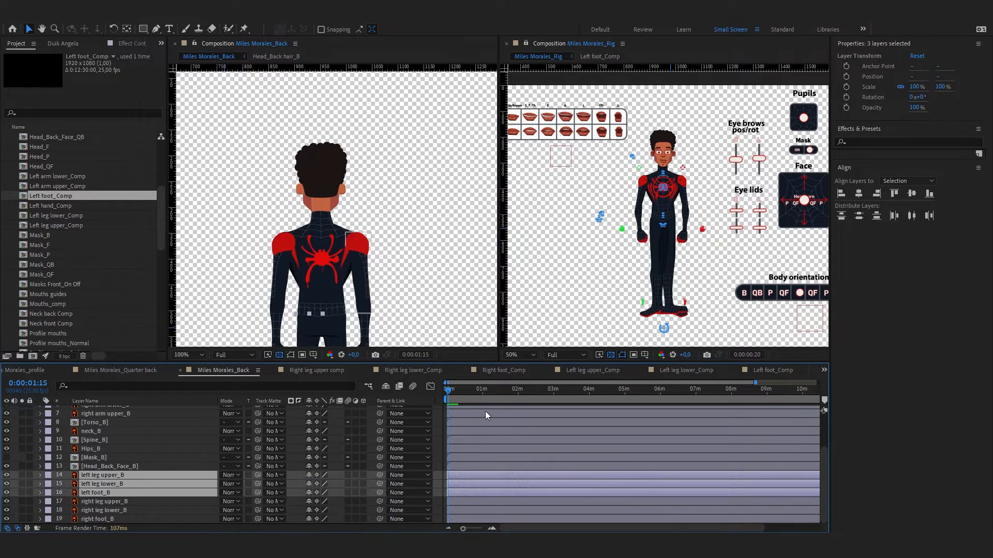
left_click(589, 370)
key("ctrl+v")
left_click_drag(122, 415, 137, 507)
Move left leg lower_B and left foot_B from Left leg upper_Comp to the bottom of Left leg lower_Comp
left_click(120, 491)
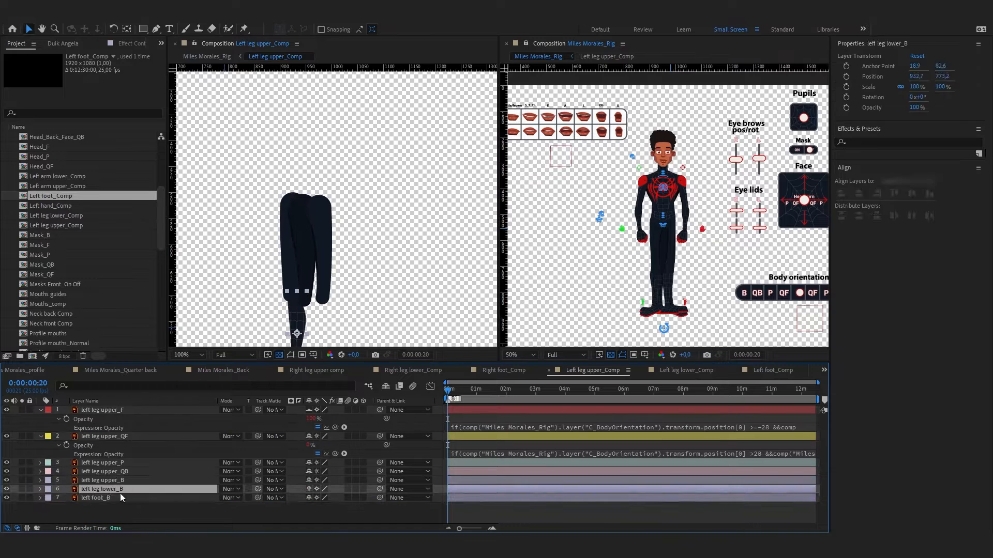
left_click(120, 498, "shift")
key("ctrl+x")
left_click(702, 371)
left_click(107, 471)
key("ctrl+v")
left_click_drag(108, 472, 118, 494)
Move left foot_B from Left leg lower_Comp to the bottom of Left foot_Comp
left_click(117, 490)
key("ctrl+x")
left_click(770, 371)
left_click(132, 471)
key("ctrl+v")
left_click(135, 501)
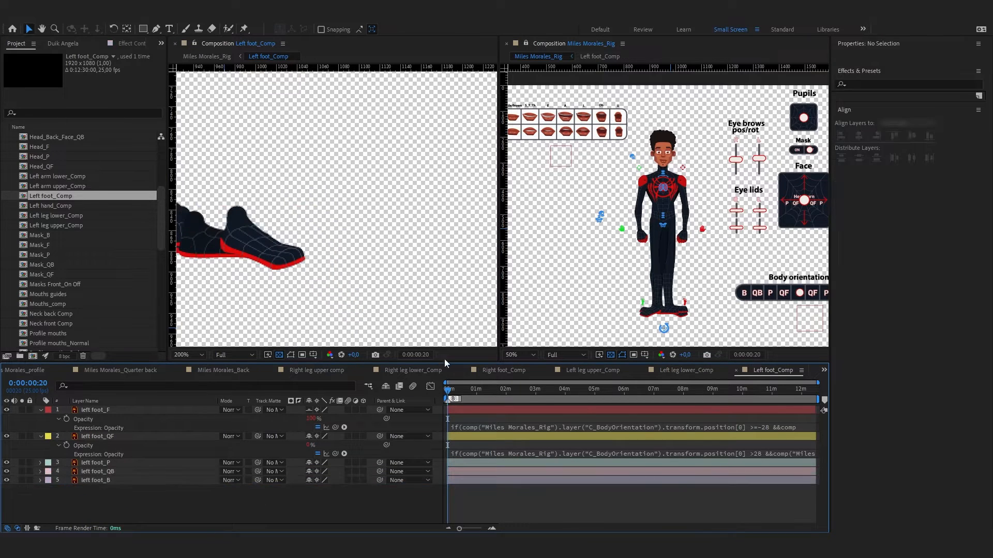
Save the project, then solo left leg upper_P in Right leg upper comp and reveal its Opacity property
left_click(333, 370)
key("ctrl+s")
left_click(155, 494)
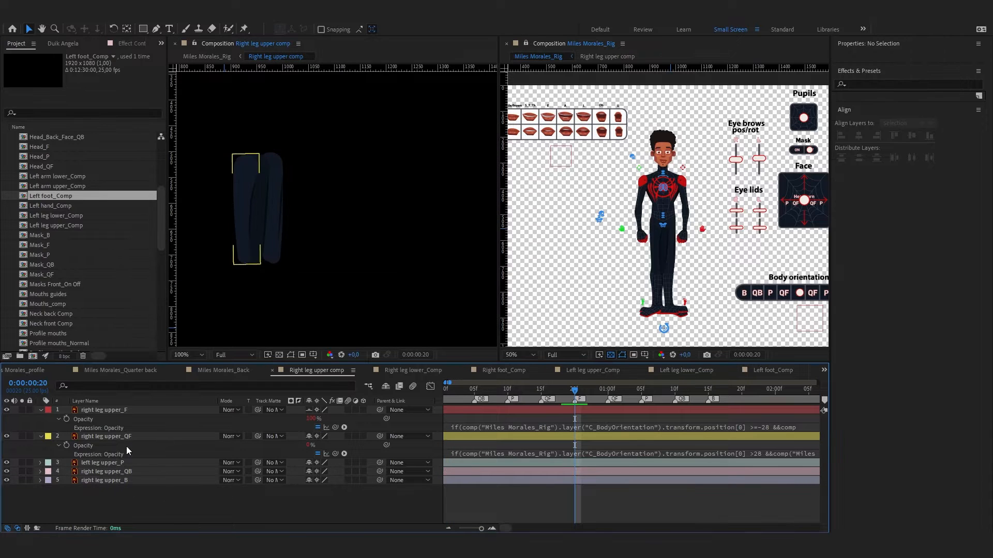
left_click(109, 463)
left_click(117, 463)
key("t")
left_click(22, 463)
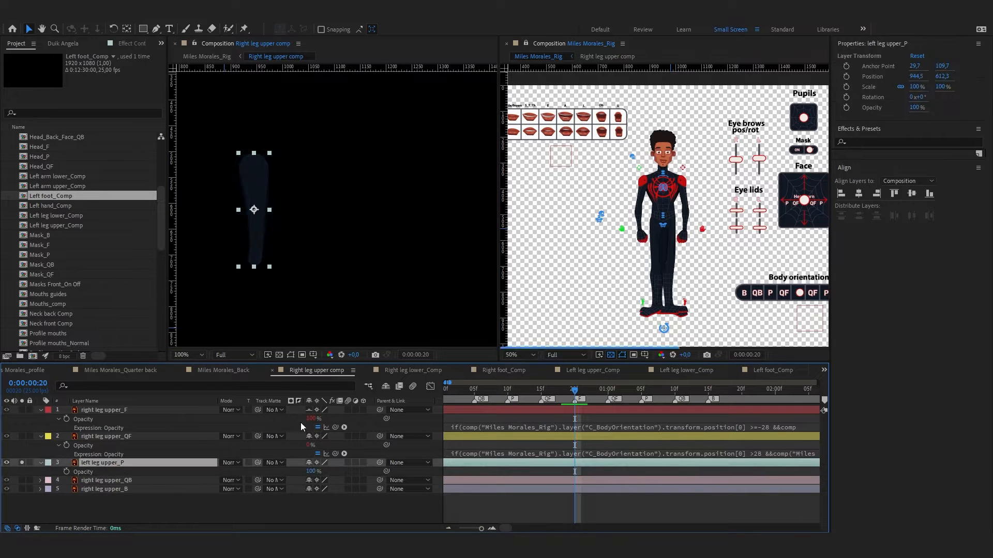
Set the opacity of the upper leg layers in Right leg upper comp to 55% and reveal only their Opacity properties
left_click(311, 420)
type("55")
key("Return")
key("ctrl+a")
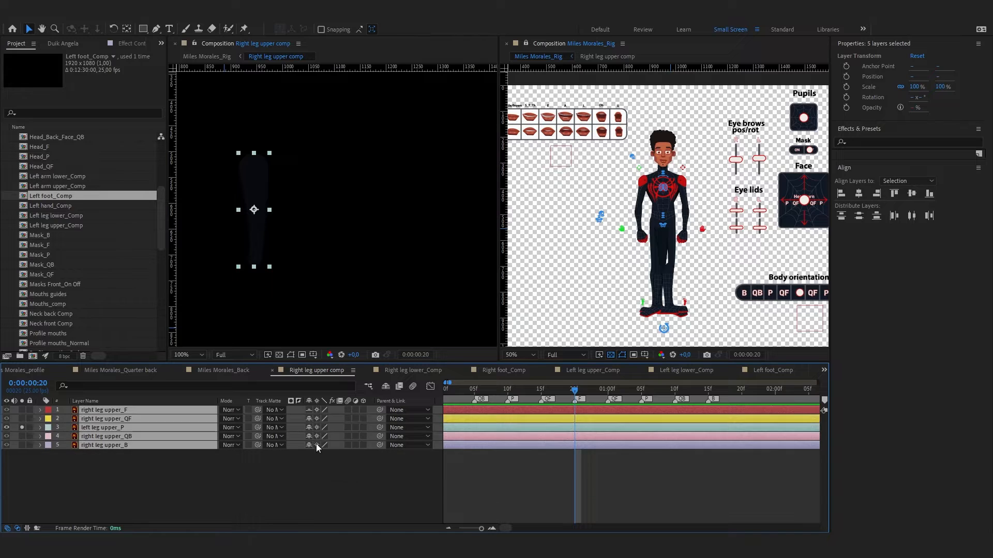
key("t")
key("Return")
left_click(144, 447)
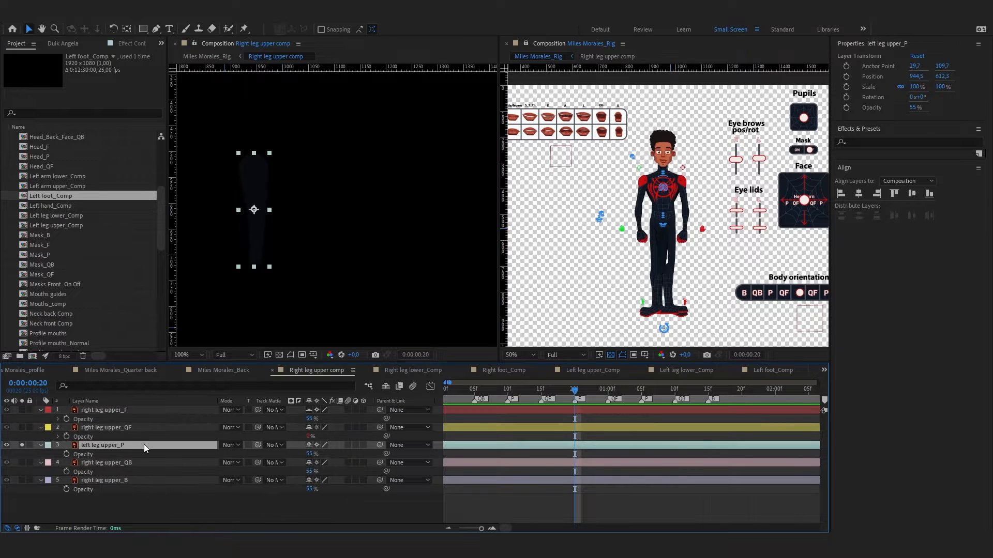
Solo right leg upper_F as well and move the anchor point of left leg upper_P up to the thigh's upper end
left_click(22, 409)
scroll(354, 240, "up", 2)
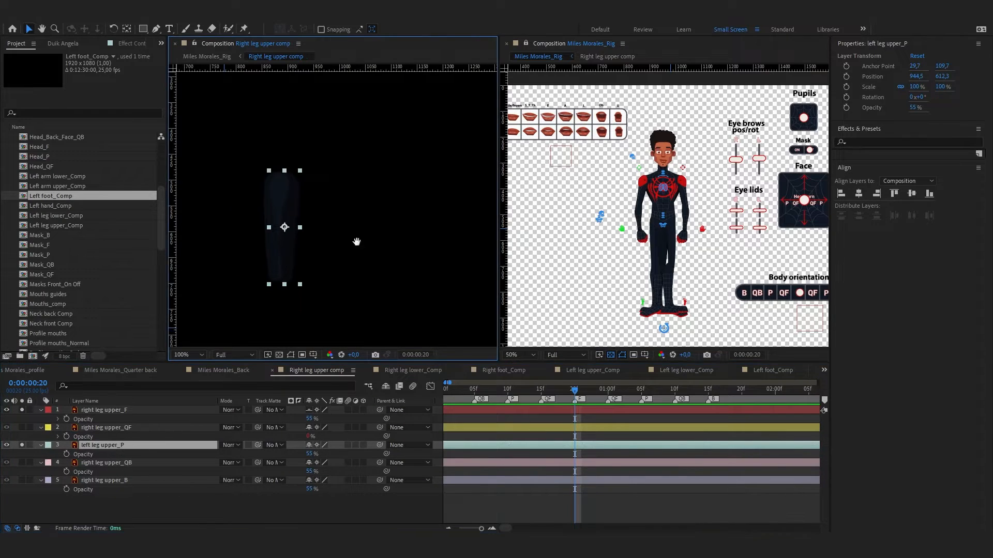
key("y")
left_click_drag(413, 305, 374, 219)
key("v")
left_click_drag(370, 227, 378, 227)
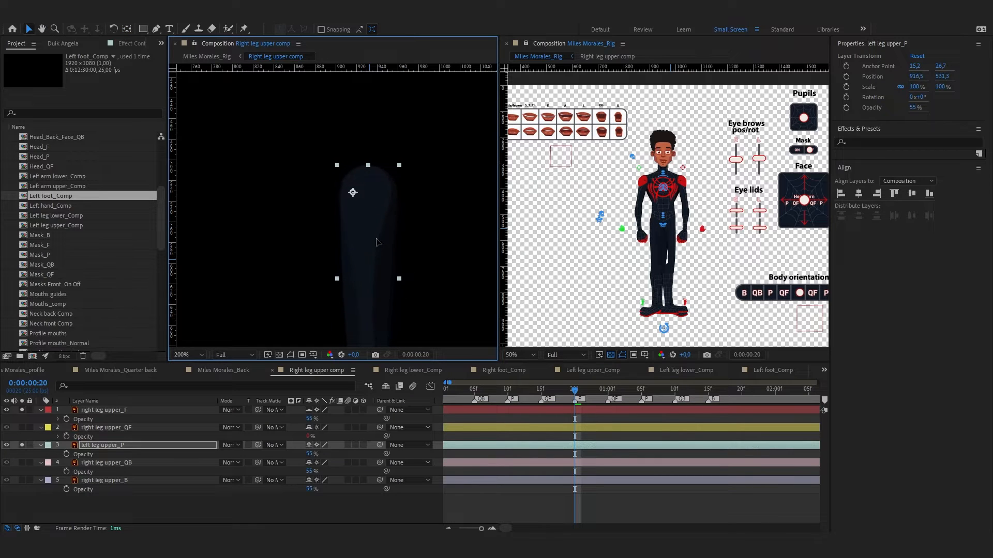
Re-centre the anchor point of left leg upper_P in the rounded hip end at about 29.7, 27.7
left_click_drag(377, 242, 303, 229)
key("y")
left_click_drag(269, 181, 358, 191)
key("v")
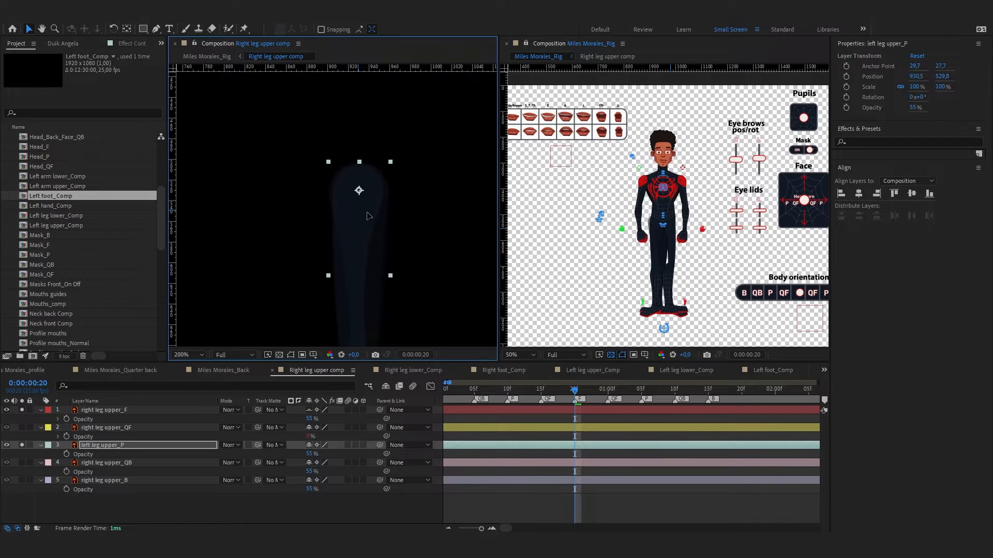
Align left leg upper_P over right leg upper_F at the hip and rotate it about 1.8° to match the leg
left_click(347, 172)
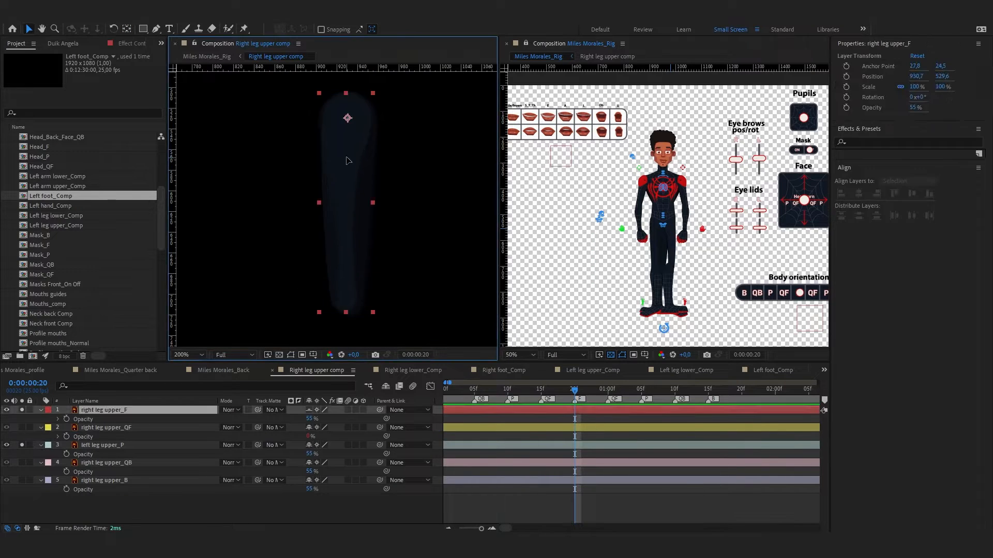
left_click(141, 446)
left_click_drag(358, 181, 356, 185)
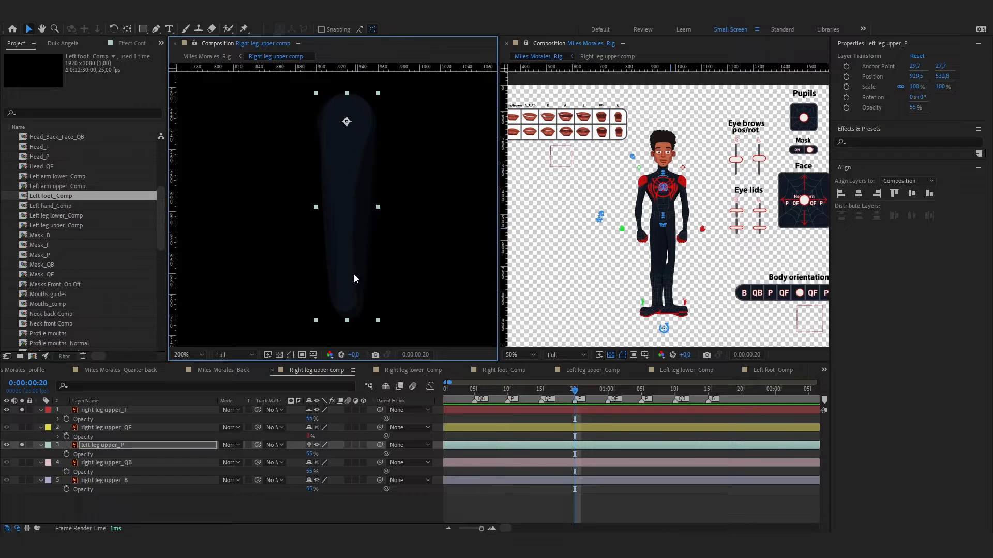
key("w")
left_click_drag(351, 302, 348, 278)
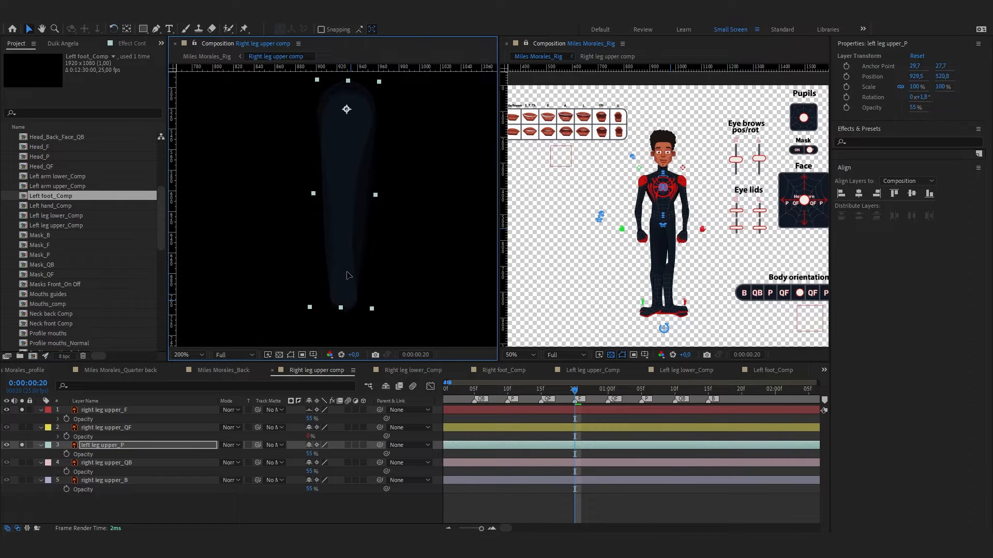
Move left leg upper_P down to about 929.8, 525.3 so its knee end matches right leg upper_F
left_click_drag(356, 112, 354, 113)
scroll(336, 297, "up", 1)
key("space")
left_click_drag(359, 300, 330, 207)
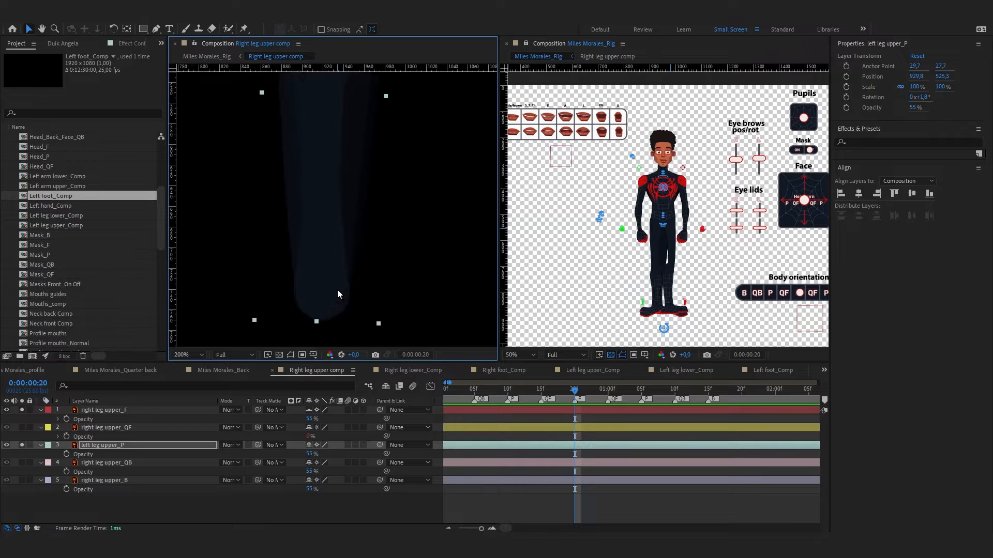
scroll(337, 290, "down", 4)
Solo right leg upper_QB in place of left leg upper_P and place its anchor point in the hip end at about 25.5, 26
left_click(127, 464)
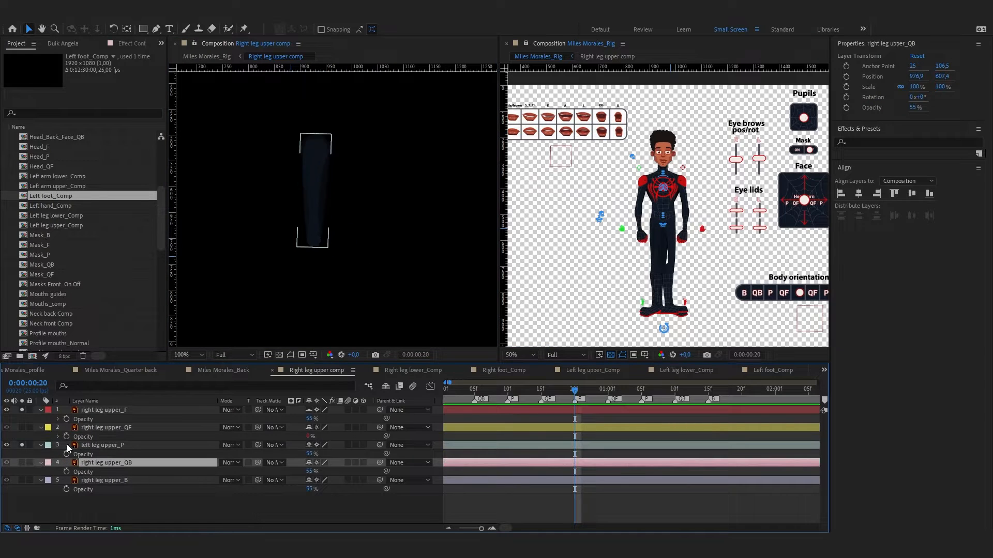
left_click(22, 462)
scroll(341, 209, "up", 1)
left_click_drag(347, 193, 296, 137)
key("y")
key("v")
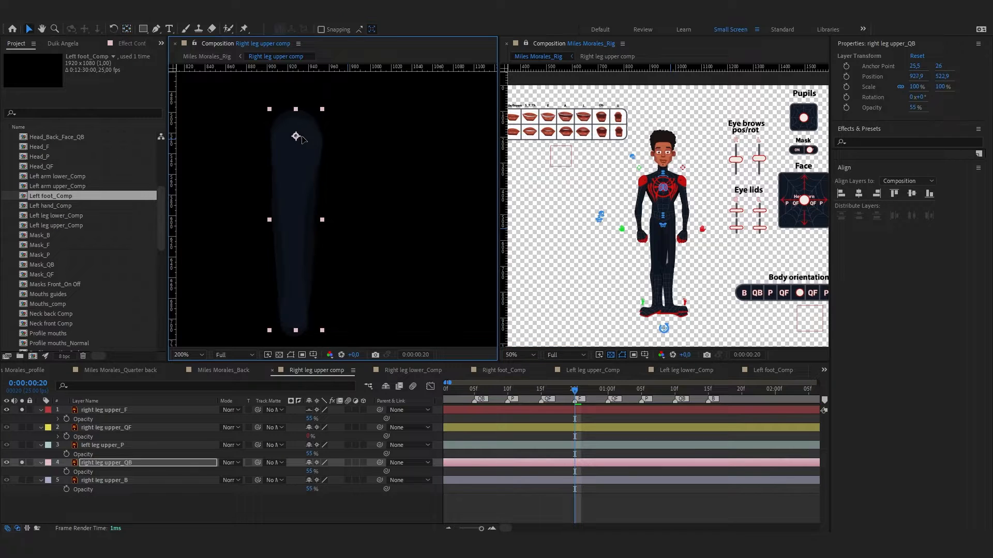
Align right leg upper_QB over right leg upper_F at about 929.6, 530.1
scroll(313, 221, "down", 3)
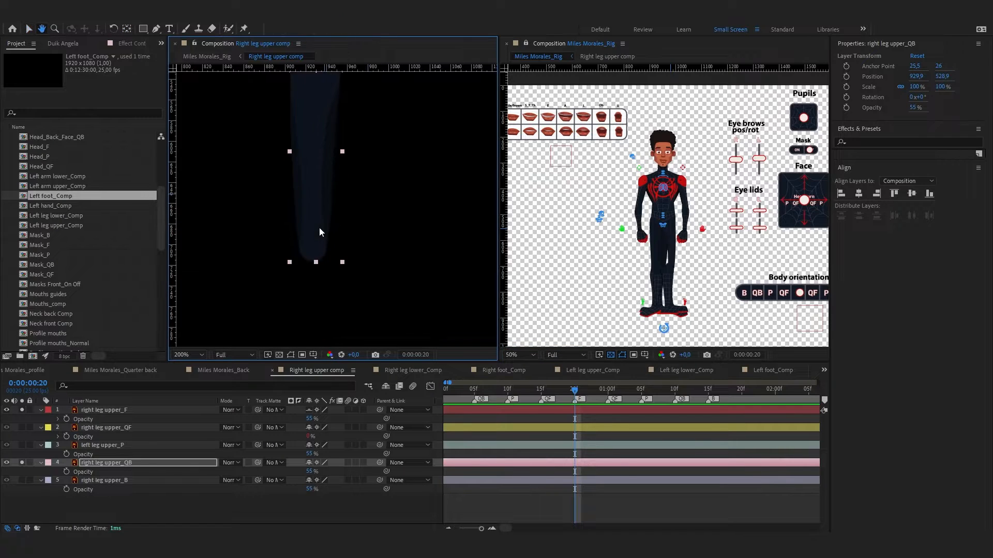
scroll(319, 228, "up", 2)
left_click_drag(302, 248, 304, 255)
scroll(310, 243, "down", 1)
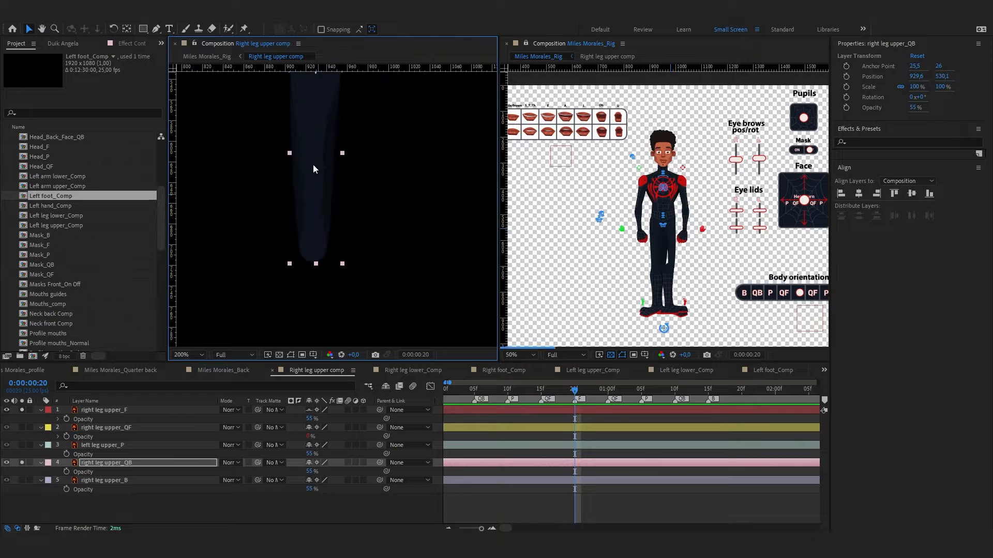
left_click_drag(313, 142, 360, 146)
Solo right leg upper_B in place of right leg upper_QB and centre its anchor point in the hip end at about 26, 25
left_click(74, 465)
left_click(22, 464)
left_click(22, 481)
left_click(85, 481)
left_click(374, 150)
key("y")
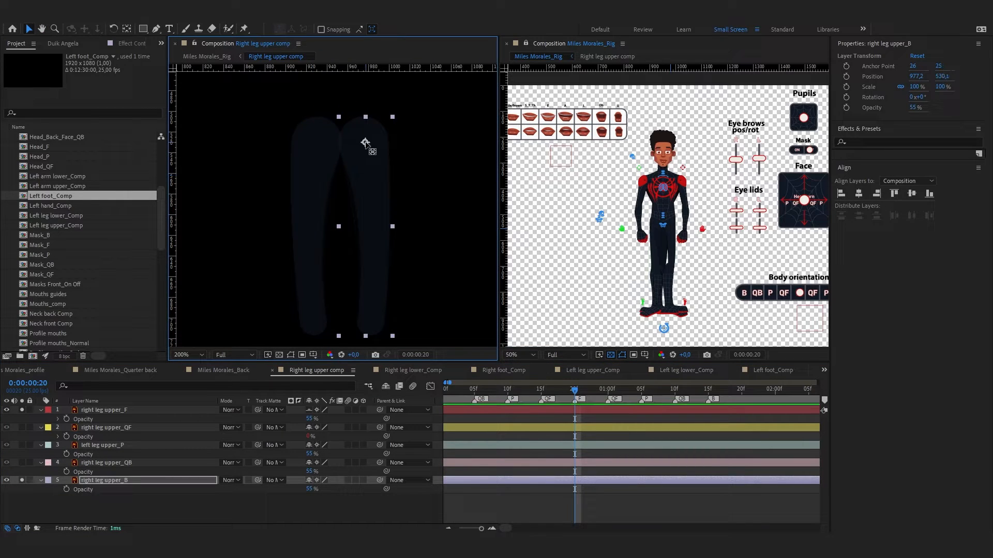
Align right leg upper_B over right leg upper_F at about 931, 529.6 and rotate it about 3.1° to match the leg
left_click_drag(368, 181, 320, 175)
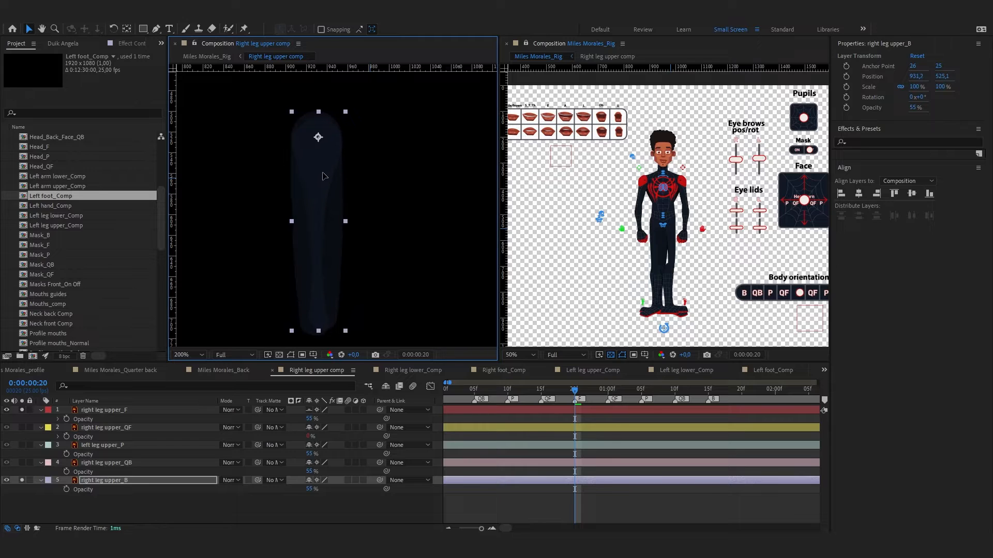
key("w")
left_click_drag(343, 295, 328, 307)
scroll(293, 316, "up", 1)
left_click_drag(299, 330, 308, 148)
key("v")
left_click_drag(306, 238, 306, 248)
scroll(331, 209, "down", 1)
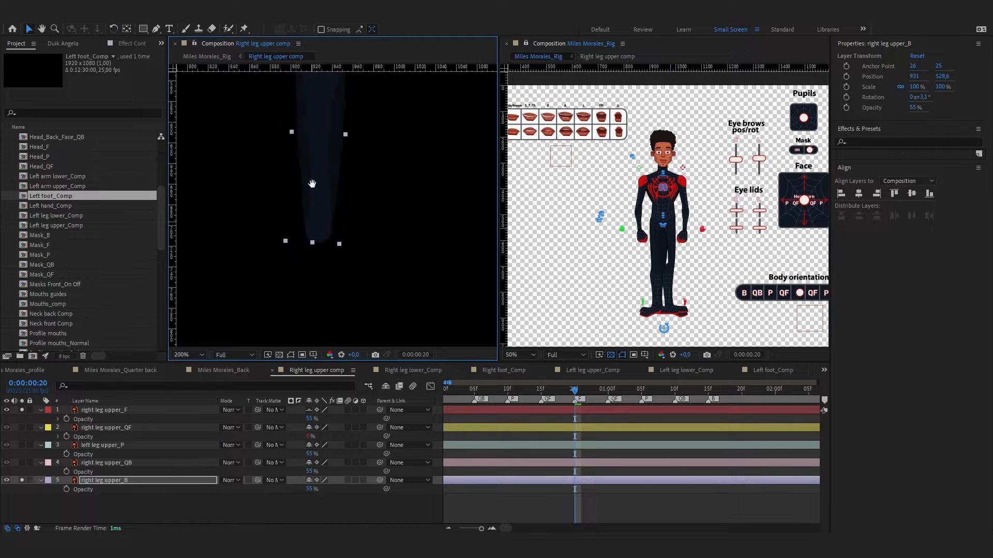
left_click_drag(312, 184, 314, 229)
scroll(328, 150, "down", 1)
left_click_drag(334, 155, 339, 202)
scroll(338, 206, "up", 1)
Fine-tune the anchor point of right leg upper_B to about 25.5, 25 and save the project
key("y")
left_click_drag(321, 136, 320, 136)
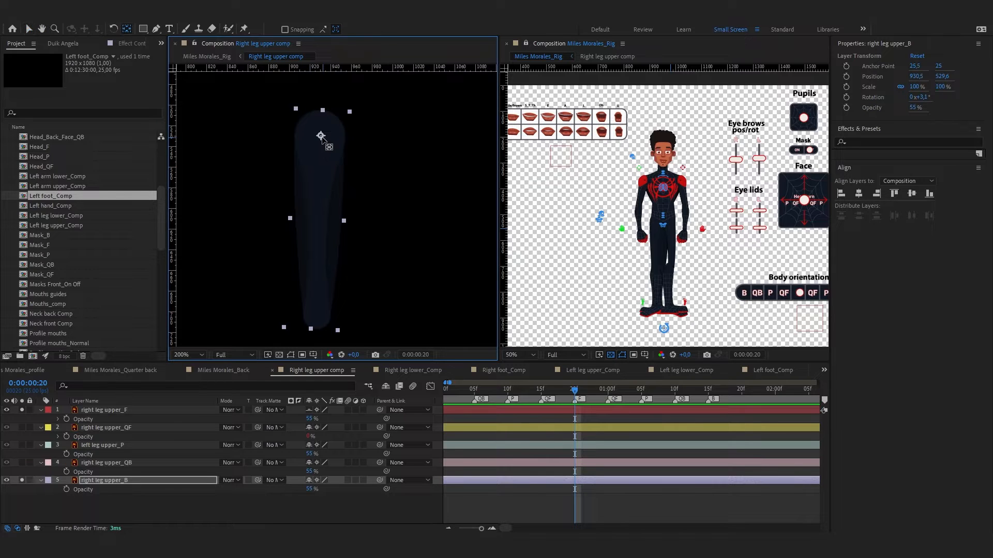
scroll(356, 179, "down", 1)
key("ctrl+s")
key("v")
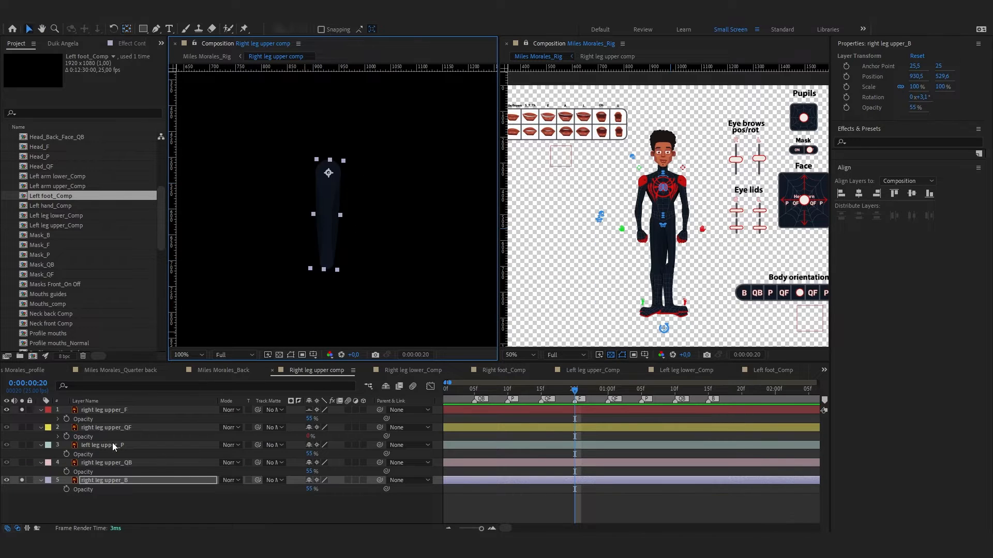
Open Left leg upper_Comp and set the opacity of its layers to 55%
left_click(45, 469)
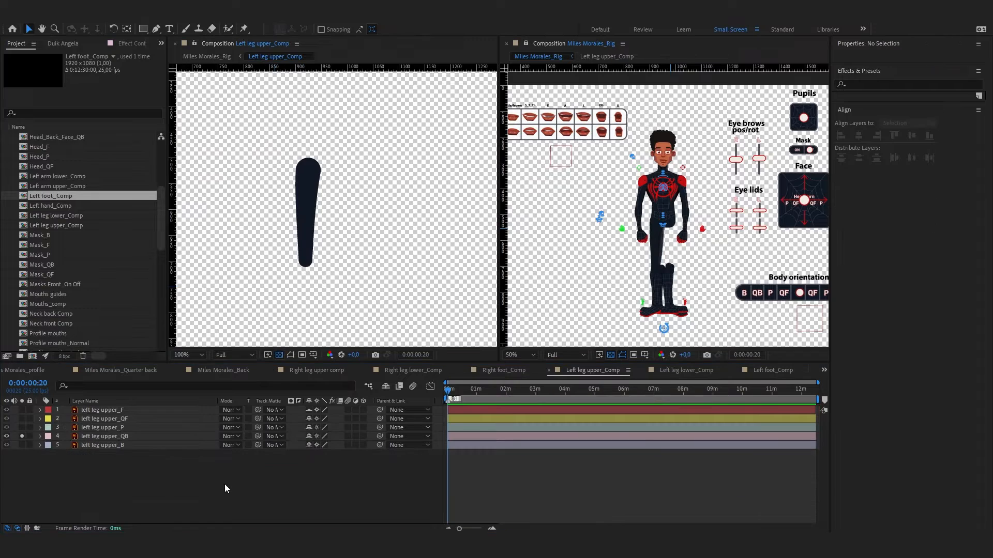
key("t")
key("ctrl+a")
left_click(312, 454)
type("55")
left_click(285, 453)
Turn off the opacity expression of left leg upper_F at 55%, and solo only left leg upper_F and left leg upper_P
left_click(58, 418)
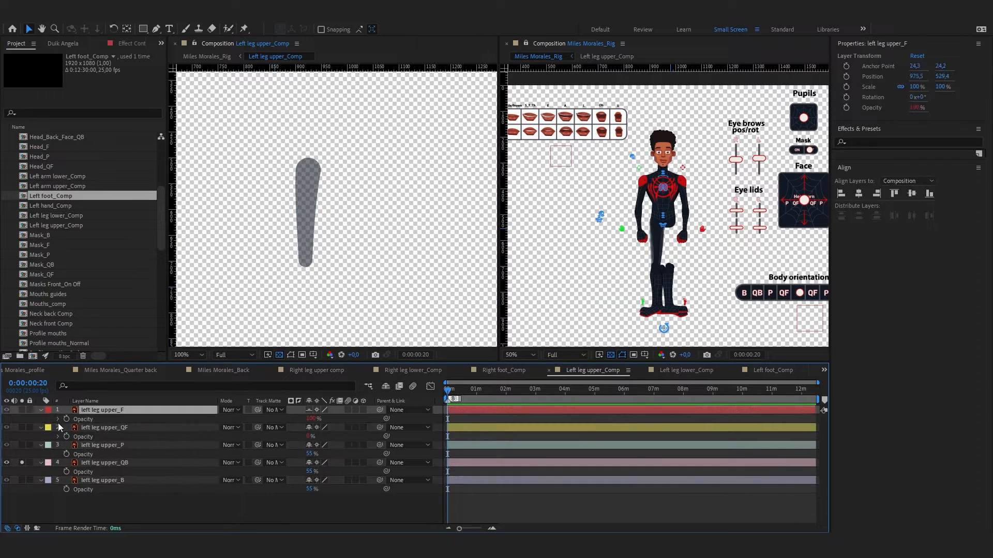
left_click(22, 410)
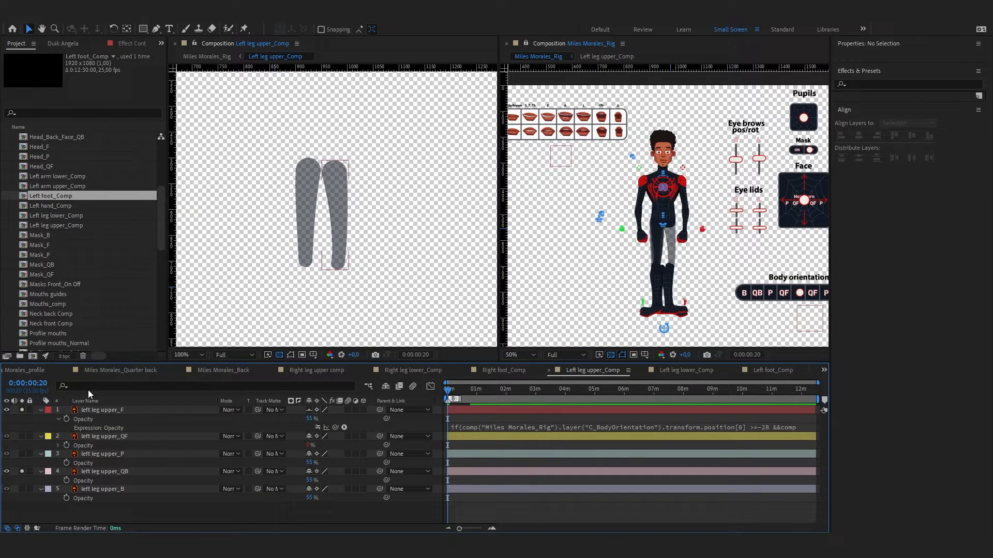
left_click(21, 471)
left_click(22, 454)
Place the anchor point of left leg upper_P in its hip end at about 30.2, 26.7 and move the layer over left leg upper_F
left_click(120, 455)
scroll(321, 173, "up", 1)
left_click_drag(295, 174, 331, 176)
key("y")
left_click_drag(332, 219, 332, 131)
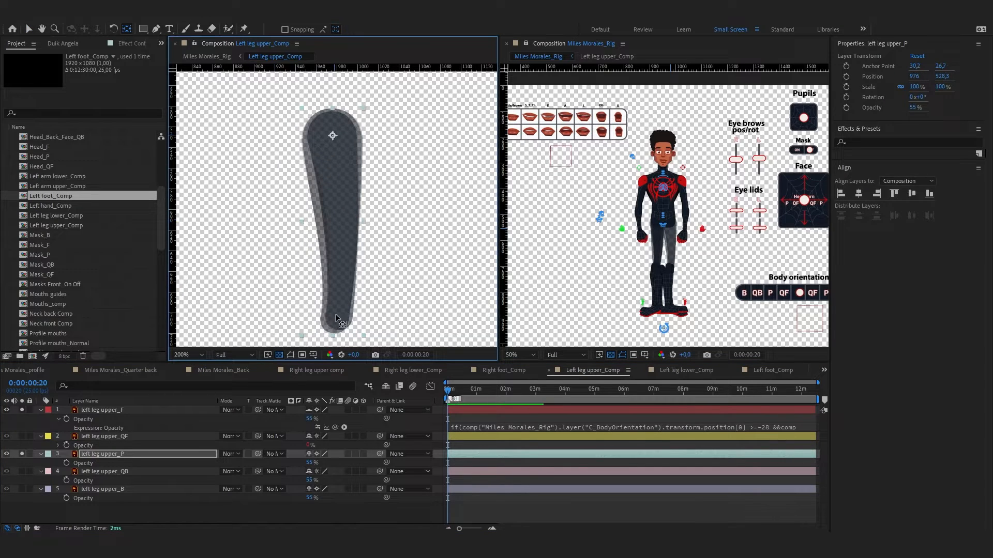
Rotate left leg upper_P about -1.5° and raise it to about 976, 525.5 to match the front leg's knee end
key("w")
left_click_drag(335, 330, 306, 157)
scroll(340, 327, "up", 1)
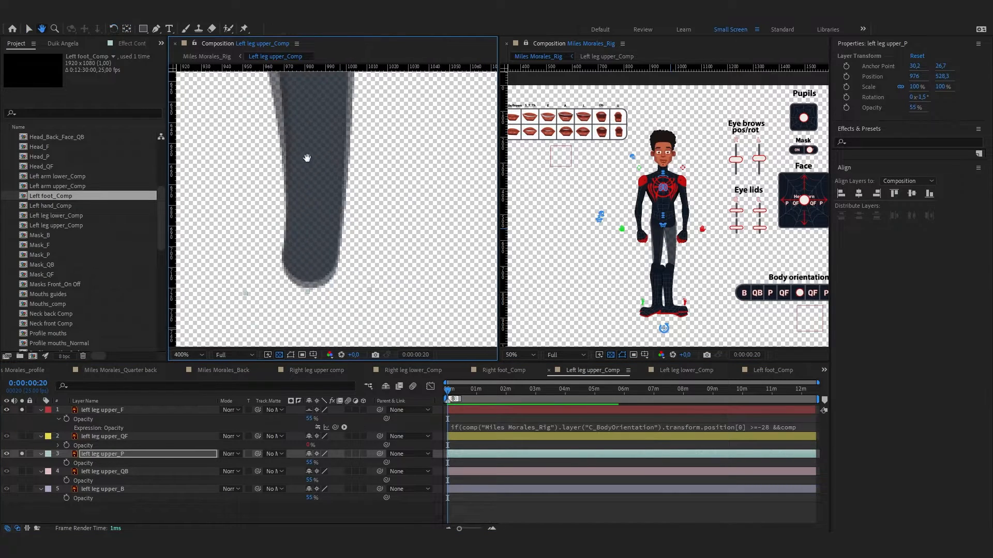
key("v")
left_click_drag(322, 239, 321, 236)
key("Up")
scroll(321, 235, "down", 2)
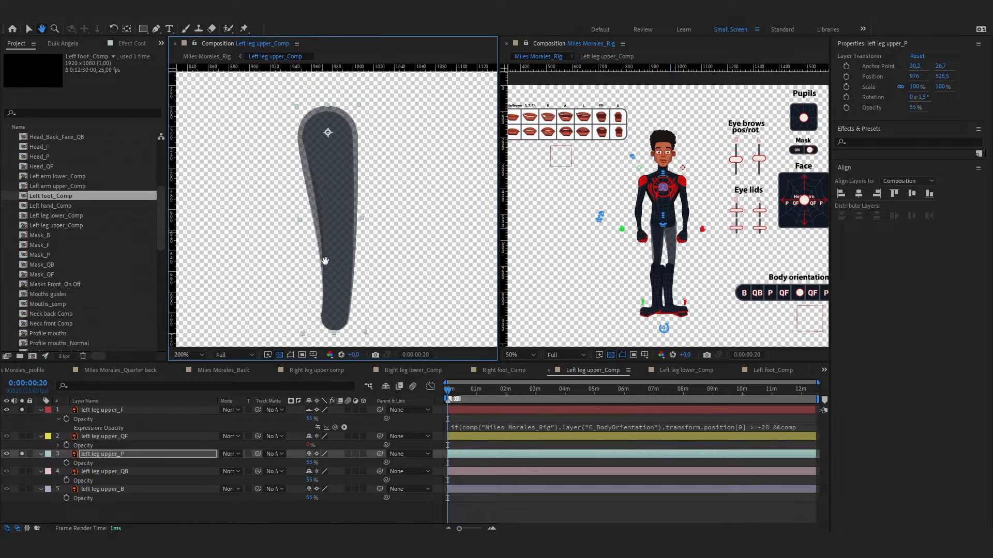
Solo left leg upper_QB in place of left leg upper_P and set its anchor point in the hip end at about 26.5, 26.6
left_click(137, 470)
left_click(23, 471)
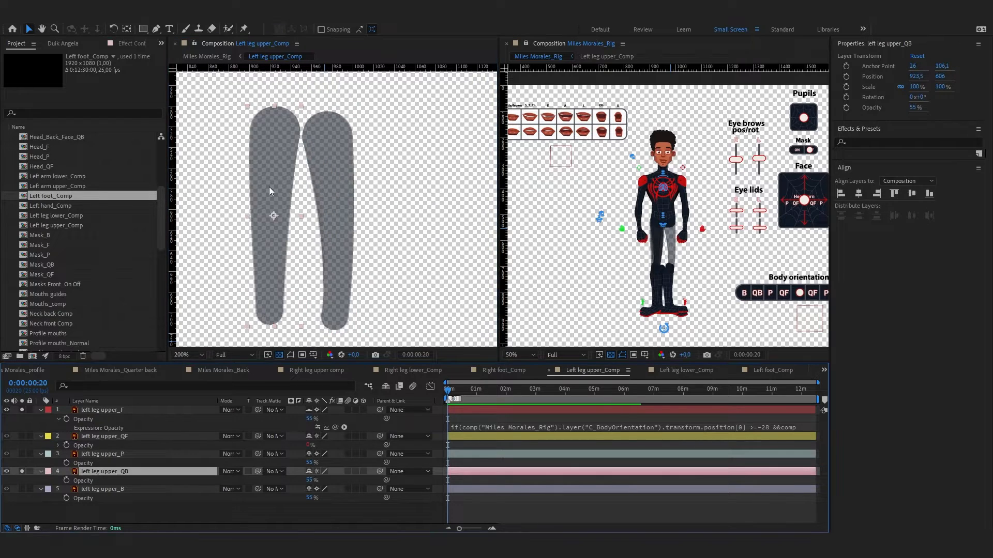
key("y")
left_click_drag(274, 130, 274, 134)
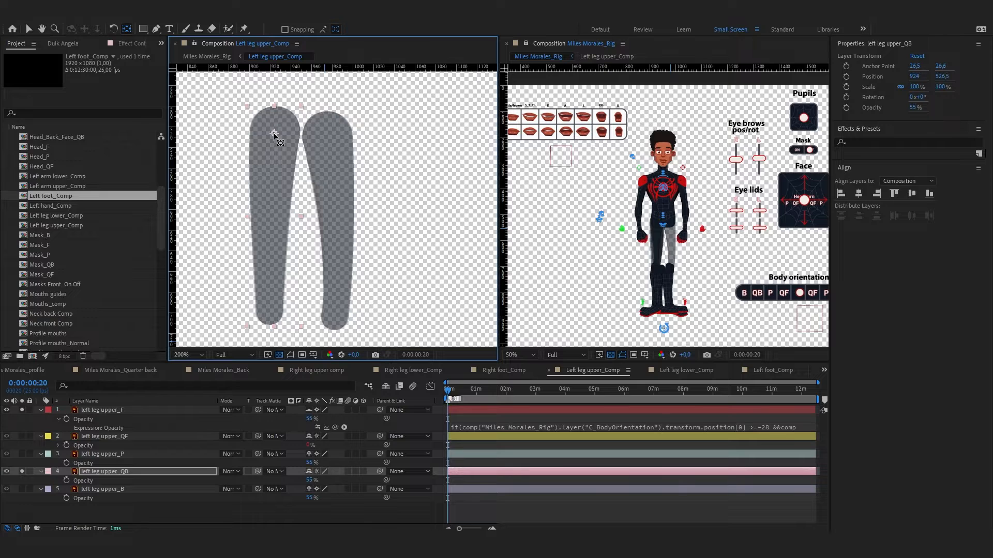
Align left leg upper_QB over left leg upper_F at about 975, 531 and rotate it about -3.8°
key("v")
left_click_drag(275, 179, 327, 183)
key("w")
left_click_drag(333, 309, 339, 314)
left_click(150, 471)
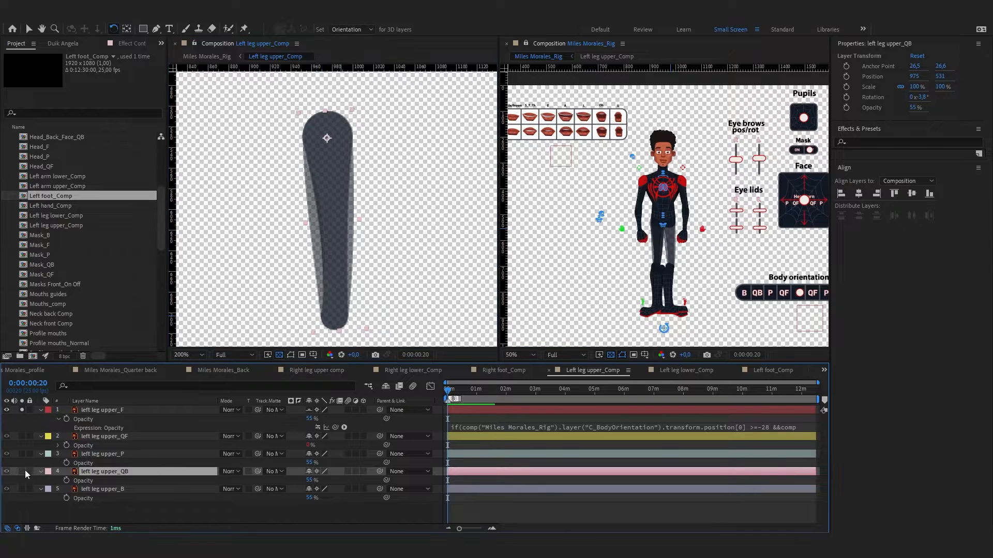
Solo left leg upper_B instead of left leg upper_QB, place its anchor point in the hip end and move it over left leg upper_F
left_click(22, 472)
left_click(23, 489)
key("v")
left_click(114, 490)
key("y")
left_click_drag(277, 215, 322, 147)
Rotate left leg upper_B about -3.4° and lower it to about 974.7, 529.6 to match the front leg
key("v")
key("w")
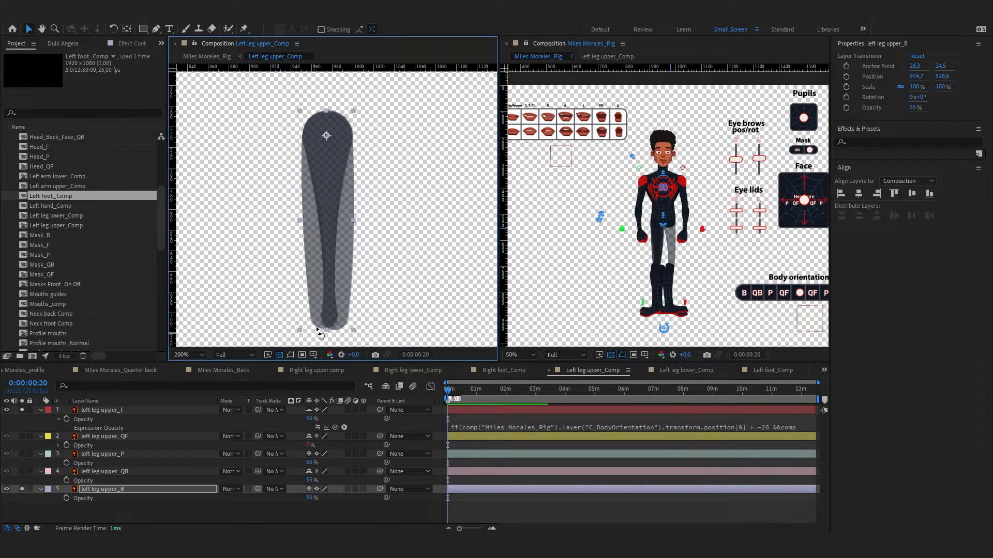
left_click_drag(317, 328, 327, 328)
key("v")
key("Down")
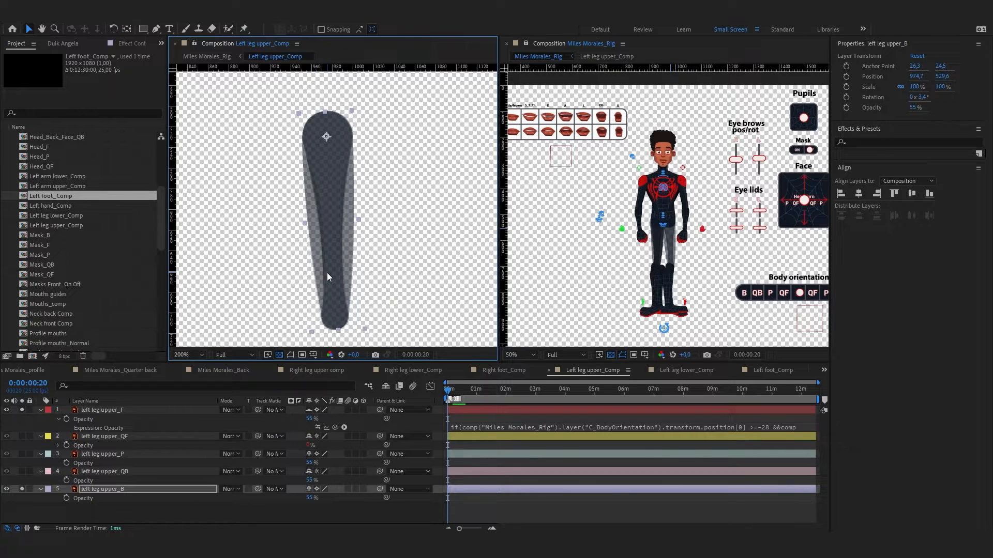
left_click(289, 499)
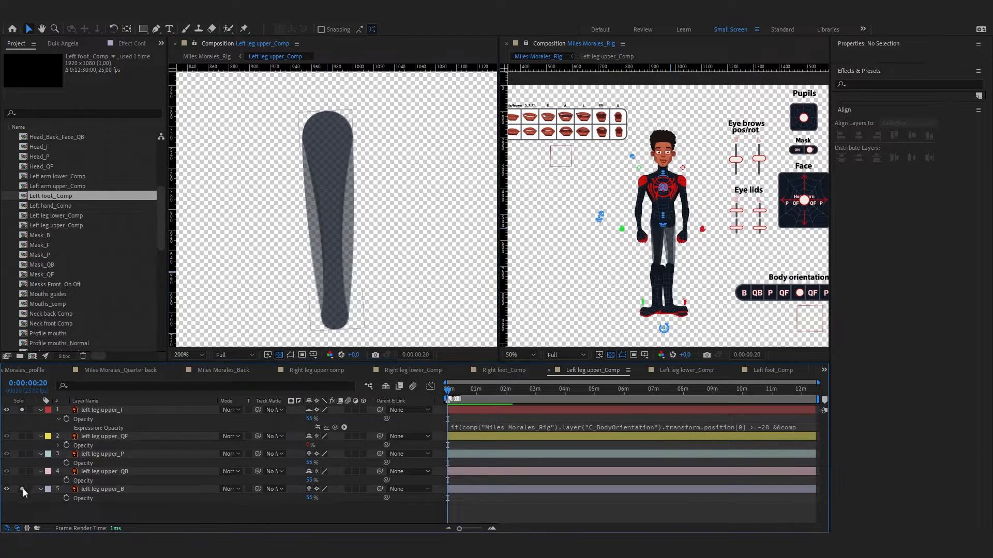
Open Left leg lower_Comp and set the opacity of its layers to 55%, revealing only their Opacity properties
left_click(686, 370)
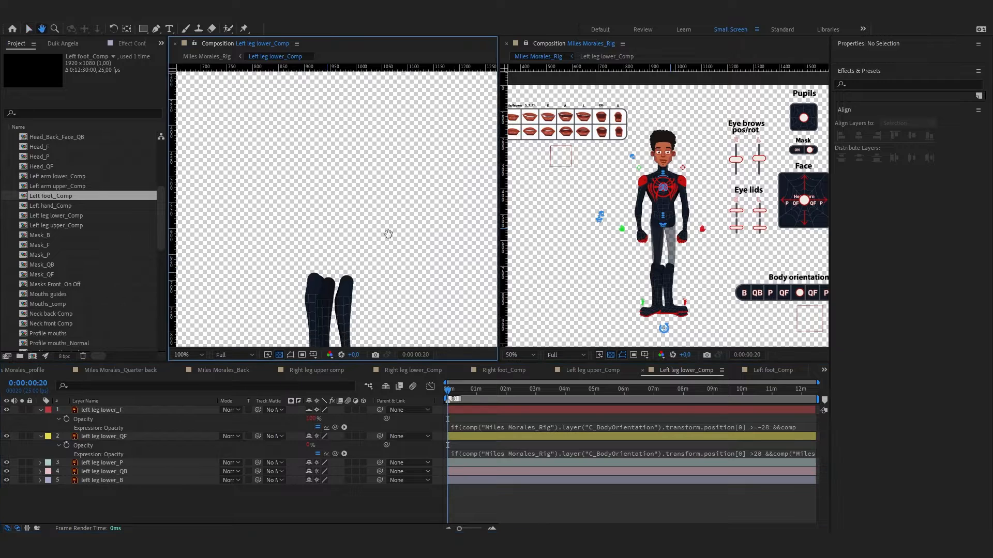
key("ctrl+a")
key("t")
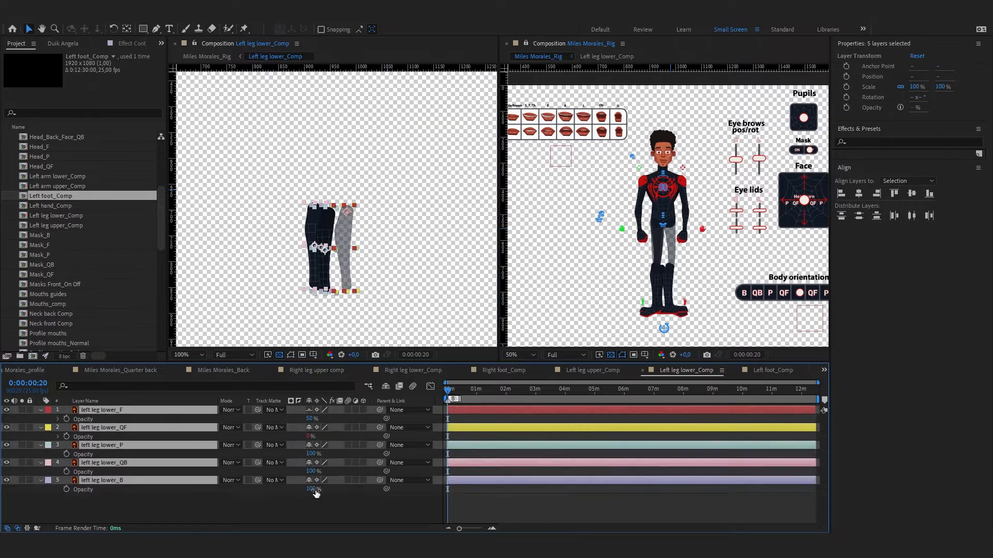
left_click(135, 429)
Solo left leg lower_F and left leg lower_P, and place the anchor point of left leg lower_P in its knee end at about 27, 12.2
left_click(132, 446)
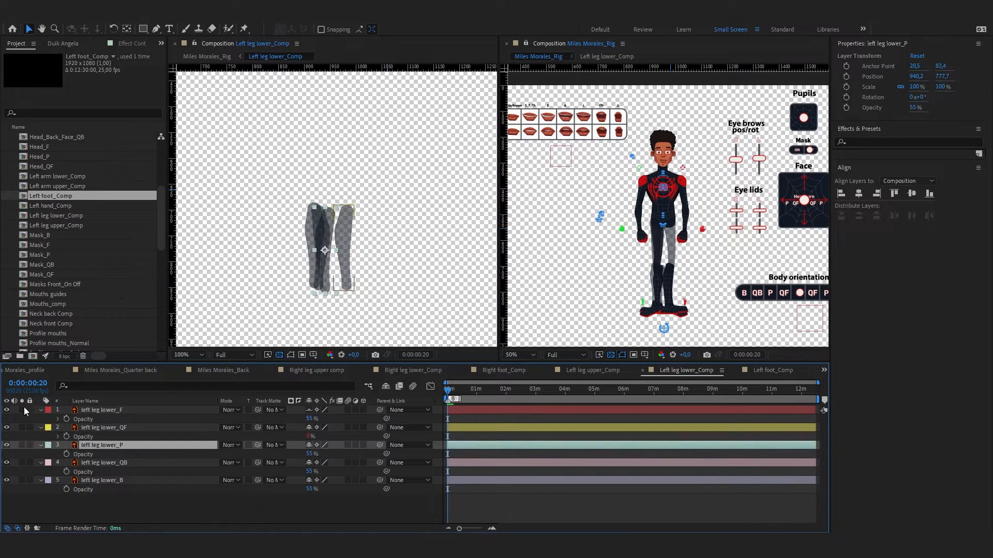
left_click(23, 410)
left_click(22, 445)
scroll(312, 302, "up", 4)
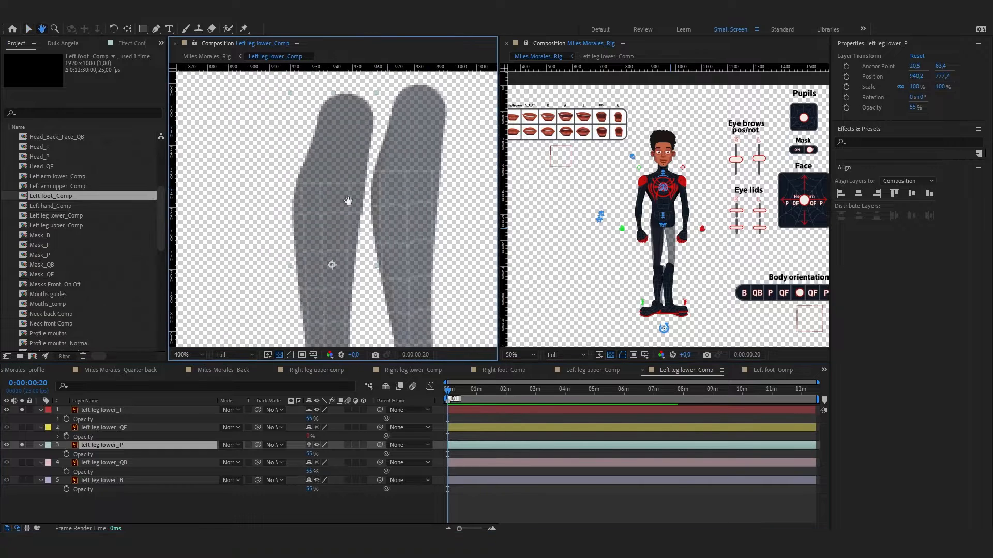
key("y")
left_click_drag(342, 274, 345, 149)
left_click_drag(345, 106, 345, 118)
Align left leg lower_P over left leg lower_F at about 981.9, 702.2 and rotate it to match the ankle end
key("v")
left_click_drag(343, 158, 416, 150)
left_click_drag(423, 247, 380, 126)
key("w")
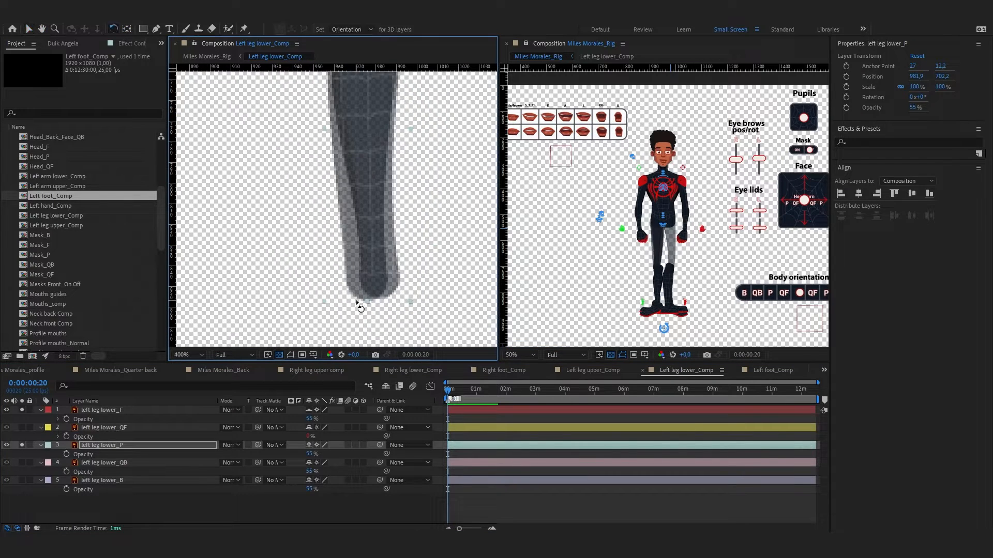
left_click_drag(365, 304, 373, 303)
key("v")
scroll(377, 286, "down", 1)
left_click_drag(381, 219, 355, 193)
Solo left leg lower_QB in place of left leg lower_P and place its anchor point in the knee end at about 21.5, 12.4
left_click(91, 463)
left_click(22, 445)
left_click(22, 462)
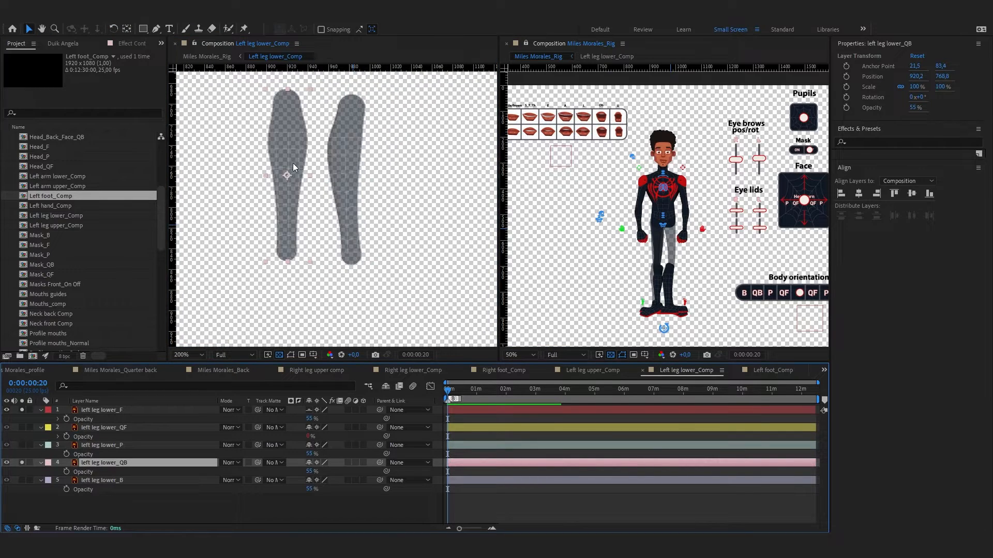
scroll(287, 185, "up", 1)
left_click_drag(286, 188, 313, 154)
scroll(313, 243, "down", 1)
key("y")
key("y")
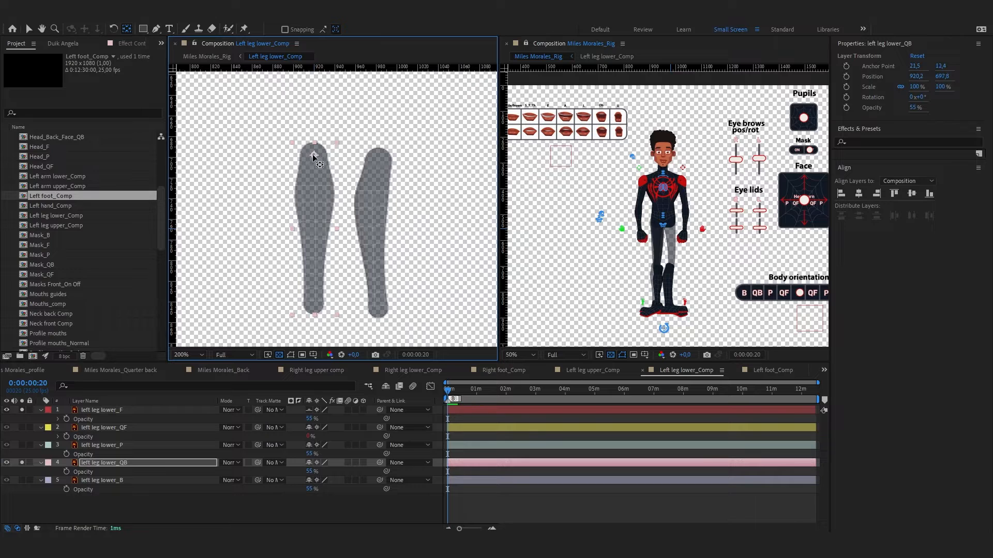
Align left leg lower_QB over left leg lower_F at about 981.4, 701.8 so the knee and ankle ends match
scroll(312, 154, "up", 2)
key("v")
left_click_drag(298, 120, 428, 131)
left_click_drag(436, 254, 423, 133)
key("w")
left_click_drag(419, 288, 419, 290)
key("Up")
key("Up")
key("Up")
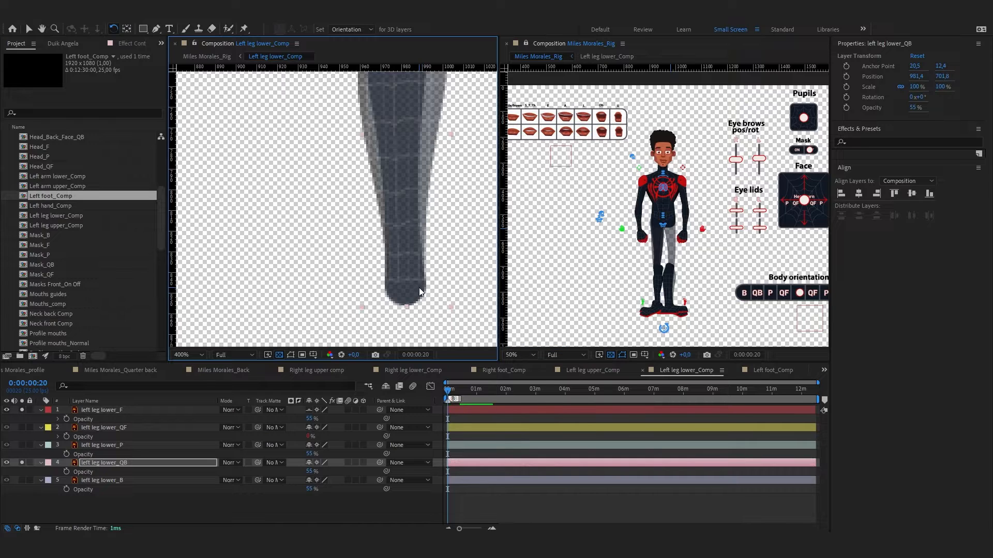
scroll(393, 194, "down", 1)
left_click_drag(383, 177, 384, 186)
Solo left leg lower_B in place of left leg lower_QB and centre its anchor point in the knee end at about 13.4, 13.6
left_click(150, 478)
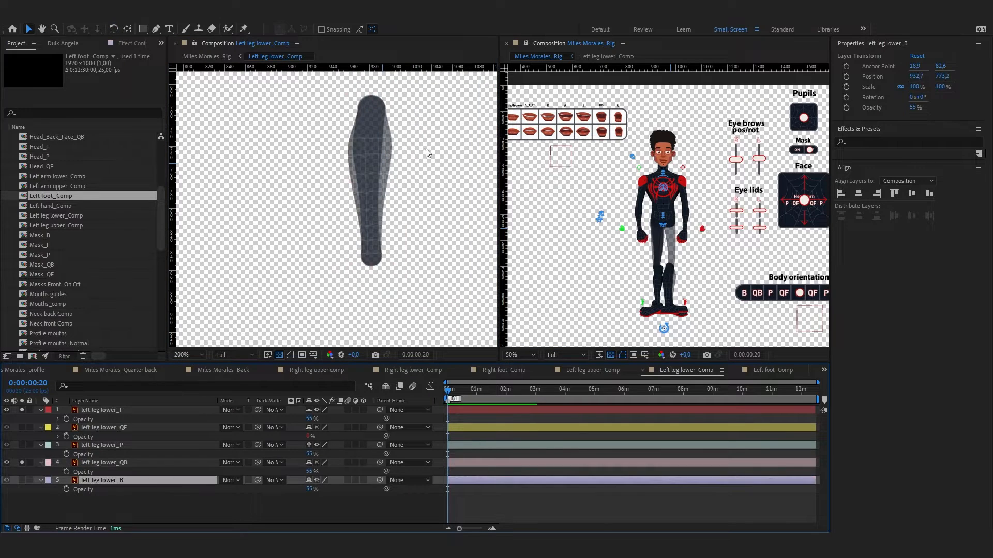
left_click(22, 463)
left_click(23, 480)
key("y")
left_click_drag(317, 179, 312, 107)
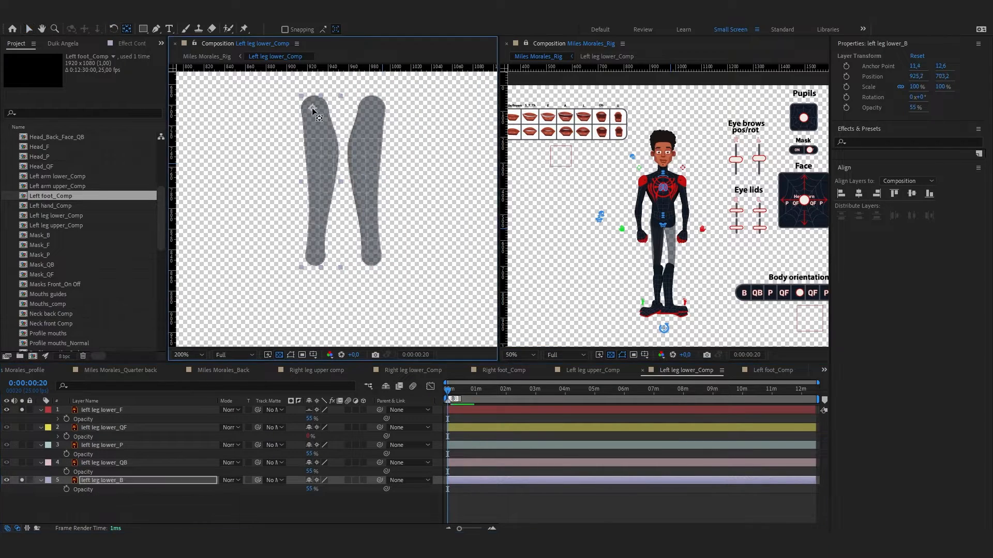
scroll(313, 109, "up", 2)
left_click_drag(310, 158, 305, 312)
Align left leg lower_B over left leg lower_F at about 981.7, 704.5, rotate it about 0.1° and deselect it
key("v")
left_click_drag(289, 168, 402, 168)
left_click_drag(422, 264, 358, 84)
key("w")
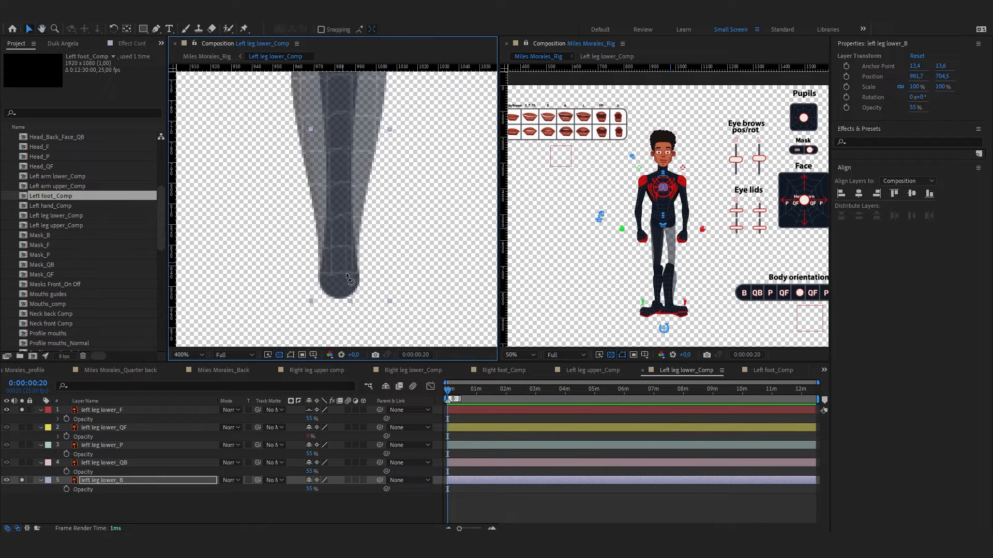
left_click_drag(346, 272, 341, 284)
scroll(337, 248, "down", 1)
key("v")
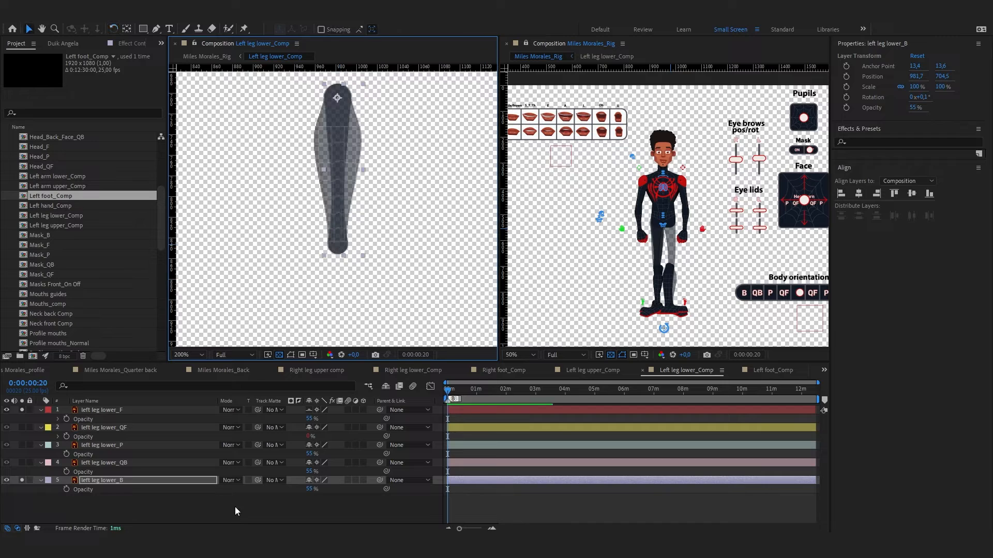
left_click(235, 508)
scroll(331, 124, "down", 1)
left_click_drag(379, 147, 368, 162)
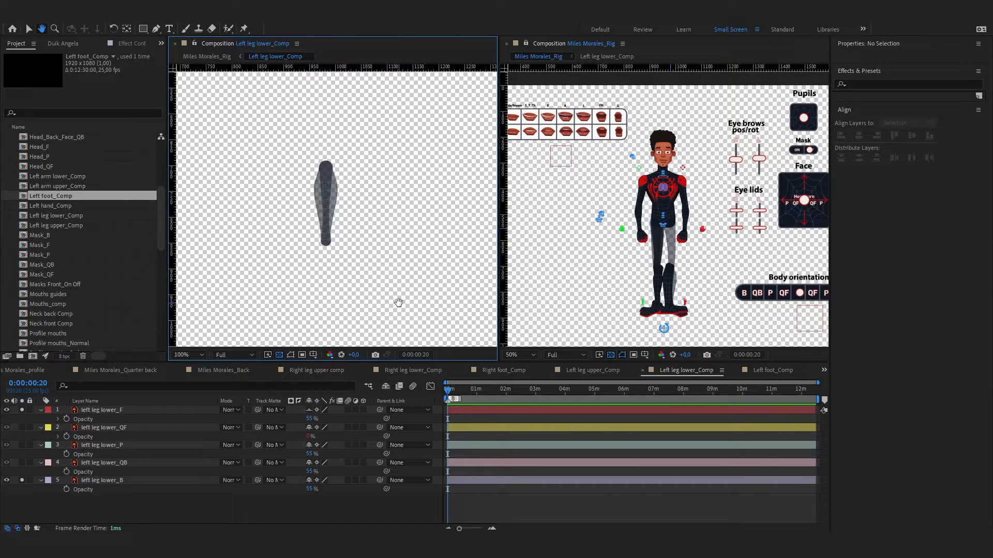
In Right leg lower_Comp, set the opacity of the right leg lower P, QB and B layers to 55%
key("v")
key("ctrl+a")
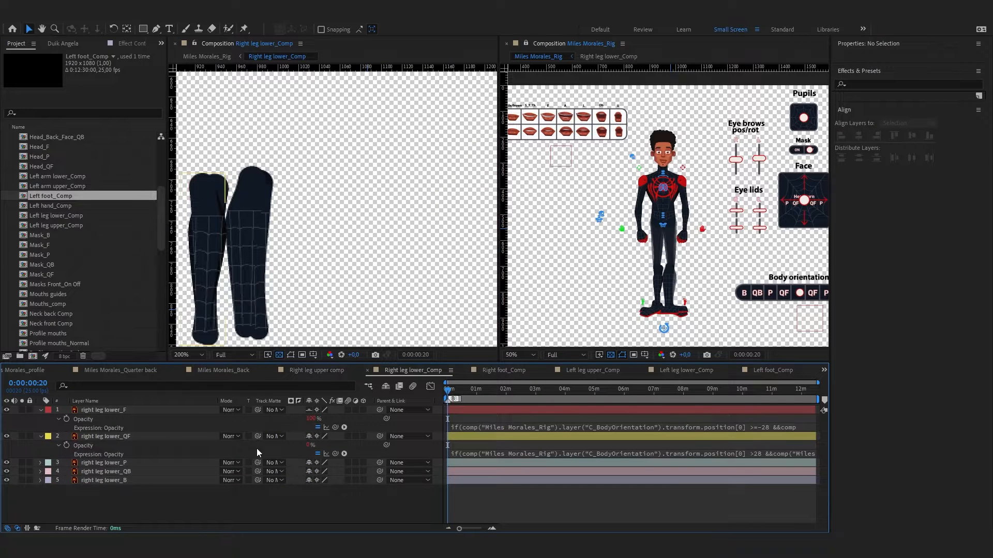
key("ctrl+a")
key("t")
key("t")
left_click(309, 454)
type("55")
left_click(311, 432)
Disable the opacity expression on right leg lower_F
left_click(95, 410)
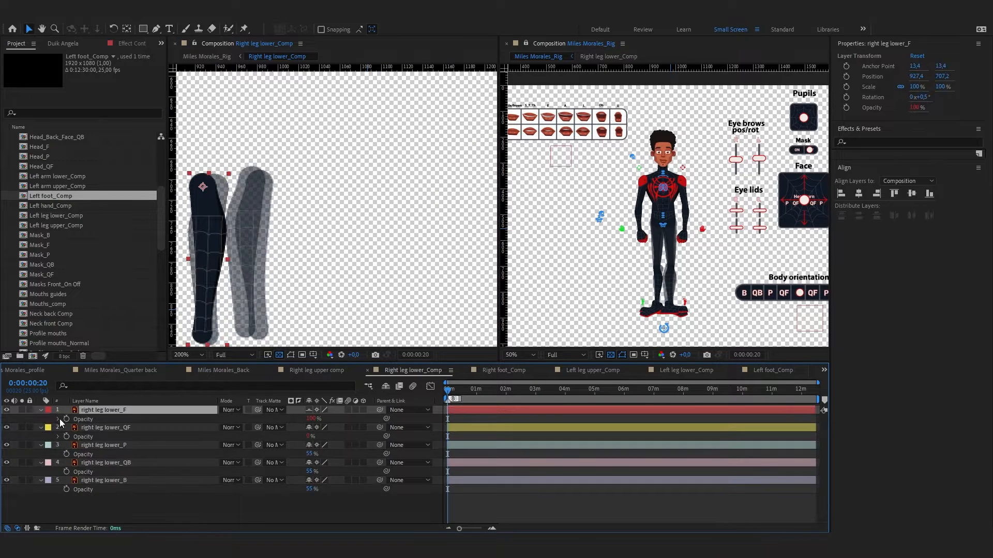
left_click(58, 420)
left_click(318, 428)
left_click(175, 431)
Solo right leg lower_F and right leg lower_P and place the P layer's anchor point in its knee end at about 27.5, 11.9
left_click(214, 246)
left_click_drag(215, 248, 327, 250)
key("v")
left_click(22, 410)
left_click(22, 454)
left_click(305, 248)
scroll(274, 219, "up", 1)
left_click_drag(276, 228, 297, 193)
key("y")
left_click_drag(283, 304, 299, 156)
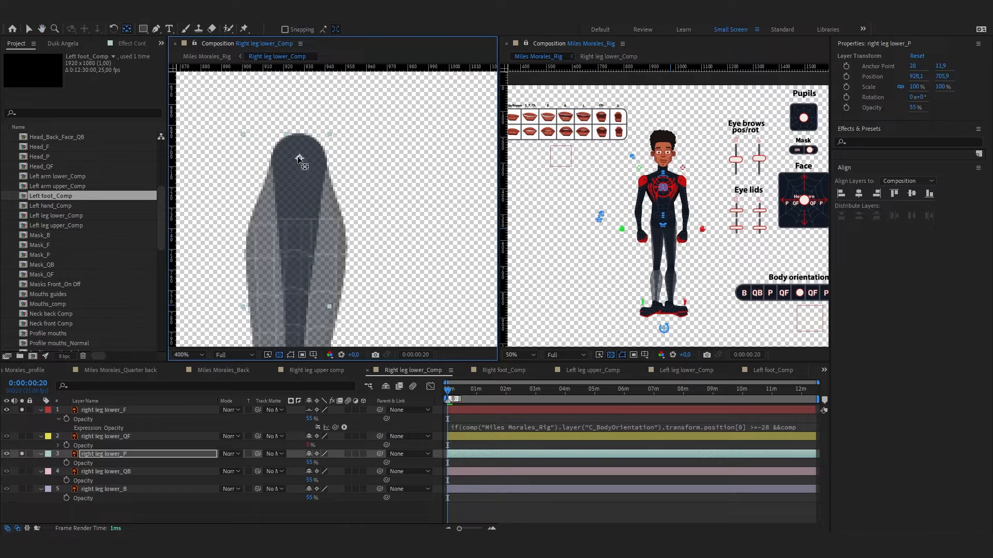
Rotate right leg lower_P to about -2.4° and nudge it to about 927.6, 704.9 so its ankle end matches right leg lower_F
scroll(300, 240, "down", 4)
key("w")
left_click_drag(283, 314, 303, 306)
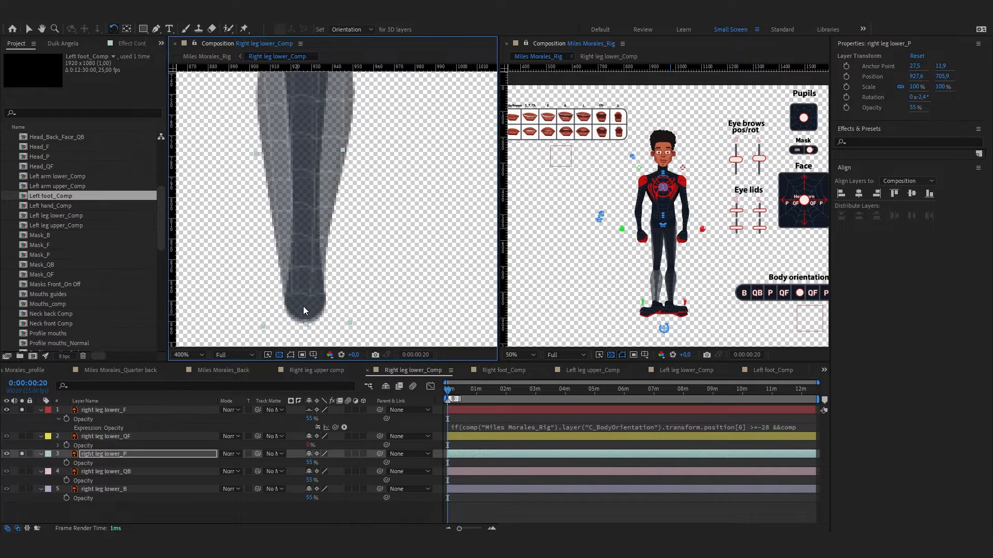
key("Up")
key("v")
scroll(311, 210, "down", 1)
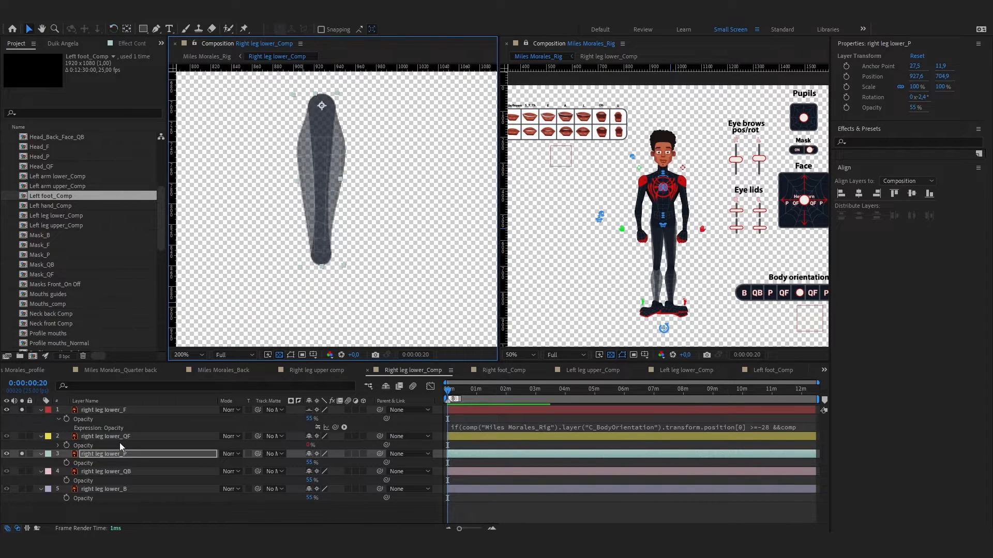
Solo right leg lower_QB in place of right leg lower_P and place its anchor point in the knee end at about 26.9, 14.3
left_click(21, 454)
left_click(22, 471)
left_click(126, 473)
left_click_drag(377, 130, 288, 148)
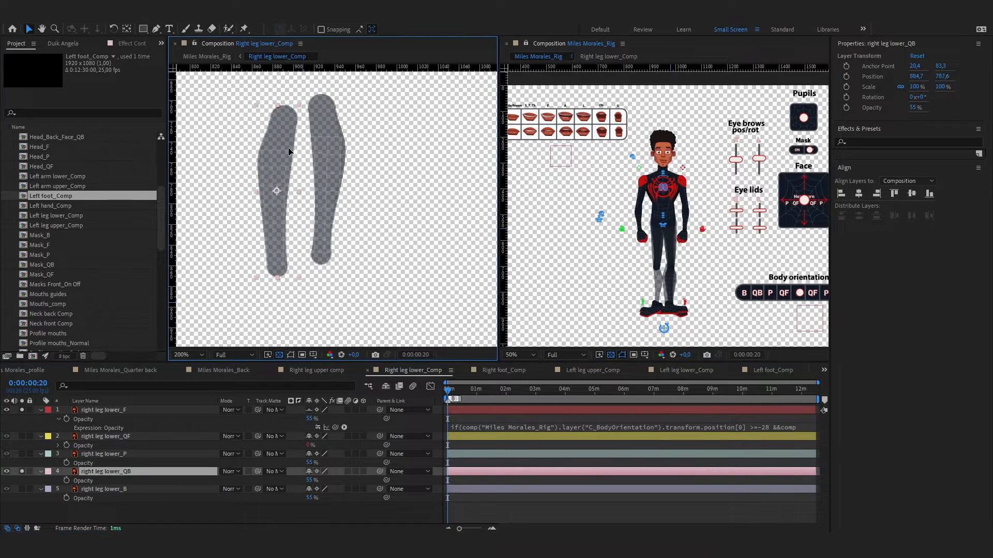
left_click_drag(275, 191, 293, 244)
scroll(281, 120, "up", 2)
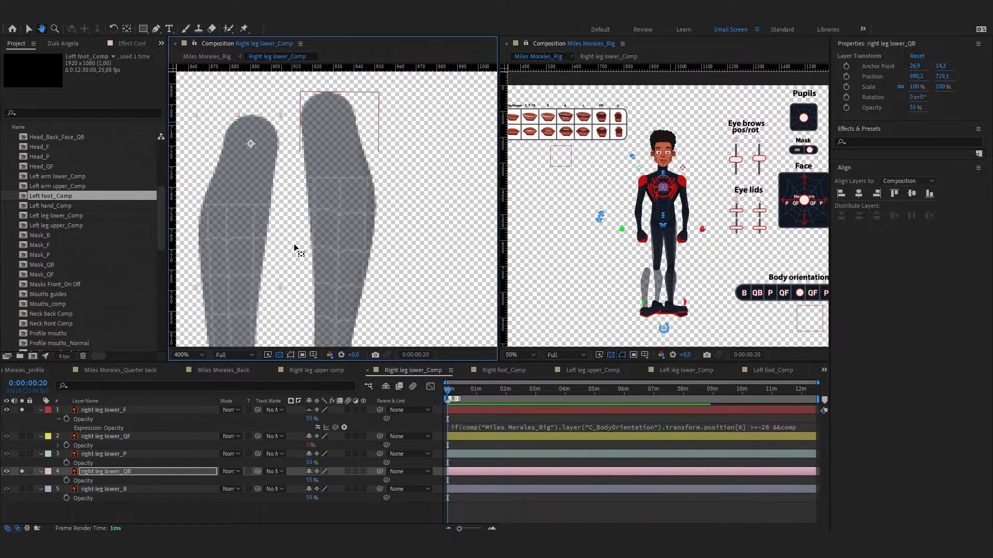
Align right leg lower_QB over right leg lower_F at about 927.9, 707.6, rotated to about -2.1°
key("v")
left_click_drag(247, 155, 326, 132)
left_click_drag(319, 287, 345, 278)
key("w")
key("v")
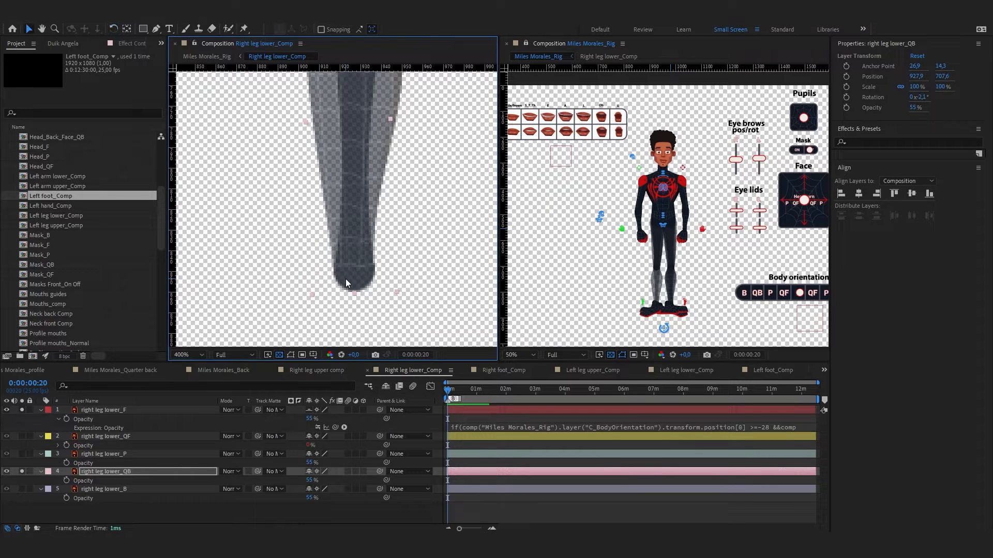
scroll(345, 278, "down", 2)
Solo right leg lower_B in place of right leg lower_QB and centre its anchor point in the knee end at about 25.5, 12.9
left_click(104, 489)
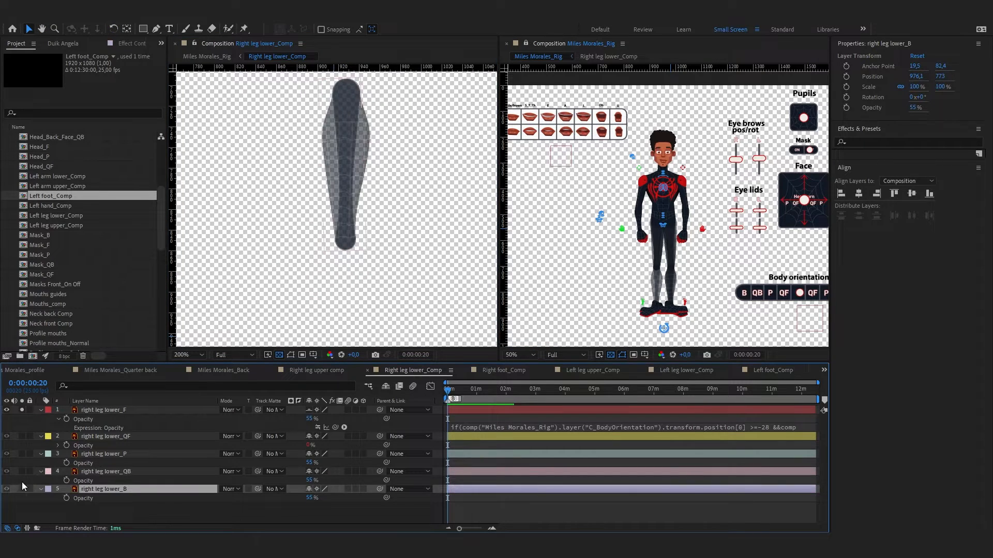
left_click(22, 471)
left_click(22, 489)
key("y")
left_click_drag(398, 160, 397, 207)
scroll(400, 125, "up", 1)
Align right leg lower_B over right leg lower_F at about 927.1, 707.3, rotated to about -0.4°, and save the project
key("v")
left_click_drag(443, 141, 328, 148)
left_click_drag(295, 281, 296, 113)
key("w")
mouse_move(331, 275)
left_mouse_down()
mouse_move(345, 277)
mouse_move(333, 277)
left_mouse_up()
scroll(348, 235, "down", 2)
key("ctrl+s")
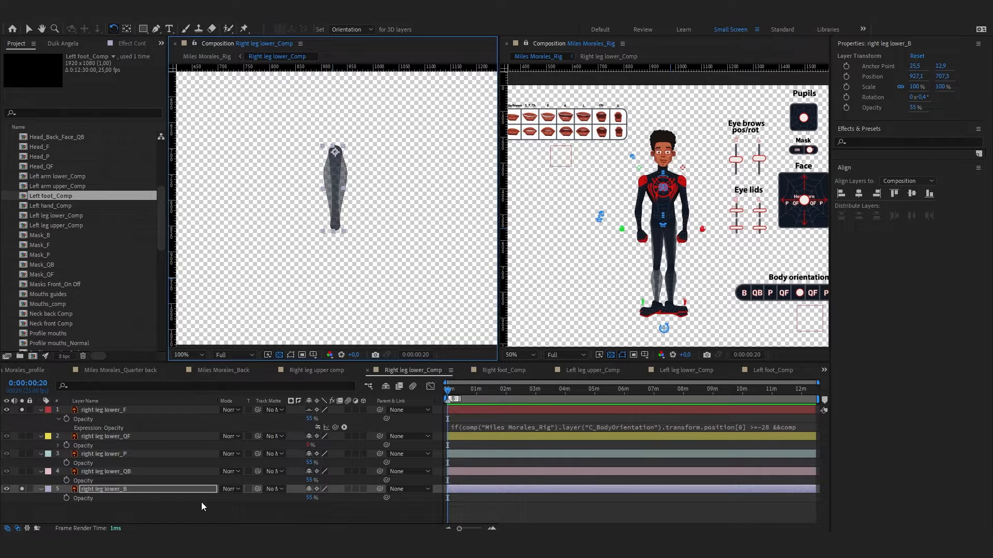
key("v")
left_click(201, 503)
In Right foot_Comp, disable right foot_F's opacity expression and set the F, P, QB and B layers to 55% opacity
left_click(510, 369)
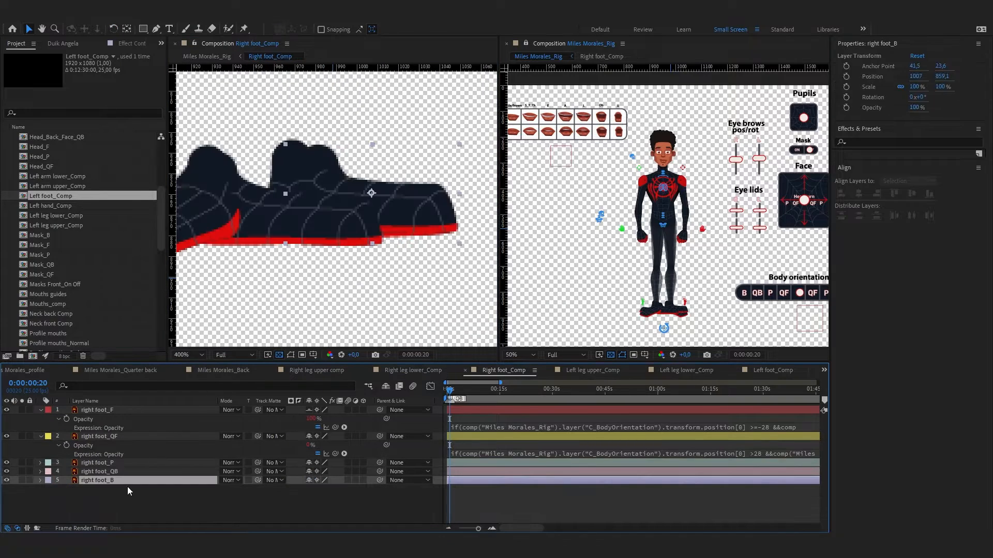
key("ctrl+a")
left_click(318, 428)
key("u")
key("t")
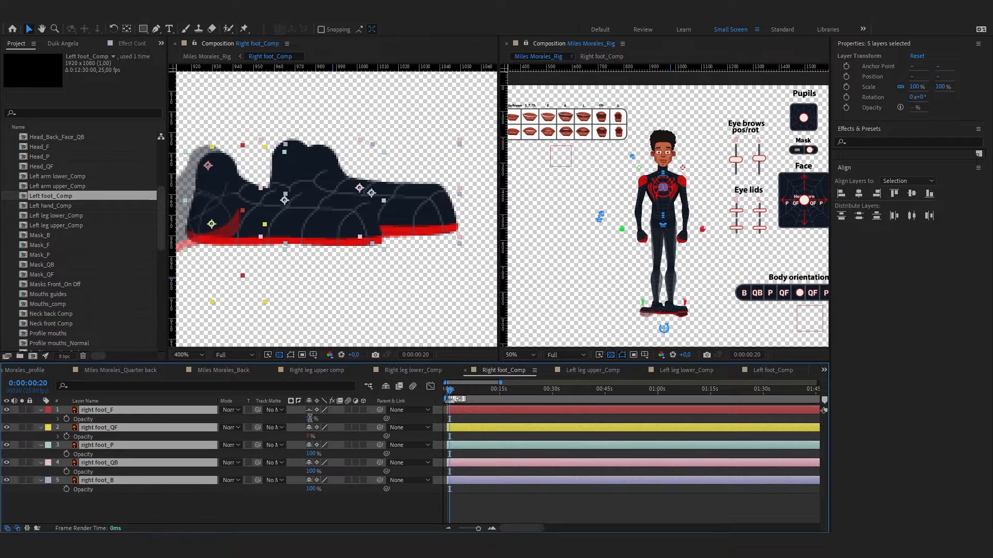
left_click(311, 419)
type("55")
left_click(227, 509)
Solo right foot_F and right foot_P and match their ankles, with the P layer's anchor point in the ankle at about 929.1, 847.6
left_click(22, 410)
left_click(109, 446)
left_click(22, 445)
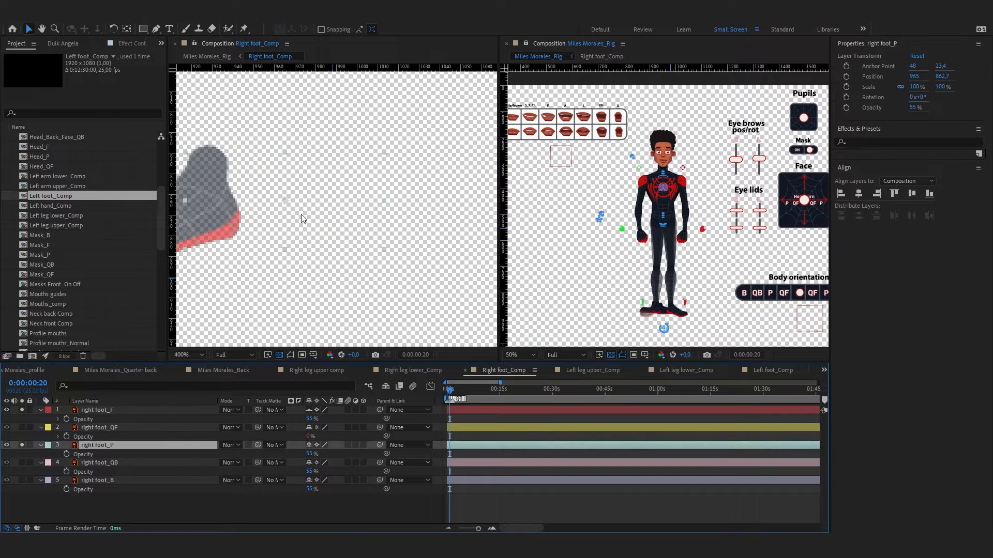
left_click_drag(236, 210, 324, 209)
key("y")
key("v")
scroll(333, 206, "up", 1)
scroll(323, 209, "down", 1)
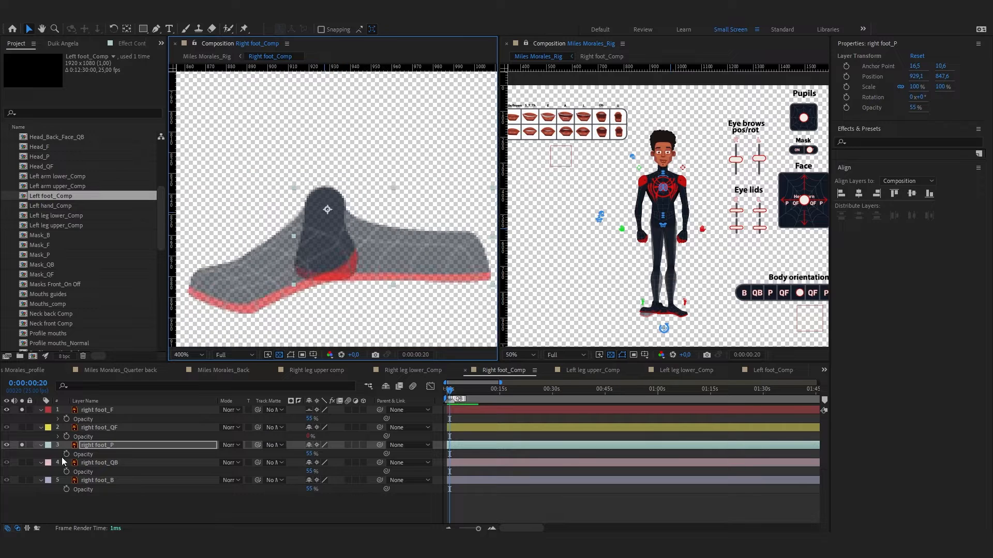
Solo right foot_QB in place of right foot_P and align its ankle over right foot_F
left_click(22, 445)
left_click(21, 462)
left_click(98, 463)
left_click_drag(427, 209, 335, 209)
Solo right foot_B in place of right foot_QB, align its ankle over right foot_F at about 953.7, 860.1, and turn off all solos
left_click(21, 463)
left_click(23, 480)
left_click(22, 480)
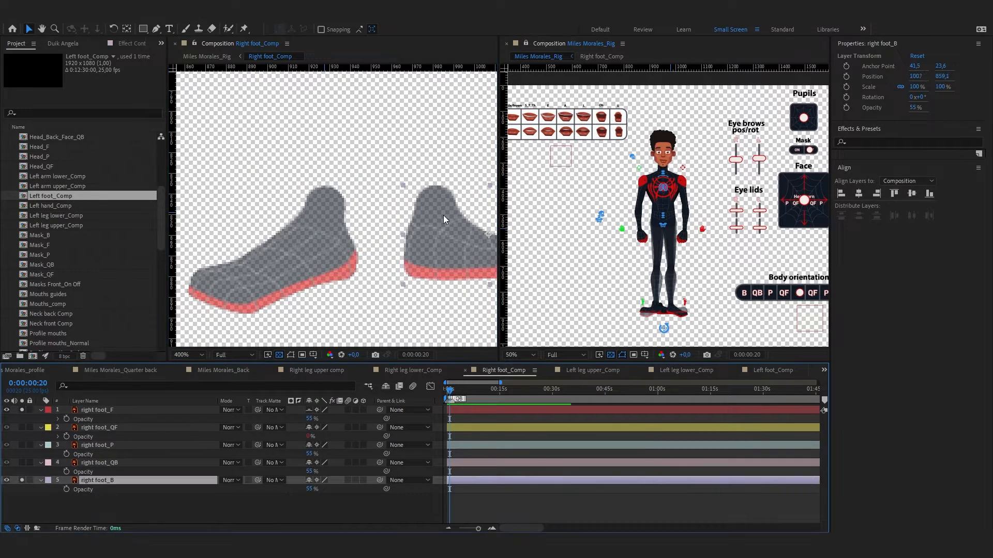
left_click_drag(442, 215, 333, 217)
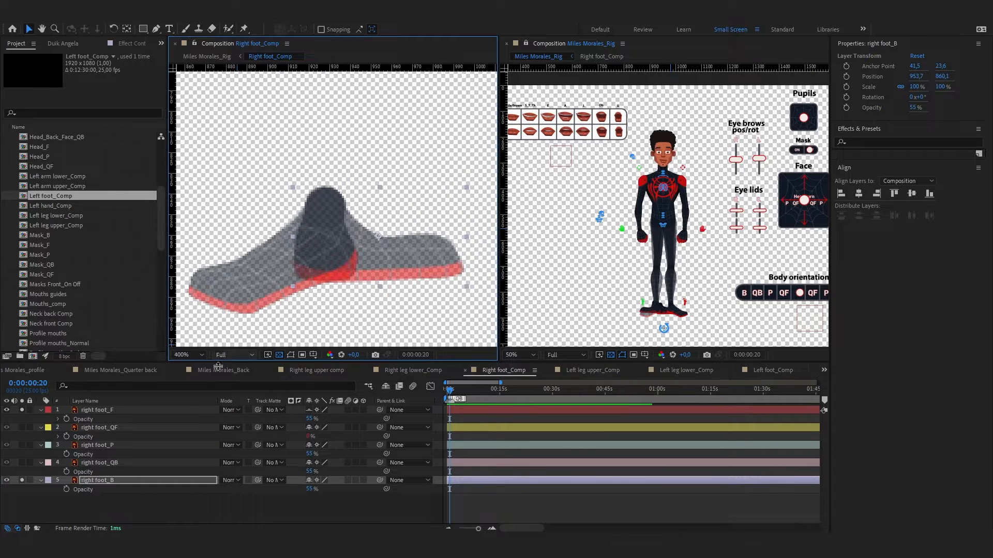
left_click(27, 478)
left_click(22, 480)
left_click(22, 410)
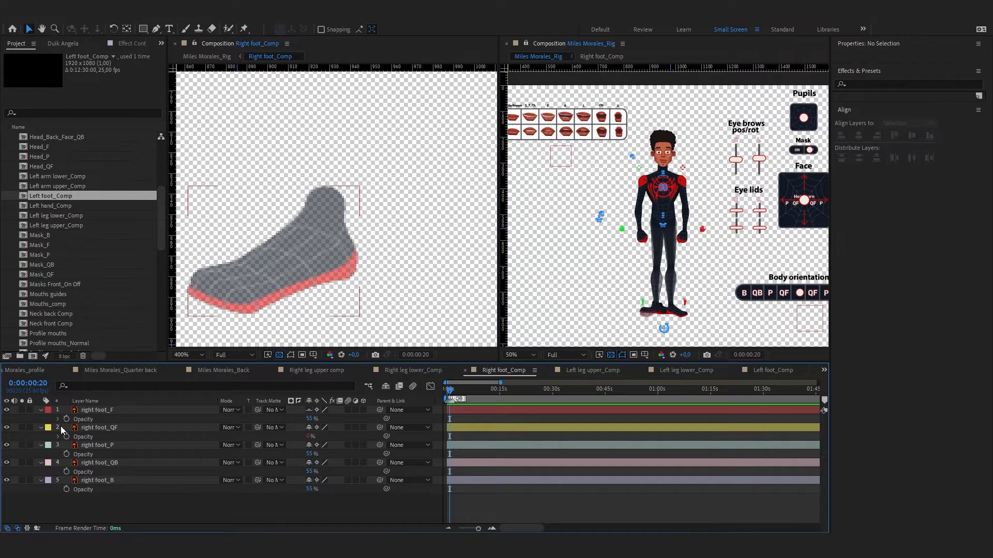
In Left foot_Comp, disable left foot_F's opacity expression and set the F, P, QB and B layers to 55% opacity
left_click(590, 370)
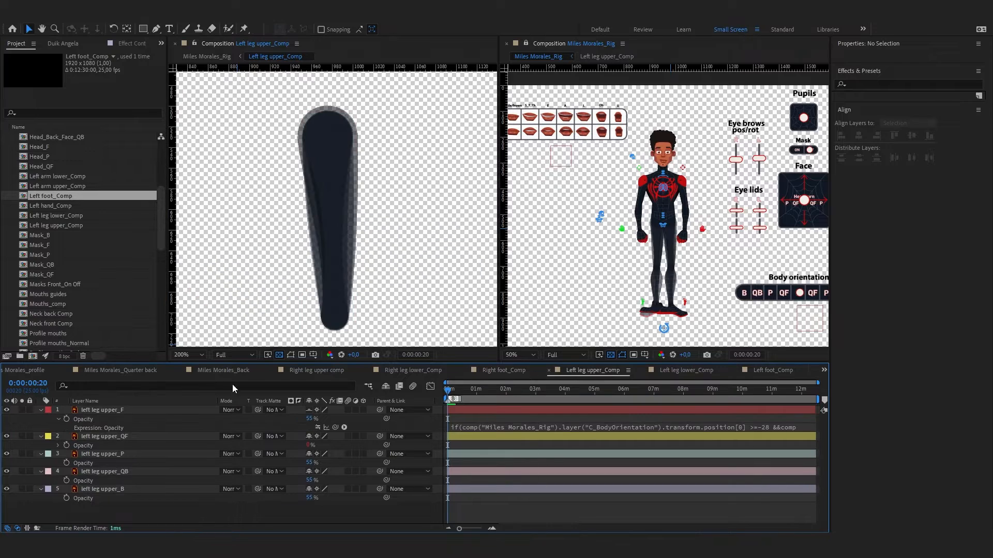
left_click(694, 371)
left_click(775, 370)
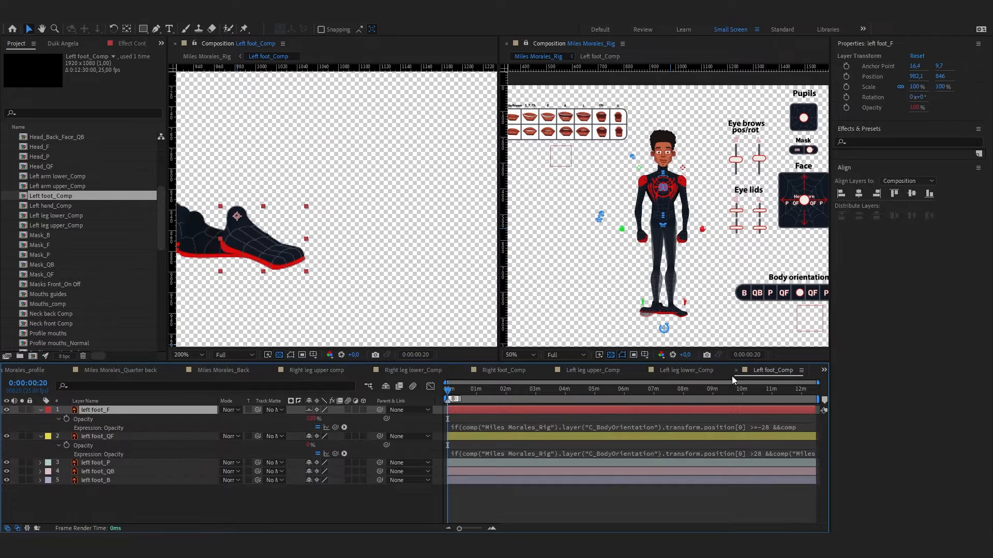
left_click(318, 427)
key("ctrl+a")
key("t")
key("t")
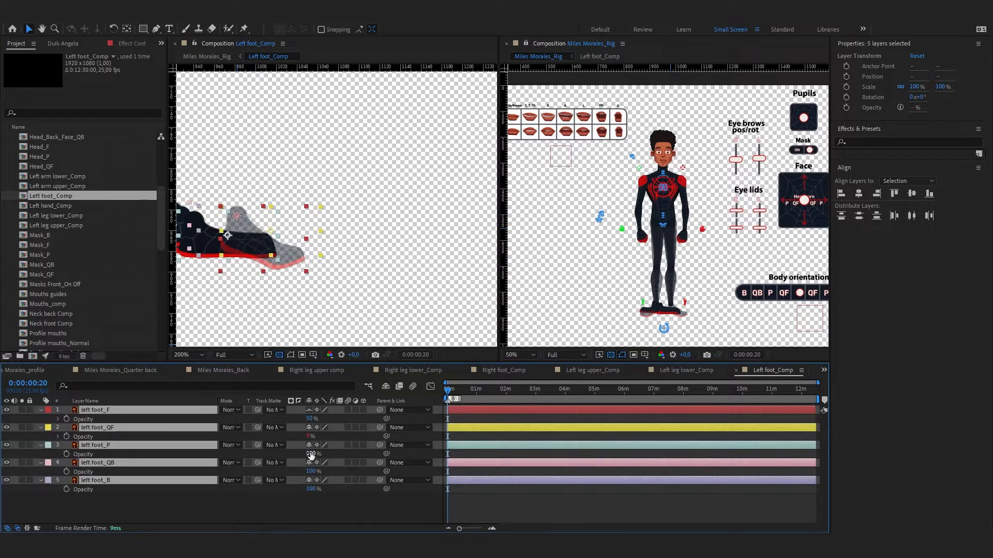
left_click(311, 454)
type("55")
key("Return")
Solo left foot_P with left foot_F and align its ankle over the front foot at about 1014.1, 860
left_click(126, 445)
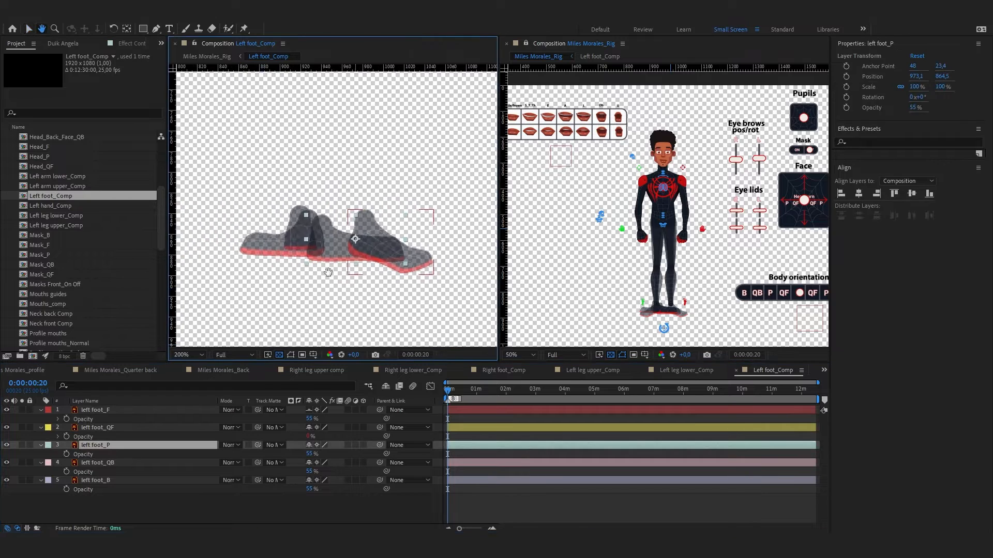
left_click(21, 445)
scroll(358, 237, "up", 2)
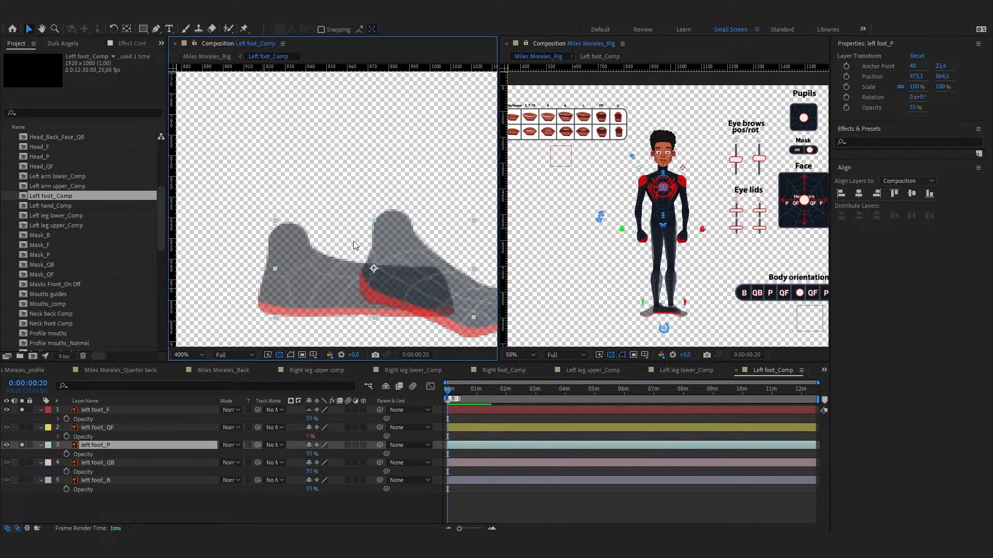
left_click_drag(297, 242, 383, 233)
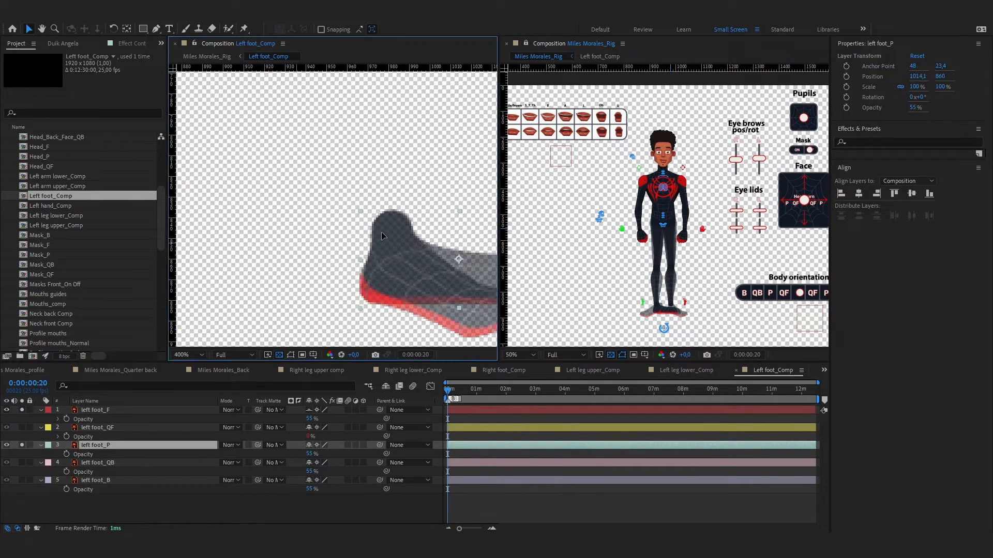
Solo left foot_QB in place of left foot_P and align its ankle over left foot_F
left_click_drag(331, 296, 213, 279)
left_click(21, 463)
left_click(21, 445)
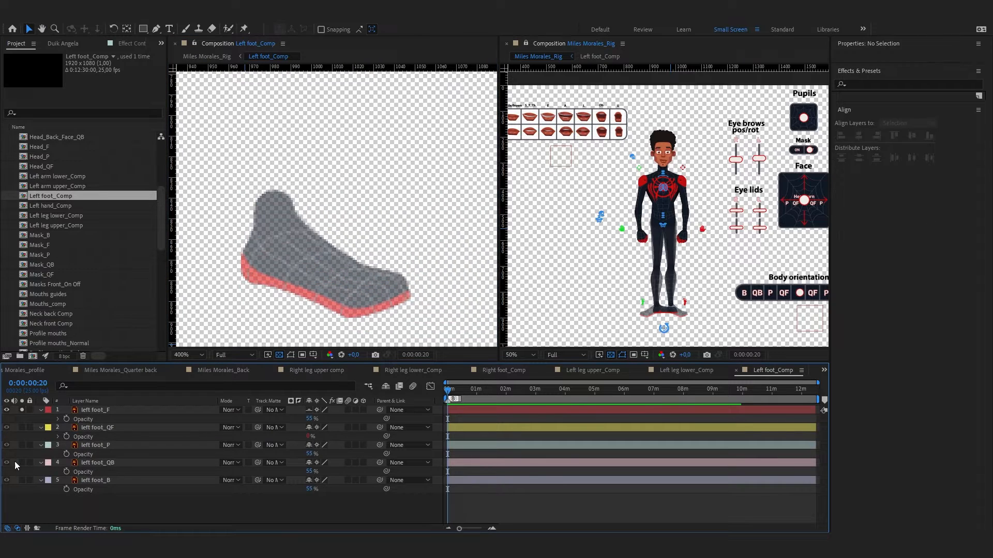
left_click(269, 264)
scroll(284, 261, "down", 1)
left_click_drag(245, 221, 269, 216)
scroll(305, 218, "up", 1)
Solo left foot_B in place of left foot_QB and align its ankle over left foot_F at about 956.2, 860.1
left_click(21, 463)
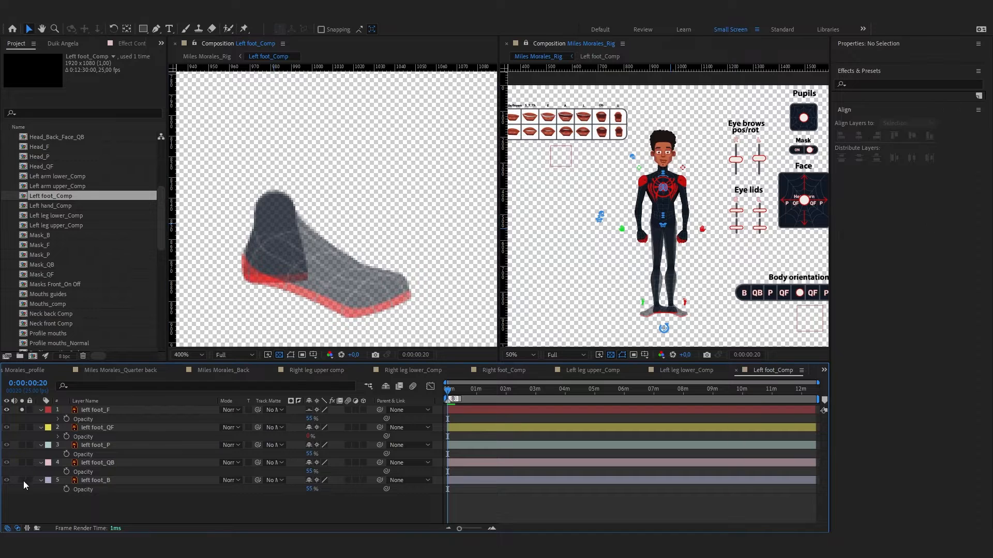
left_click(21, 480)
left_click(185, 235)
left_click_drag(183, 220, 345, 229)
Turn off solo on left foot_B and left foot_F and save the project
left_click(21, 480)
left_click(21, 410)
left_click(168, 503)
key("ctrl+s")
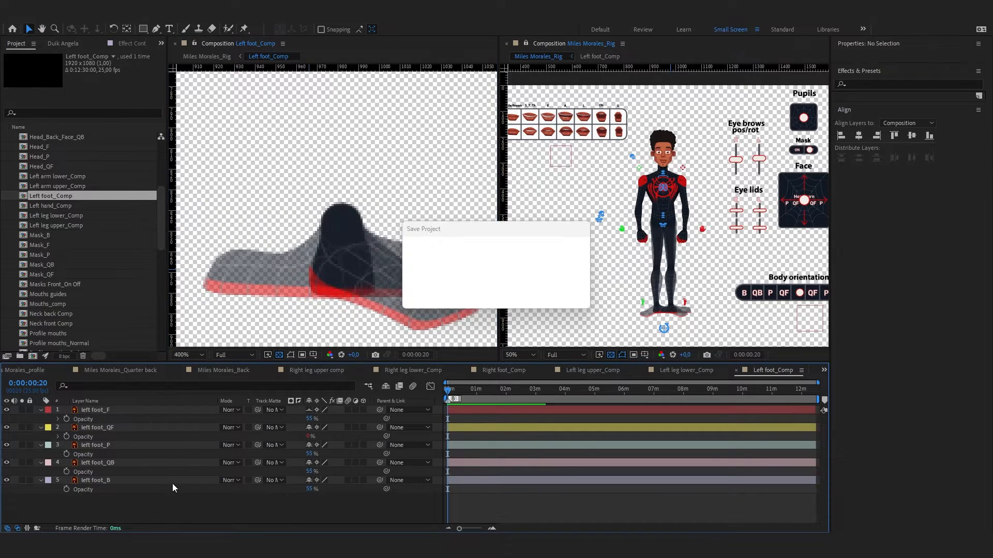
scroll(393, 125, "down", 2)
left_click(107, 481)
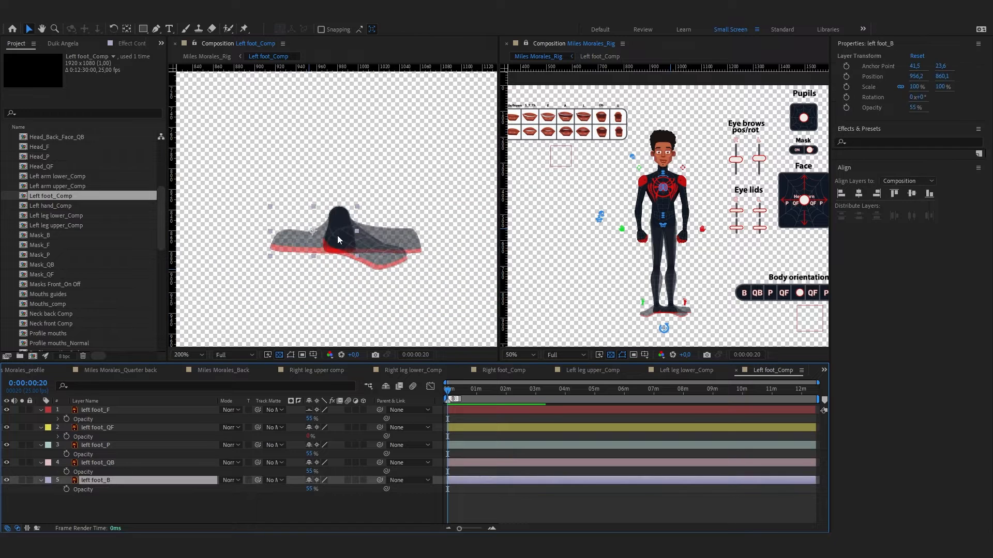
scroll(337, 234, "down", 2)
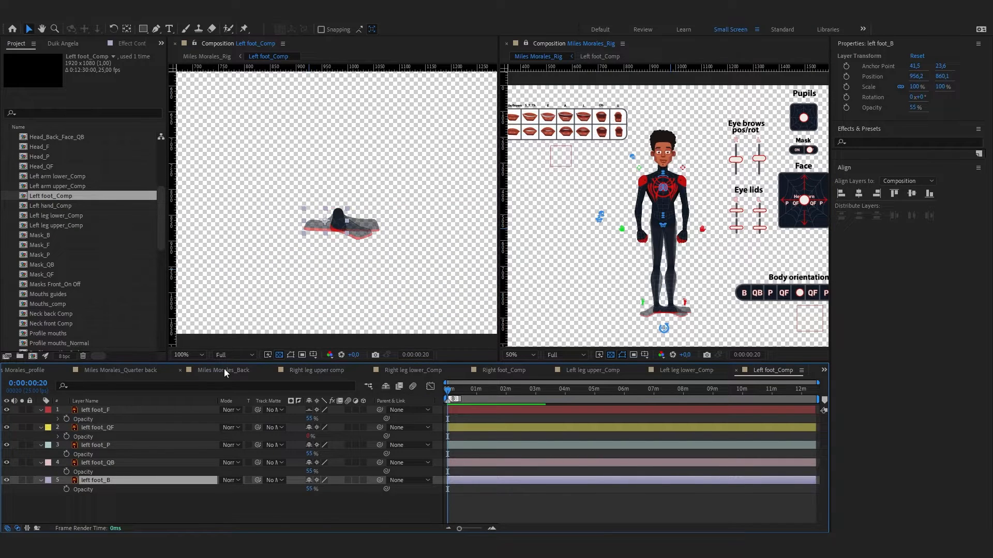
left_click(143, 370)
left_click(310, 371)
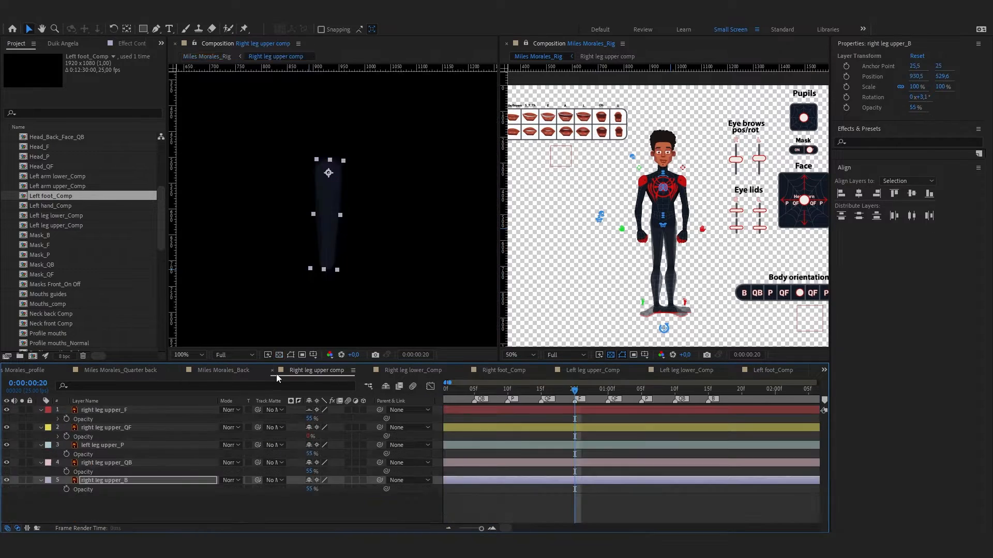
left_click(39, 370)
left_click(322, 369)
Open Torso_Comp from the 03_Main body comps folder
scroll(41, 206, "down", 6)
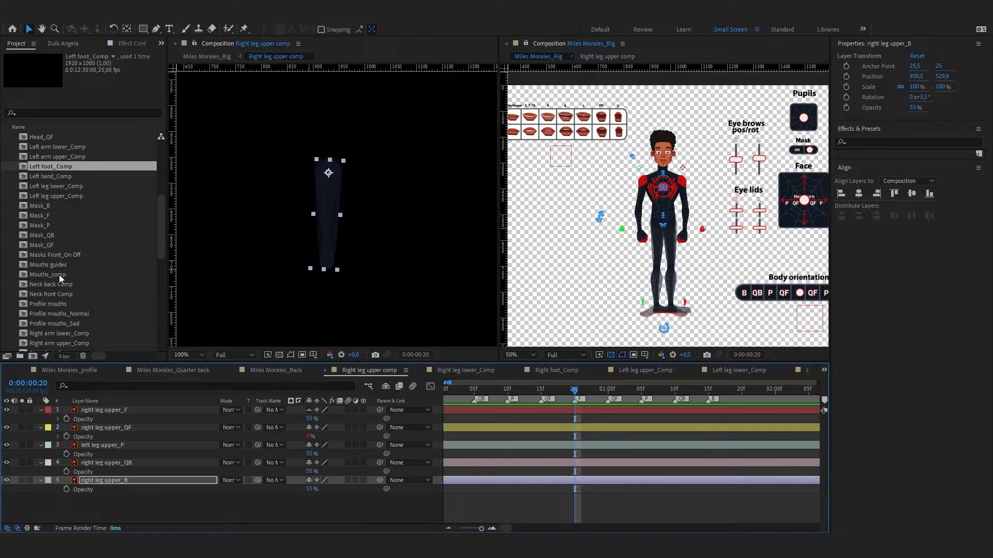
scroll(38, 225, "down", 1)
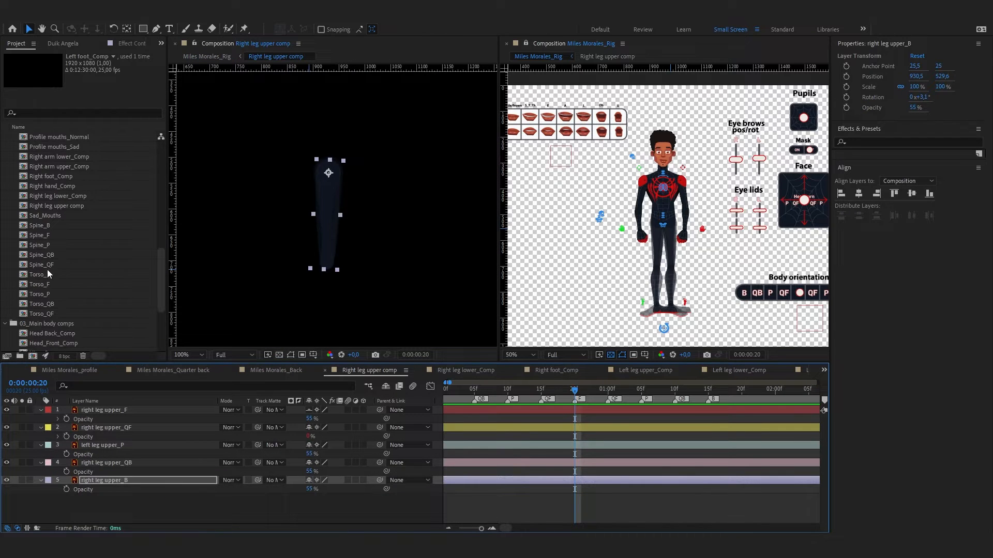
scroll(48, 219, "down", 3)
left_click(51, 294)
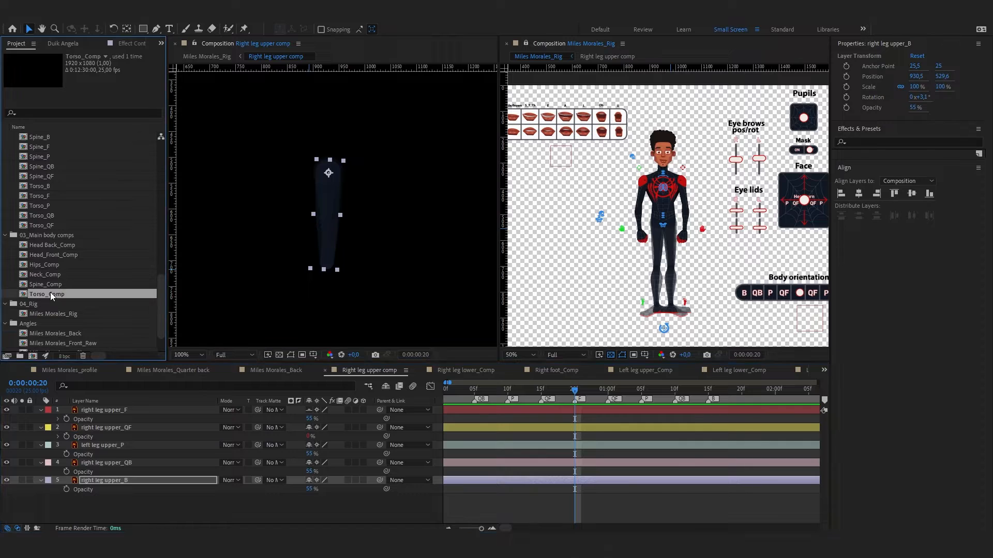
double_click(51, 293)
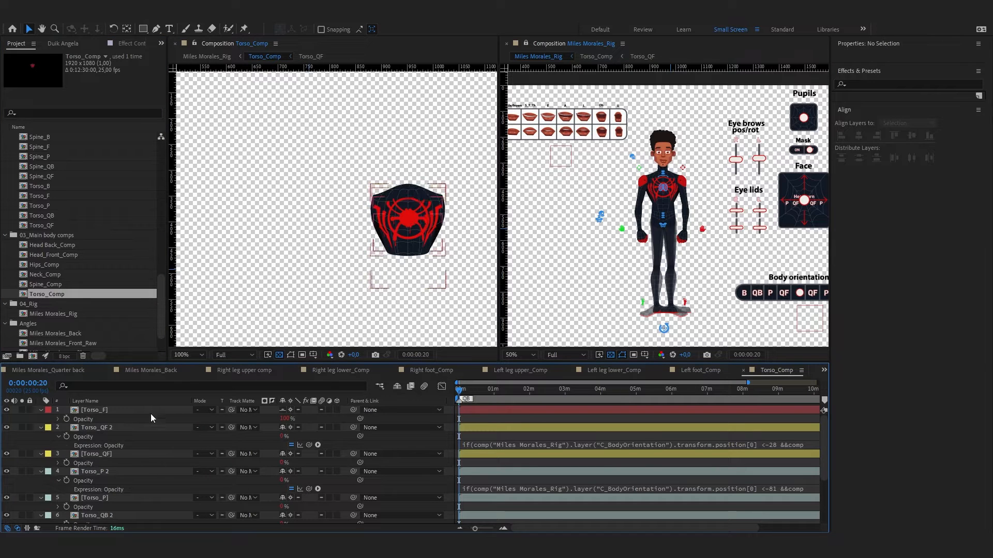
Look through the Torso_Comp layers and their opacity expressions and collapse all revealed layer properties
scroll(128, 432, "down", 3)
scroll(104, 467, "up", 3)
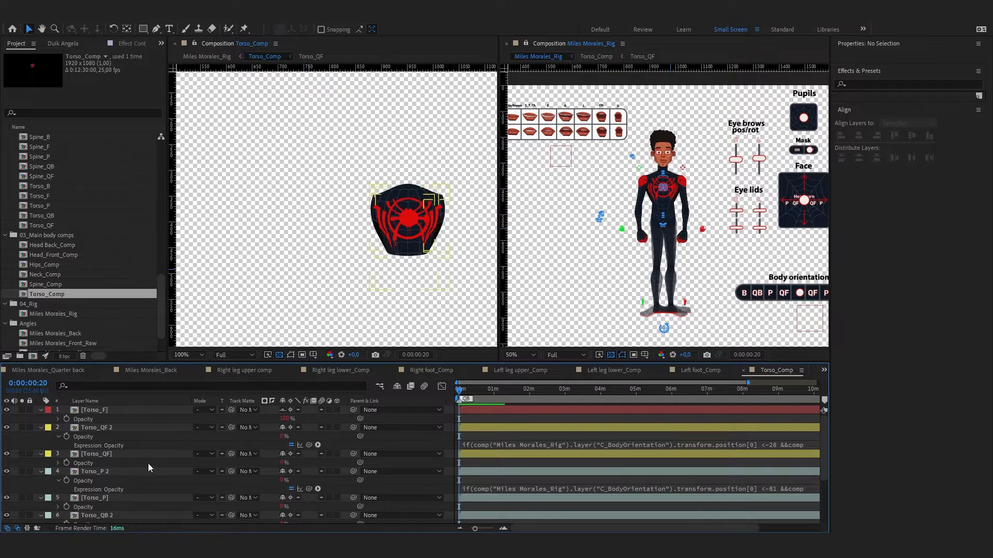
scroll(129, 483, "down", 1)
left_click(58, 481)
key("u")
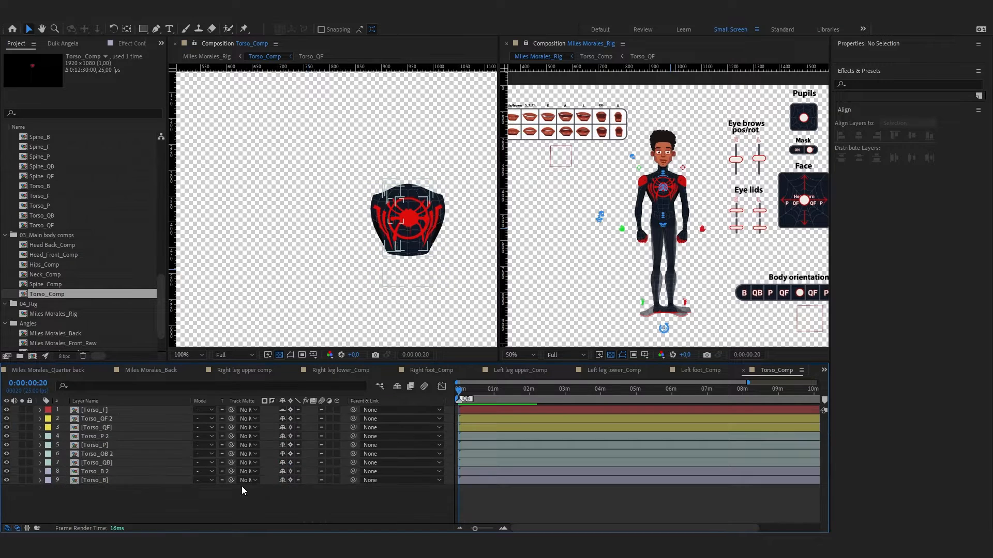
Reveal the modified properties in Torso_Comp and copy only the expression from Torso_P's opacity
key("u")
key("u")
scroll(155, 460, "down", 5)
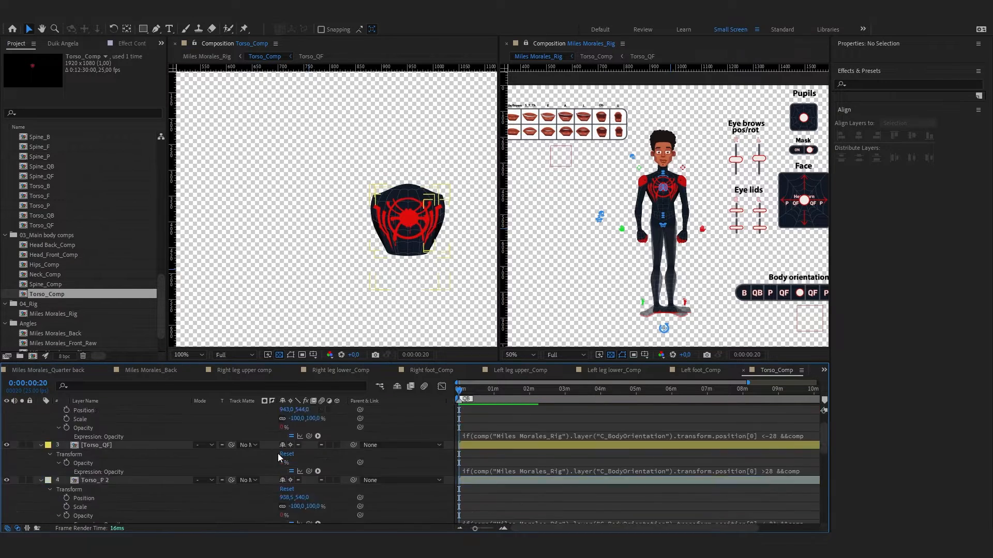
left_click(576, 488)
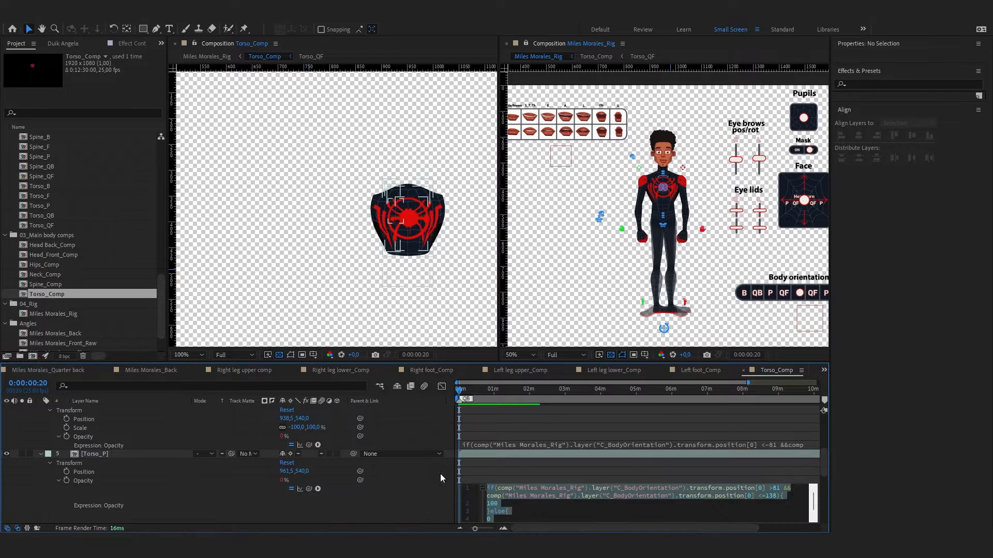
left_click(113, 483)
left_click(25, 17)
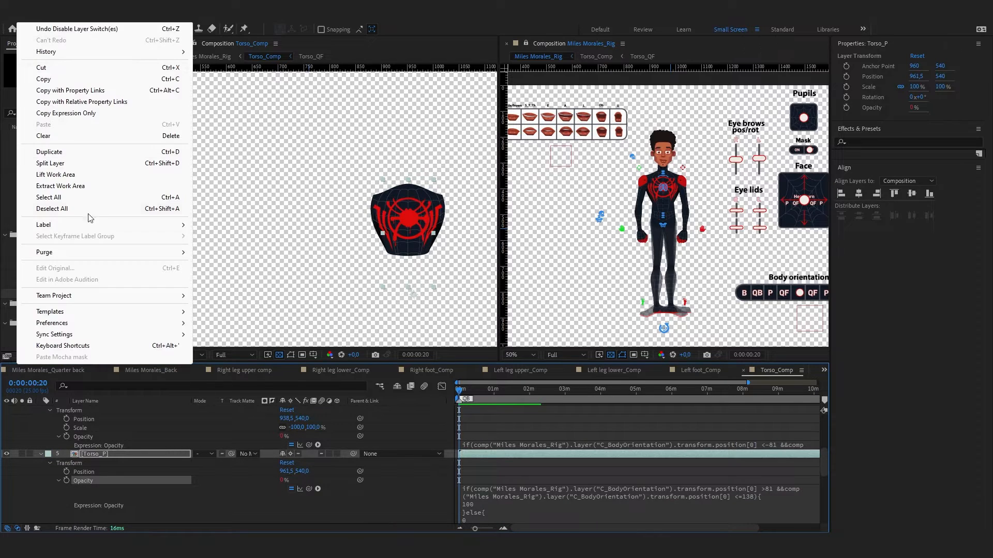
left_click(59, 113)
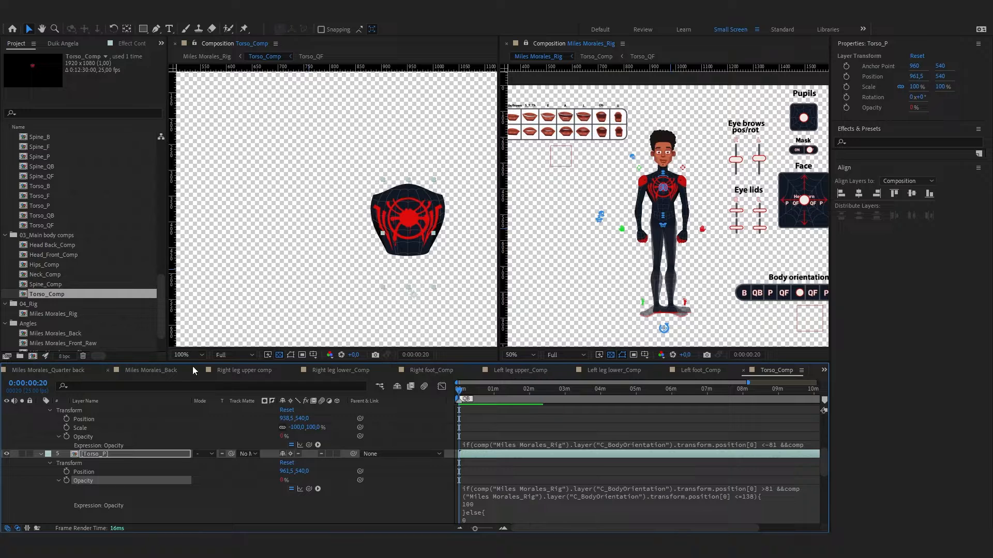
Paste the Torso_P opacity expression onto the P layers in the right leg upper, right leg lower and right foot comps
left_click(234, 368)
left_click(117, 445)
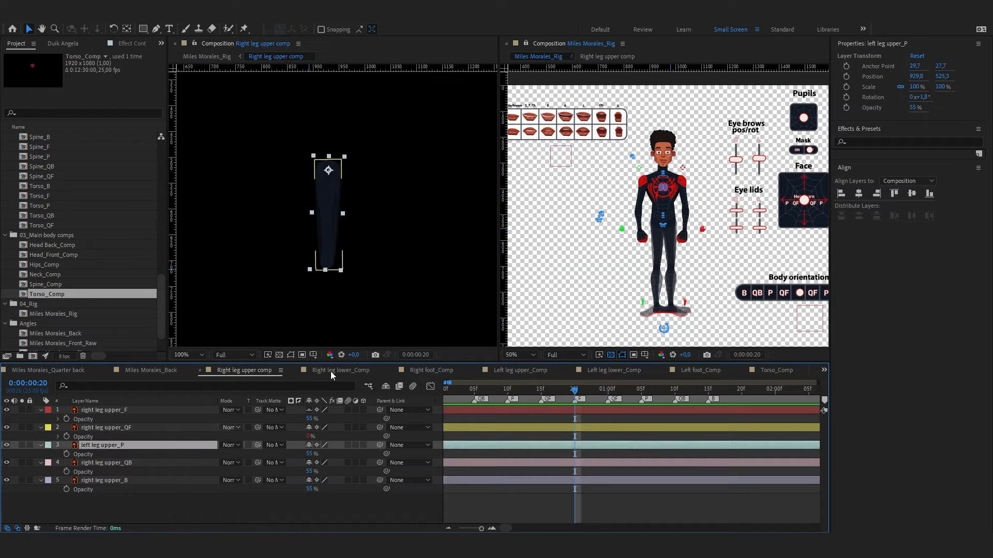
left_click(331, 370)
left_click(117, 445)
left_click(431, 370)
left_click(124, 444)
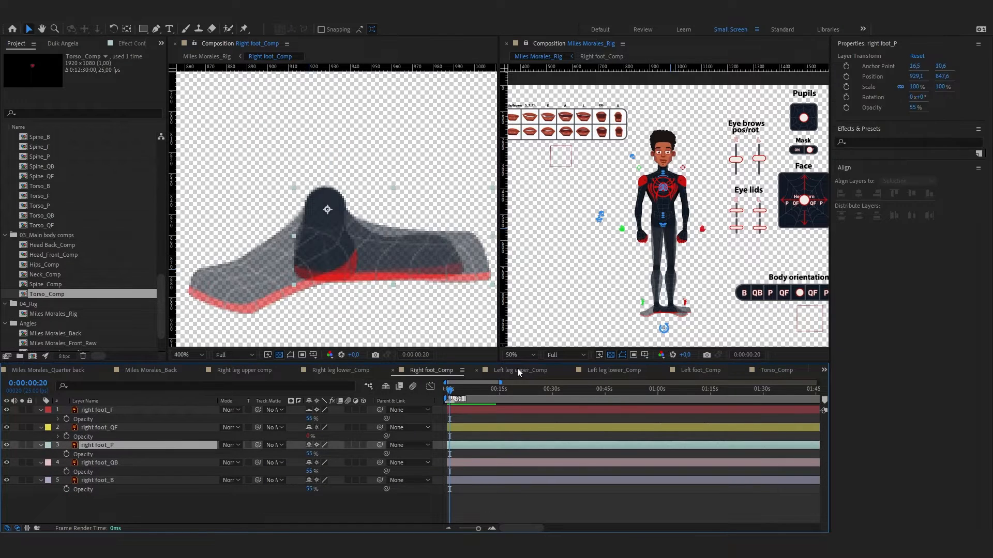
Paste the Torso_P opacity expression onto the P layers in the left leg upper, left leg lower and left foot comps
left_click(517, 370)
left_click(142, 447)
left_click(614, 370)
left_click(135, 445)
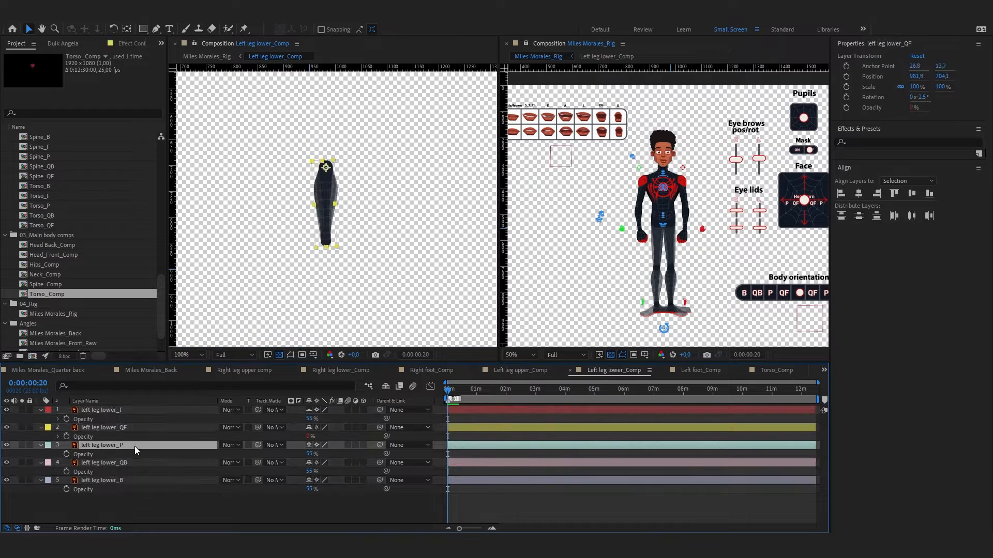
key("ctrl+v")
left_click(698, 371)
left_click(110, 445)
key("ctrl+v")
Copy only the opacity expression of Torso_QB 2 in Torso_Comp
left_click(776, 370)
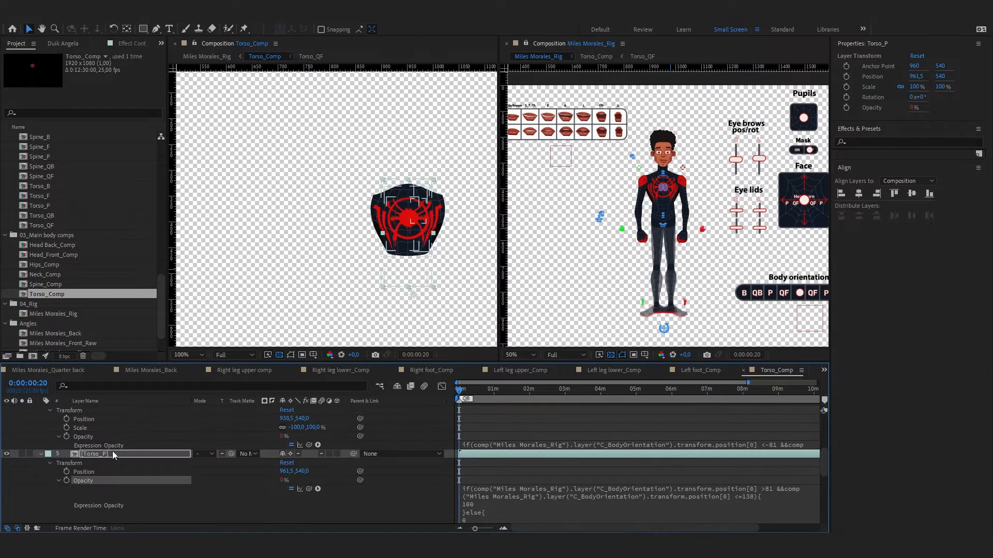
scroll(117, 482, "down", 3)
left_click(97, 486)
left_click(25, 20)
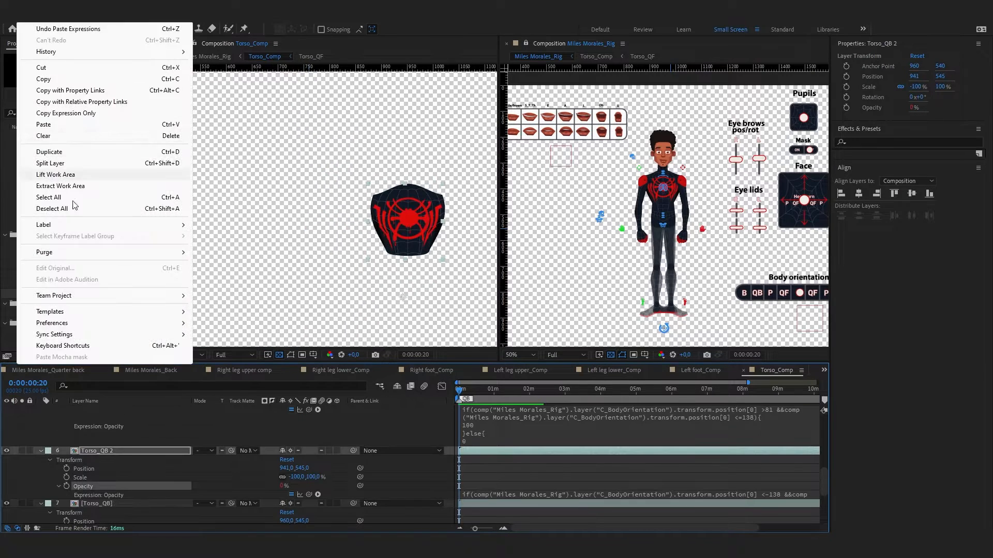
left_click(66, 113)
Paste the Torso_QB 2 opacity expression onto the QB layers in the left foot, left leg lower and left leg upper comps
left_click(700, 370)
left_click(119, 462)
key("ctrl+v")
left_click(614, 370)
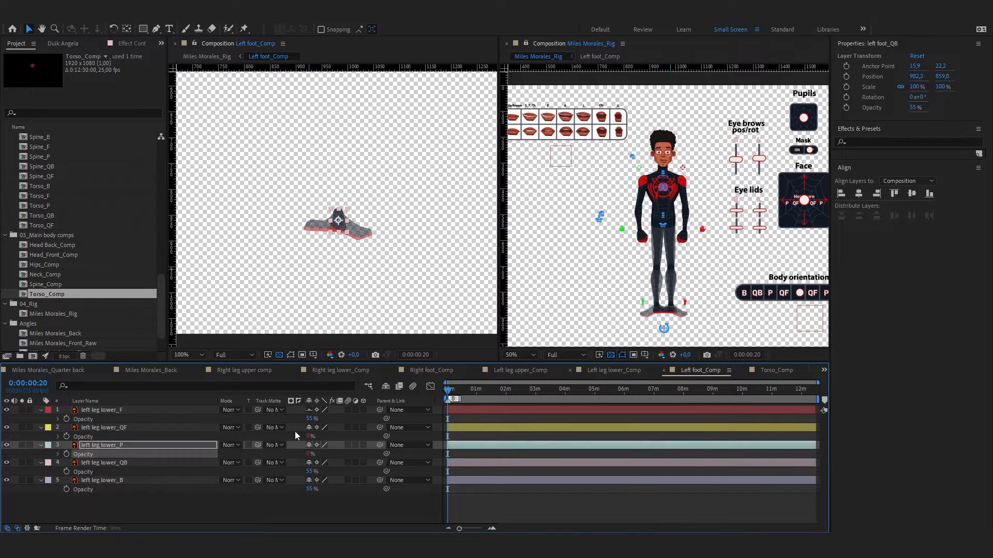
left_click(108, 463)
key("ctrl+v")
left_click(506, 372)
left_click(108, 472)
key("ctrl+v")
Paste the Torso_QB 2 opacity expression onto the QB layers in the right foot, right leg lower and right leg upper comps
left_click(432, 370)
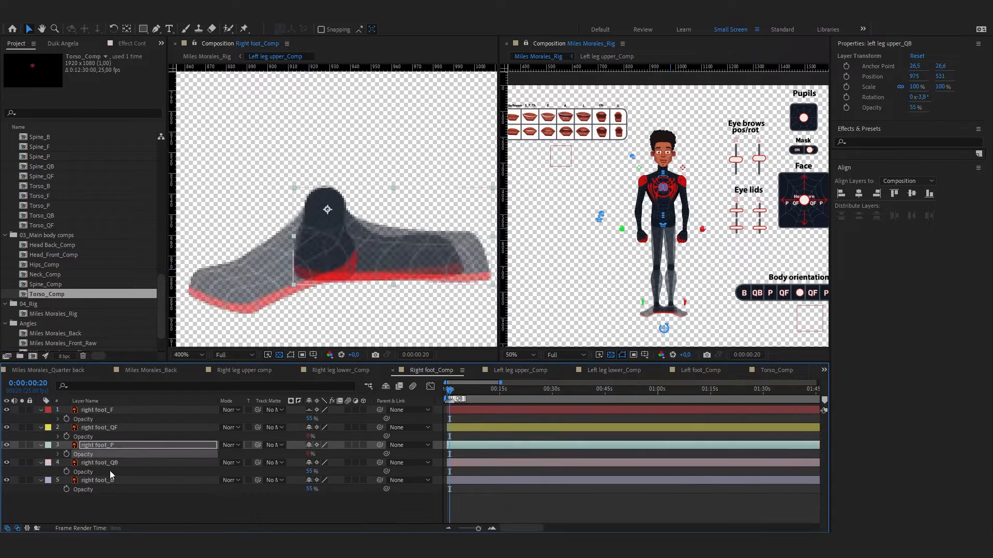
left_click(110, 471)
key("ctrl+v")
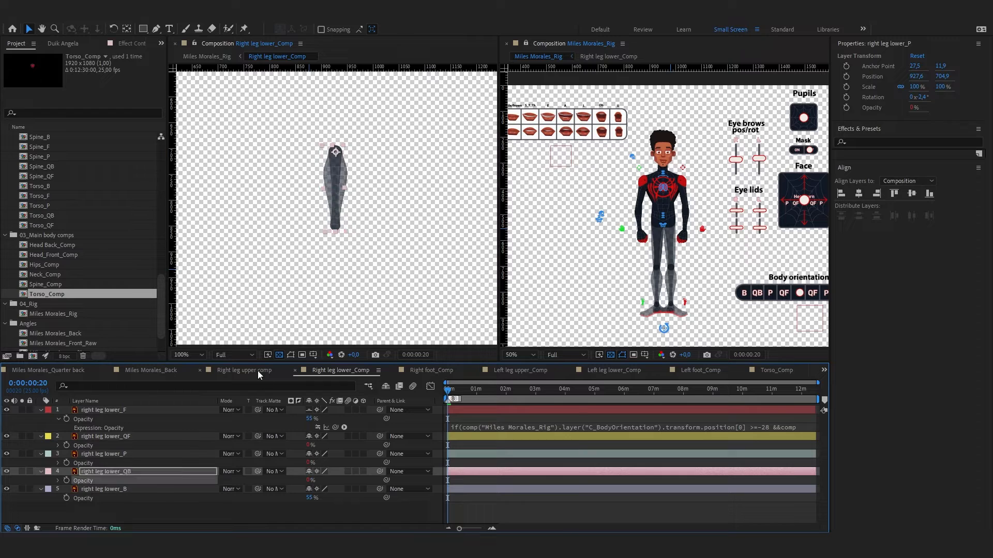
left_click(258, 371)
left_click(147, 465)
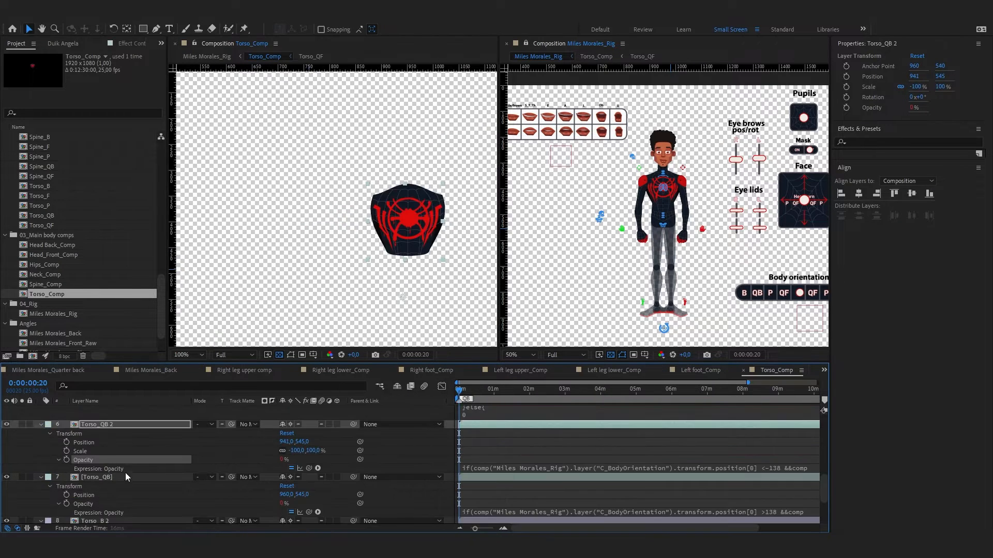
Copy only the opacity expression of the unmirrored Torso_QB layer in Torso_Comp
left_click(119, 477)
left_click(21, 17)
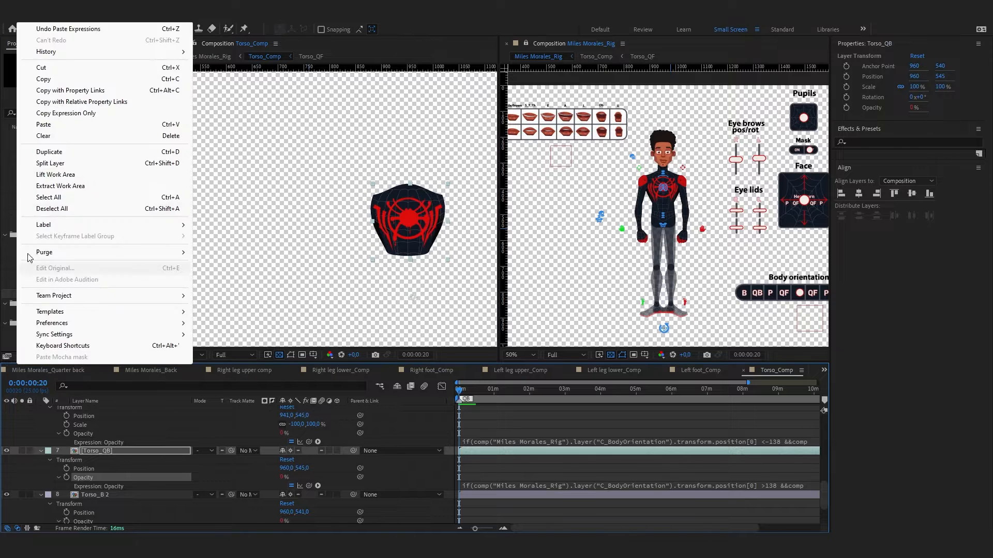
left_click(417, 409)
left_click(21, 17)
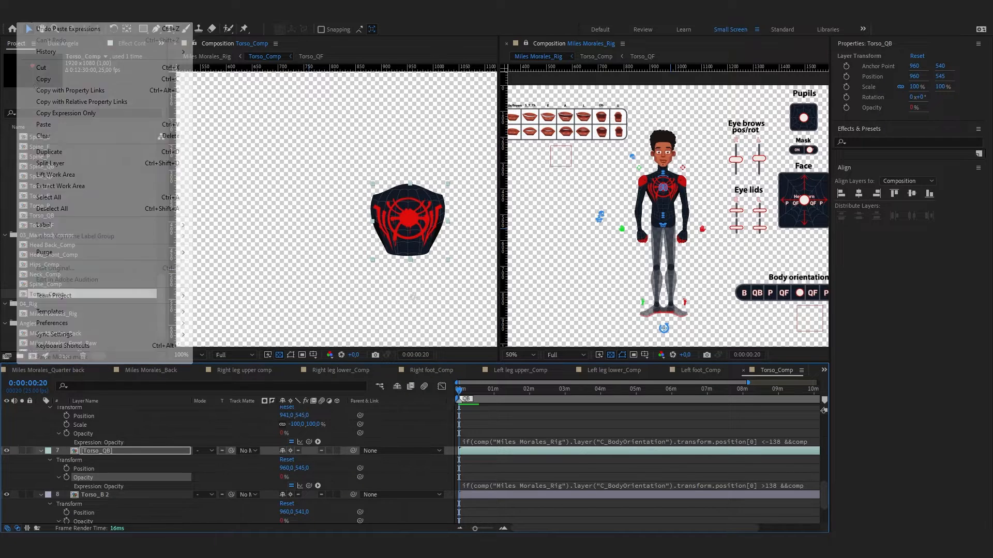
left_click(74, 113)
Paste the Torso_QB opacity expression onto the QB layers in all left and right foot and leg comps
left_click(103, 472)
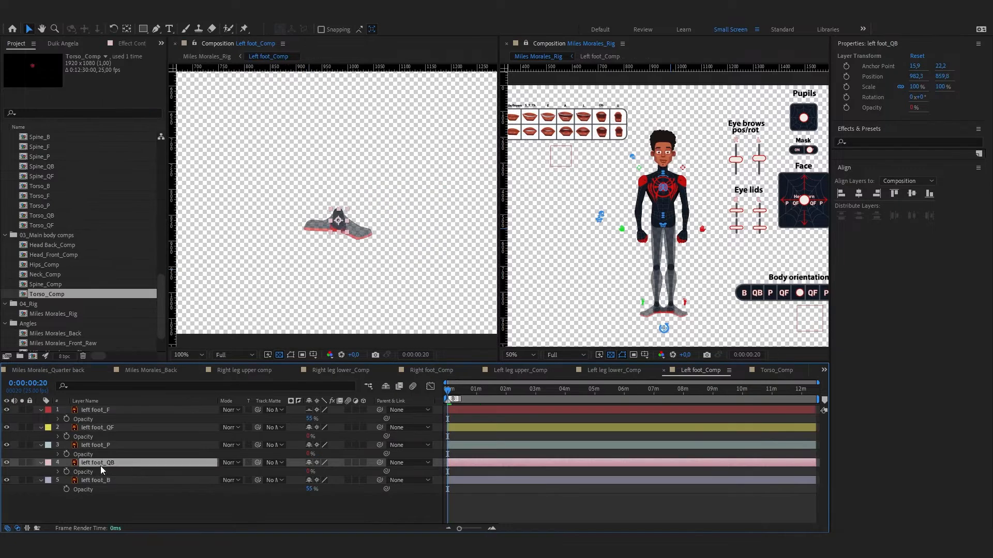
key("ctrl+v")
left_click(459, 485)
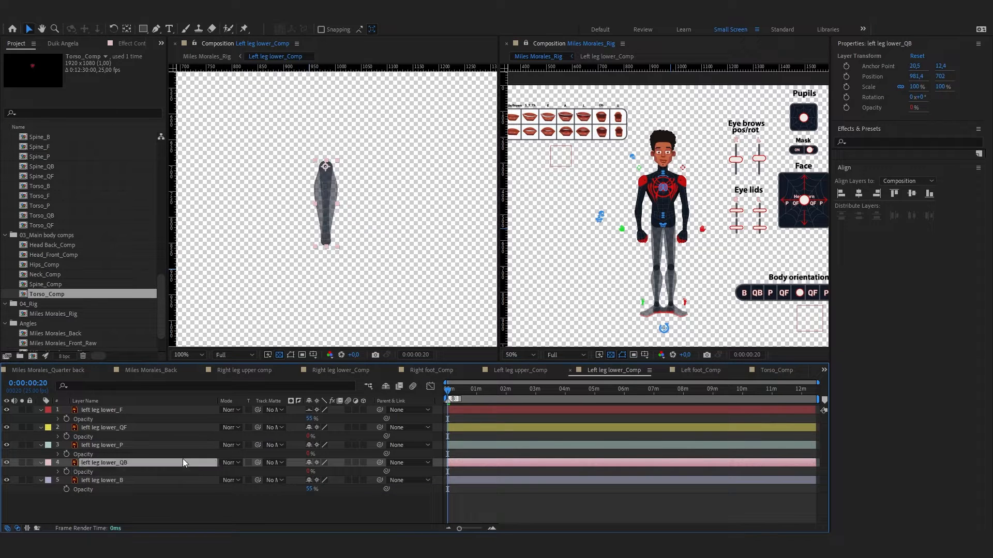
left_click(340, 370)
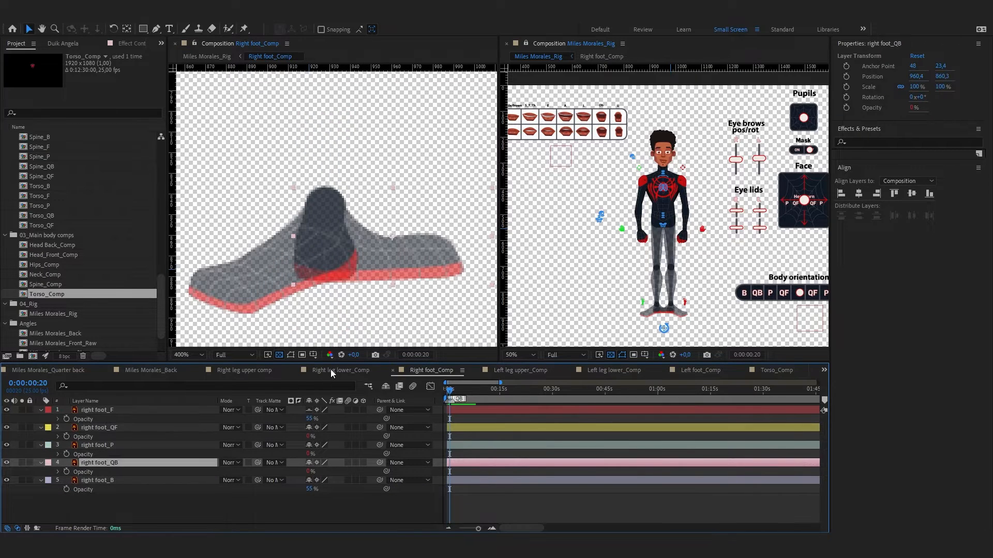
left_click(331, 374)
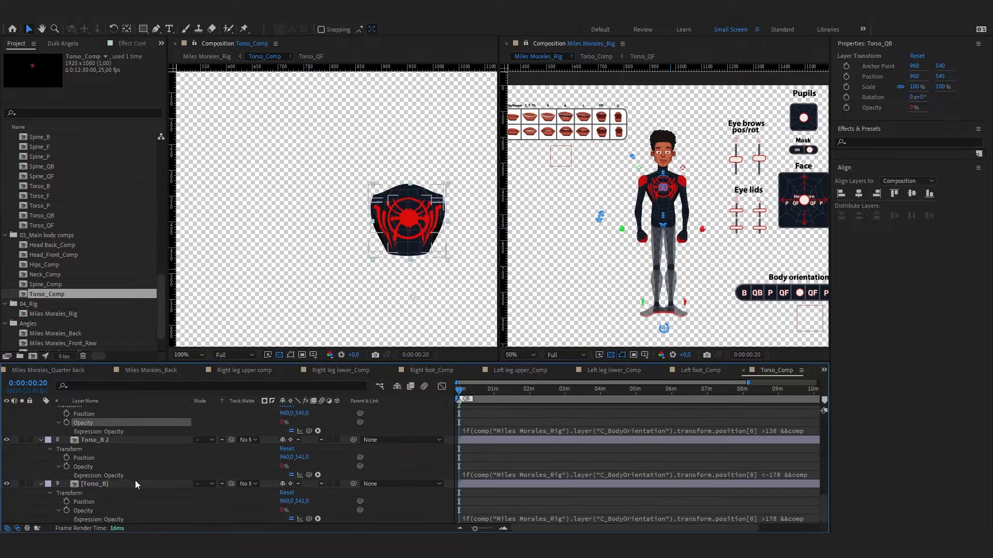
Copy only Torso_B's opacity expression and paste it onto the B layers in the left foot, left leg lower and left leg upper comps
left_click(133, 511)
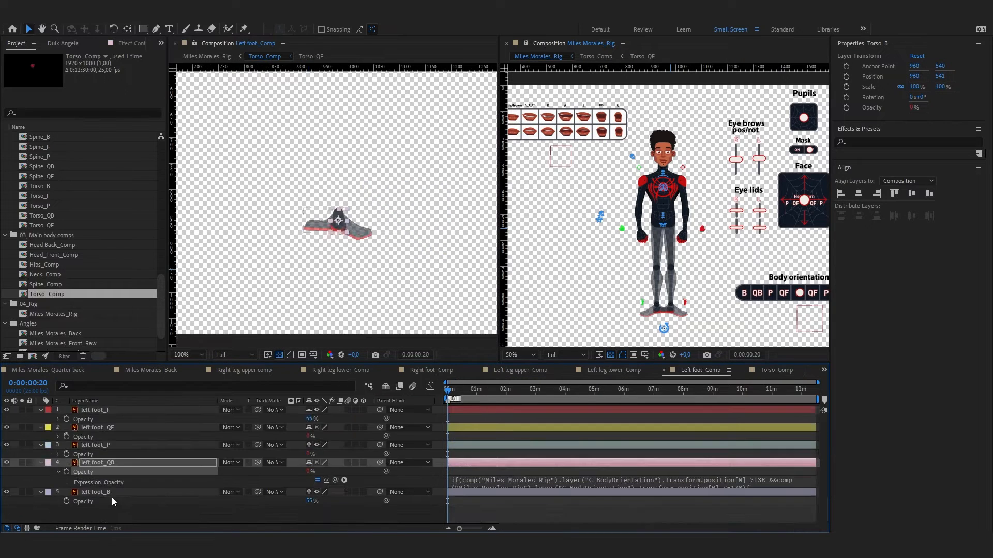
key("ctrl+Down")
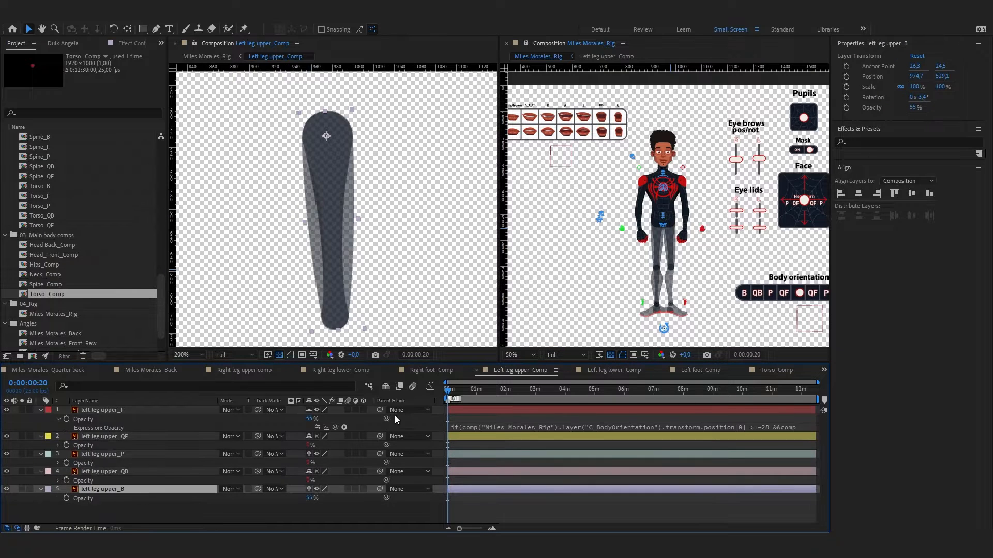
key("ctrl+v")
Paste the Torso_B opacity expression onto the B layers in the right foot, right leg lower and right leg upper comps
left_click(431, 371)
left_click(126, 481)
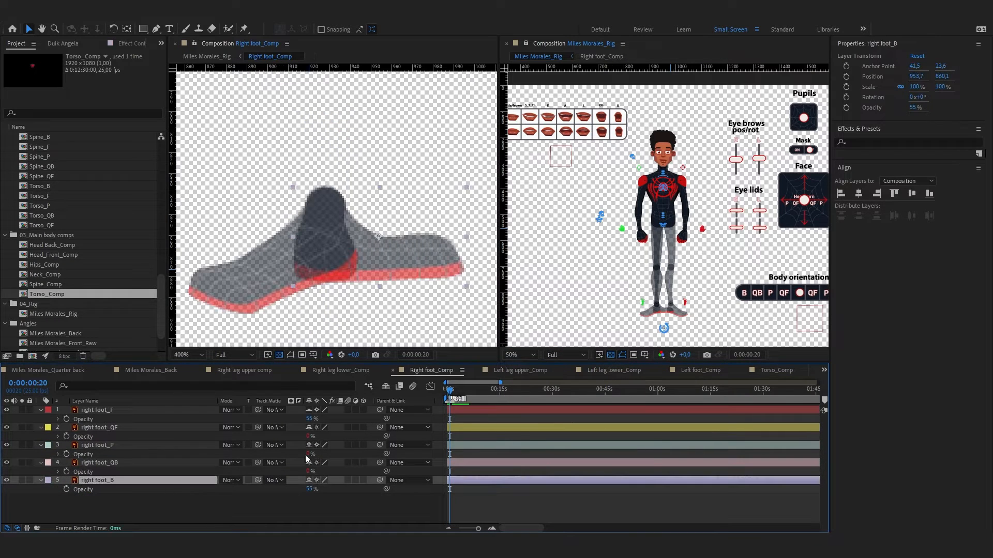
key("ctrl+v")
left_click(350, 370)
left_click(139, 488)
key("ctrl+v")
left_click(269, 372)
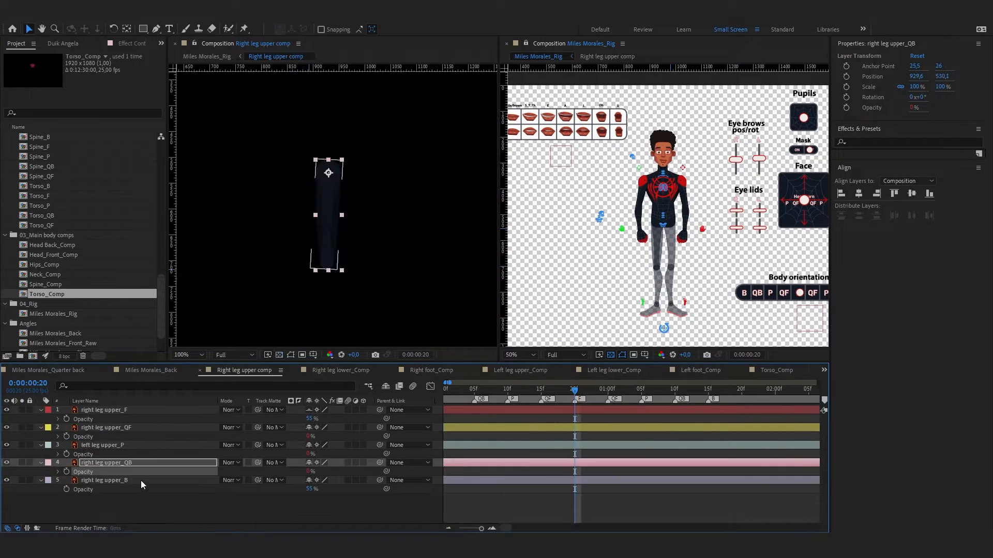
left_click(142, 482)
key("ctrl+v")
left_click(207, 503)
Enable the expressions on right leg upper_F, right leg lower_F and right foot_F in their comps
right_click(90, 411)
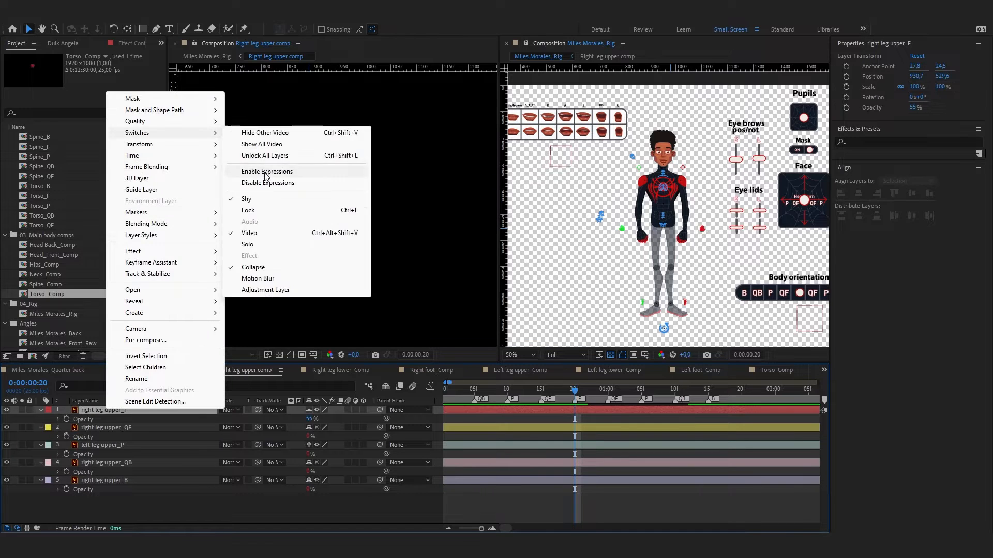
left_click(88, 411)
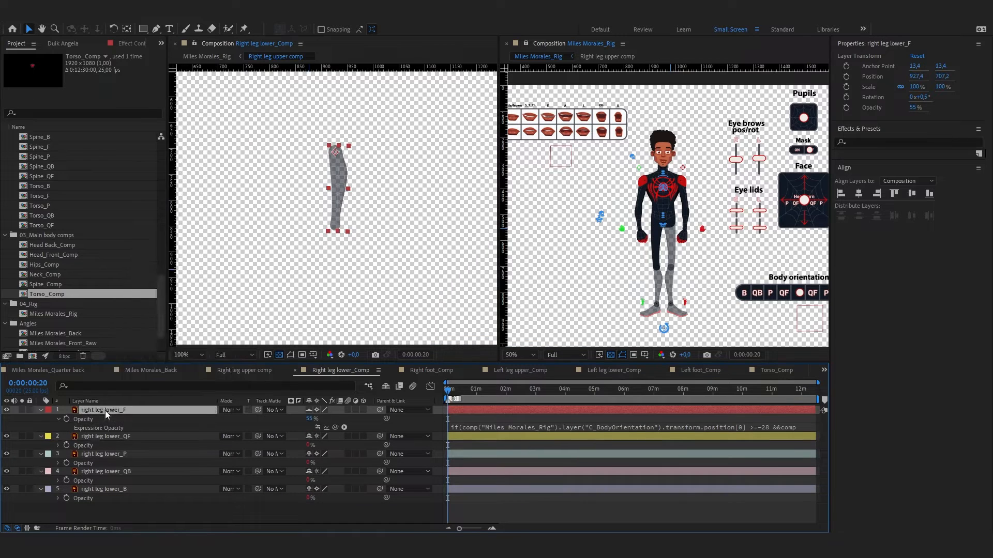
right_click(106, 414)
left_click(292, 176)
left_click(431, 370)
right_click(177, 426)
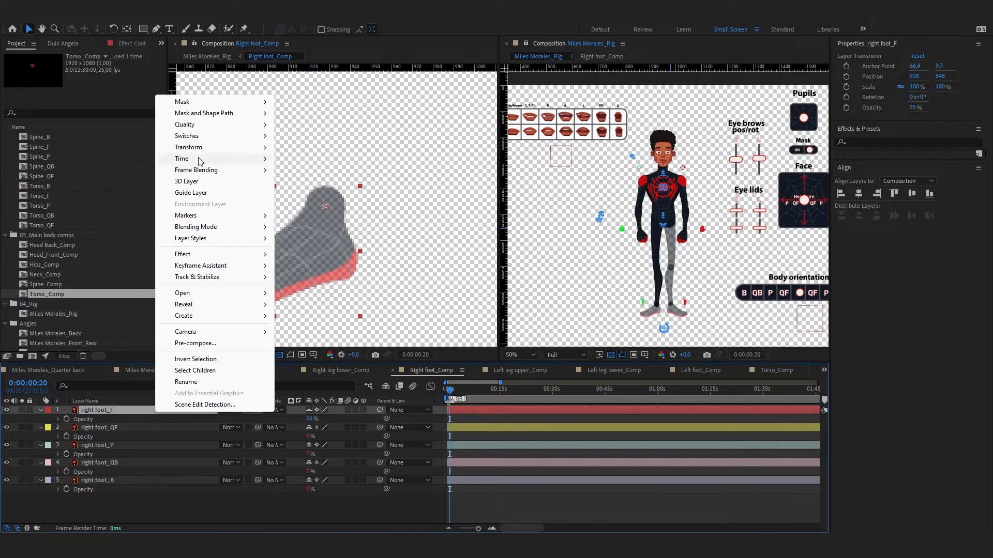
key("Escape")
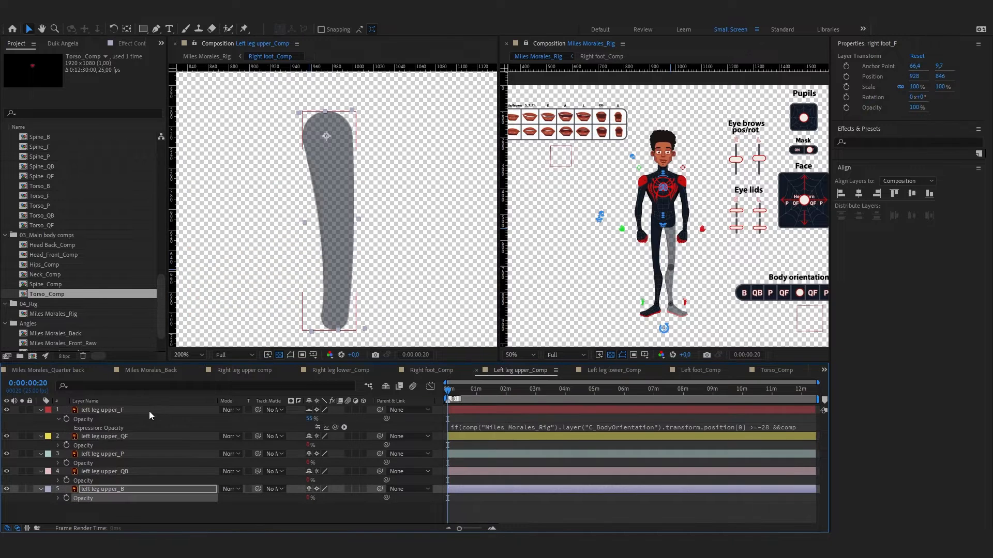
Enable the expressions on left leg upper_F, left leg lower_F and left foot_F, and save the project
right_click(149, 414)
mouse_move(181, 135)
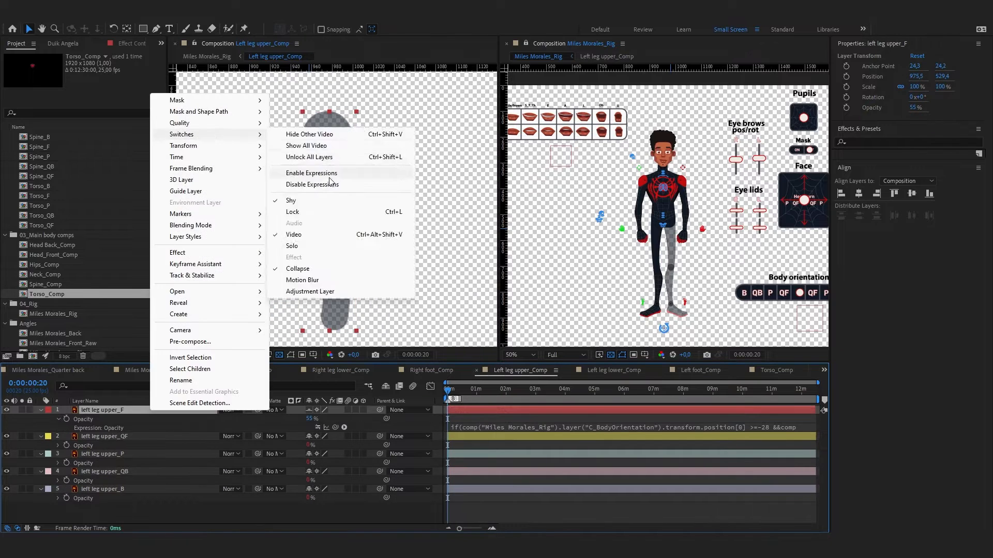
left_click(292, 171)
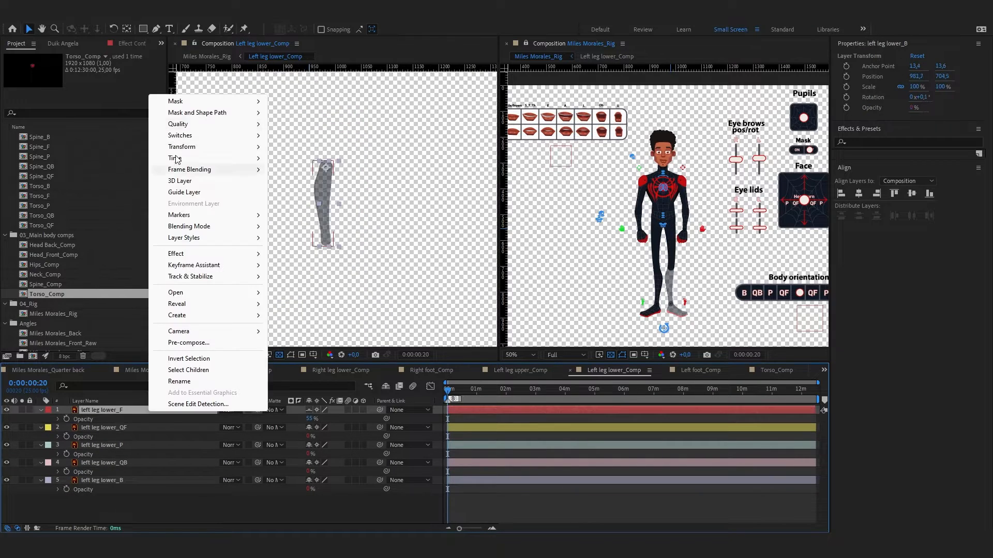
left_click(292, 170)
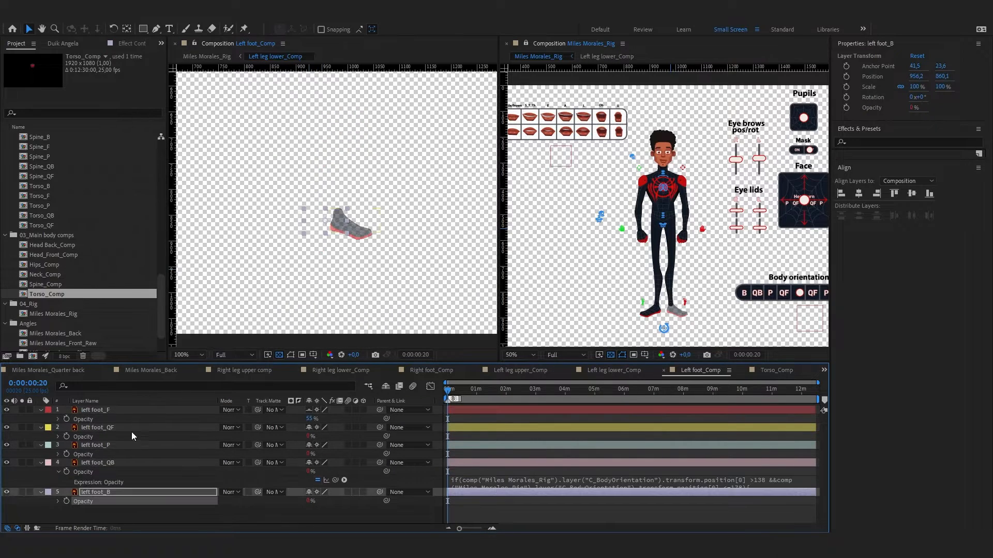
left_click(121, 411)
right_click(122, 414)
left_click(324, 172)
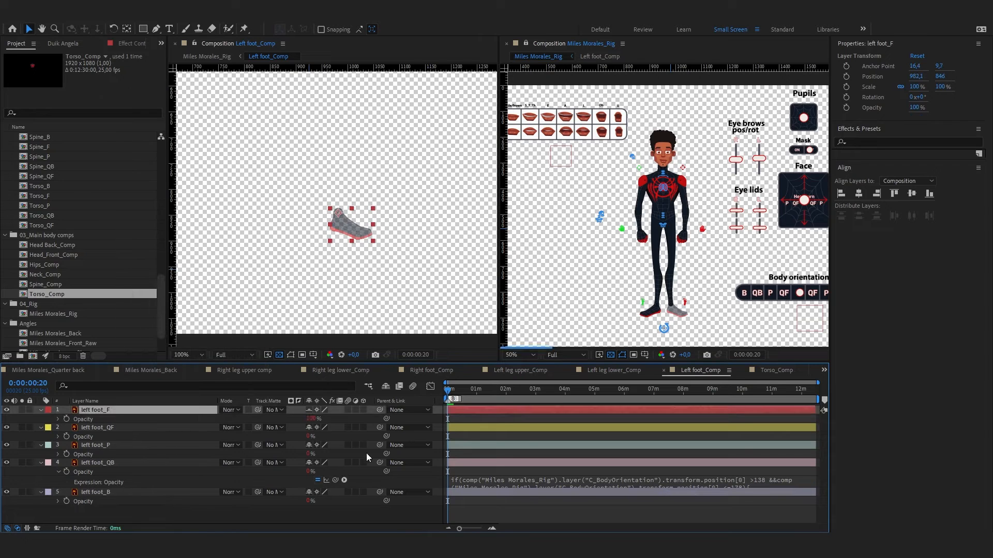
left_click(405, 438)
key("ctrl+s")
left_click(877, 461)
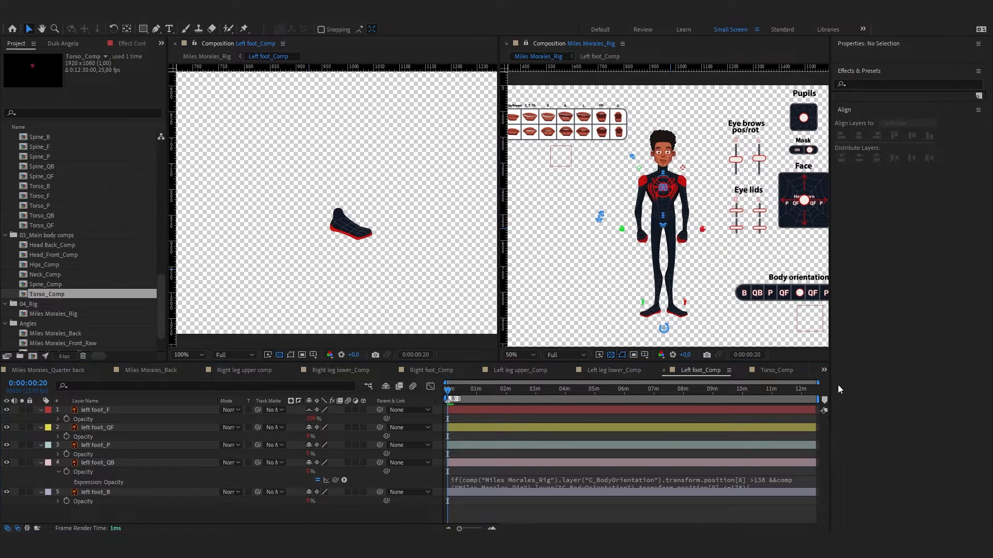
Examine the Miles Morales_Rig turnaround from the front through the quarter-front, profile, quarter-back and back body orientations
left_click(695, 276)
middle_click(447, 279)
left_click_drag(447, 279, 331, 243)
left_click(384, 279)
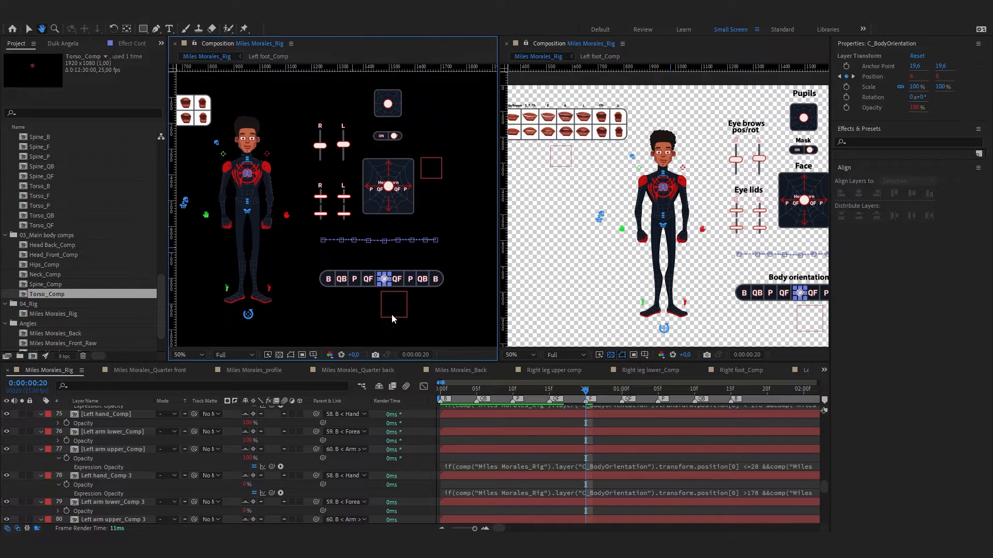
left_click(623, 394)
left_click(658, 394)
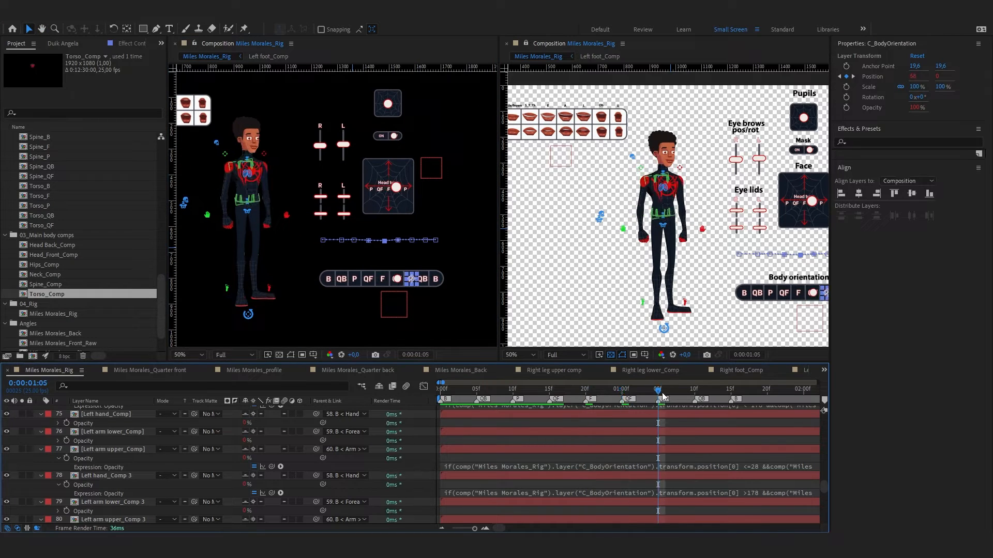
left_click(696, 393)
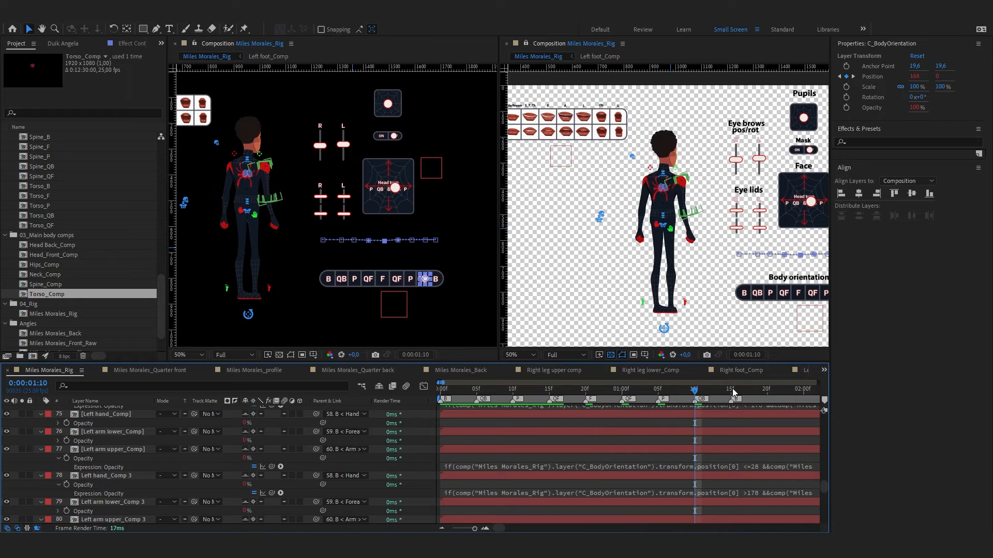
left_click(732, 388)
left_click(769, 392)
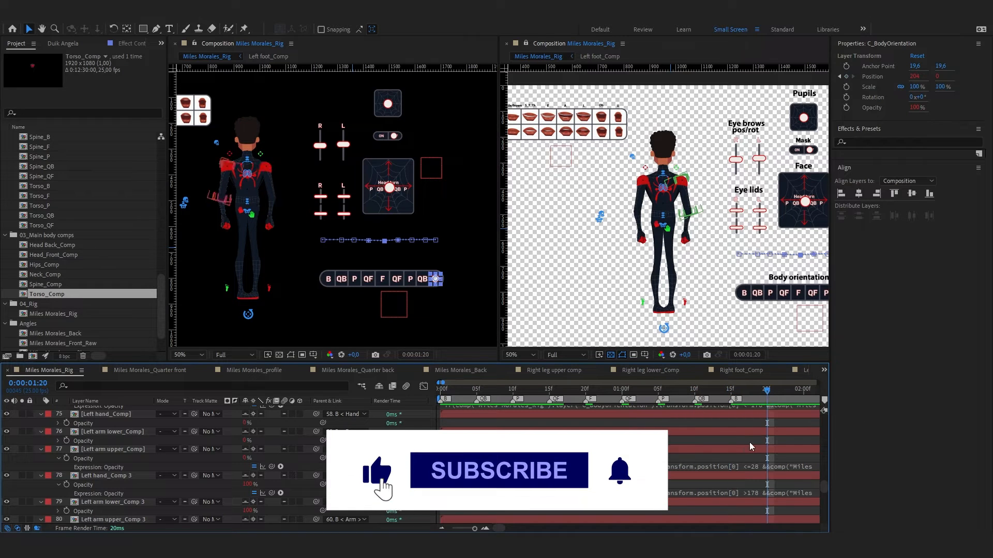
scroll(749, 446, "down", 1)
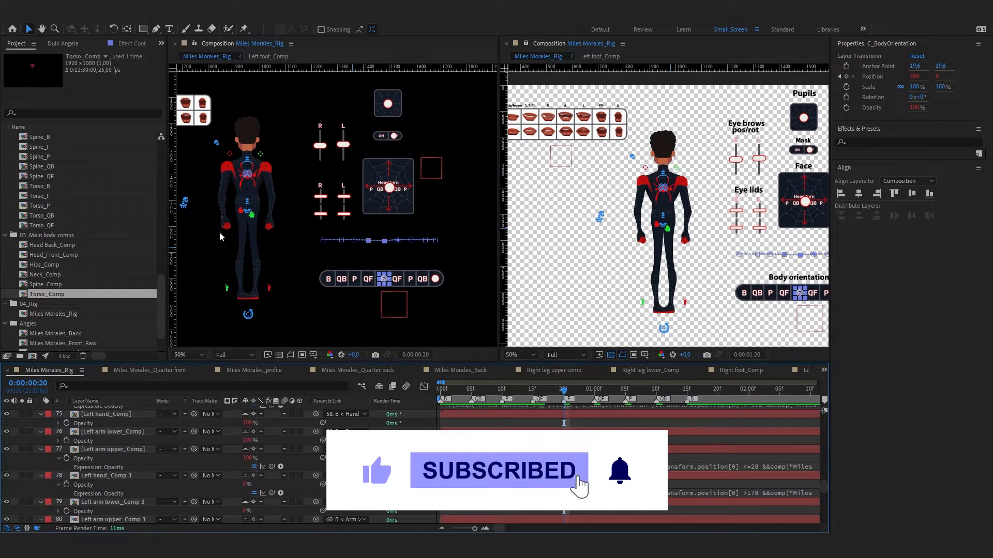
Return to 0:00:00:20 and make the B < Thigh > [R] bone layer visible
left_click(559, 397)
scroll(181, 451, "up", 5)
scroll(180, 451, "up", 3)
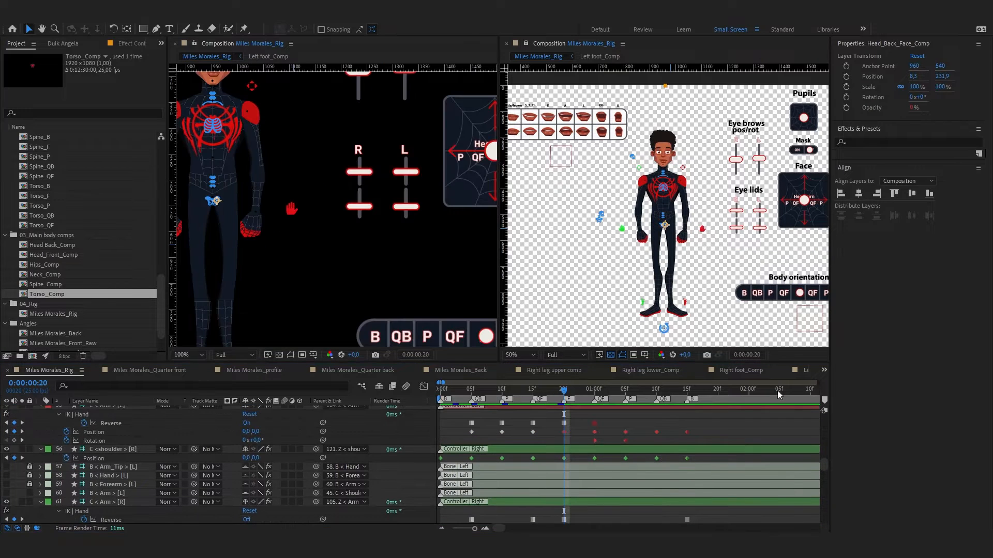
scroll(123, 489, "down", 5)
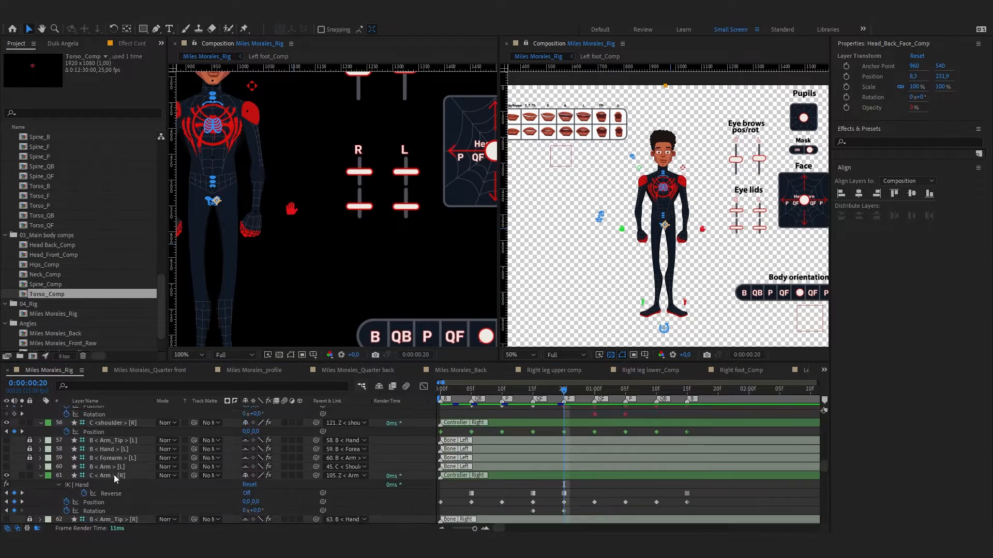
scroll(122, 489, "up", 5)
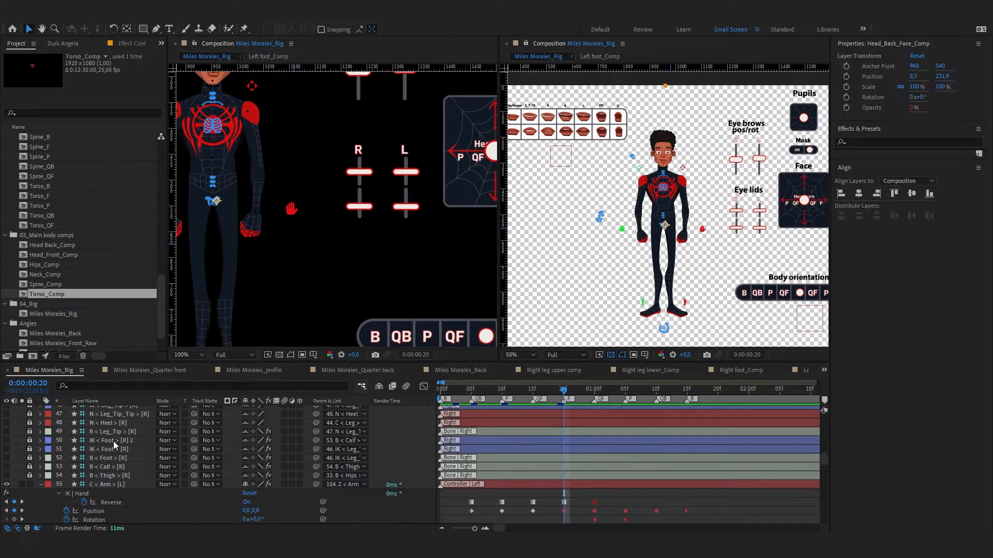
left_click(107, 476)
left_click(7, 475)
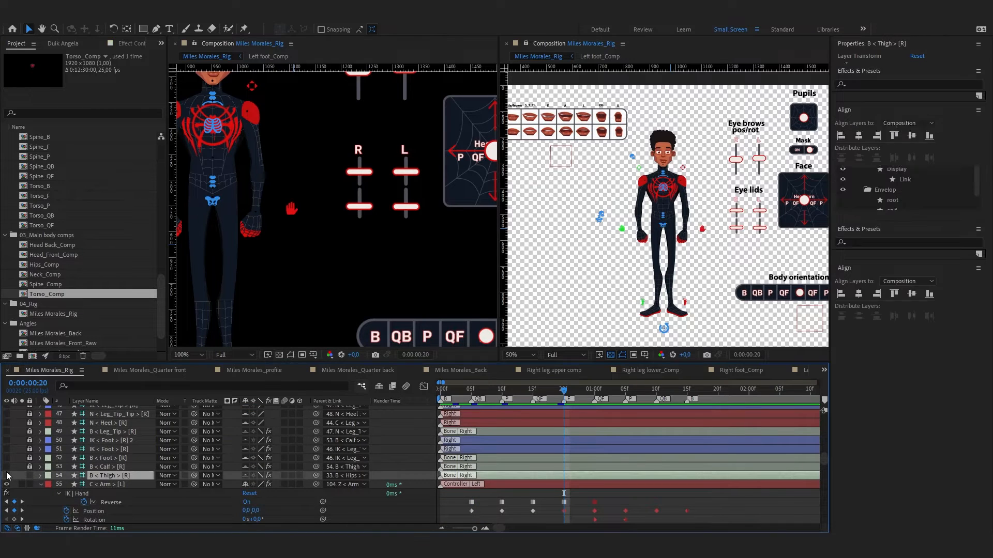
left_click(7, 475)
left_click(128, 478)
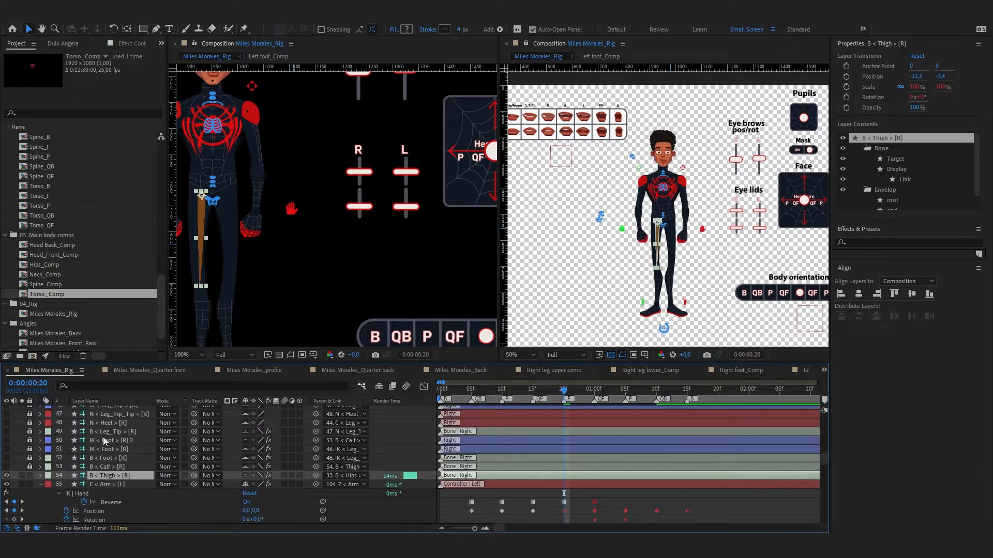
Unlock the B < Thigh > [L] bone layer, make it visible and reveal its Position property
scroll(103, 438, "up", 2)
left_click(29, 423)
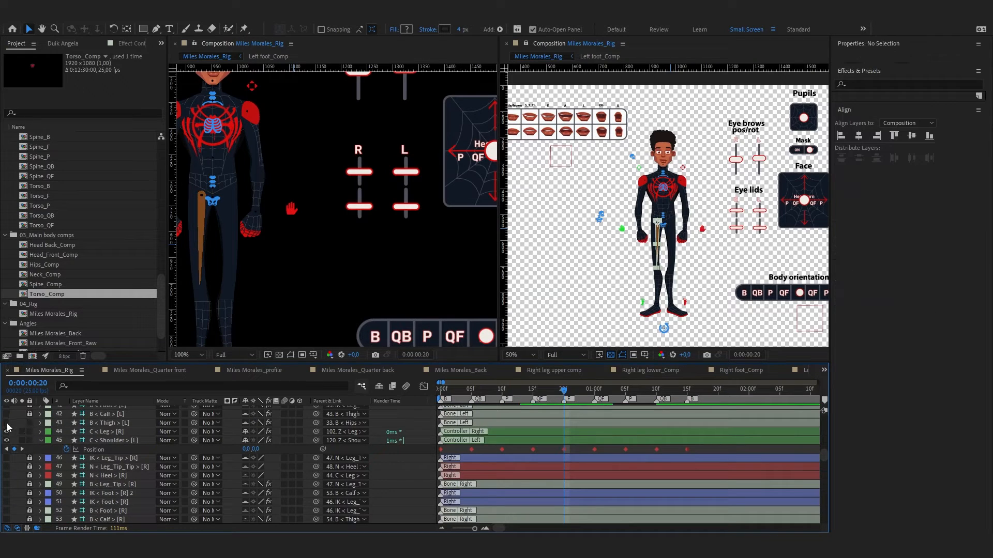
left_click(7, 423)
left_click(102, 423)
scroll(150, 426, "down", 1)
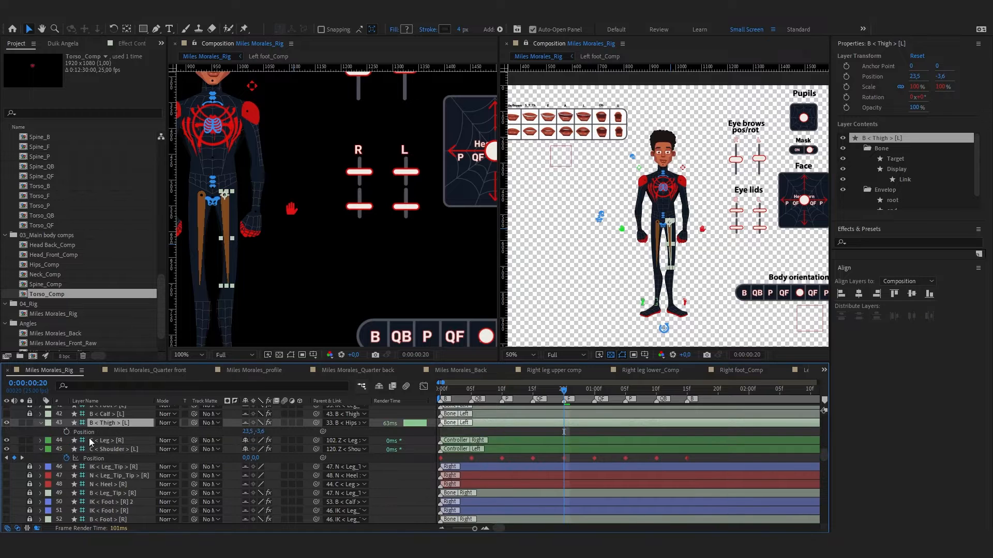
Set Position keyframes on the B < Thigh > [L] and B < Thigh > [R] bones at 0:00:00:20
scroll(80, 454, "down", 2)
scroll(80, 453, "down", 3)
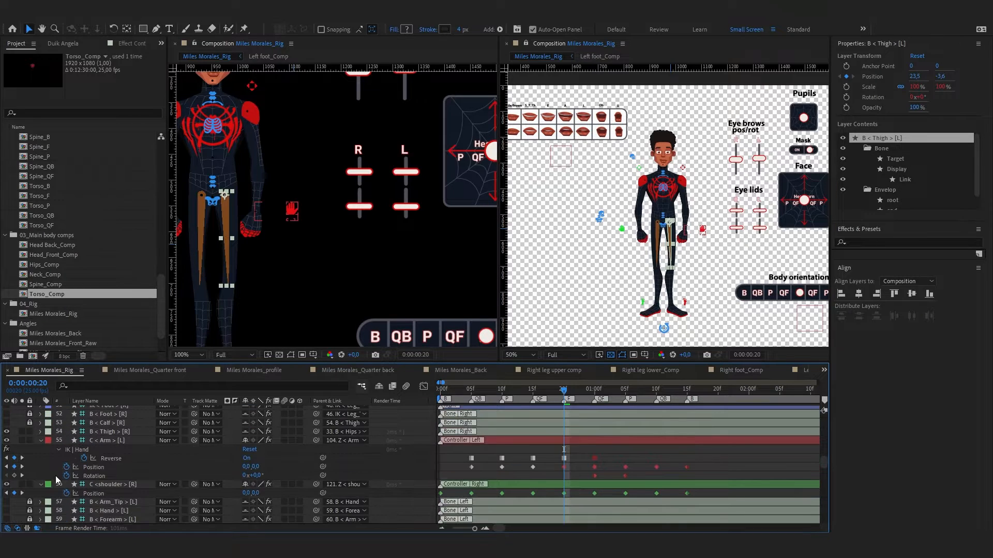
left_click(105, 434)
key("p")
left_click(67, 441)
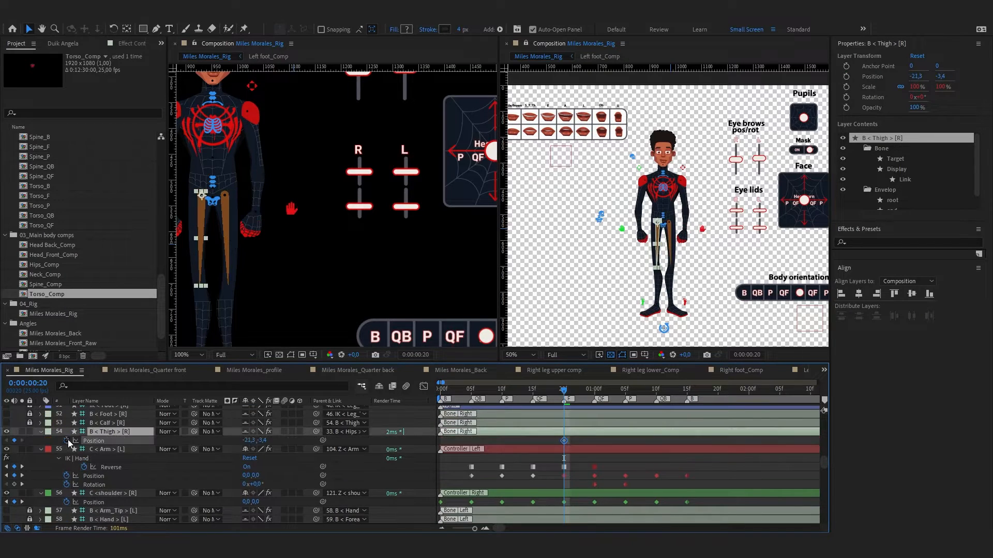
Hide the shy layers in the Miles Morales_Rig timeline and clear the bone selection
scroll(352, 470, "up", 2)
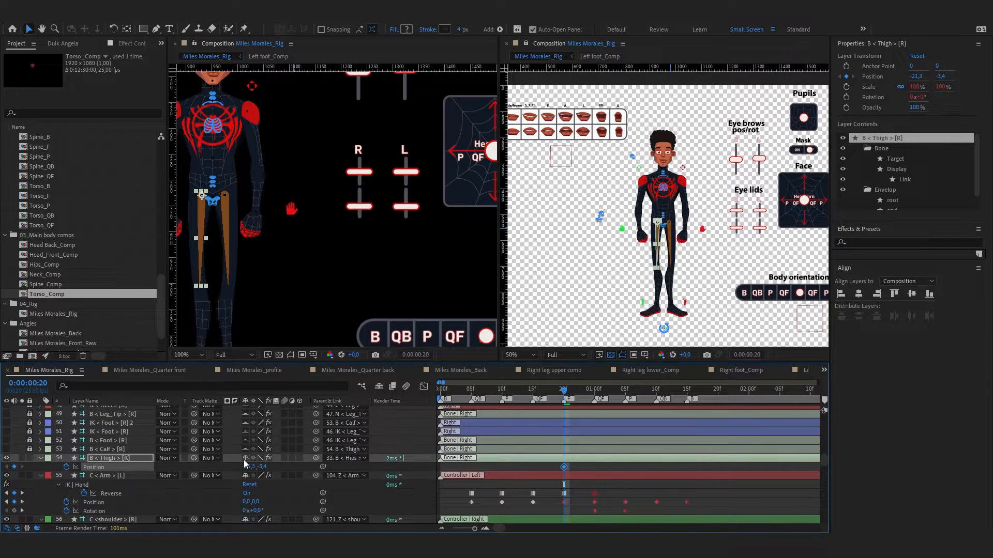
scroll(245, 464, "up", 3)
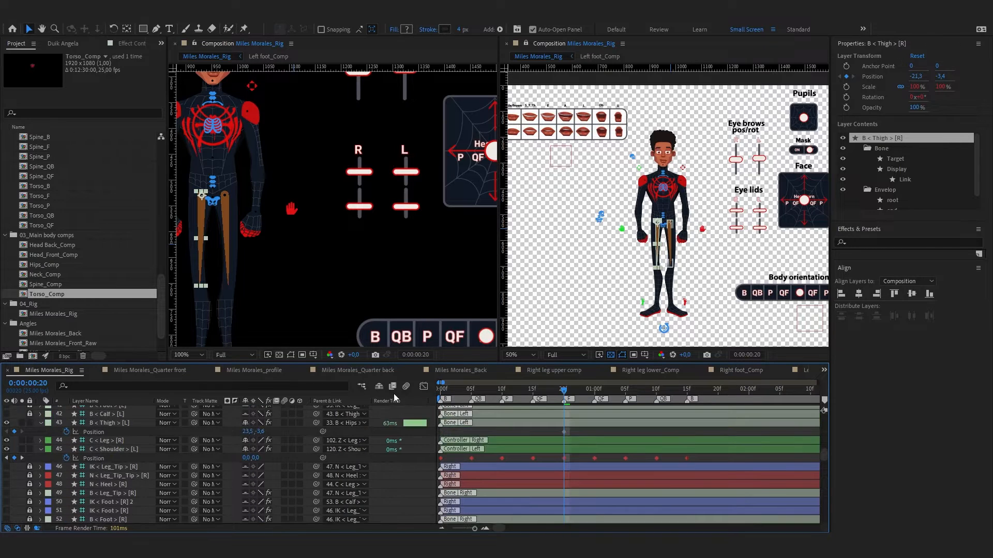
left_click(379, 386)
scroll(147, 453, "up", 3)
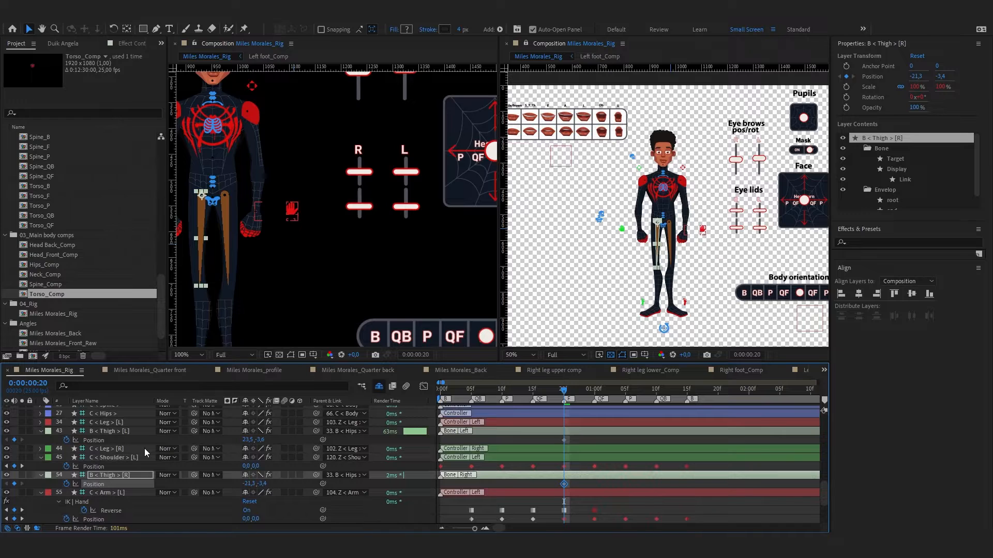
left_click(333, 443)
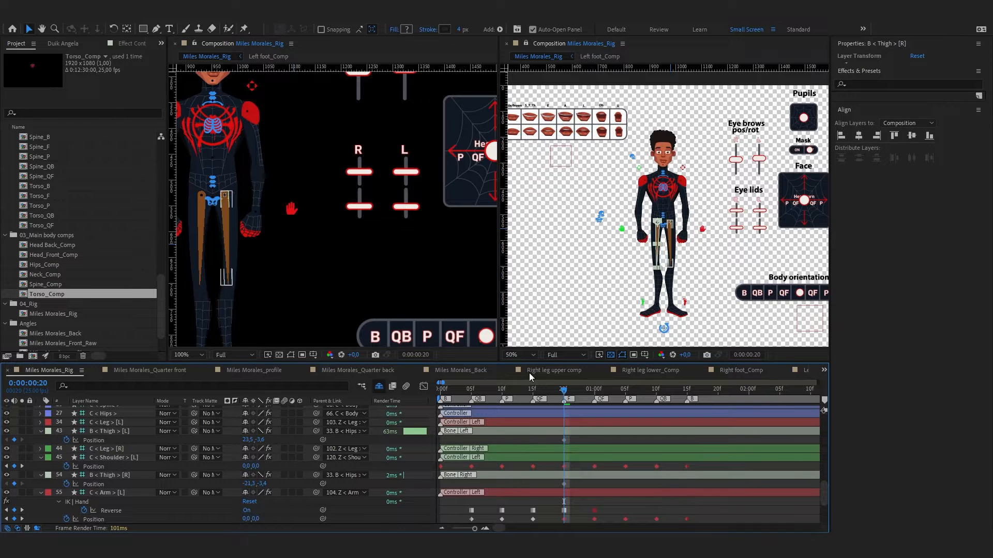
left_click(595, 393)
scroll(326, 263, "down", 2)
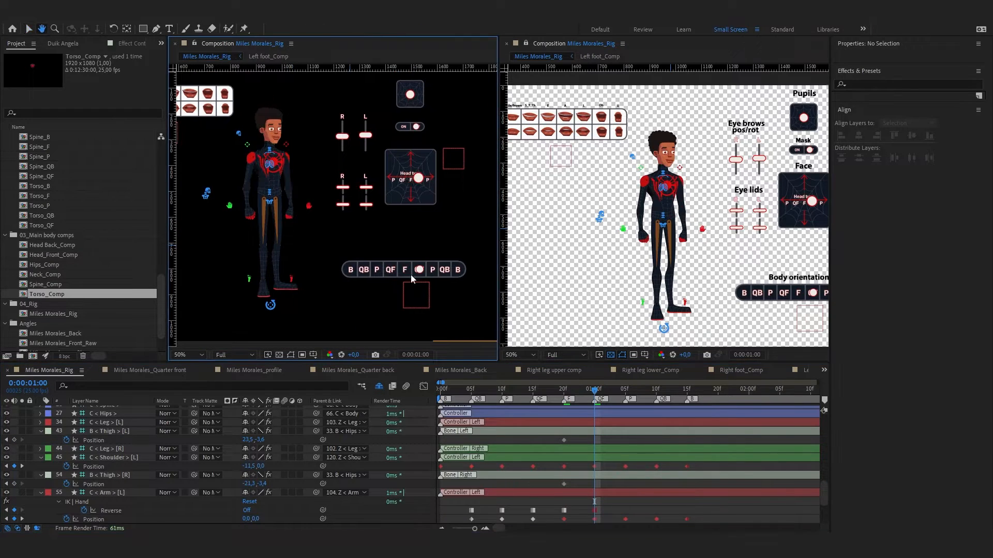
scroll(290, 212, "up", 2)
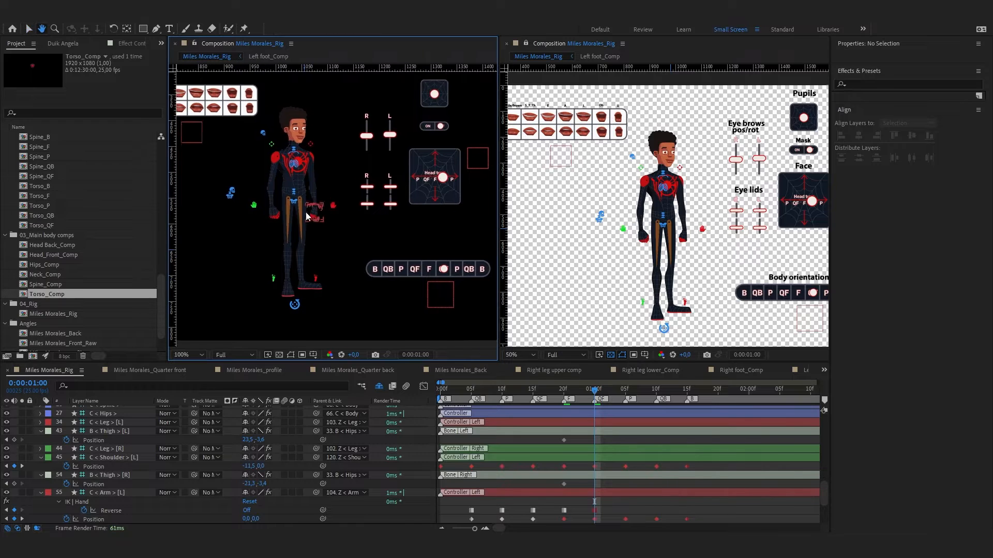
key("v")
left_click(238, 210)
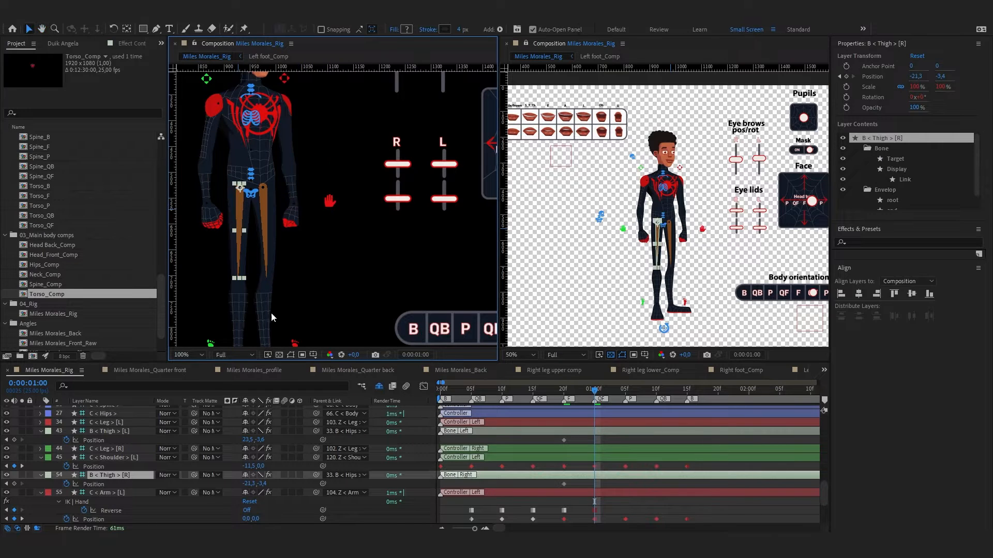
Set Position keyframes on the C < Leg > [L] and C < Leg > [R] controllers at 0:00:00:20
left_click(564, 389)
left_click_drag(255, 301, 290, 231)
left_click(246, 276)
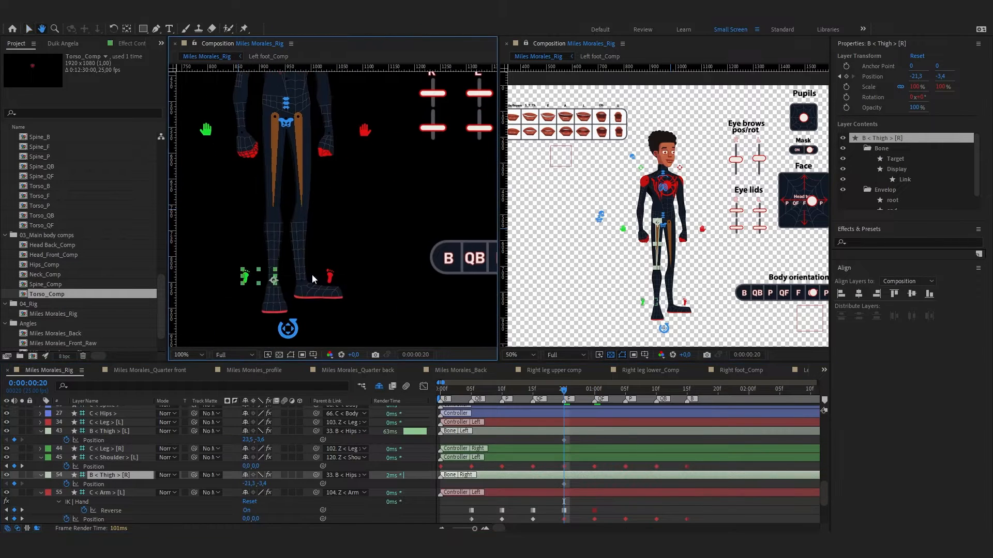
left_click(329, 277, "shift")
key("p")
left_click(66, 432)
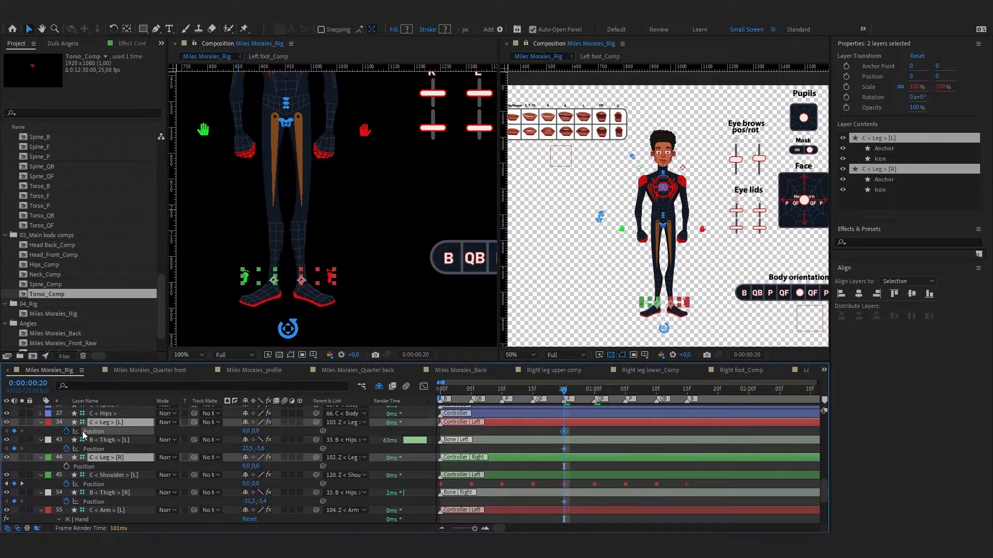
At 0:00:01:00, set X positions: right thigh bone -19.3, left thigh bone 22.5, left leg controller -4, right leg controller 2
left_click(595, 396)
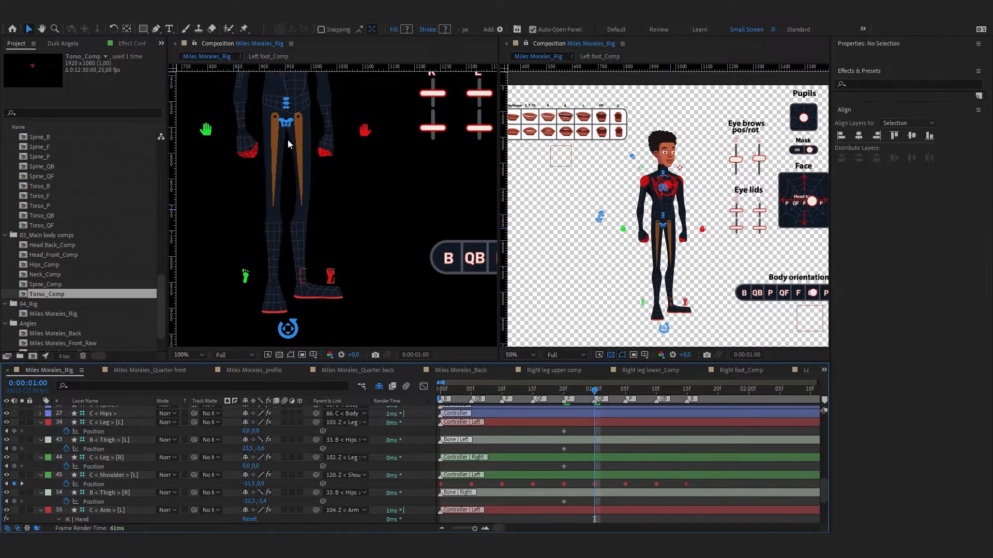
left_click(277, 129)
left_click(296, 129)
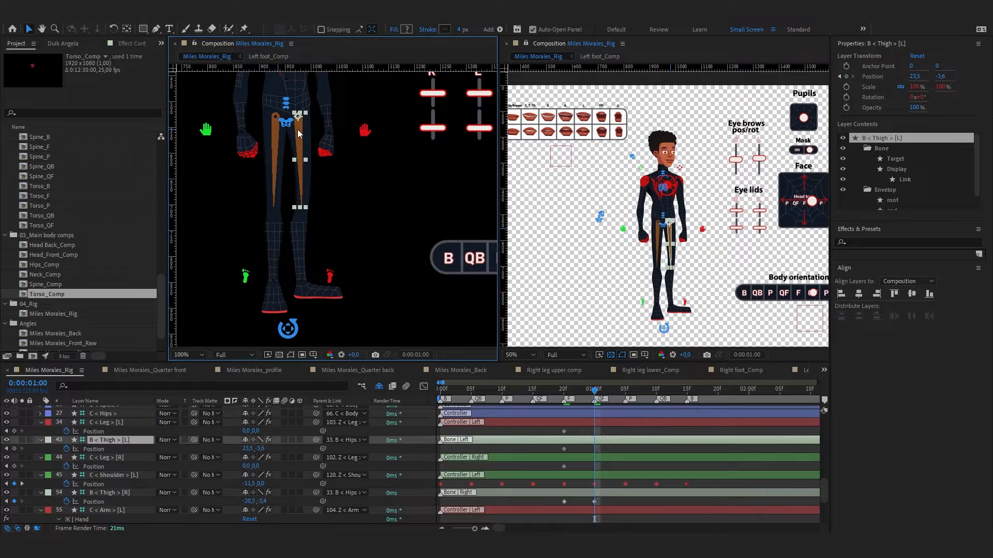
left_click_drag(297, 129, 279, 138)
left_click_drag(334, 279, 334, 279)
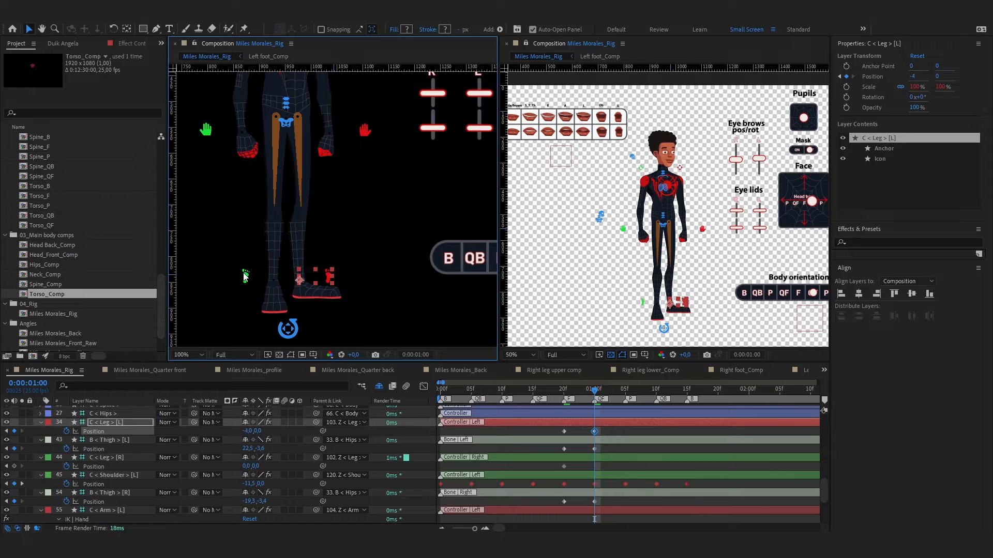
left_click_drag(245, 277, 246, 277)
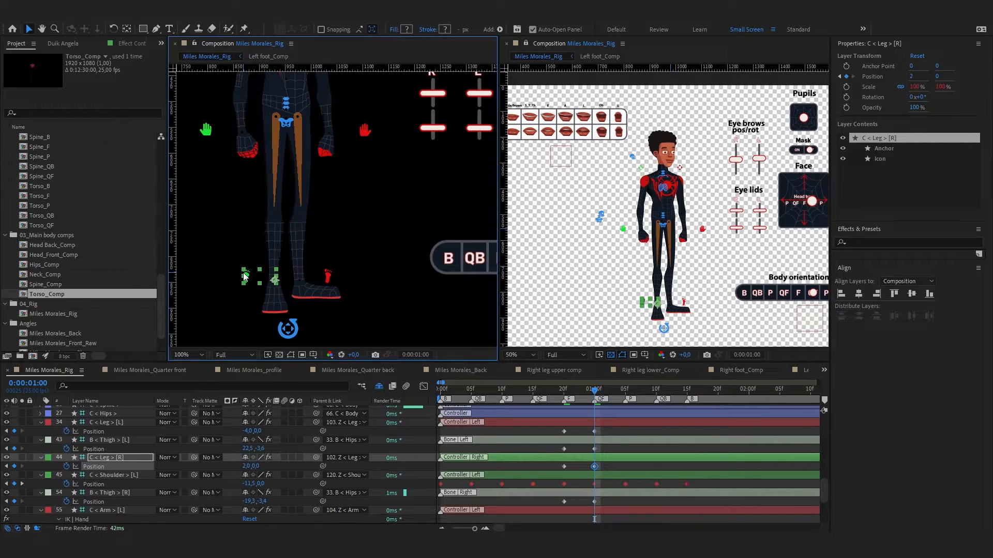
At 0:00:01:05, move the B < Thigh > [L] bone to X -17.5 and the C < Leg > [L] controller to X -56
left_click(625, 396)
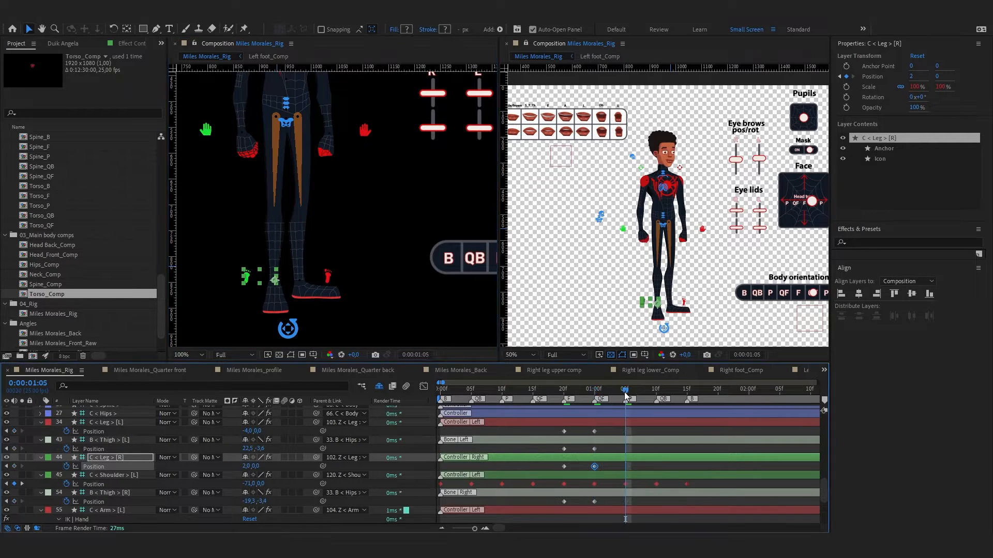
left_click(288, 160)
scroll(288, 161, "up", 1)
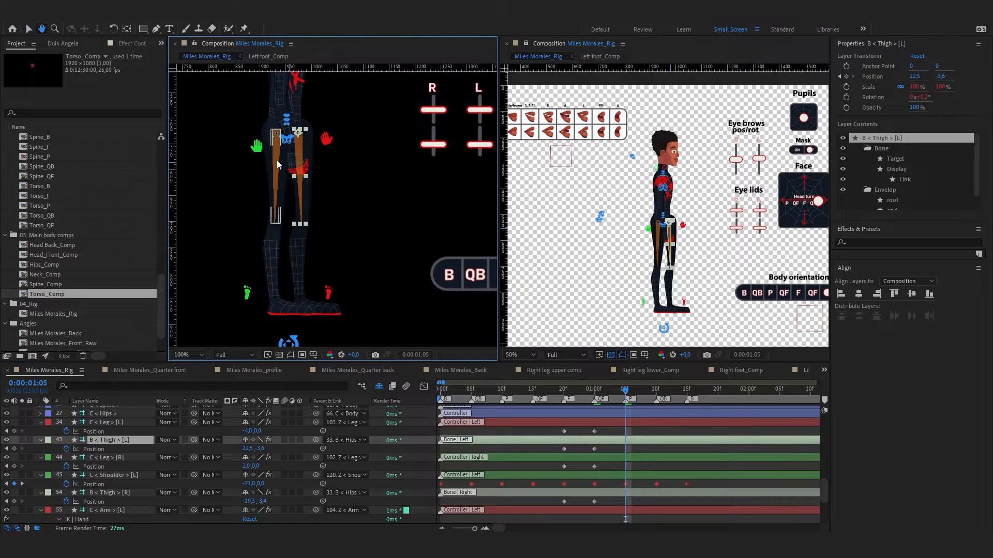
left_click_drag(300, 149, 278, 147)
left_click_drag(328, 296, 299, 294)
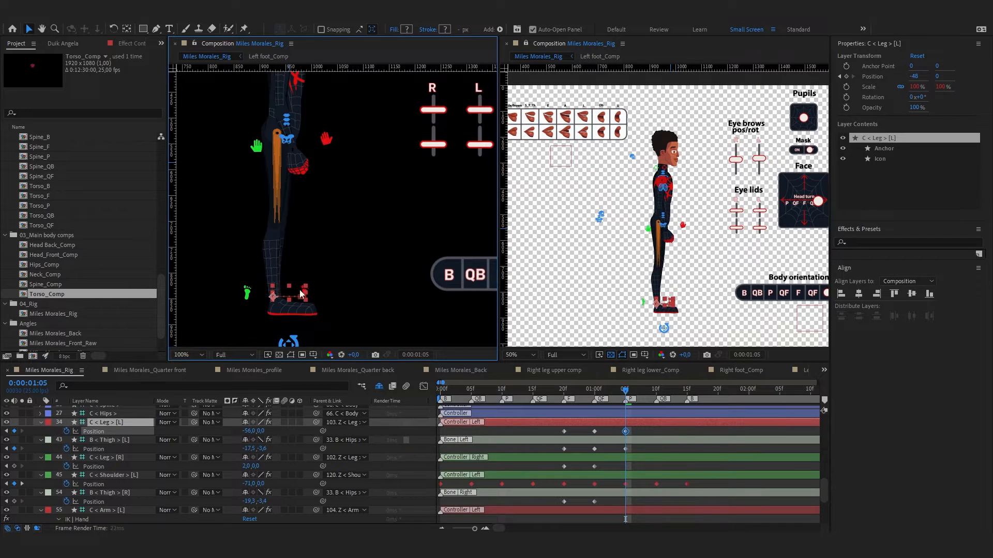
key("period")
left_click(216, 204)
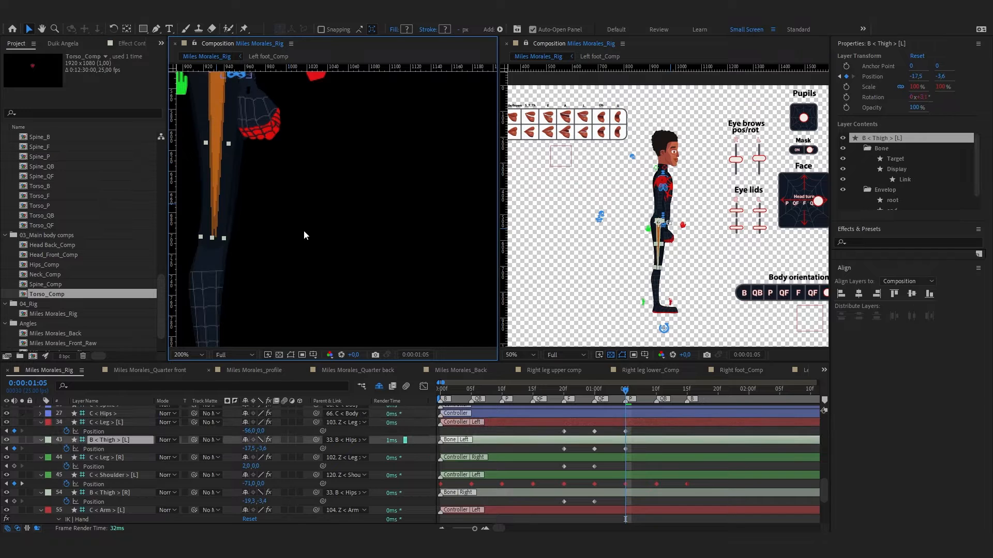
key("comma")
Copy right leg upper_P from Miles Morales_profile into Right leg upper comp above left leg upper_P, and solo both layers
left_click(557, 372)
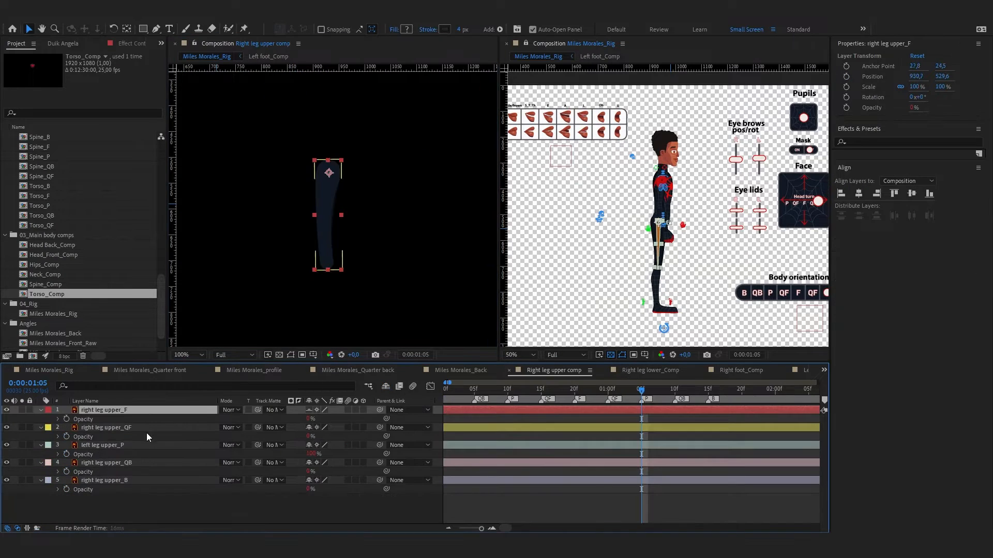
left_click(145, 446)
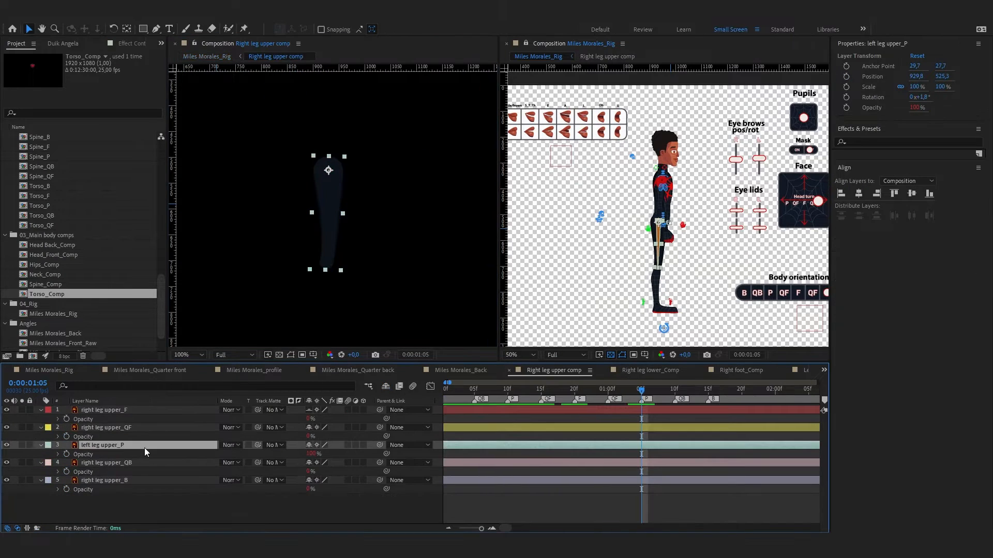
left_click(255, 370)
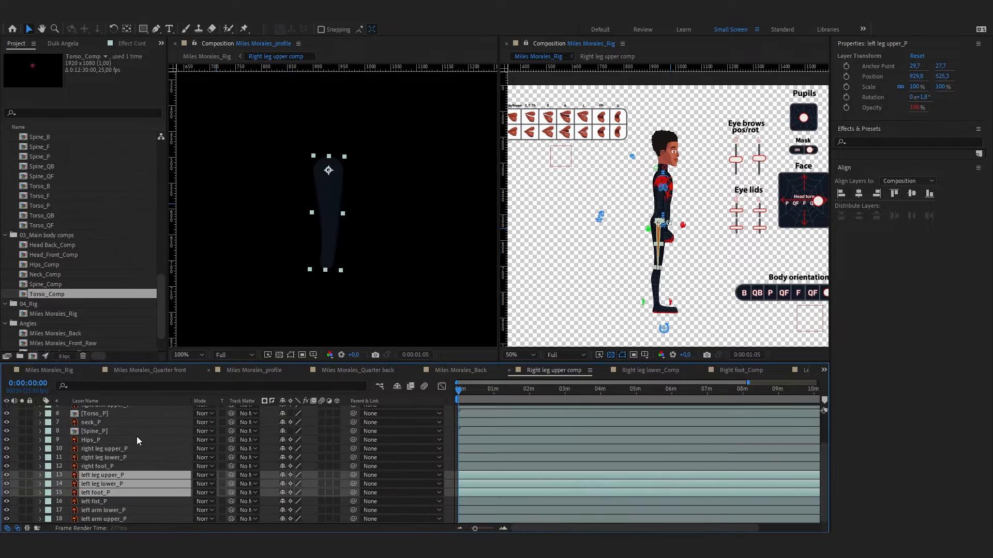
left_click(554, 370)
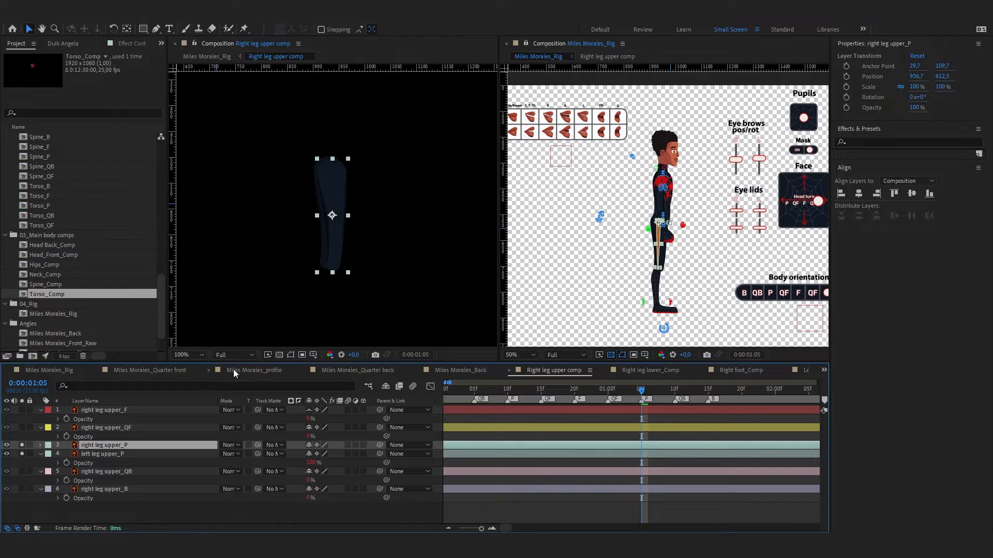
Move the anchor point of right leg upper_P to the centre of the thigh's rounded upper end
key("period")
key("y")
left_click_drag(328, 221, 329, 137)
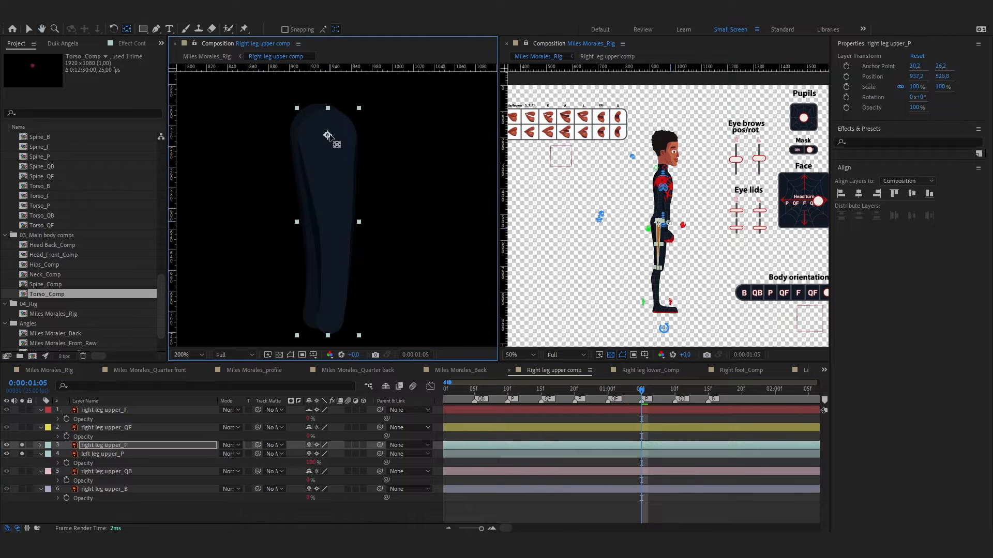
Reposition right leg upper_P to 932.2, 523.8 and rotate it 2.2° so it lines up with left leg upper_P
key("shift+Left")
key("shift+Up")
key("Up")
key("Up")
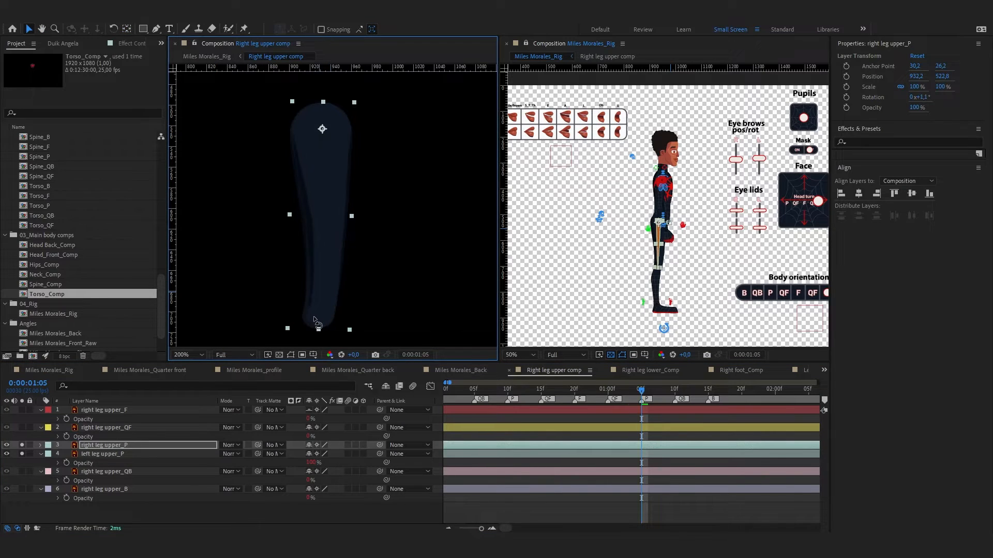
key("w")
left_click_drag(314, 320, 311, 320)
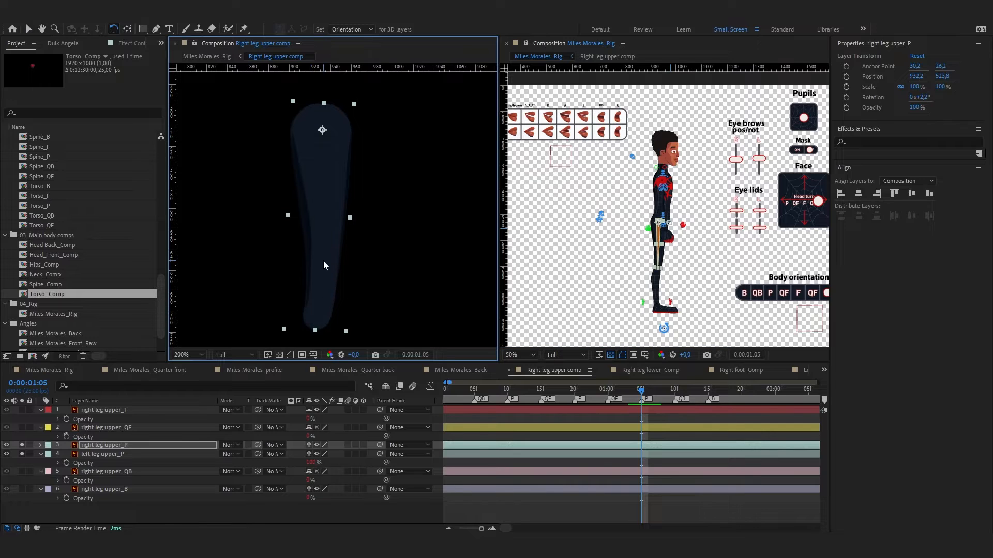
key("v")
Copy the Opacity expression of left leg upper_P onto right leg upper_P, and delete the left leg upper_P layer from Right leg upper comp
left_click(116, 454)
left_click(806, 370)
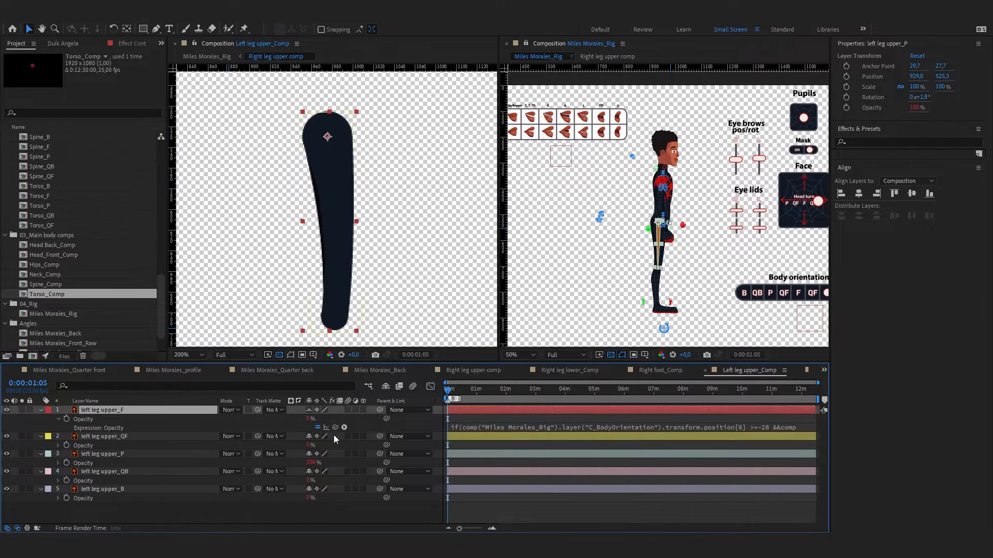
left_click(470, 370)
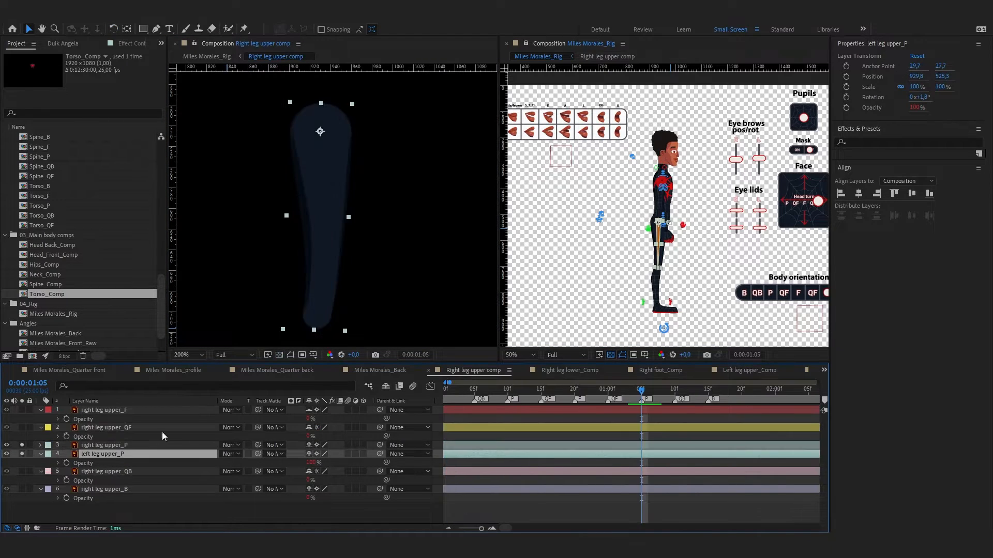
left_click(58, 463)
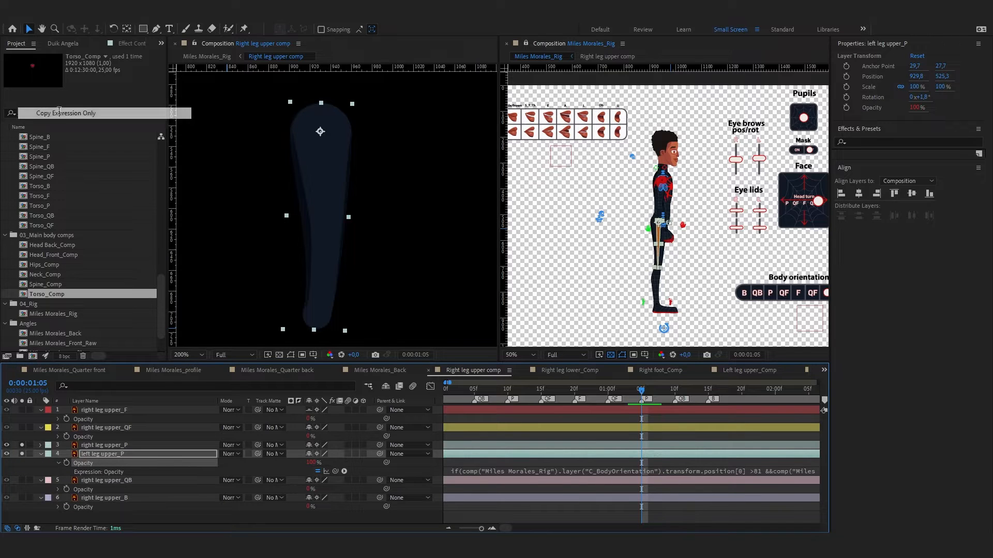
key("ctrl+Up")
left_click(124, 455)
key("Delete")
left_click(287, 513)
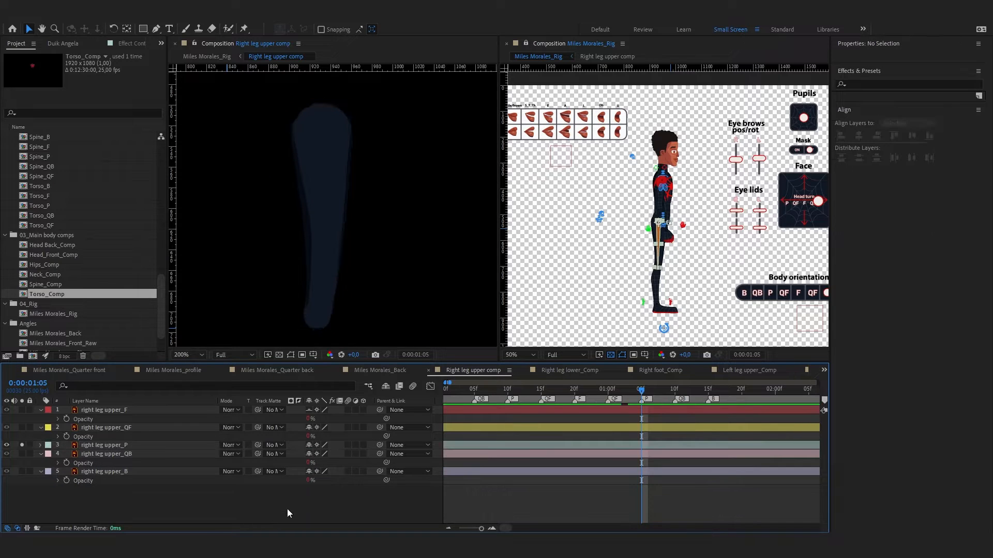
Fine-tune the rotation of right leg upper_P to 2° in Right leg upper comp
scroll(642, 263, "up", 1)
left_click_drag(644, 310, 642, 243)
scroll(641, 257, "up", 1)
scroll(641, 243, "up", 2)
key("v")
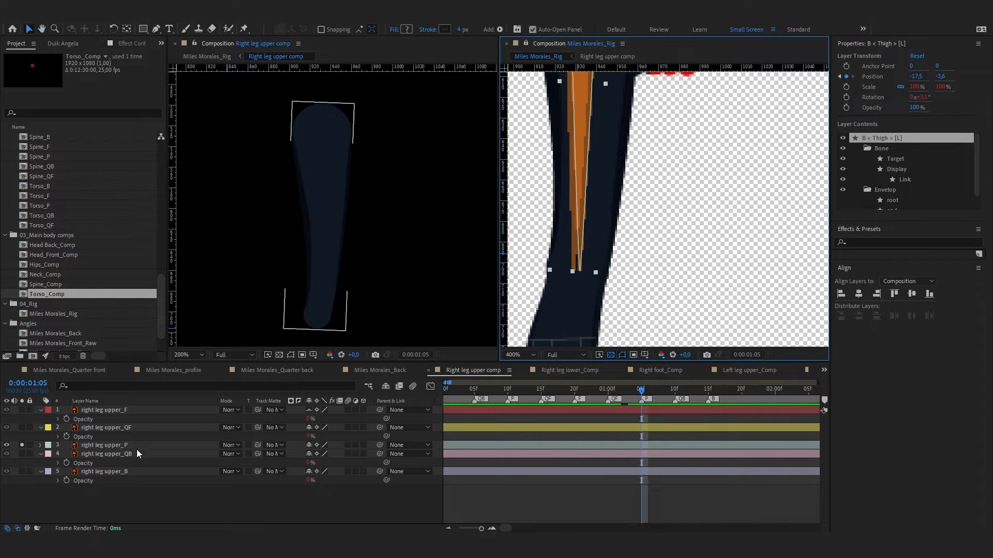
left_click(136, 446)
key("w")
left_click_drag(323, 329, 324, 329)
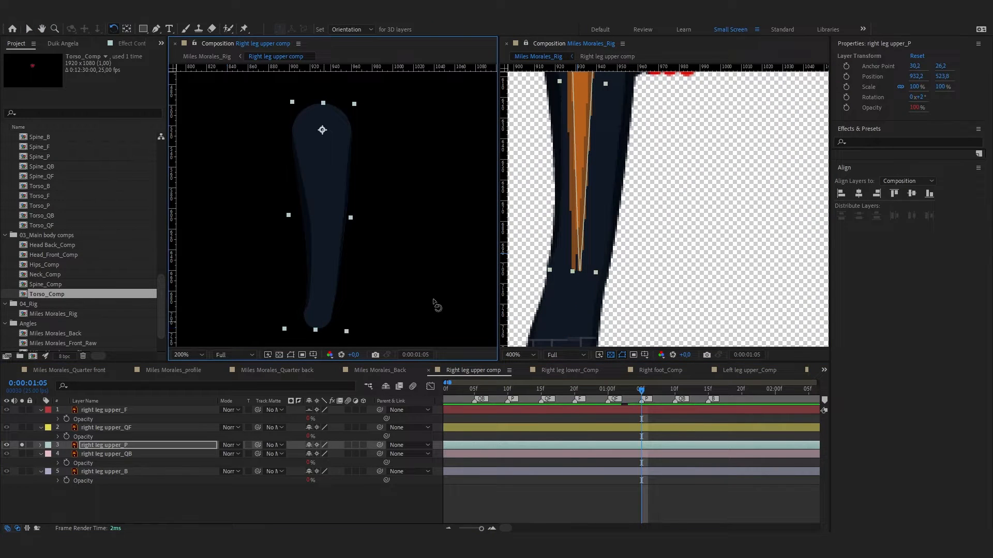
scroll(616, 267, "down", 1)
scroll(615, 267, "down", 1)
key("v")
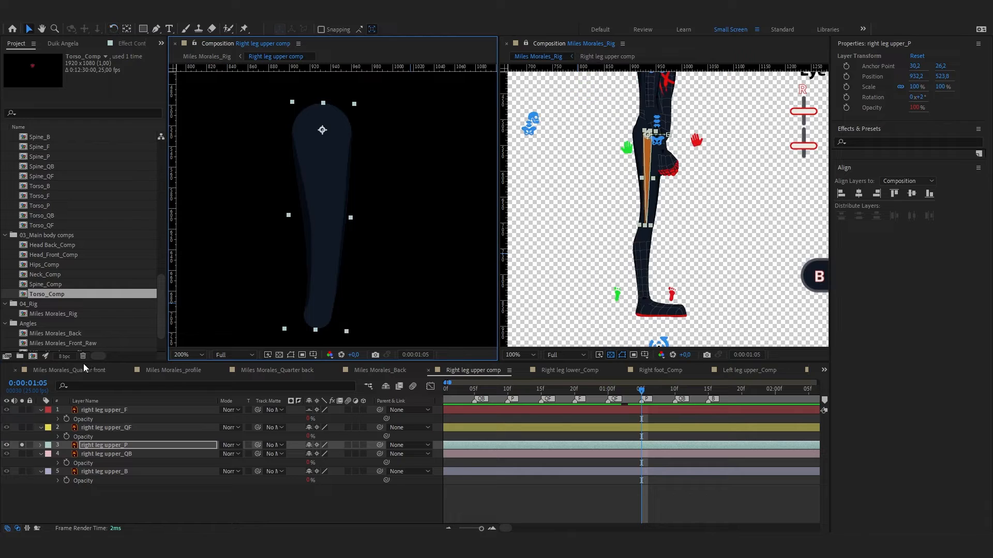
In the Miles Morales_Rig composition, move the B < Thigh > [R] bone to X -10.8 at 0:00:01:05
left_click(824, 370)
left_click(830, 381)
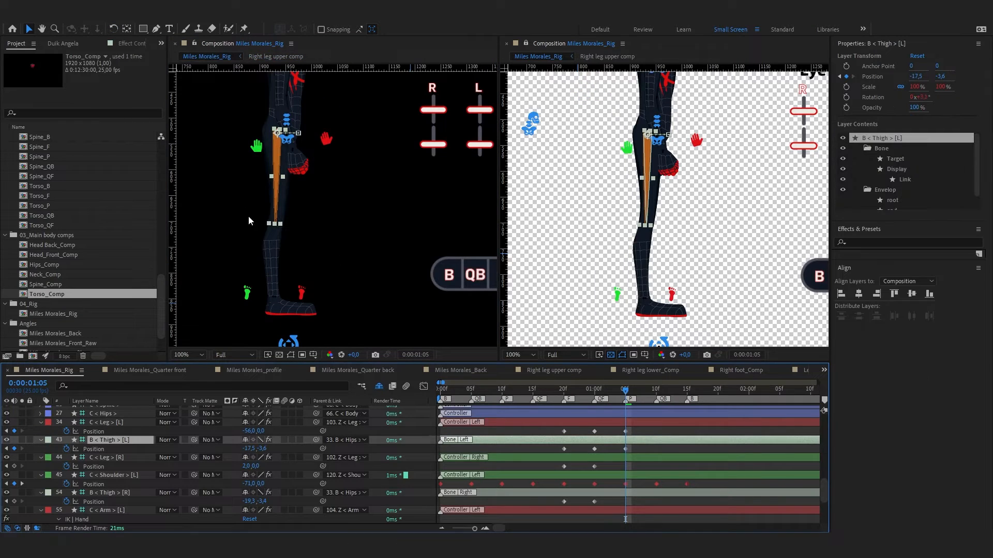
key("period")
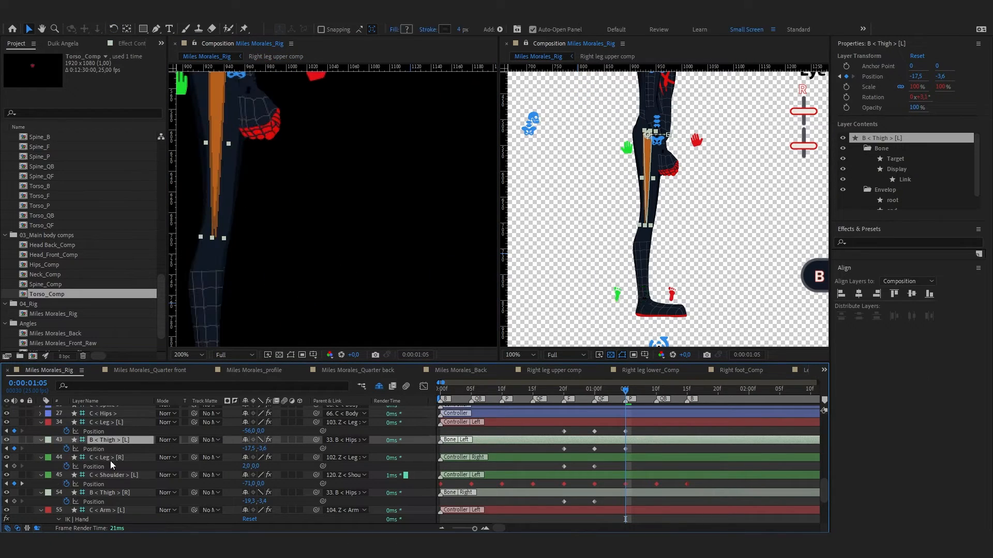
left_click(111, 494)
key("Right")
scroll(230, 219, "down", 1)
key("Right")
key("Right")
key("Right")
key("Right")
key("Right")
key("Right")
key("Right")
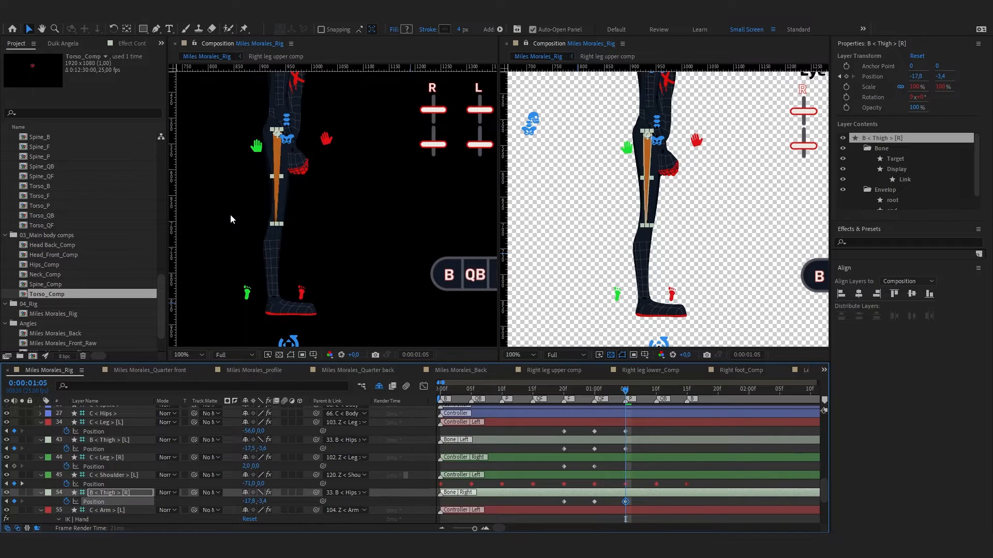
key("Right")
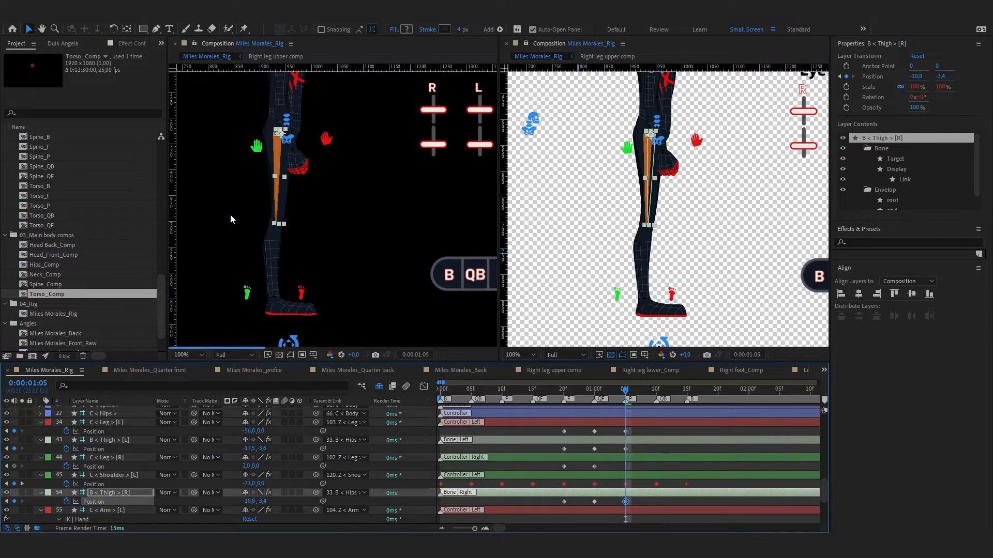
At 0:00:01:05, move the C < Leg > [R] controller to X -4 and the C < Leg > [L] controller to X -57
left_click(247, 294)
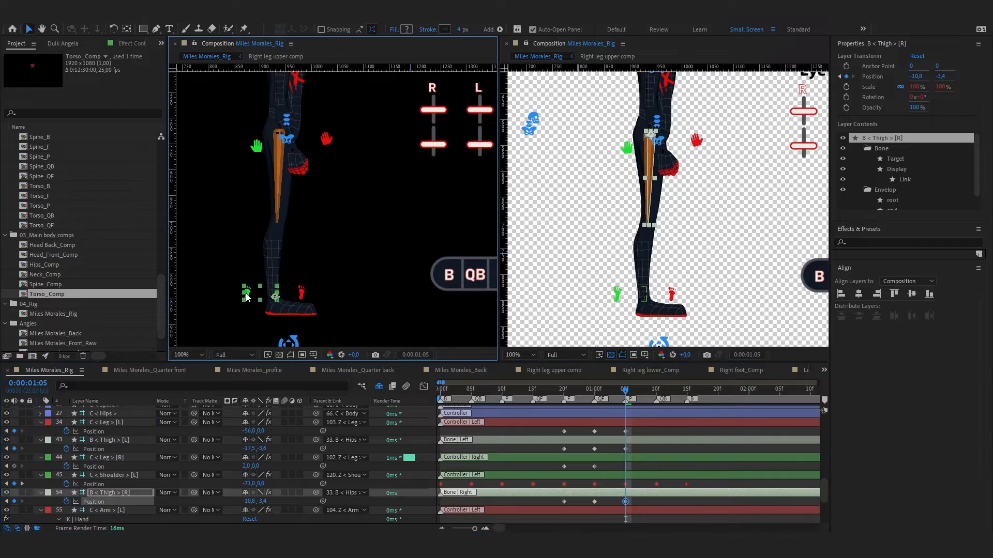
key("Left")
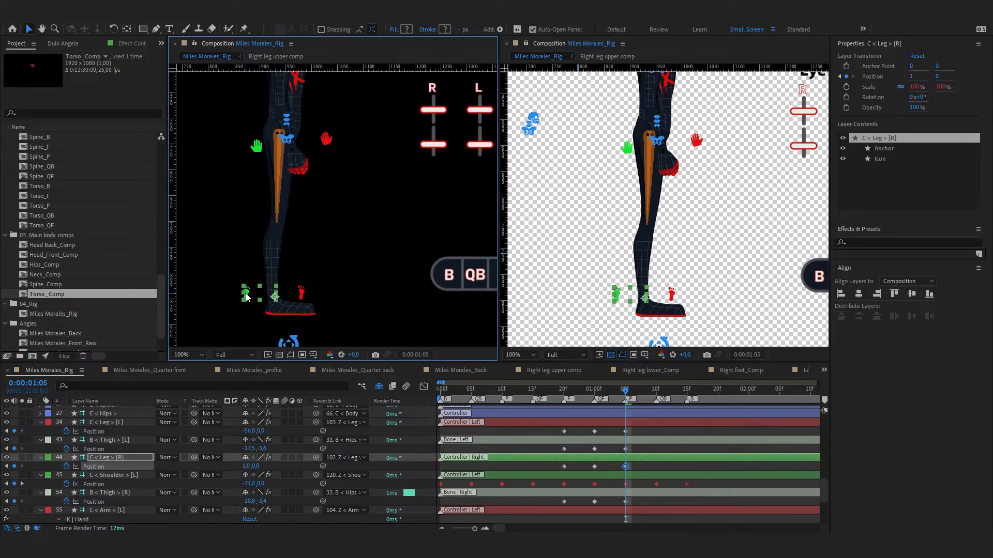
left_click(304, 294)
key("Left")
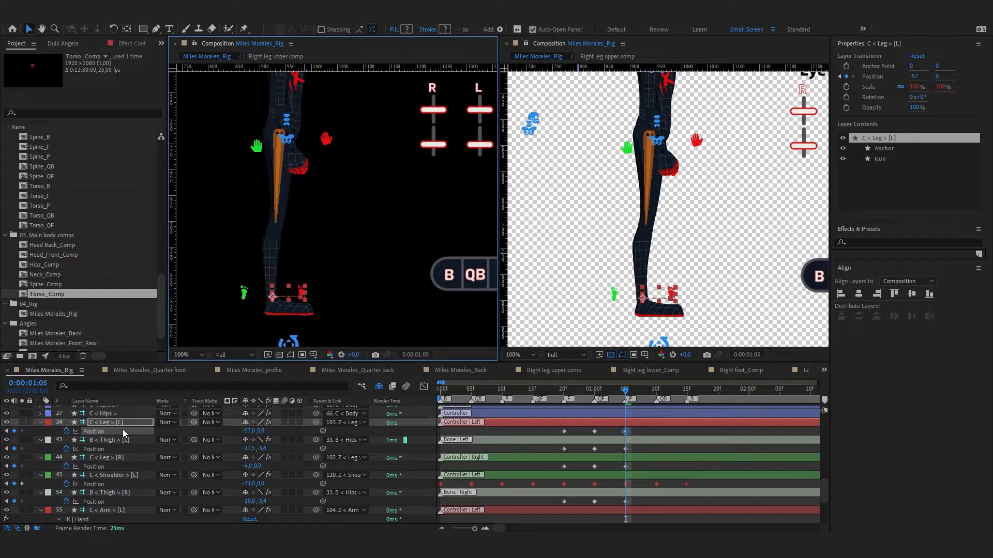
Move the B < Thigh > [L] bone to X -12.5 at 0:00:01:05
left_click(124, 441)
key("Right")
key("Right")
key("Right")
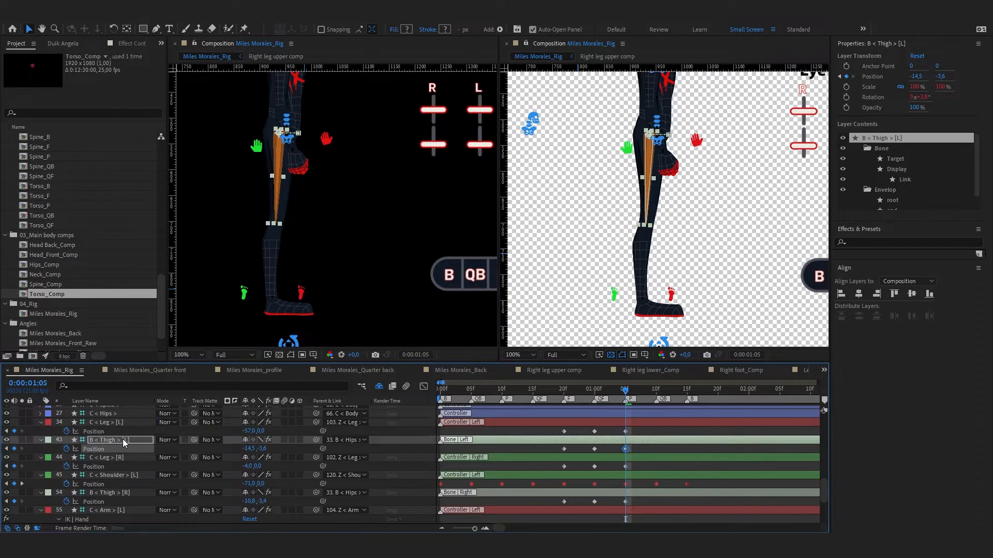
key("Right")
scroll(279, 234, "down", 2)
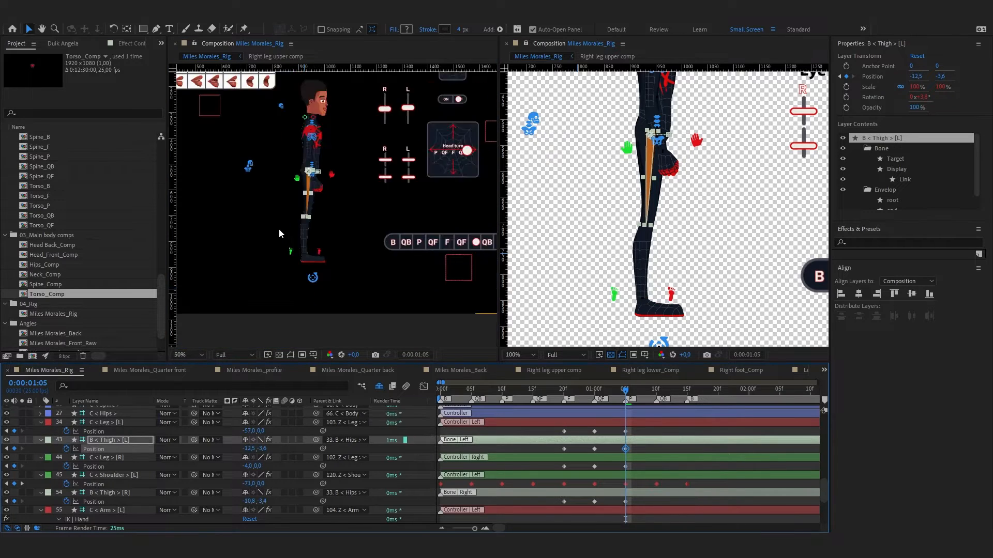
At 0:00:01:10, add a Position keyframe to the B < Thigh > [R] bone
left_click(657, 397)
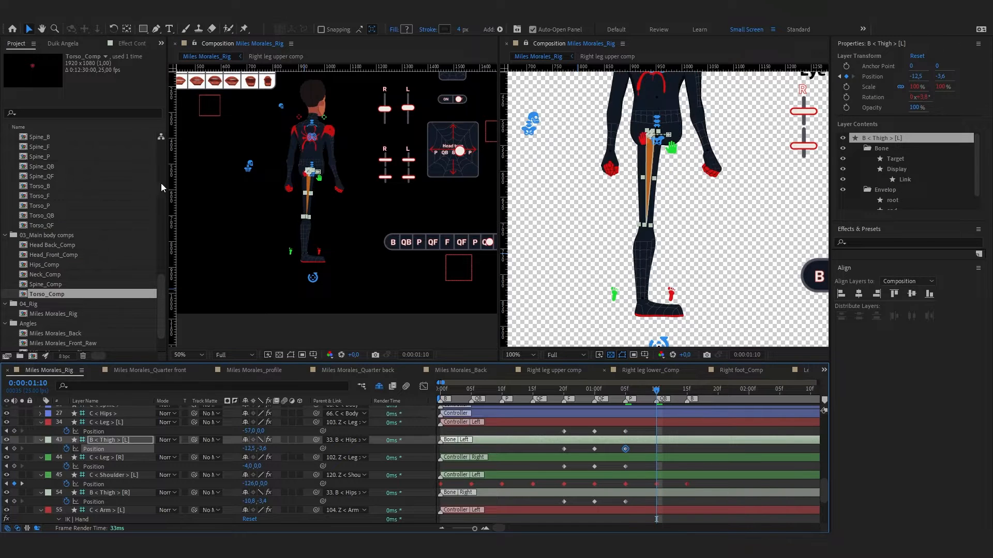
key("period")
scroll(139, 473, "down", 1)
left_click_drag(248, 475, 541, 380)
Turn off solo for right leg upper_P in Right leg upper comp and return to Miles Morales_Rig
left_click(549, 371)
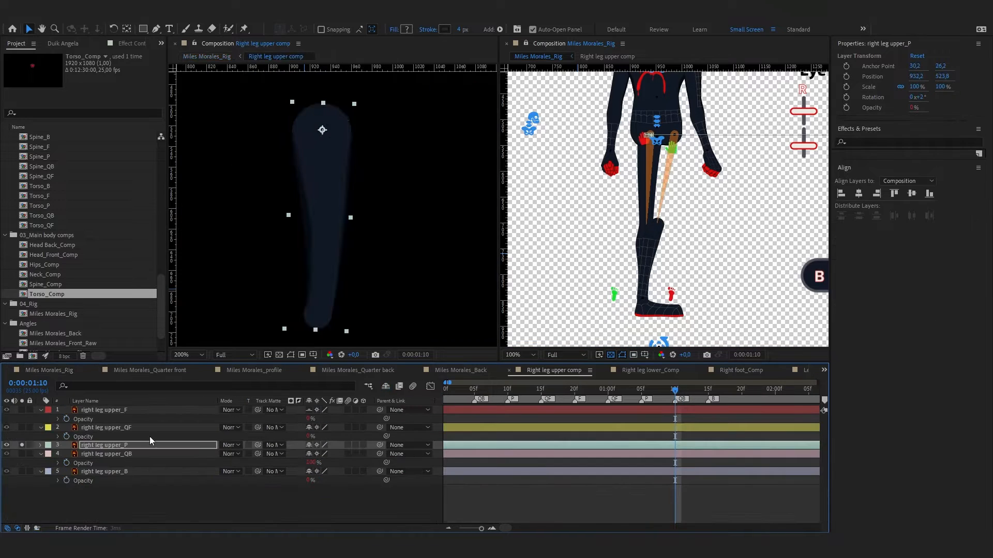
left_click(54, 371)
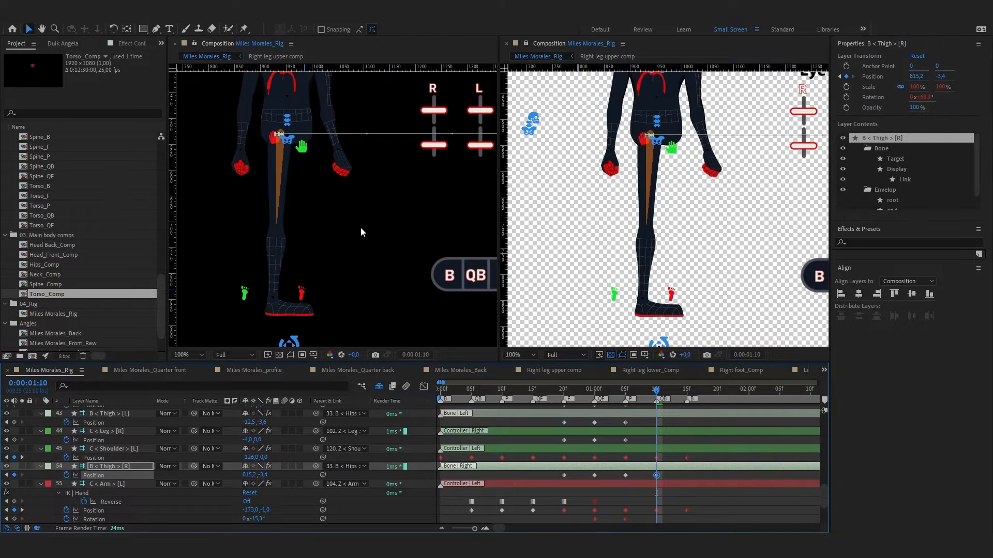
left_click(549, 372)
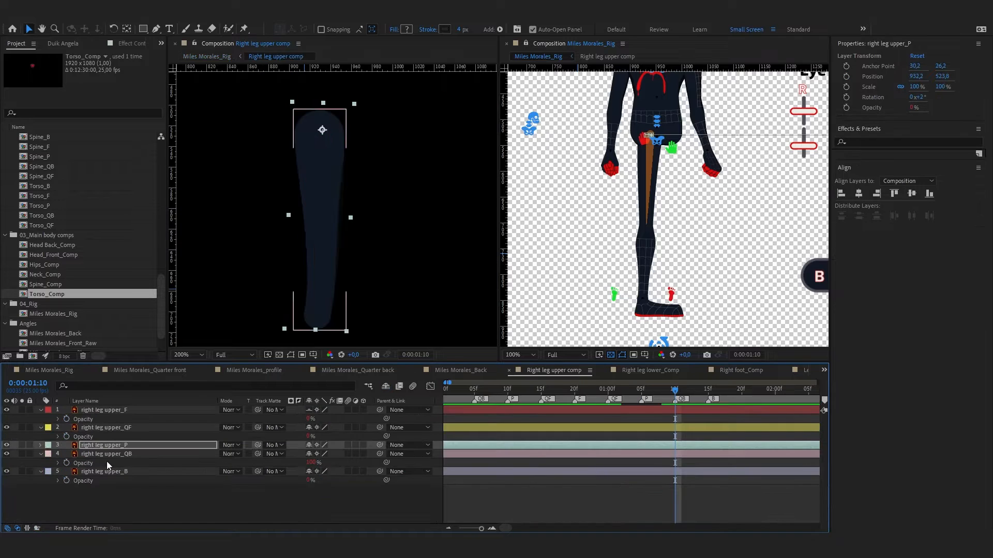
left_click(54, 370)
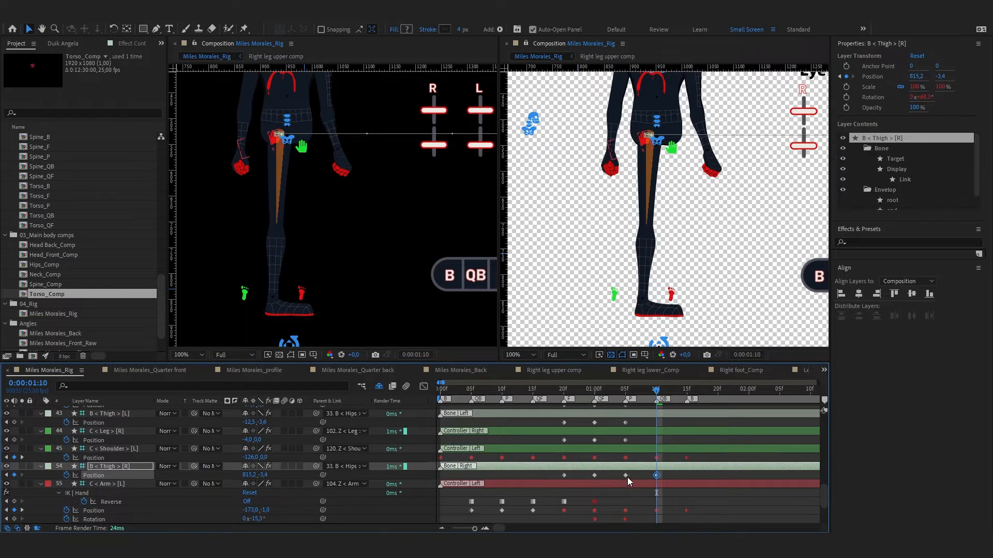
At 0:00:01:10, set the B < Thigh > [R] bone to X 25.2 and the C < Leg > [R] controller to X 44
left_click_drag(259, 470, 268, 473)
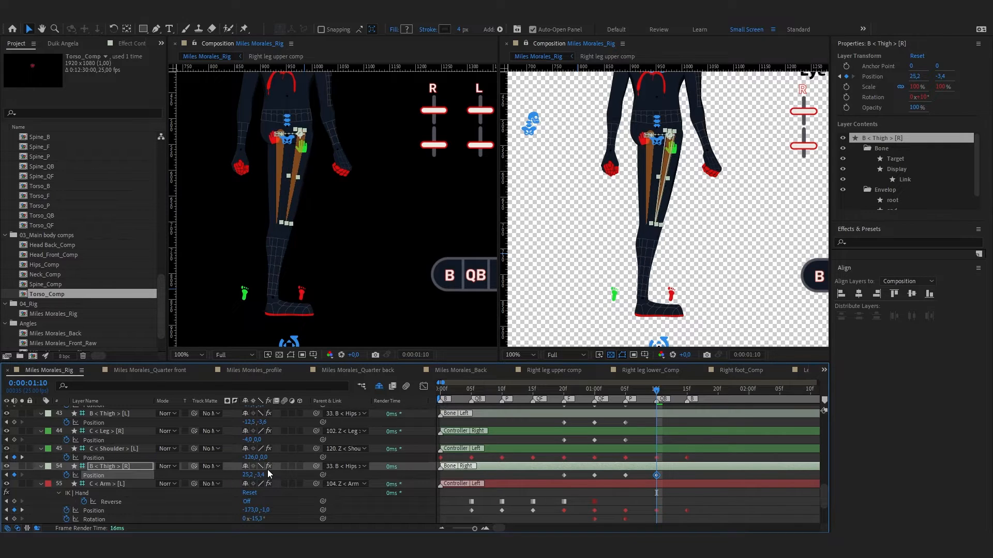
left_click_drag(245, 297, 272, 297)
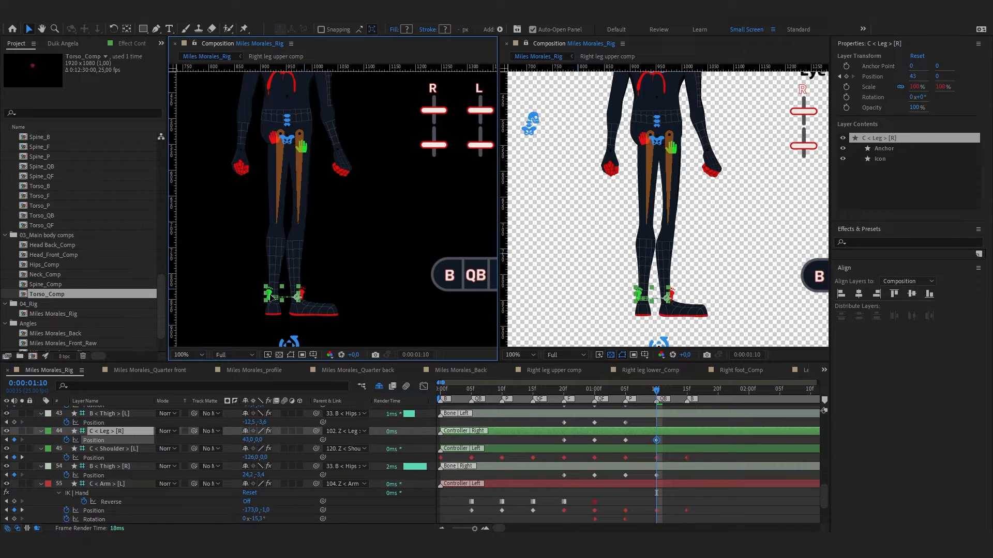
left_click(127, 467)
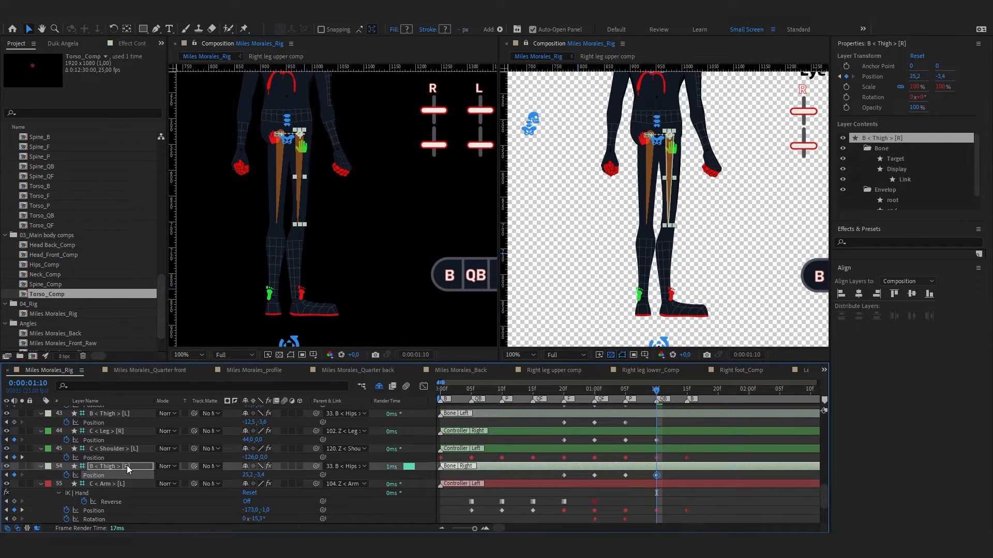
left_click(121, 414)
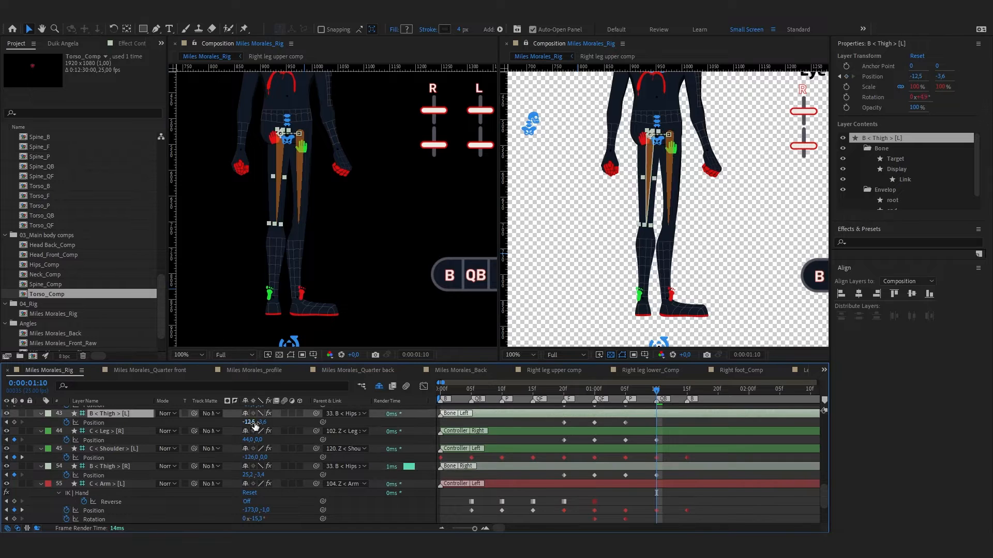
left_click_drag(231, 422, 159, 416)
key("ctrl+z")
key("ctrl+z")
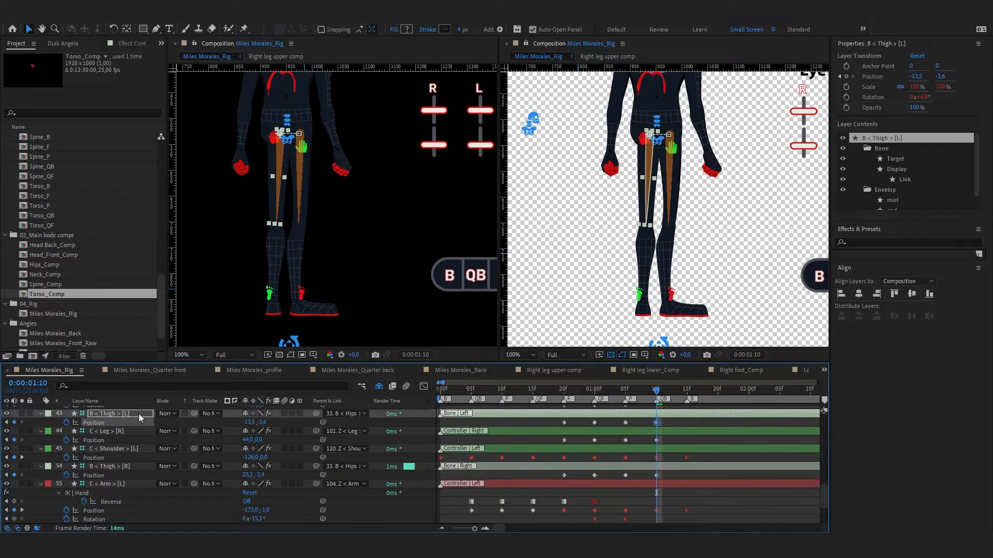
Move the B < Thigh > [L] bone to X -22.5 at 0:00:01:10 and select the C < Leg > [L] controller
key("Left")
key("Left")
key("Left")
key("Left")
key("Left")
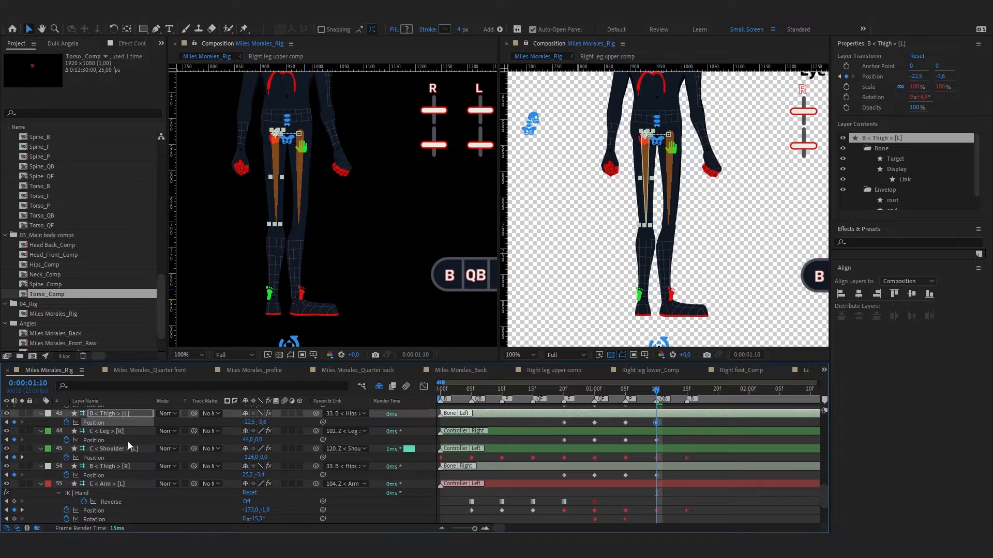
scroll(123, 455, "up", 2)
left_click(123, 424)
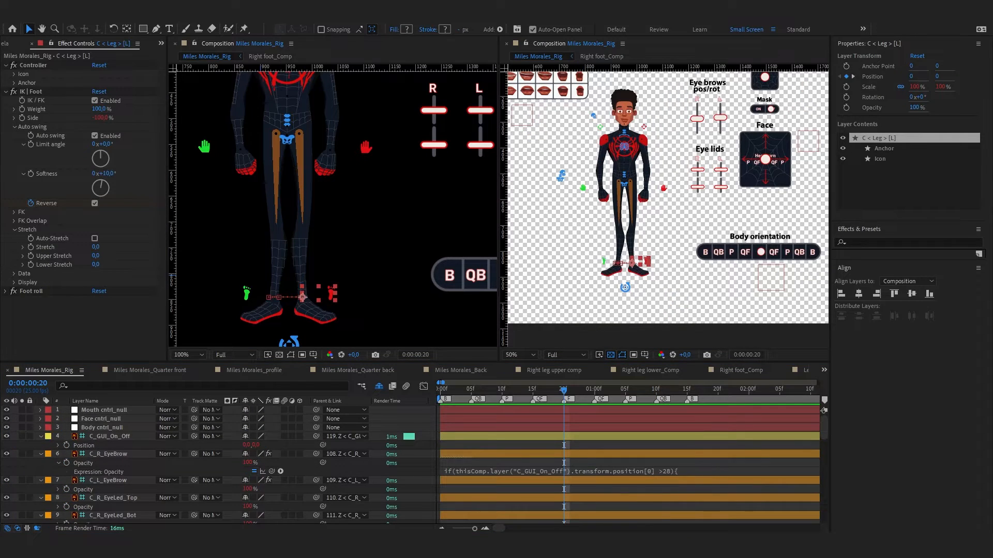
At 0:00:01:15, set the controller icon's X position to -65 for C < Leg > [L] and 114 for C < Leg > [R]
left_click_drag(598, 395, 656, 395)
left_click(275, 149)
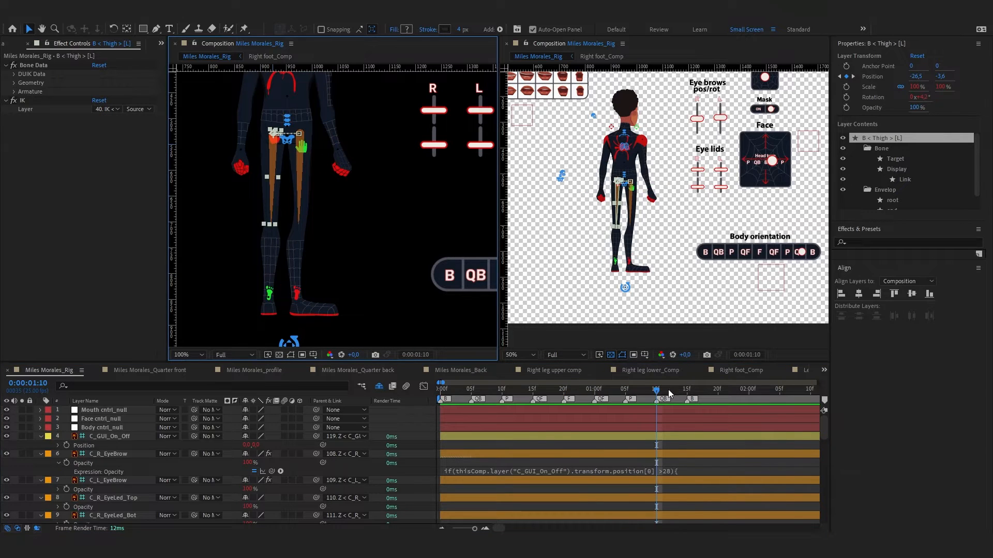
left_click(686, 392)
left_click(298, 296)
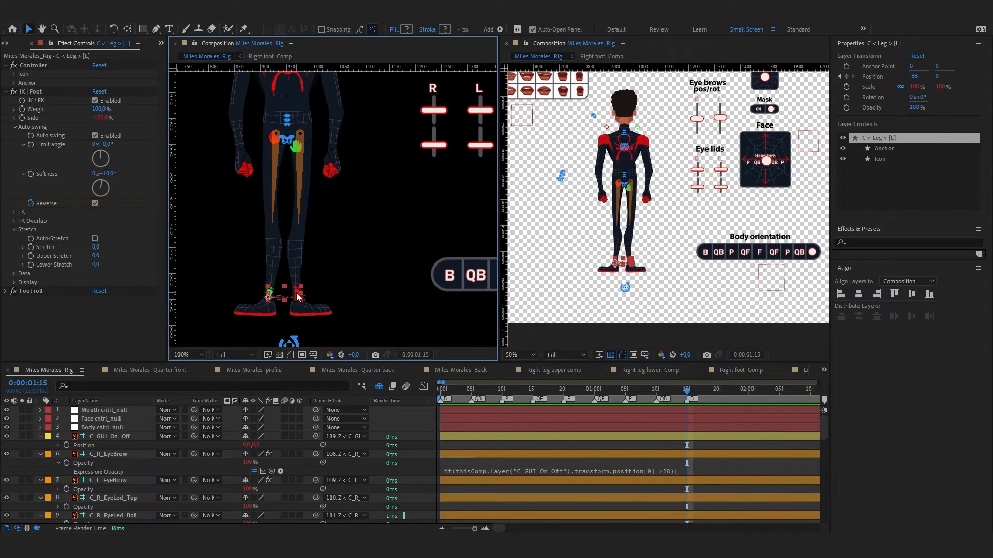
left_click(14, 73)
left_click(43, 92)
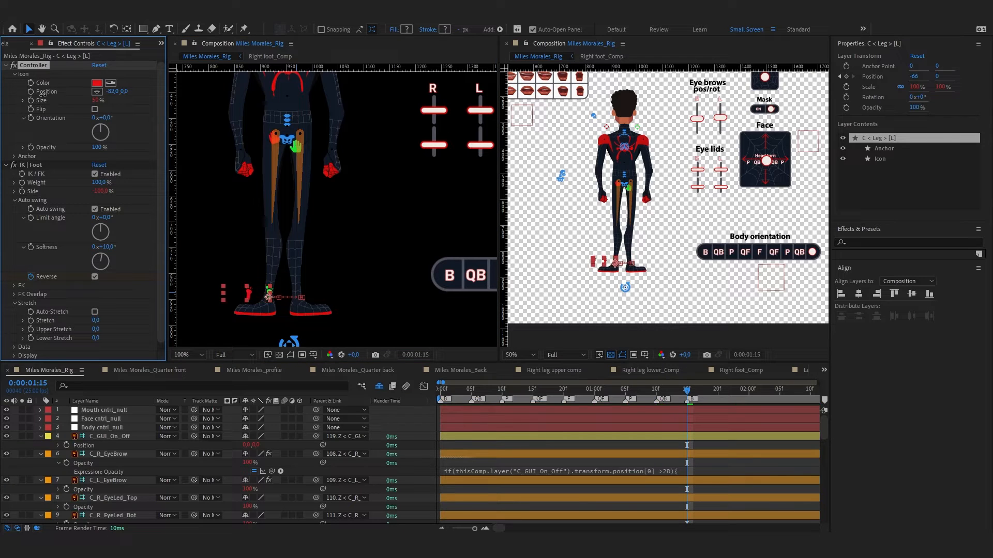
left_click(282, 294)
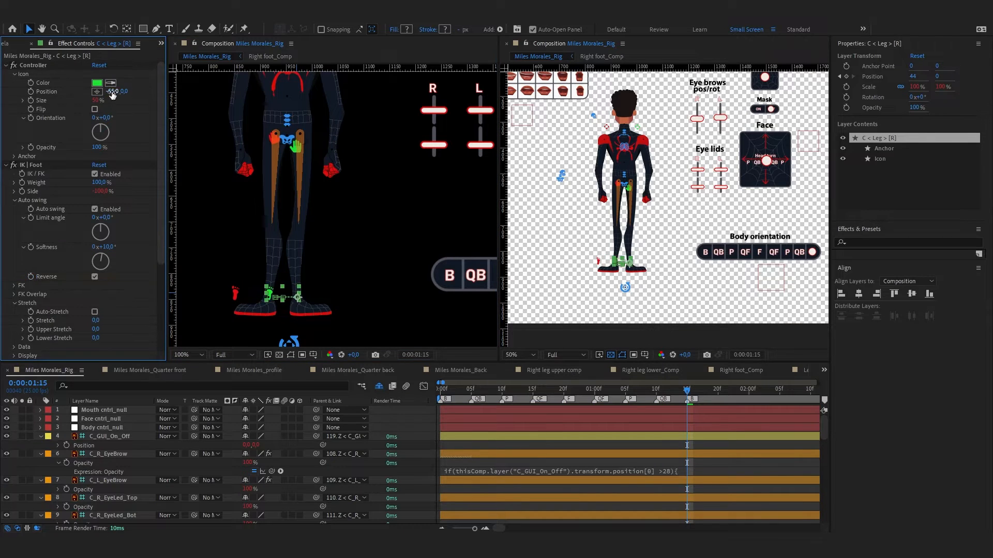
left_click_drag(209, 102, 209, 102)
At 0:00:01:15, set the C < Leg > [R] controller to X 55 and the C < Leg > [L] controller to X -56
left_click(358, 296)
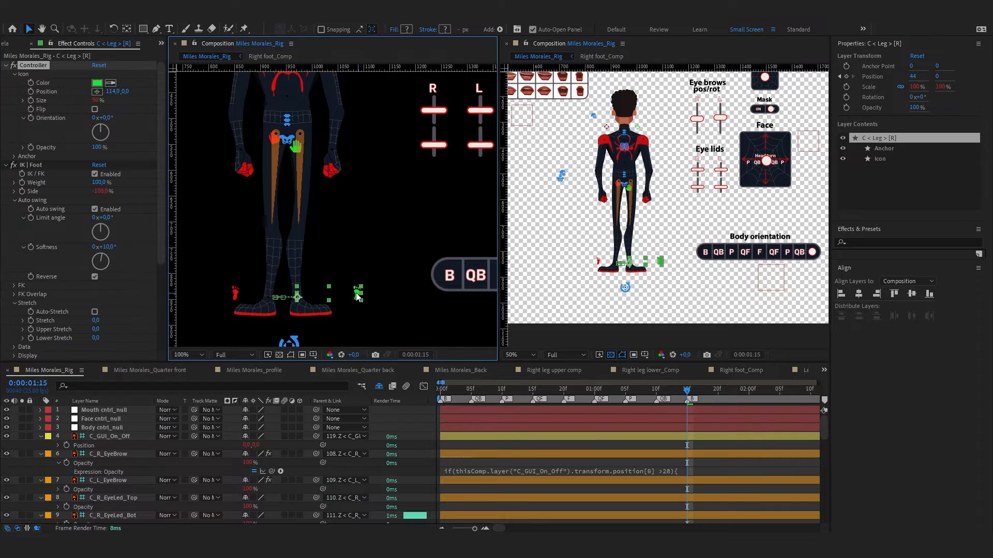
key("shift+Right")
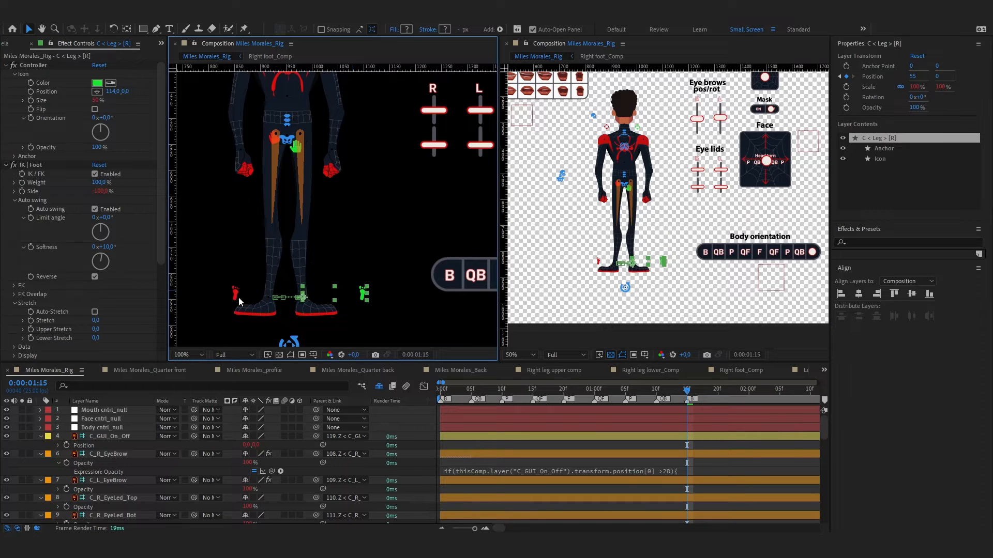
left_click(237, 296)
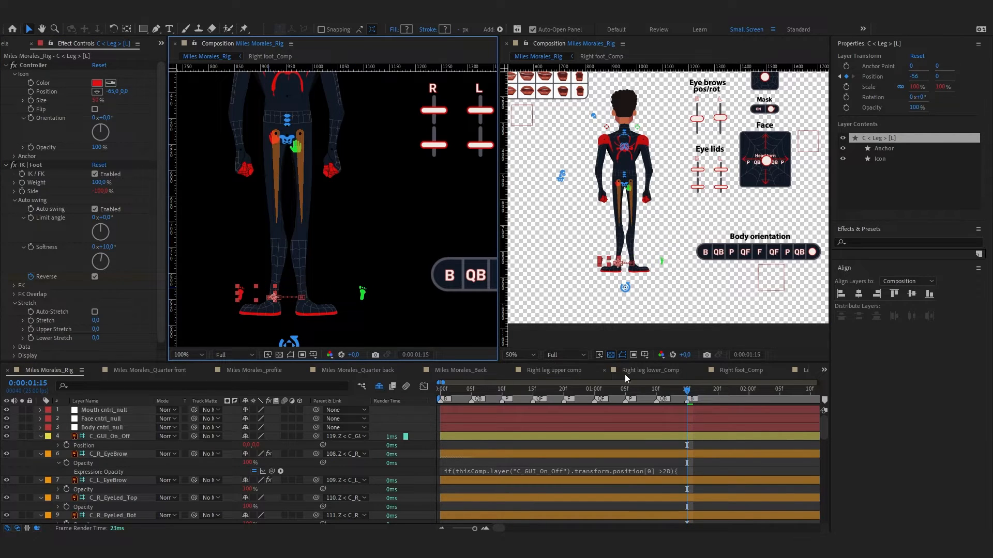
Rotate the left leg upper_B layer slightly in Left leg upper_Comp and return to Miles Morales_Rig
left_click(804, 371)
left_click(333, 194)
left_click(562, 43)
left_click(673, 185)
scroll(667, 209, "up", 1)
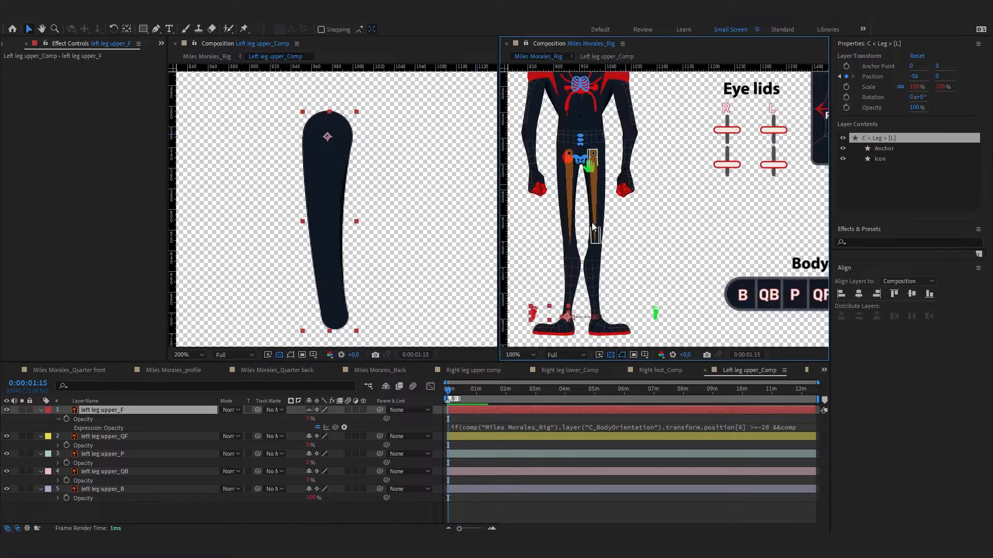
left_click_drag(554, 228, 583, 228)
left_click(114, 489)
key("w")
left_click_drag(346, 315, 347, 316)
key("w")
key("v")
left_click(75, 370)
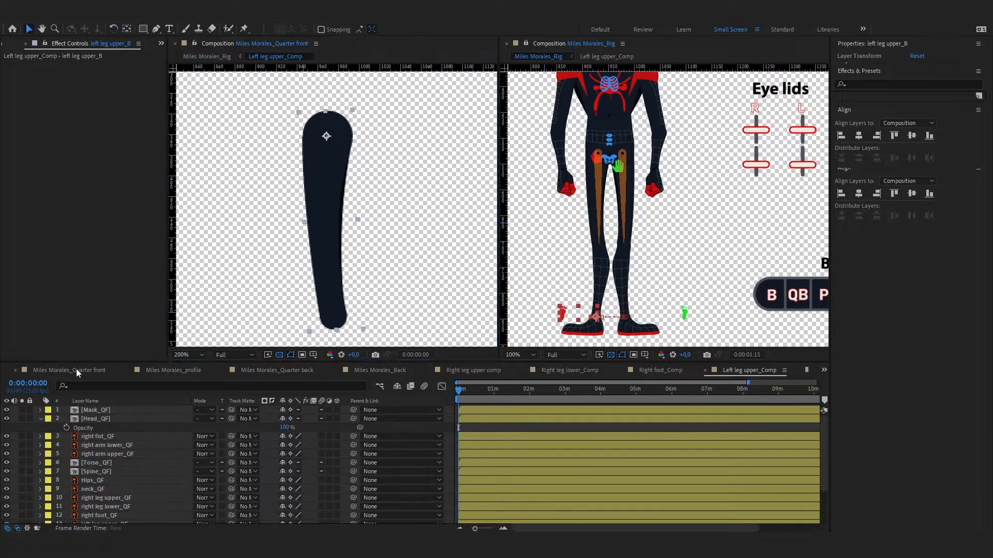
left_click(859, 390)
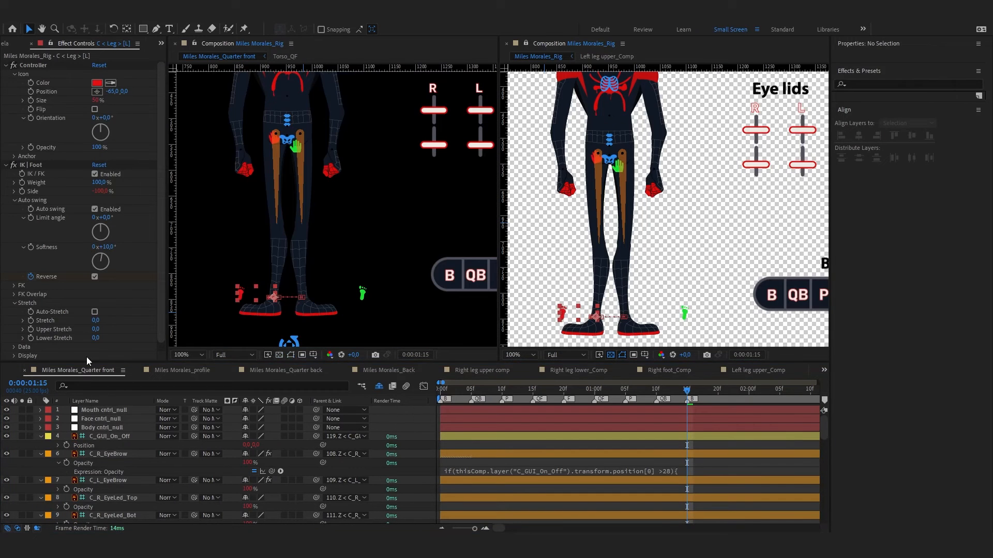
Try lifting the C < Leg > [R] and C < Leg > [L] controllers to test the knee bend and undo both moves
left_click_drag(364, 295, 364, 278)
scroll(535, 265, "down", 1)
left_click(241, 295)
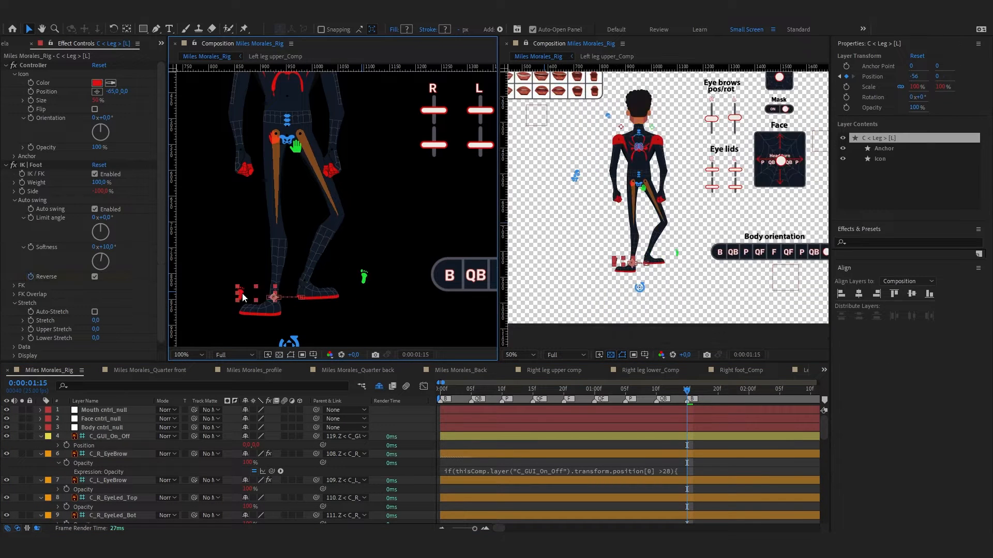
key("ctrl+z")
left_click_drag(241, 294, 241, 282)
key("ctrl+z")
At 0:00:01:15, turn off Reverse for the C < Leg > [L] auto swing, test the leg bend, undo the test moves and save
left_click(95, 277)
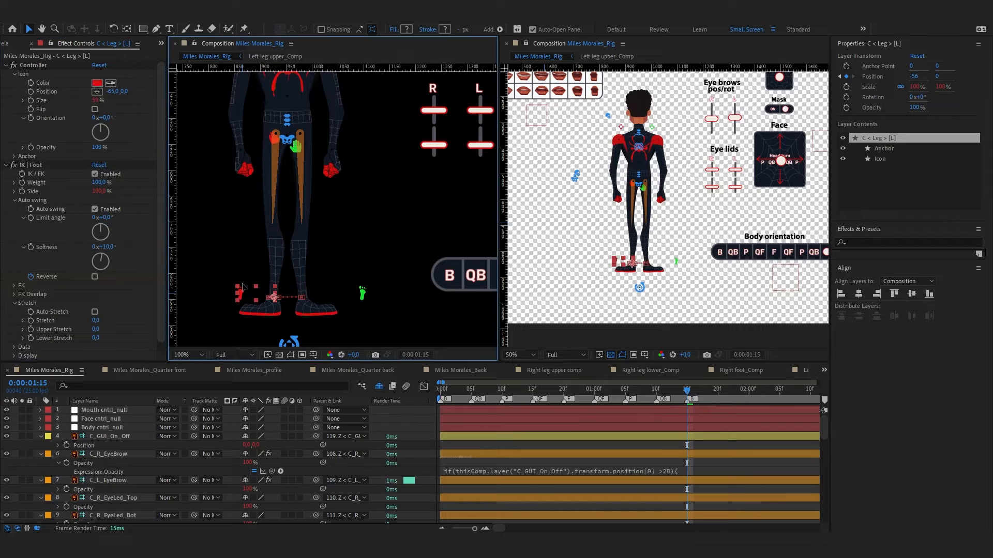
scroll(417, 267, "down", 1)
left_click_drag(412, 276, 392, 277)
key("ctrl+z")
key("ctrl+z")
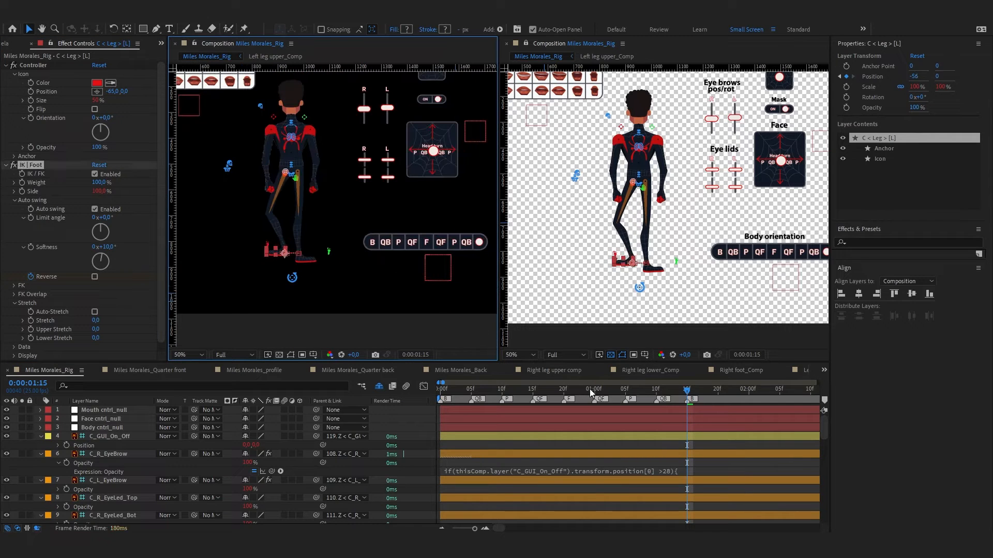
key("ctrl+s")
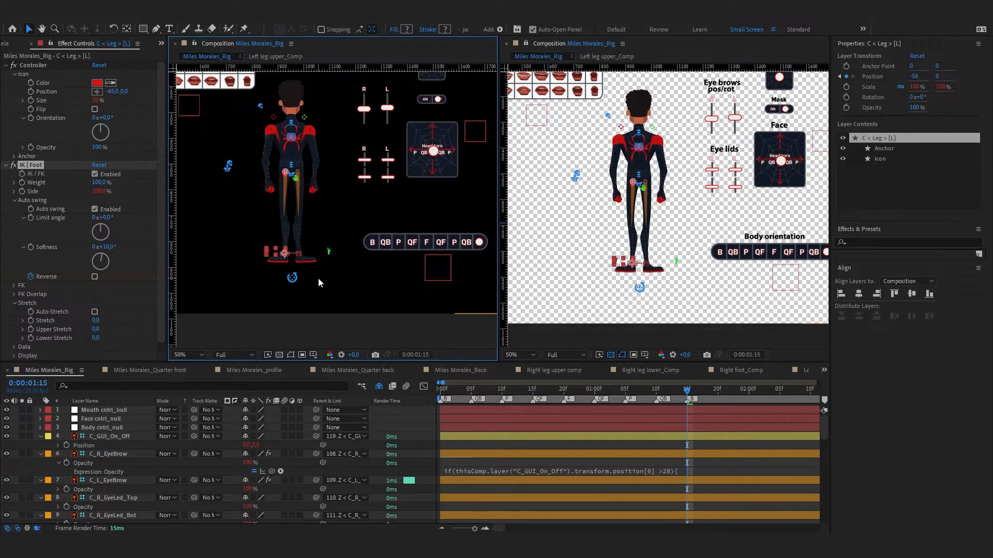
In Right leg upper comp, rotate the right leg upper_B layer to 2.0°, return to Miles Morales_Rig and save
scroll(278, 259, "up", 4)
left_click(554, 370)
left_click(143, 472)
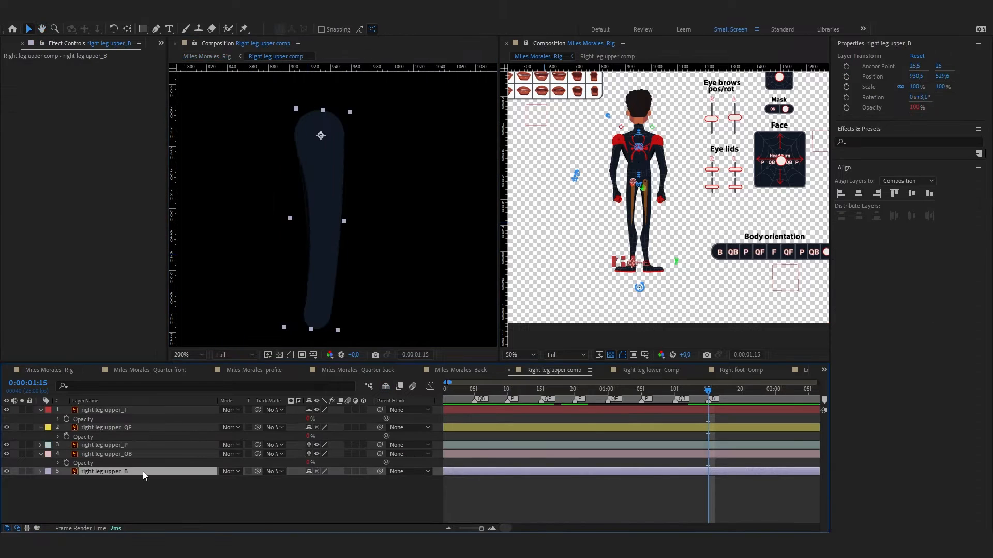
key("w")
left_click(50, 371)
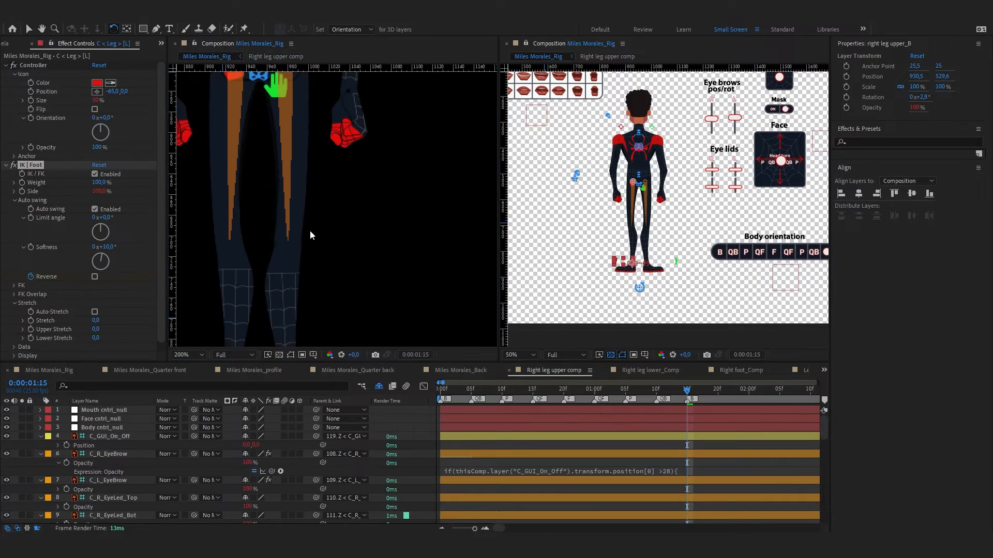
key("v")
key("ctrl+s")
Check the leg artwork at each body orientation between 0:00:01:10 and 0:00:00:15
key("comma")
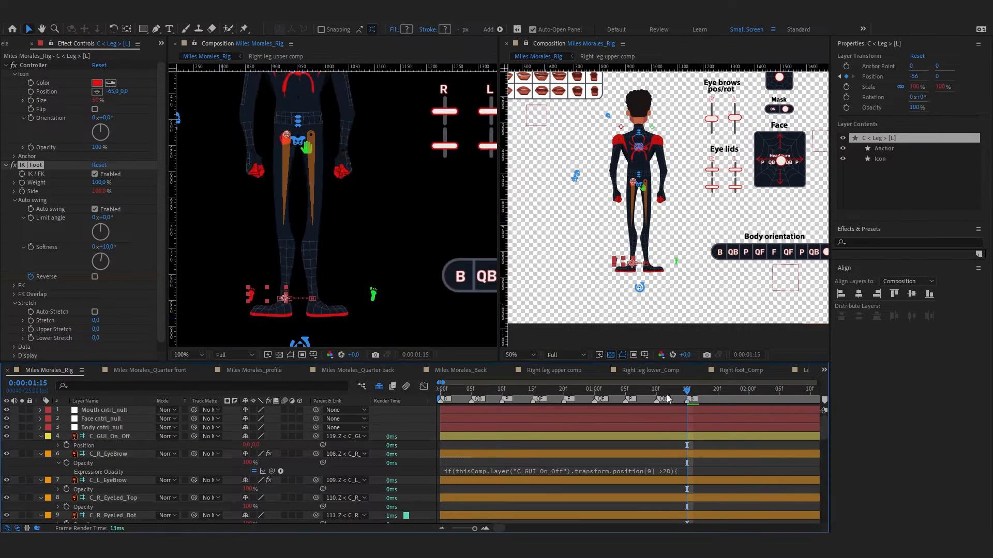
left_click(656, 392)
left_click(621, 393)
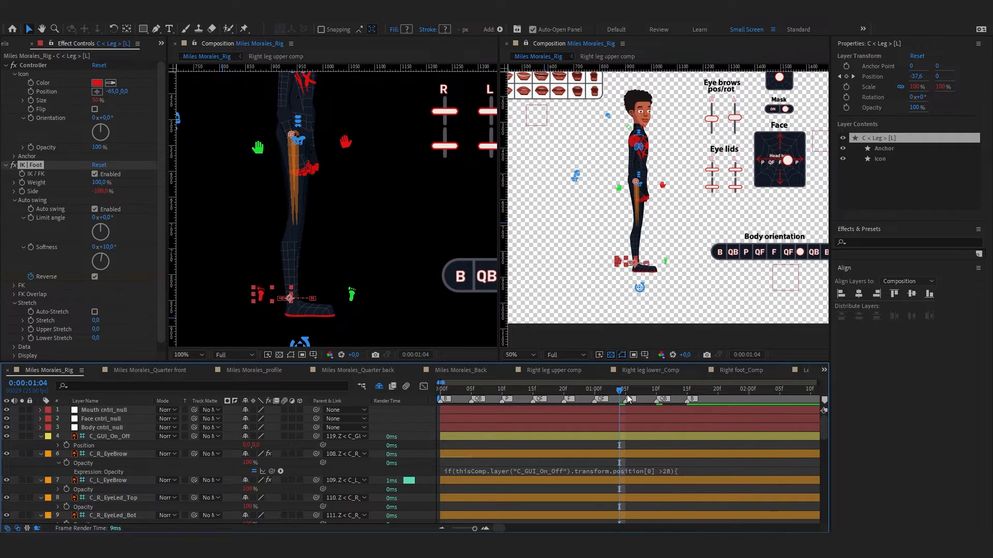
left_click(595, 390)
left_click(564, 393)
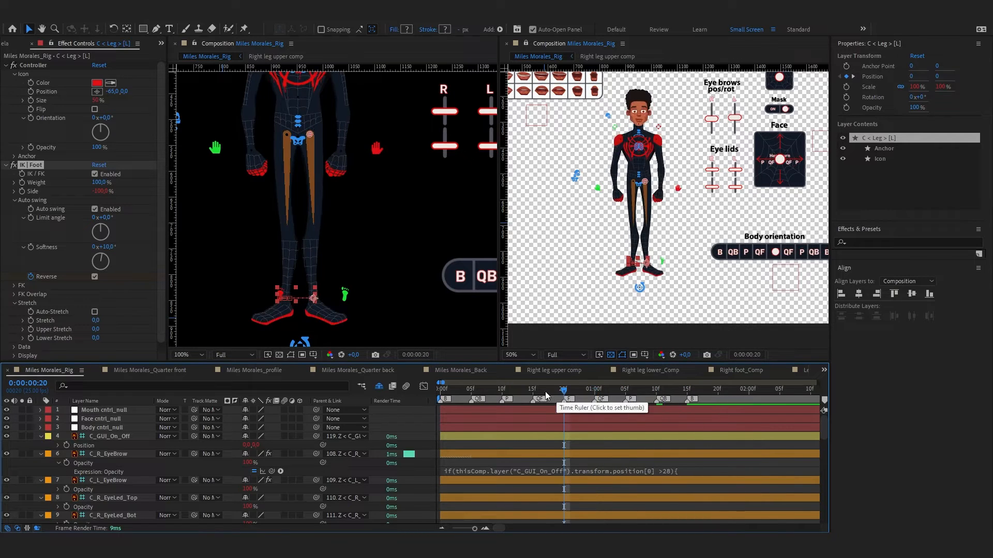
left_click(534, 394)
left_click(595, 392)
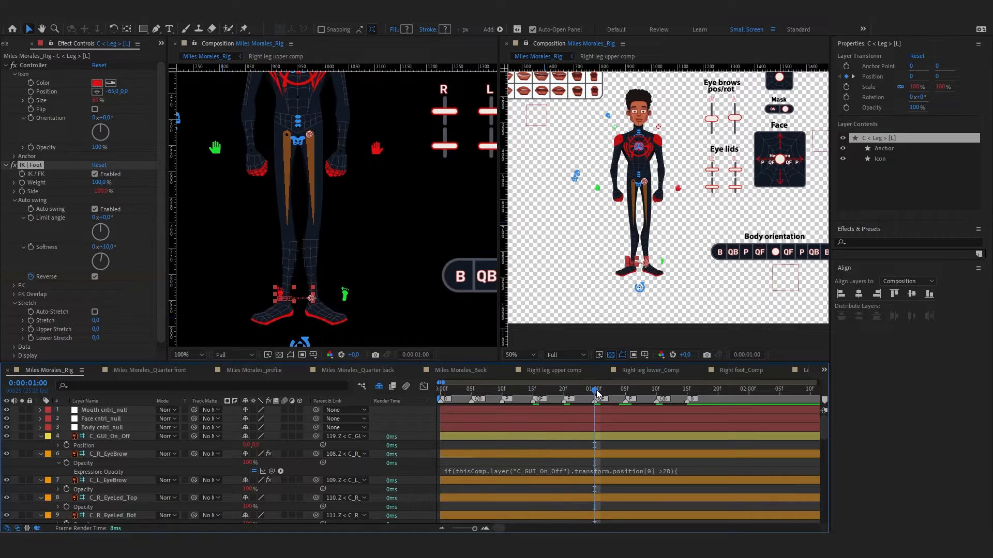
scroll(623, 233, "up", 2)
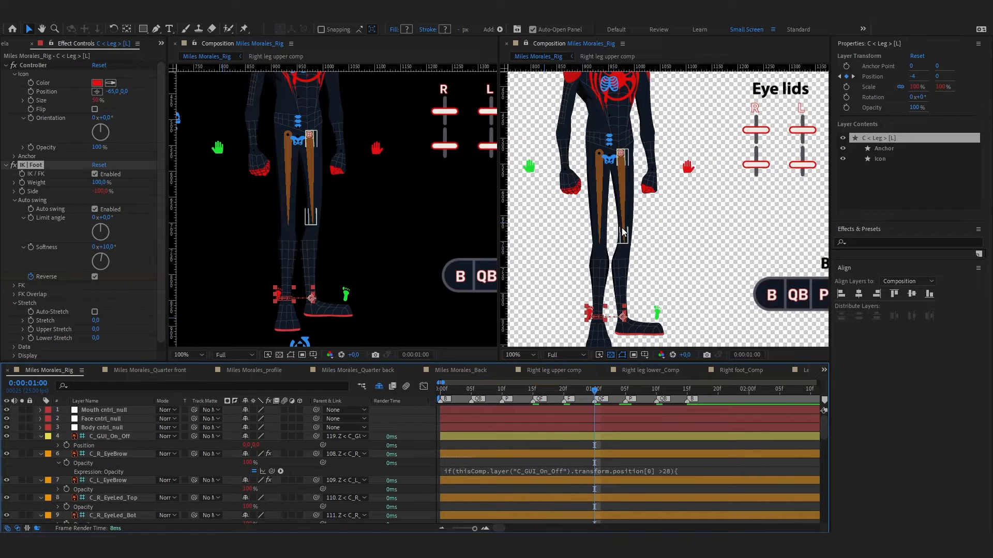
left_click(534, 391)
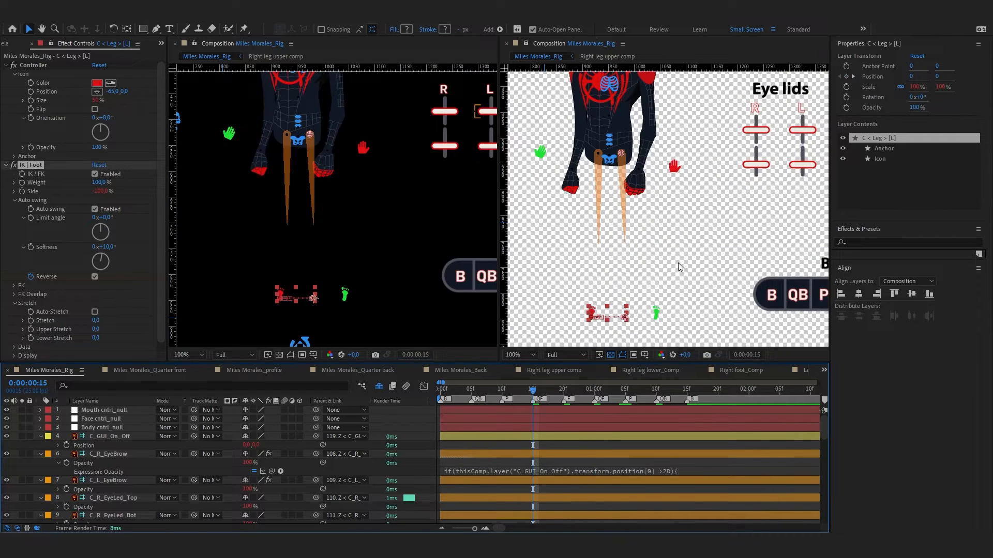
Copy all five left leg upper layers from Left leg upper_Comp and paste them into Right leg upper comp
left_click(803, 372)
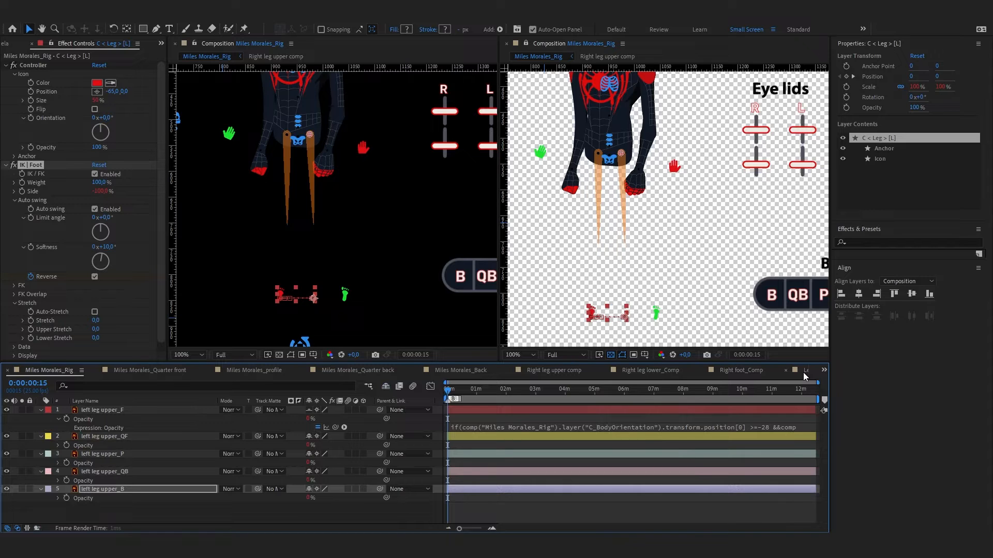
left_click(118, 410)
left_click(118, 489, "shift")
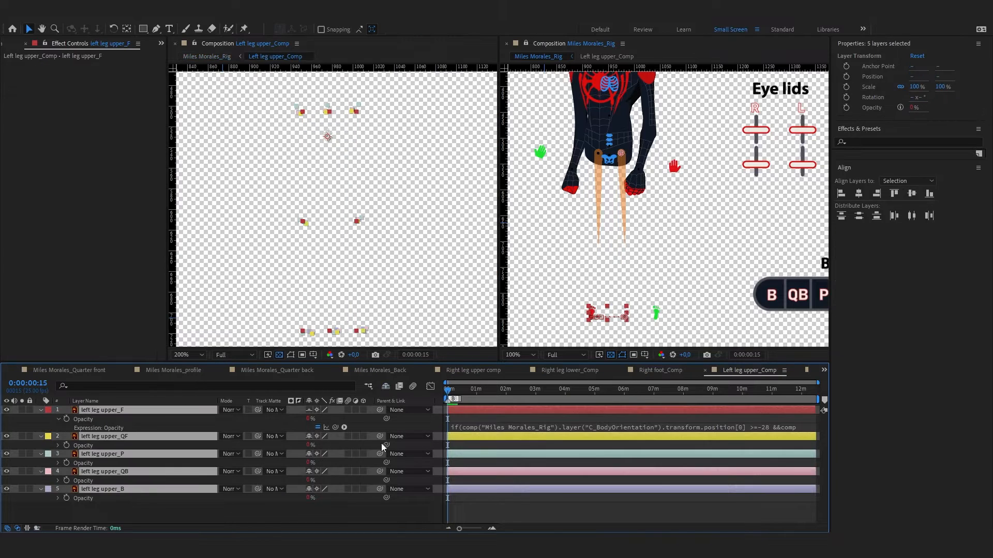
left_click(467, 373)
left_click(126, 473)
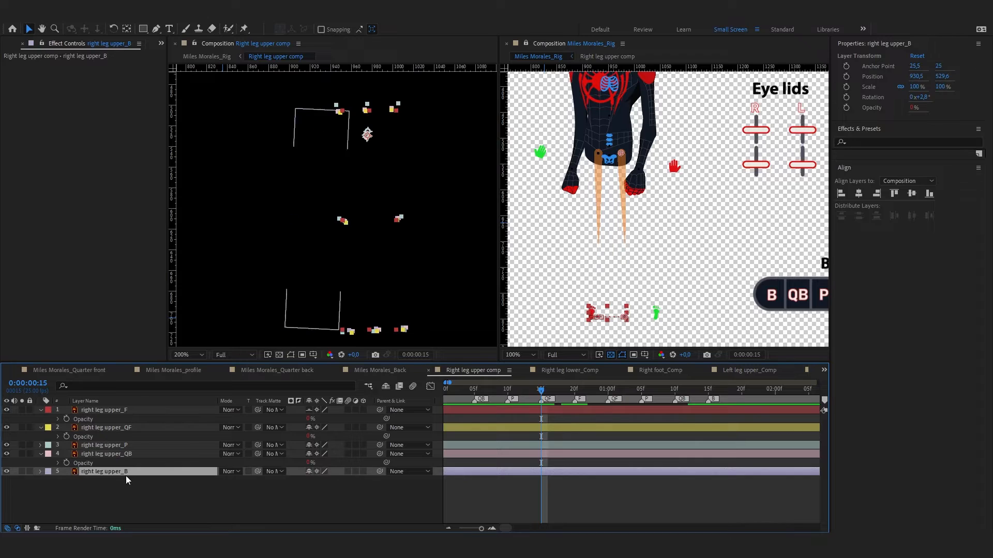
key("ctrl+v")
Reorder the layers so each pasted left leg upper layer sits directly above its matching right leg upper layer
left_click_drag(127, 514, 110, 404)
left_click(132, 455)
left_click_drag(122, 481, 124, 460)
left_click_drag(124, 499, 125, 476)
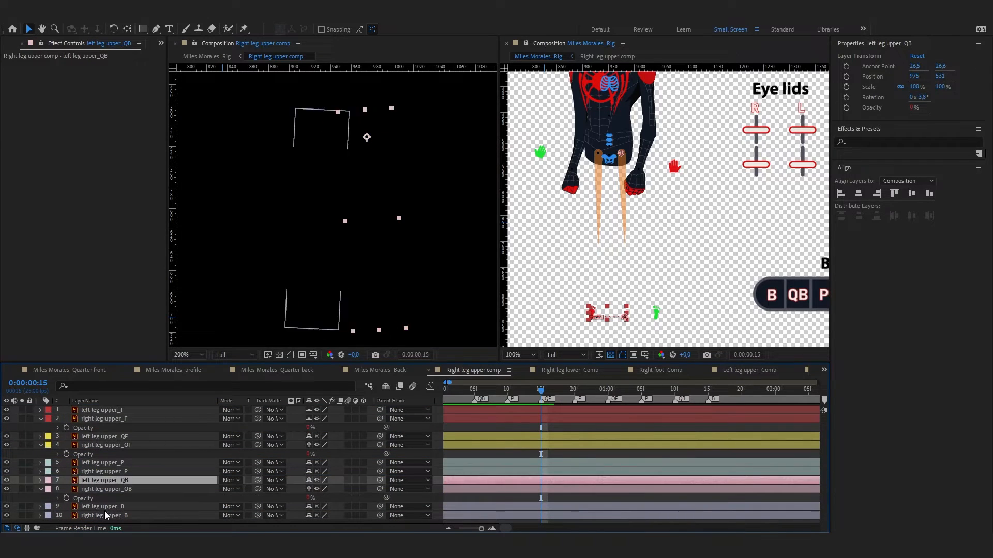
left_click_drag(105, 515, 119, 507)
Rename the pasted left leg upper_B layer as right leg upper_B 2, flip it horizontally and reveal its Opacity
key("Return")
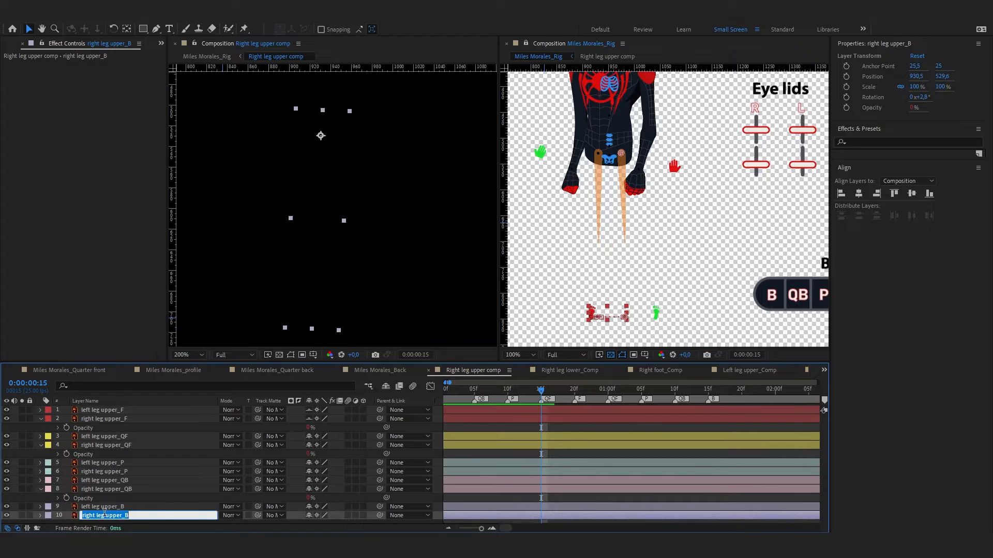
right_click(145, 507)
mouse_move(177, 231)
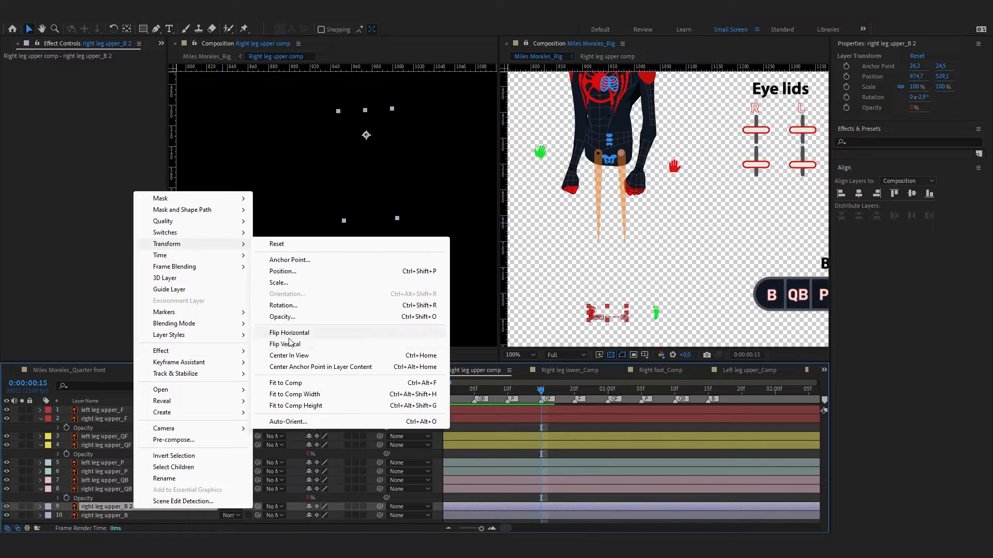
left_click(279, 326)
key("t")
right_click(108, 506)
left_click(259, 319)
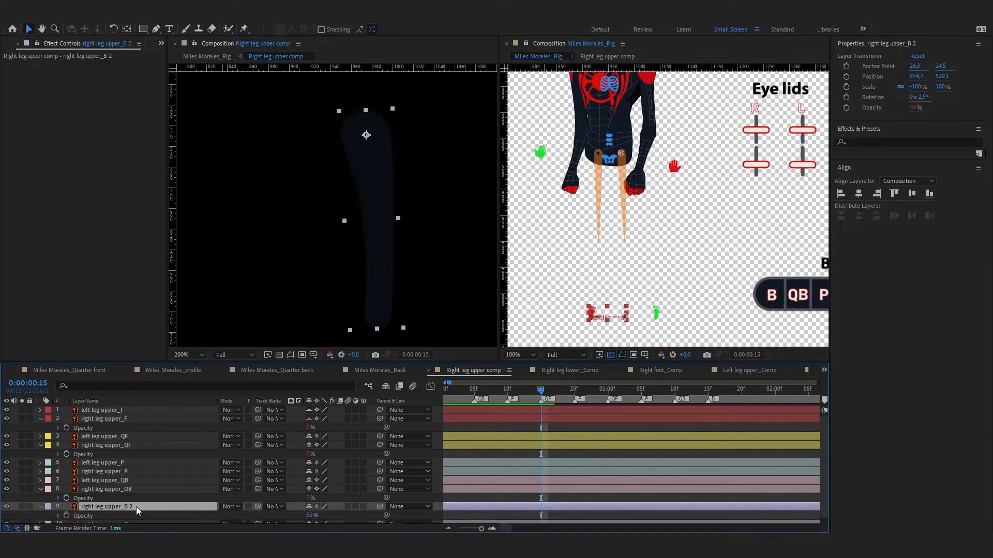
Reveal the Opacity of the layers in Right leg upper comp and disable the expressions on all ten layers
left_click(135, 410)
key("t")
key("ctrl+a")
right_click(180, 429)
mouse_move(222, 153)
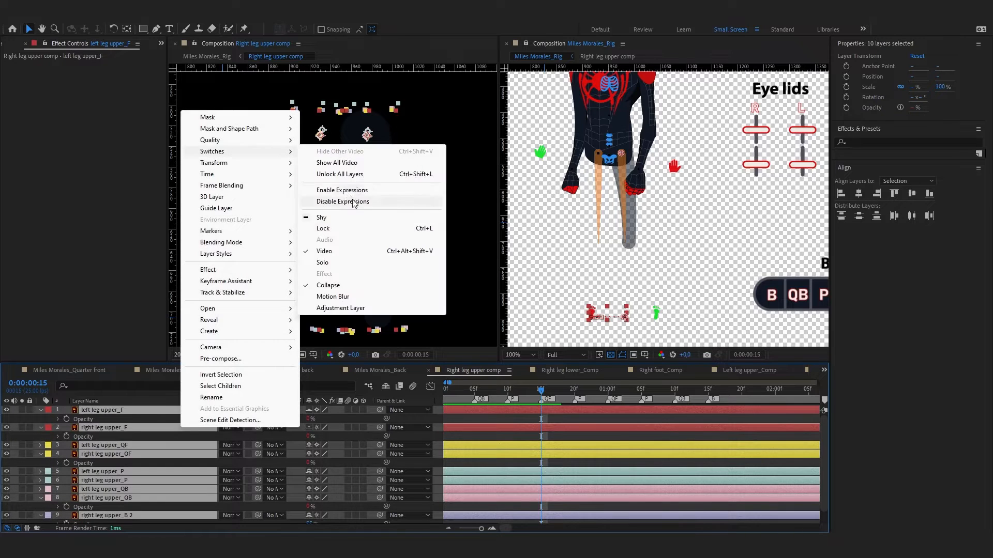
left_click(358, 202)
Solo right leg upper_B 2, move it to 975.7, 529.6 and rotate it to -1.5°
left_click(124, 463)
left_click(124, 515)
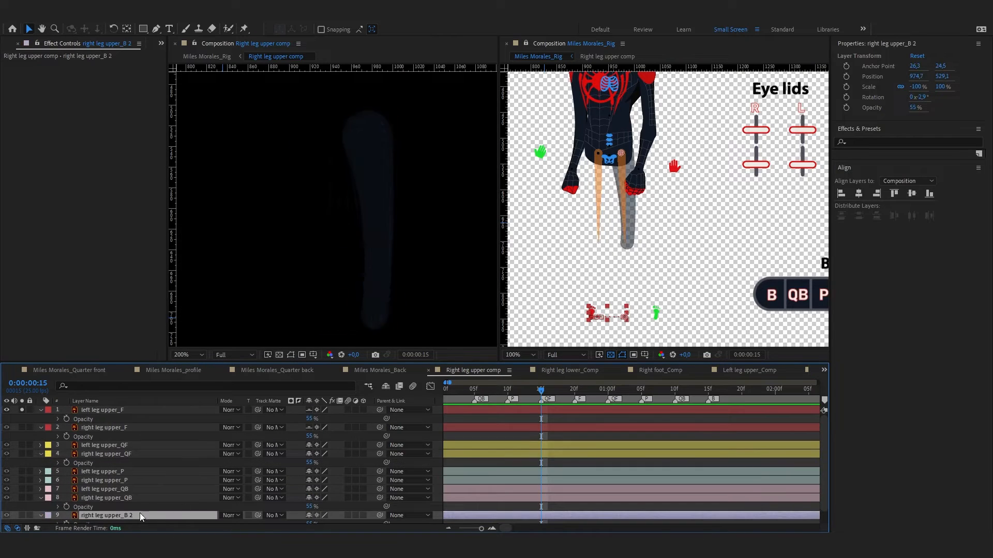
scroll(173, 518, "down", 1)
key("t")
mouse_move(377, 217)
left_mouse_down()
mouse_move(432, 217)
mouse_move(378, 222)
left_mouse_up()
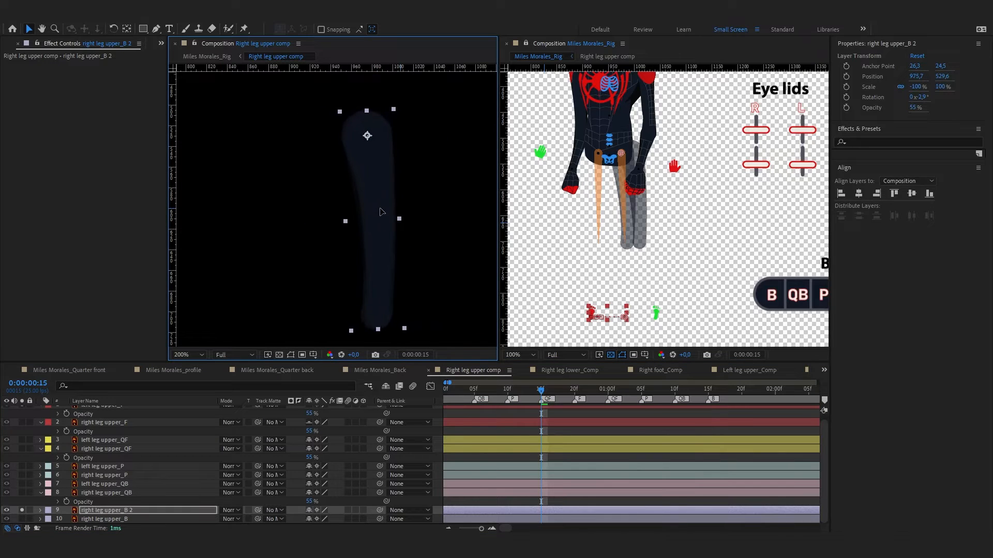
left_click_drag(387, 332, 377, 333)
scroll(639, 213, "down", 2)
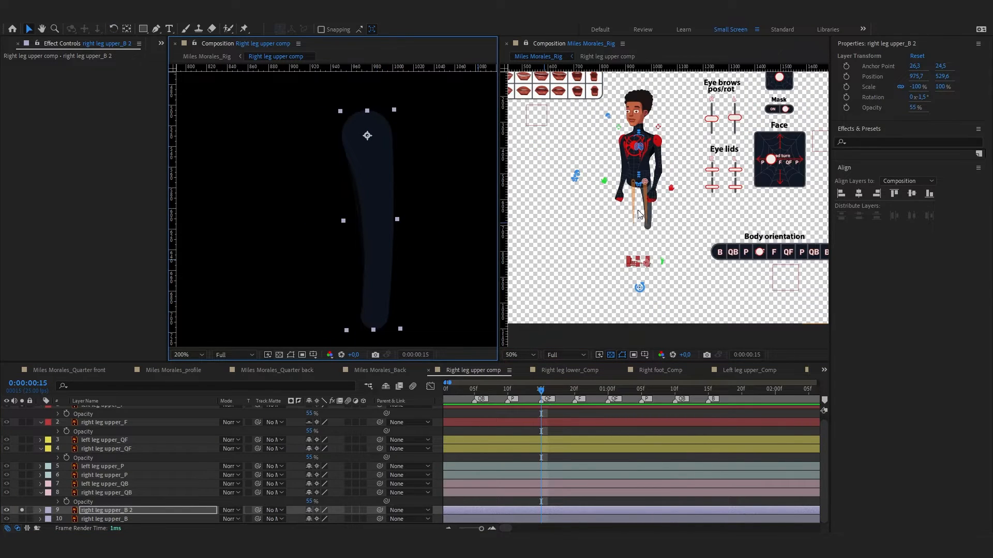
Set the scale of right leg upper_B 2 to 100, -100% and rotate the layer to -182.1°
key("s")
left_click(323, 518)
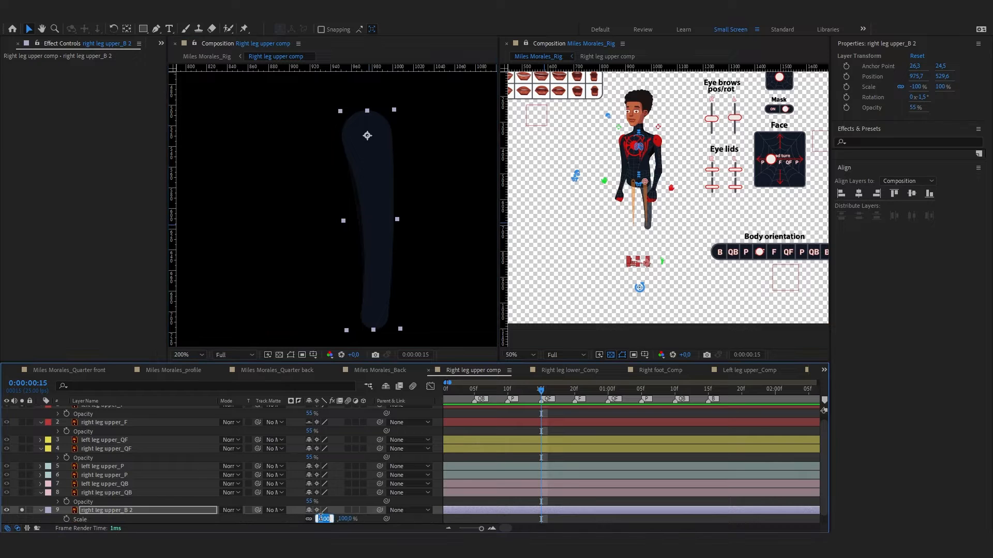
key("Tab")
type("-100")
key("Return")
key("w")
left_click_drag(409, 327, 371, 326)
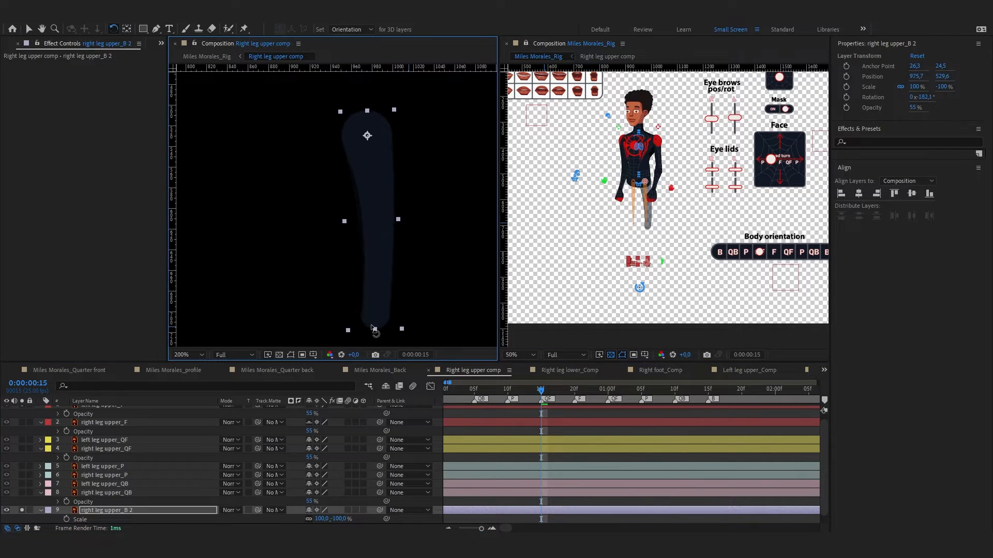
Move right leg upper_B 2 aside, set its scale to 100, 100% and rotate the layer to -1x-1°
key("v")
left_click_drag(382, 271, 308, 271)
left_click(309, 519)
left_click(335, 518)
type("100")
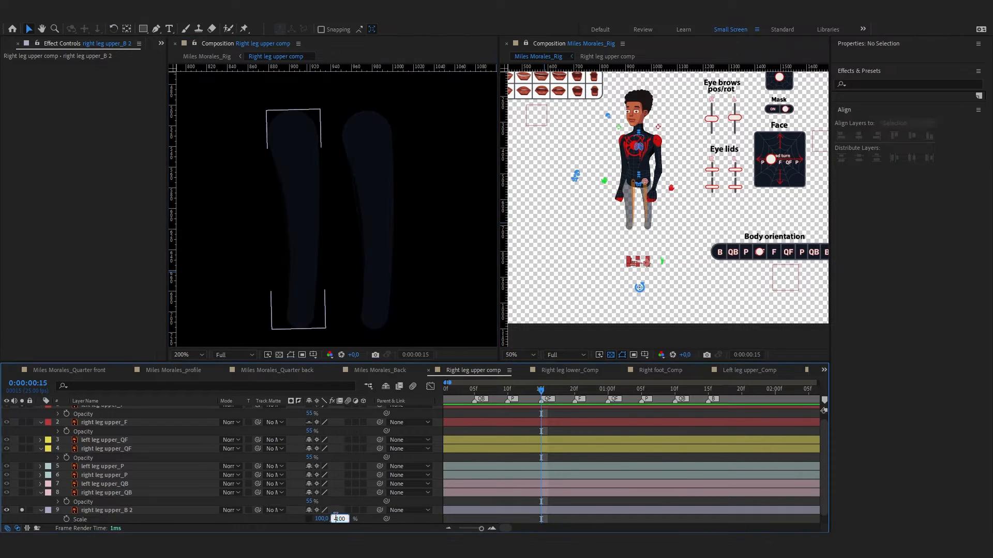
left_click(161, 511)
key("w")
left_click_drag(287, 115, 328, 327)
key("v")
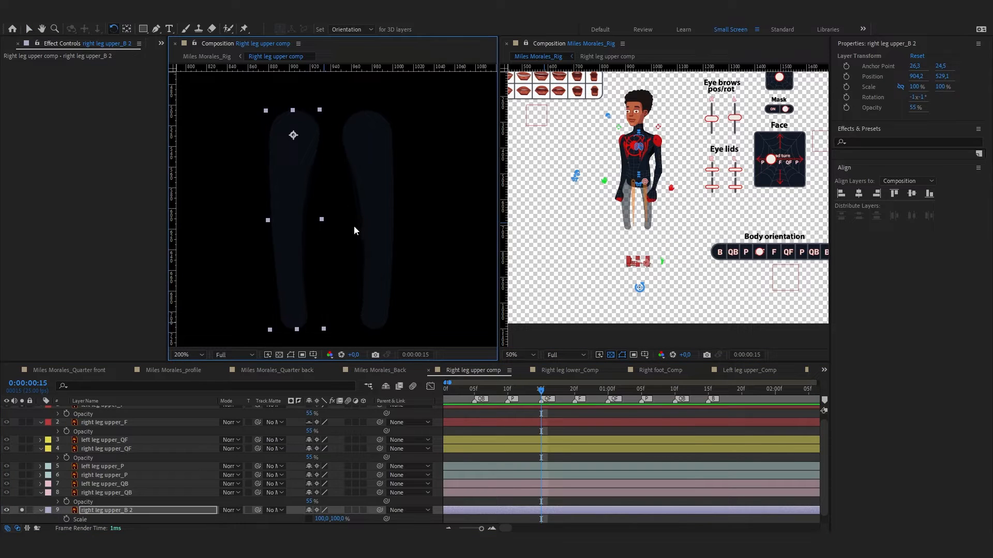
Move right leg upper_B 2 back to the original hip position, fine-tune its rotation and save the project
left_click_drag(292, 200, 365, 200)
key("w")
left_click_drag(368, 327, 375, 328)
key("v")
key("ctrl+s")
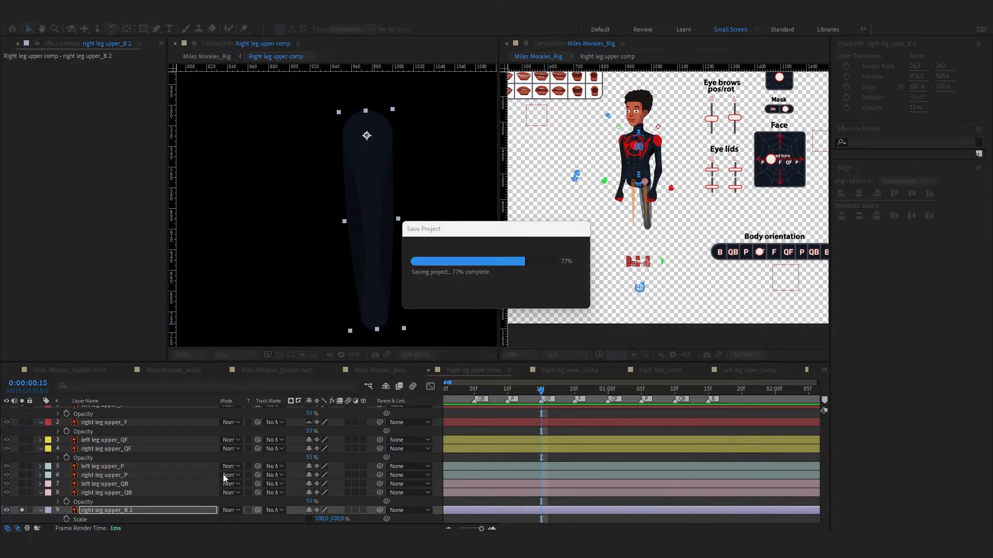
Solo left leg upper_QB instead of right leg upper_B 2 and rename it right leg upper_QB 2
left_click(24, 511)
left_click(22, 485)
left_click(115, 492)
key("Return")
key("ctrl+c")
left_click(143, 483)
key("Return")
key("ctrl+v")
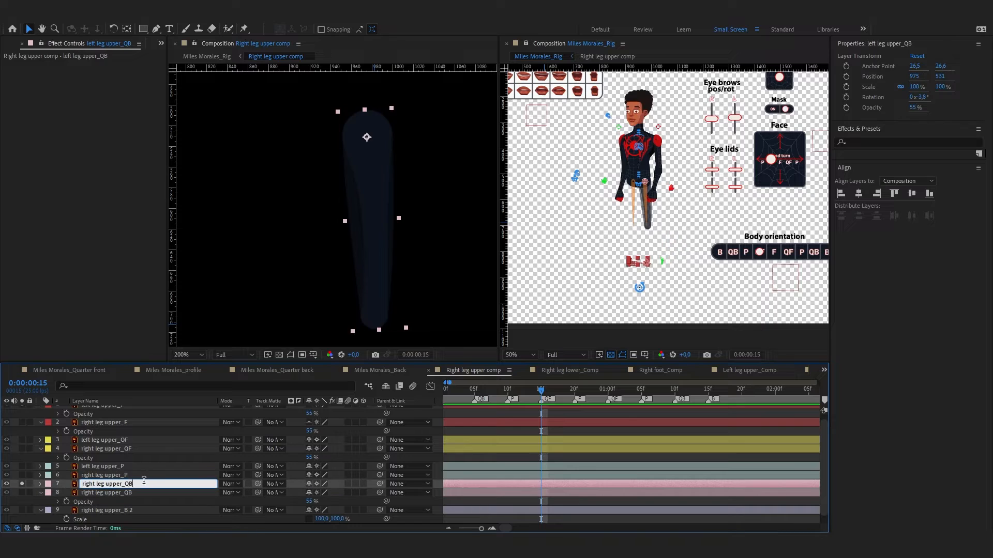
left_click(121, 484)
Try moving right leg upper_QB 2 aside to compare the leg shapes at frames 15 and 5, undoing each move
left_click_drag(383, 279, 314, 277)
key("ctrl+z")
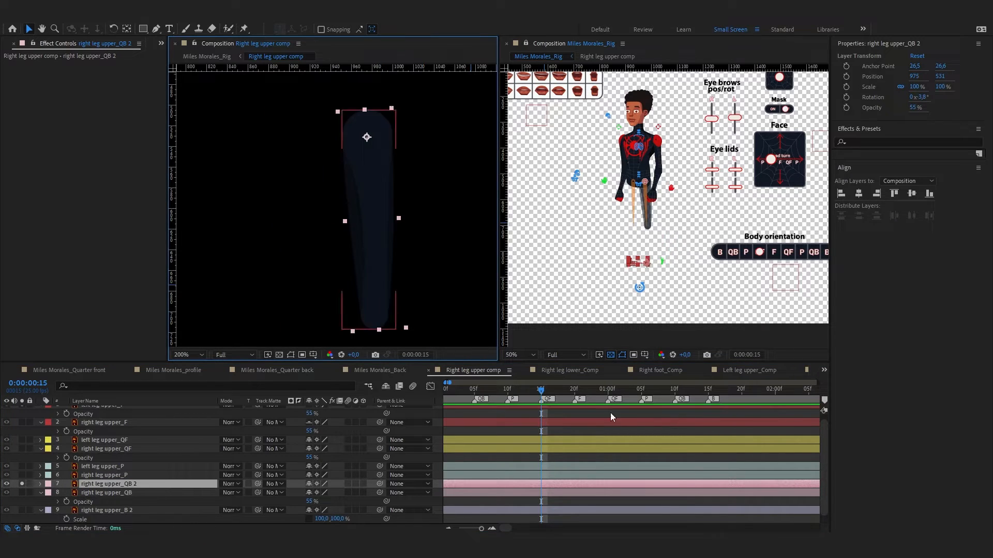
left_click(479, 397)
key("t")
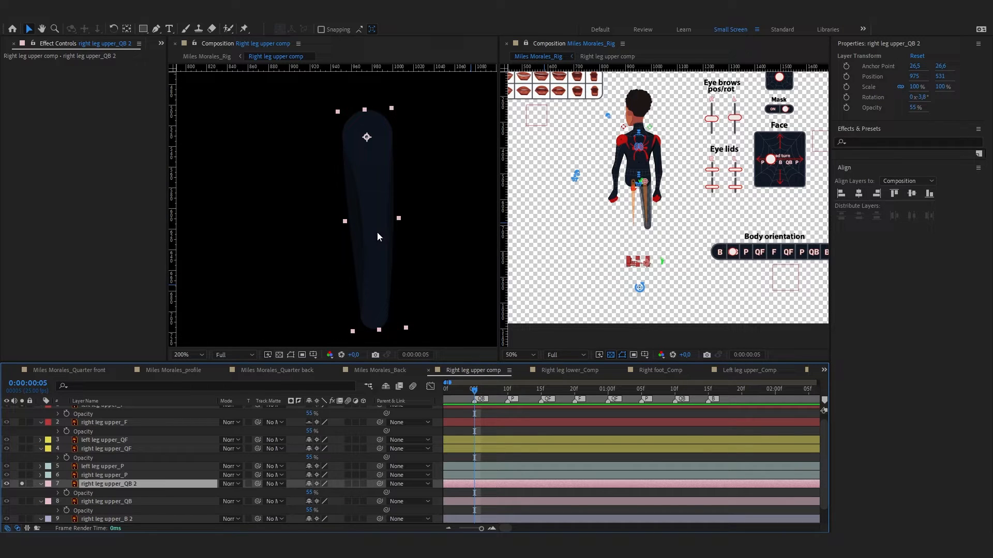
left_click_drag(375, 249, 355, 247)
key("ctrl+z")
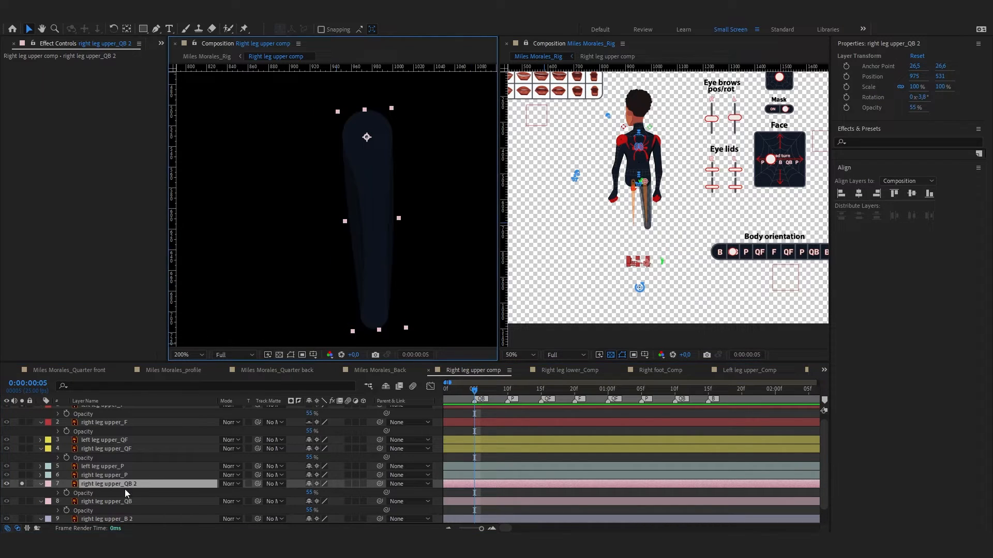
key("s")
left_click_drag(375, 282, 454, 282)
key("ctrl+z")
Open Left leg upper_Comp and disable the Opacity expression of left leg upper_F
left_click(63, 373)
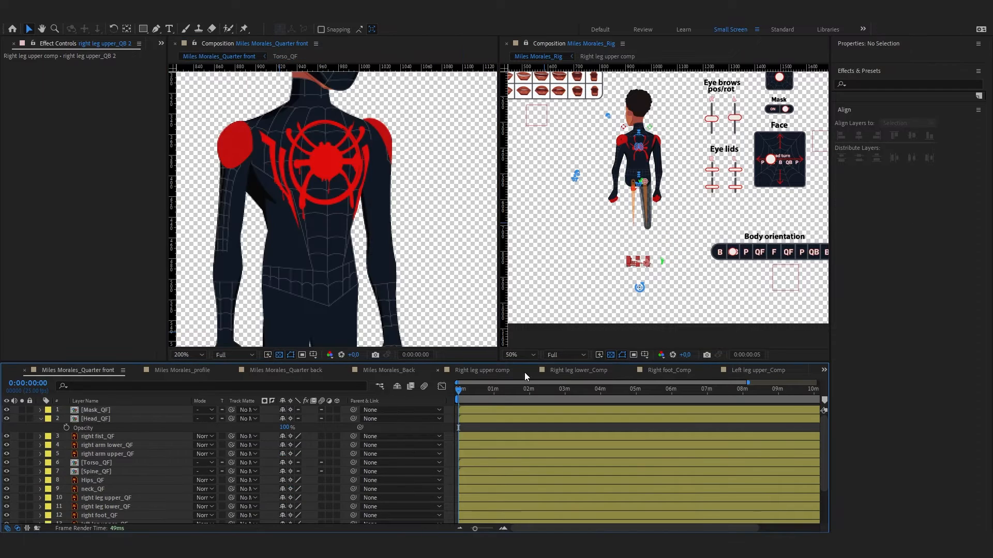
left_click(758, 370)
left_click(825, 370)
left_click(858, 384)
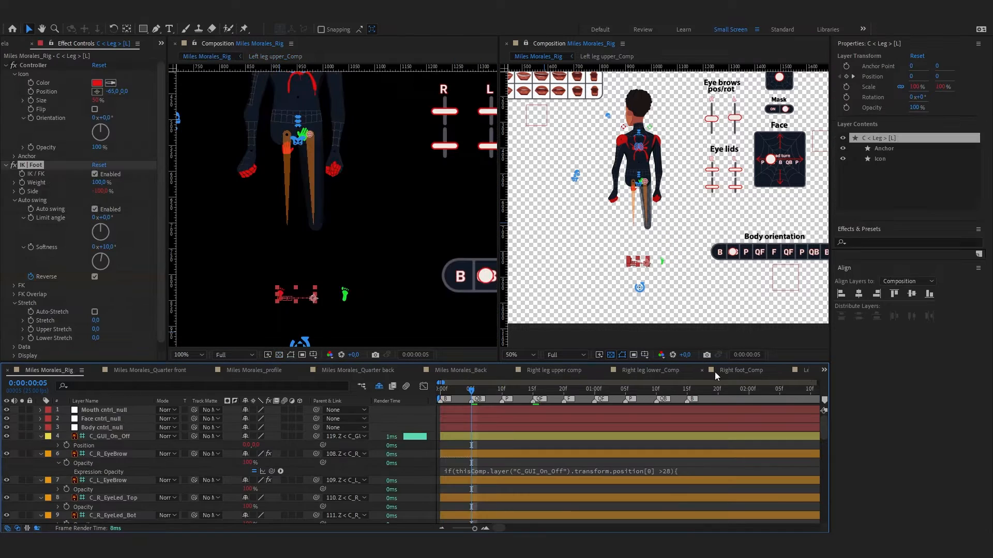
left_click(562, 371)
scroll(133, 435, "up", 1)
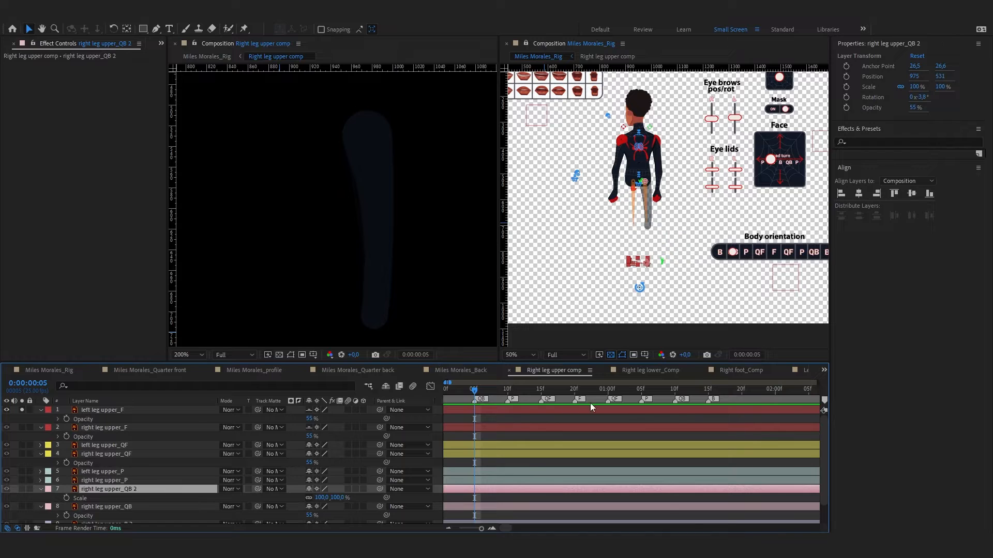
left_click(650, 371)
left_click(809, 371)
left_click(83, 420)
left_click(318, 427)
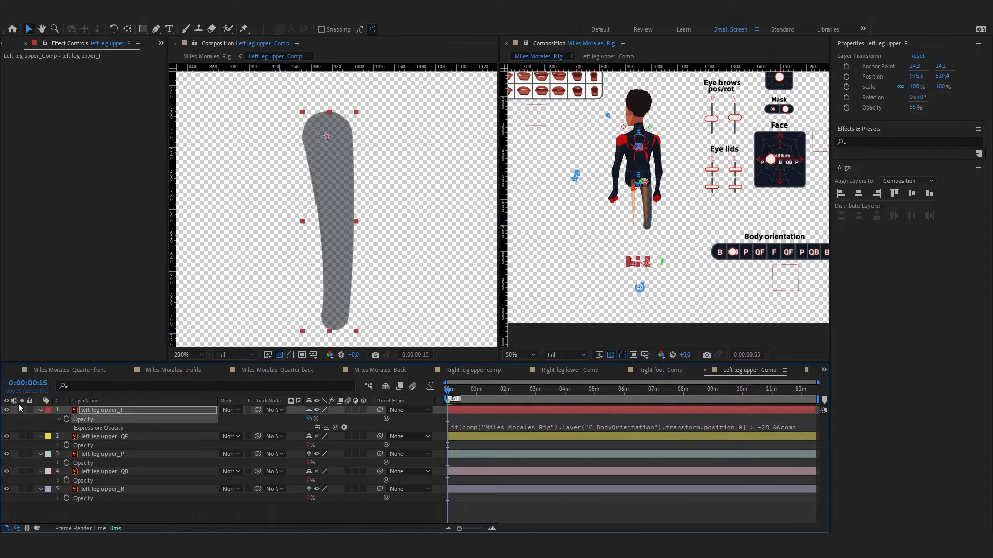
Reopen Left leg upper_Comp from the project and place it directly after Right foot_Comp in the open compositions
left_click(66, 370)
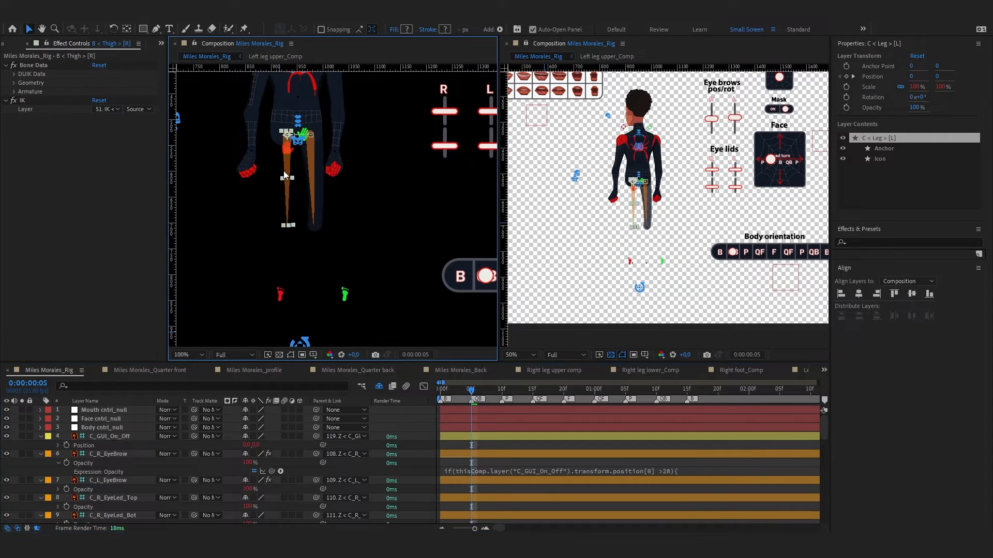
left_click(554, 370)
left_click(801, 371)
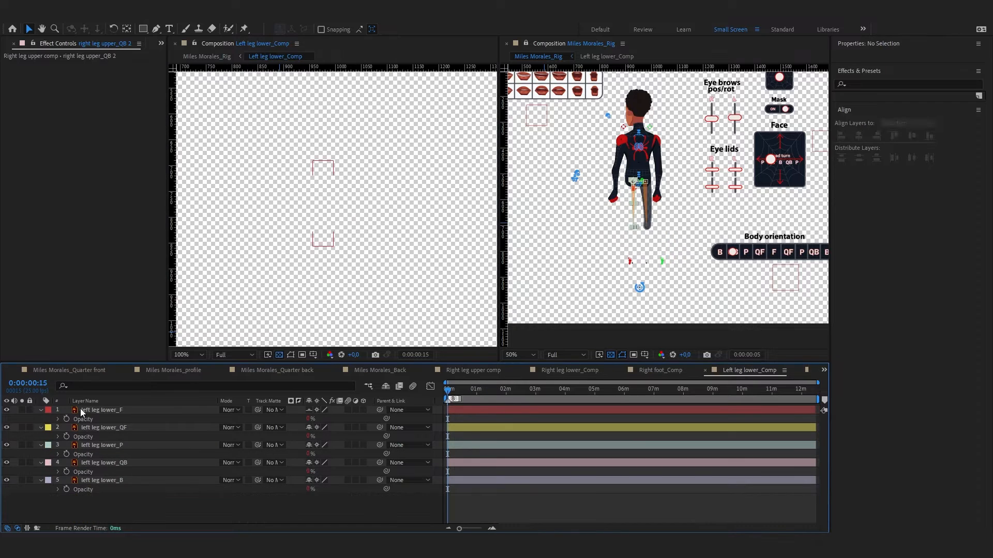
left_click(823, 370)
left_click(879, 378)
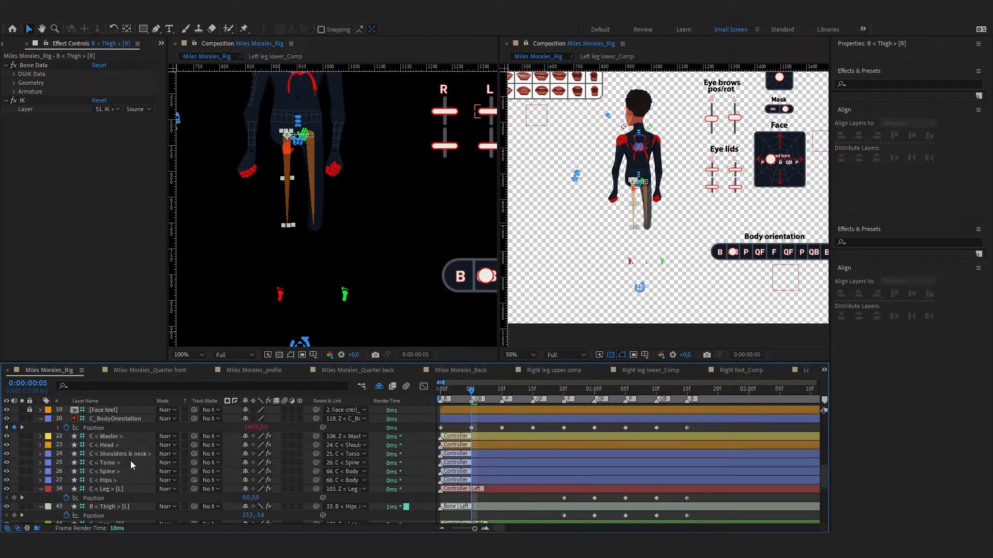
left_click(4, 45)
scroll(60, 294, "up", 1)
left_click(73, 275)
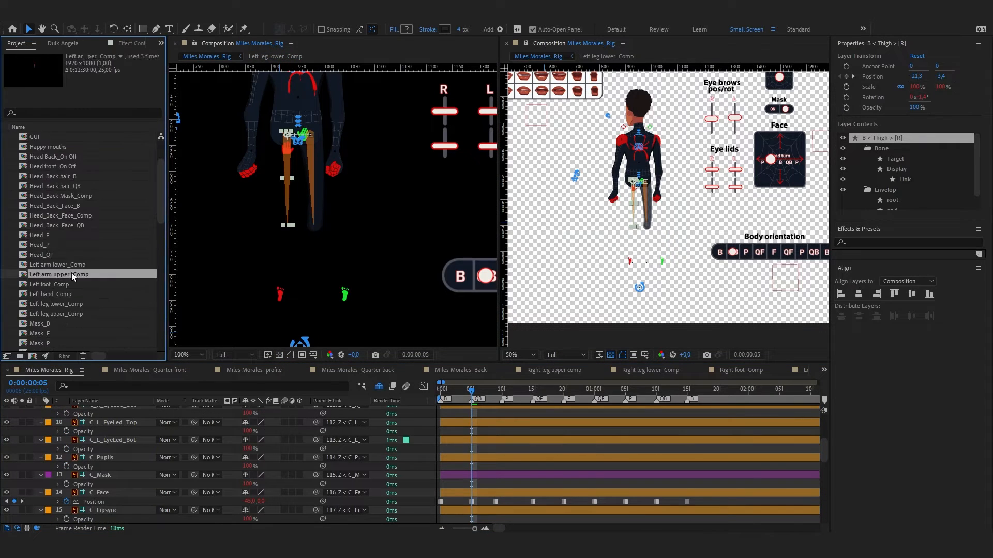
double_click(64, 314)
left_click_drag(764, 375, 515, 401)
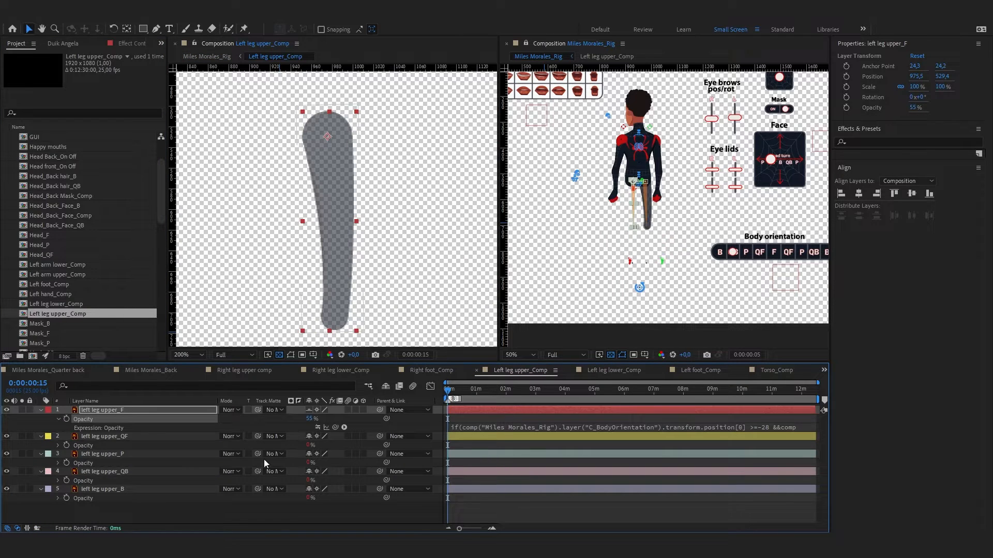
Unsolo left leg upper_F in Right leg upper comp and check both legs at frame 15 in Miles Morales_Rig
left_click(124, 411)
scroll(628, 218, "up", 2)
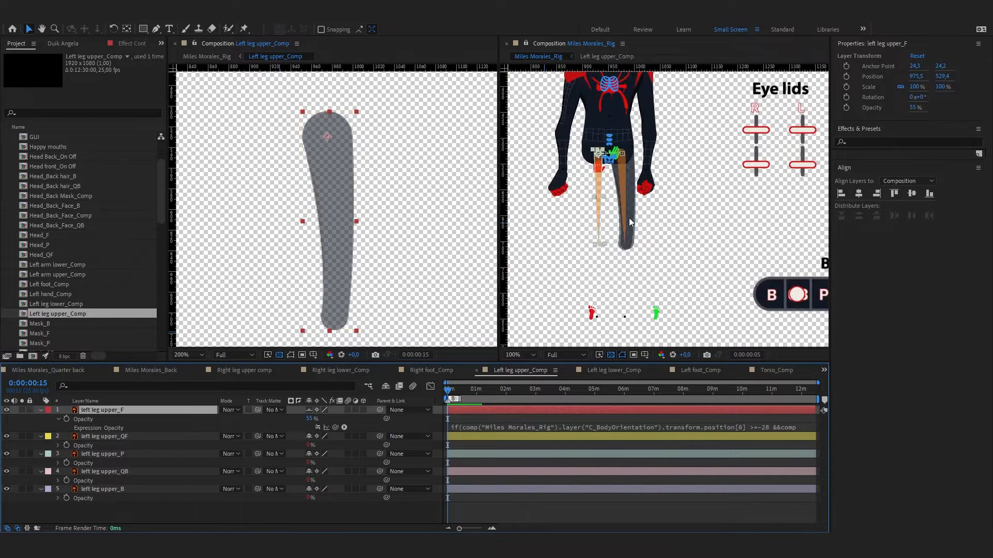
left_click(595, 187)
left_click(250, 373)
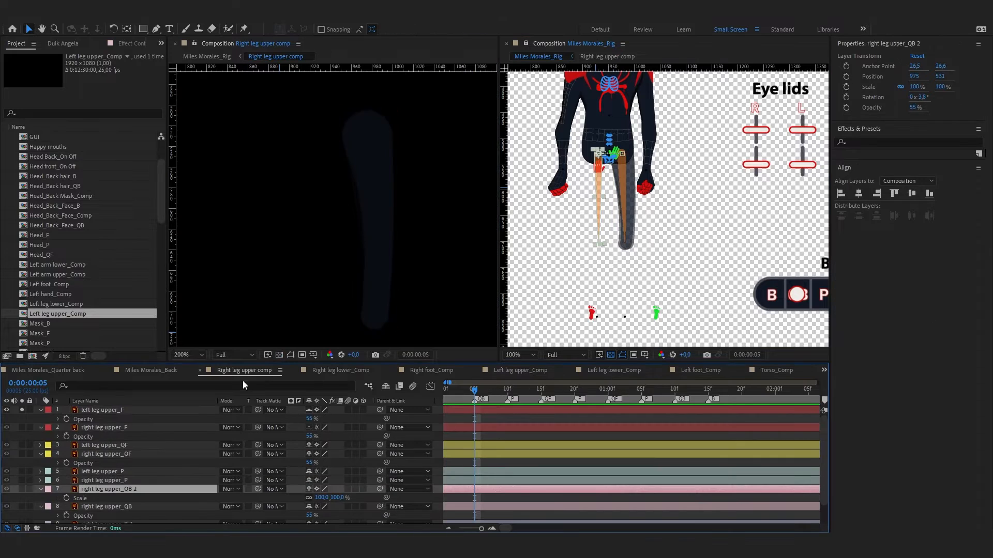
left_click(122, 413)
left_click(823, 370)
left_click(864, 382)
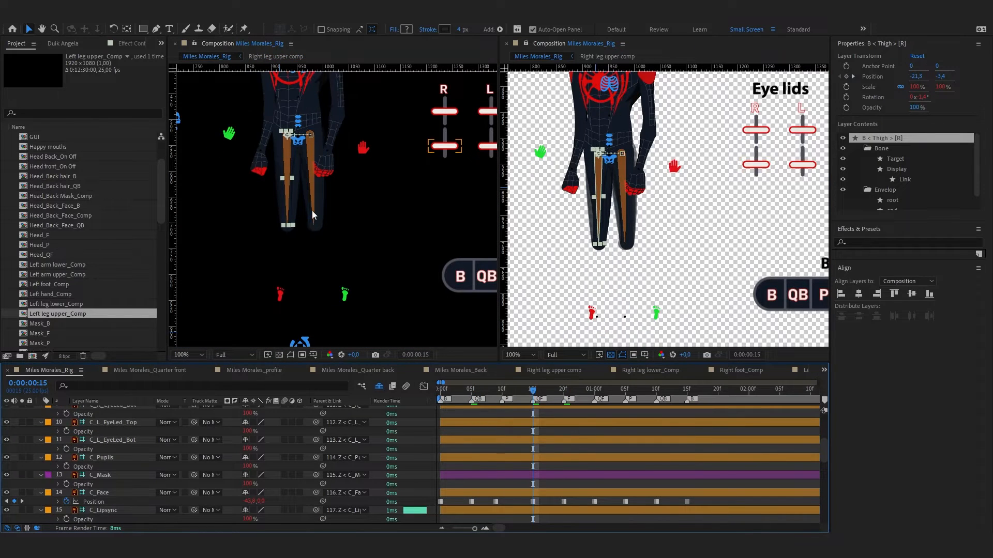
In Right leg upper comp, hide left leg upper_F, left leg upper_QF, left leg upper_P and right leg upper_QB 2
left_click(556, 371)
left_click(7, 410)
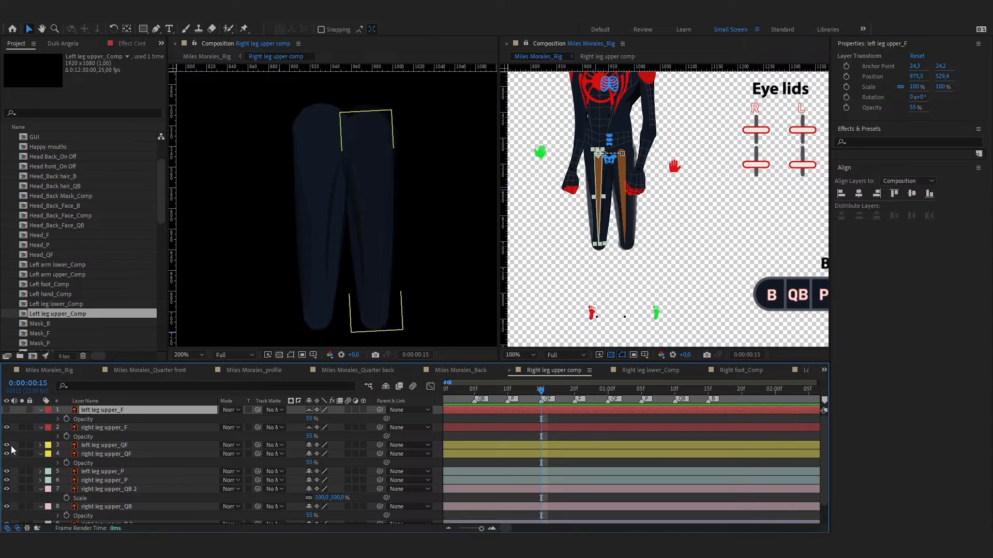
left_click(366, 287)
left_click(326, 297)
left_click(155, 454)
left_click(100, 446)
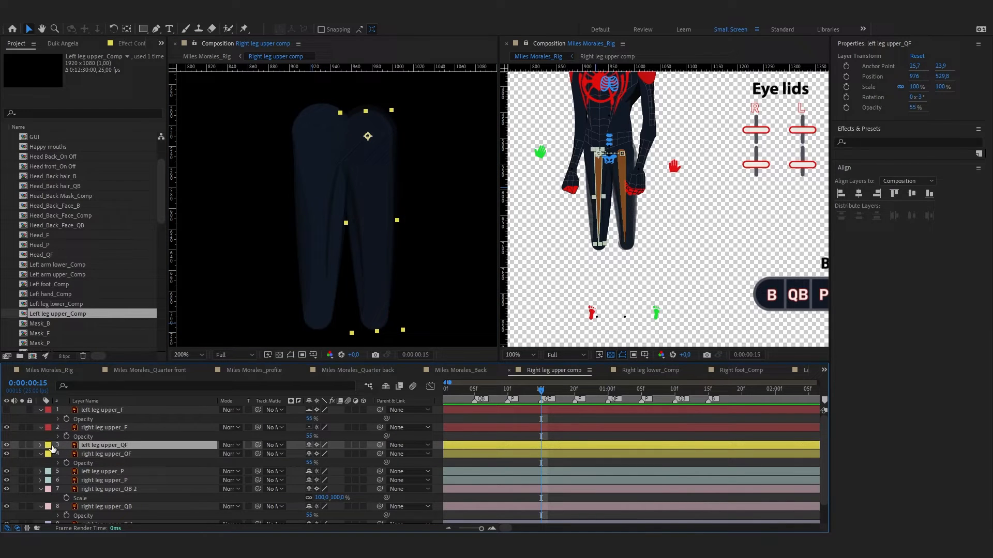
left_click(7, 445)
scroll(78, 440, "down", 1)
scroll(109, 439, "up", 1)
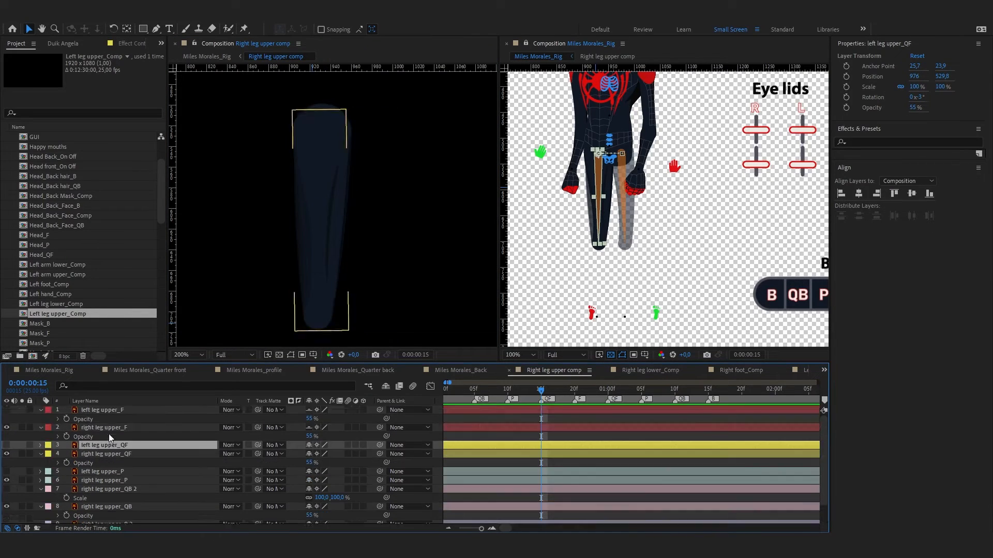
Hide every layer in Right leg upper comp except right leg upper_F
key("ctrl+a")
left_click(7, 428)
left_click(8, 420)
left_click(7, 410)
left_click(376, 290)
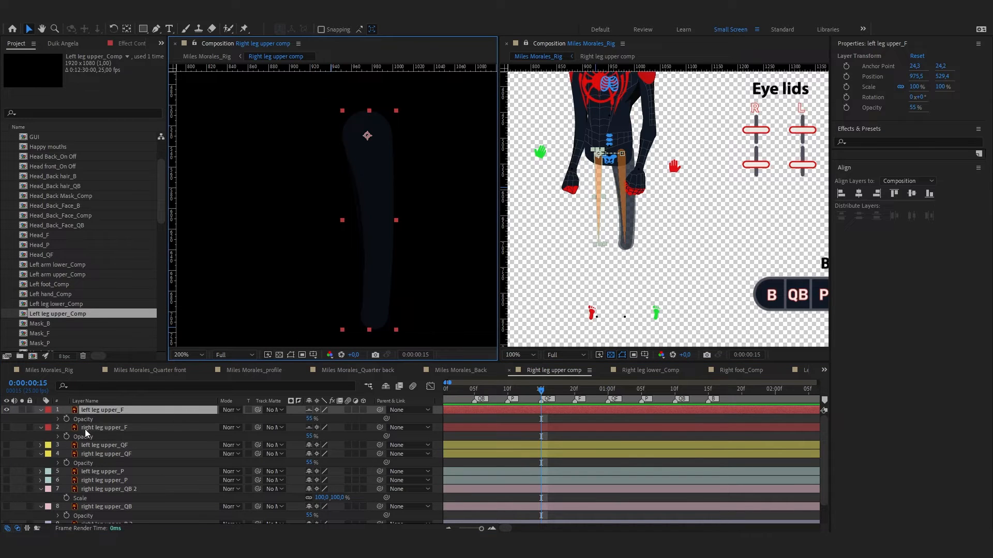
left_click(86, 430)
left_click(8, 419)
left_click(7, 410)
left_click(7, 427)
At frame 15 in Miles Morales_Rig, move B < Thigh > [L] to 20.5, -3.6 and B < Thigh > [R] to -19.3, -3.4
left_click(797, 370)
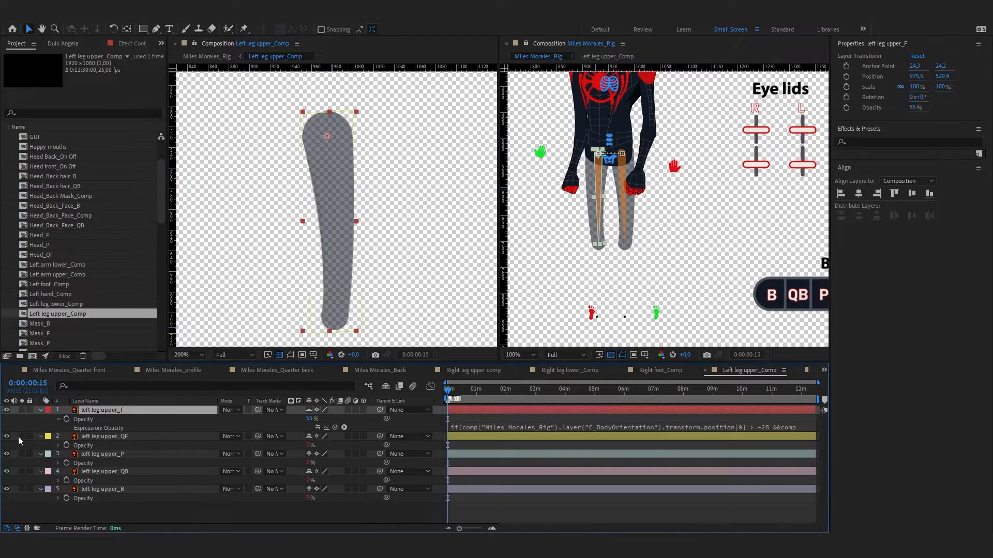
left_click(824, 370)
left_click(859, 383)
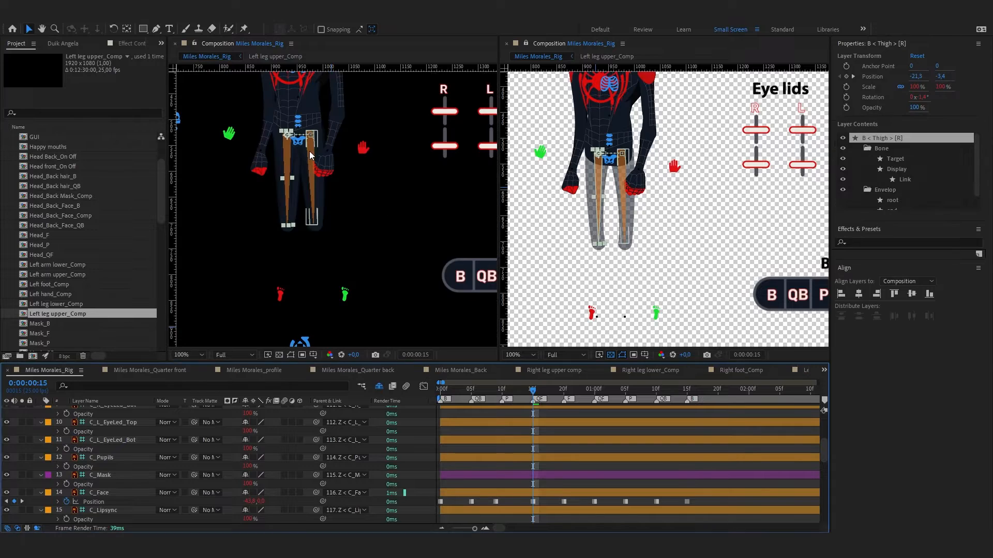
left_click(310, 152)
left_click(287, 155)
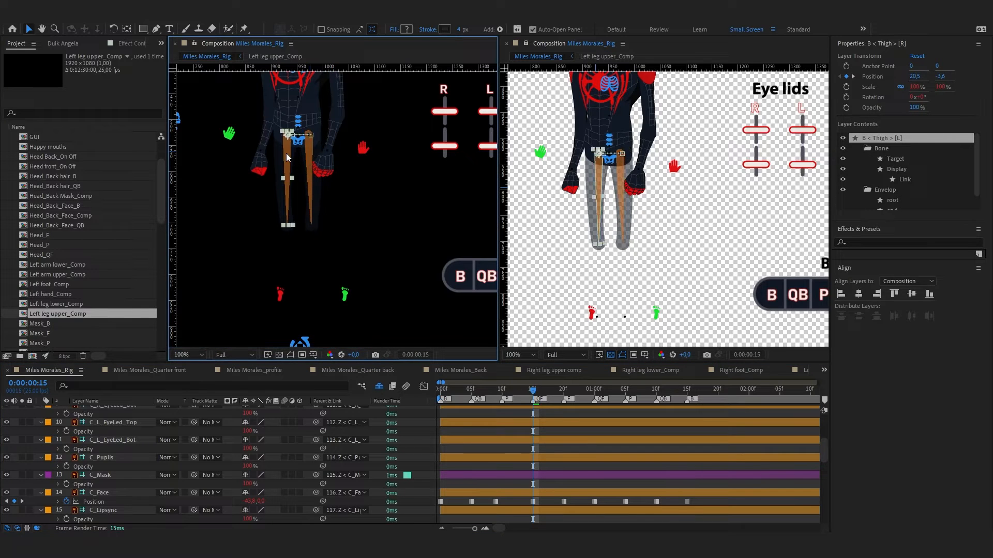
At frame 10, set the position of B < Thigh > [R] to 7.7, -3.4 and shift B < Thigh > [L] inward horizontally
left_click(502, 392)
scroll(533, 476, "down", 1)
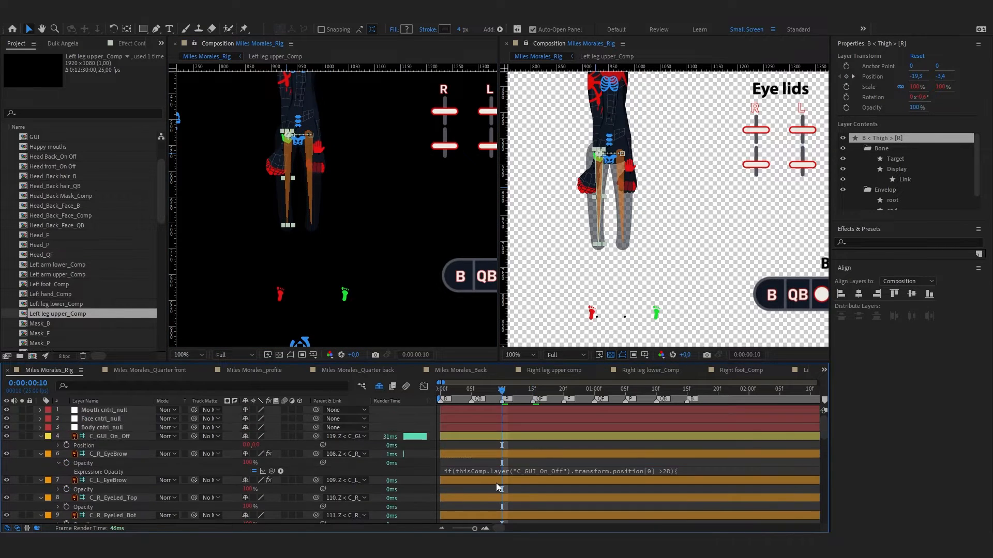
scroll(495, 480, "down", 5)
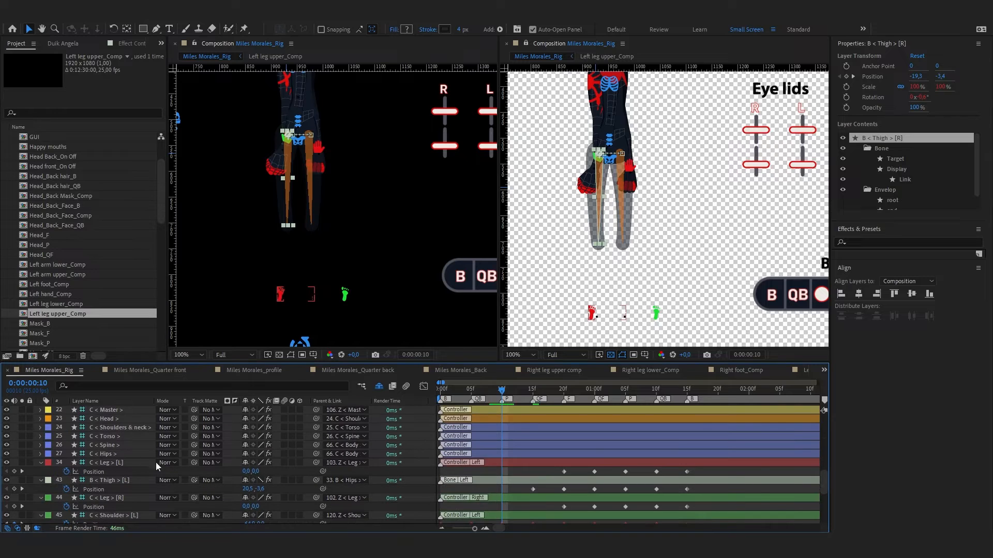
scroll(113, 470, "down", 1)
left_click(111, 473)
scroll(114, 481, "down", 1)
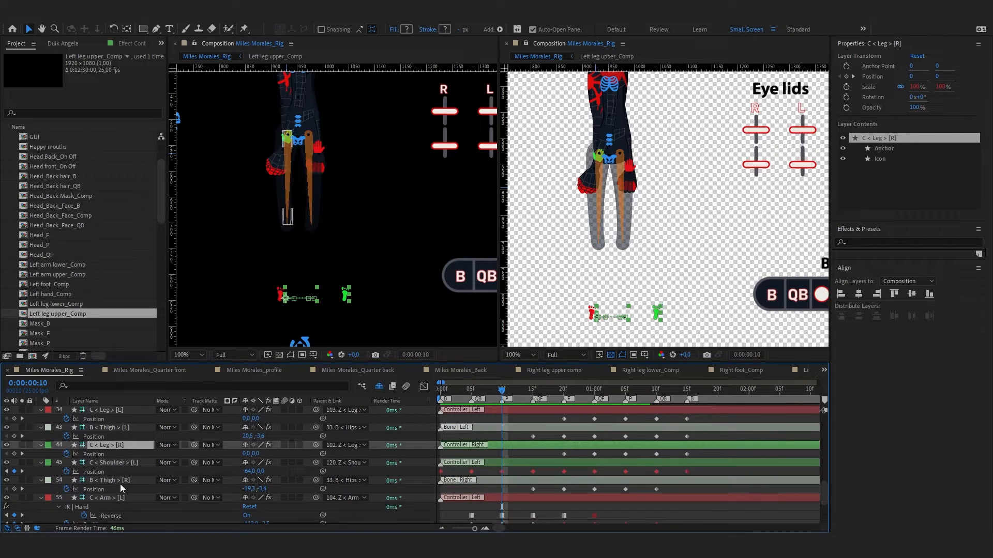
left_click(120, 482)
left_click_drag(247, 489, 260, 484)
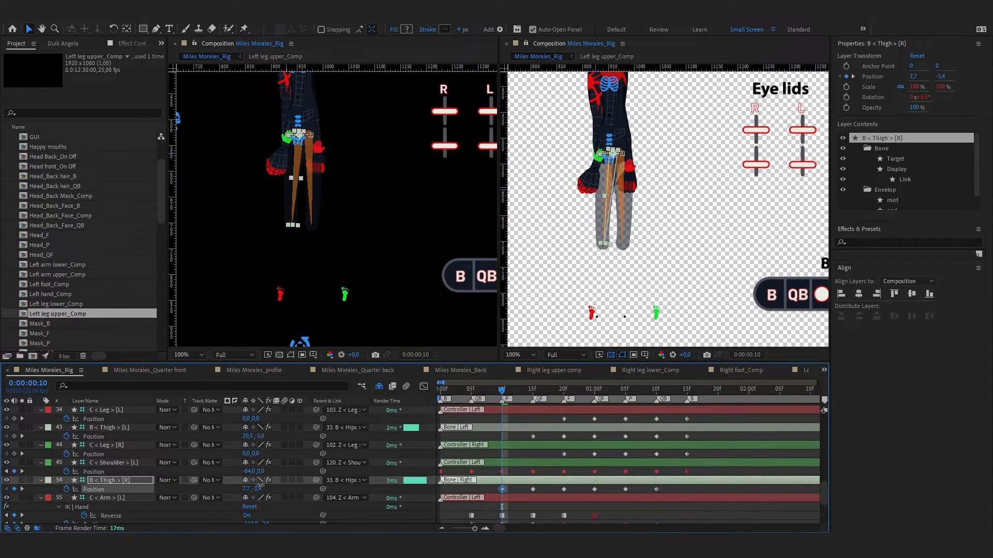
left_click_drag(250, 437, 228, 438)
At frame 5, set B < Thigh > [L] to -28.5, -3.6 and move the C < Leg > [R] controller to 16, 0
left_click(471, 395)
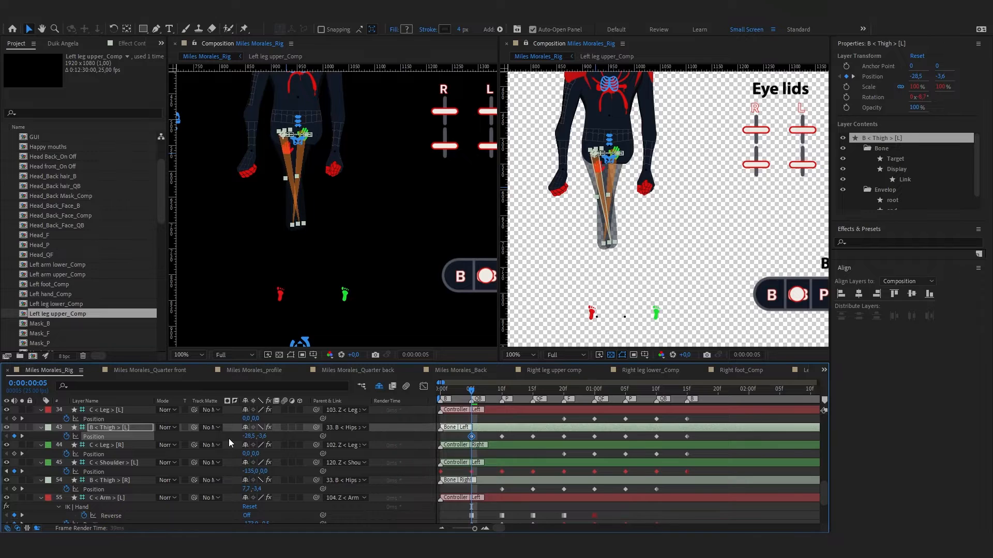
left_click(344, 296)
key("k")
key("j")
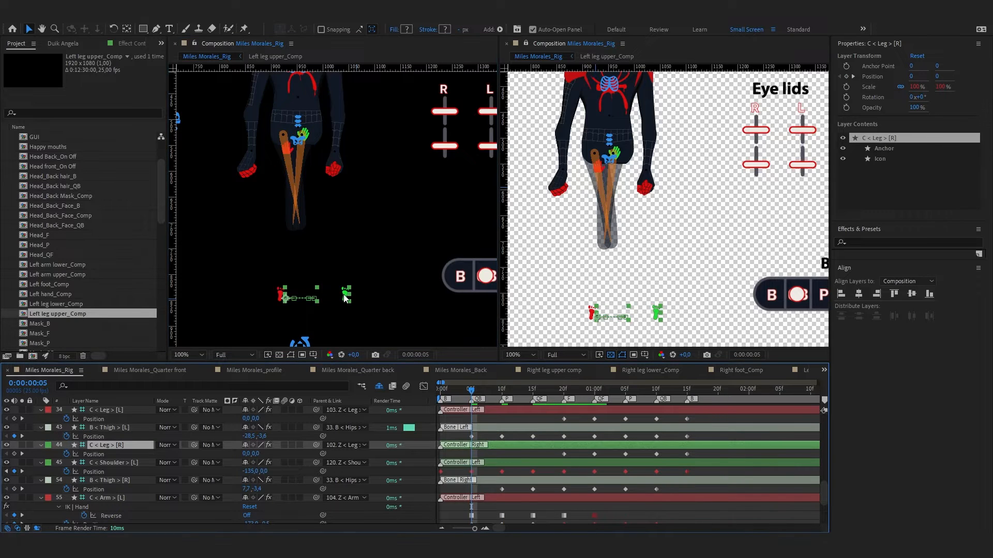
mouse_move(348, 297)
left_mouse_down()
mouse_move(292, 298)
mouse_move(362, 298)
left_mouse_up()
left_click(335, 345)
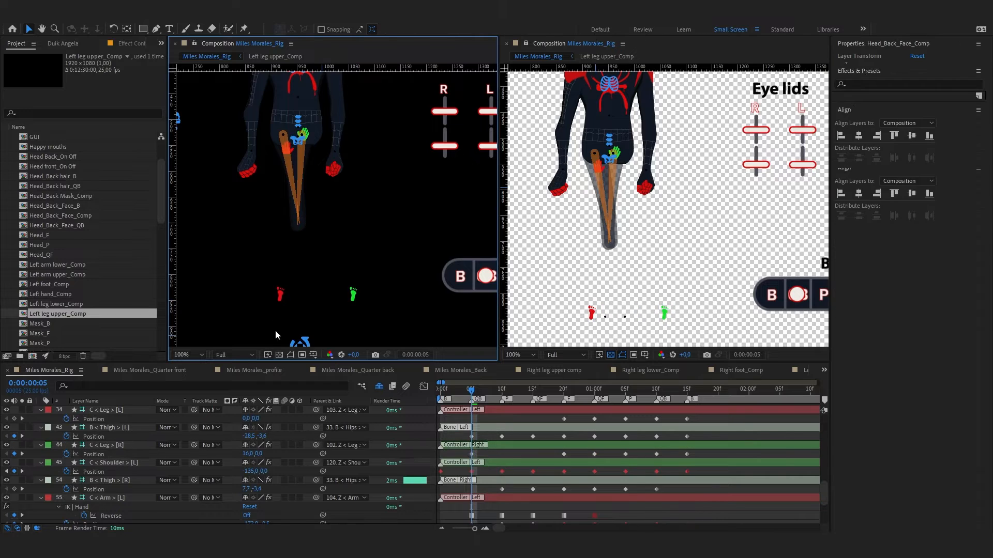
Move the C < Leg > [L] controller to -64, 0 and C < Leg > [R] to 39, 0 at frame 5
left_click(280, 295)
left_click_drag(287, 297, 248, 295)
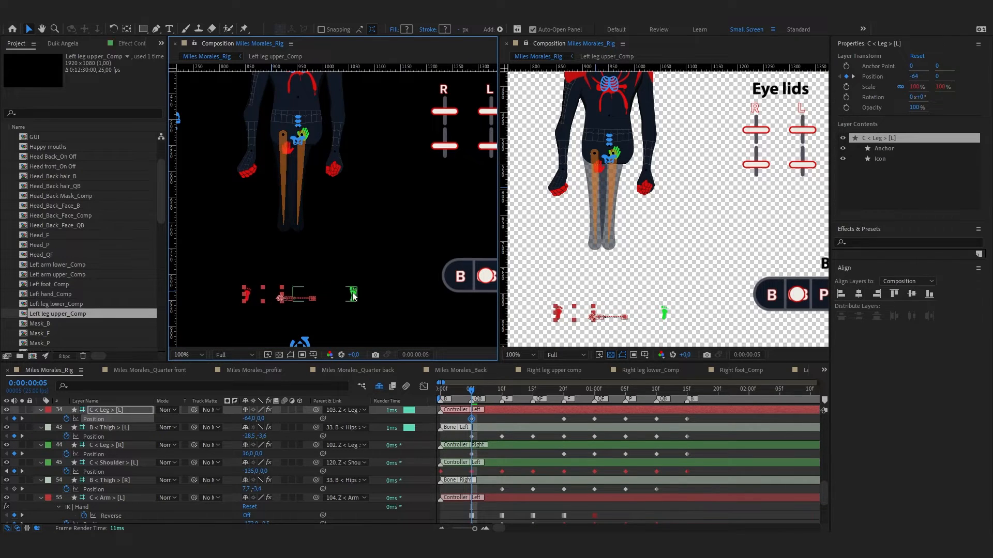
left_click_drag(353, 296, 365, 296)
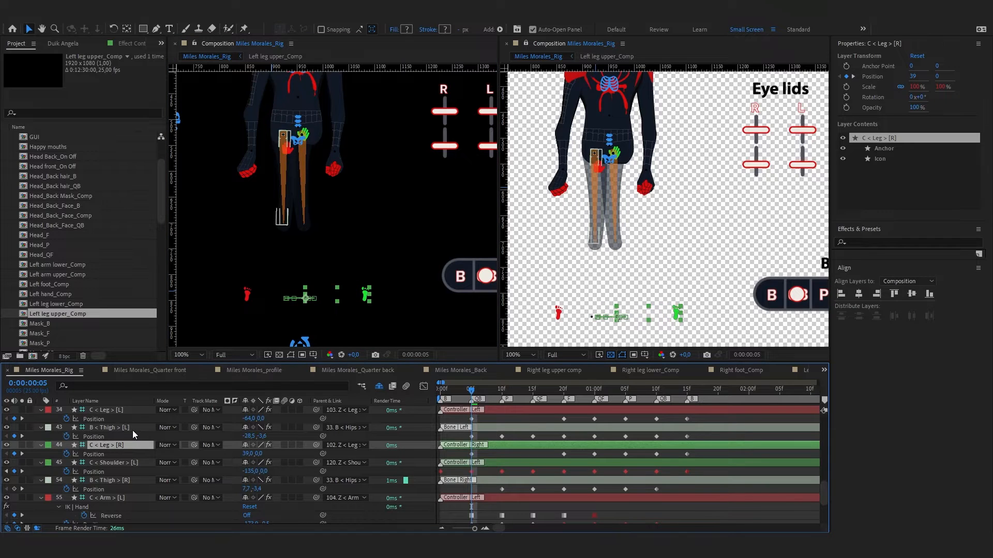
At frame 0, set the position of B < Thigh > [R] to 23.2, -3.4 and B < Thigh > [L] to -22.9, -3.6
left_click(133, 436)
left_click(109, 480)
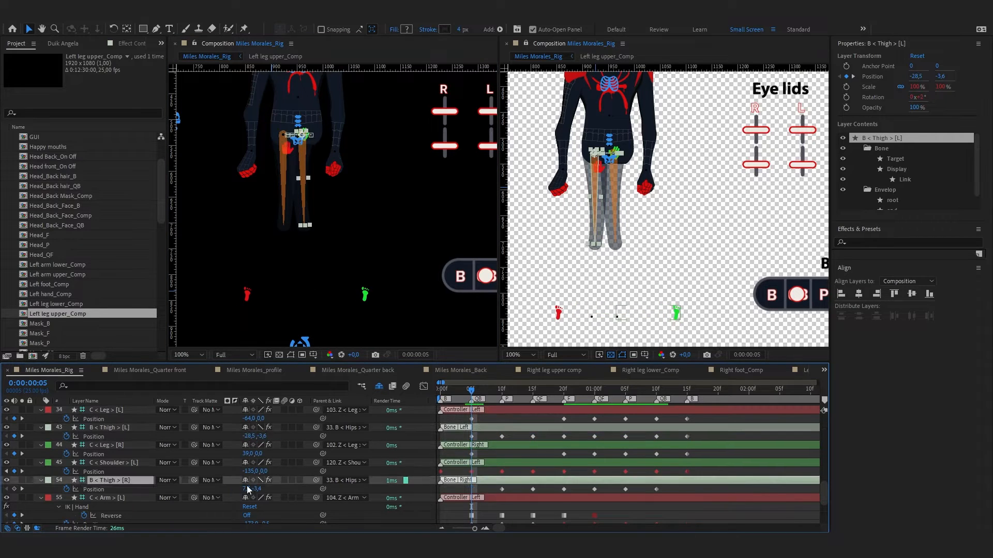
left_click_drag(247, 489, 251, 489)
left_click(471, 489)
left_click(442, 394)
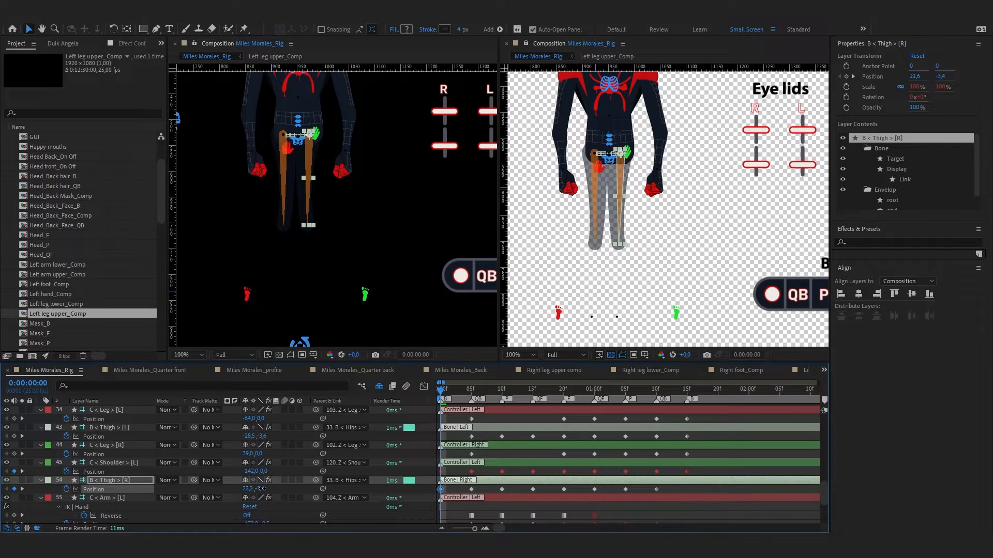
left_click(258, 435)
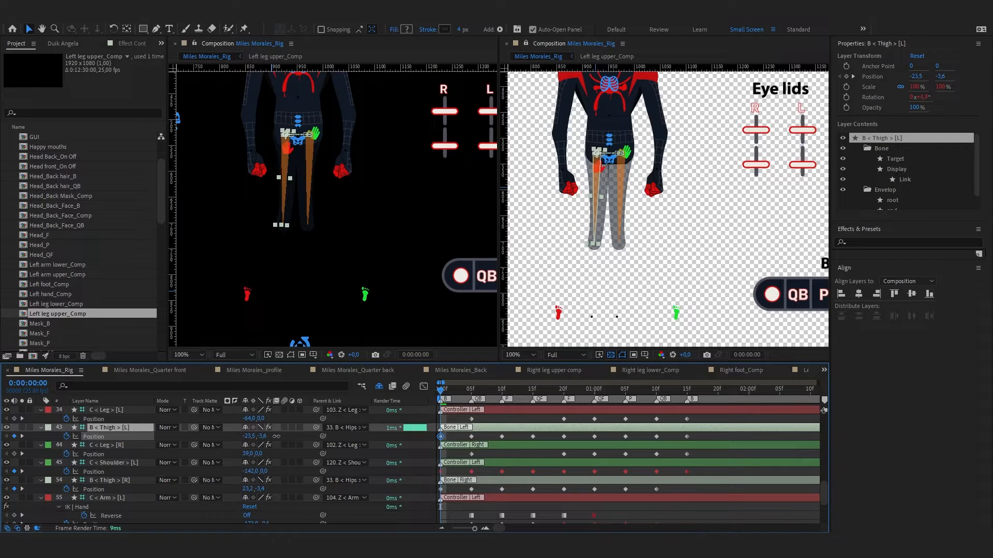
key("ctrl+z")
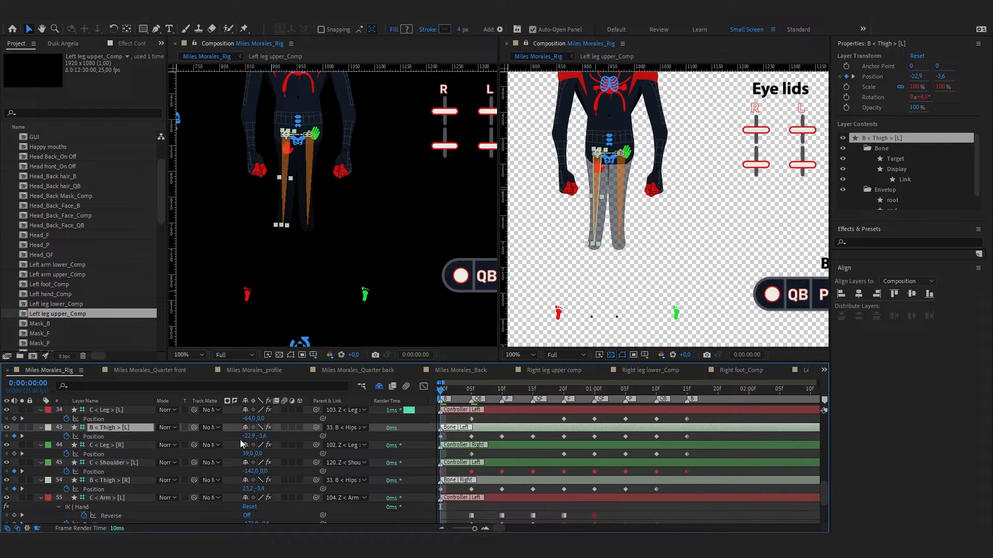
At frame 15, open Right leg upper comp and delete the left leg upper_F layer
left_click(519, 415)
left_click(534, 399)
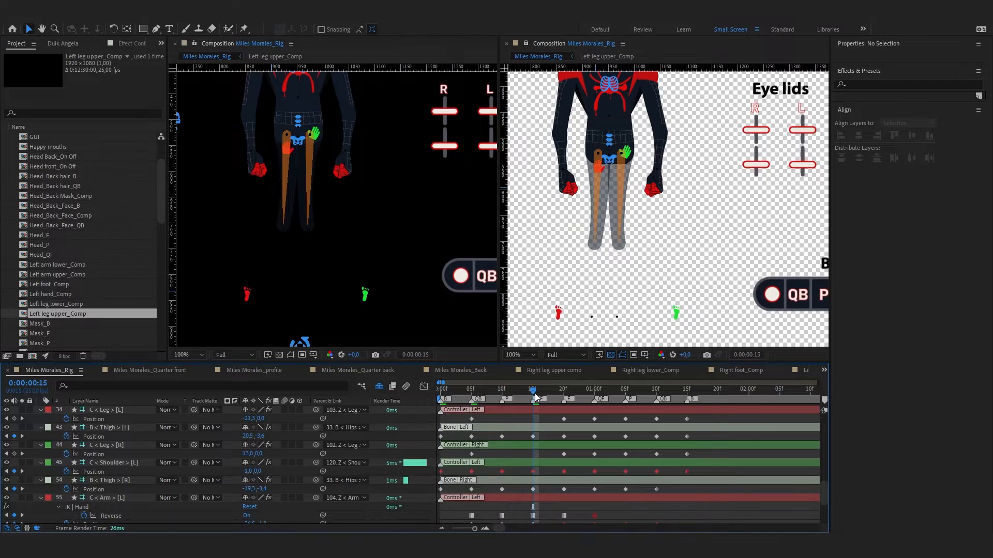
left_click(522, 371)
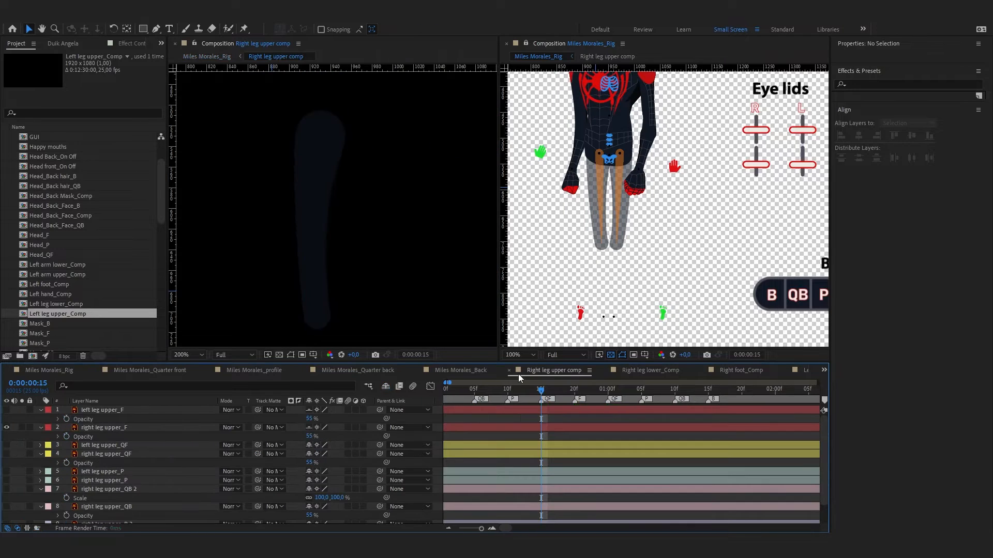
left_click(113, 409)
key("Delete")
Rename left leg upper_QF as right leg upper_QF 2 and make all layers in the comp visible
left_click(132, 427)
key("Return")
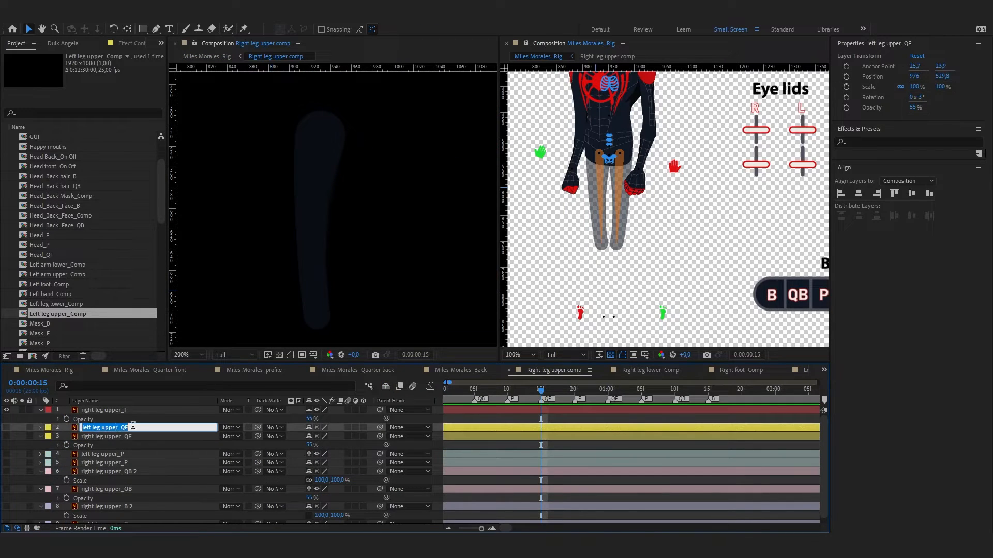
left_click(7, 427)
key("ctrl+a")
left_click(6, 437)
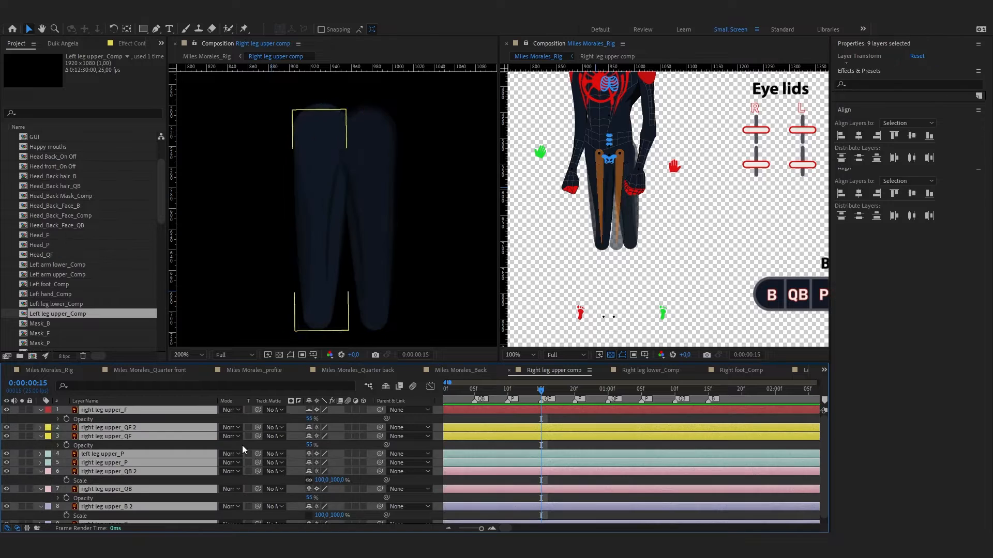
Flip right leg upper_QF 2 horizontally and align it over the soloed right leg upper_F with a rotation of 1.7°
left_click(134, 428)
left_click(22, 410)
left_click(22, 428)
mouse_move(370, 238)
left_mouse_down()
mouse_move(361, 241)
mouse_move(372, 242)
left_mouse_up()
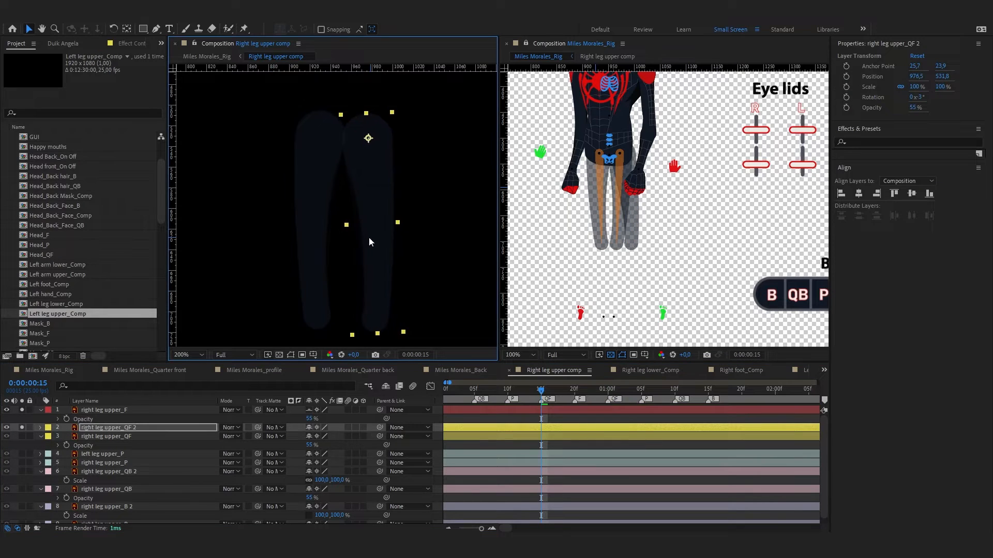
right_click(369, 242)
mouse_move(481, 257)
left_click(522, 346)
left_click_drag(374, 164, 330, 160)
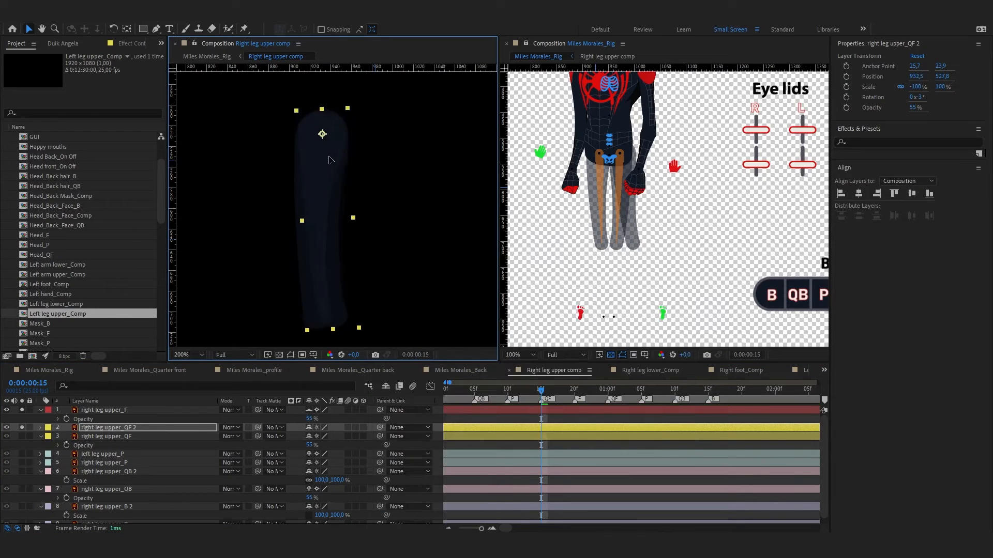
key("w")
left_click_drag(346, 336, 331, 329)
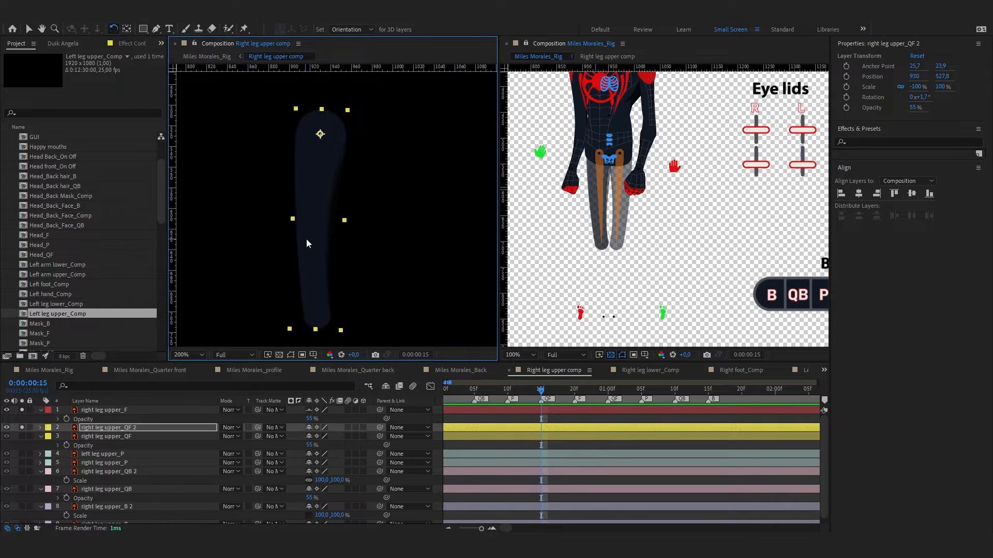
Move right leg upper_QF 2 beside the soloed right leg upper_F to compare the two shapes
key("v")
left_click_drag(306, 239, 386, 240)
left_click(322, 248)
left_click(23, 410)
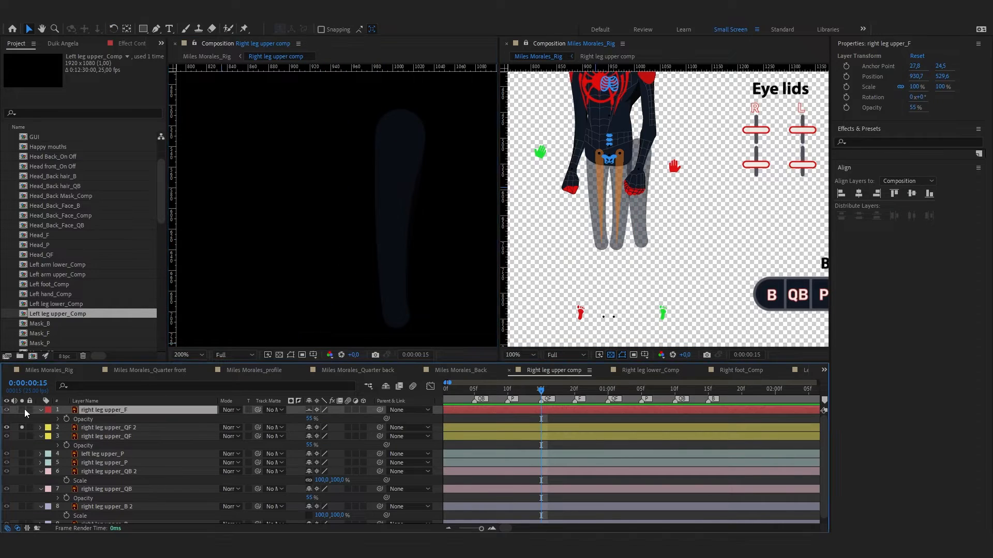
left_click(22, 410)
left_click(397, 250)
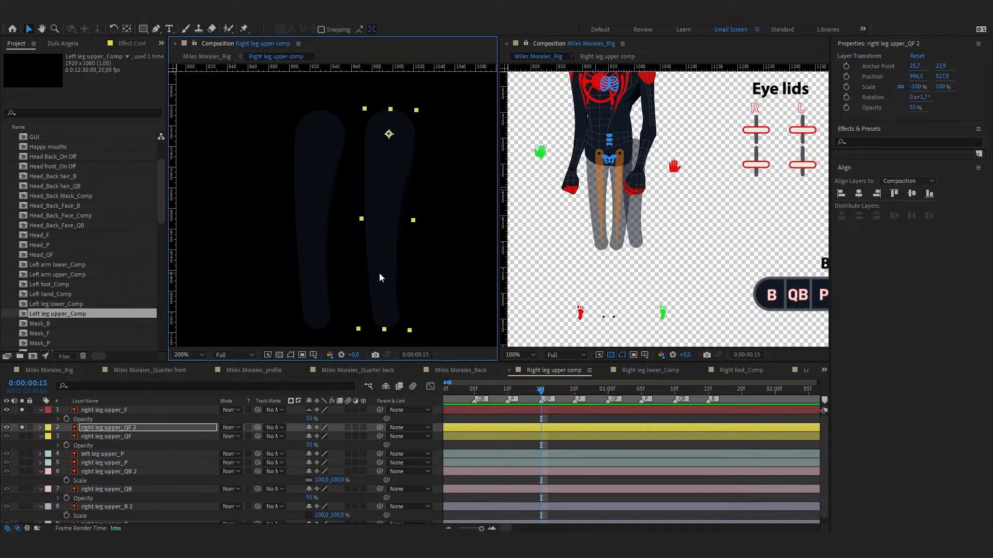
mouse_move(381, 270)
left_mouse_down()
mouse_move(316, 269)
mouse_move(375, 267)
left_mouse_up()
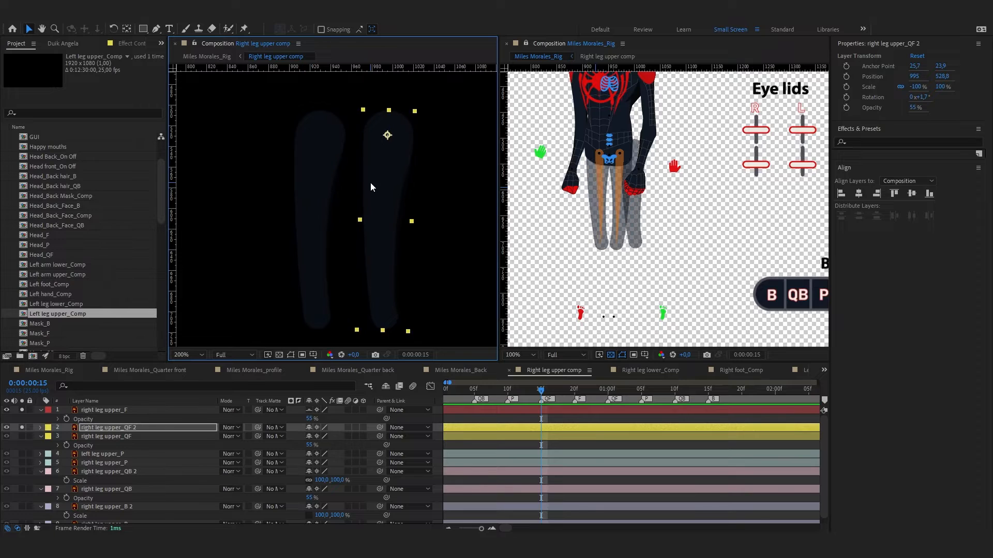
Compare left leg upper_P and right leg upper_P with right leg upper_F by soloing them one at a time
left_click(22, 427)
left_click(22, 453)
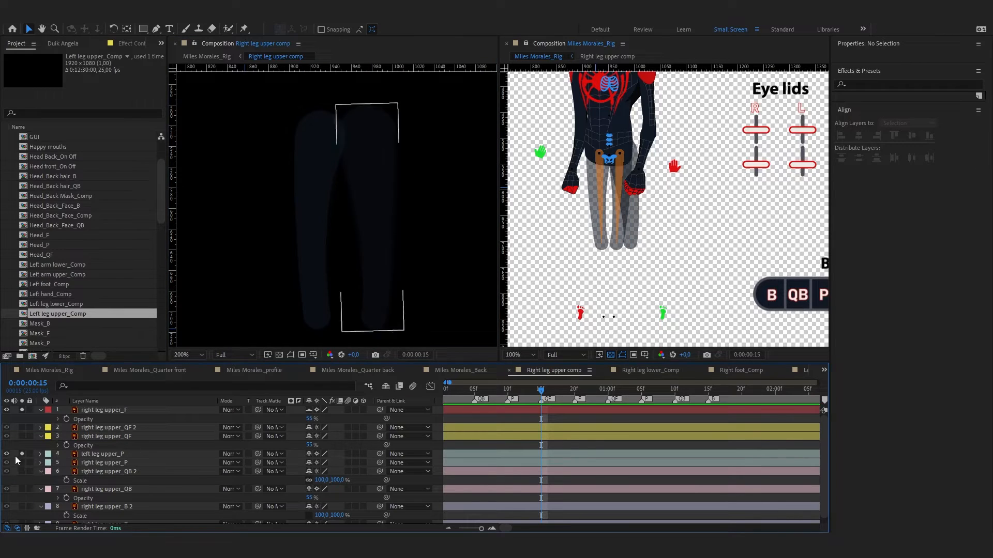
left_click(22, 462)
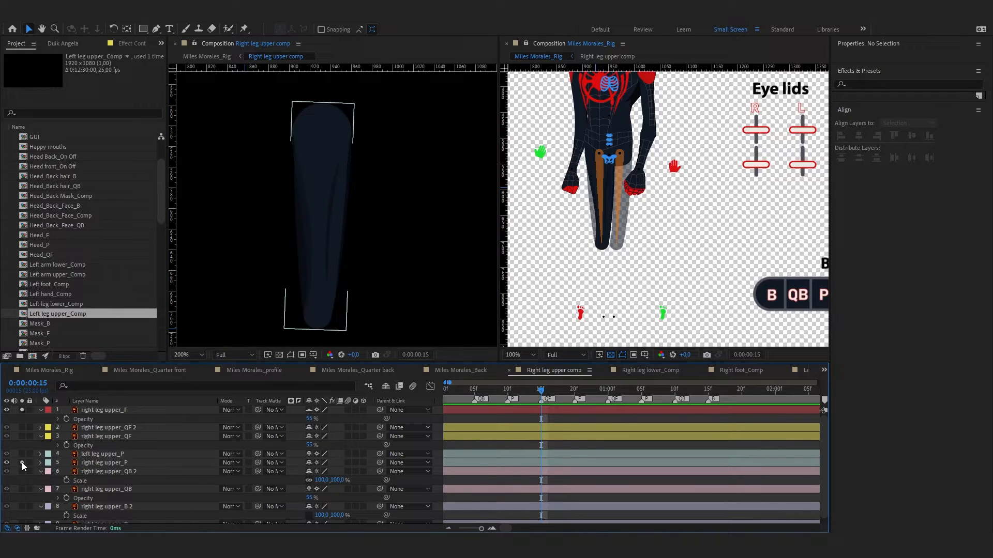
left_click(21, 462)
left_click(305, 272)
key("ctrl+Down")
left_click(22, 428)
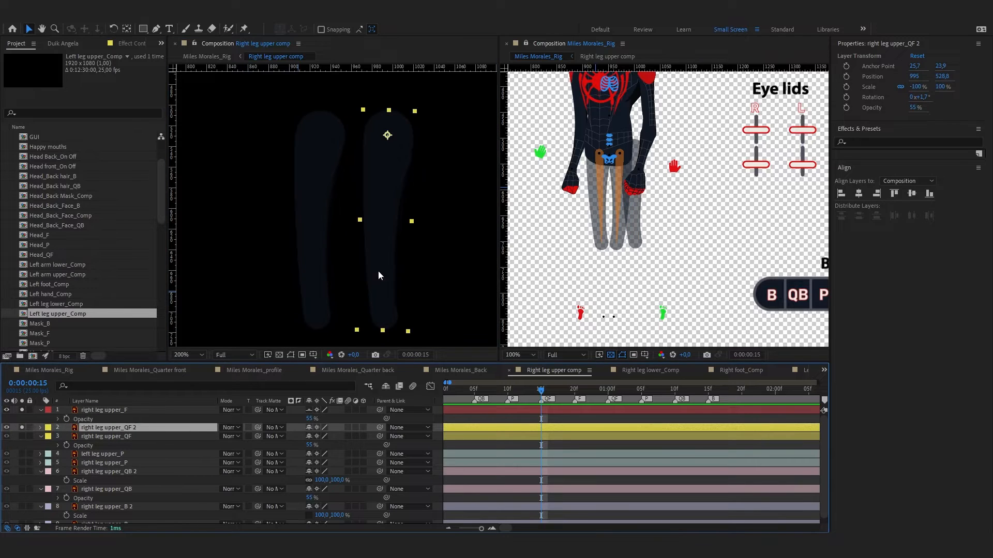
Place right leg upper_QF 2 back over right leg upper_F at 930.5, 528.8 and rotate it to 1.9°
left_click_drag(377, 271, 324, 330)
key("w")
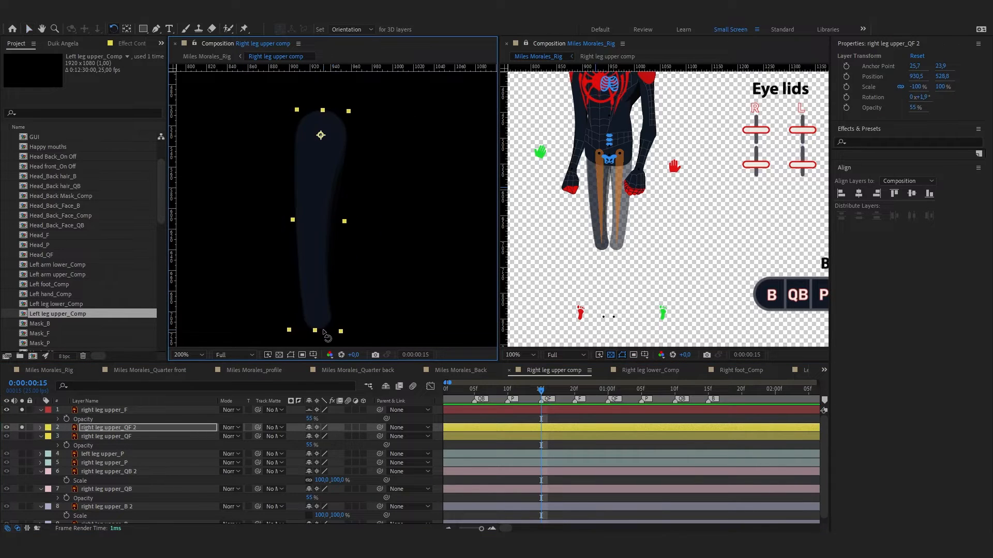
key("v")
Rename the left leg upper_P layer as right leg upper_P 2
left_click(125, 463)
left_click(122, 455)
key("Return")
type("right leg upper_P")
left_click(138, 463)
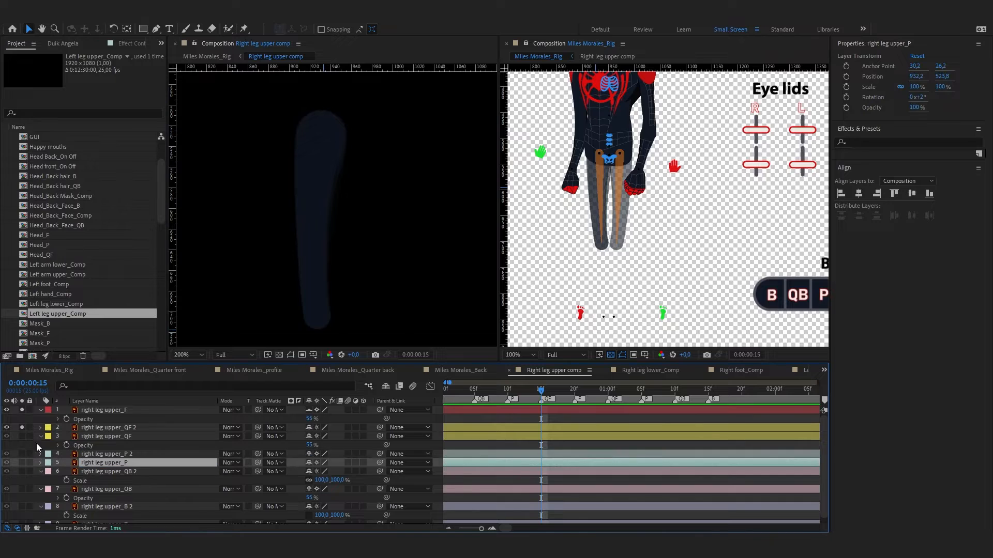
Flip right leg upper_P 2 horizontally and align it over right leg upper_F at 929.5, 524.5 with a rotation of 0.4°
left_click(22, 427)
left_click(22, 454)
left_click(119, 453)
right_click(365, 193)
mouse_move(397, 245)
left_click(509, 331)
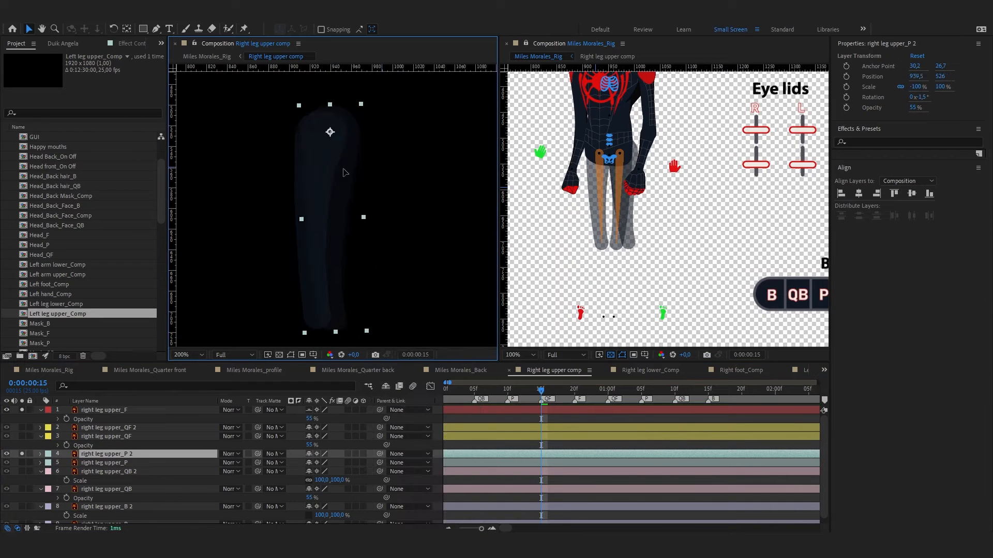
key("Right")
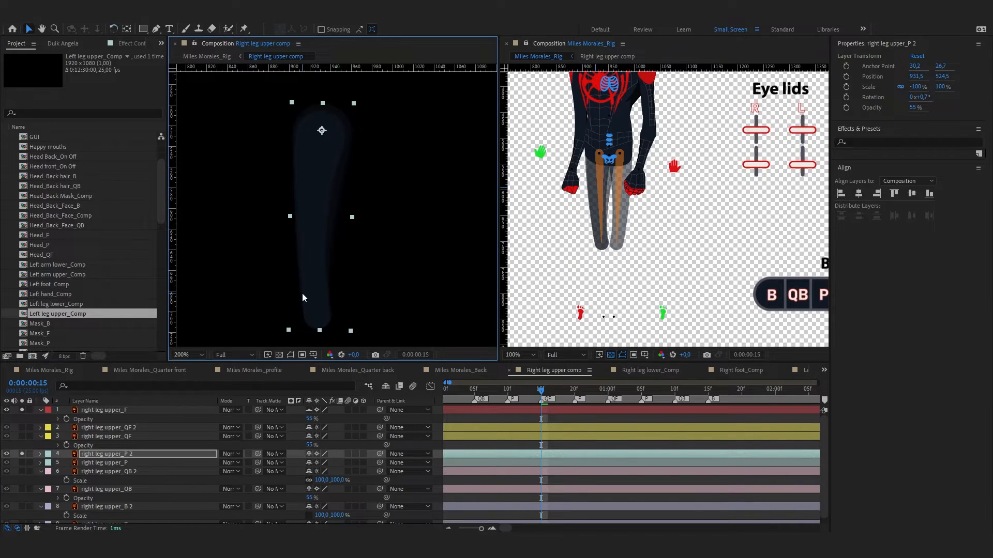
key("Left")
key("w")
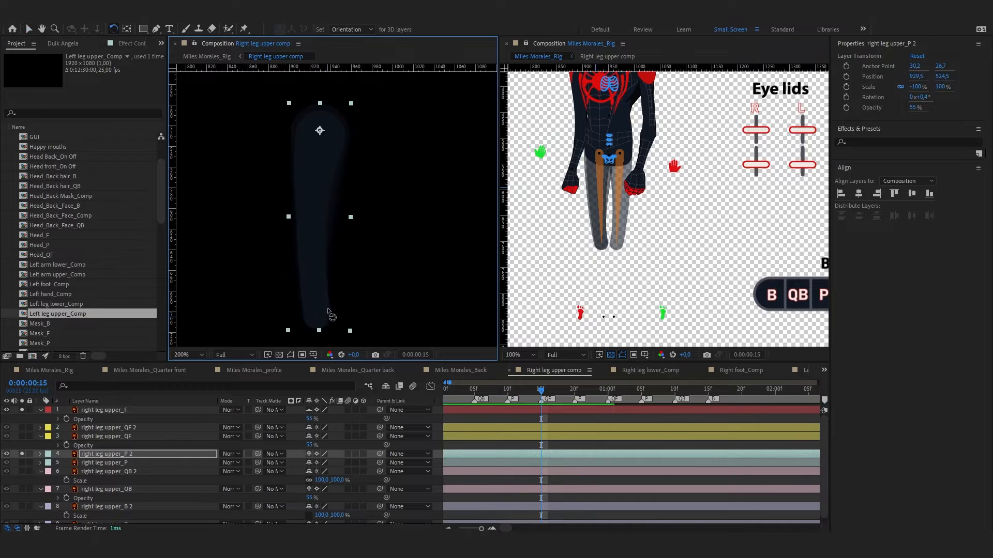
Flip right leg upper_QB 2 horizontally and align it over right leg upper_F at 931.5, 531 with a rotation of 2.9°
left_click(124, 471)
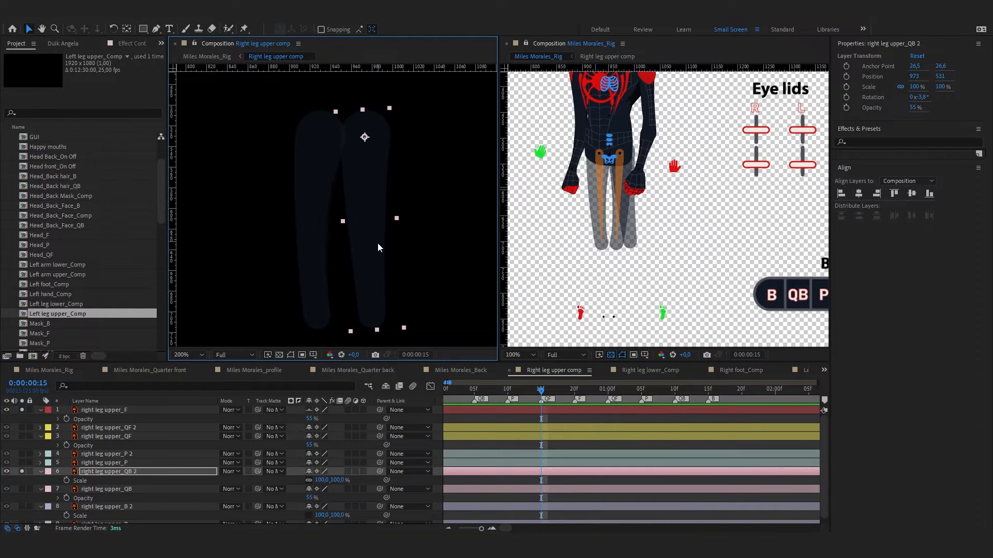
right_click(370, 243)
mouse_move(416, 259)
left_click(522, 345)
left_click(117, 454)
key("s")
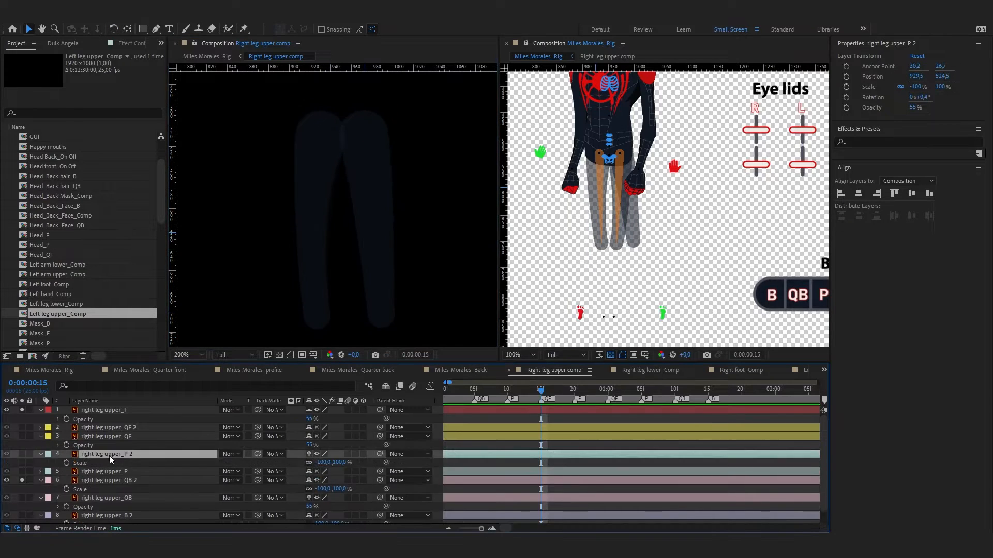
left_click(373, 241)
left_click_drag(374, 241, 329, 241)
key("w")
left_click_drag(337, 322, 313, 327)
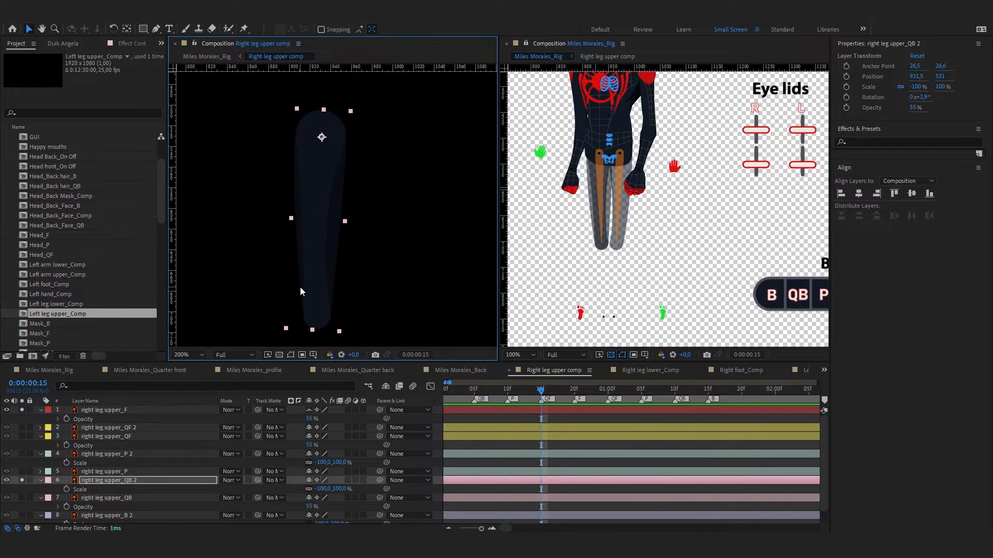
Turn off soloing so all right upper-leg layers show, and save the project
scroll(116, 486, "down", 1)
left_click(127, 502)
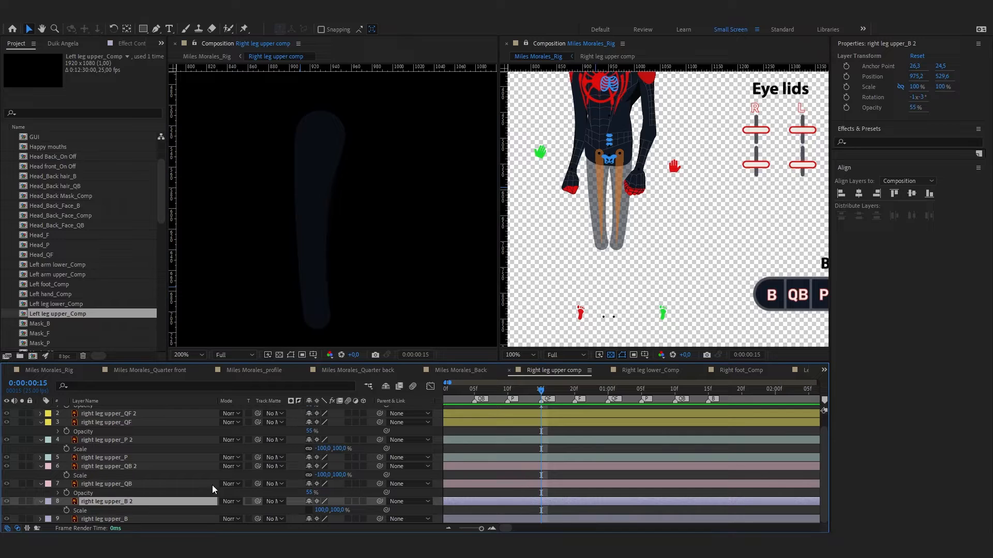
scroll(202, 483, "up", 1)
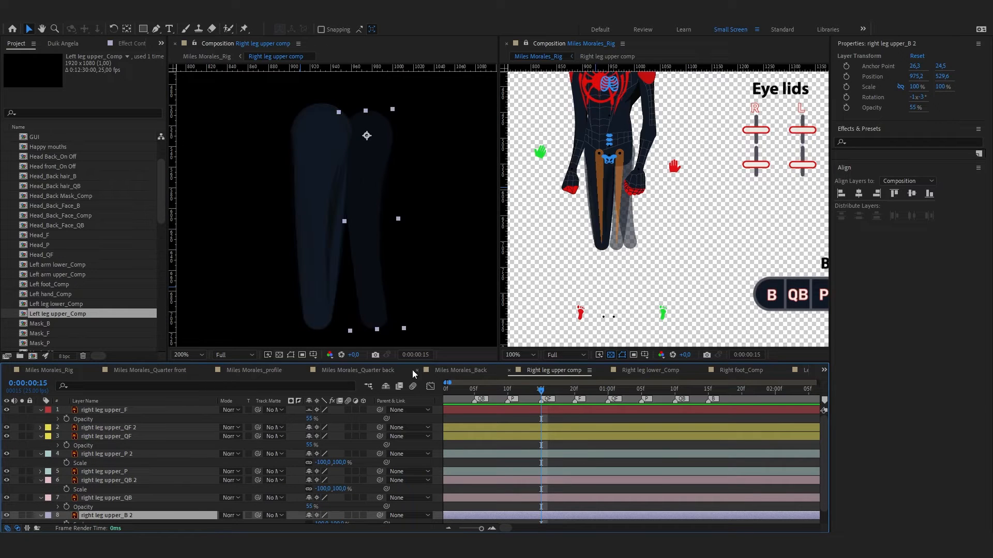
left_click(824, 370)
left_click(343, 444)
key("ctrl+s")
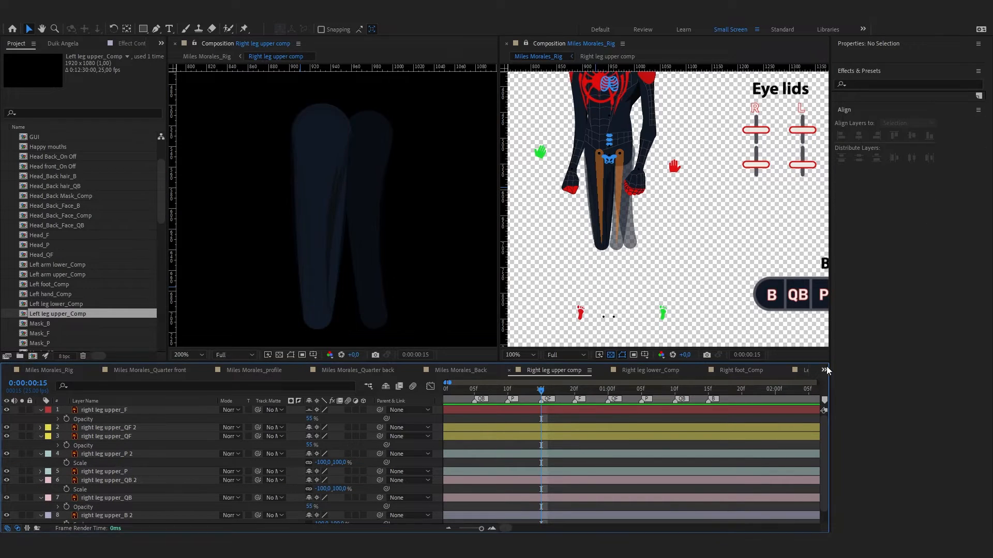
Copy the opacity expression of Torso_QF 2 in Torso_Comp and apply it to the opacity of right leg upper_QF 2
left_click(824, 370)
left_click(853, 507)
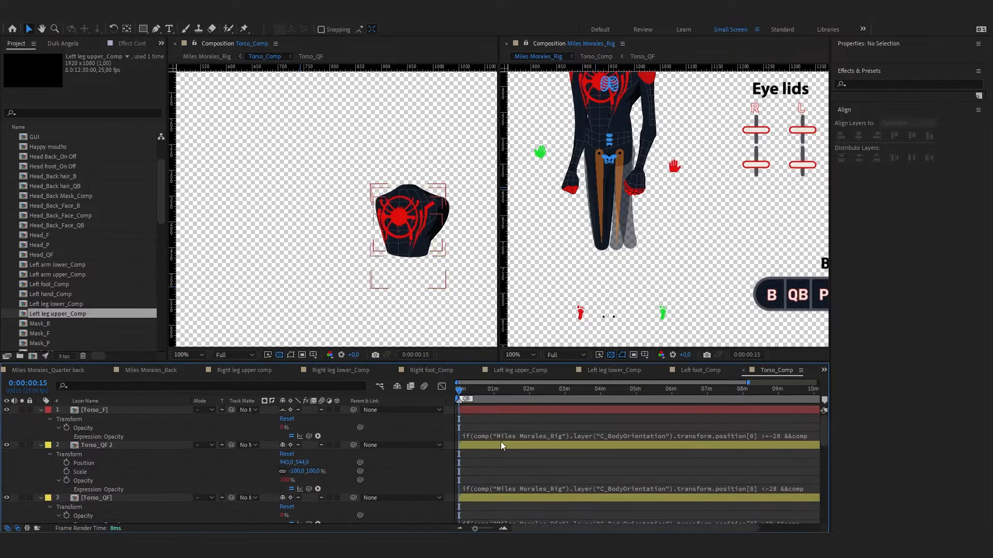
left_click(498, 489)
key("ctrl+c")
left_click(442, 472)
left_click(257, 374)
left_click(79, 428)
key("t")
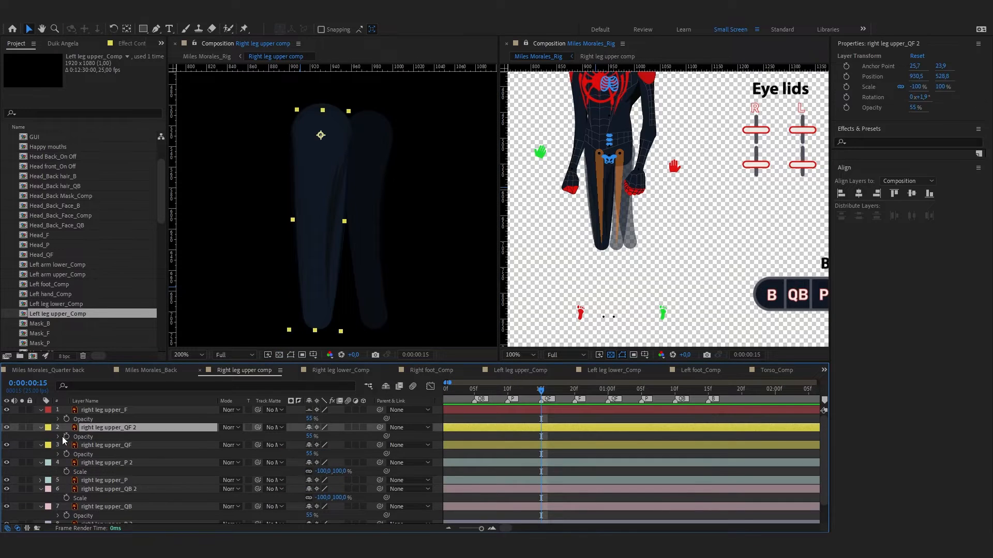
left_click(66, 437, "alt")
key("ctrl+v")
left_click(380, 455)
Apply the opacity expression of Torso_P 2 from Torso_Comp to the opacity of right leg upper_P 2
left_click(775, 370)
scroll(204, 426, "down", 5)
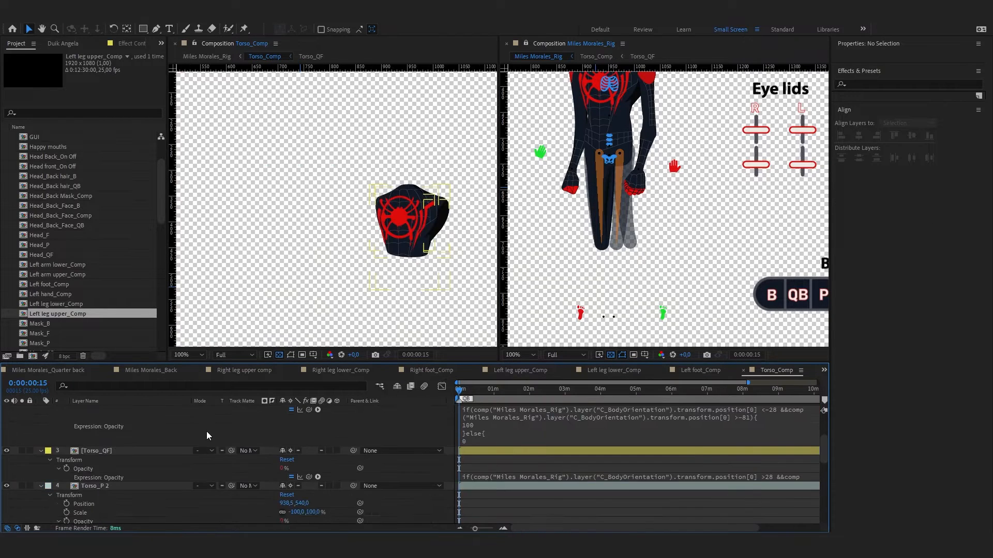
left_click(244, 370)
scroll(129, 424, "down", 2)
left_click(80, 468)
key("t")
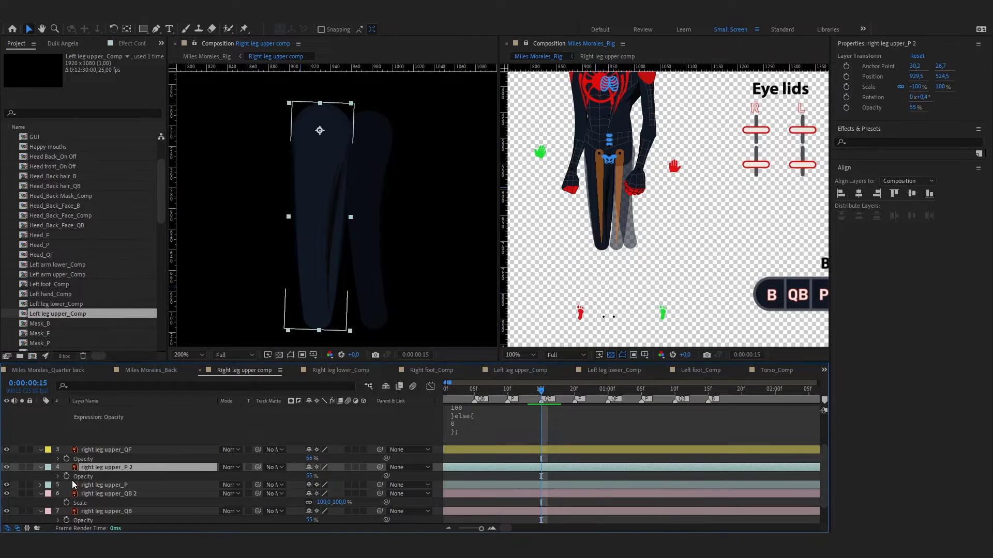
left_click(58, 476)
left_click(452, 486)
left_click(440, 488)
left_click(771, 371)
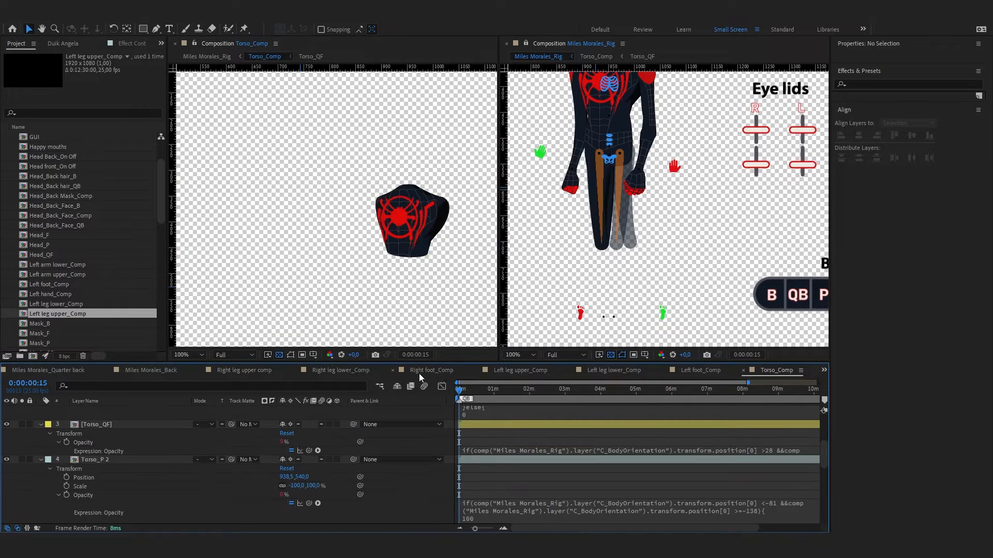
Align right leg upper_B 2 over the soloed right leg upper_F at 929.7, 530.1 with a rotation of -1x-0.1°
left_click(229, 371)
left_click(375, 292)
scroll(204, 462, "down", 1)
left_click_drag(378, 303, 329, 322)
left_click(23, 501)
scroll(24, 413, "up", 5)
left_click(24, 410)
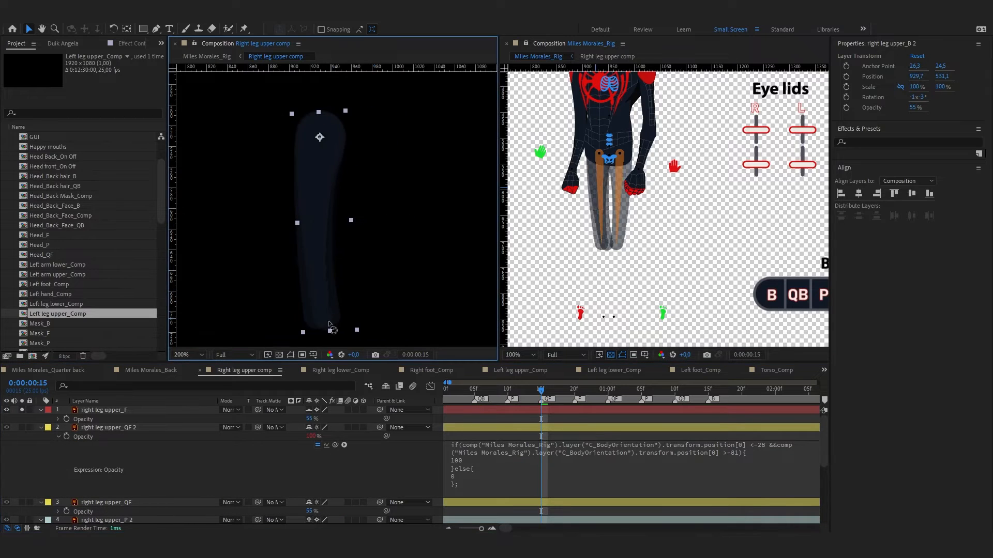
key("v")
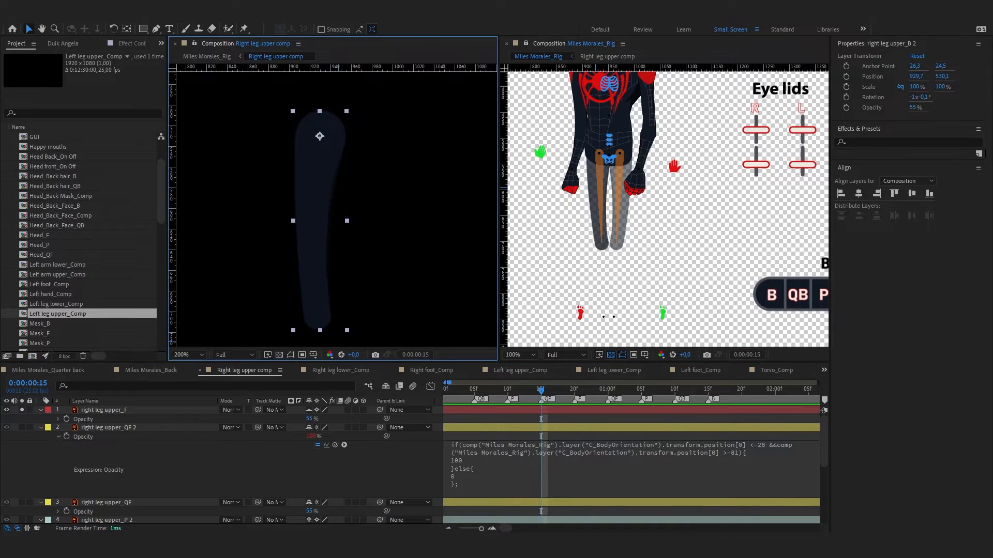
Save the project and show the opacity of the remaining right upper-leg layers
left_click(426, 479)
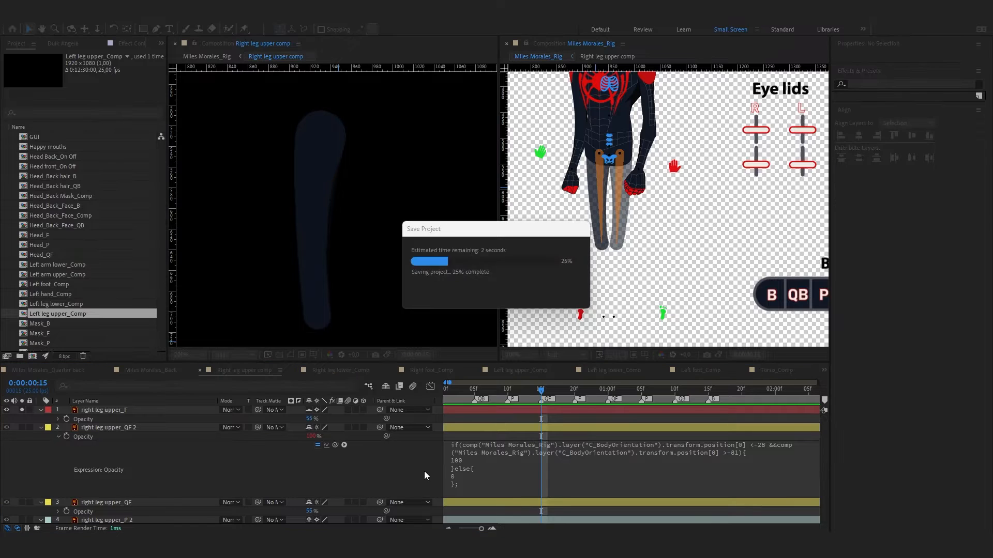
scroll(155, 436, "down", 3)
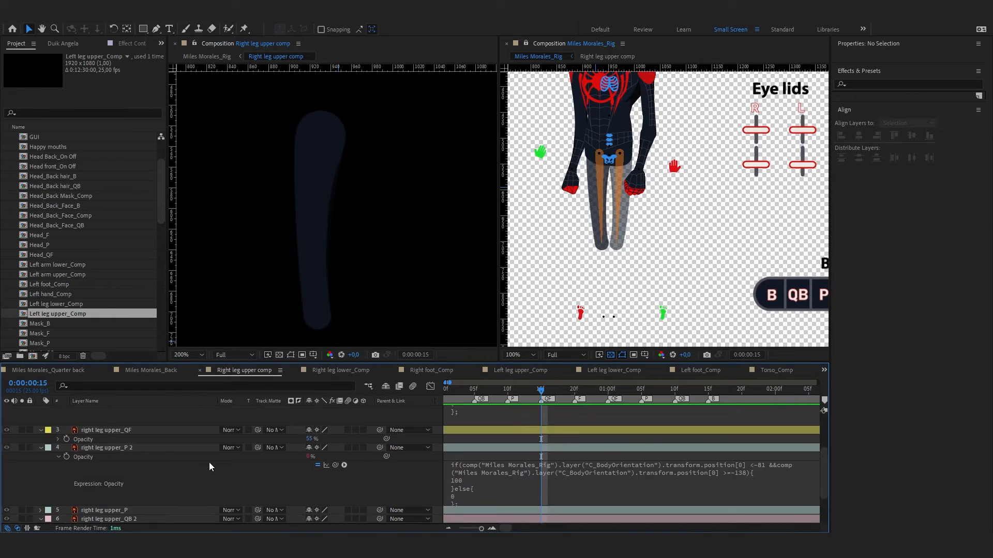
scroll(140, 467, "down", 2)
key("t")
scroll(133, 460, "up", 1)
Apply the opacity expression of Torso_QB 2 from Torso_Comp to the opacity of right leg upper_QB 2
left_click(134, 458)
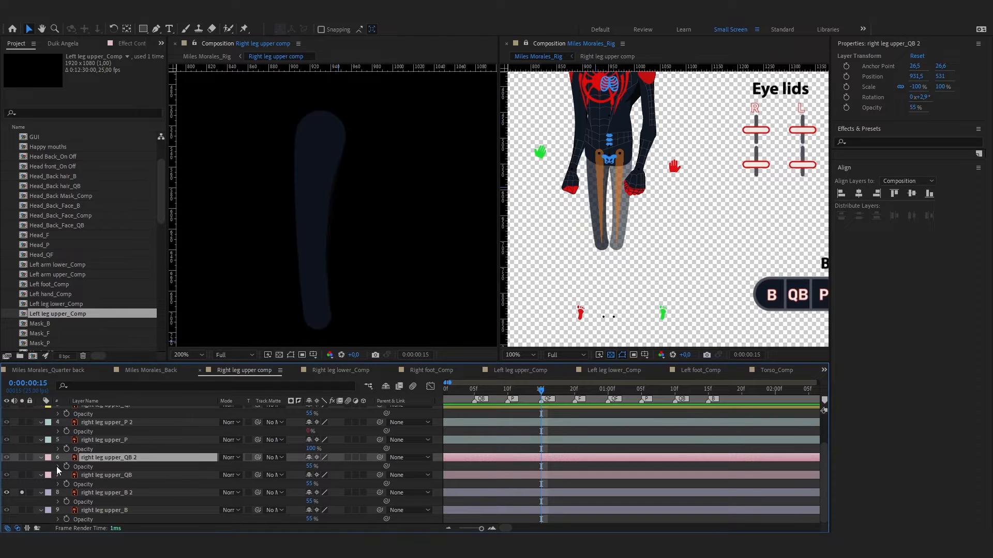
left_click(58, 467)
left_click(467, 475)
left_click(411, 476)
Copy the opacity expression of Torso_B 2 in Torso_Comp and apply it to the opacity of right leg upper_B 2
left_click(776, 371)
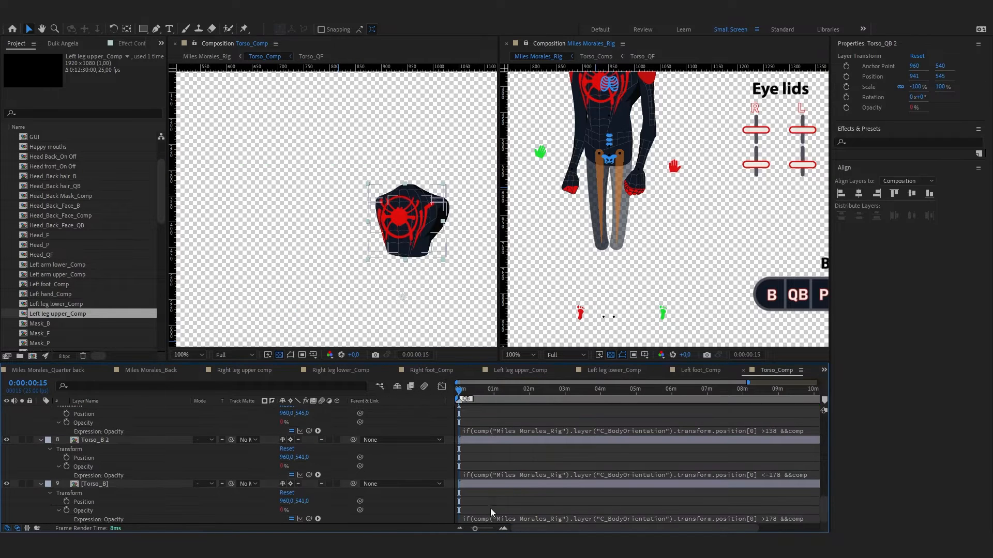
left_click(470, 474)
left_click(218, 373)
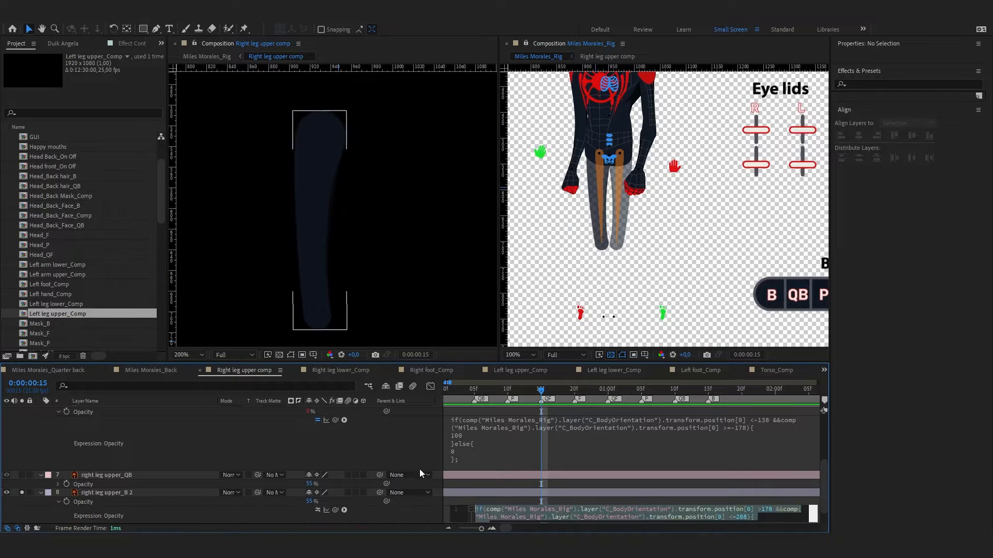
Enable the opacity expressions of all nine right upper-leg layers and turn off soloing
key("ctrl+a")
right_click(179, 457)
mouse_move(279, 177)
left_click(331, 269)
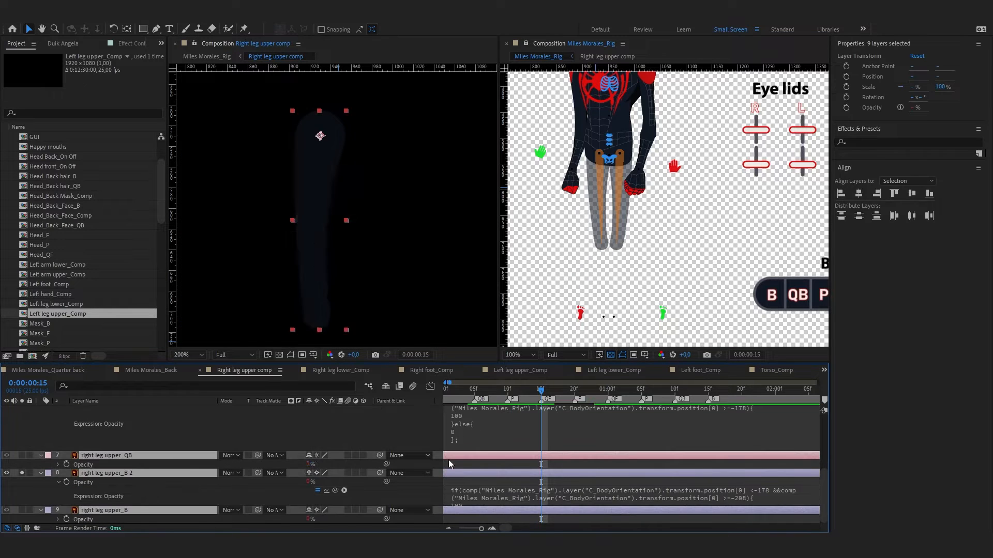
left_click(410, 439)
scroll(409, 438, "up", 5)
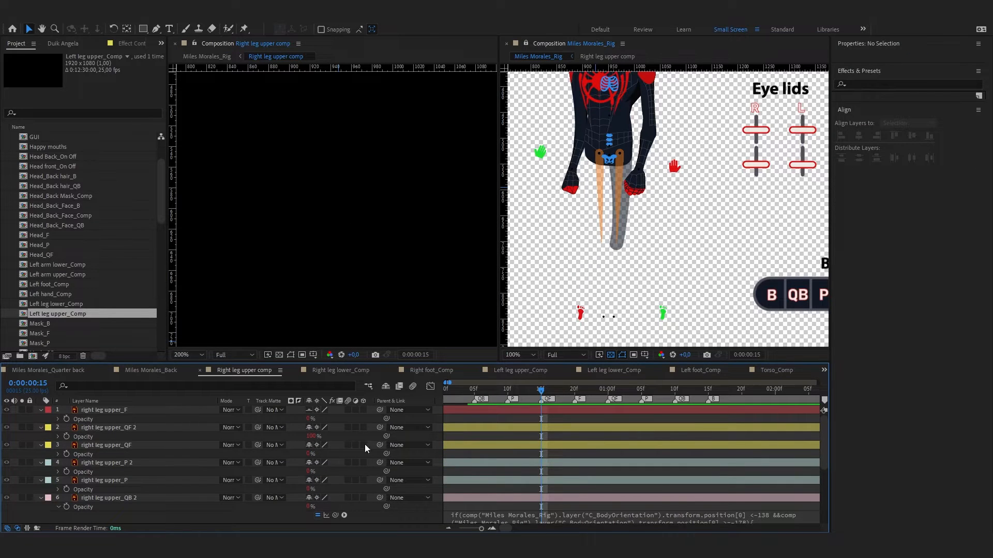
scroll(364, 444, "down", 5)
Compare the right thigh at frames 15, 5 and 0, and flip right leg upper_B 2 with a horizontal scale of -100%
left_click(600, 189)
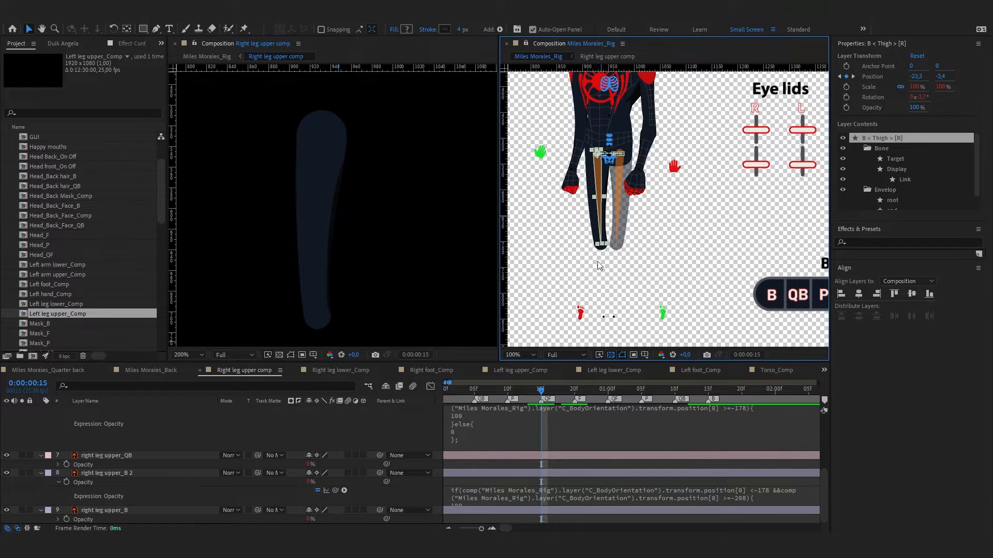
left_click(508, 392)
left_click_drag(508, 393, 476, 394)
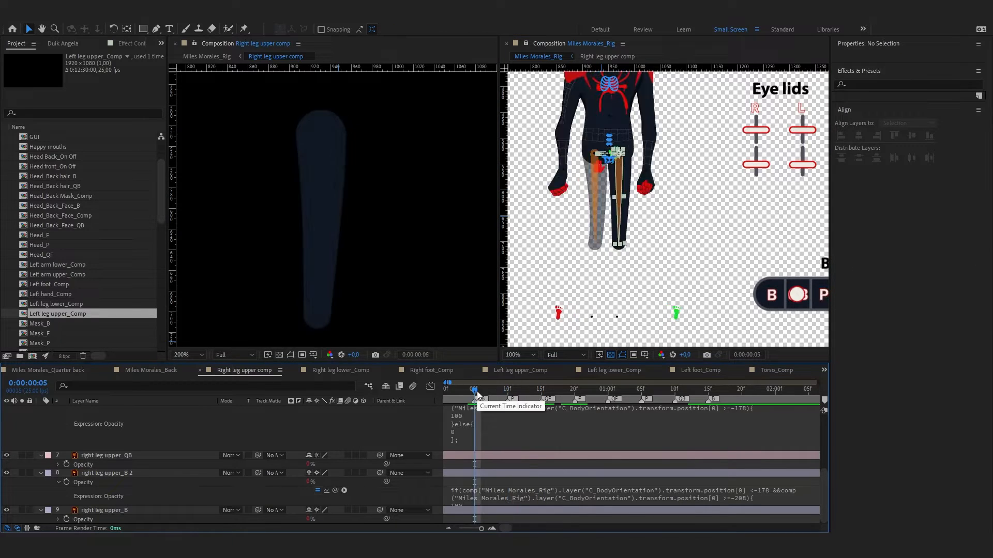
left_click(625, 168)
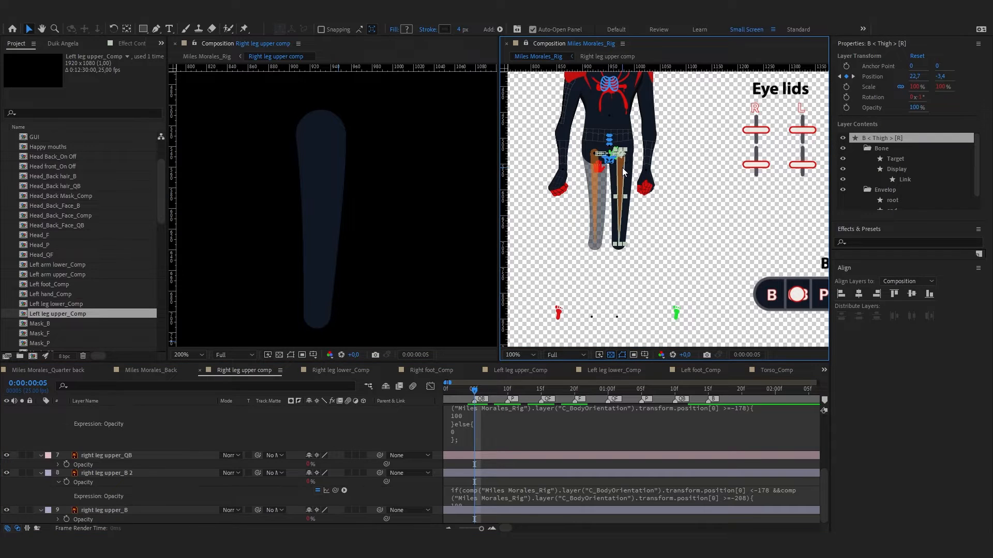
left_click(442, 391)
left_click(155, 473)
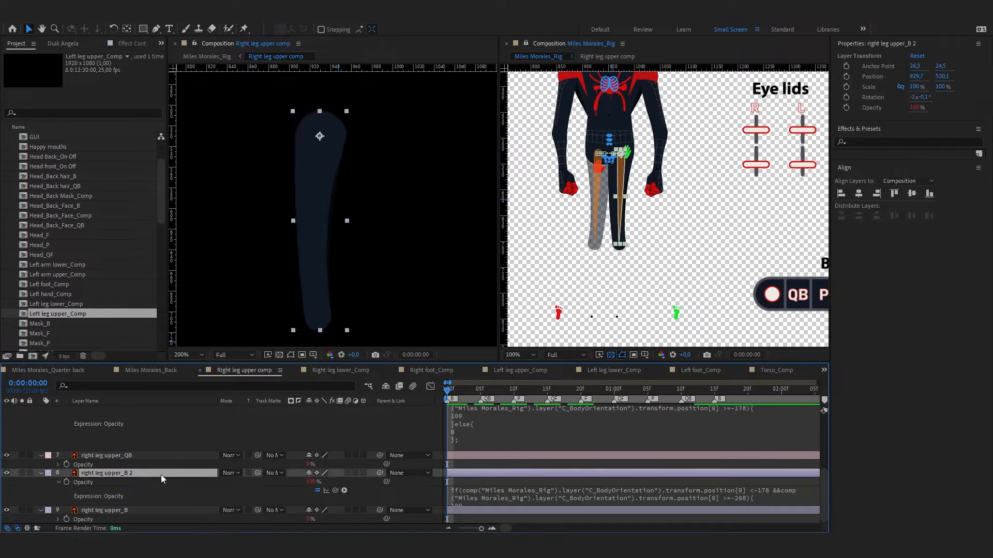
type("s-100")
key("Return")
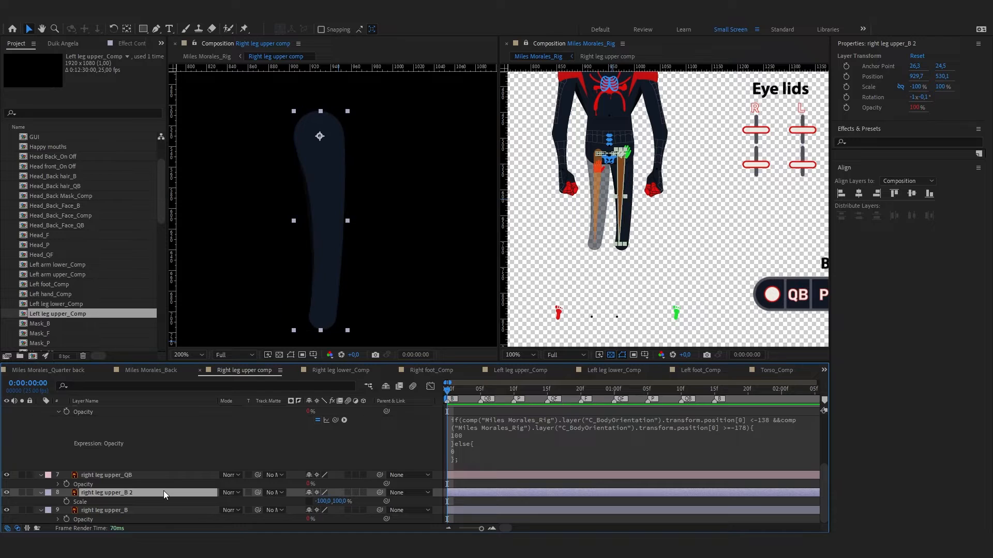
Solo right leg upper_B and right leg upper_B 2, with the opacity expression of right leg upper_B disabled
left_click(22, 510)
left_click(58, 520)
scroll(310, 519, "down", 1)
left_click(318, 519)
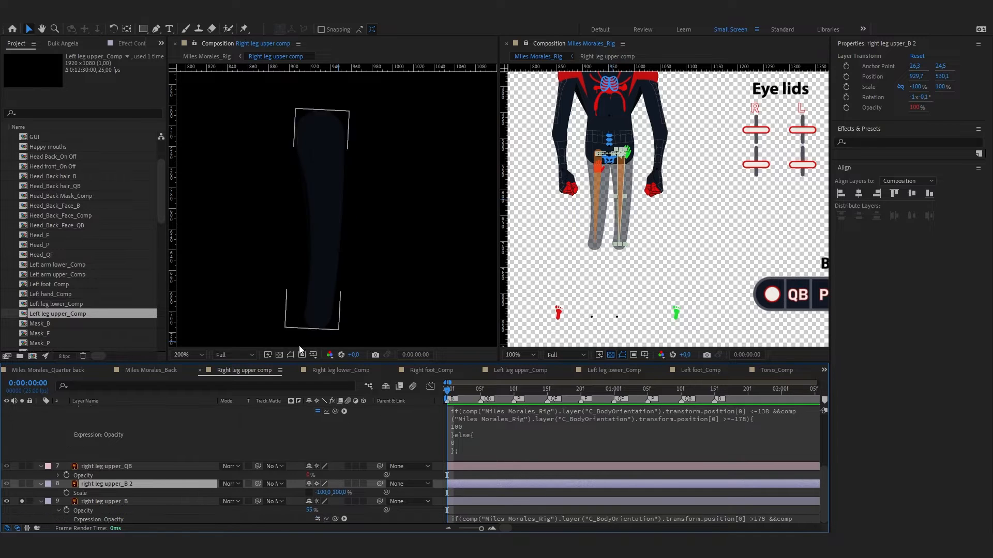
left_click(22, 484)
Rotate right leg upper_B 2 to about -358.9° over right leg upper_B, re-enable the latter's opacity expression and turn off soloing
key("w")
left_click_drag(332, 312, 327, 309)
key("v")
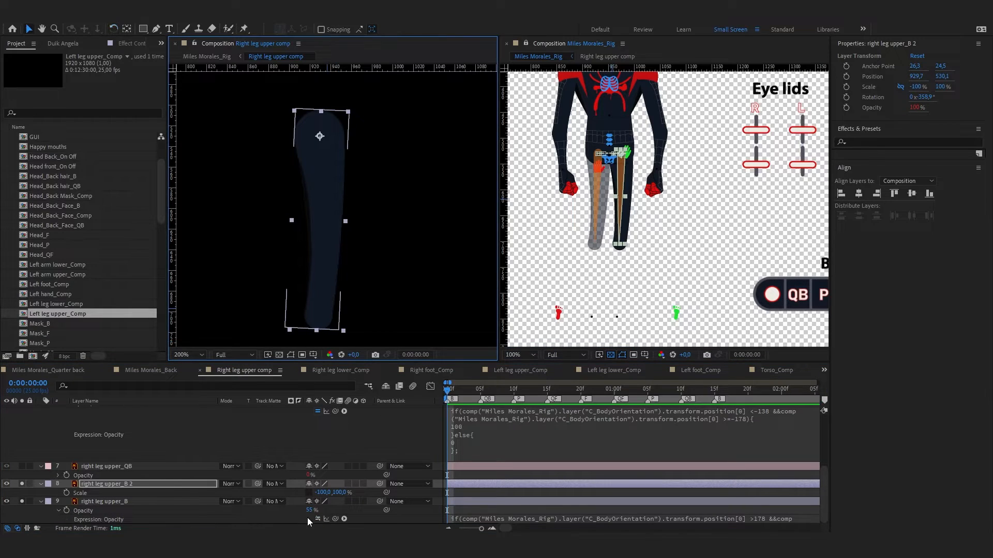
left_click(317, 519)
key("t")
left_click(193, 477)
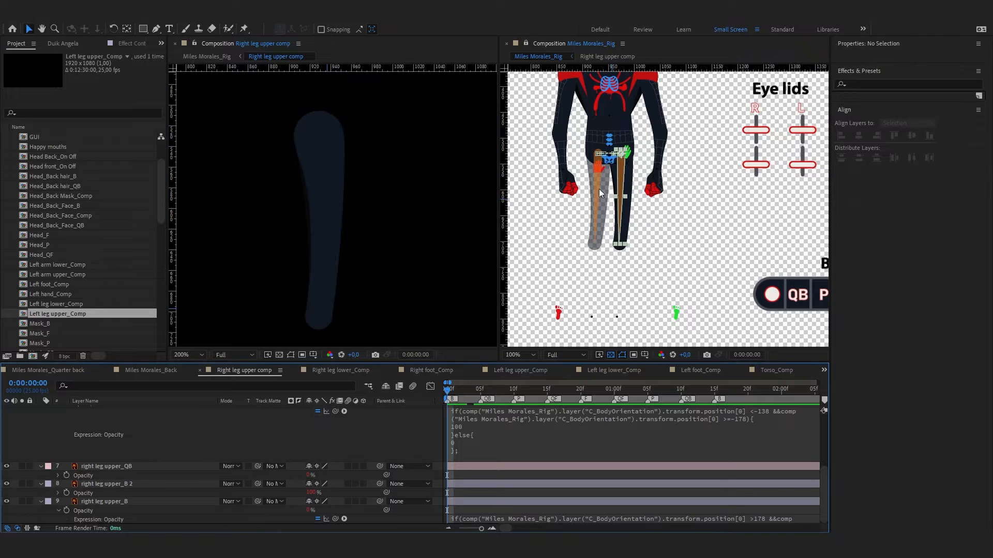
left_click(621, 172)
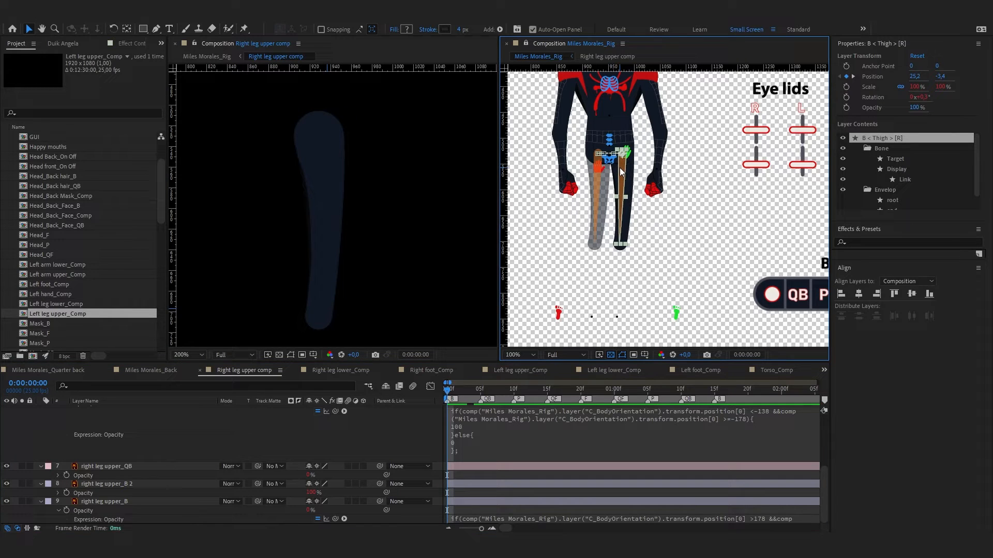
left_click(383, 434)
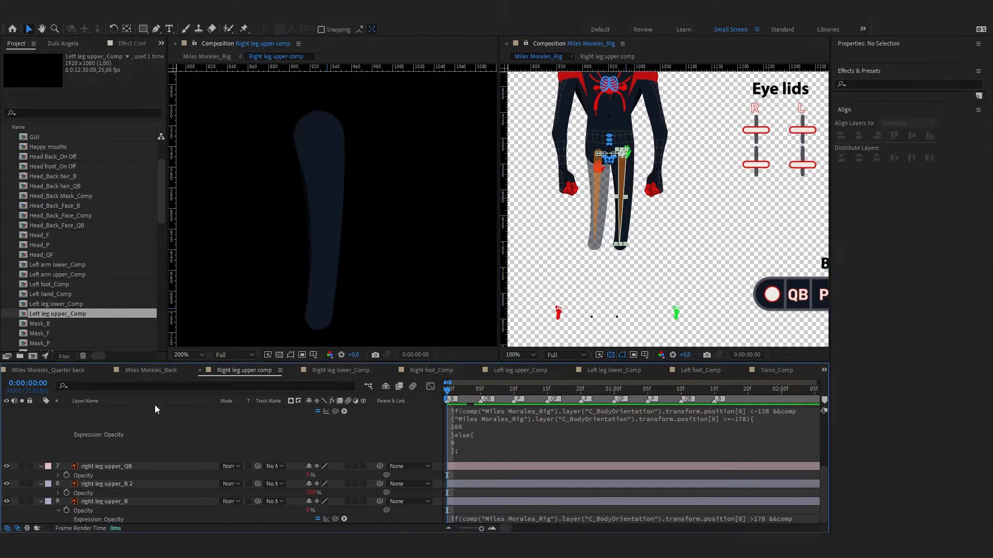
Copy the left leg lower QF, P, QB and B layers from Left leg lower_Comp into Right leg lower_Comp and flip them horizontally
left_click(348, 371)
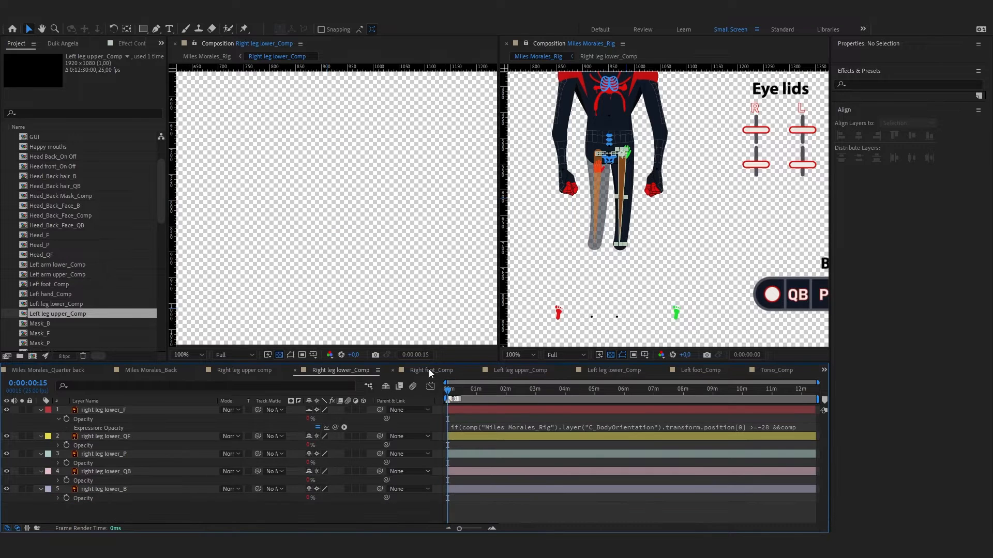
left_click(606, 372)
left_click(103, 428)
left_click(120, 481, "shift")
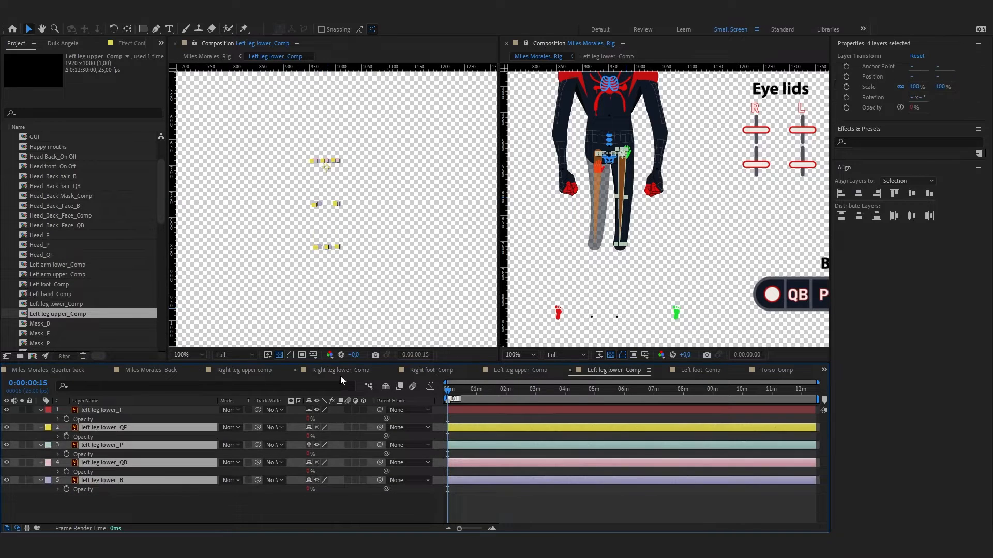
left_click(341, 372)
key("ctrl+v")
right_click(149, 498)
mouse_move(181, 225)
left_click(300, 301)
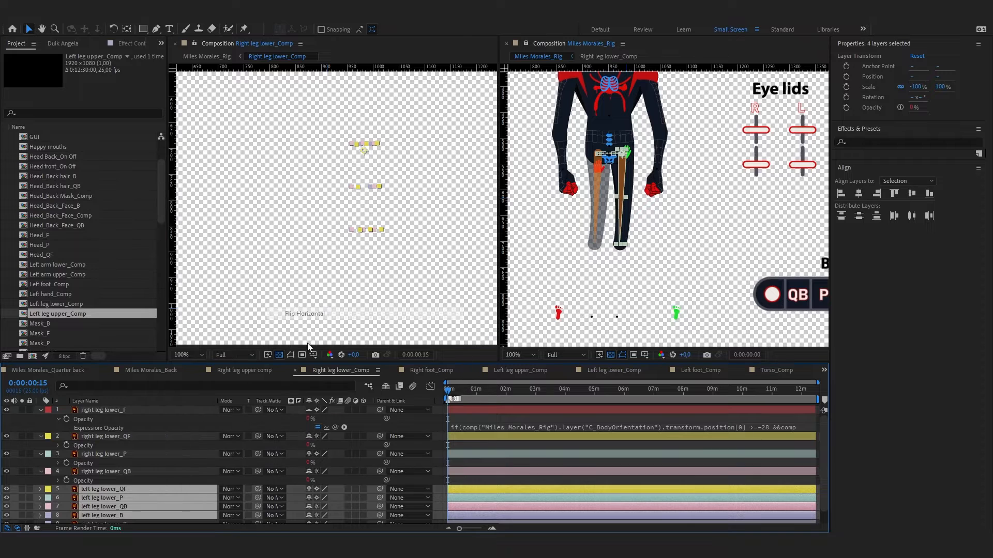
Reorder the pasted left leg lower layers so each sits directly above the right leg lower layer of the same orientation
scroll(171, 495, "down", 1)
key("s")
left_click(148, 459)
left_click_drag(114, 493, 134, 453)
left_click_drag(120, 494, 138, 433)
left_click_drag(118, 493, 138, 418)
scroll(126, 450, "up", 1)
Rename the pasted QF and P layers as right leg lower_QF 2 and right leg lower_P 2
left_click(115, 445)
key("Return")
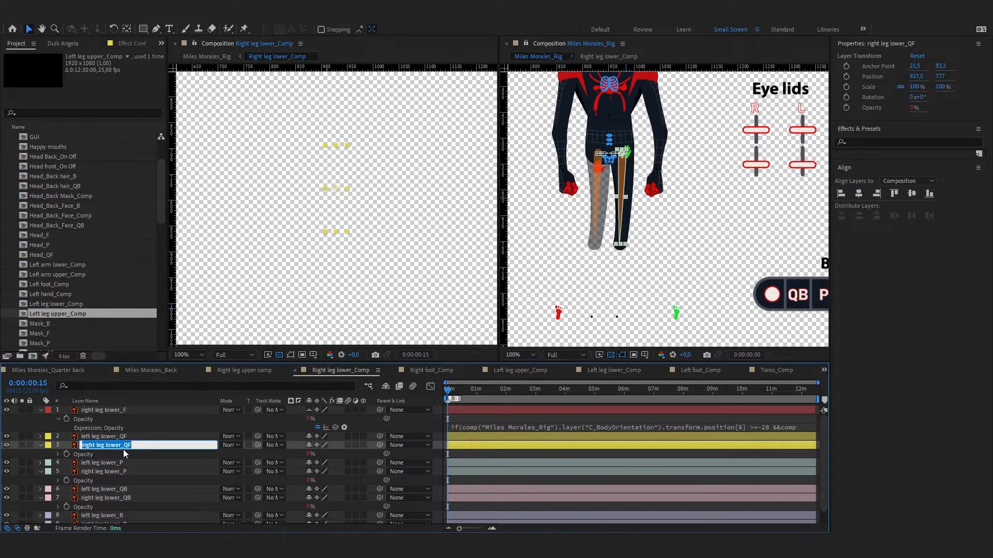
left_click(116, 437)
key("Return")
left_click(127, 471)
key("Return")
left_click(122, 464)
key("Return")
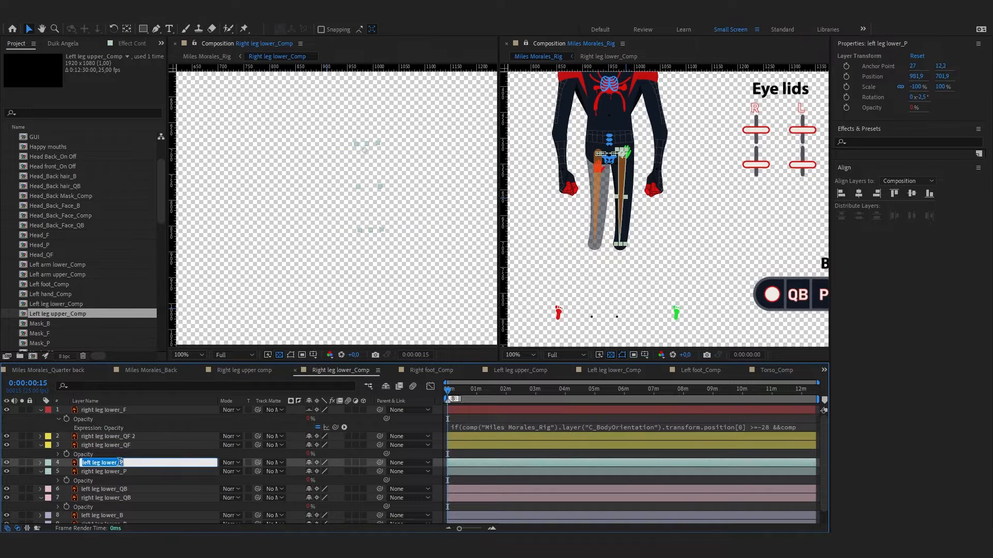
type("right leg lower_P")
type("2")
Rename the pasted QB and B layers as right leg lower_QB 2 and right leg lower_B 2
left_click(130, 498)
key("Return")
left_click(123, 492)
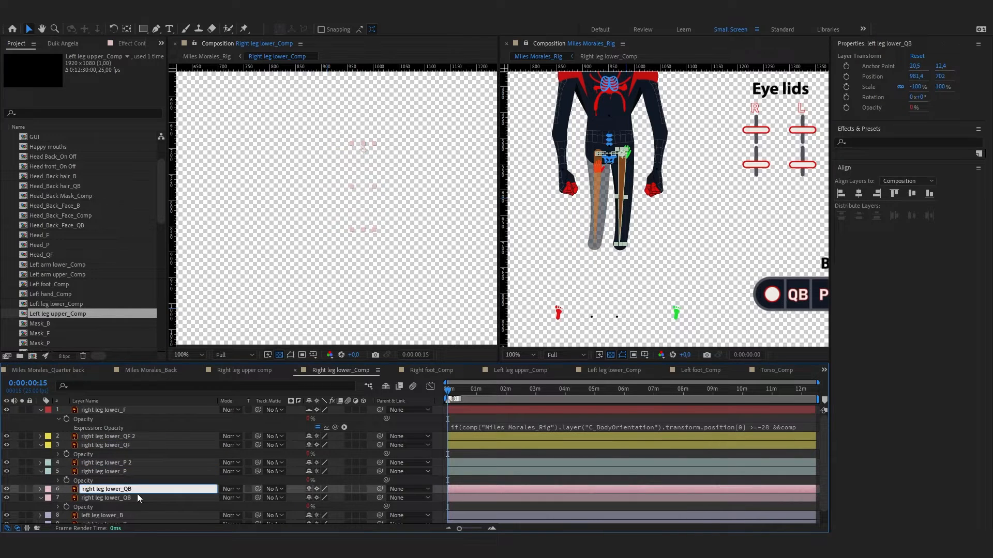
left_click(138, 497)
scroll(129, 516, "down", 1)
left_click(125, 510)
key("Return")
left_click(132, 502)
key("Return")
type("right leg lower_B")
Disable the opacity expressions of all layers in Right leg lower_Comp at once
left_click(179, 486)
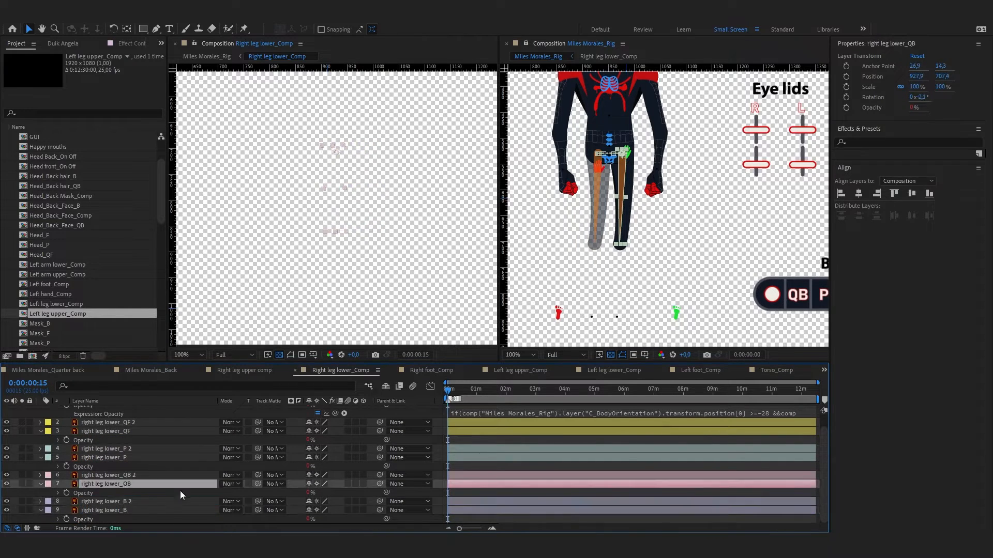
key("ctrl+a")
right_click(166, 484)
mouse_move(250, 204)
left_click(316, 364)
left_click(288, 466)
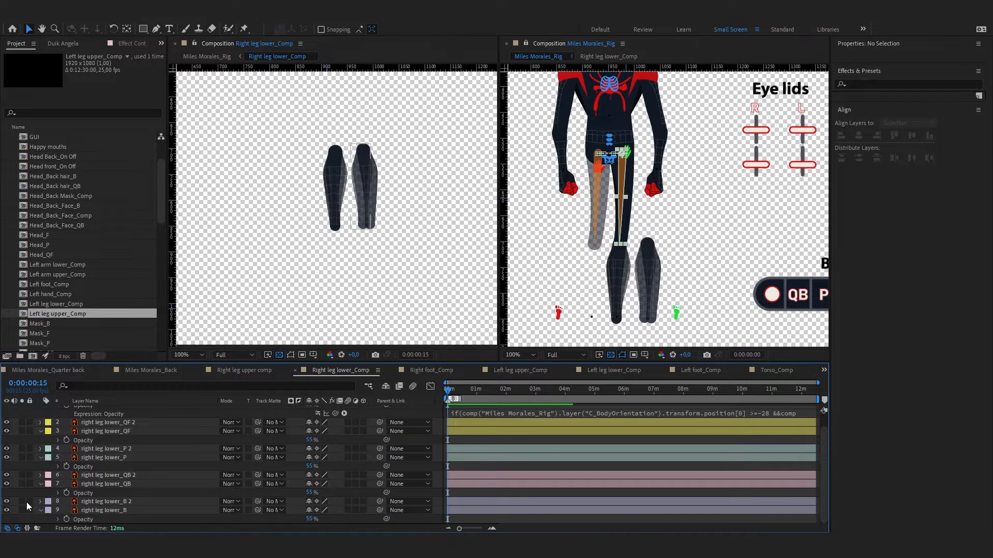
Solo right leg lower_B 2 and right leg lower_B, and move the flipped copy next to the original at about 956.2, 707.5
left_click_drag(22, 503, 21, 510)
left_click(106, 501)
scroll(375, 195, "up", 1)
left_click_drag(376, 195, 353, 263)
key("s")
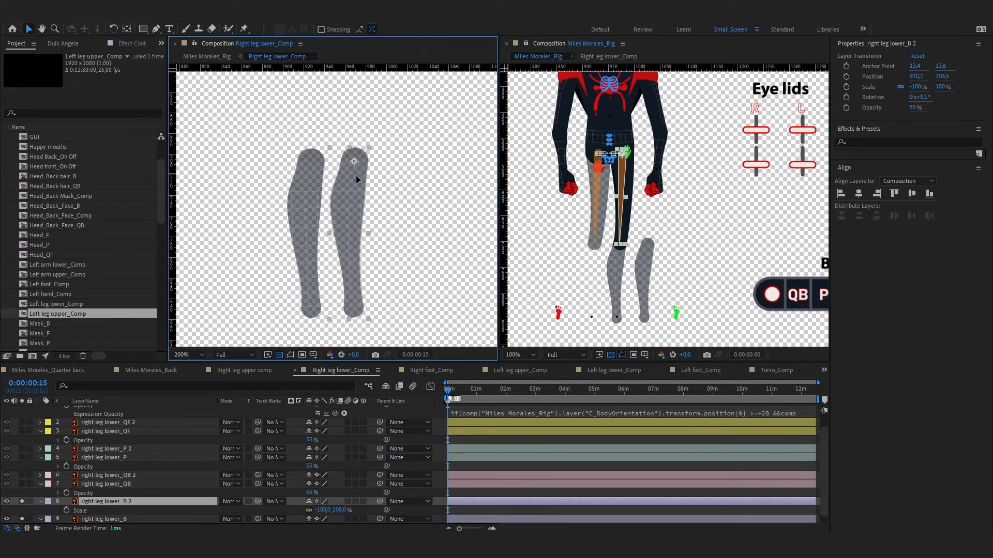
scroll(356, 175, "up", 1)
left_click_drag(368, 151, 350, 166)
scroll(362, 186, "down", 1)
mouse_move(350, 223)
left_mouse_down()
mouse_move(343, 201)
mouse_move(357, 227)
left_mouse_up()
left_click_drag(358, 167, 319, 164)
Shift right leg lower_B 2 beside right leg lower_B to compare their shapes against the rig's back view
left_click_drag(459, 529, 488, 529)
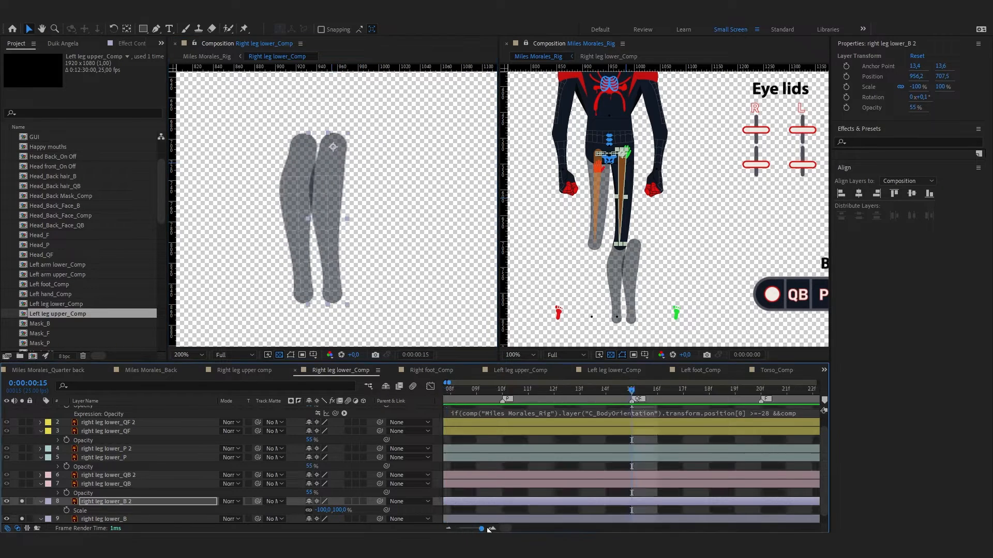
scroll(586, 458, "down", 3)
scroll(589, 229, "down", 1)
left_click_drag(518, 391, 518, 392)
scroll(336, 225, "up", 2)
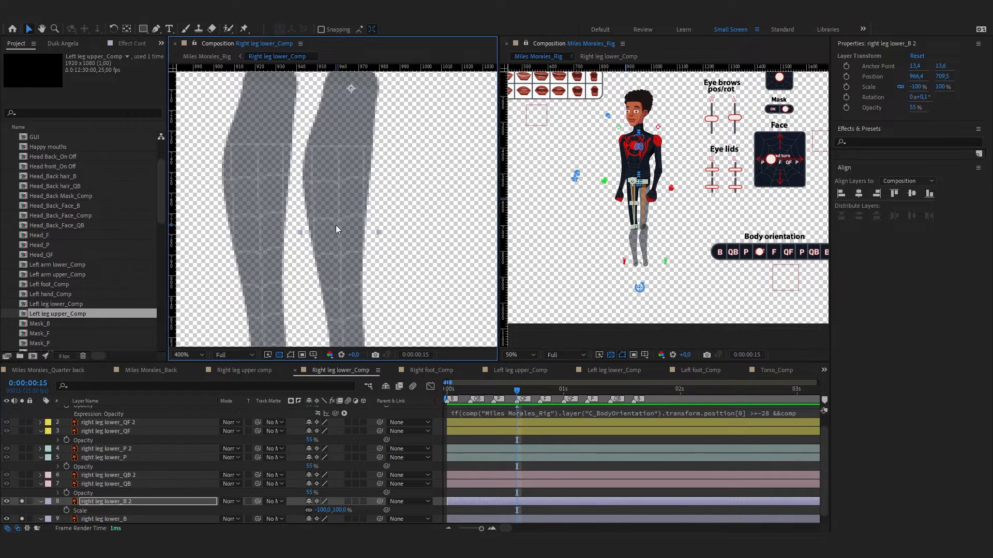
mouse_move(336, 225)
left_mouse_down()
mouse_move(357, 229)
mouse_move(346, 230)
left_mouse_up()
left_click(448, 392)
scroll(623, 220, "up", 1)
Delete right leg lower_B 2 and replace it with a duplicate of right leg lower_B, showing the duplicate's opacity
left_click(123, 518)
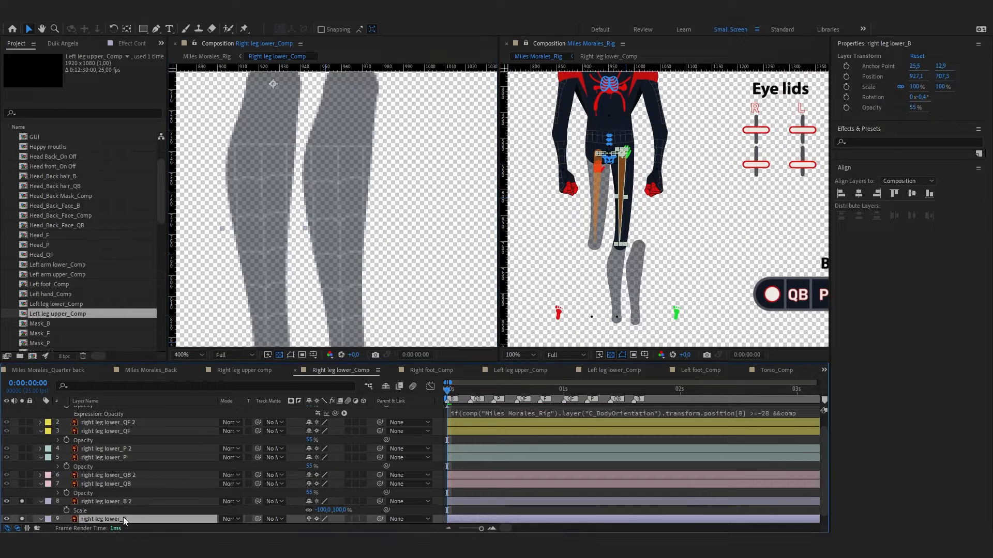
scroll(123, 517, "down", 1)
left_click(132, 493)
key("Delete")
left_click(134, 510)
key("ctrl+d")
key("t")
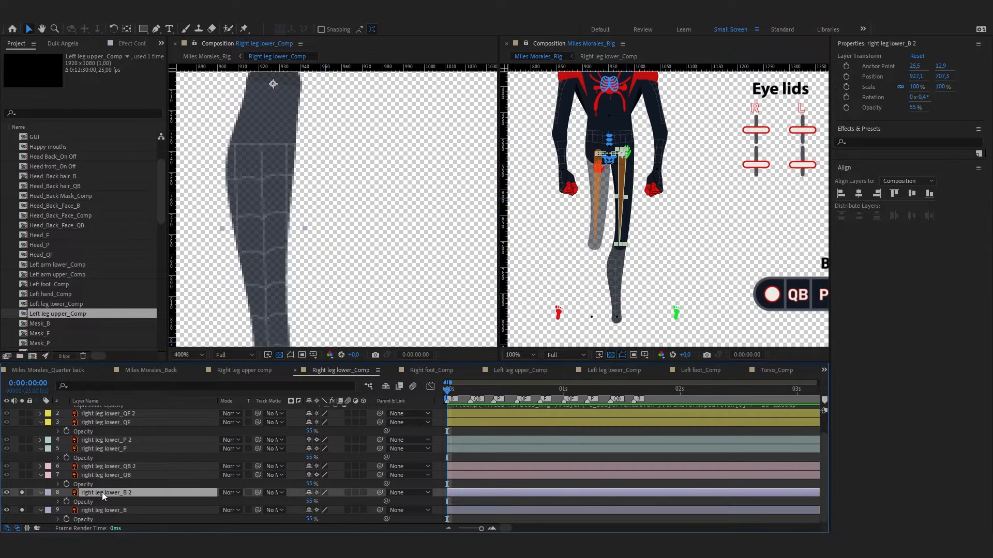
At 0:00:00:05, solo right leg lower_QB 2 and right leg lower_QB, and show the opacity of right leg lower_QB 2
left_click(156, 475)
key("k")
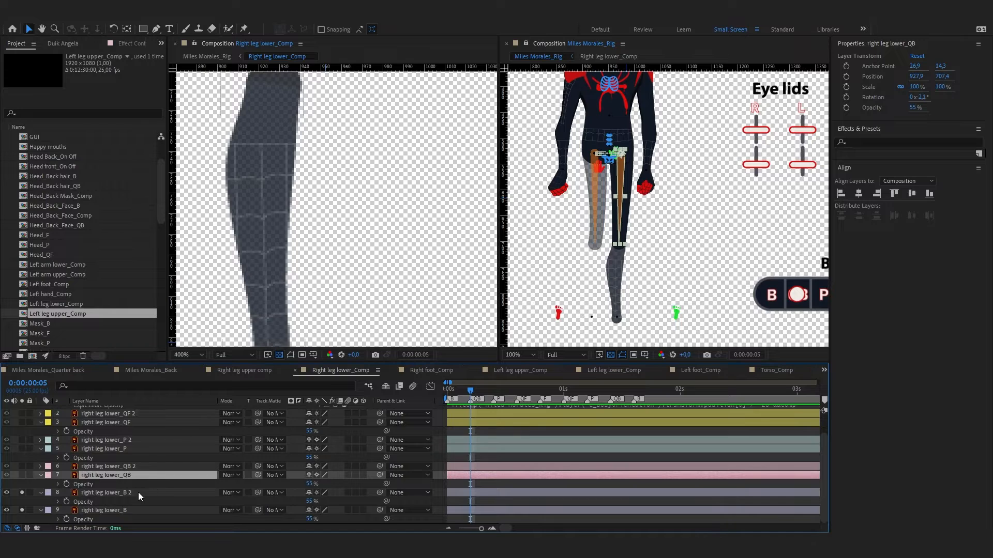
left_click_drag(21, 466, 22, 475)
left_click(135, 467)
key("t")
left_click(142, 485)
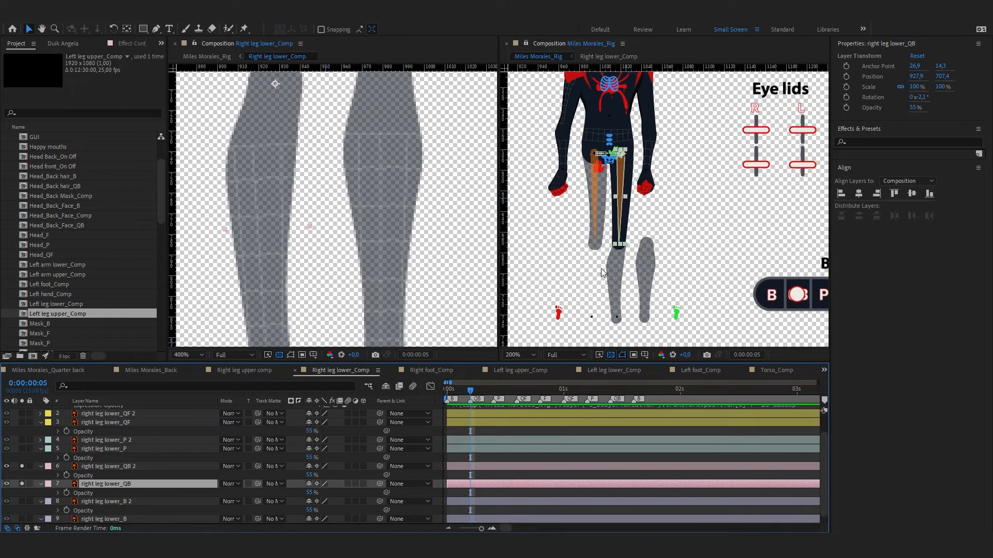
In Right leg upper comp, rotate right leg upper_B 2 to about -359.8°
scroll(601, 269, "up", 1)
left_click(244, 370)
left_click(324, 228)
key("w")
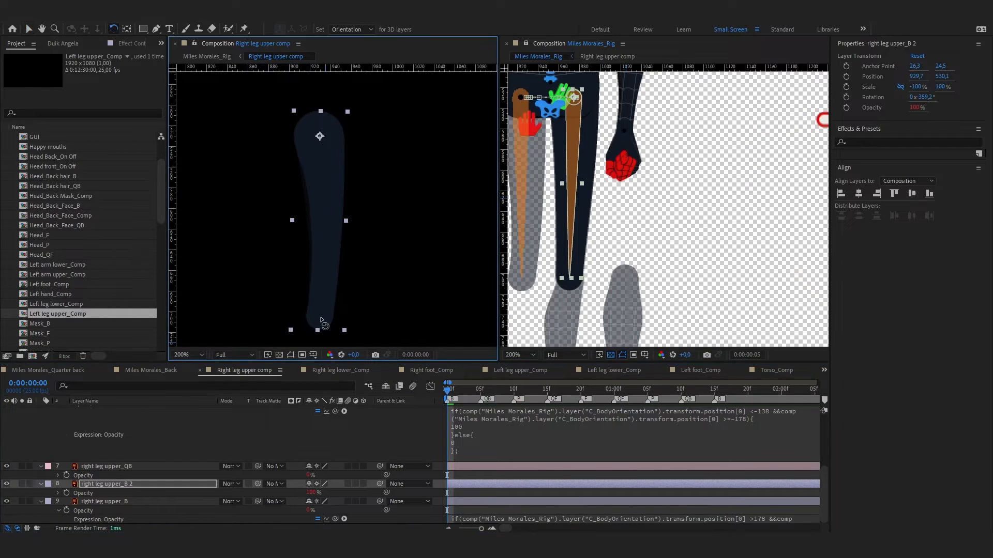
left_click_drag(322, 321, 379, 320)
key("comma")
key("ctrl+z")
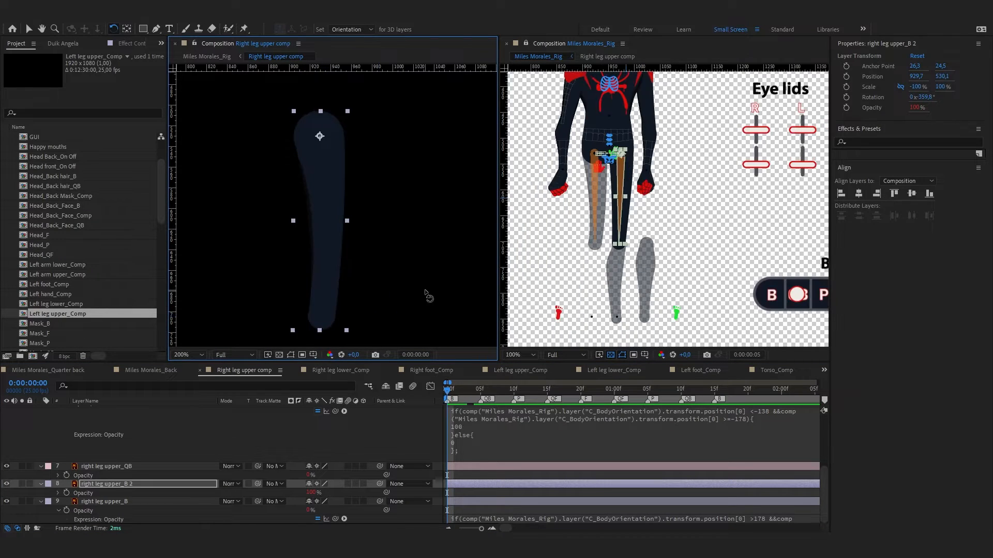
At 0:00:00:05 in Right leg upper comp, rotate right leg upper_QB 2 to about 1.1°
left_click(336, 371)
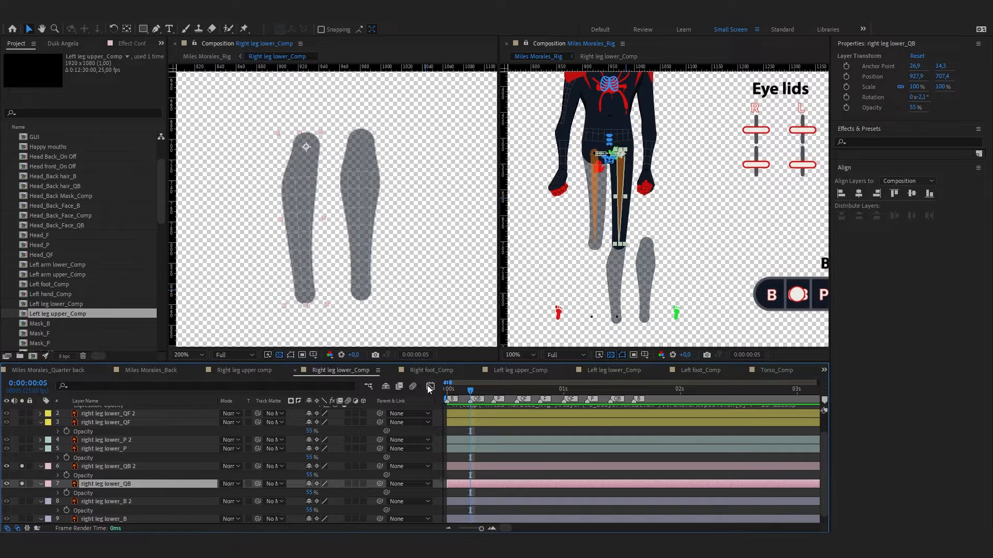
left_click(252, 370)
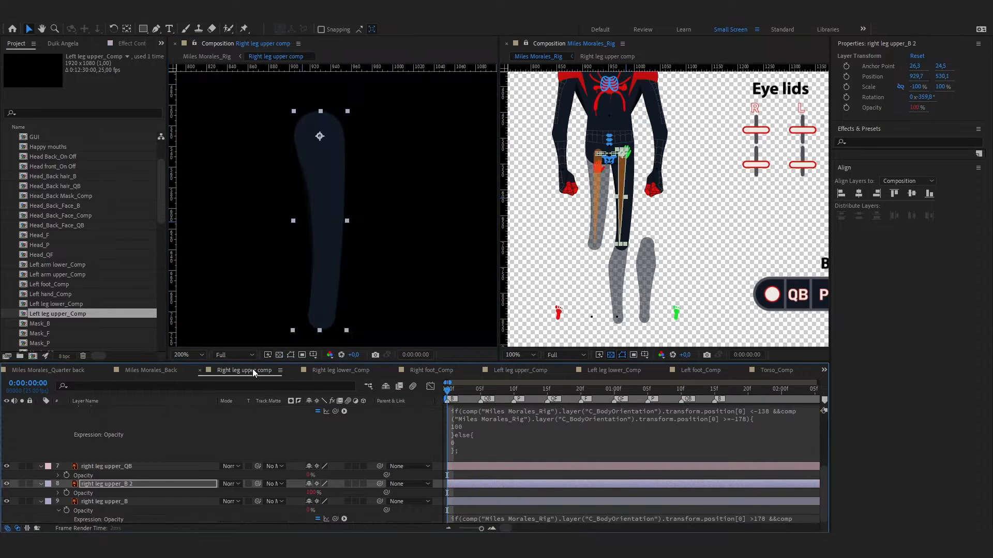
key("period")
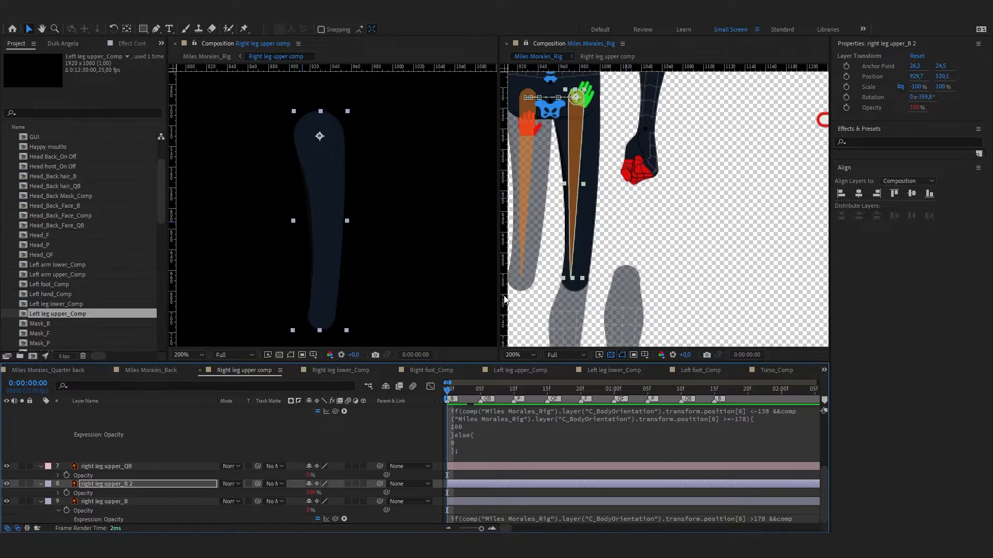
left_click(480, 394)
left_click(311, 310)
key("w")
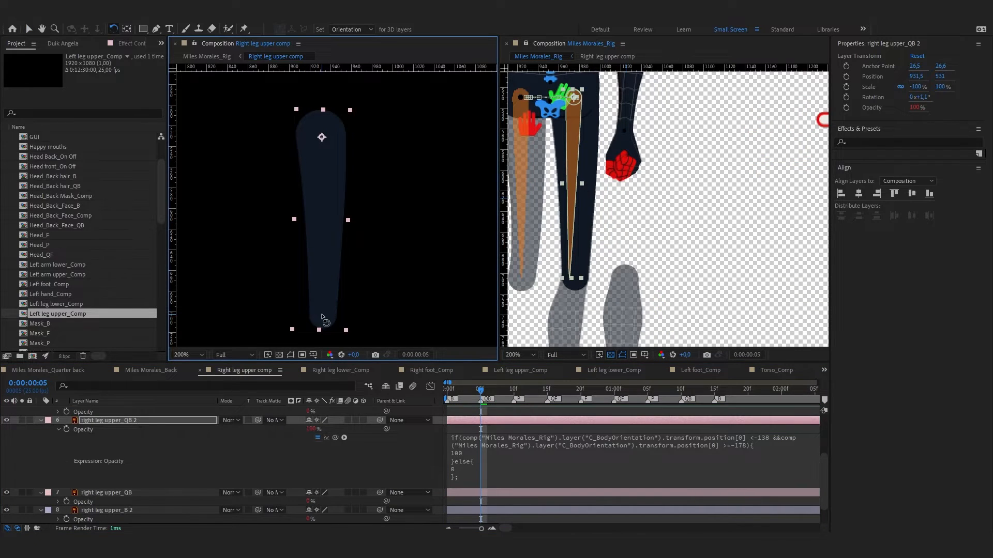
Rotate the right leg upper_QB 2 layer to about 2.7°
scroll(600, 278, "down", 1)
scroll(574, 288, "up", 1)
left_click_drag(332, 316, 327, 317)
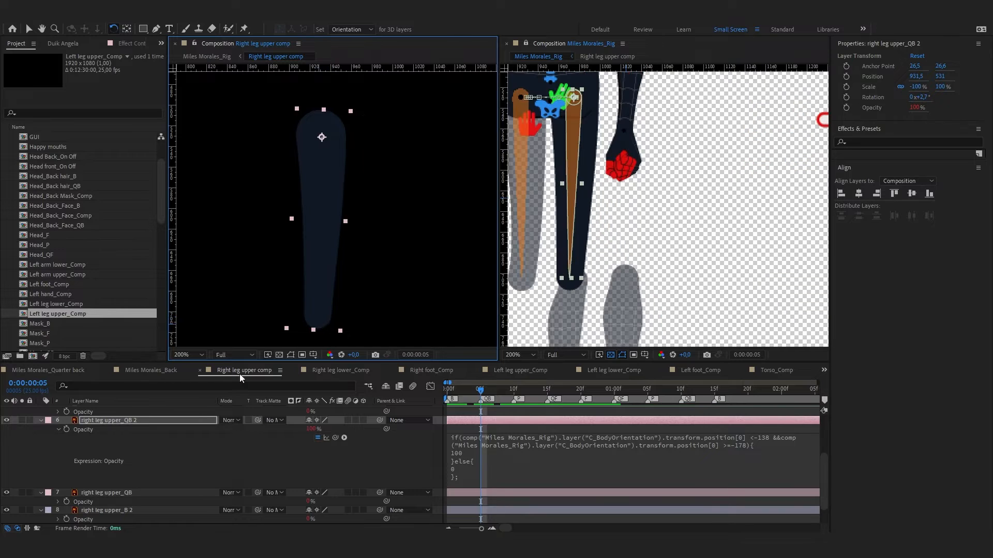
key("v")
In Right leg lower_Comp, move the right leg lower_QB 2 layer over right leg lower_QB, at about X 927.9, Y 706
left_click(340, 371)
left_click(310, 219)
scroll(592, 255, "down", 1)
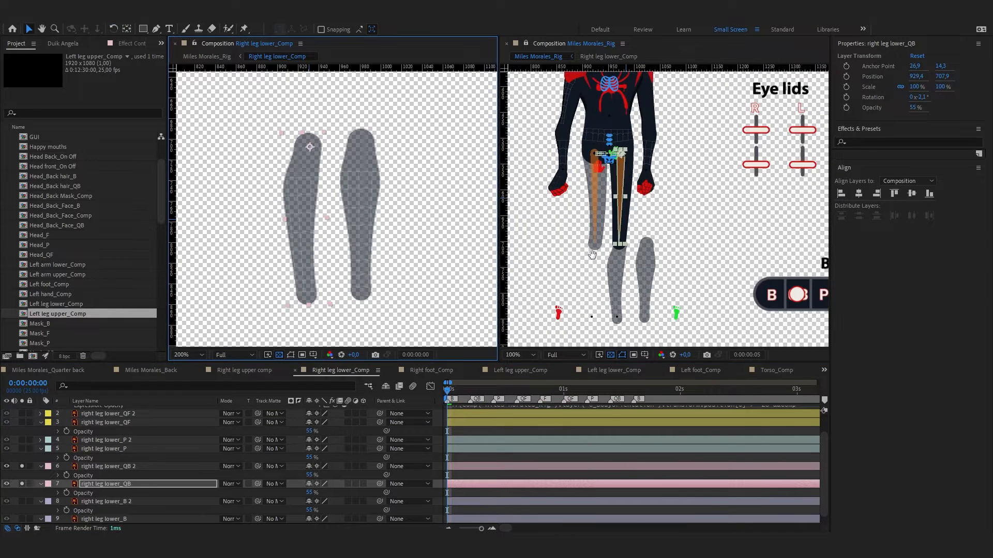
scroll(592, 255, "up", 2)
left_click(119, 466)
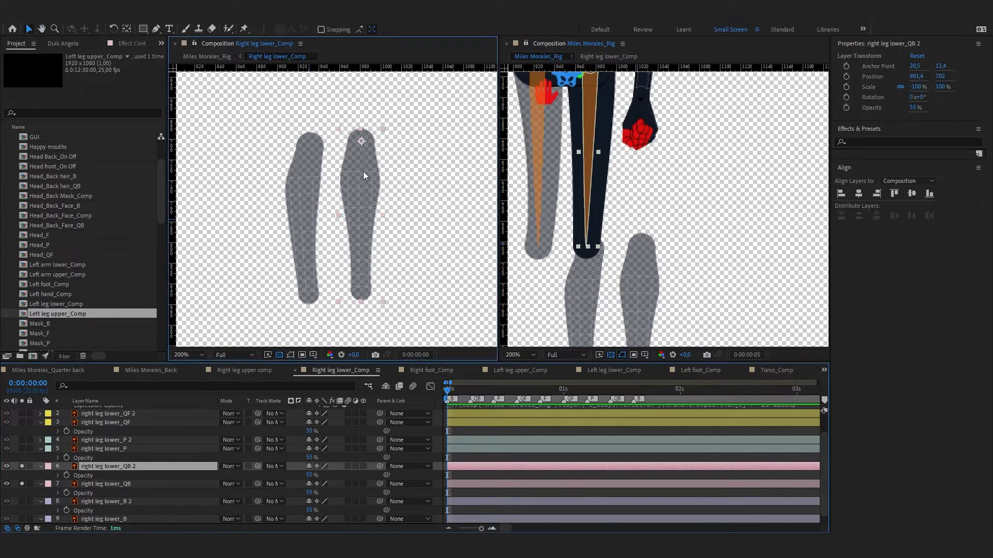
left_click_drag(363, 173, 308, 176)
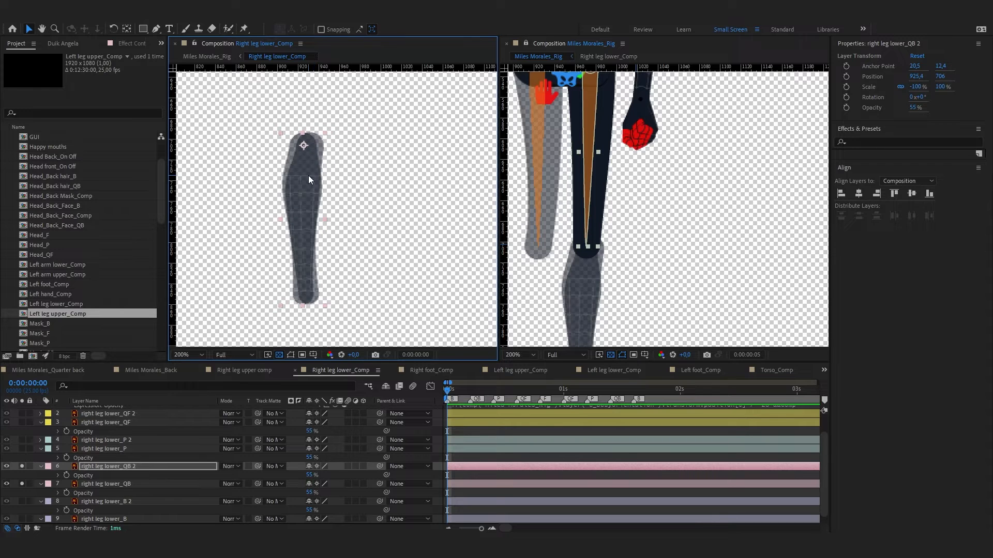
key("Right")
key("Right")
key("Right")
key("Right")
key("Right")
Rotate right leg lower_QB 2 to about -1.3° to match the leg layer beneath it
key("space")
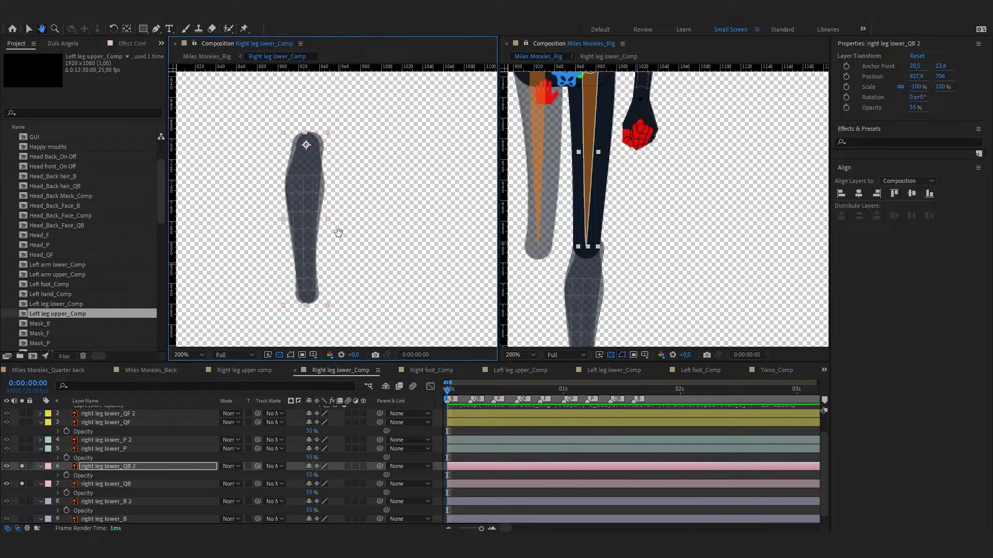
left_click_drag(339, 233, 339, 202)
key("w")
left_click_drag(312, 267, 314, 268)
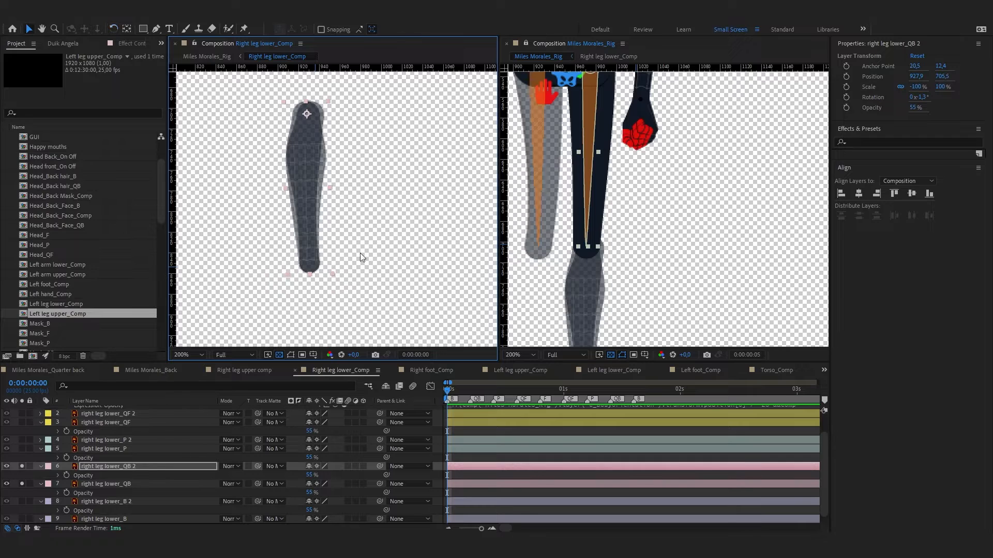
Go to frame 5 and solo right leg lower_B 2 alongside right leg lower_QB in place of right leg lower_QB 2
left_click(470, 392)
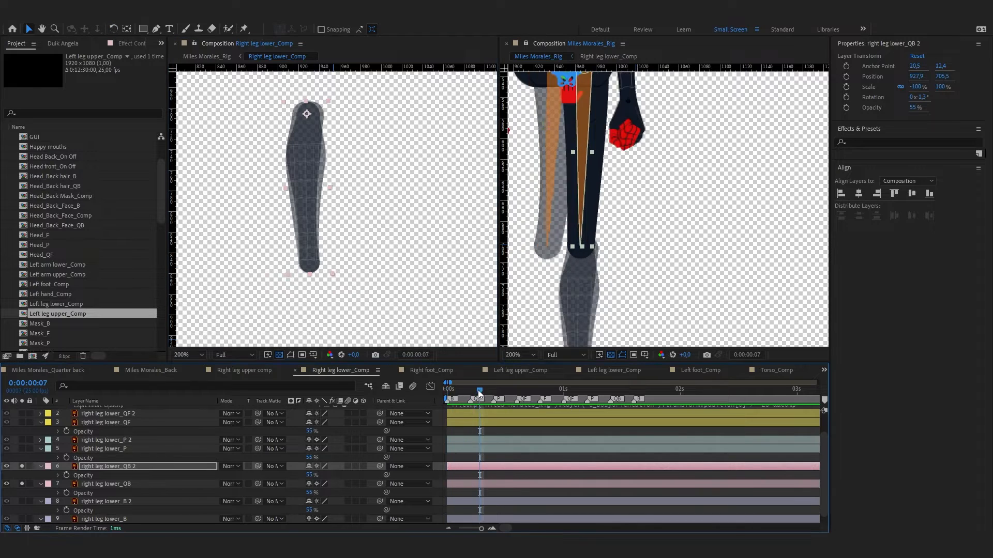
left_click(171, 449)
left_click(135, 466)
left_click(111, 484)
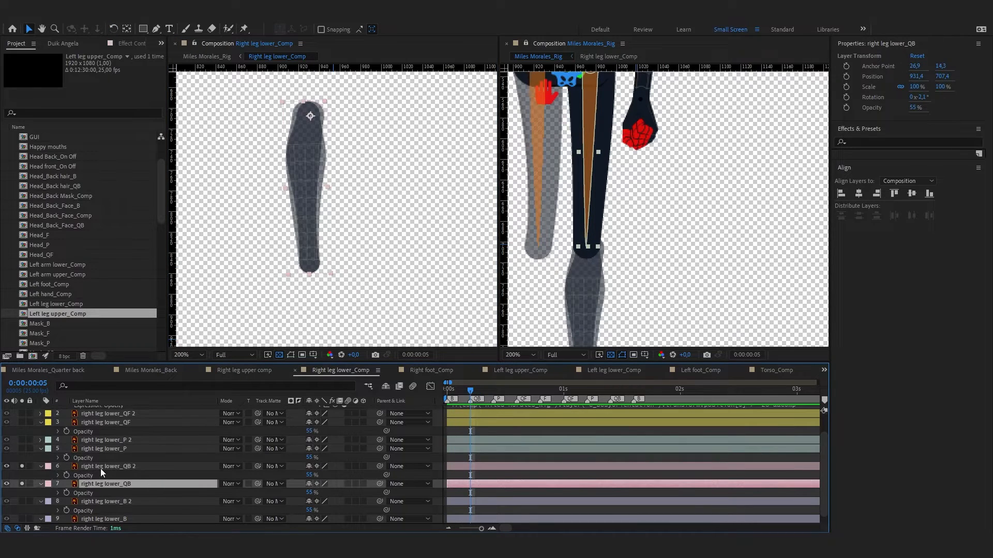
left_click(21, 467)
left_click(22, 501)
Align the right leg lower_QB layer over right leg lower_B 2 with a slight move and rotation, and turn off the solo on right leg lower_F
left_click_drag(311, 120, 309, 120)
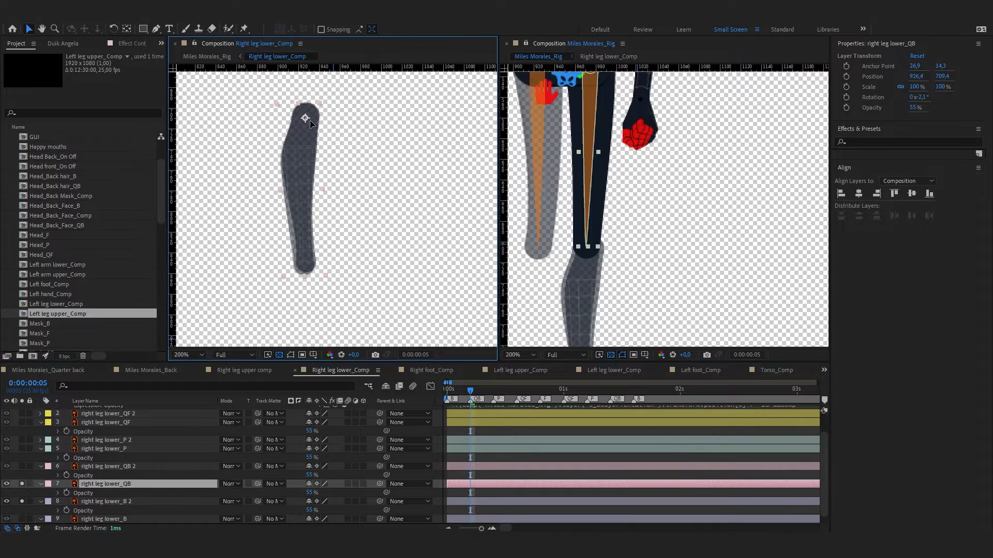
key("w")
left_click_drag(302, 268, 303, 268)
key("Up")
key("Up")
key("Up")
key("Up")
key("v")
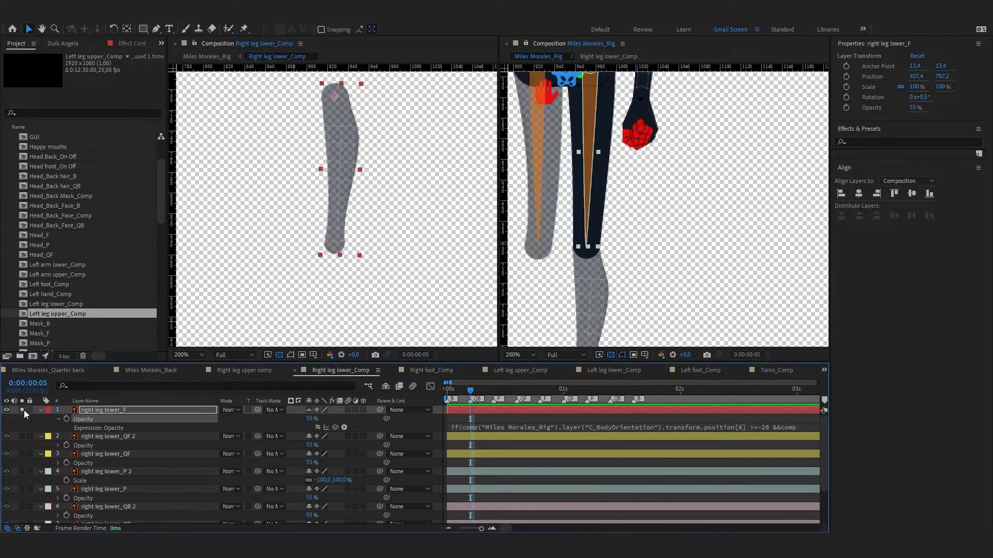
left_click(22, 410)
left_click(382, 430)
left_click(711, 373)
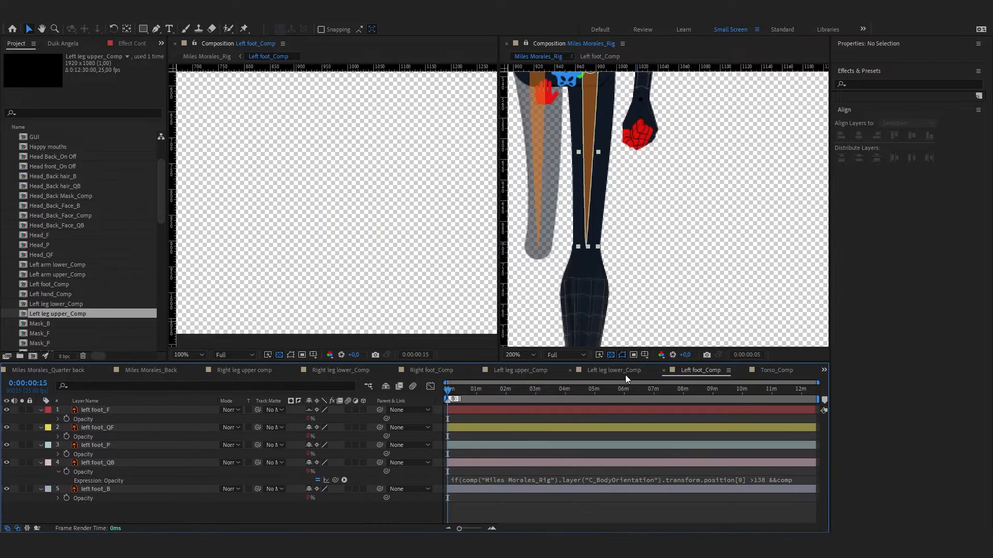
left_click(434, 371)
left_click(640, 374)
left_click(489, 370)
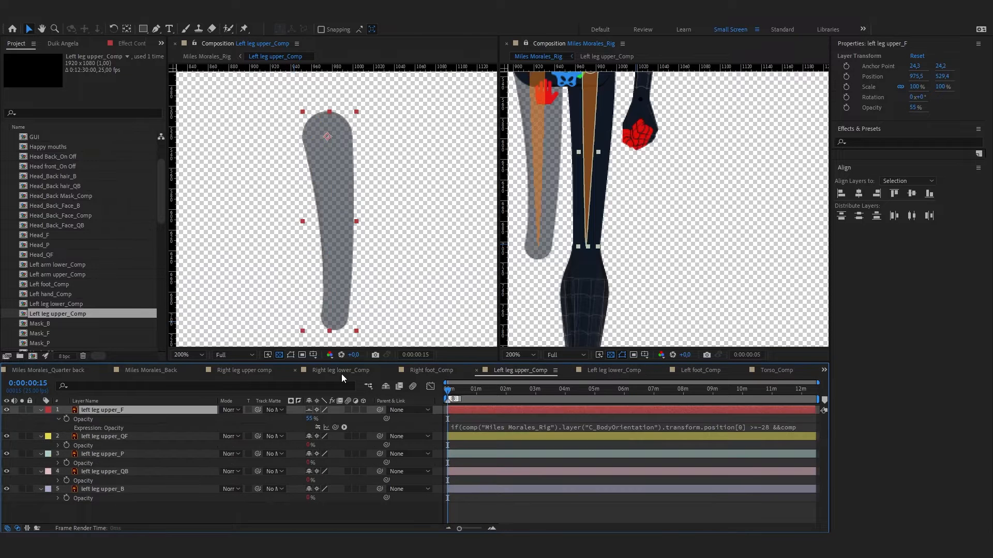
left_click(341, 371)
Copy all five left foot layers from Left foot_Comp and paste them into Right foot_Comp
left_click(700, 370)
key("ctrl+a")
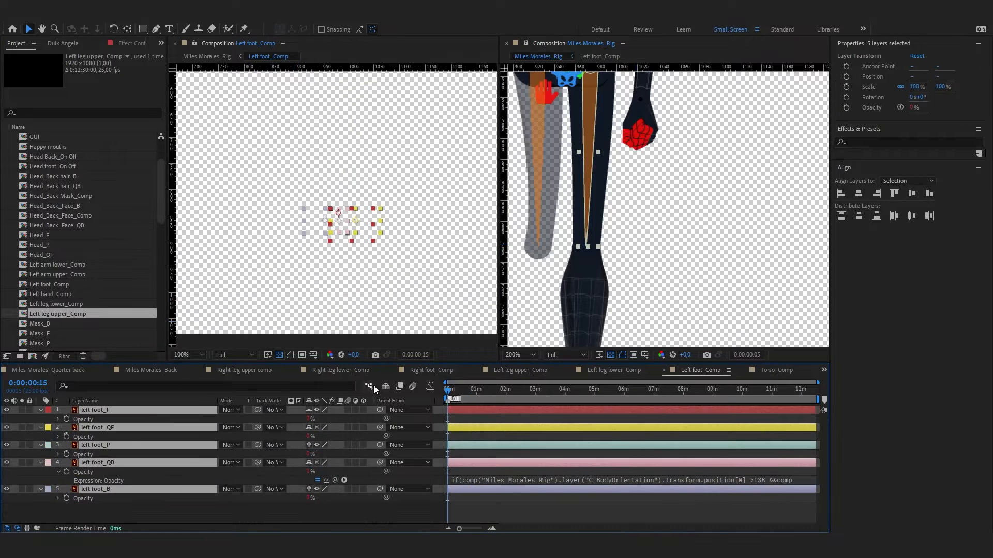
key("ctrl+c")
left_click(432, 370)
key("ctrl+v")
Flip the five pasted left foot layers horizontally
right_click(129, 415)
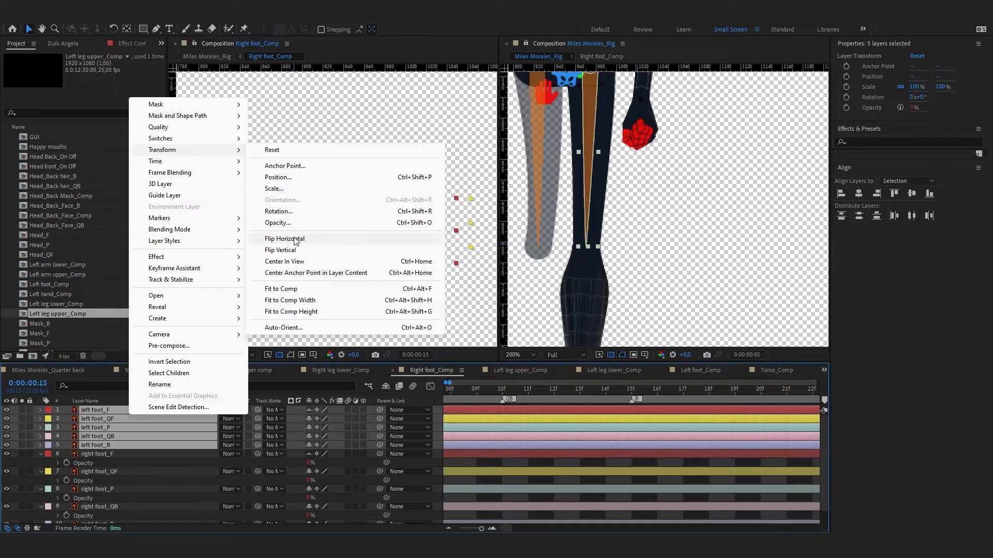
left_click(264, 237)
scroll(115, 445, "down", 1)
right_click(164, 429)
key("Escape")
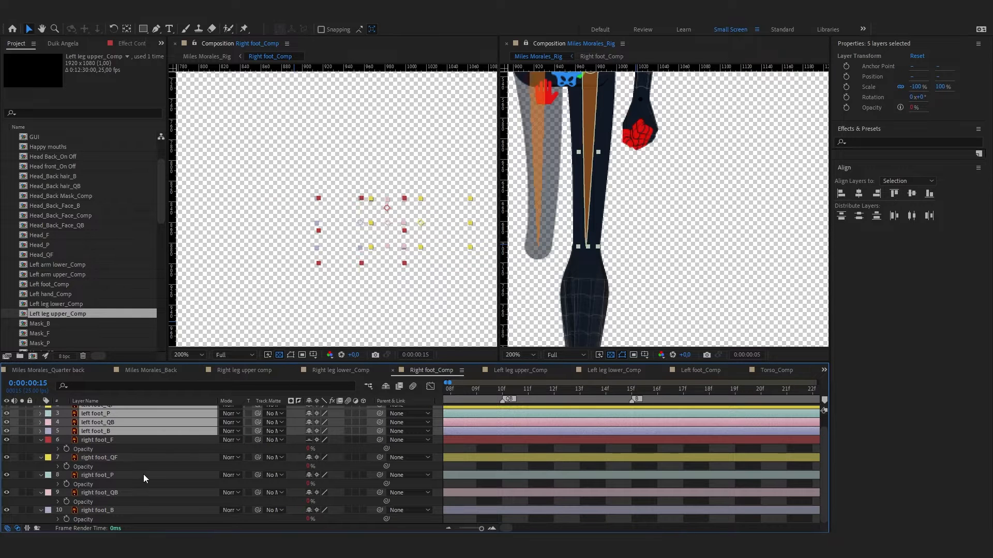
Show the opacity of the pasted left foot layers and place each one directly above its matching right foot layer
key("t")
scroll(172, 457, "down", 2)
left_click(255, 452)
left_click_drag(109, 427, 114, 510)
left_click_drag(112, 410, 118, 483)
scroll(116, 439, "up", 1)
scroll(114, 429, "up", 2)
Delete the pasted left foot_F layer and save the project
left_click(99, 411)
key("Delete")
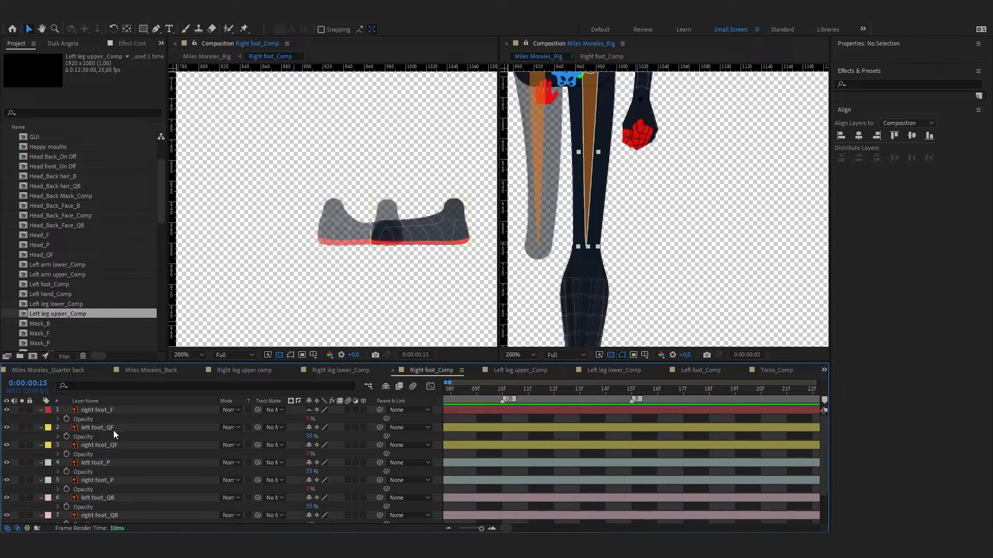
scroll(114, 432, "down", 3)
key("ctrl+s")
Rename the left foot_B layer as right foot_B 2
left_click(107, 493)
left_click(104, 509)
key("Return")
key("ctrl+c")
left_click(111, 493)
key("Return")
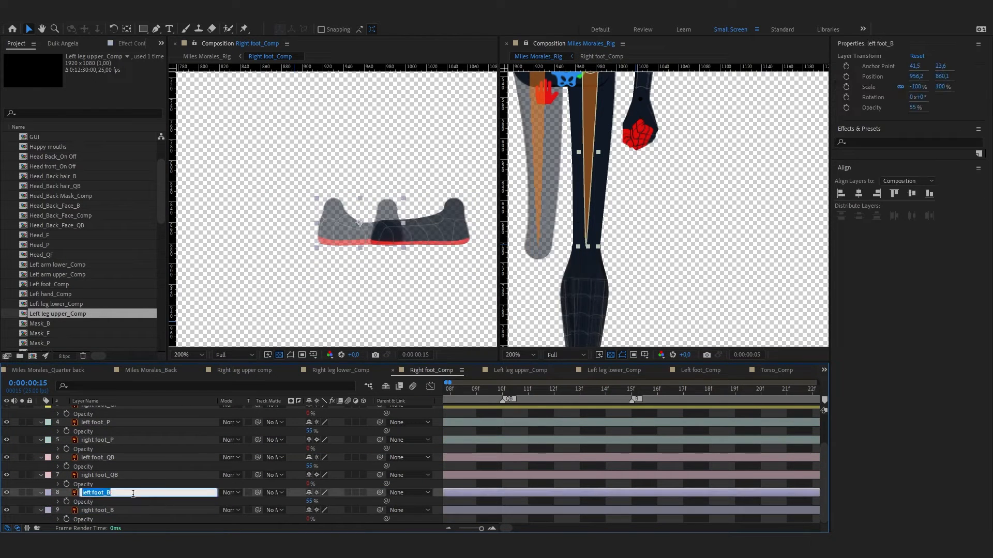
key("ctrl+v")
type("2")
Rename left foot_QB as right foot_QB 2 and left foot_P as right foot_P 2
left_click(114, 475)
key("Return")
key("ctrl+c")
left_click(108, 439)
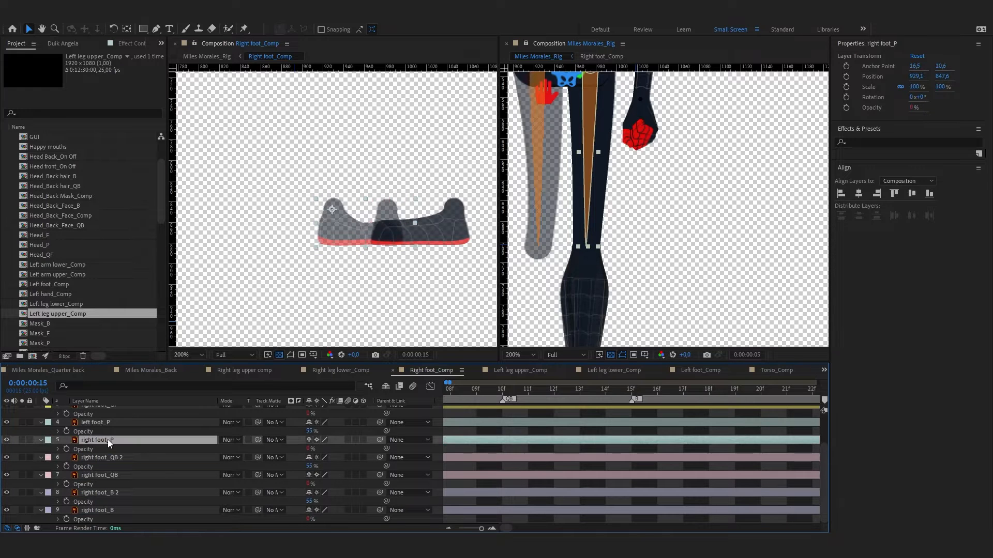
key("Return")
left_click(108, 422)
key("Return")
key("ctrl+v")
type("2")
Rename the left foot_QF layer as right foot_QF 2
left_click(132, 437)
scroll(132, 436, "up", 1)
left_click(132, 433)
key("Return")
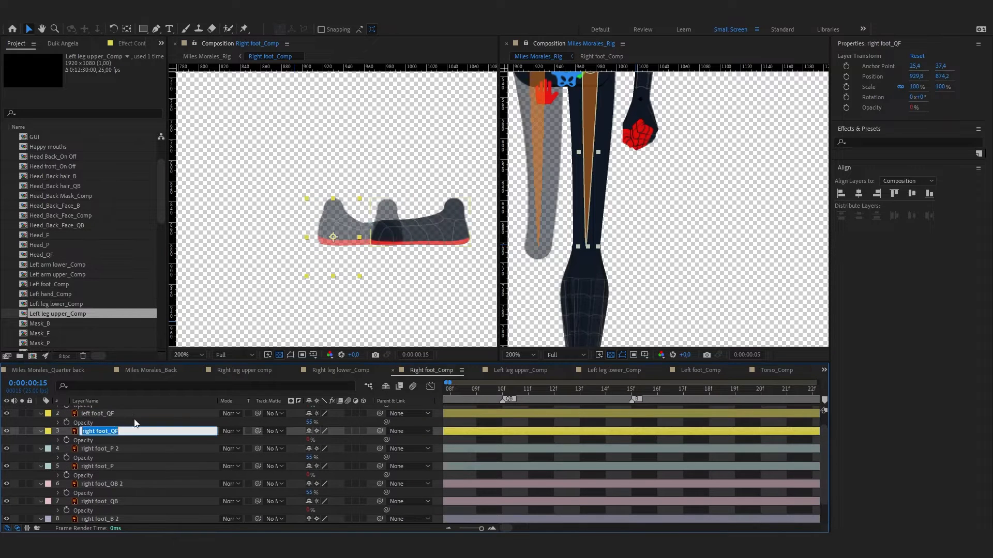
key("ctrl+c")
left_click(110, 414)
key("Return")
key("ctrl+v")
scroll(104, 434, "up", 1)
type("2")
key("Return")
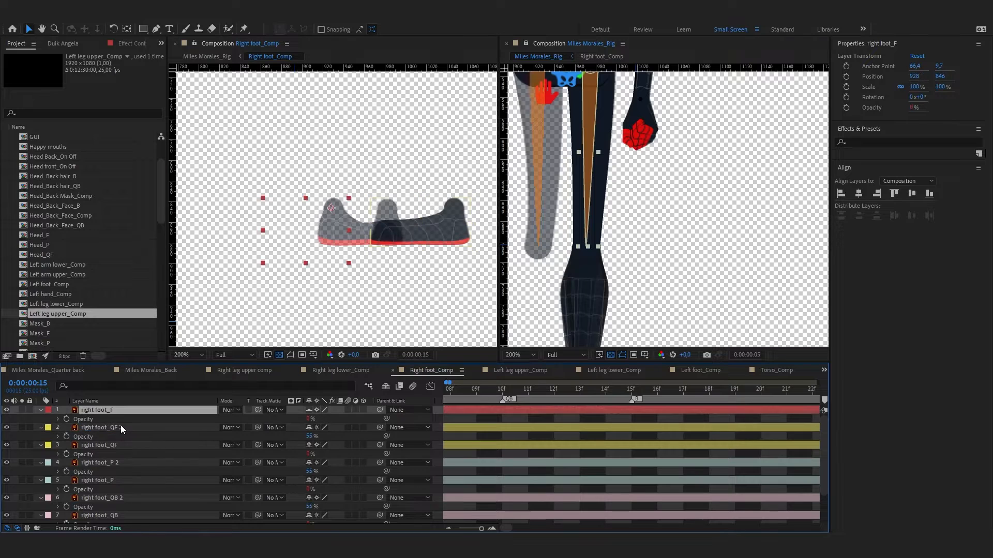
Move the right foot_QF 2 artwork to the other foot's position and solo right foot_P 2
left_click_drag(420, 222, 327, 213)
scroll(337, 231, "up", 1)
left_click(77, 462)
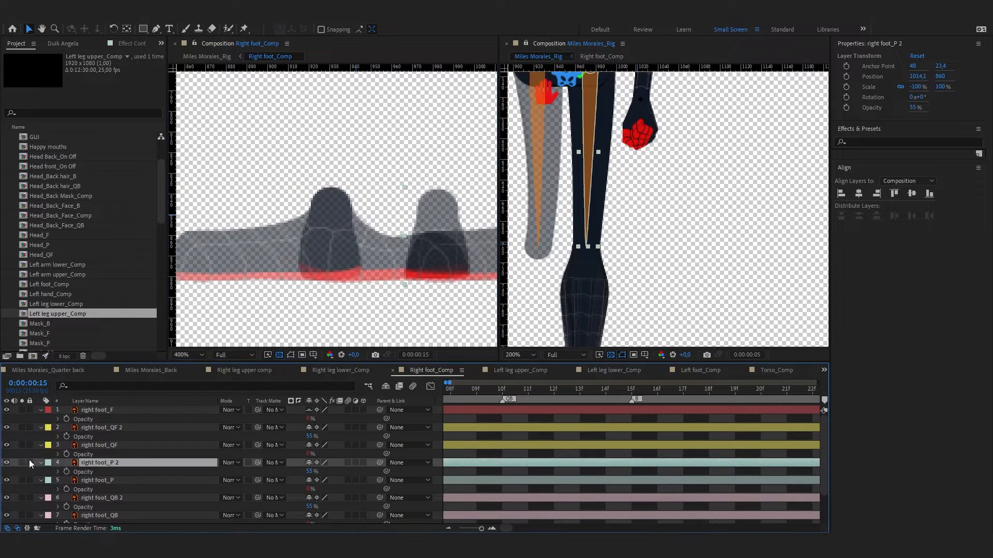
left_click(22, 462)
Solo right foot_F as an alignment reference and disable its opacity expression
key("comma")
key("comma")
left_click(22, 410)
left_click(58, 418)
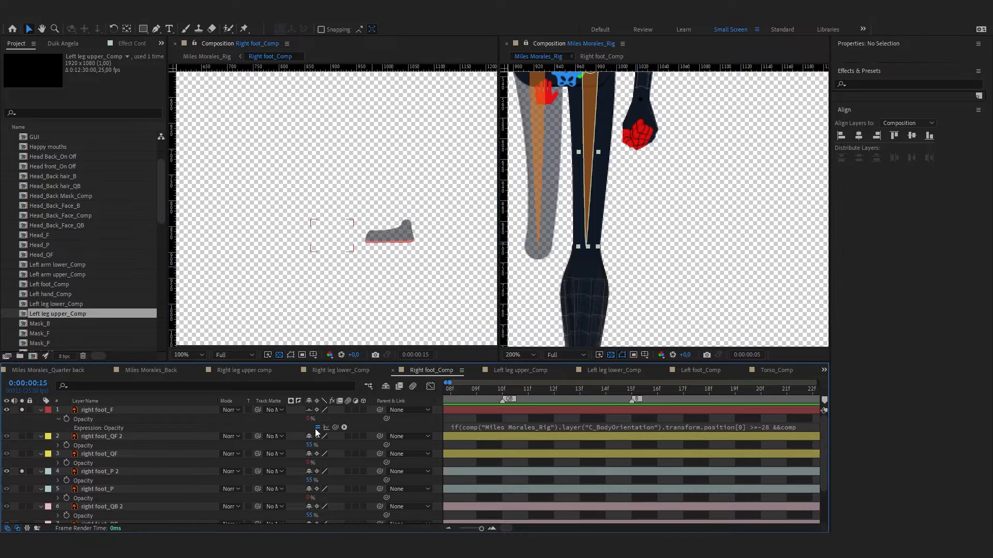
left_click(317, 428)
Move right foot_P 2 over the right foot_F ankle, to about X 895.6, Y 860
left_click(412, 235)
scroll(414, 235, "up", 1)
left_click_drag(464, 259, 345, 248)
key("period")
key("shift+Left")
key("shift+Left")
key("shift+Left")
key("shift+Left")
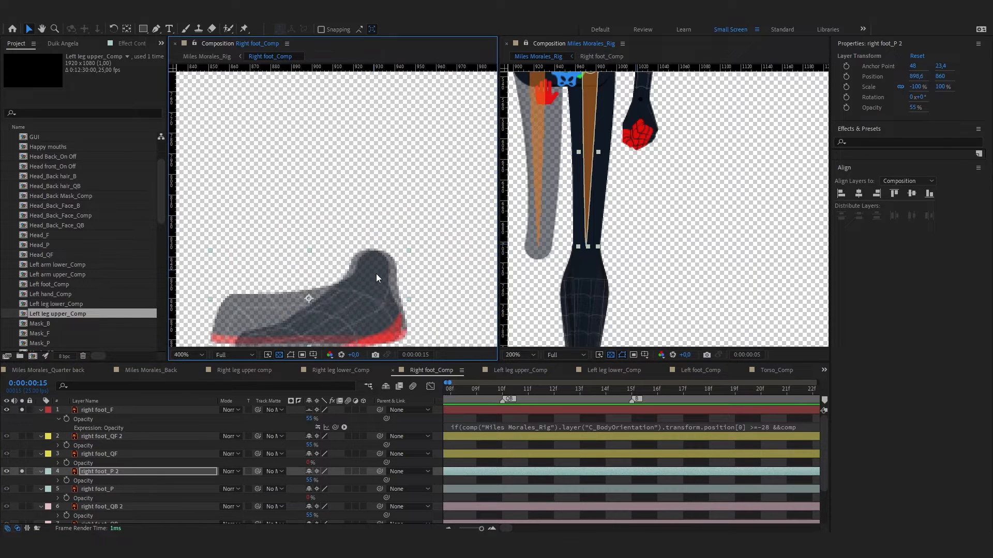
key("Left")
key("Left")
Solo right foot_QB 2 in place of right foot_P 2 and move it over right foot_F
left_click(21, 471)
left_click(22, 507)
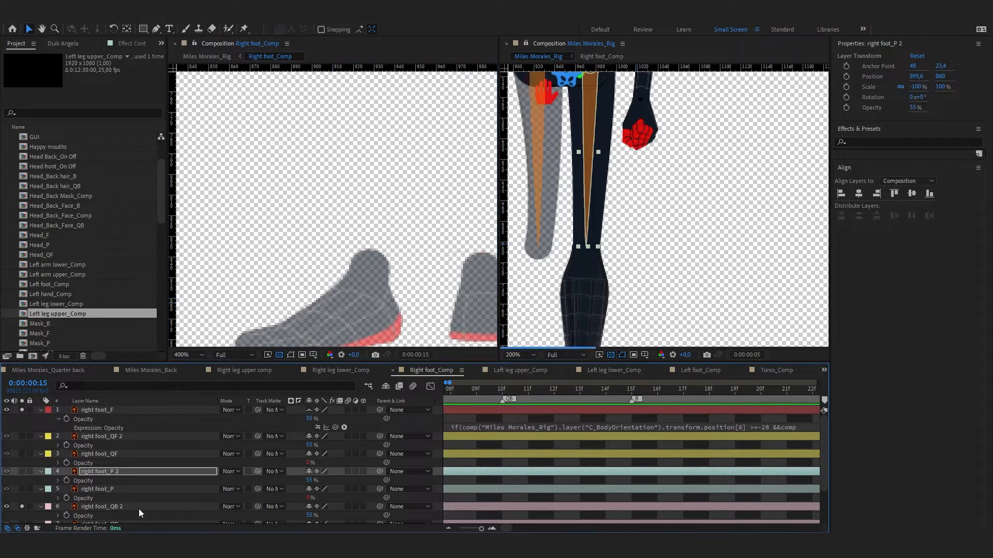
left_click(139, 506)
left_click_drag(476, 298, 387, 283)
Turn off the solo on right foot_QB 2 and briefly isolate right foot_B 2 against right foot_F to check its placement
scroll(103, 465, "down", 3)
left_click(21, 458)
left_click(22, 492)
left_click(54, 493)
left_click(22, 493)
left_click(278, 481)
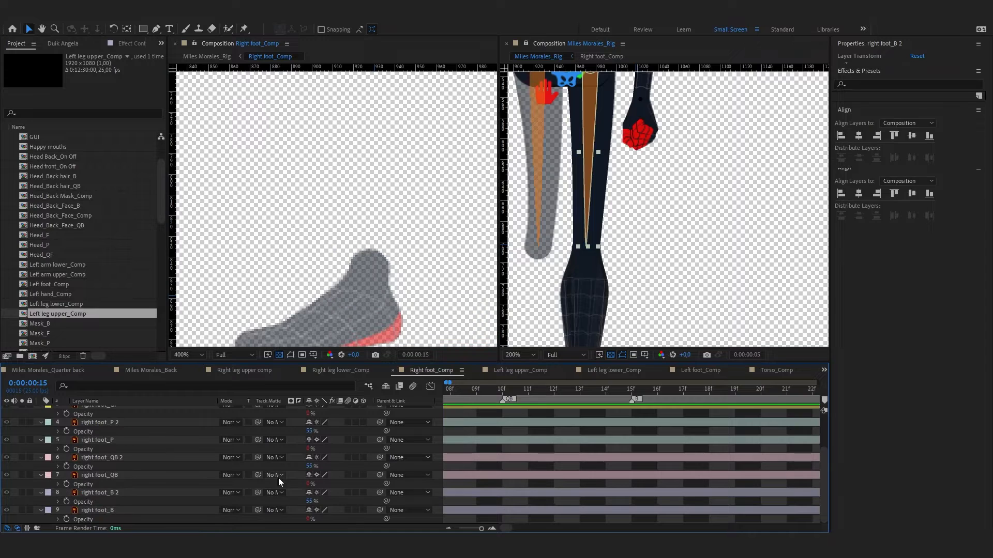
Re-enable the opacity expression on right foot_F and save the project
scroll(278, 478, "up", 3)
key("comma")
left_click(318, 428)
key("ctrl+s")
left_click(336, 370)
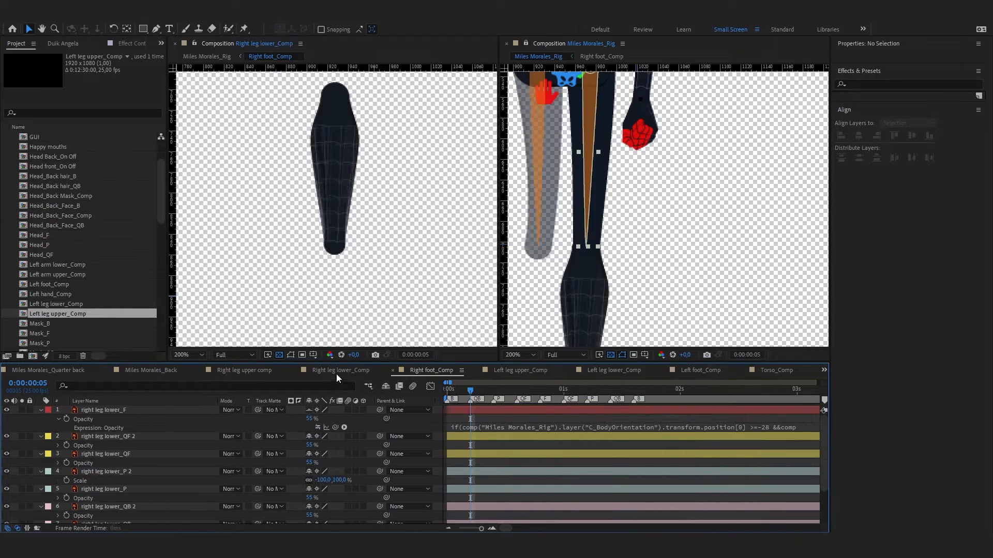
left_click(429, 370)
left_click(515, 371)
Copy the right leg upper F, QF, P, QB and B layers from Right leg upper comp into Left leg upper_Comp
left_click(248, 371)
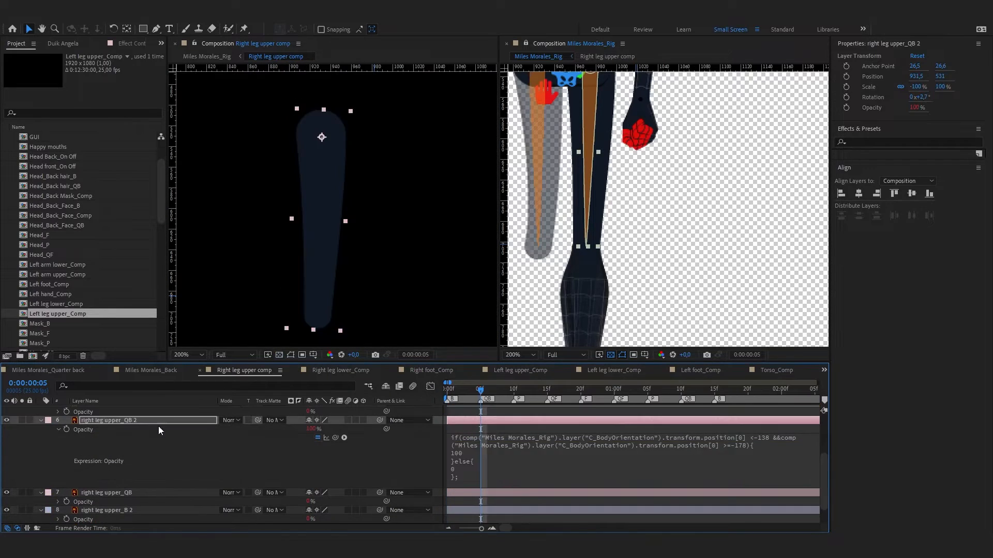
scroll(155, 426, "up", 3)
left_click(144, 410)
left_click(138, 446, "ctrl")
scroll(138, 455, "down", 1)
left_click(135, 454, "ctrl")
scroll(137, 460, "down", 3)
left_click(132, 500, "ctrl")
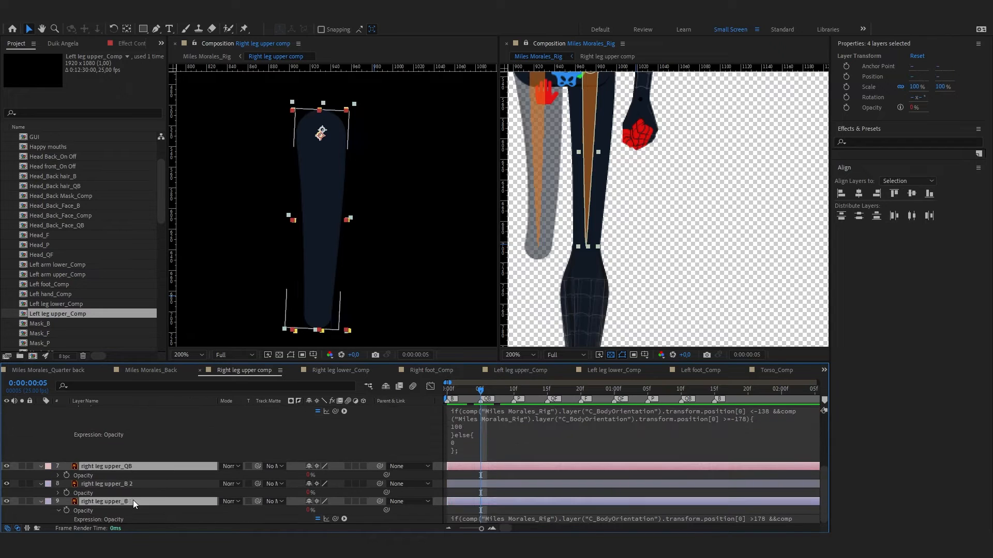
key("ctrl+c")
left_click(514, 371)
key("ctrl+v")
Delete the pasted right leg upper_F layer
left_click(129, 453)
left_click(129, 412)
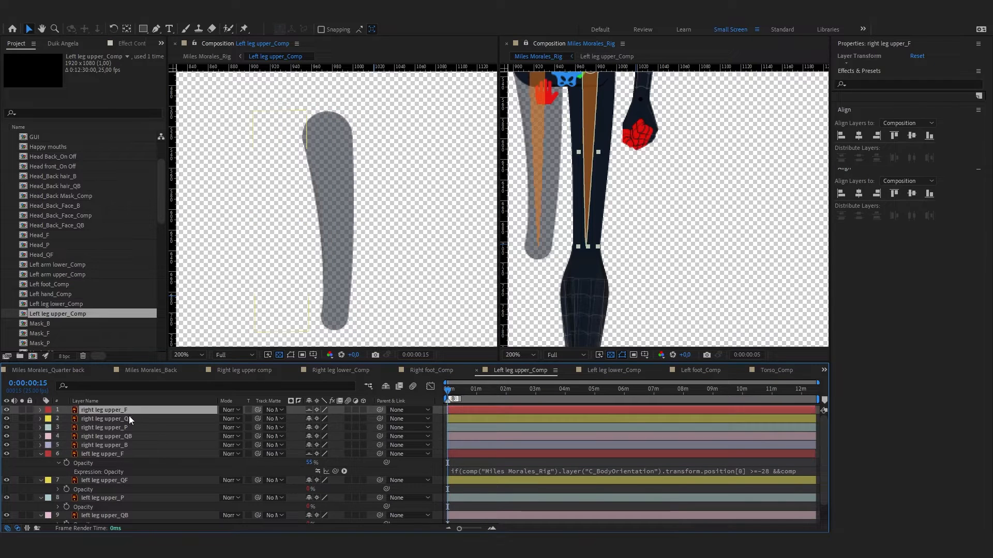
key("Delete")
Reorder the pasted right leg upper QF, P, QB and B layers so each sits directly above its matching left leg upper layer
left_click(129, 412)
left_click(130, 419)
left_click(129, 436, "shift")
left_click(130, 411, "shift")
left_click_drag(123, 463, 124, 468)
scroll(137, 455, "down", 2)
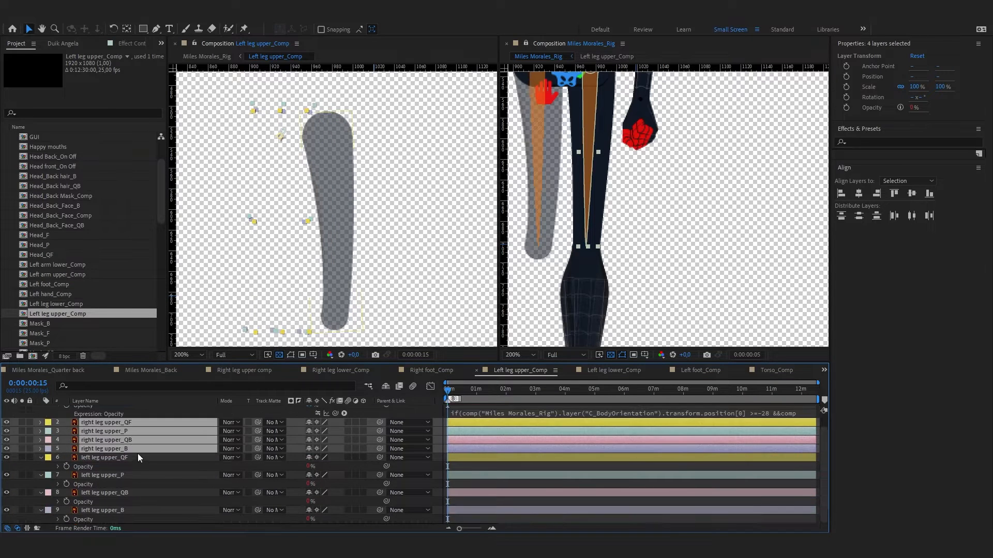
left_click(133, 432)
left_click(133, 448, "shift")
left_click_drag(132, 433, 111, 510)
left_click(135, 459)
left_click(134, 466, "shift")
Rename the pasted right leg upper_B and right leg upper_QB layers as left leg upper_B 2 and left leg upper_QB 2
key("Return")
key("ctrl+v")
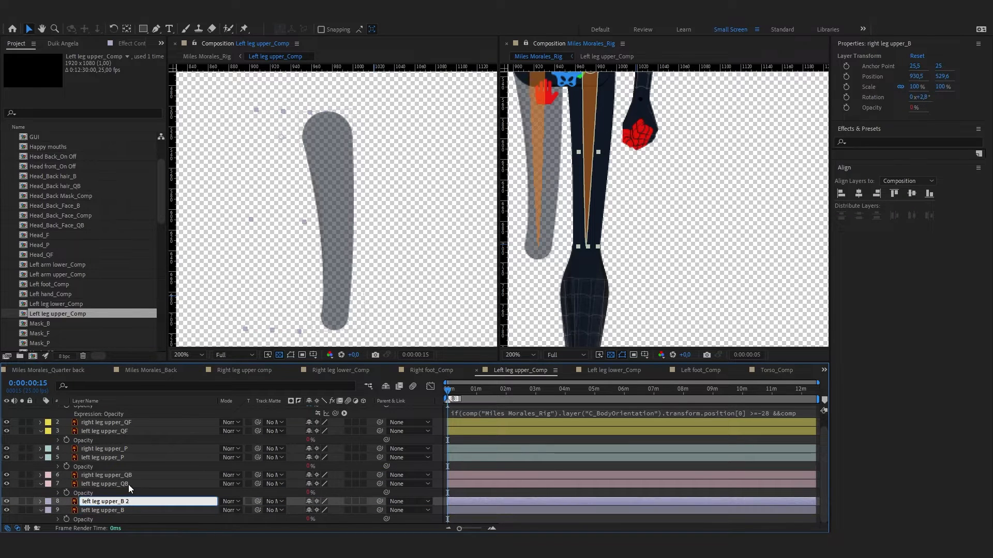
left_click(128, 485)
key("Return")
key("ctrl+c")
left_click(128, 475)
key("Return")
key("ctrl+v")
Rename the pasted right leg upper_P and right leg upper_QF layers as left leg upper_P 2 and left leg upper_QF 2
left_click(121, 450)
left_click(120, 457)
key("Return")
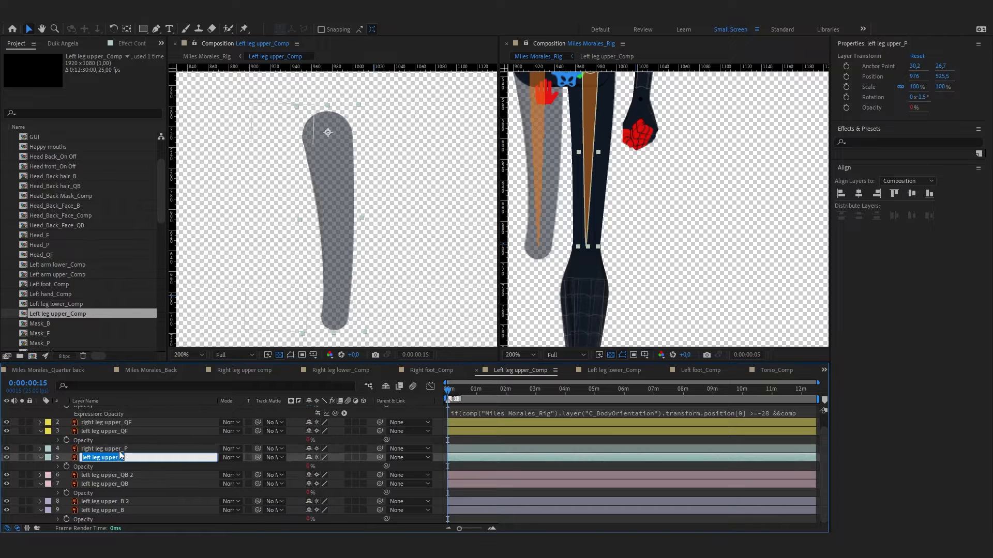
left_click(118, 449)
key("Return")
key("ctrl+v")
left_click(112, 431)
key("Return")
left_click(119, 423)
key("Return")
key("ctrl+v")
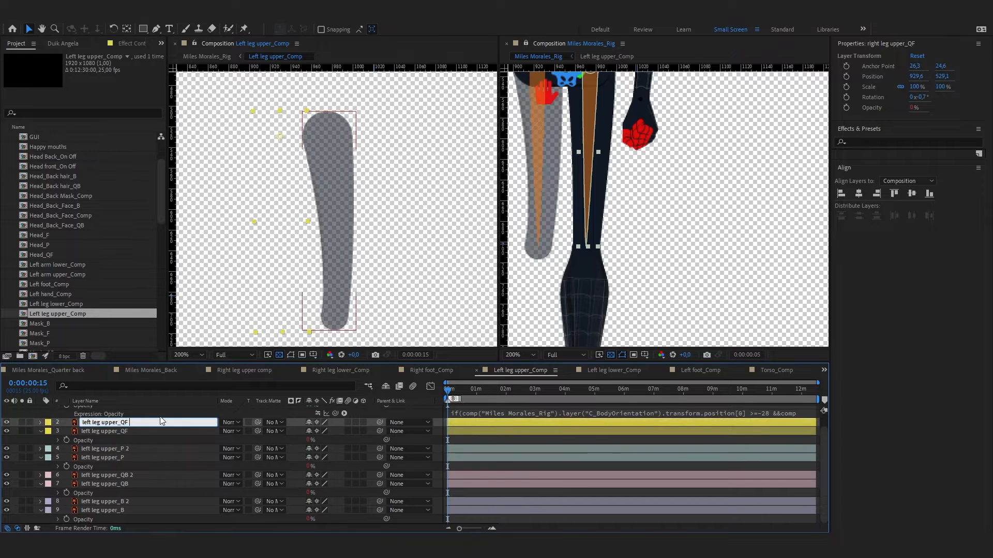
left_click(115, 432)
Solo left leg upper_QF 2, and flip the left leg upper QF 2, P 2, QB 2 and B 2 layers horizontally
scroll(116, 433, "up", 1)
left_click(106, 437)
left_click(22, 436)
key("s")
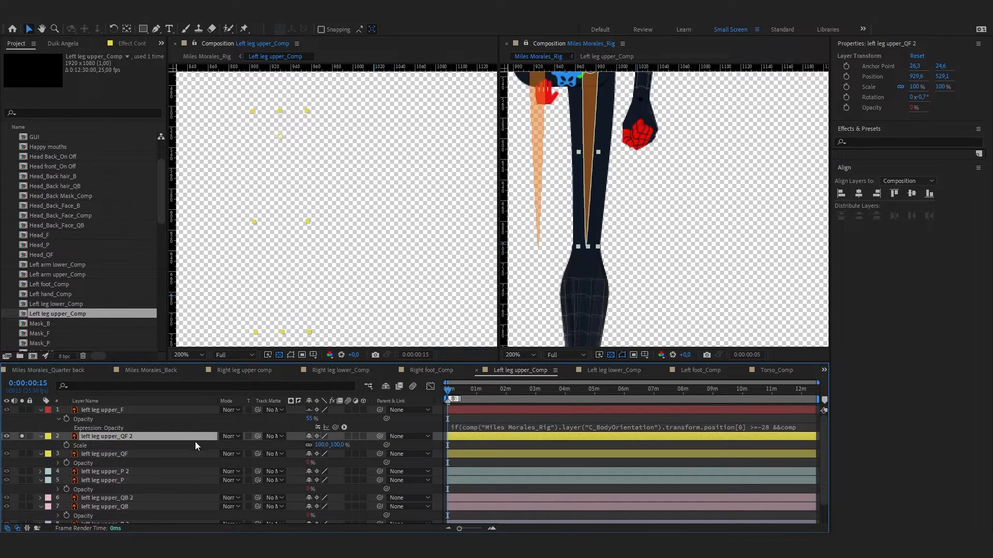
left_click(141, 471, "ctrl")
scroll(139, 473, "down", 1)
left_click(136, 476, "ctrl")
left_click(132, 502, "ctrl")
right_click(146, 476)
mouse_move(207, 210)
left_click(289, 299)
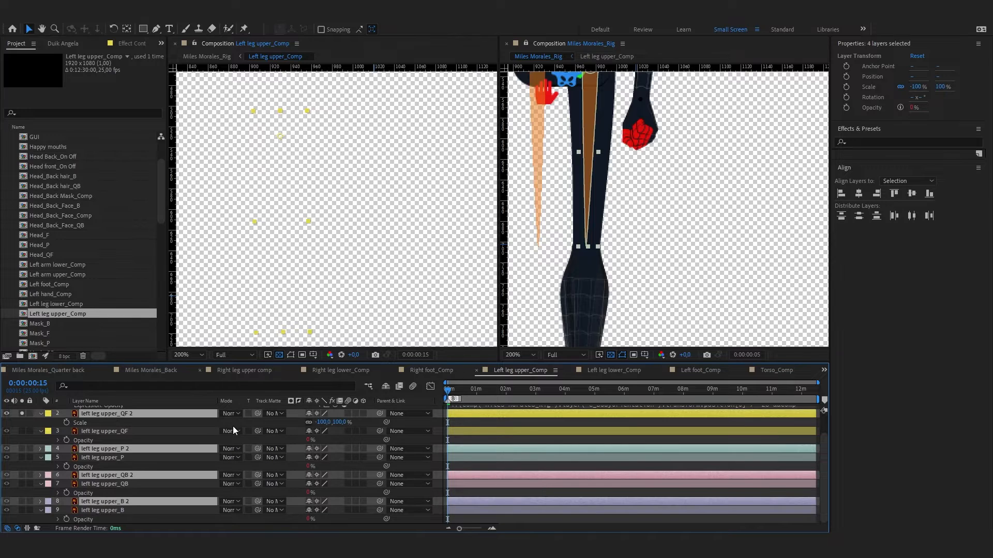
Disable the opacity expressions on the four flipped left leg upper layers
key("t")
right_click(115, 416)
left_click(289, 194)
left_click(148, 420)
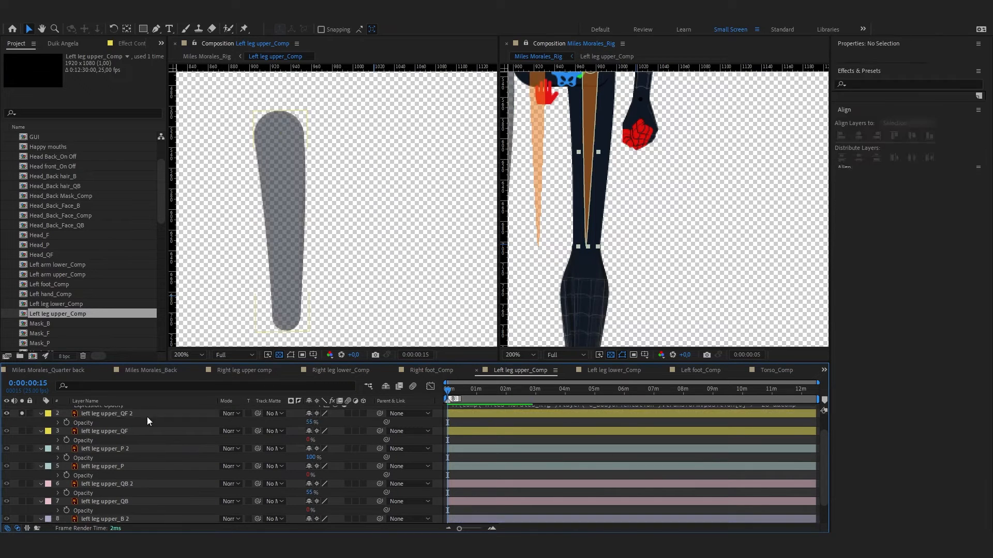
Move left leg upper_QF 2 sideways so it overlaps the left leg upper_F layer
scroll(148, 421, "up", 1)
left_click(139, 436)
left_click(311, 212)
scroll(313, 212, "up", 1)
left_click_drag(250, 151, 346, 152)
left_click_drag(352, 262, 343, 179)
left_click_drag(339, 281, 324, 268)
scroll(324, 269, "down", 1)
Solo left leg upper_P 2 in place of left leg upper_QF 2 and set its opacity to 55%
left_click(22, 436)
left_click(22, 472)
left_click(119, 471)
left_click_drag(316, 227, 336, 267)
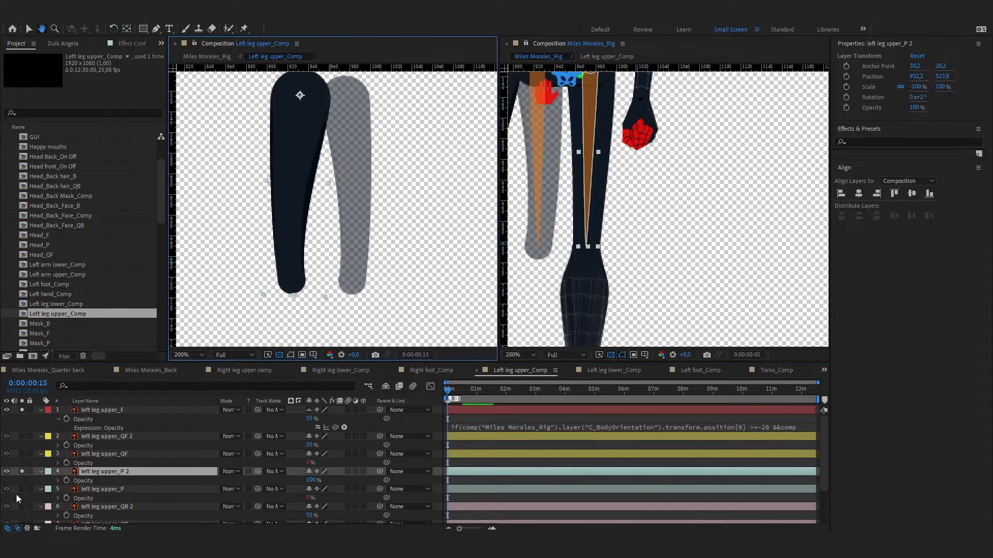
scroll(18, 498, "down", 2)
left_click(312, 431)
type("55")
key("Return")
Align left leg upper_P 2 over left leg upper_F at about 975.7, 525.3, rotated to about -2.8°
left_click_drag(279, 175, 285, 227)
left_click_drag(313, 165, 351, 166)
scroll(339, 316, "up", 1)
left_click_drag(342, 321, 302, 222)
key("w")
left_click_drag(303, 248, 349, 321)
scroll(331, 254, "down", 1)
key("v")
Solo left leg upper_QB 2 instead, move it onto left leg upper_F at about 975.1, 529.6 and rotate it to match
left_click(21, 423)
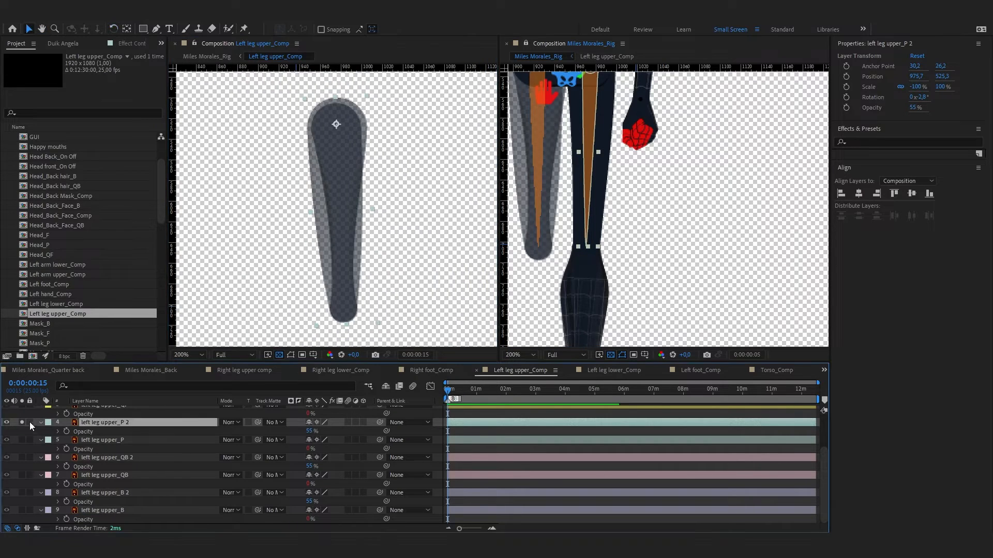
left_click(22, 457)
left_click_drag(288, 142, 335, 140)
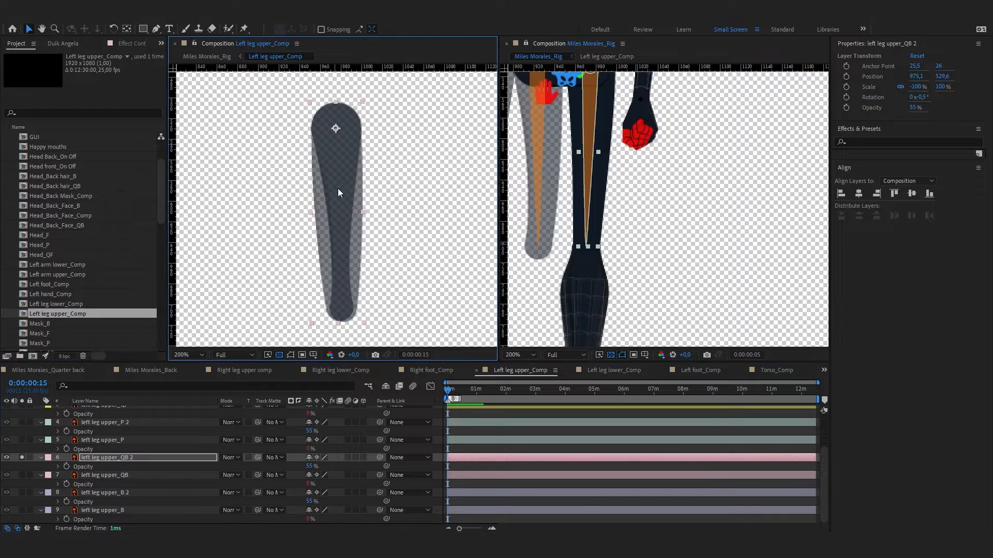
key("w")
left_click_drag(349, 304, 352, 304)
scroll(341, 249, "up", 1)
left_click_drag(340, 248, 349, 190)
key("v")
Solo left leg upper_B 2 instead, move it onto left leg upper_F and rotate it to about -4.5°
scroll(341, 216, "down", 1)
left_click(22, 457)
left_click(22, 493)
left_click(287, 122)
left_click_drag(286, 122, 285, 150)
left_click_drag(284, 149, 329, 154)
key("w")
left_click_drag(321, 298, 344, 298)
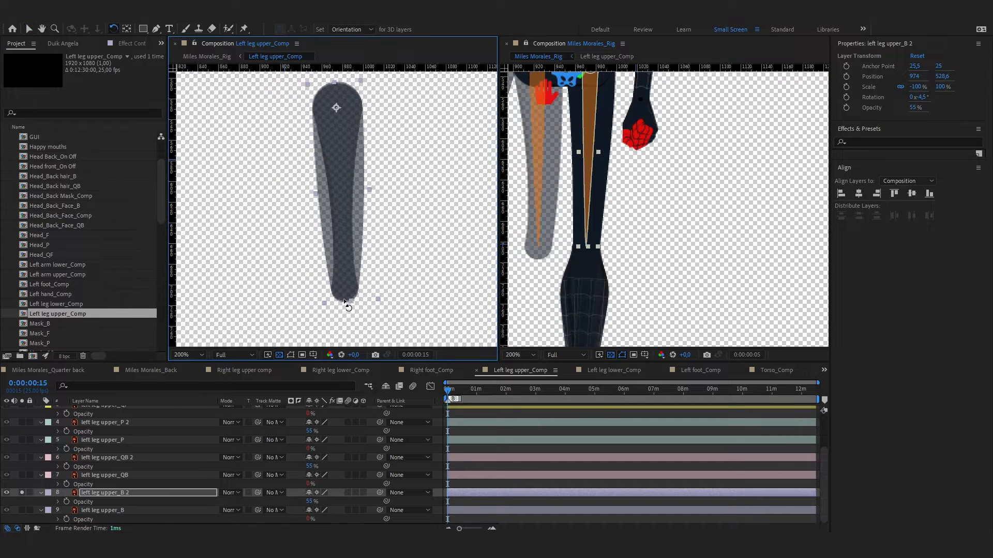
Nudge left leg upper_B 2 down to a vertical position of 530.6 and save the project
key("Down")
key("Down")
key("Down")
key("Down")
key("v")
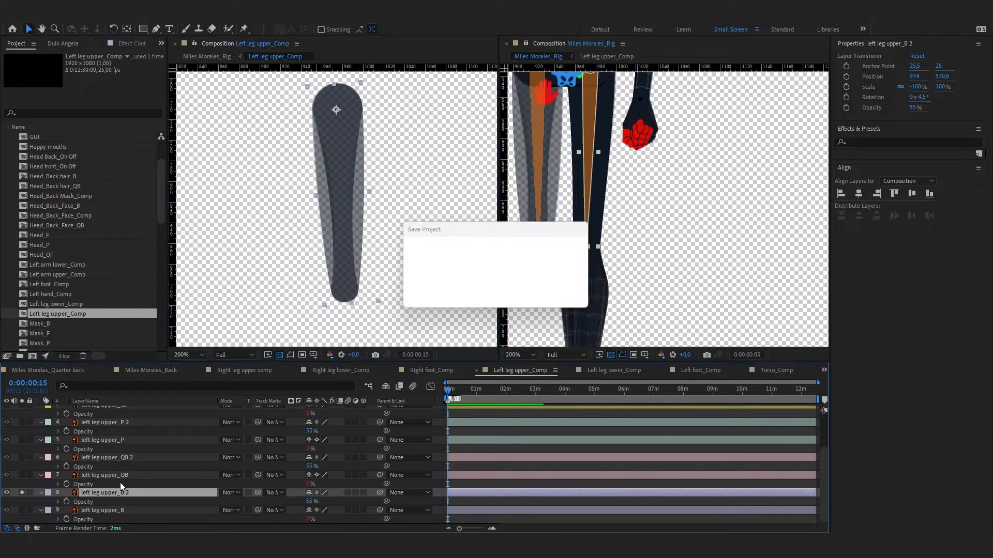
left_click(7, 494)
Copy the right leg lower QF, P, QB and B layers from Right leg lower_Comp into Left leg lower_Comp
left_click(339, 370)
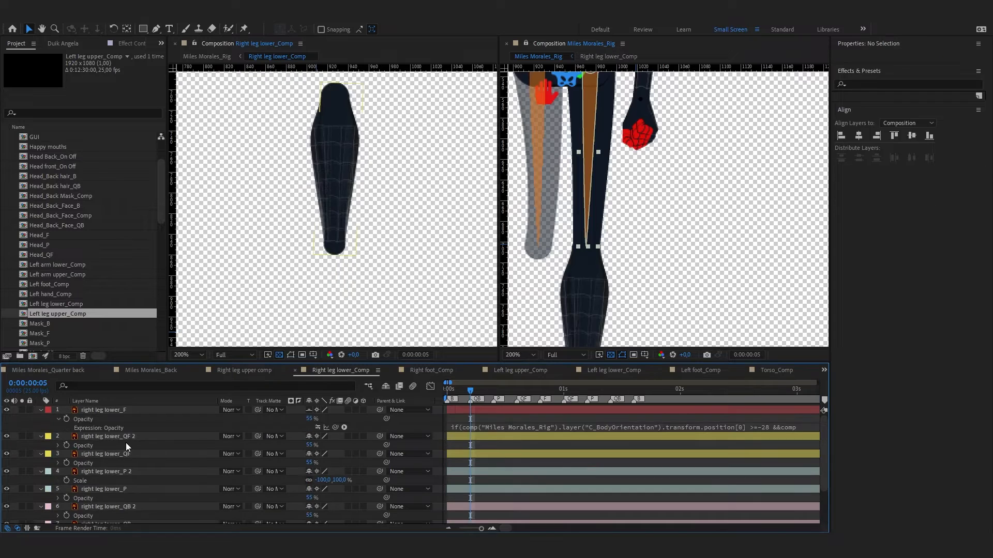
left_click(127, 454)
scroll(127, 466, "down", 1)
left_click(129, 465, "ctrl")
scroll(130, 471, "down", 1)
left_click(130, 474, "ctrl")
left_click(131, 509, "ctrl")
key("ctrl+c")
left_click(646, 369)
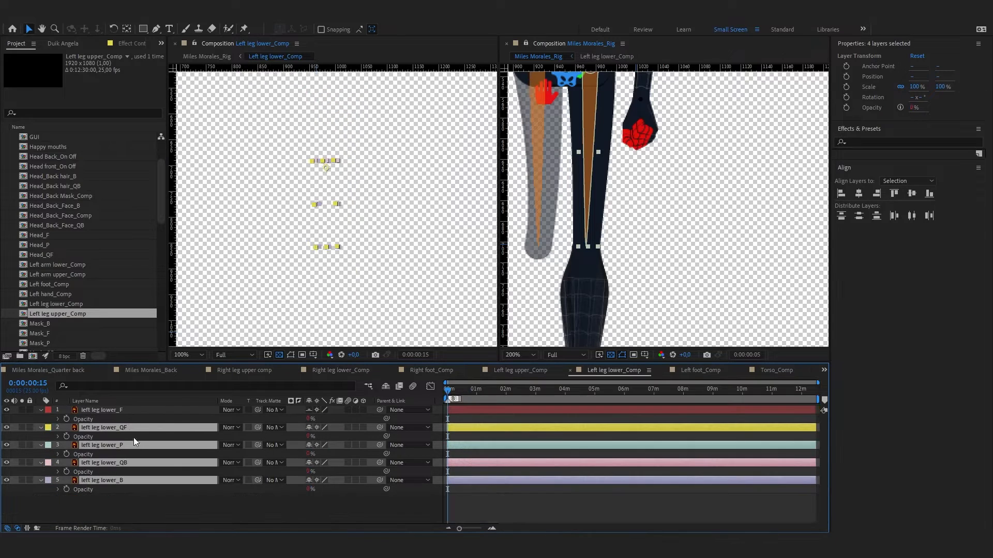
key("ctrl+v")
right_click(137, 442)
mouse_move(191, 171)
key("Escape")
Reorder the pasted right leg lower QF, P, QB and B layers so each sits directly above its matching left leg lower layer
key("t")
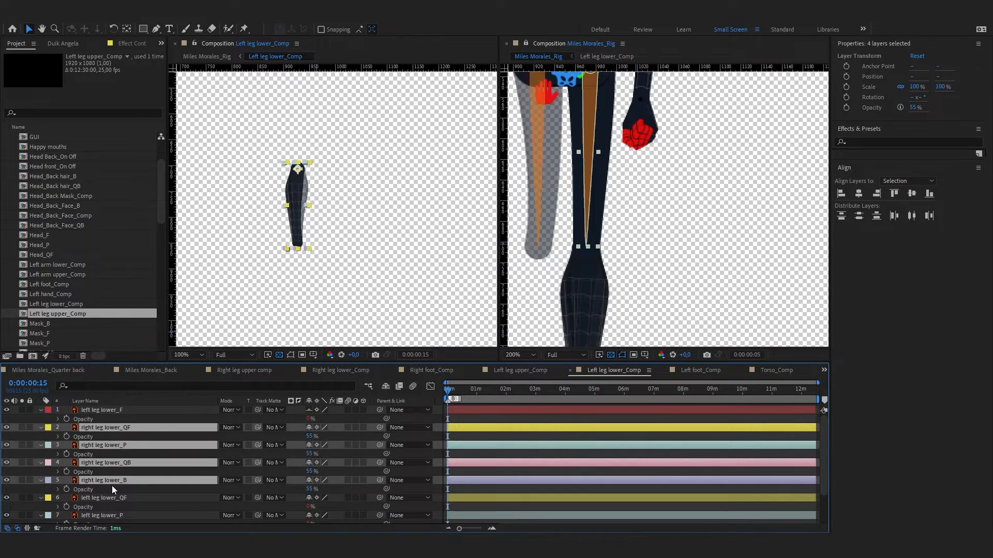
left_click(113, 498)
scroll(116, 465, "down", 3)
scroll(119, 439, "up", 2)
left_click_drag(117, 440, 135, 459)
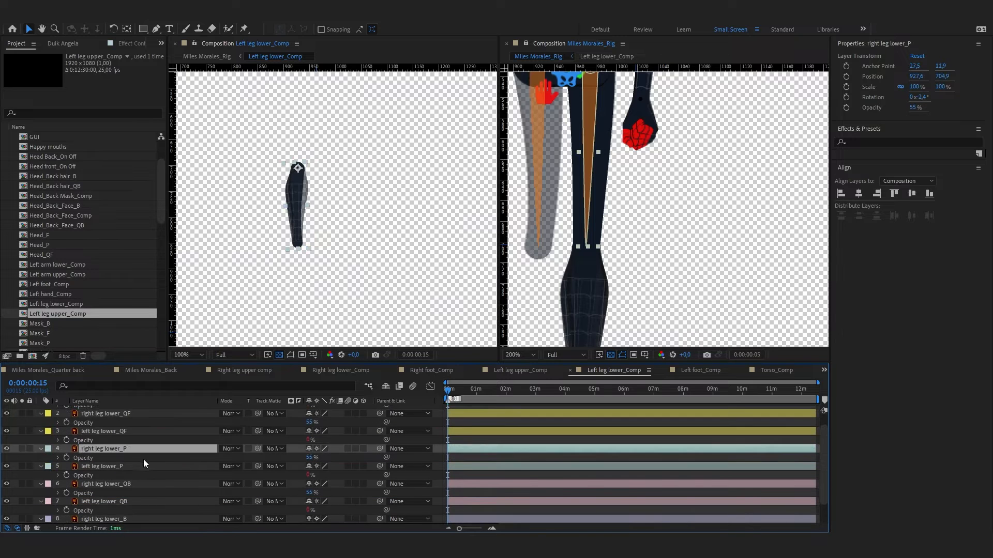
Rename the pasted right leg lower_QF layer as left leg lower_QF 2
scroll(141, 455, "up", 1)
left_click(123, 426)
left_click(113, 444)
key("Return")
key("ctrl+c")
left_click(136, 429)
key("Return")
key("ctrl+v")
type("2")
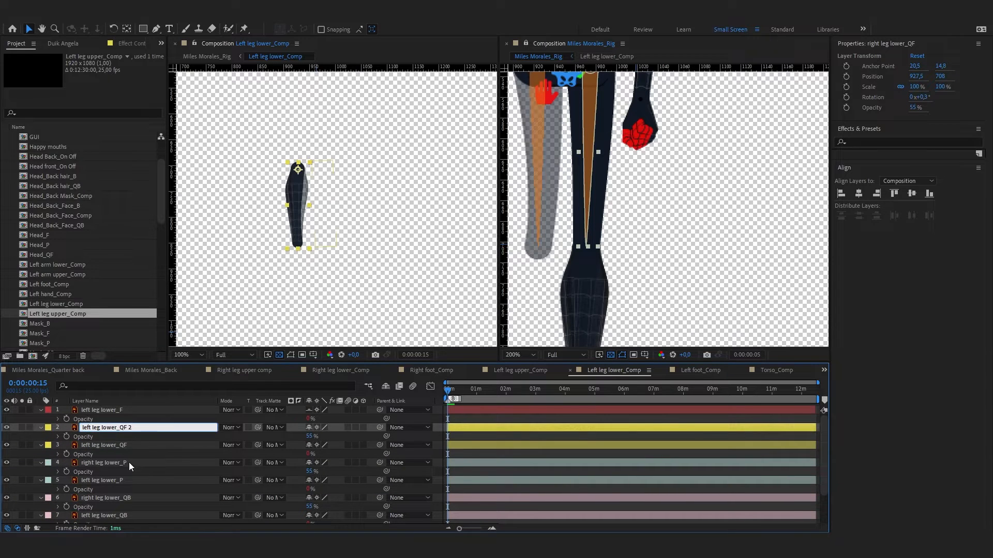
Rename the pasted right leg lower_P layer as left leg lower_P 2
left_click(128, 464)
left_click(120, 481)
key("Return")
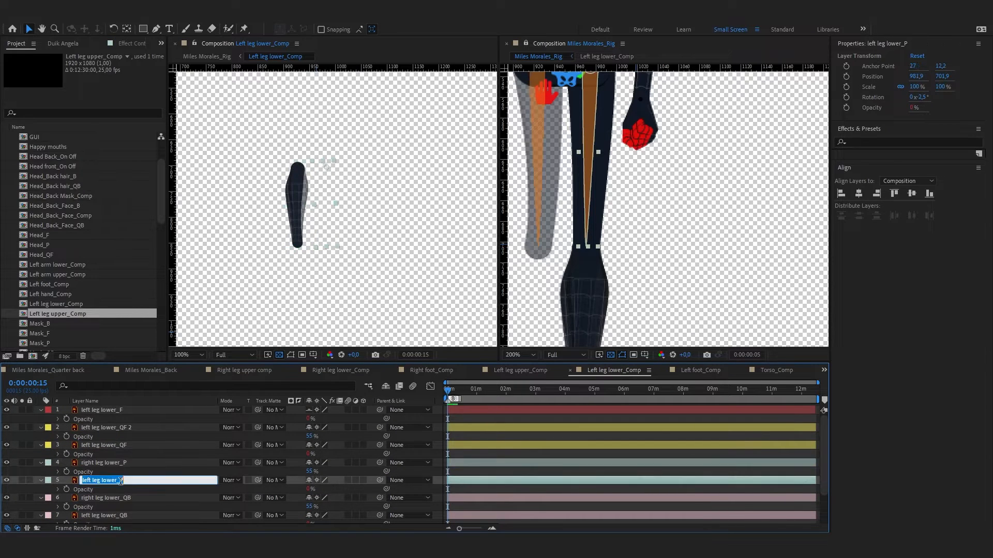
key("ctrl+c")
key("Return")
key("ctrl+Up")
key("Return")
key("ctrl+v")
type("2")
Rename the pasted right leg lower_QB layer as left leg lower_QB 2
left_click(124, 514)
key("Return")
key("ctrl+c")
left_click(121, 472)
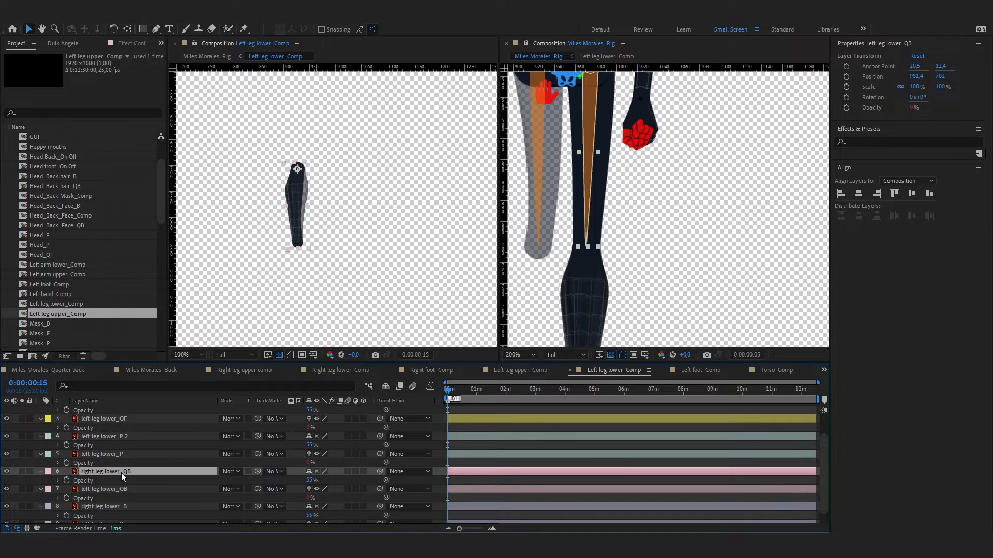
key("Return")
key("ctrl+v")
type("2")
Rename the pasted right leg lower_B layer as left leg lower_B 2
left_click(129, 507)
left_click(129, 508)
key("Return")
key("ctrl+c")
left_click(116, 491)
key("Return")
key("ctrl+v")
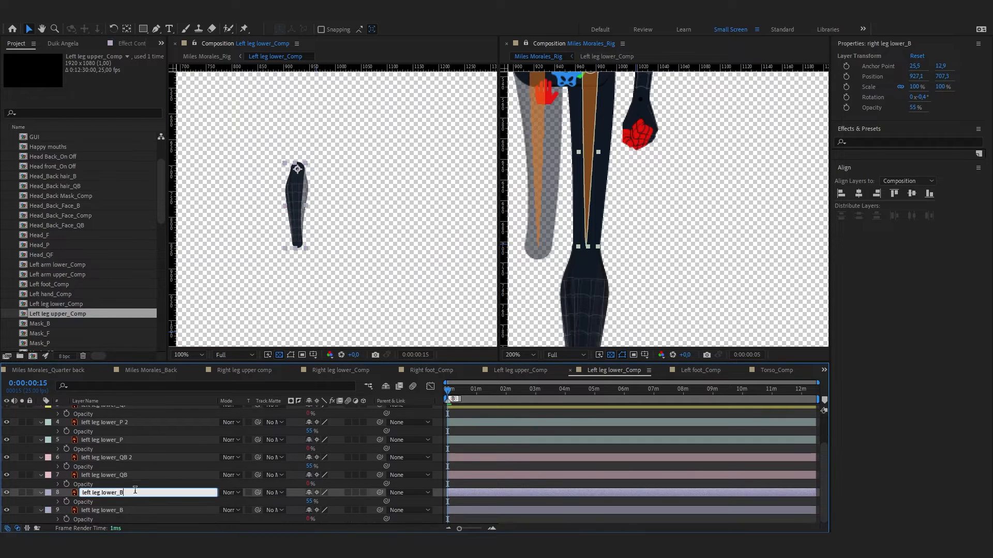
type("2")
Flip the left leg lower QF 2, P 2, QB 2 and B 2 layers horizontally
left_click(129, 486)
left_click(129, 448, "ctrl")
left_click(141, 415, "ctrl")
key("s")
right_click(142, 416)
mouse_move(183, 150)
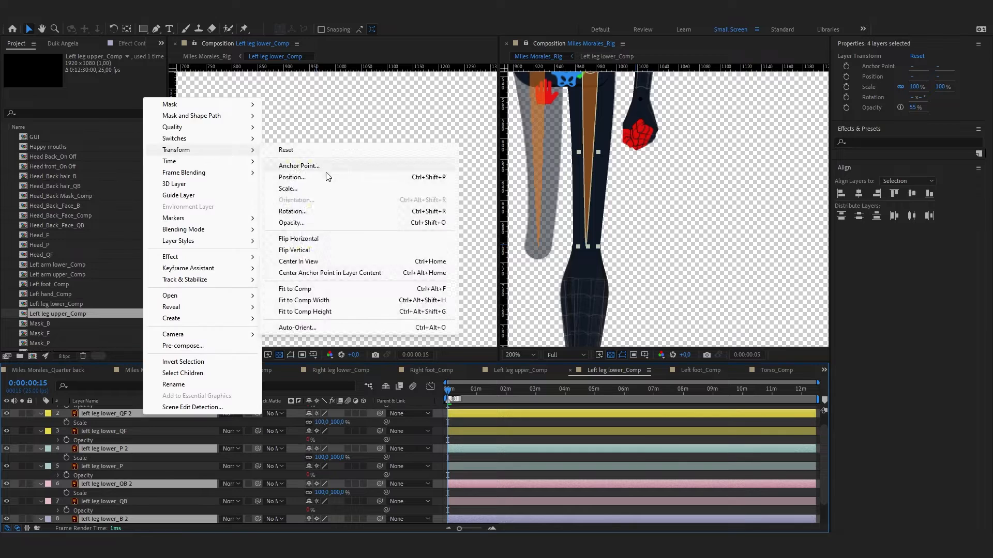
left_click(313, 237)
Disable the opacity expression on left leg lower_F and expand its opacity property to show the expression
scroll(142, 420, "up", 1)
left_click(123, 411)
right_click(128, 413)
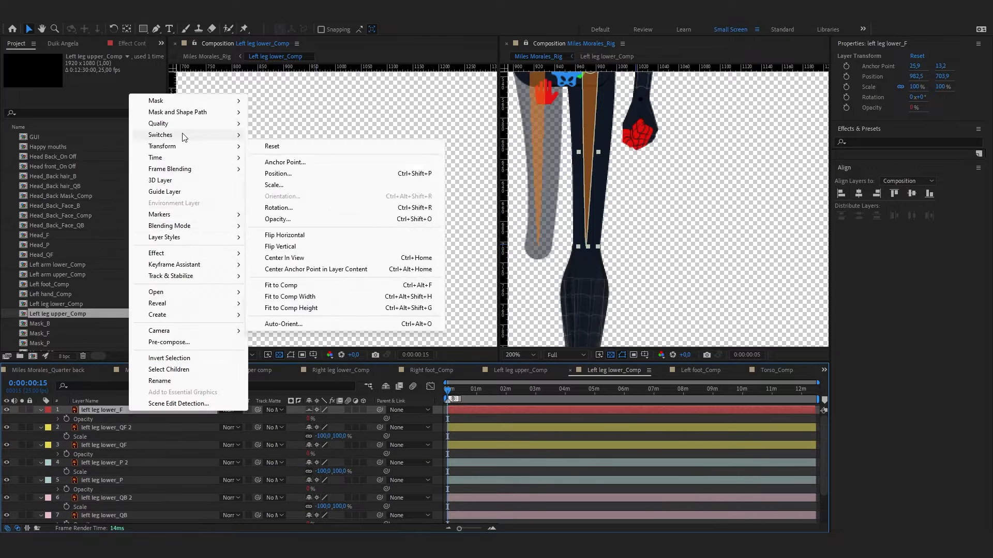
left_click(303, 185)
left_click(58, 419)
Solo left leg lower_QF 2 with left leg lower_F and align it over that layer at about 982.3, 705.5, rotated to about -0.2°
left_click(152, 443)
left_click(152, 438)
left_click(21, 436)
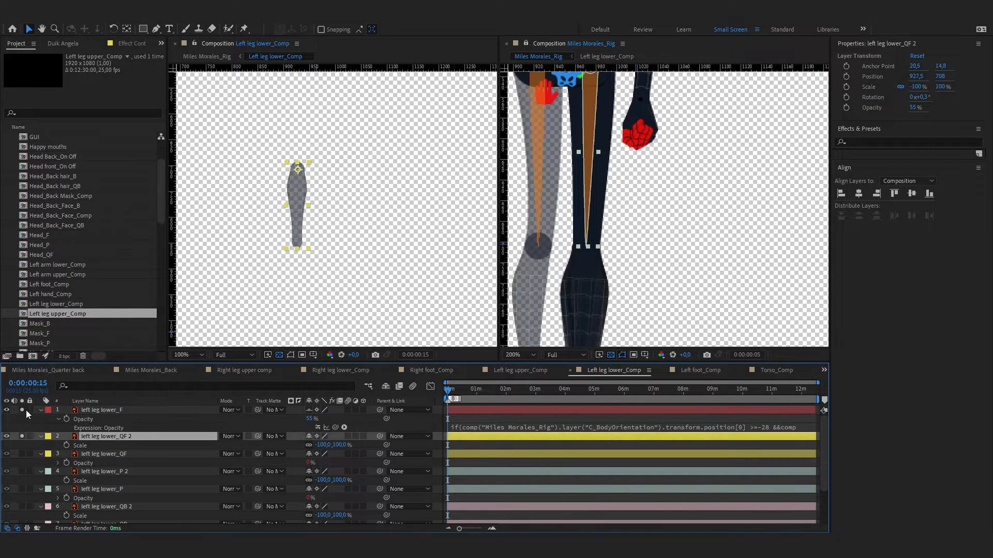
left_click(22, 411)
scroll(249, 156, "up", 1)
scroll(274, 129, "up", 1)
left_click_drag(249, 156, 362, 294)
left_click_drag(302, 160, 380, 155)
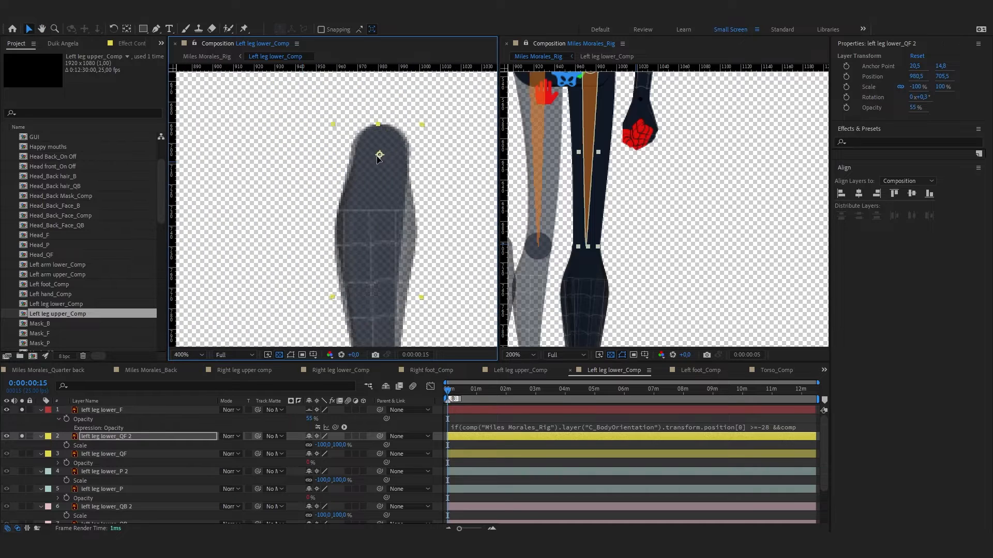
left_click_drag(387, 256, 373, 104)
key("w")
left_click_drag(376, 307, 378, 306)
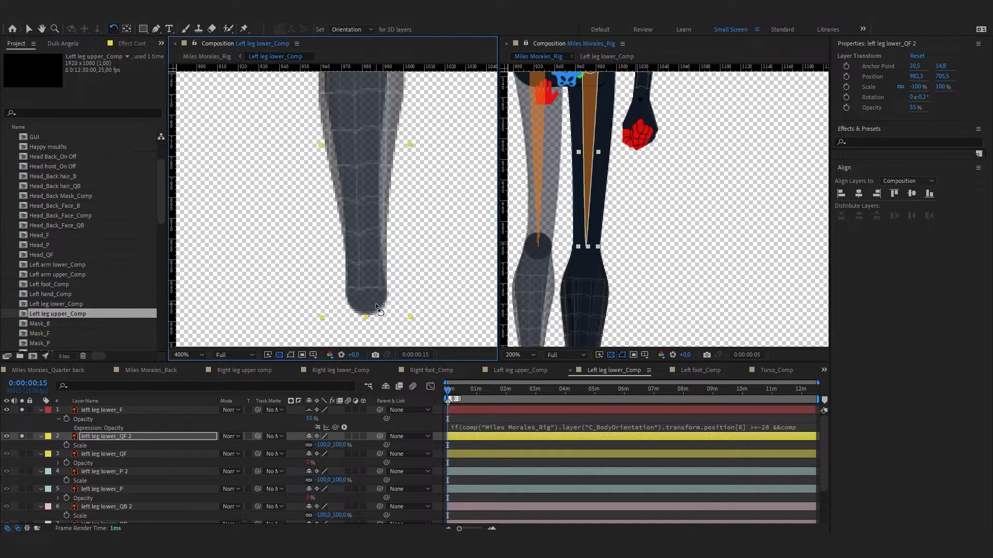
Nudge left leg lower_QF 2 to about 982, 704.5 and fine-tune its position and rotation over left leg lower_F
key("v")
key("Up")
key("Up")
key("Up")
key("Left")
key("Up")
scroll(376, 304, "down", 1)
scroll(352, 103, "up", 1)
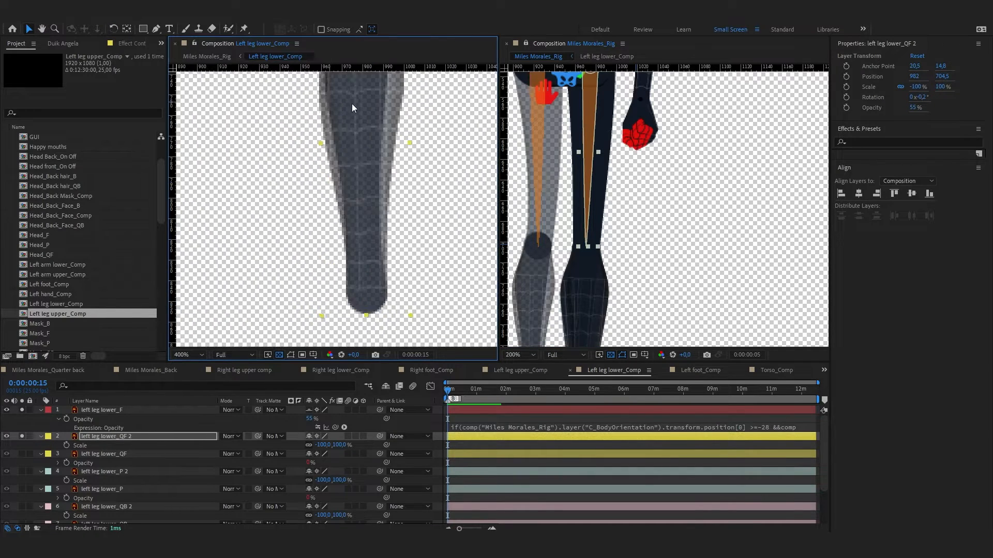
left_click_drag(352, 104, 325, 242)
key("Right")
left_click_drag(366, 311, 372, 128)
key("w")
left_click_drag(361, 269, 358, 270)
Solo left leg lower_P 2 in place of left leg lower_QF 2 and move its knee over left leg lower_F at about 982.1, 702.9
left_click(22, 435)
left_click(22, 472)
left_click(125, 466)
left_click(126, 471)
scroll(303, 180, "down", 1)
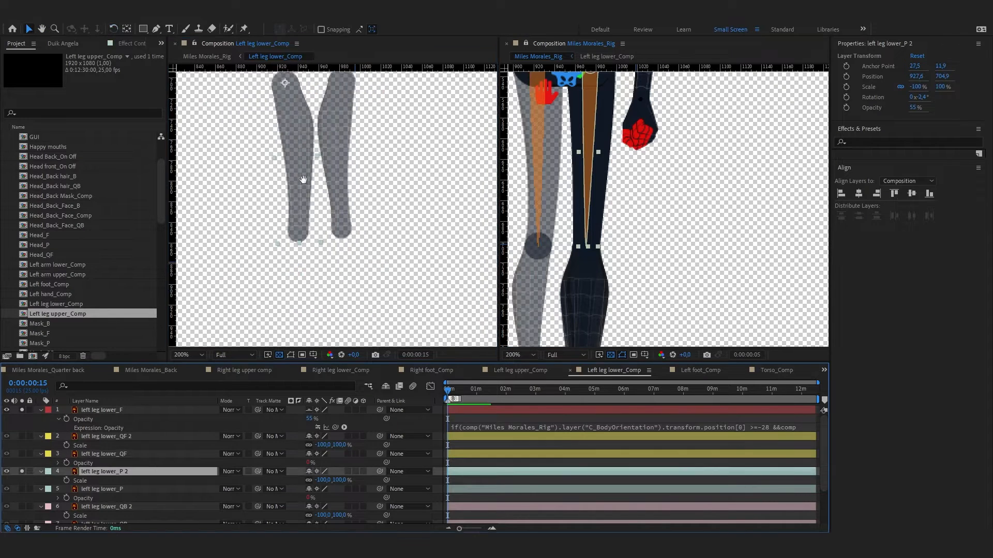
scroll(303, 180, "up", 1)
left_click_drag(304, 180, 308, 326)
key("v")
left_click_drag(238, 101, 352, 99)
key("w")
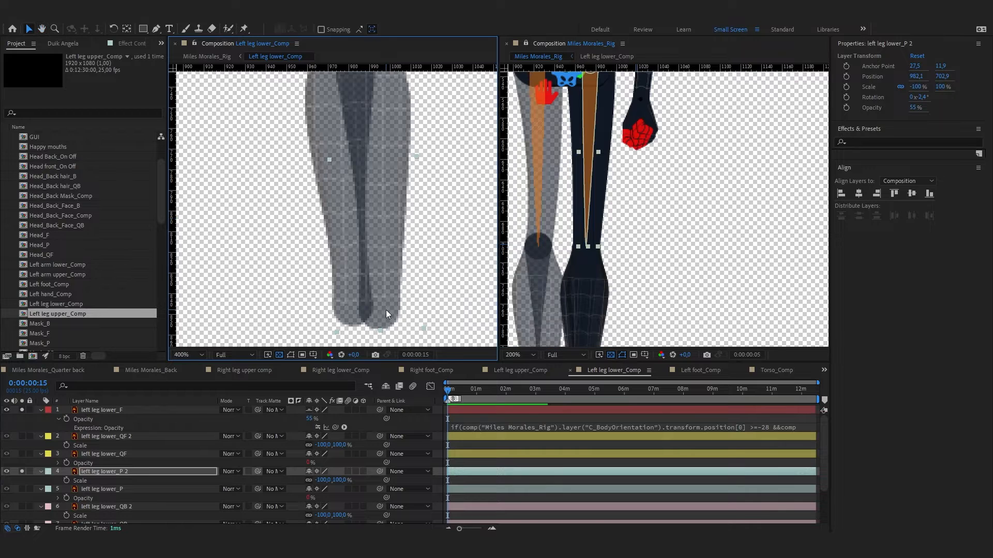
Rotate left leg lower_P 2 to about 2.7° and nudge it up to about 982.1, 701.7
left_click_drag(385, 309, 357, 316)
key("Up")
key("Up")
key("Up")
key("Up")
key("Up")
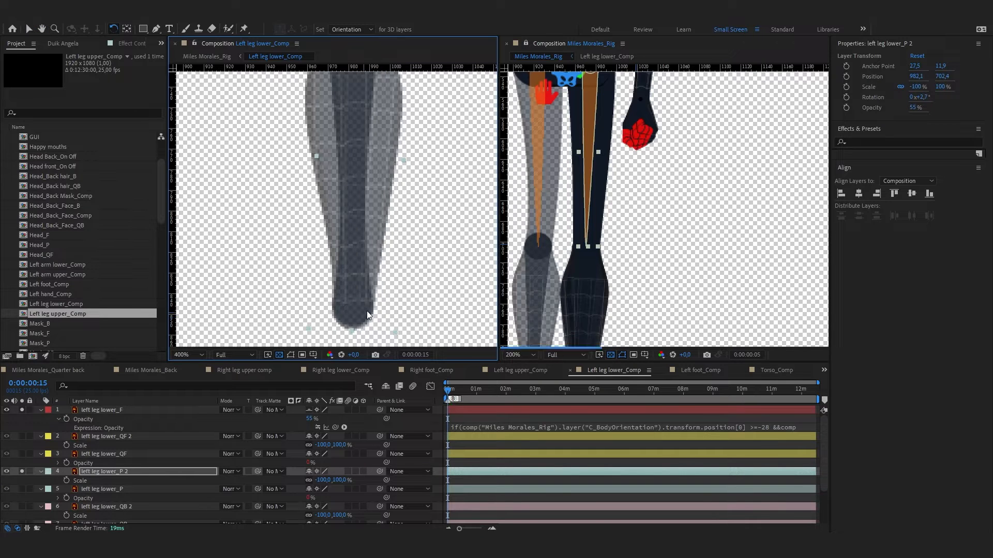
Solo left leg lower_QB 2 in place of left leg lower_P 2 and align it over left leg lower_F at about 982.9, 703.9, rotated to about 2.7°
scroll(46, 439, "down", 3)
left_click(22, 422)
left_click(22, 457)
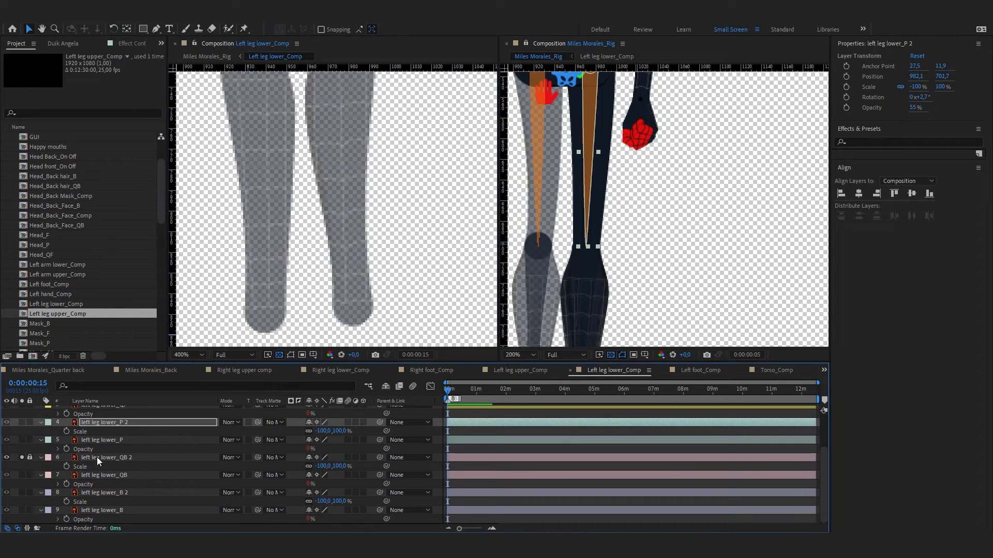
left_click(98, 457)
left_click_drag(250, 170, 274, 259)
key("v")
left_click_drag(271, 101, 386, 93)
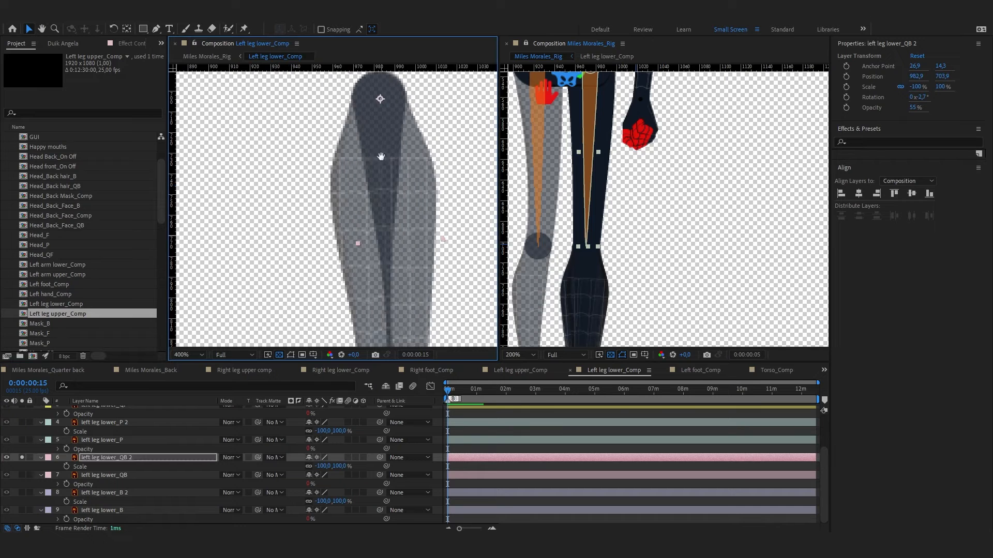
left_click_drag(418, 298, 399, 190)
key("w")
left_click_drag(388, 293, 362, 293)
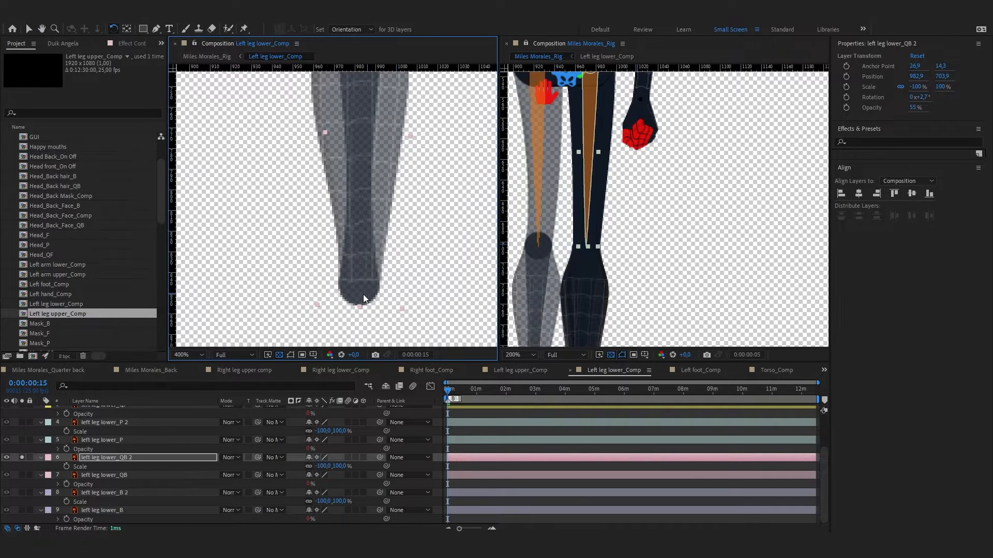
Solo left leg lower_B 2 in place of left leg lower_QB 2 and move its knee over left leg lower_F at about 982.8, 704
left_click(22, 457)
left_click(97, 493)
left_click(21, 492)
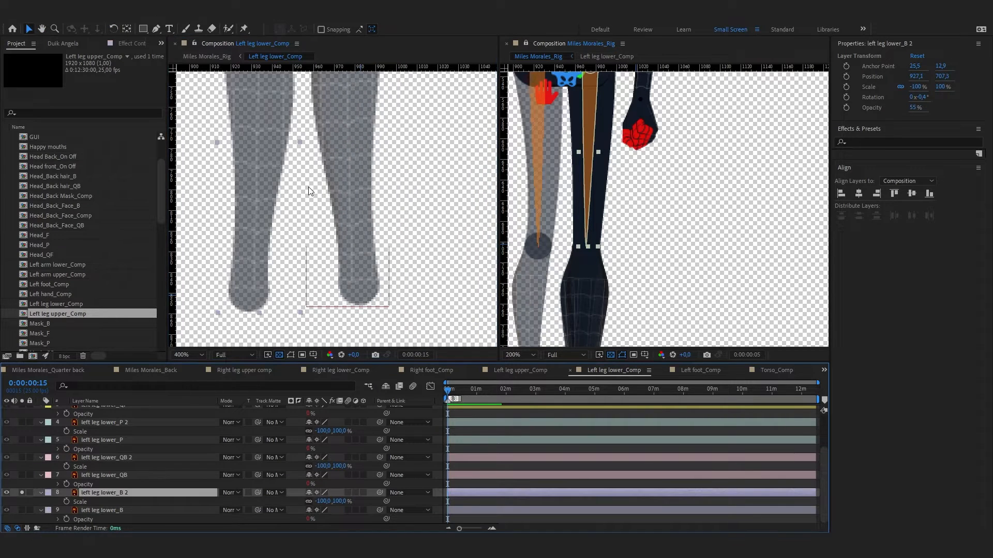
left_click_drag(311, 191, 343, 287)
left_click_drag(302, 131, 404, 193)
left_click_drag(383, 164, 379, 153)
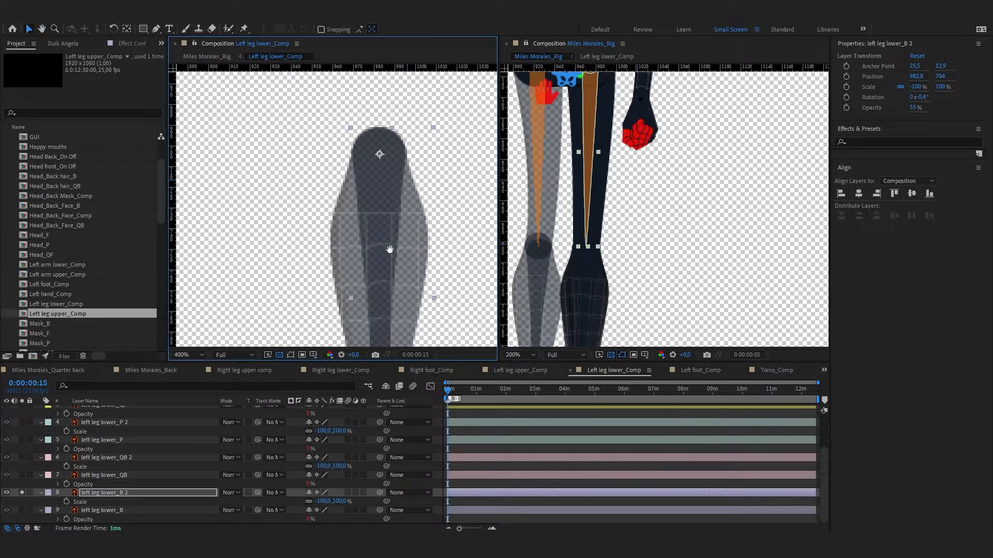
Rotate left leg lower_B 2 to about 0.8° to match left leg lower_F, end its solo and save the project
left_click_drag(389, 255, 352, 66)
key("w")
left_click_drag(355, 282, 350, 275)
key("v")
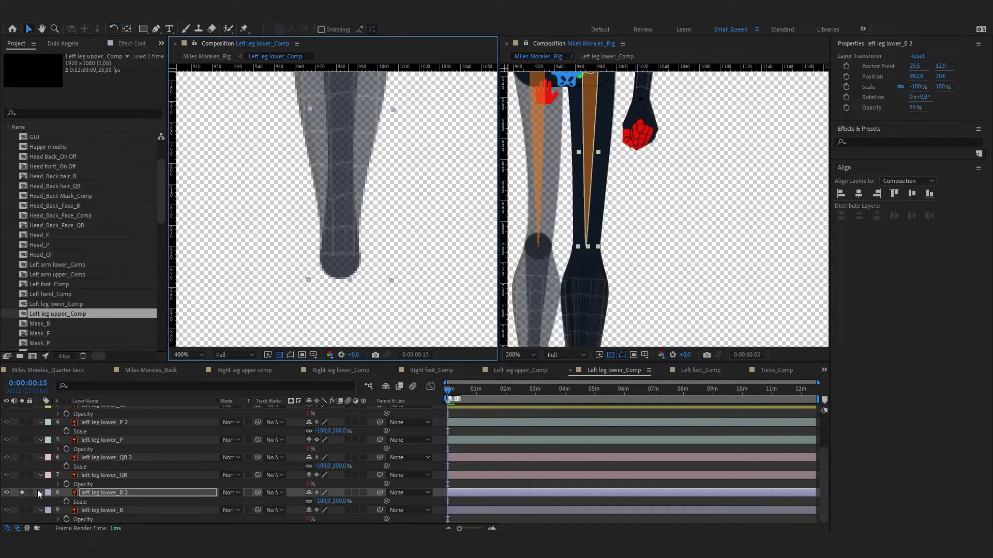
left_click(22, 493)
scroll(45, 488, "up", 2)
key("ctrl+s")
left_click(429, 371)
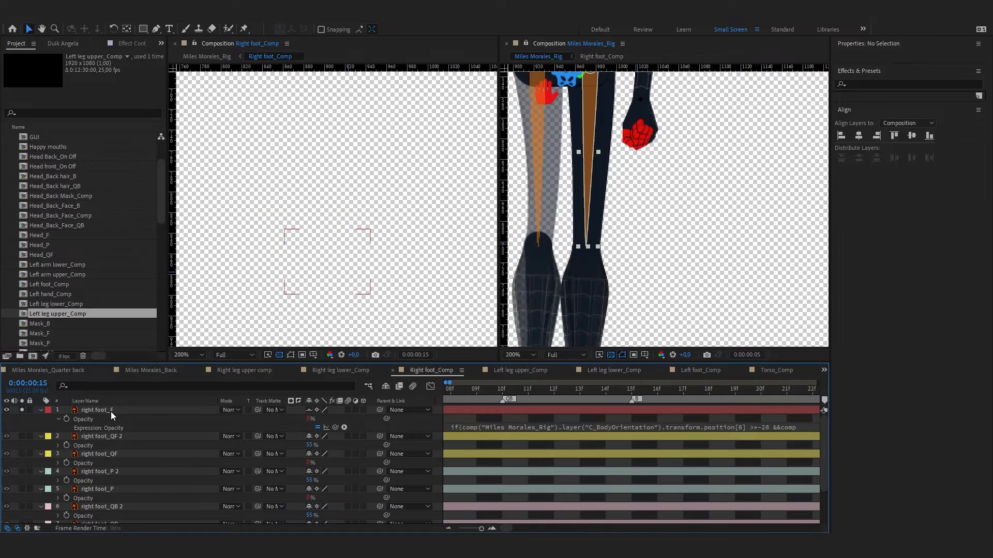
left_click(112, 436)
scroll(119, 465, "down", 2)
left_click(123, 508, "shift")
left_click(700, 371)
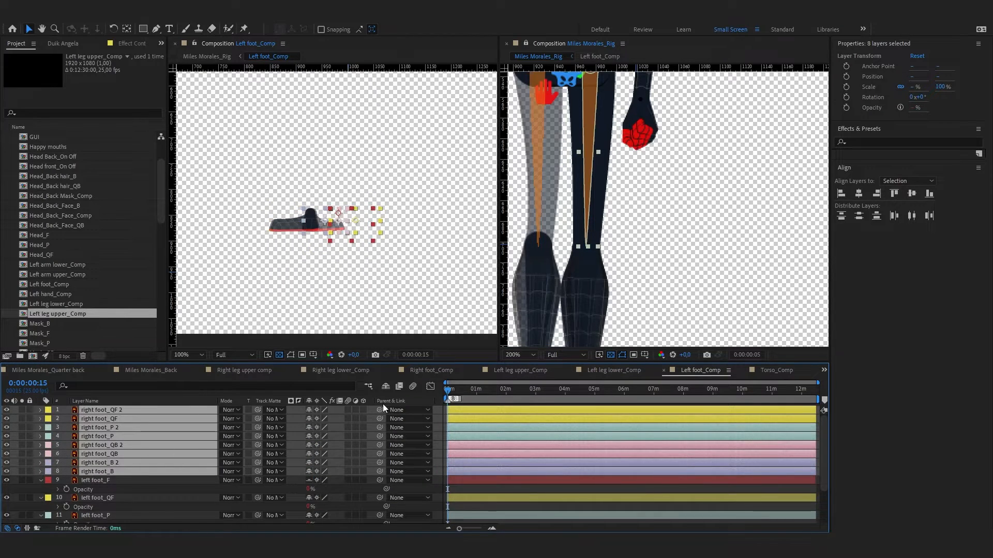
Copy the right foot_QF, right foot_P, right foot_QB and right foot_B layers from Right foot_Comp into Left foot_Comp
left_click(430, 370)
left_click(117, 471)
left_click(117, 454)
scroll(117, 455, "down", 2)
left_click(118, 440, "ctrl")
left_click(123, 475, "ctrl")
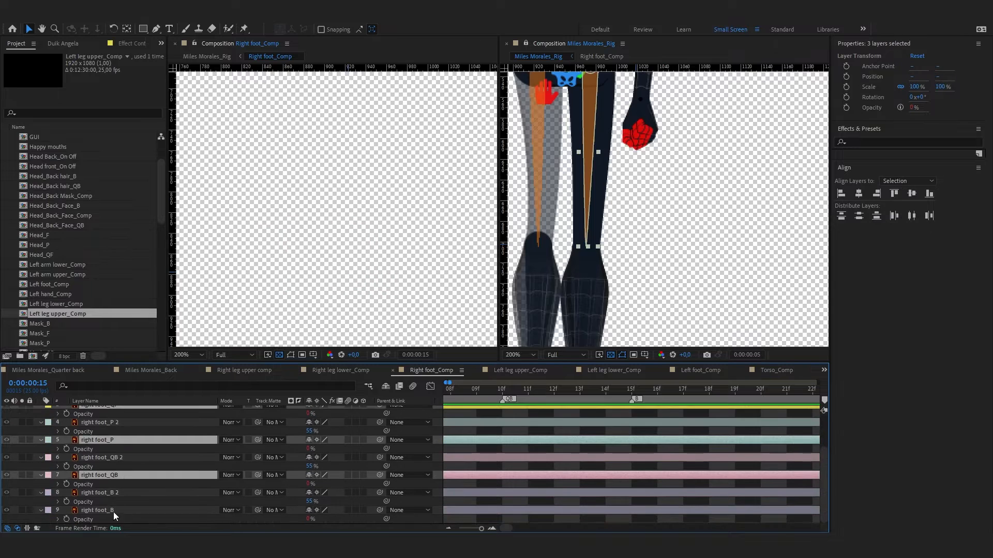
left_click(113, 510, "ctrl")
left_click(692, 371)
key("ctrl+v")
Rename the pasted right foot_QF layer as left foot_QF 2 and reveal its scale
left_click(135, 435)
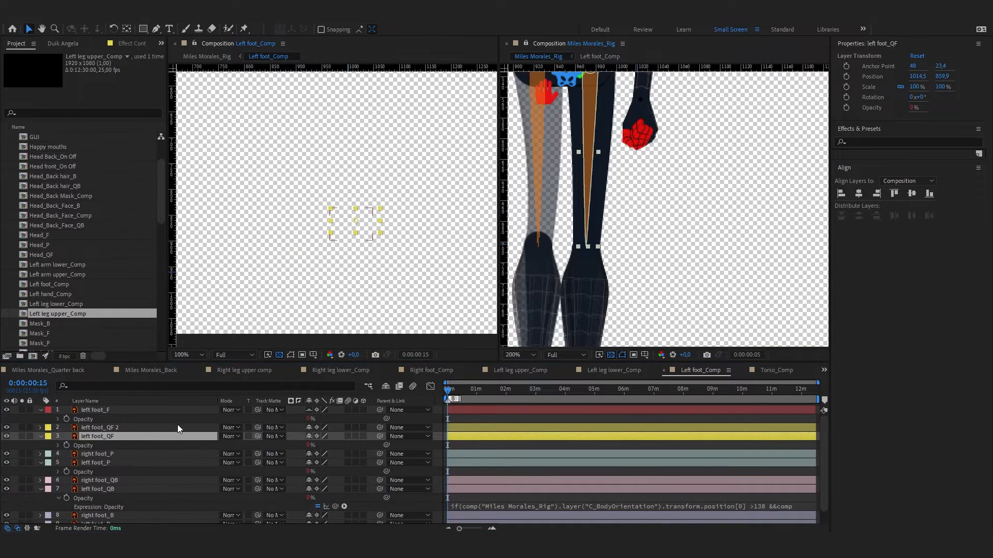
left_click(132, 427)
key("s")
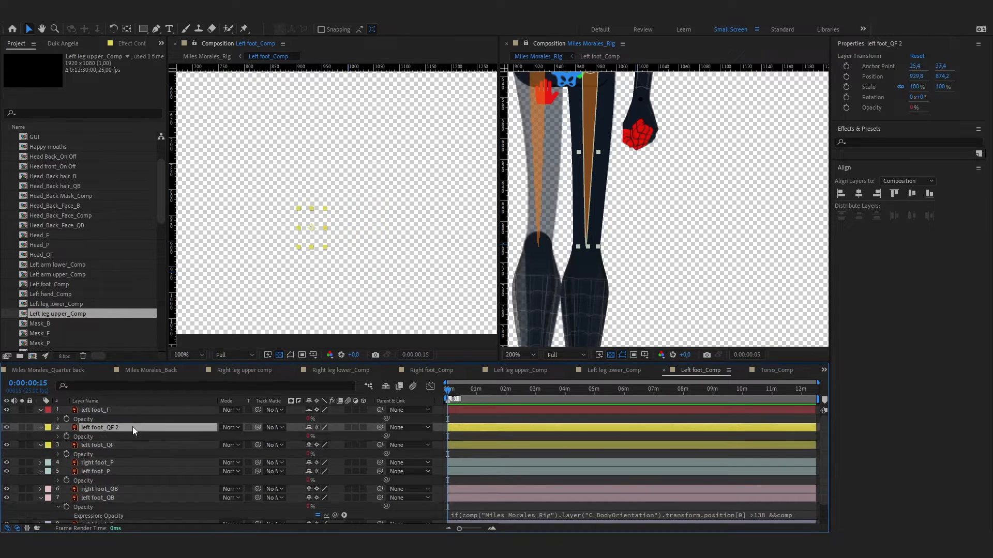
Rename the pasted right foot_P layer as left foot_P 2
left_click(110, 470)
key("Return")
key("ctrl+c")
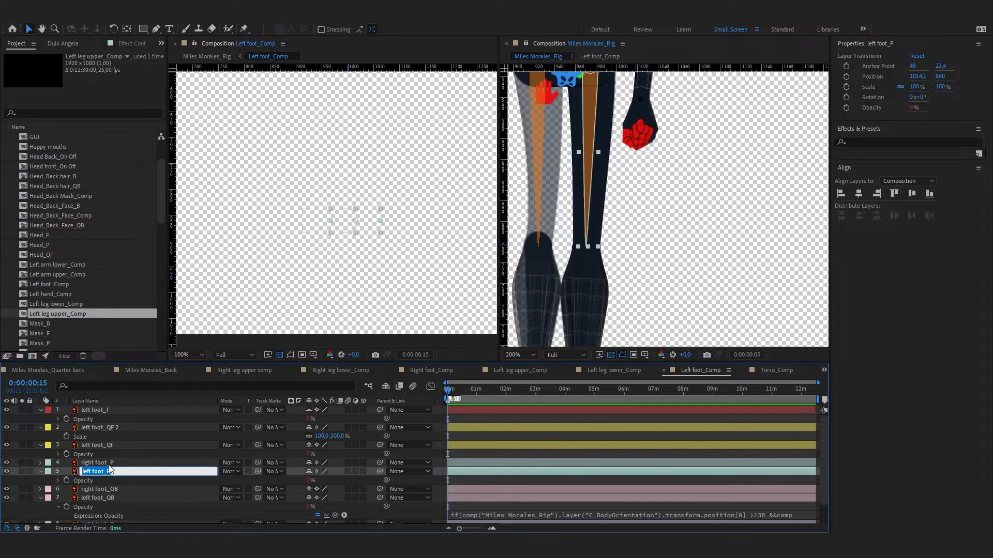
left_click(118, 465)
key("Return")
key("ctrl+v")
type("2")
Rename the pasted right foot_QB layer as left foot_QB 2
left_click(119, 491)
left_click(119, 497)
key("Return")
key("ctrl+c")
left_click(120, 489)
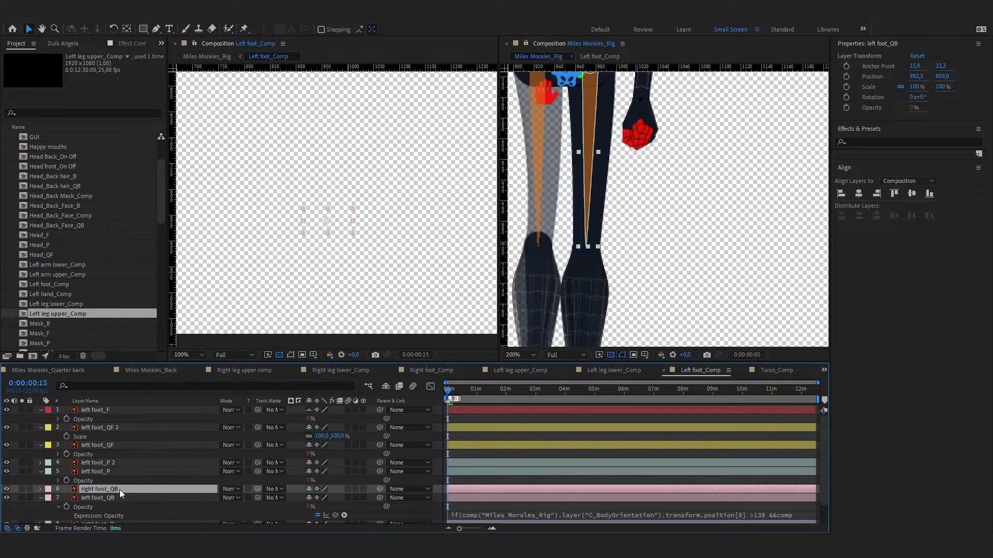
key("Return")
key("ctrl+v")
left_click(119, 498)
Rename the pasted right foot_B layer as left foot_B 2
scroll(119, 498, "down", 2)
left_click(120, 511)
key("Return")
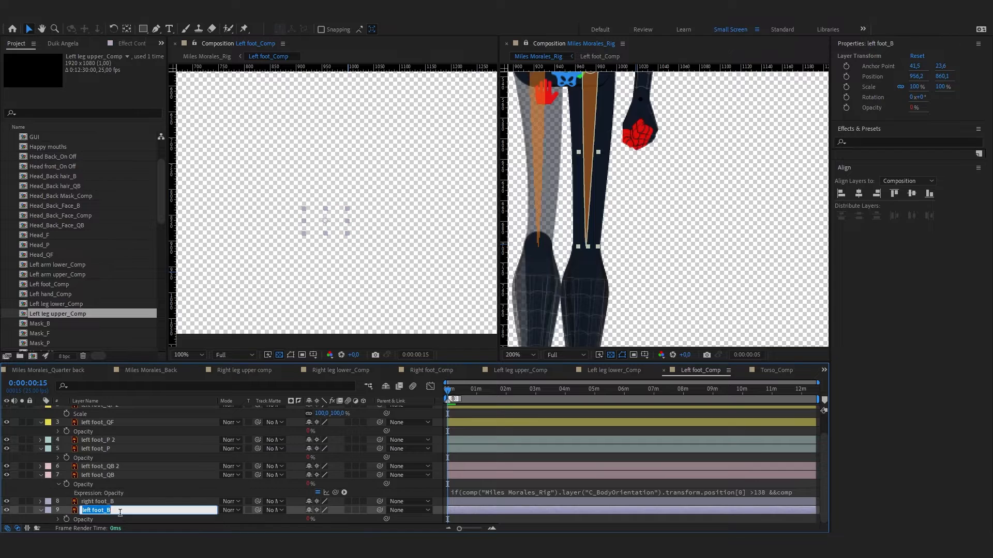
key("ctrl+c")
left_click(107, 502)
key("Return")
key("ctrl+v")
type("2")
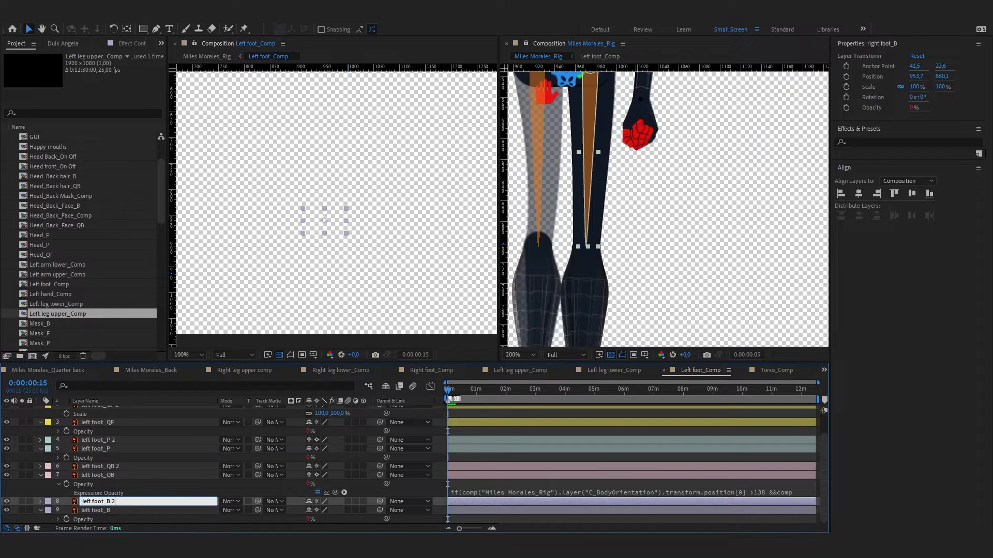
left_click(150, 494)
Flip the left foot QF 2, P 2, QB 2 and B 2 layers horizontally
left_click(117, 501)
left_click(110, 466, "ctrl")
left_click(112, 441, "ctrl")
scroll(117, 451, "up", 2)
left_click(129, 429, "ctrl")
right_click(130, 429)
mouse_move(192, 164)
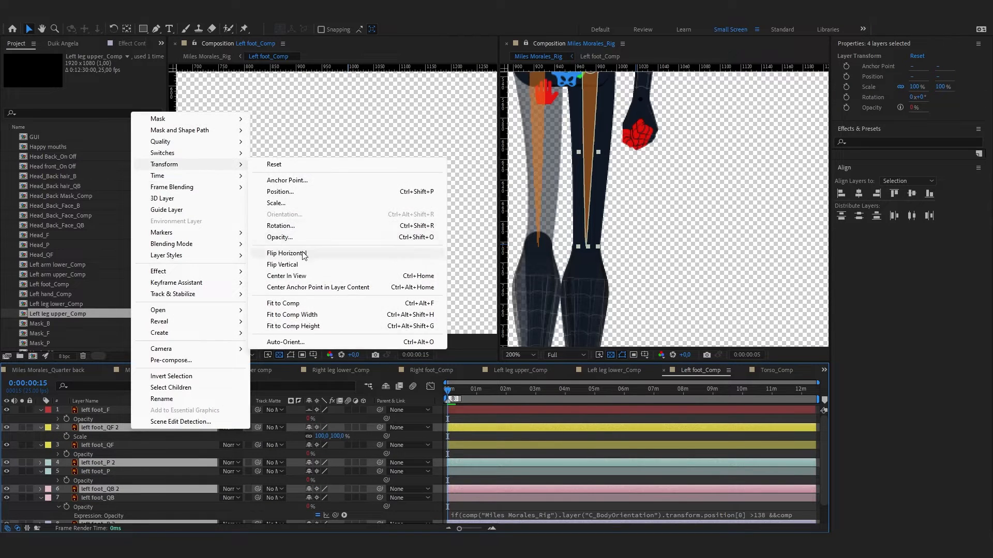
left_click(279, 253)
Turn off the opacity expressions on left foot_F and the left foot QF 2, P 2, QB 2 and B 2 layers
left_click(58, 420)
key("t")
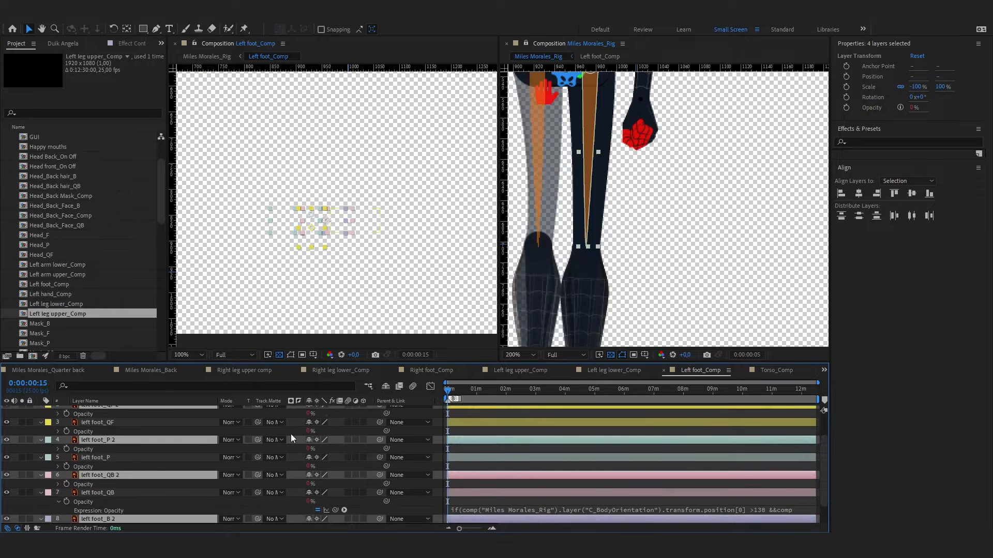
scroll(291, 428, "up", 2)
left_click(318, 428)
left_click(114, 435, "ctrl")
left_click(116, 471, "ctrl")
scroll(116, 470, "down", 1)
left_click(118, 480, "ctrl")
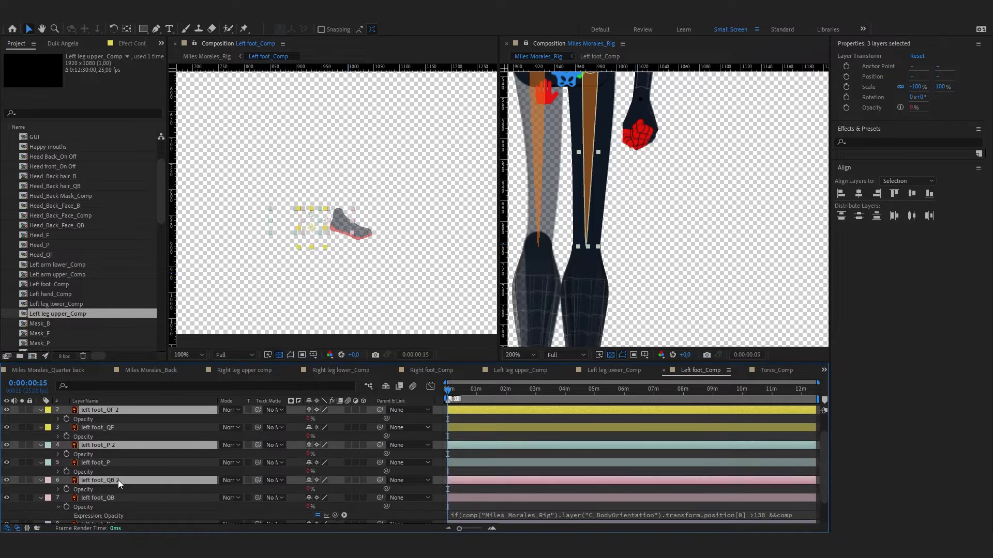
scroll(118, 480, "down", 1)
left_click(136, 492, "ctrl")
right_click(137, 492)
mouse_move(170, 216)
left_click(290, 255)
scroll(225, 480, "up", 2)
left_click(153, 435)
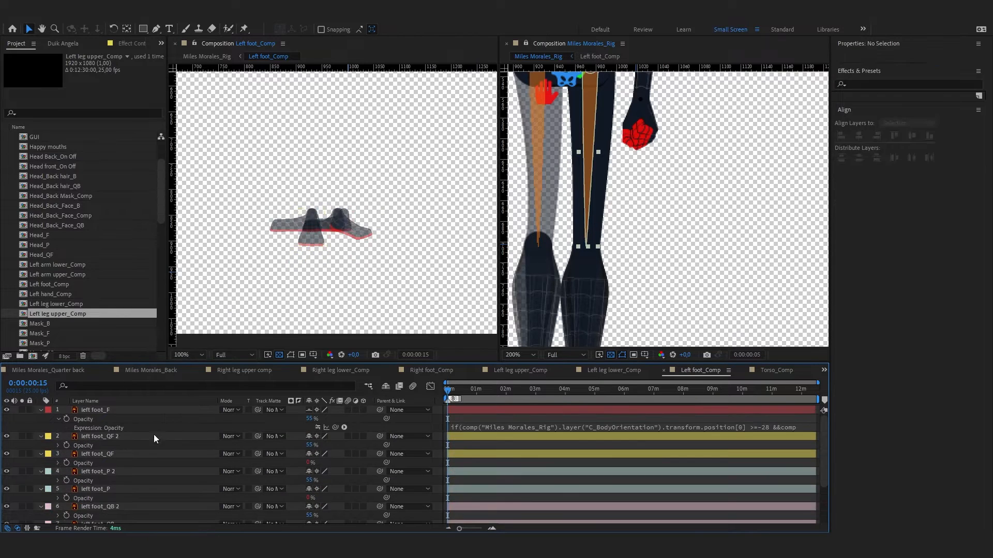
Solo left foot_QF 2 with left foot_F and align its ankle over that layer
left_click(21, 436)
scroll(330, 241, "up", 5)
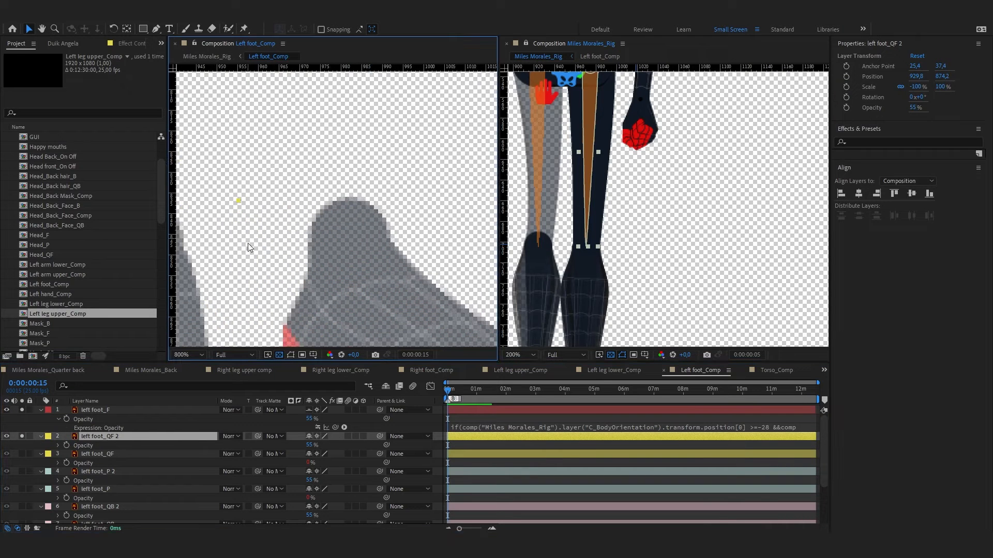
left_click_drag(445, 227, 443, 229)
left_click_drag(451, 238, 383, 238)
left_click_drag(385, 239, 386, 242)
Solo left foot_P 2 in place of left foot_QF 2 and align its ankle over left foot_F at about 980.8, 847.6
left_click(122, 473)
left_click_drag(340, 286, 368, 252)
scroll(368, 252, "down", 1)
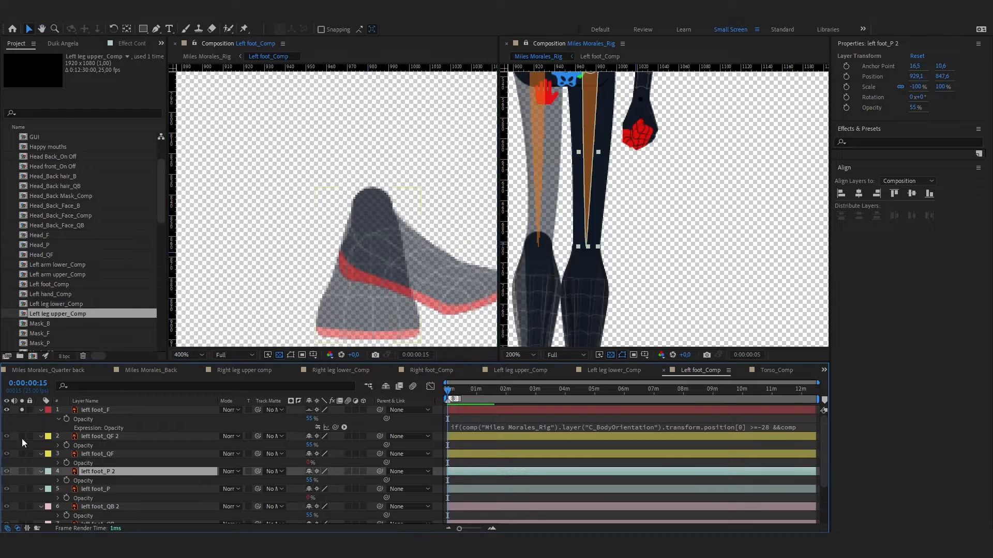
left_click(22, 437)
left_click(22, 472)
scroll(311, 246, "down", 1)
scroll(305, 241, "up", 1)
left_click_drag(267, 212, 397, 221)
scroll(406, 229, "up", 1)
left_click_drag(450, 239, 402, 212)
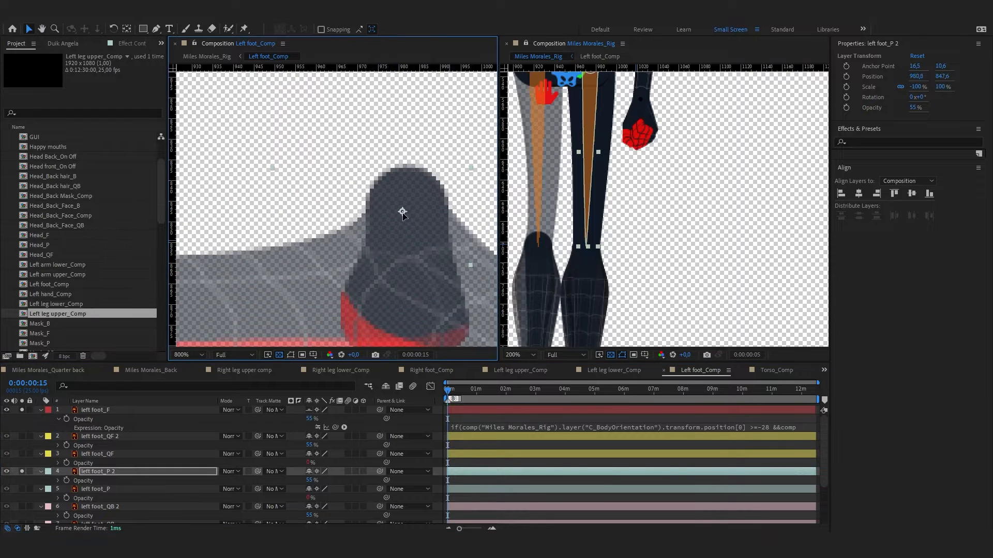
scroll(380, 248, "down", 1)
left_click_drag(362, 274, 339, 263)
Solo left foot_QB 2 in place of left foot_P 2 and align its ankle over left foot_F at about 949.5, 859.5
left_click(21, 507)
left_click(338, 182)
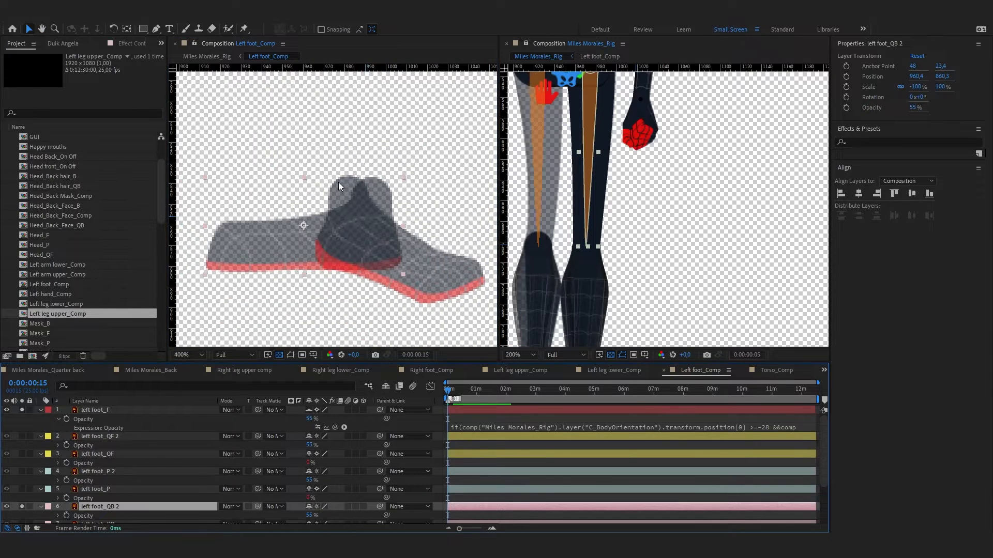
scroll(338, 182, "up", 1)
left_click_drag(371, 176, 372, 174)
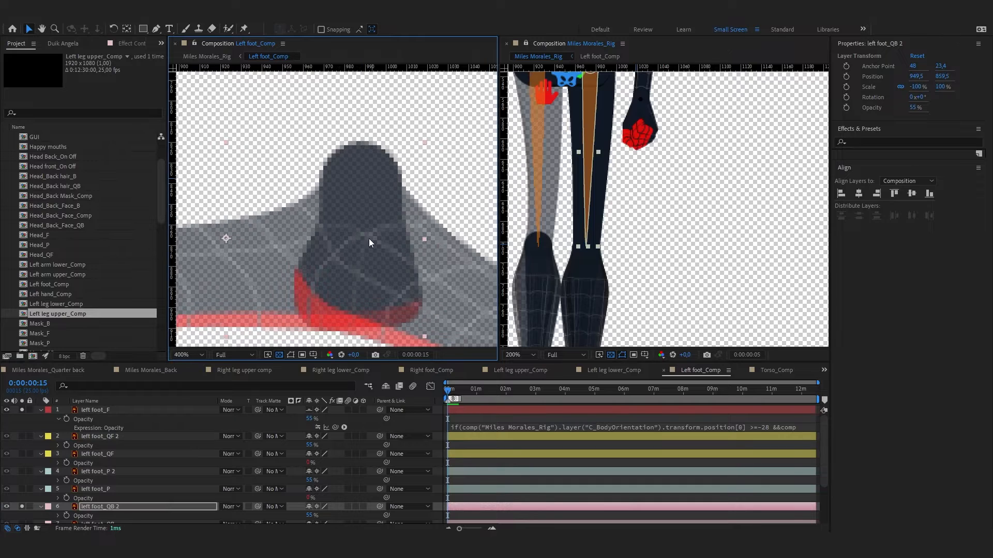
scroll(369, 238, "down", 1)
Solo left foot_B 2 alongside left foot_F, align it at about 956.7, 859.9, end its solo and save the project
scroll(38, 492, "down", 2)
left_click(22, 454)
left_click(22, 498)
left_click(98, 498)
scroll(336, 211, "up", 1)
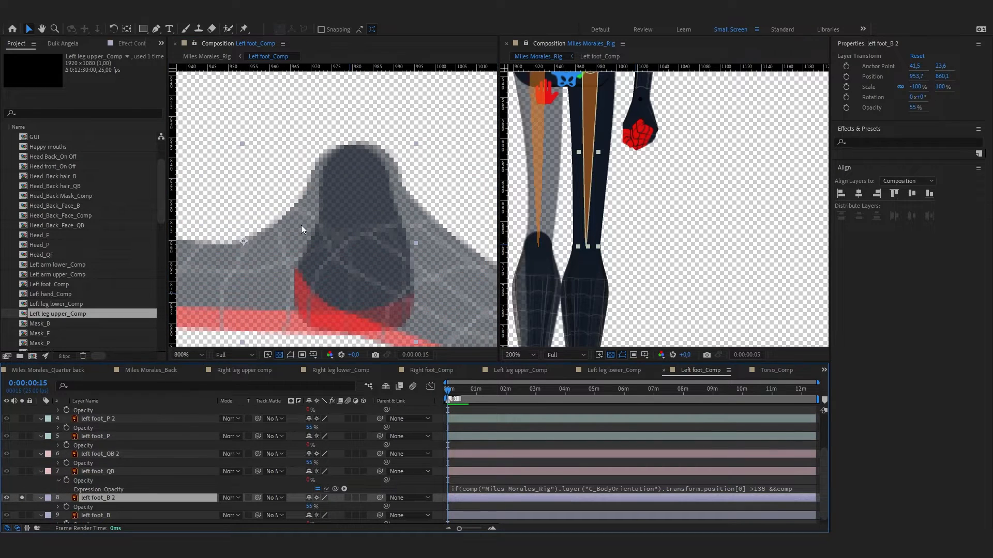
mouse_move(301, 225)
left_mouse_down()
mouse_move(326, 224)
mouse_move(312, 222)
left_mouse_up()
scroll(217, 310, "down", 2)
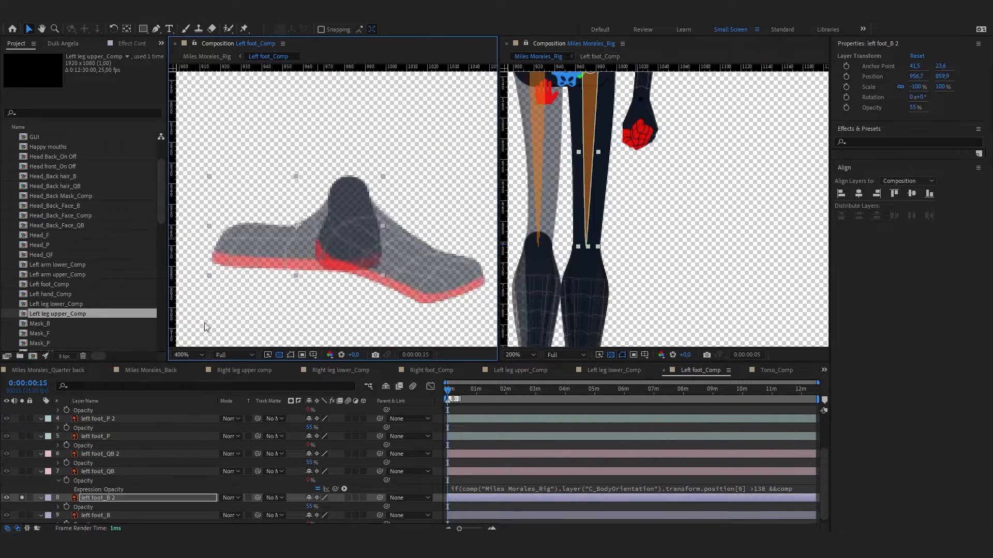
scroll(22, 491, "down", 1)
left_click(21, 493)
key("ctrl+s")
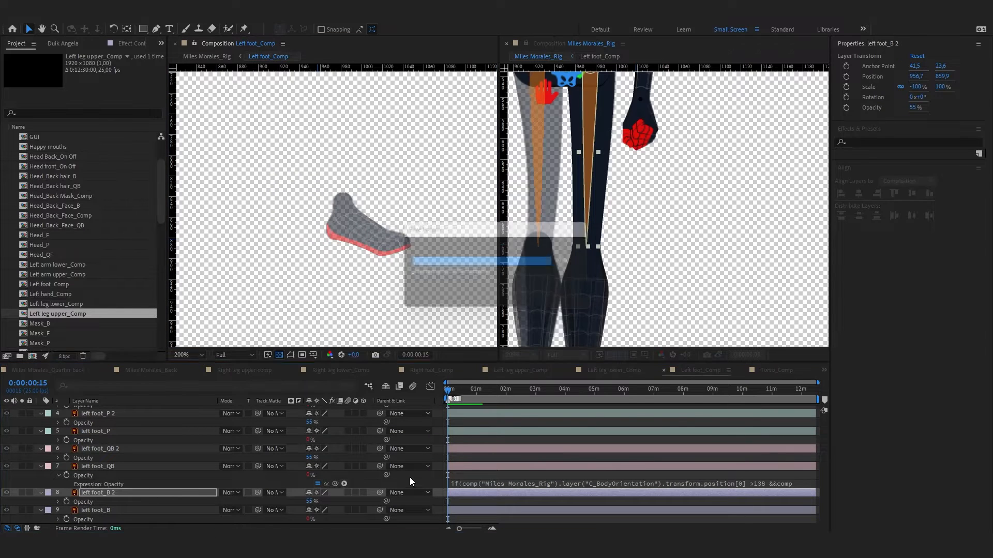
Examine the layers in Right leg upper comp and the opacity expressions in Torso_Comp, returning to Right leg upper comp
left_click(409, 477)
left_click(237, 371)
scroll(184, 470, "up", 5)
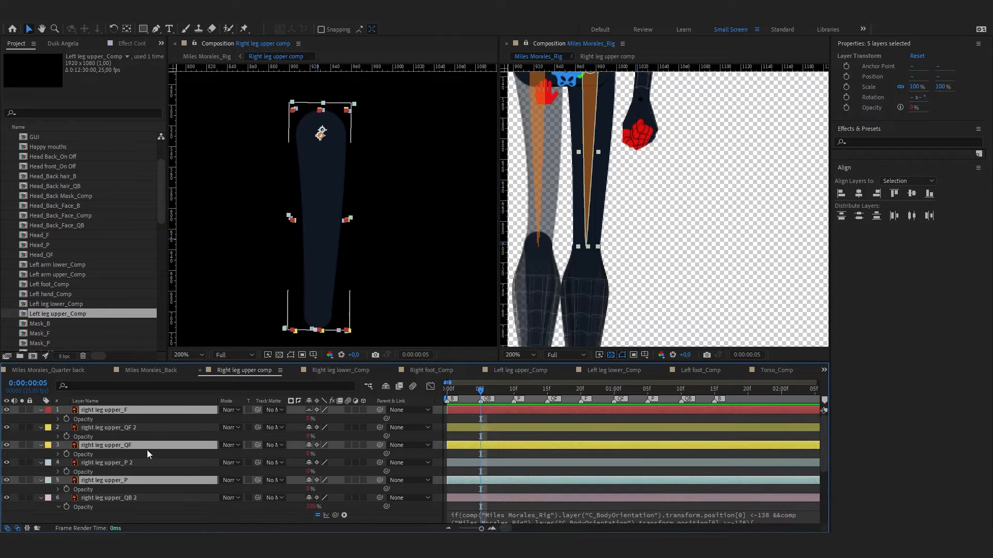
left_click(140, 428)
left_click(780, 370)
scroll(274, 455, "up", 12)
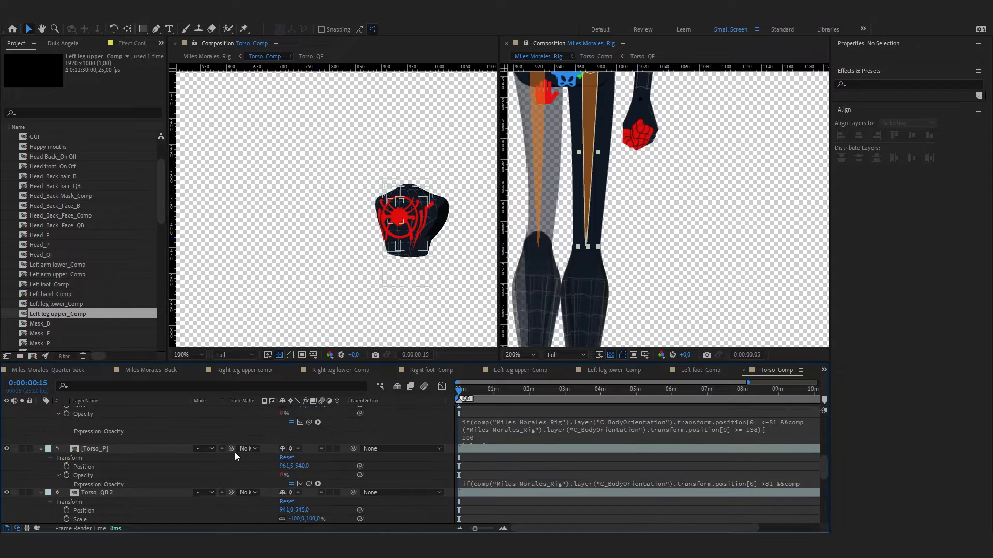
left_click(521, 464)
left_click(210, 374)
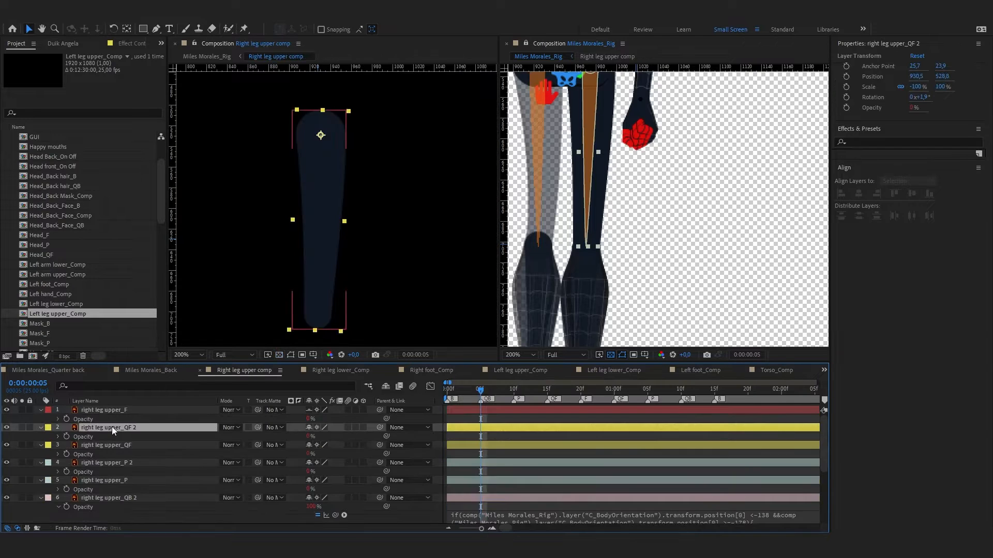
Copy only the opacity expression of the Torso_QF 2 layer in Torso_Comp
left_click(112, 427)
left_click(774, 373)
left_click(110, 417)
left_click(110, 454)
left_click(8, 16)
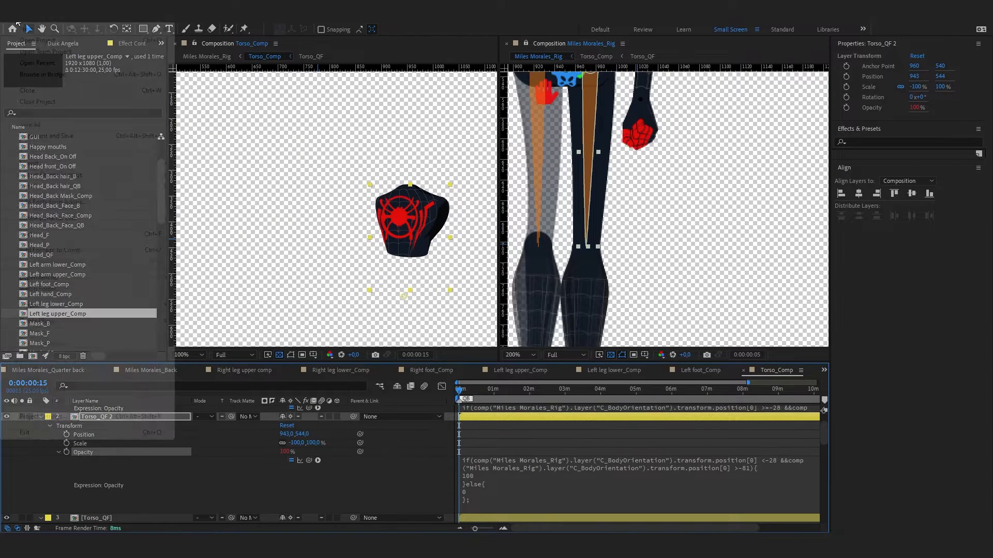
mouse_move(24, 16)
left_click(67, 110)
Paste the copied opacity expression onto right leg upper_QF 2, right leg lower_QF 2 and right foot_QF 2 in their comps
left_click(247, 370)
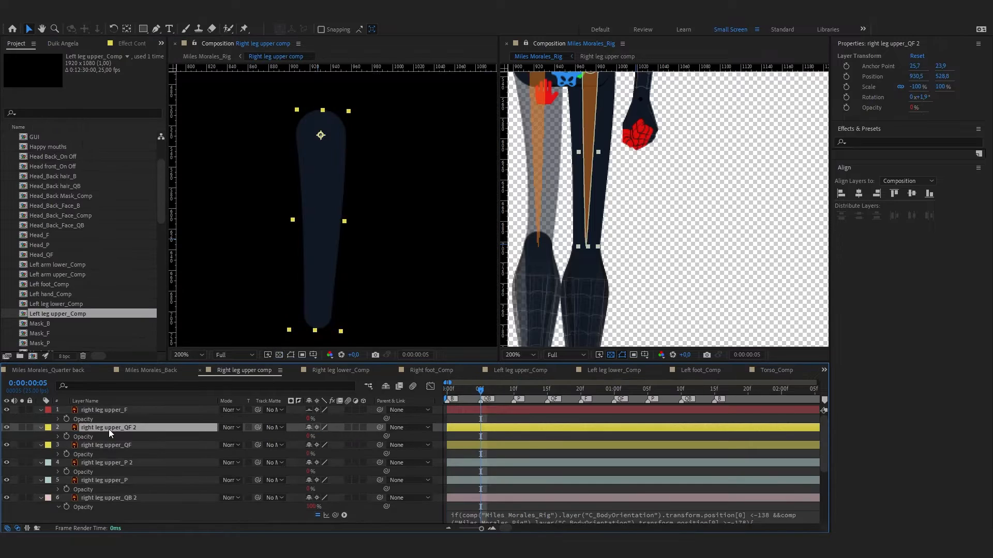
left_click(109, 428)
key("ctrl+v")
left_click(341, 370)
left_click(137, 435)
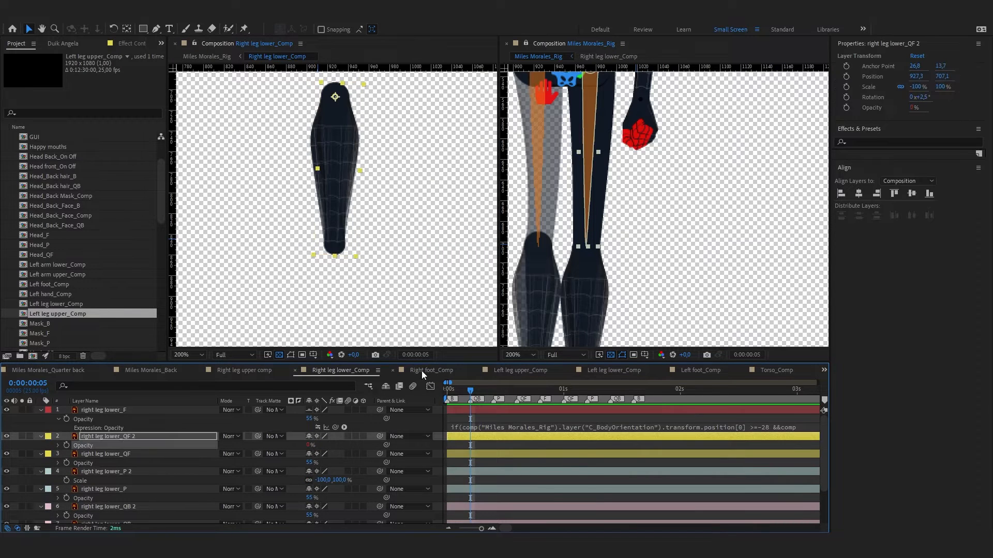
left_click(431, 371)
left_click(136, 436)
Paste the same opacity expression onto left leg upper_QF 2, left leg lower_QF 2 and left foot_QF 2 in their comps
left_click(521, 371)
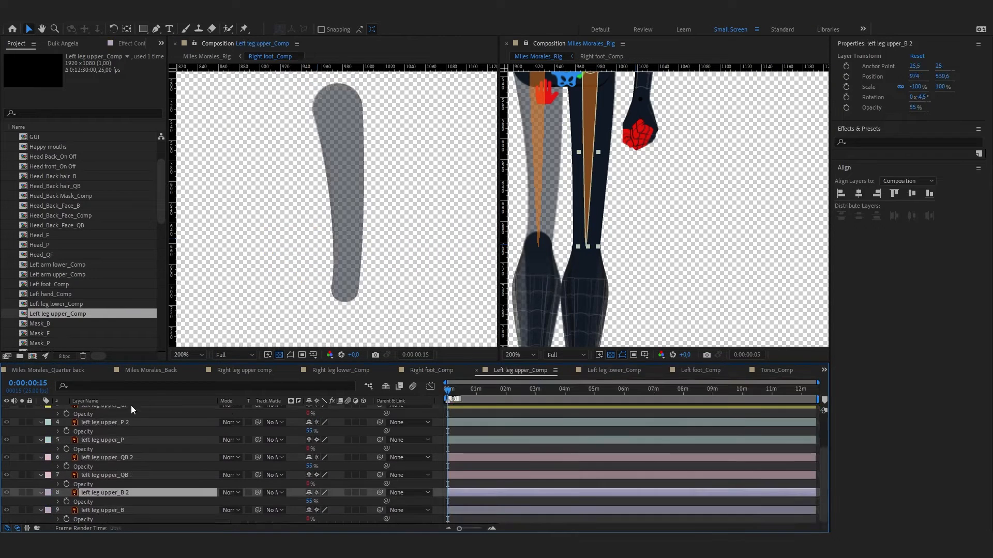
key("ctrl+v")
left_click(168, 436)
key("ctrl+v")
left_click(615, 371)
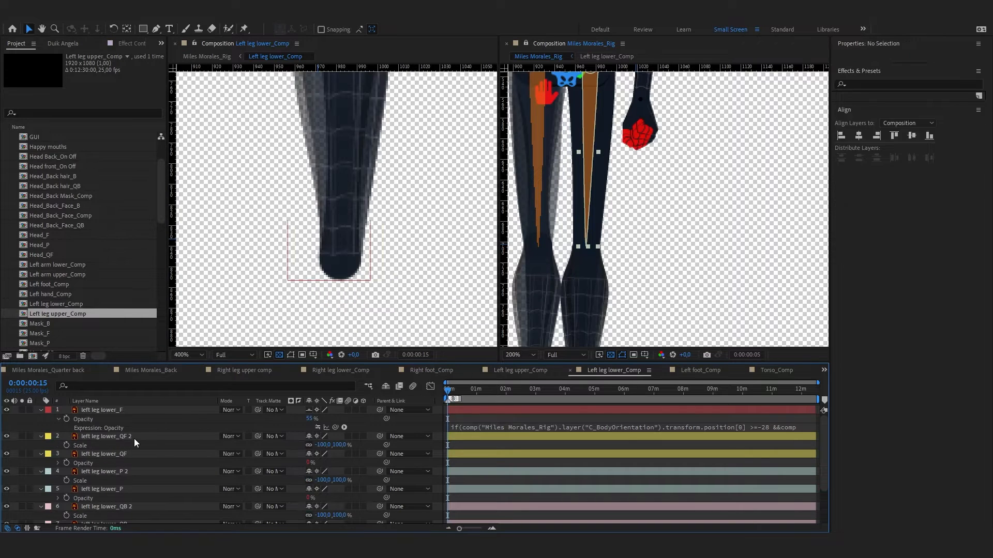
left_click(134, 439)
key("ctrl+v")
left_click(700, 371)
scroll(145, 441, "up", 3)
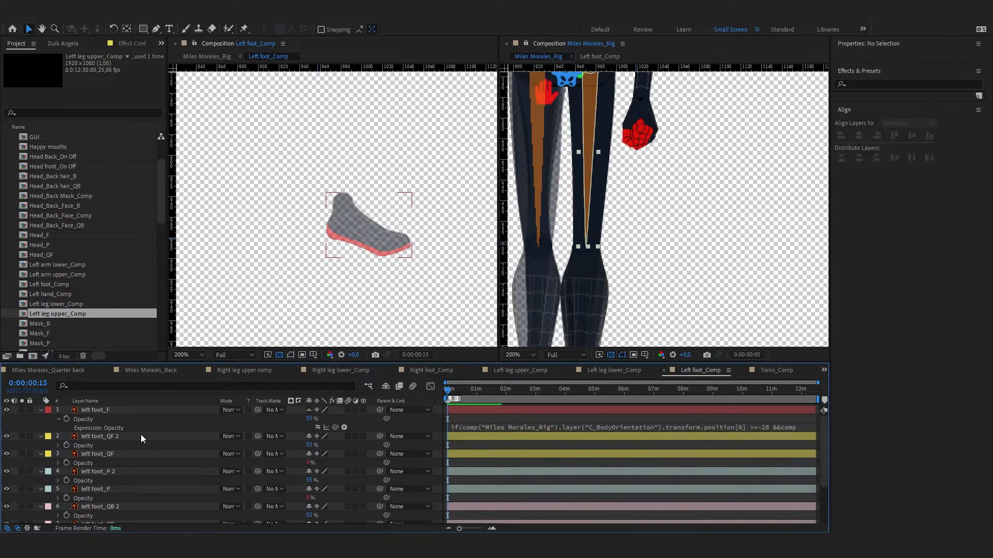
left_click(141, 435)
key("ctrl+v")
Copy only the opacity expression of the Torso_P 2 layer in Torso_Comp
left_click(776, 371)
scroll(188, 442, "down", 5)
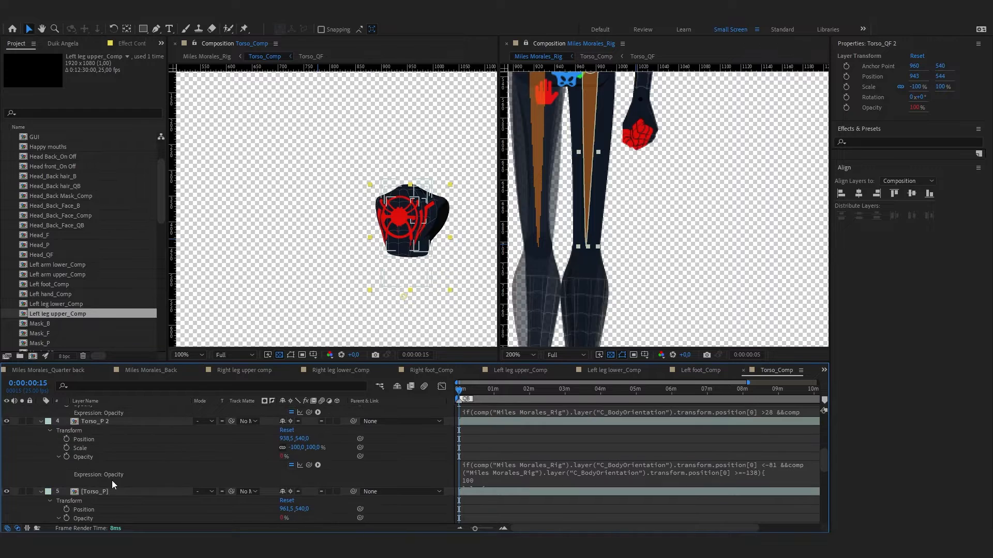
left_click(93, 457)
left_click(23, 18)
left_click(61, 116)
Paste the Torso_P 2 opacity expression onto left foot_P 2, left leg lower_P 2 and left leg upper_P 2 in their comps
left_click(701, 371)
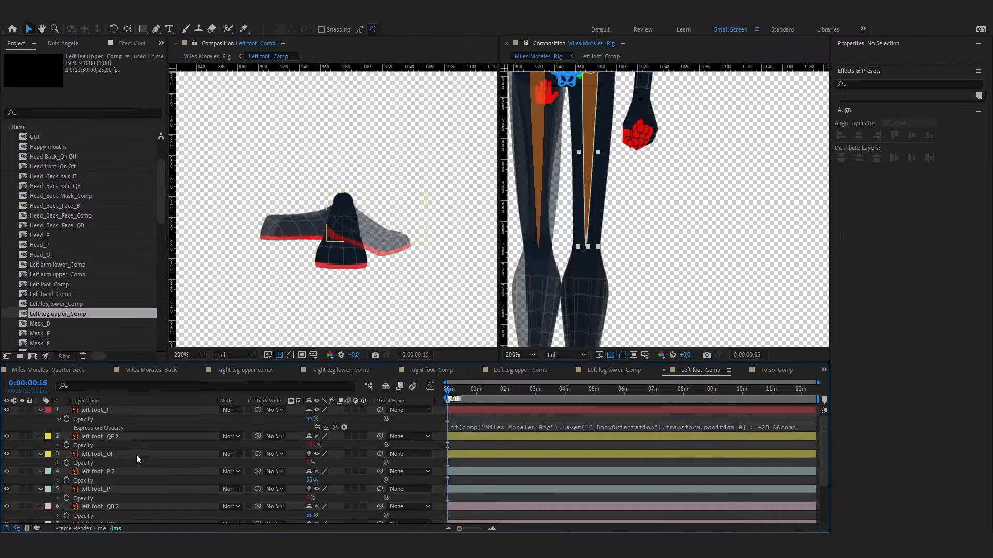
left_click(123, 472)
left_click(123, 481)
left_click(617, 370)
left_click(134, 472)
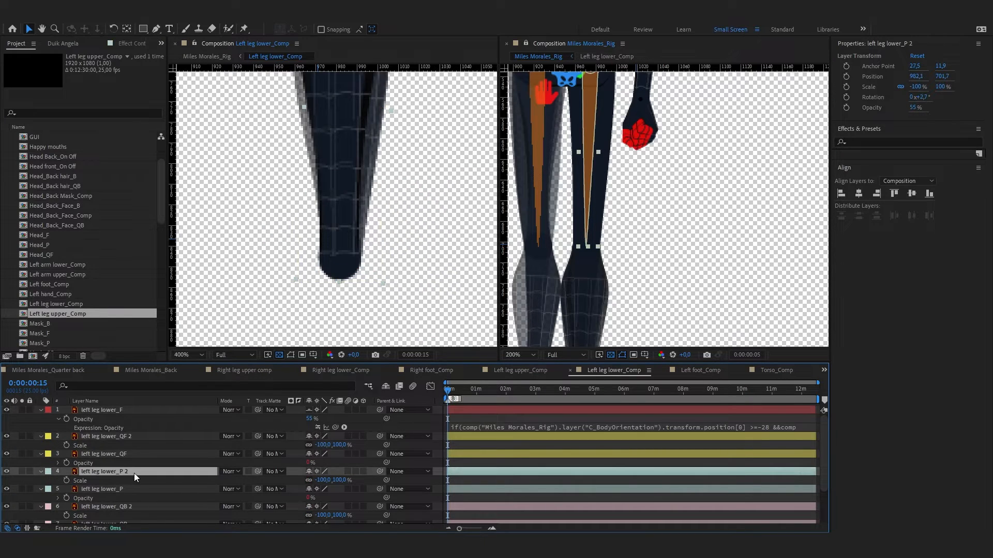
key("ctrl+v")
left_click(520, 371)
left_click(130, 471)
key("ctrl+v")
Paste the Torso_P 2 opacity expression onto right foot_P 2, right leg lower_P 2 and right leg upper_P 2 in their comps
left_click(420, 371)
left_click(122, 472)
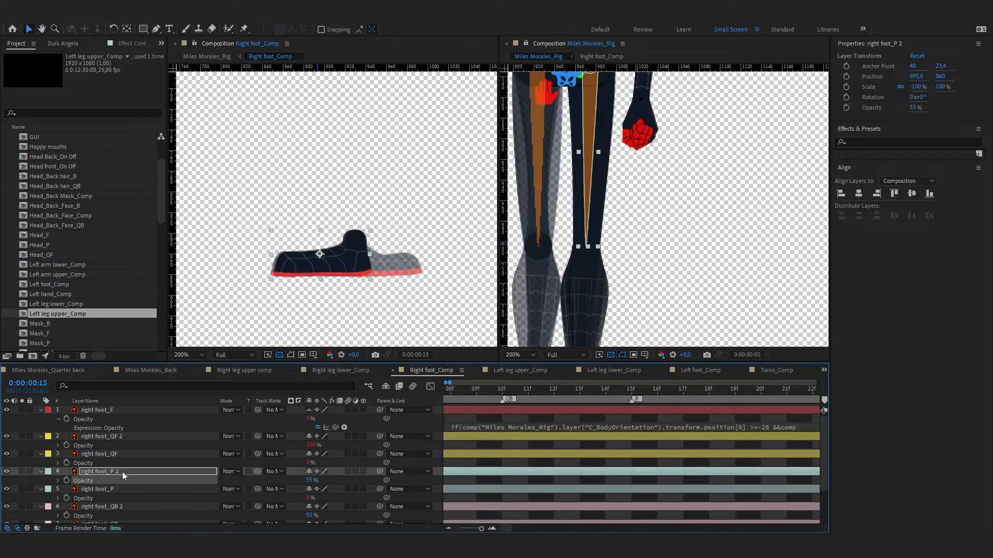
key("ctrl+v")
left_click(337, 371)
left_click(138, 471)
key("ctrl+v")
left_click(260, 370)
left_click(126, 461)
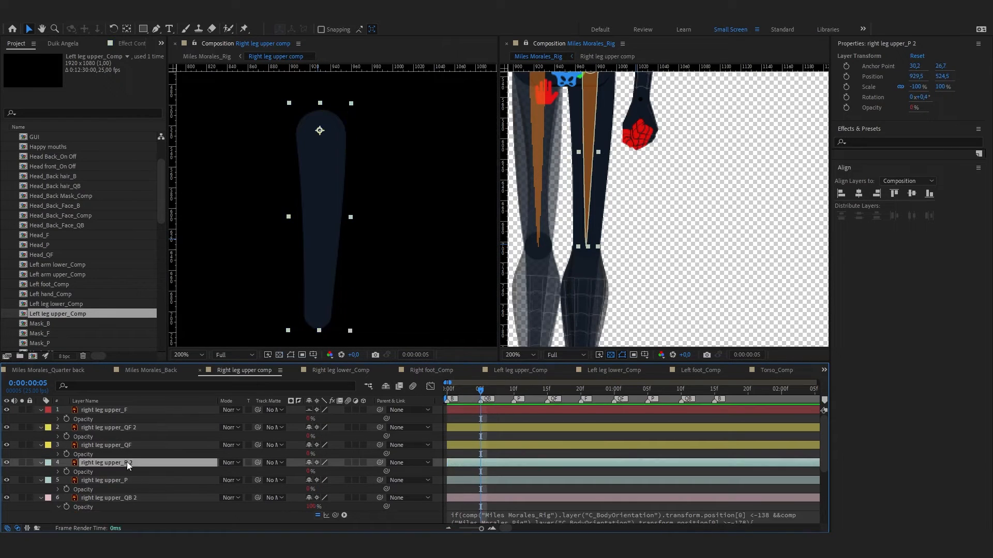
key("ctrl+v")
Copy only the opacity expression of the Torso_QB 2 layer in Torso_Comp
left_click(778, 371)
scroll(131, 458, "down", 5)
left_click(114, 467)
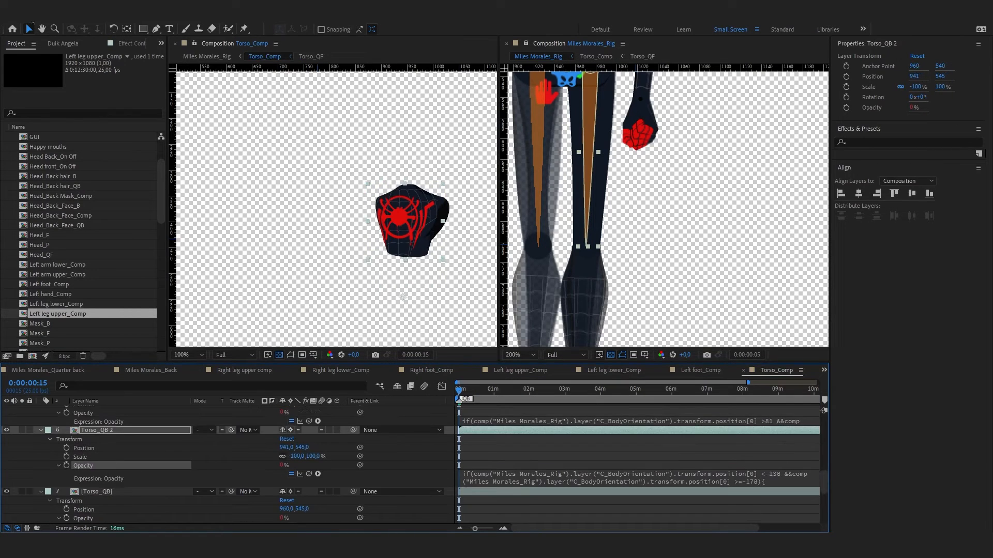
left_click(24, 16)
left_click(69, 115)
Paste the Torso_QB 2 opacity expression onto left foot_QB 2 in Left foot_Comp
left_click(696, 371)
left_click(138, 482)
key("ctrl+v")
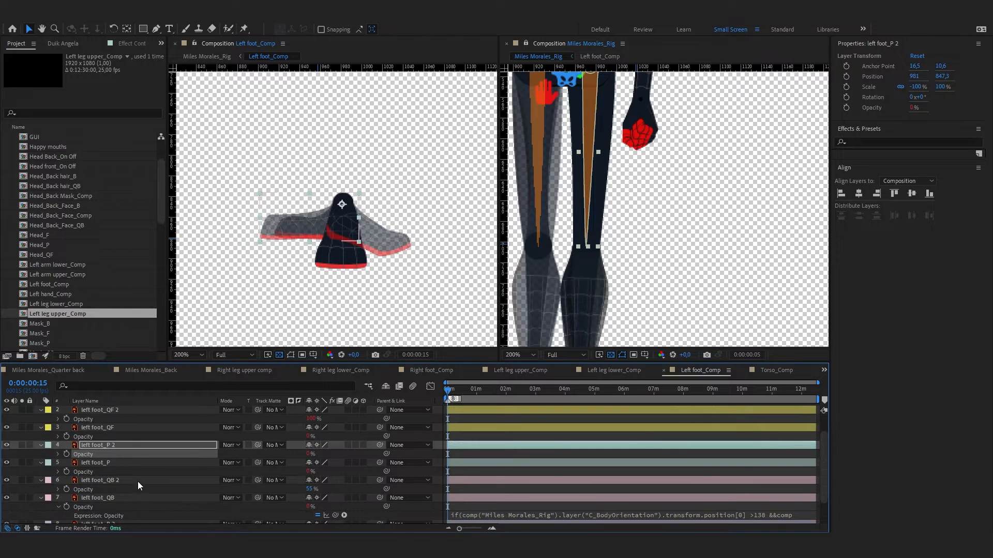
left_click(776, 371)
left_click(696, 370)
left_click(117, 482)
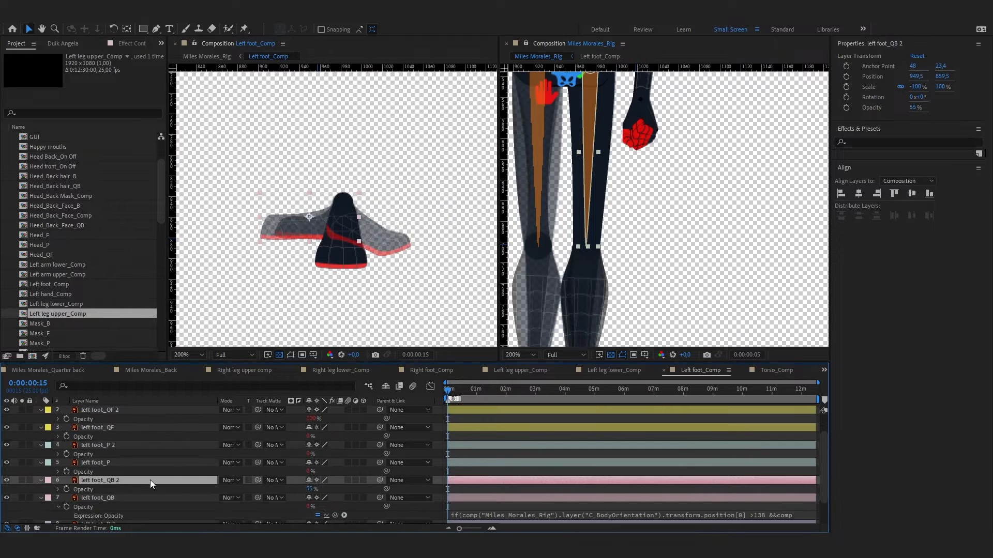
key("ctrl+v")
Paste the Torso_QB 2 opacity expression onto the QB 2 layers of the left lower leg, left upper leg, right foot and right lower leg comps
left_click(610, 371)
left_click(126, 507)
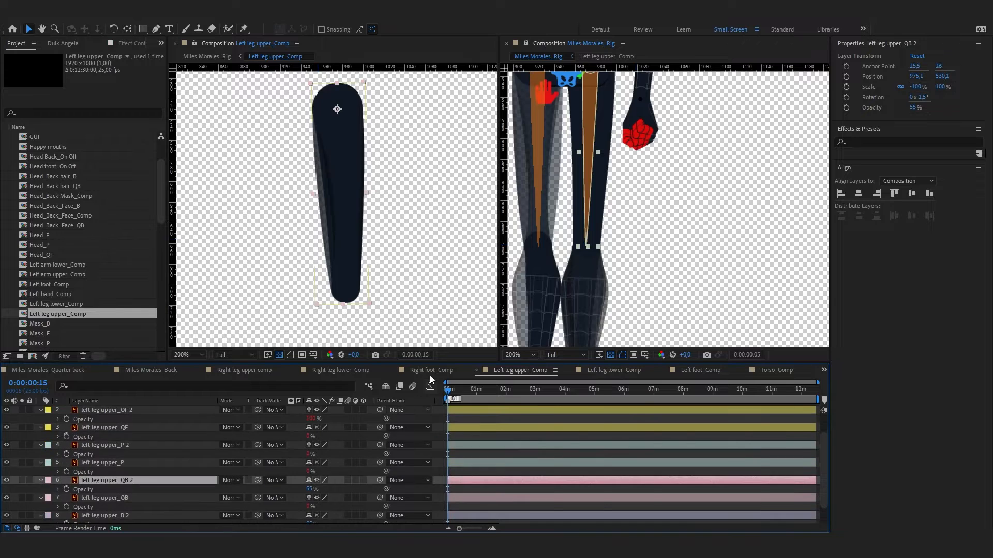
key("shift+comma")
key("shift+comma")
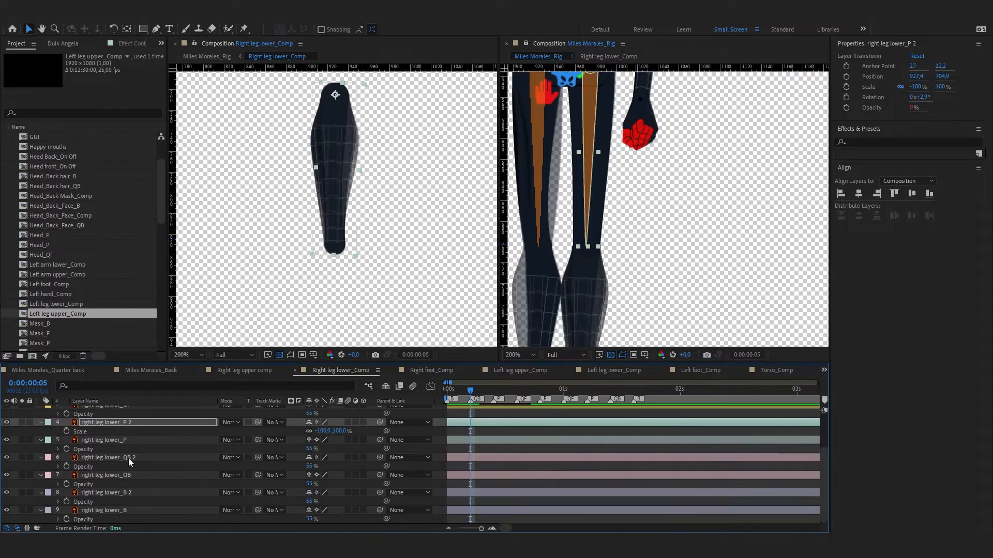
key("shift+comma")
Copy the opacity expression of Torso_B 2 and paste it onto the B 2 layer in each leg and foot comp
left_click(732, 377)
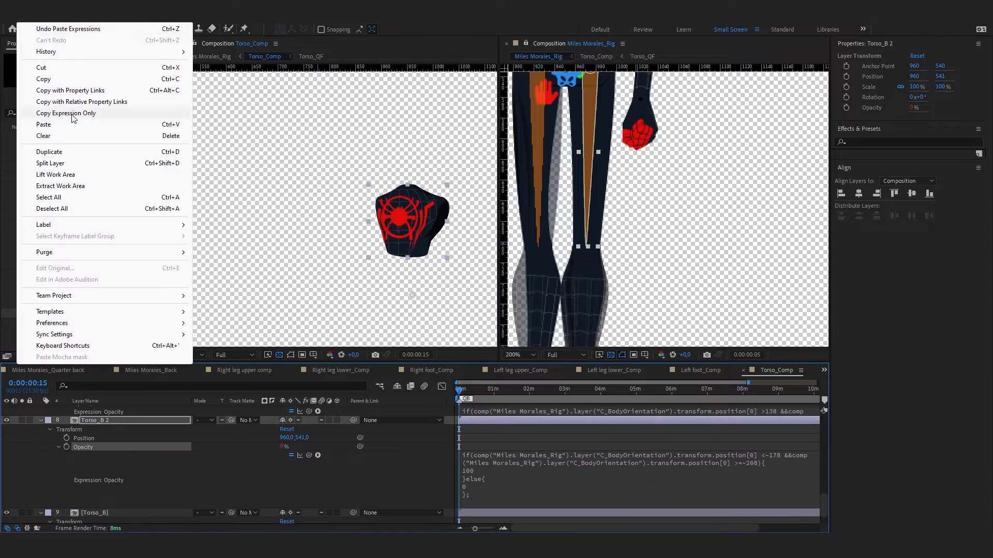
left_click(702, 372)
key("shift+comma")
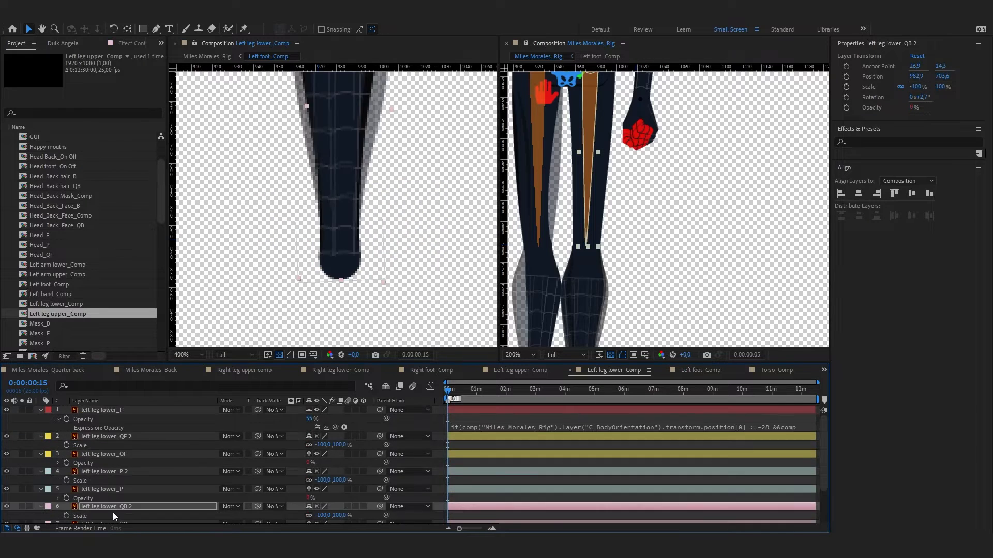
key("shift+comma")
key("shift+comma")
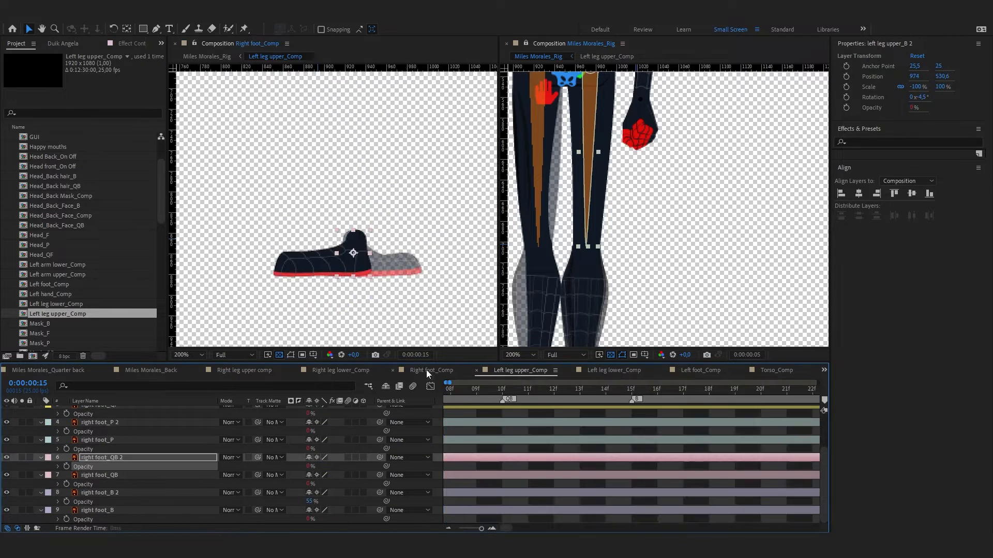
key("shift+comma")
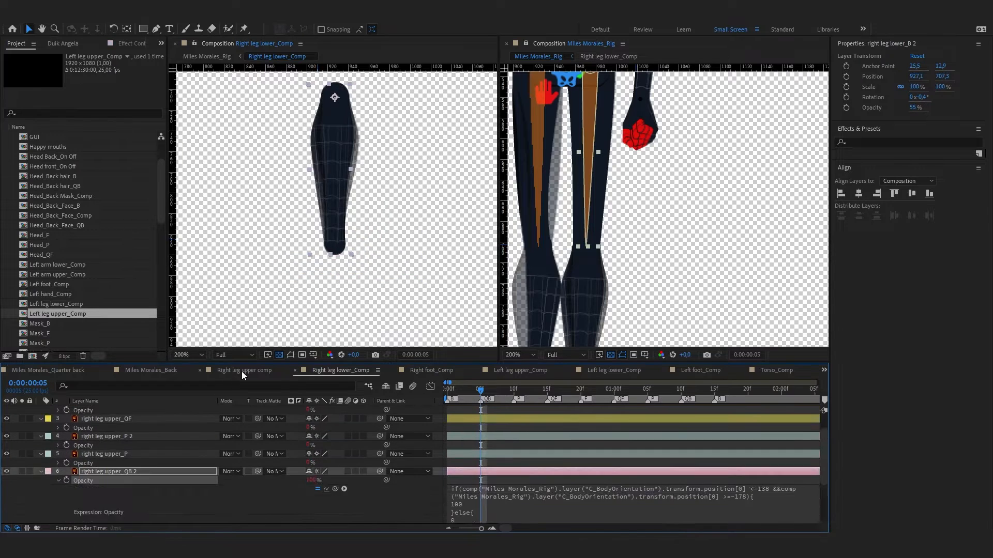
key("shift+comma")
scroll(236, 462, "up", 1)
scroll(352, 435, "down", 5)
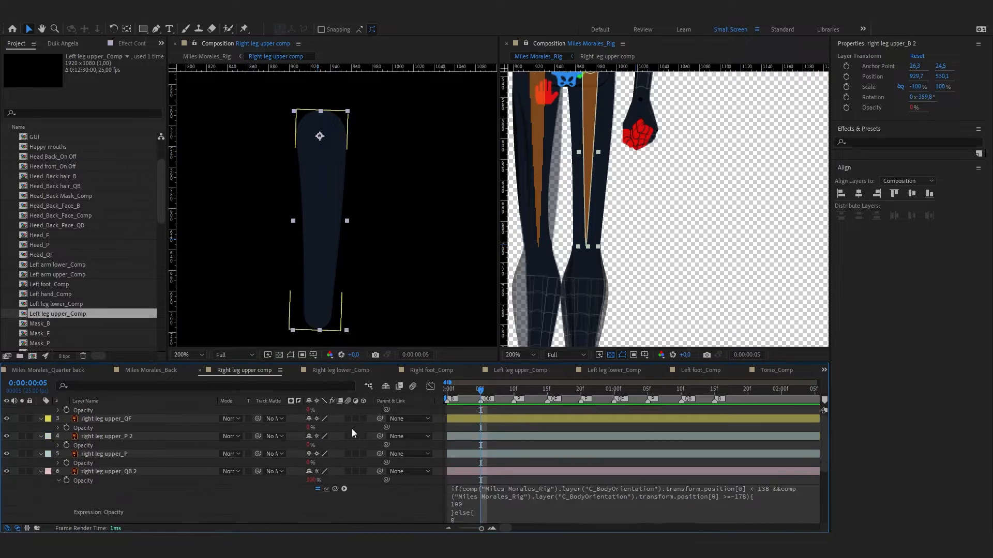
Enable the expressions on all layers of Right leg lower_Comp
left_click(340, 370)
key("ctrl+a")
right_click(154, 440)
mouse_move(195, 166)
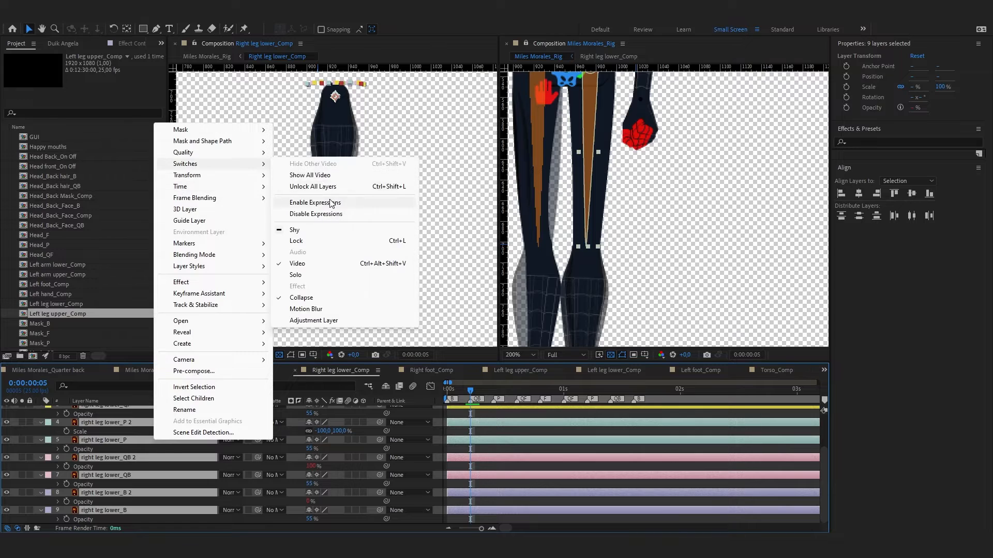
left_click(332, 203)
scroll(328, 444, "up", 3)
Check the expressions in Right foot_Comp and enable the front layer's opacity expression in Left leg upper_Comp
left_click(432, 371)
scroll(326, 460, "up", 3)
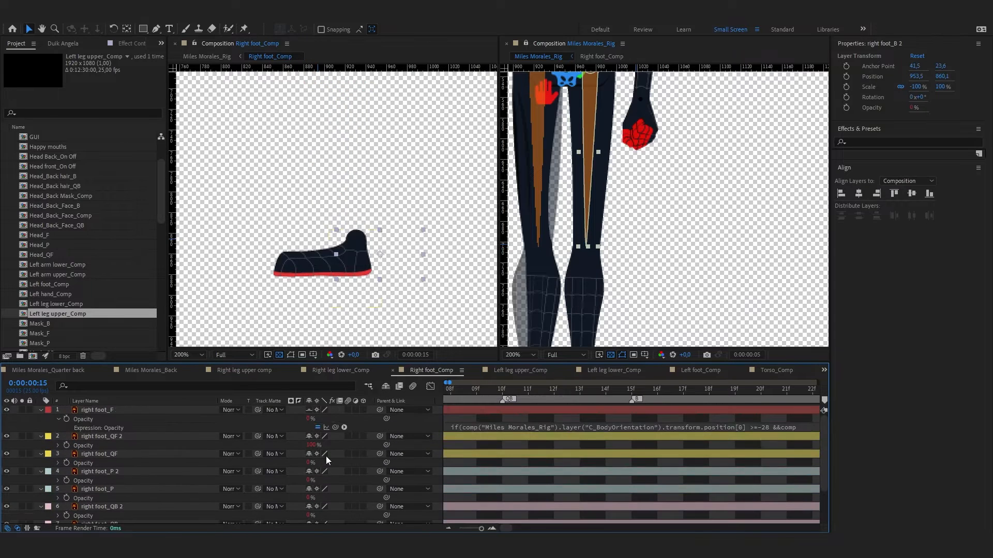
left_click(518, 370)
left_click(318, 428)
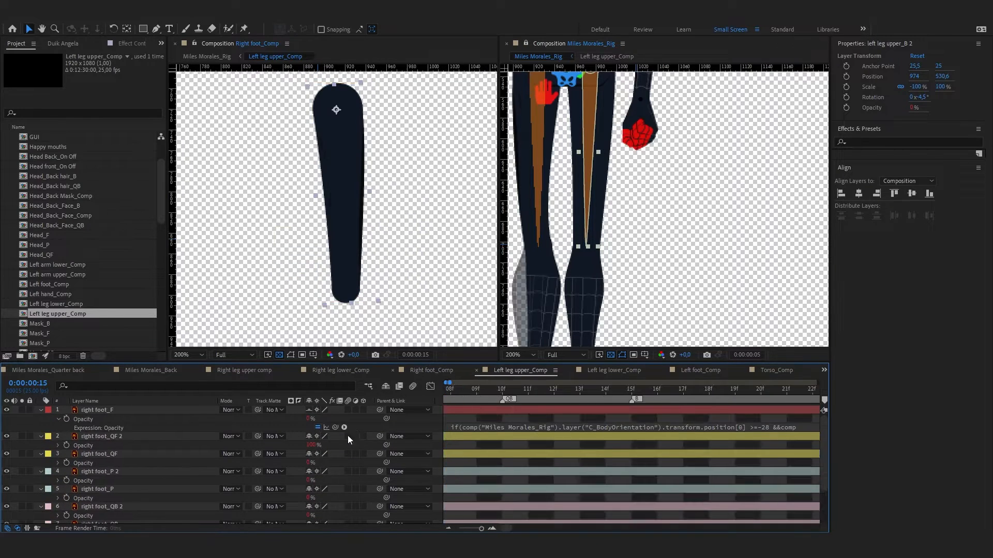
left_click(340, 371)
left_click(521, 370)
Enable the opacity expression of left leg lower_F in Left leg lower_Comp and reveal the opacity of all its layers
left_click(614, 370)
scroll(248, 466, "up", 3)
scroll(248, 462, "up", 2)
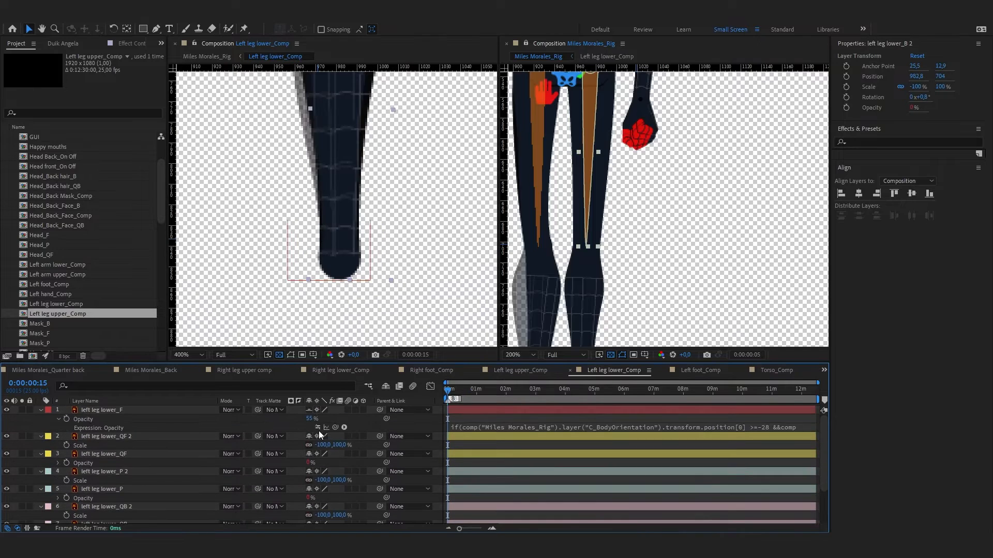
left_click(318, 428)
scroll(224, 473, "down", 3)
key("ctrl+a")
key("u")
key("t")
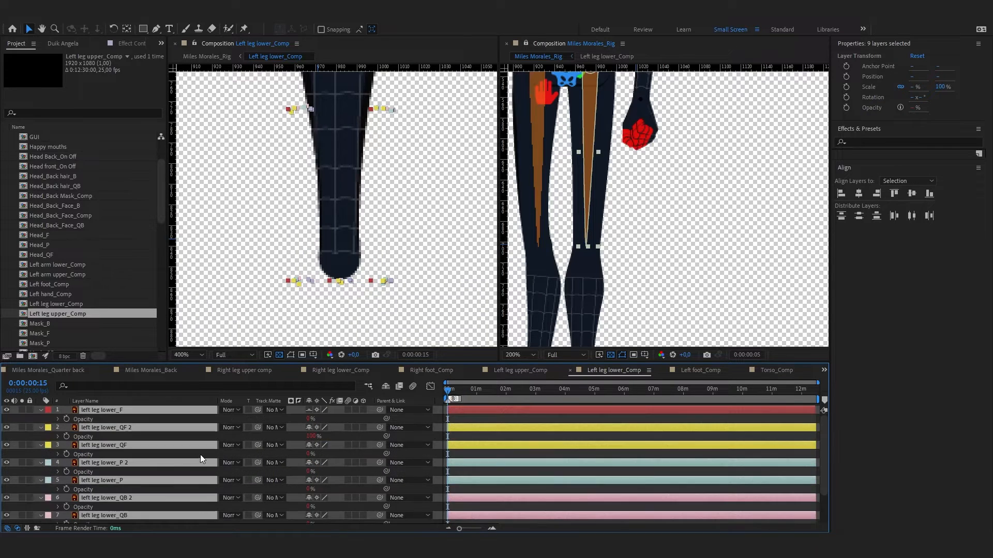
Check the opacity expressions in Left foot_Comp and return to the Miles Morales_Rig comp
left_click(690, 374)
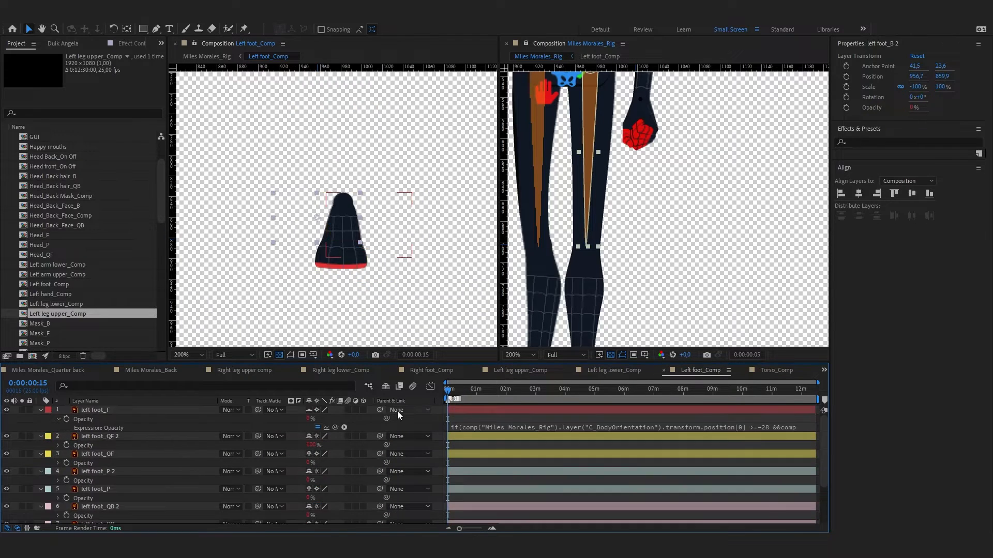
left_click(822, 370)
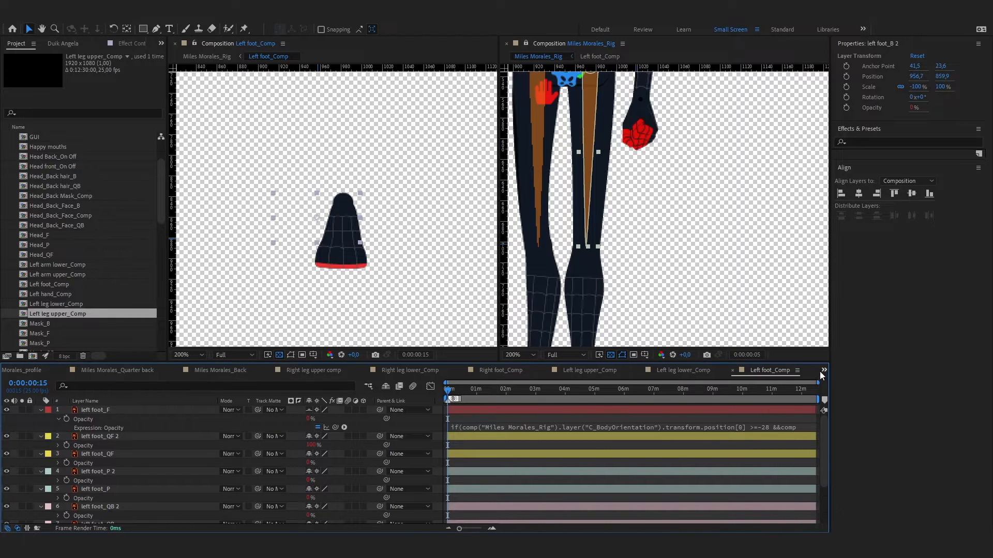
left_click(863, 382)
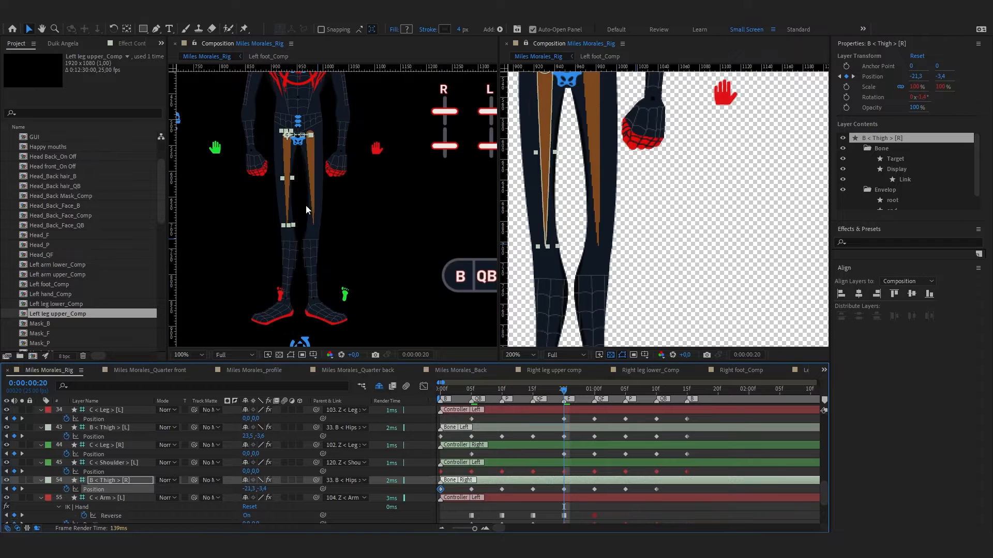
Try moving the C < Leg > [R] controller upward at frame 20 and undo the move
scroll(345, 228, "down", 1)
left_click(309, 253)
scroll(309, 256, "up", 1)
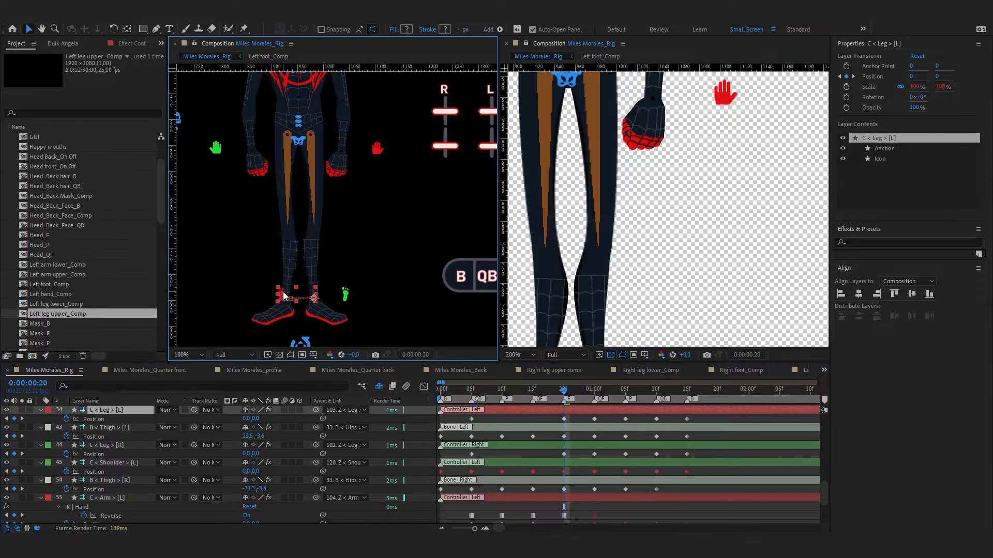
left_click_drag(283, 292, 284, 284)
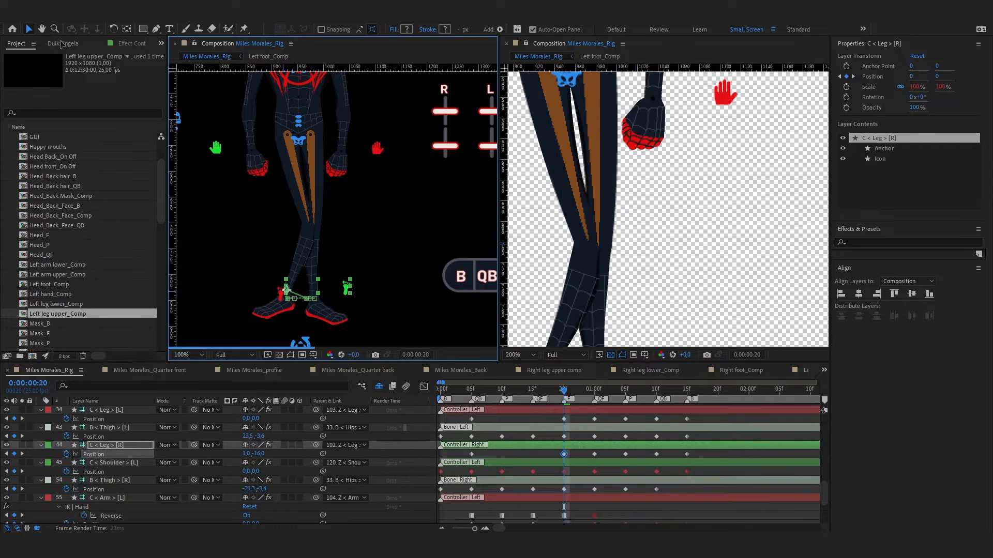
key("ctrl+z")
Keyframe the Reverse option of the C < Leg > [R] controller's IK | Foot effect at frame 20 and turn it off
left_click(131, 44)
left_click(31, 277)
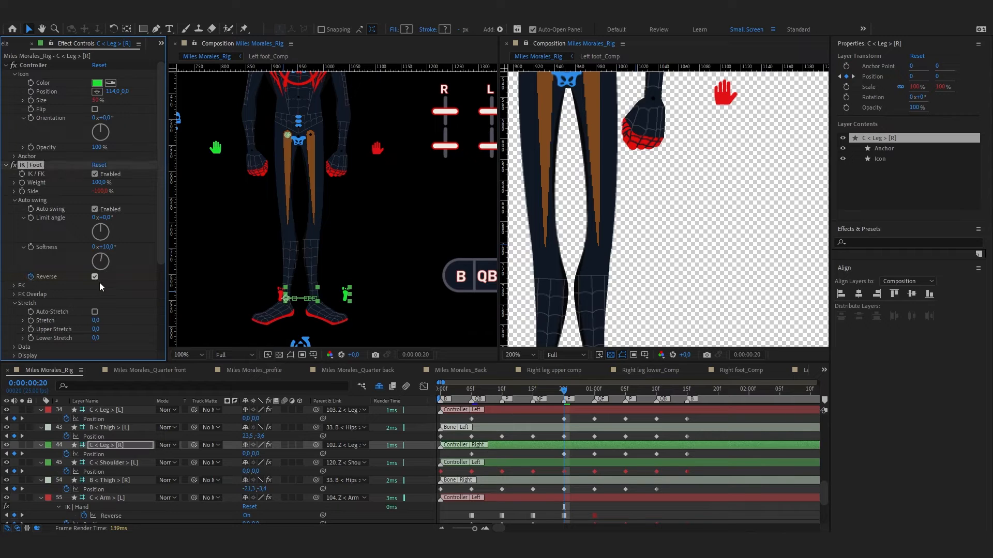
left_click(95, 278)
Try moving the C < Leg > [R] controller at frame 15 and undo the move
left_click(533, 390)
left_click_drag(352, 295, 352, 289)
key("ctrl+z")
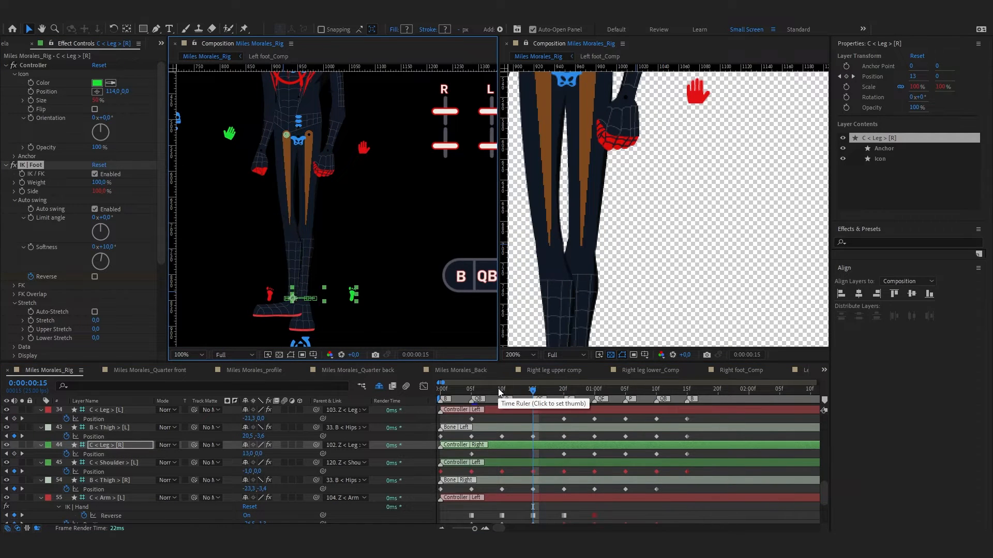
Shift the C < Leg > [R] controller horizontally to position 36, 0 at frame 10
left_click(497, 390)
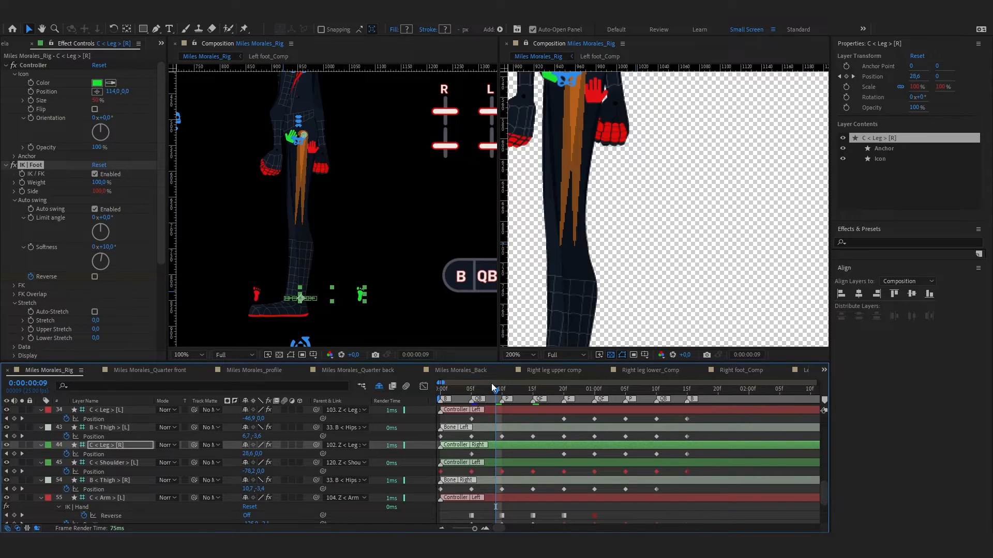
key("Page_Down")
key("shift+Right")
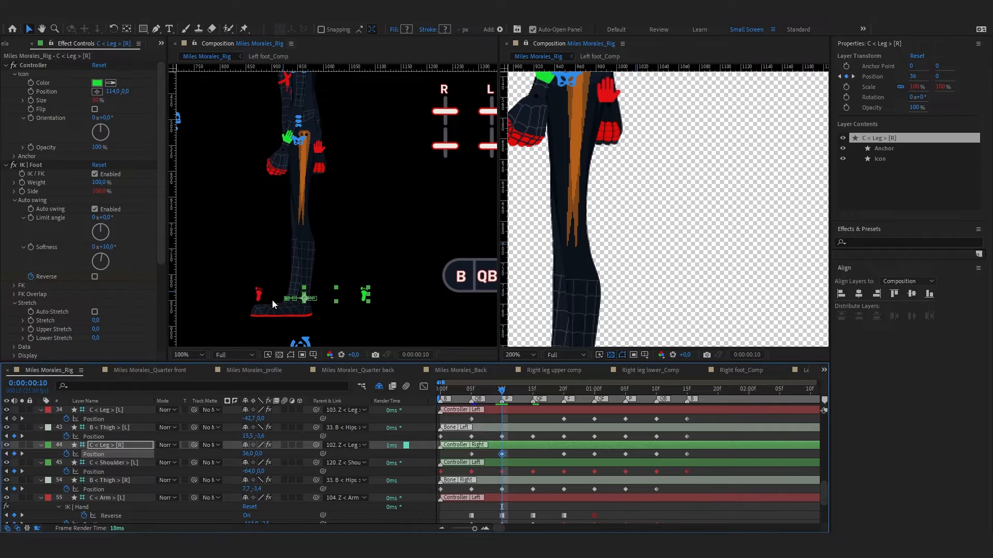
Shift the C < Leg > [L] controller horizontally to position -12.7, 0 at frame 10
left_click(260, 296)
key("shift+Right")
key("shift+Right")
key("shift+Right")
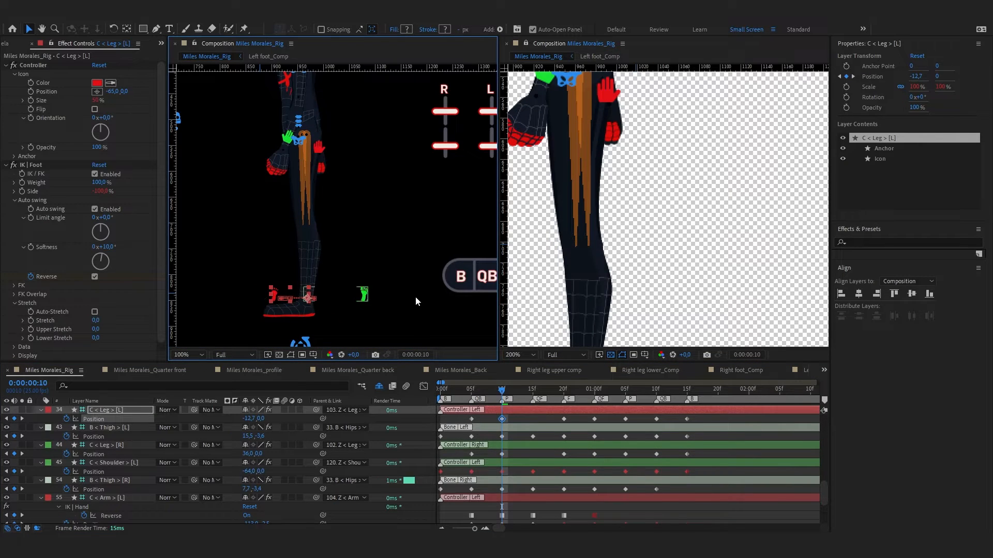
At frame 15, shift the C < Leg > [L] controller to position -16.3, 0 and C < Leg > [R] to -2, 0
left_click(533, 391)
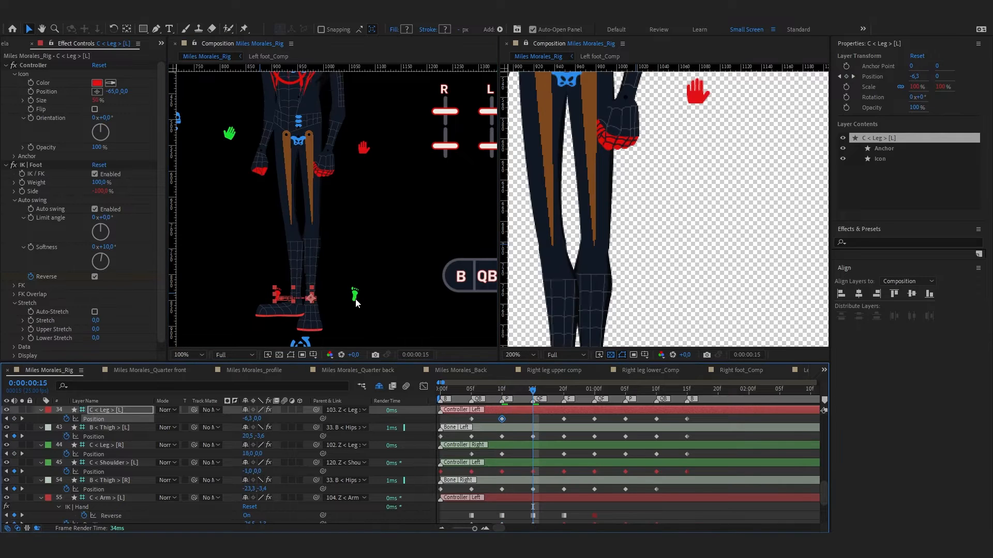
key("shift+Left")
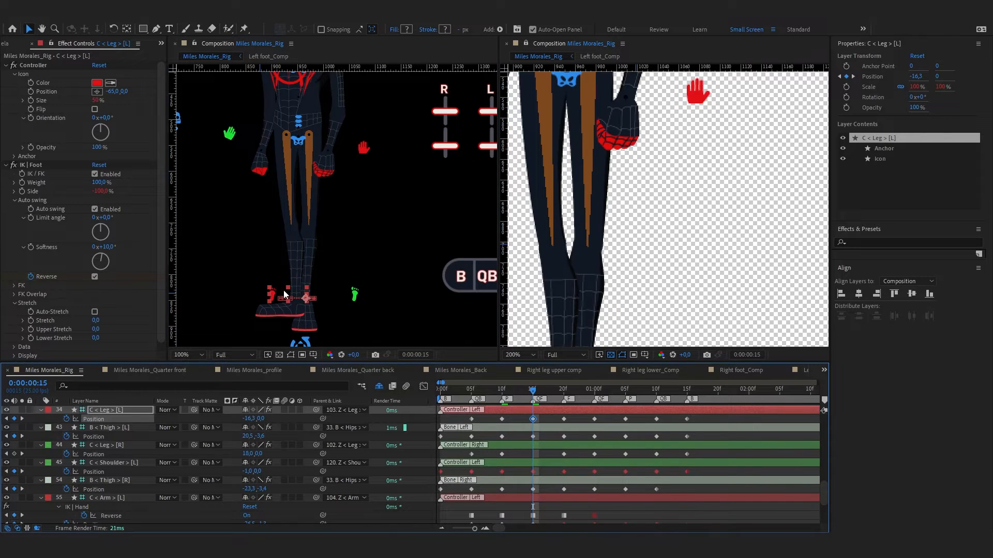
left_click(355, 297)
key("shift+Left")
key("shift+Left")
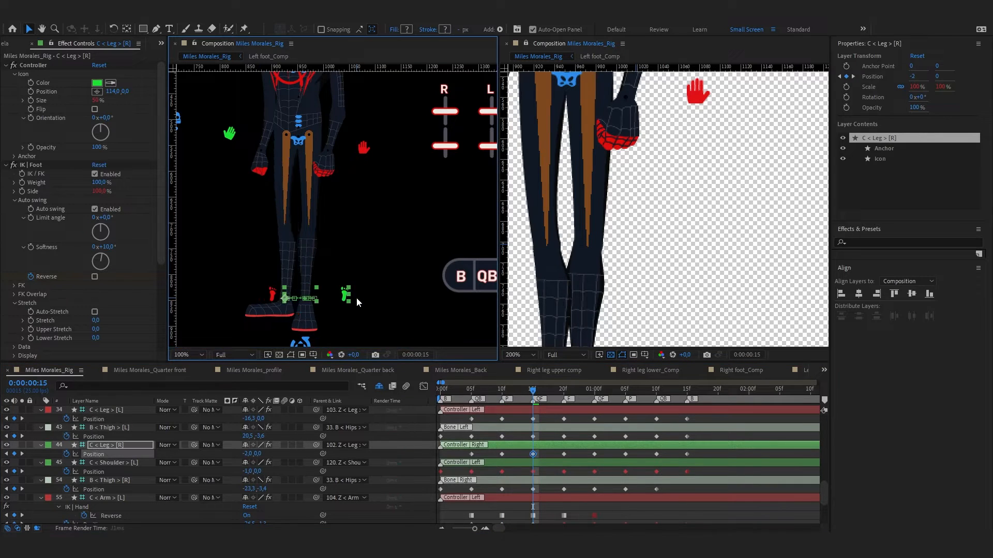
Try nudging the C < Torso > controller horizontally at frame 10 and move it back
key("comma")
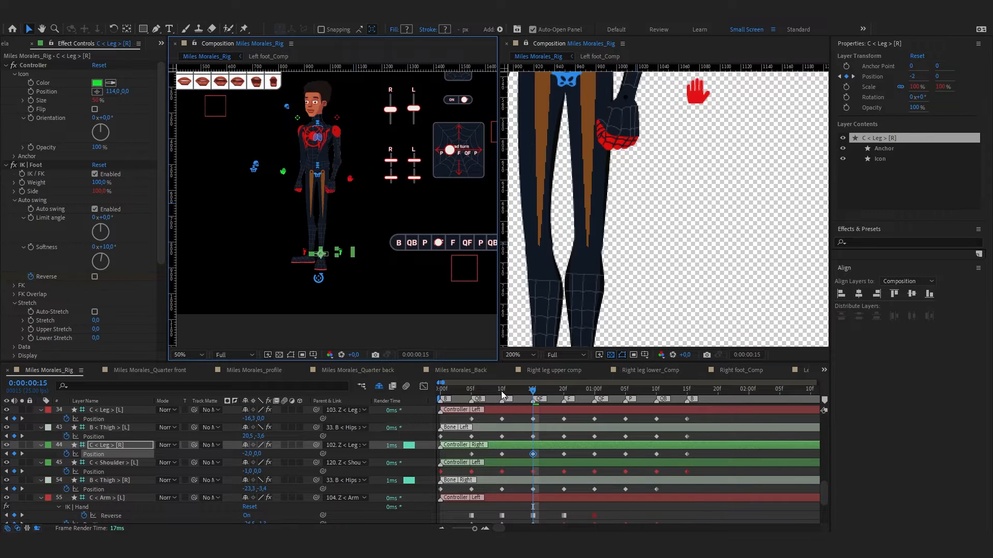
key("j")
left_click(319, 140)
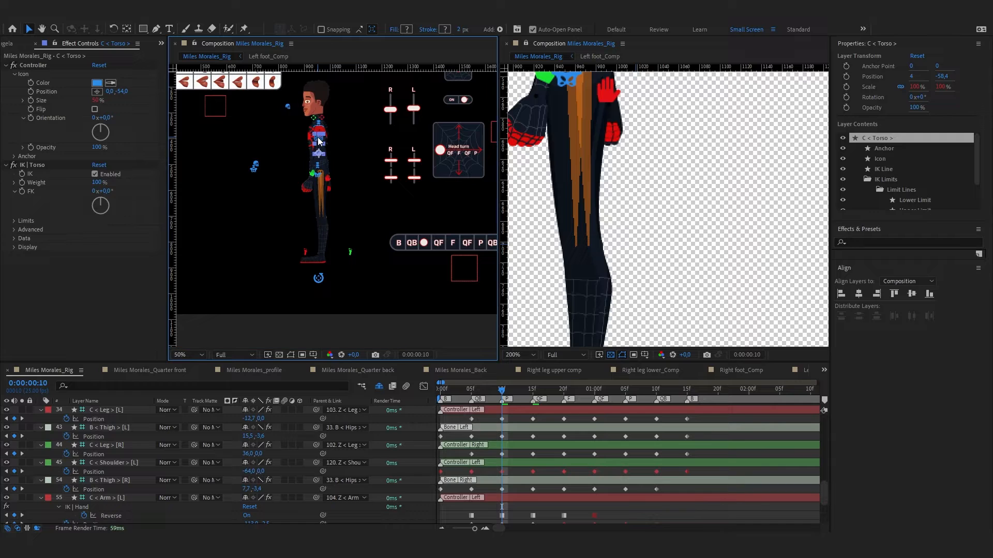
key("period")
key("period")
left_click_drag(311, 139, 325, 282)
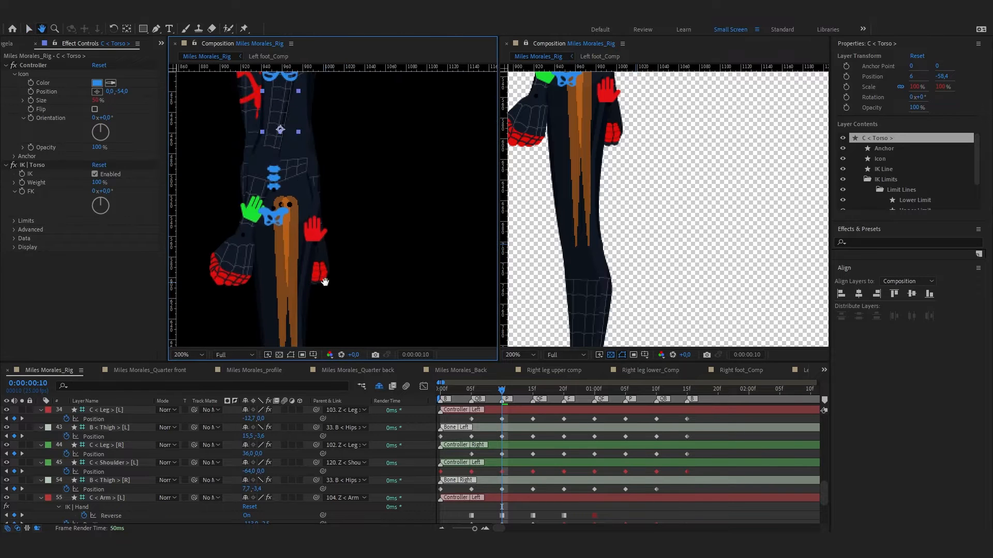
key("comma")
key("Left")
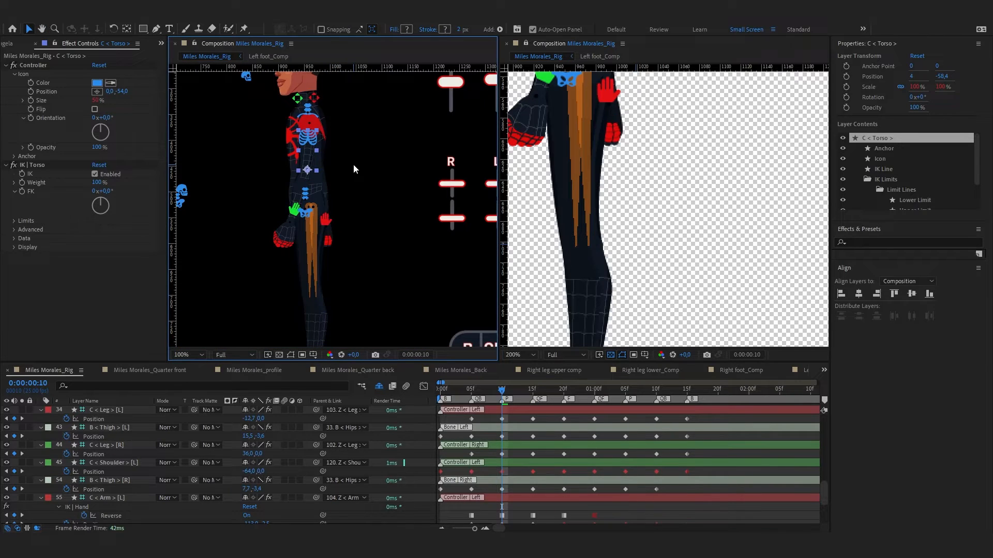
key("comma")
Shift the C < Leg > [R] controller outward to position 53, 0 at frame 5
left_click(472, 392)
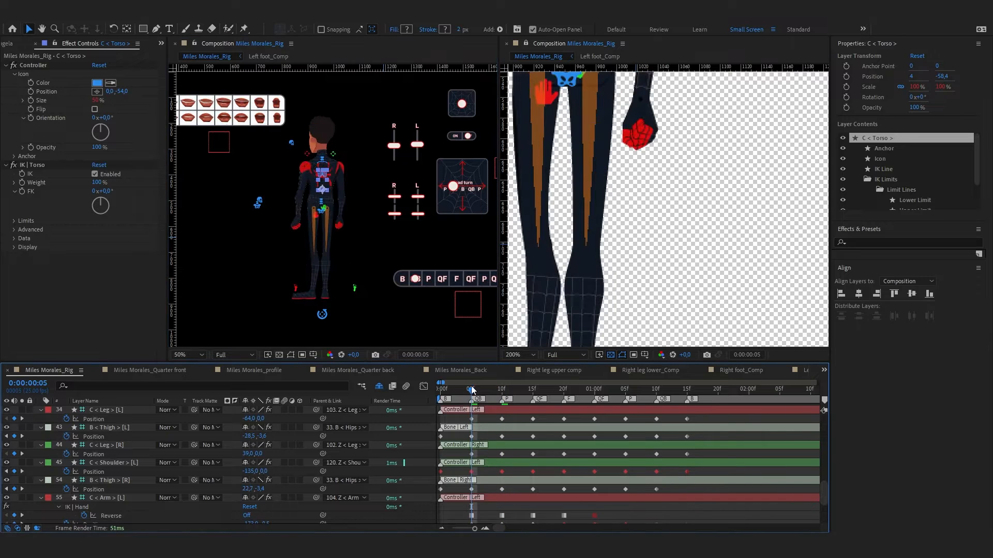
key("period")
left_click(356, 290)
left_click_drag(372, 261, 368, 192)
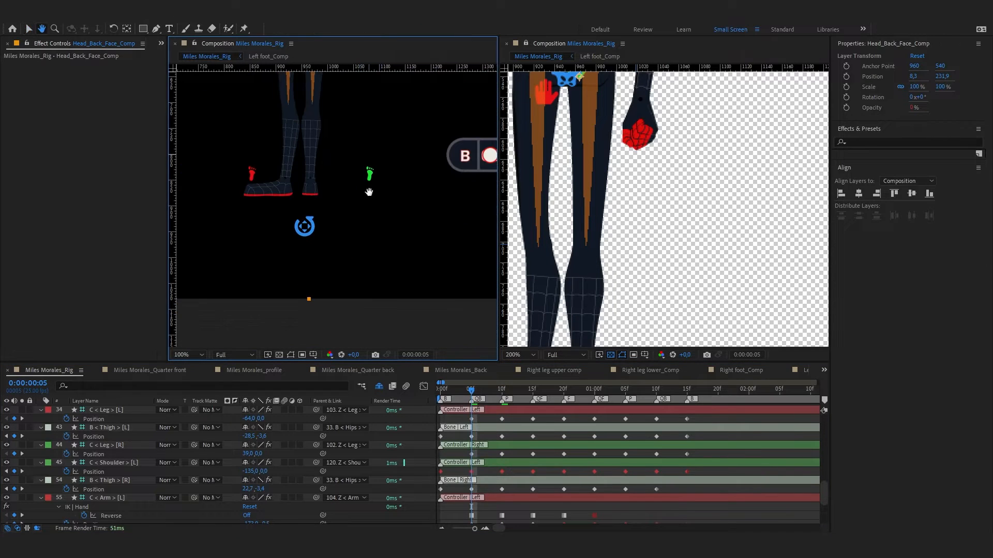
left_click(337, 326)
left_click(370, 174)
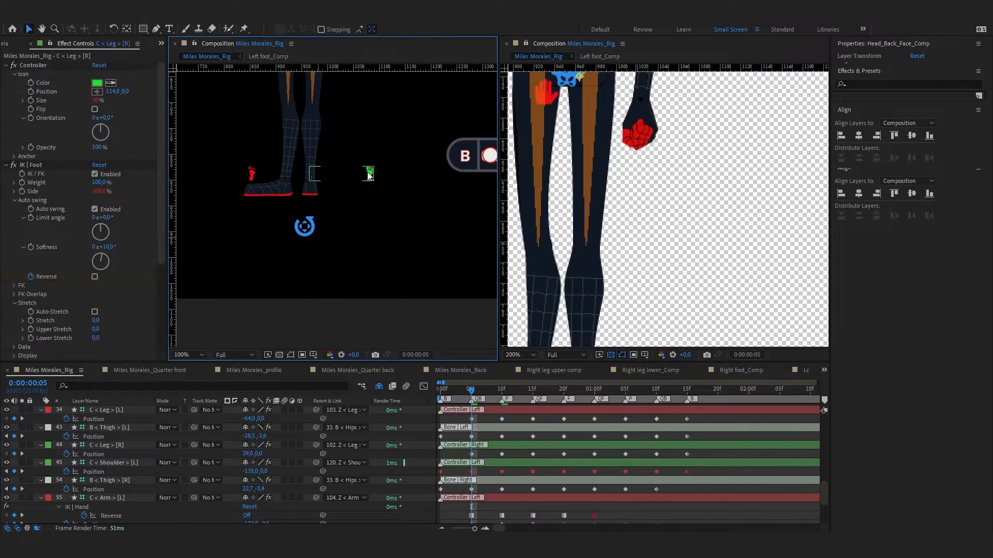
left_click_drag(343, 131, 348, 229)
scroll(357, 184, "down", 1)
key("comma")
key("v")
left_click(323, 126)
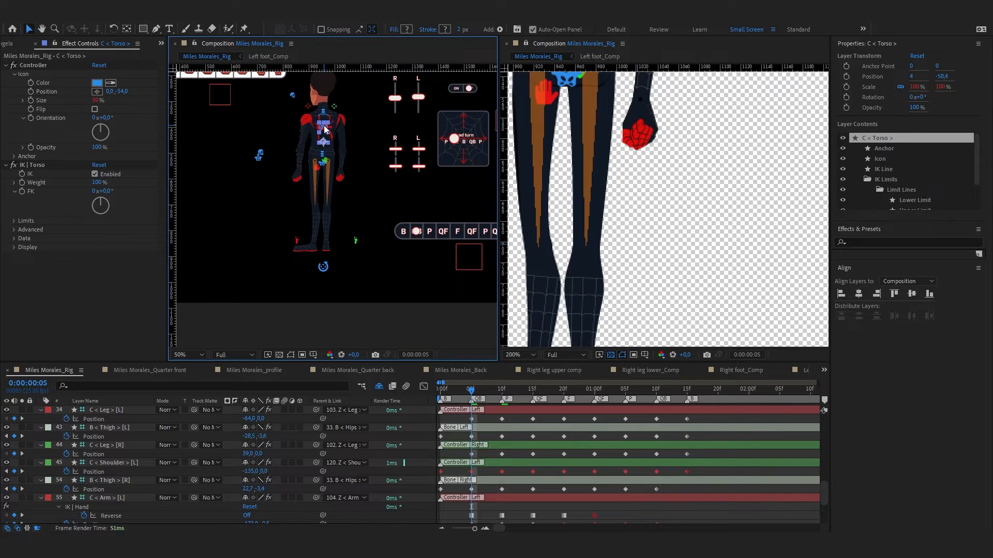
left_click_drag(355, 241, 357, 241)
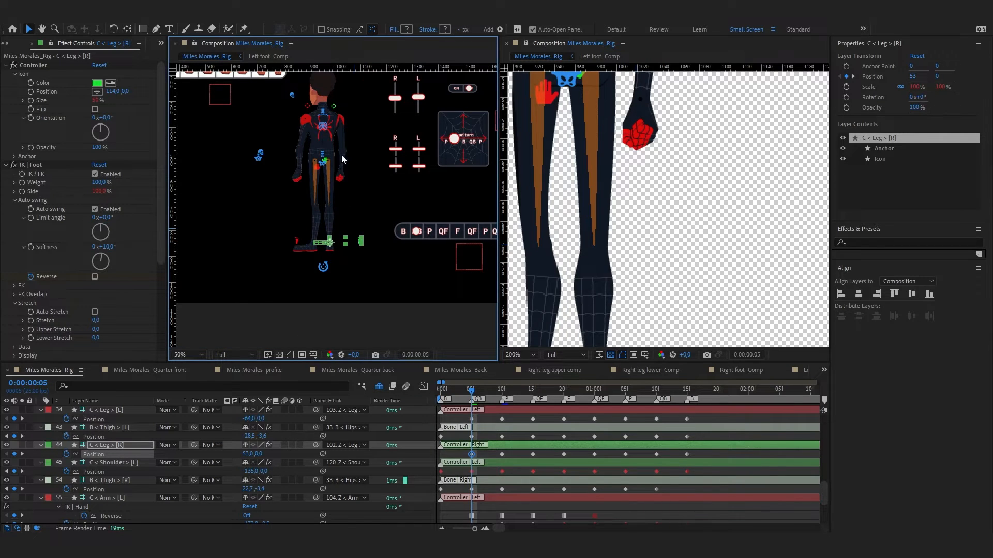
Nudge the C < Leg > [L] controller to position -65, 0 at frame 0
left_click(296, 241)
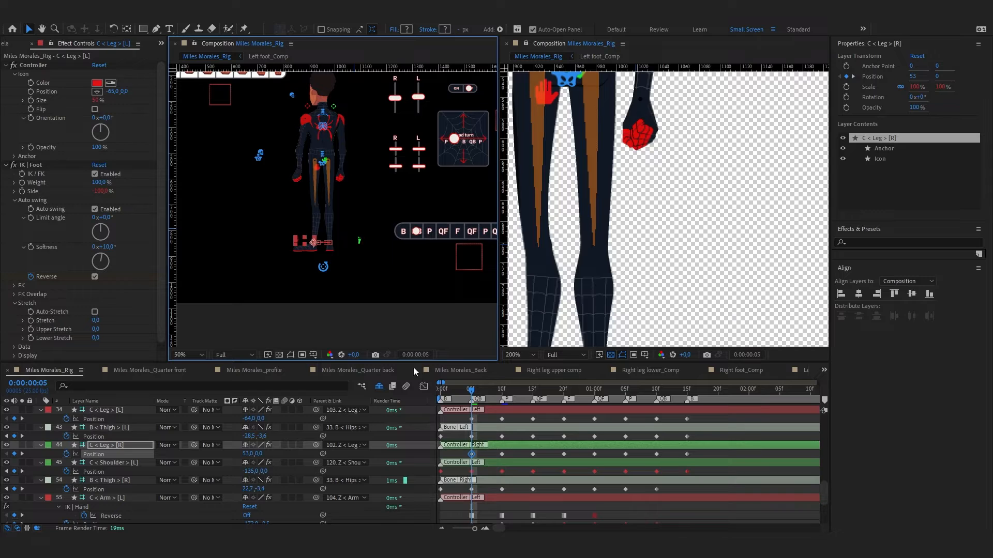
left_click(441, 390)
scroll(312, 243, "up", 1)
key("Left")
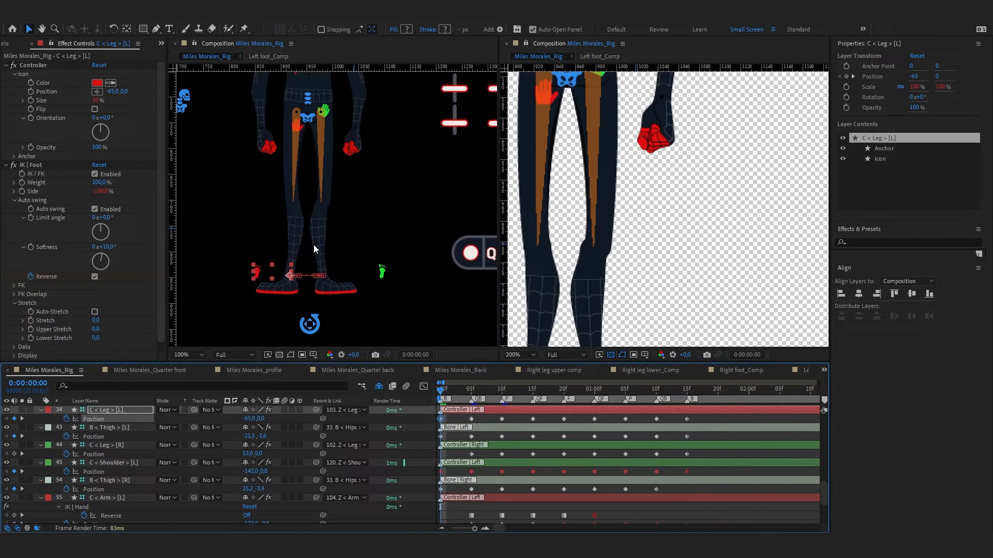
At frame 0, nudge the B < Thigh > [R] bone to position 24.2, -3.4 and C < Leg > [R] to 50, 0
left_click(323, 129)
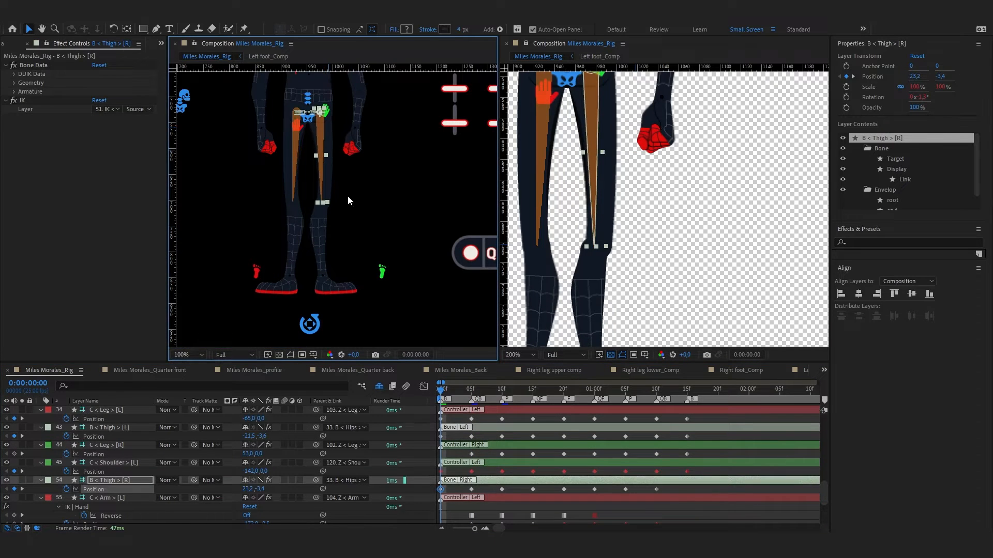
left_click(380, 275)
key("Left")
key("Left")
key("Left")
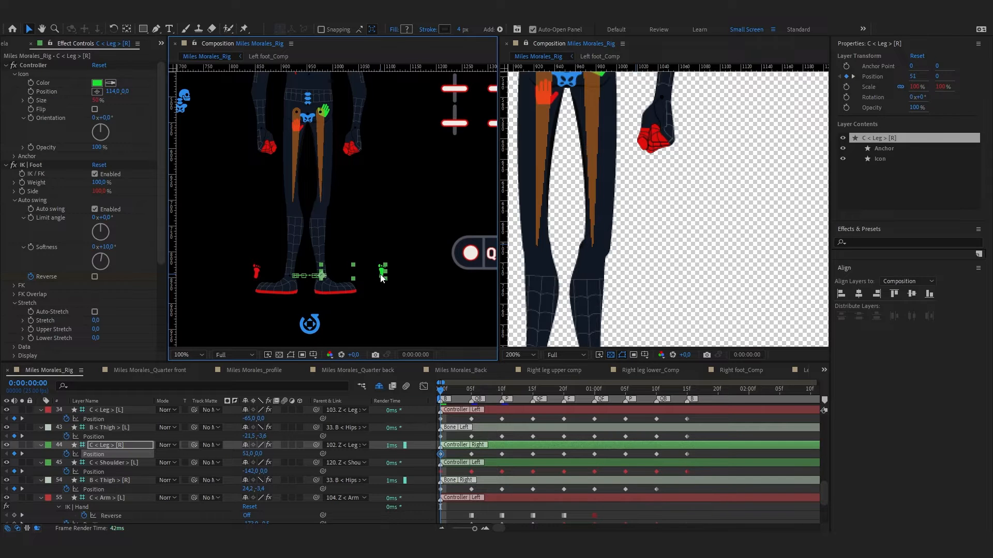
In Right leg lower_Comp, solo right leg lower_B and right leg lower_B 2 and disable their opacity expressions to overlay them
left_click(650, 370)
left_click(279, 489)
scroll(171, 483, "down", 3)
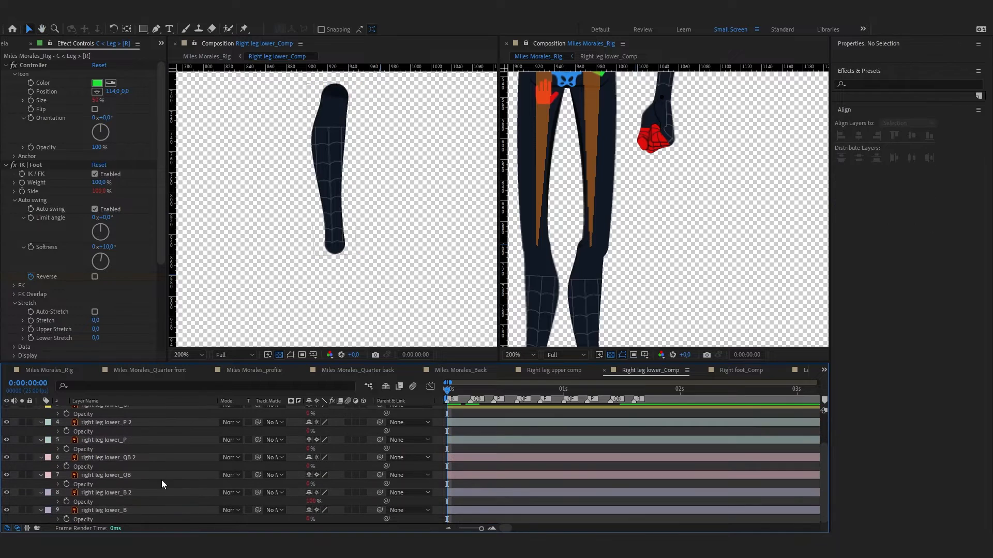
left_click(117, 510)
left_click(98, 494)
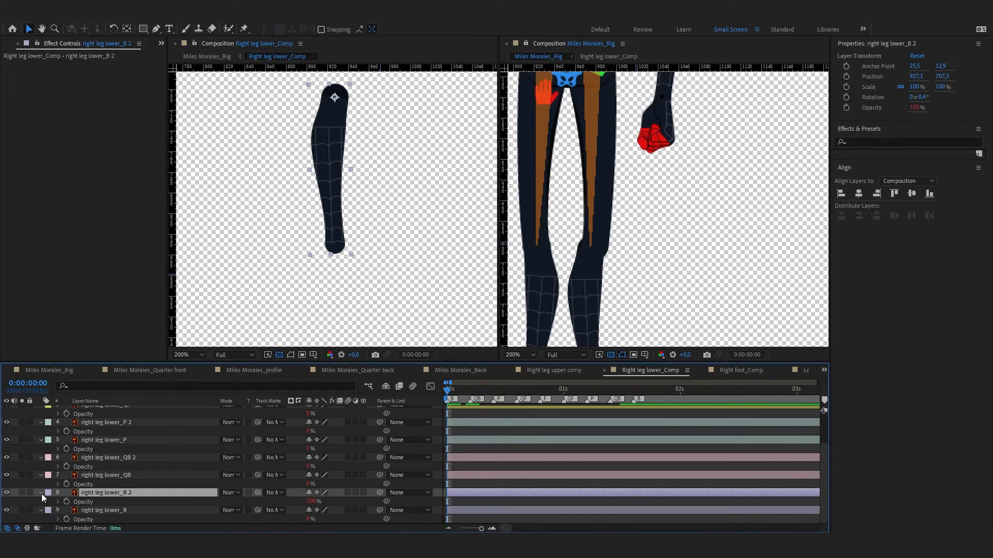
left_click(58, 519)
left_click(103, 501)
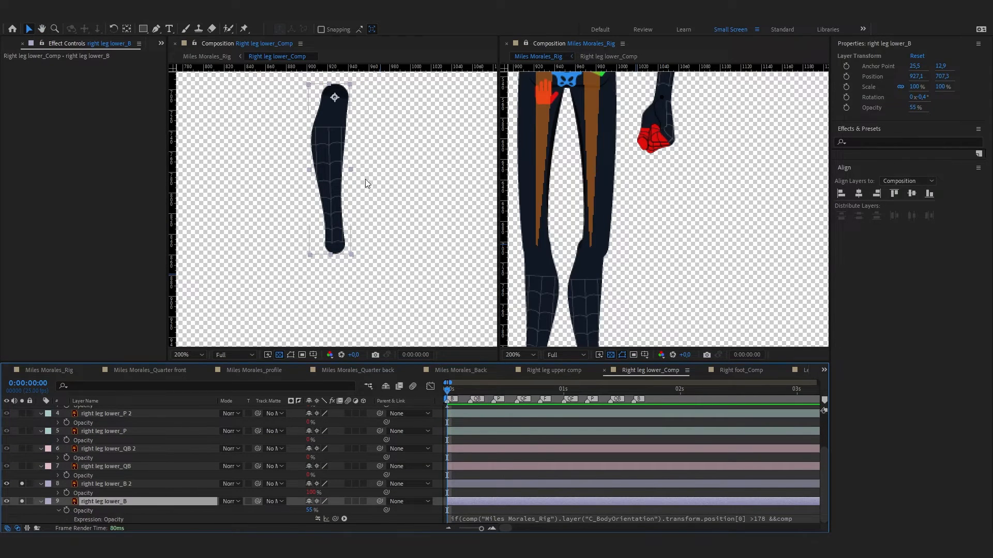
left_click(123, 484)
left_click(57, 493)
left_click(318, 501)
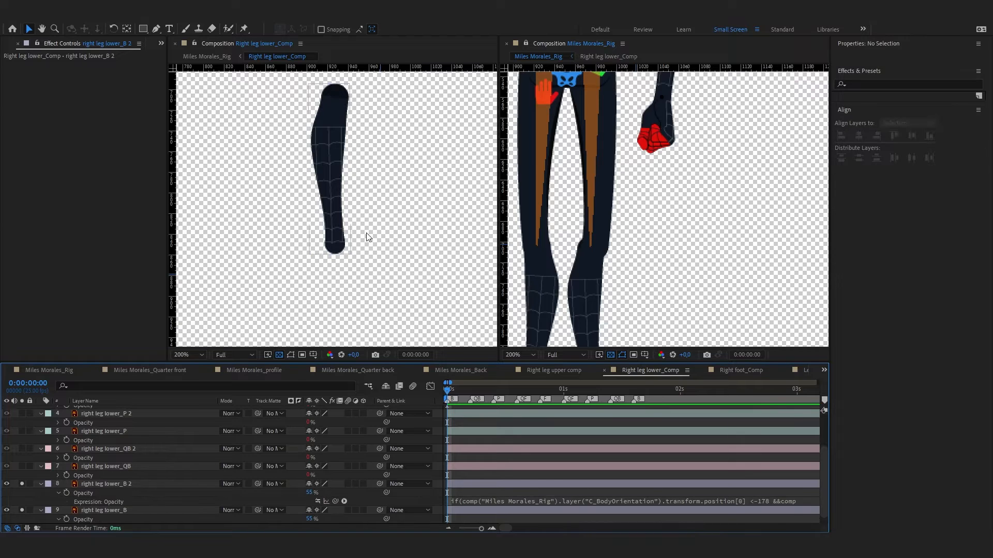
Try shifting the right leg lower_B 2 layer, undo the move and inspect its knee pivot against the rig
left_click(339, 137)
left_click_drag(352, 132, 355, 133)
key("ctrl+z")
left_click_drag(609, 189, 616, 80)
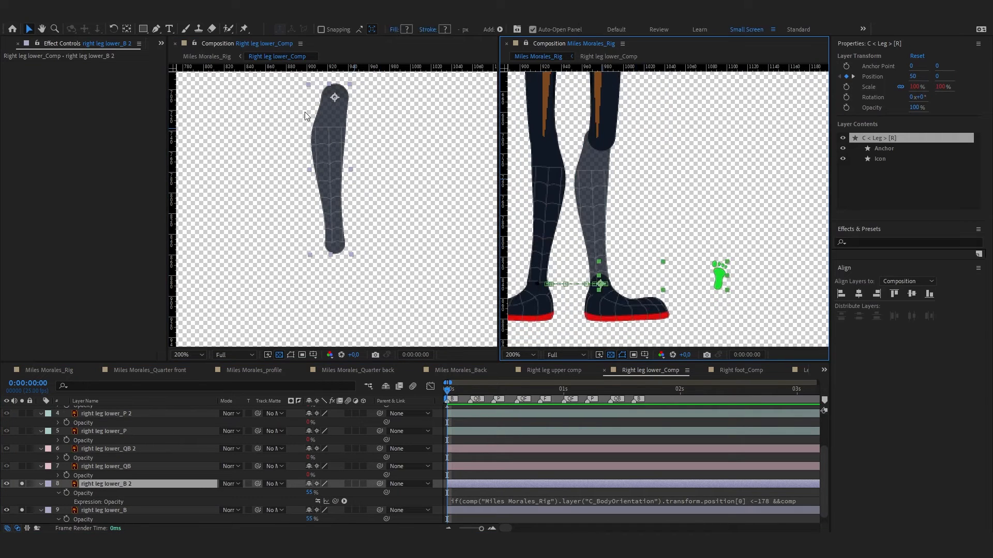
key("y")
left_click(336, 102)
key("v")
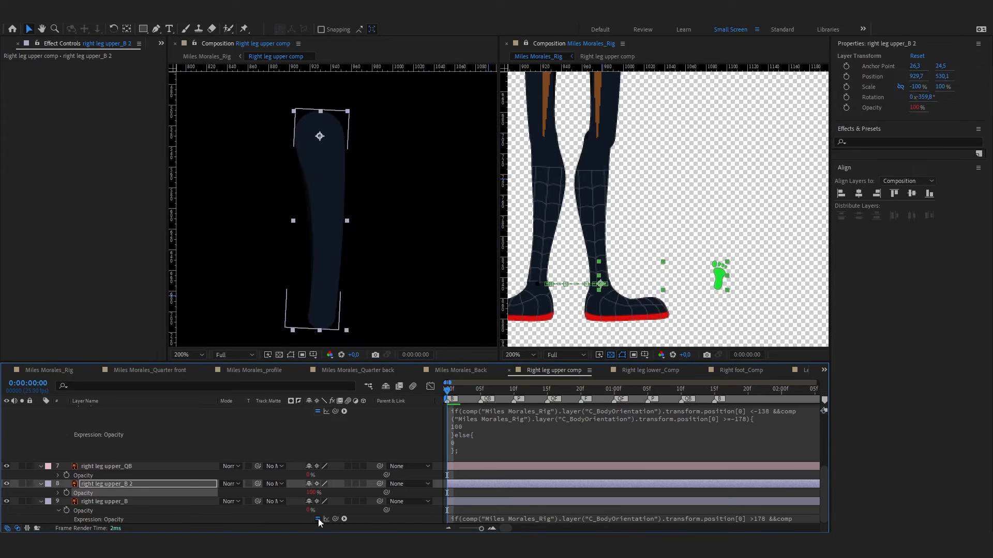
Rotate the right leg upper_B 2 layer to -358.7° with its opacity expression disabled and the layer soloed for comparison
left_click(188, 483)
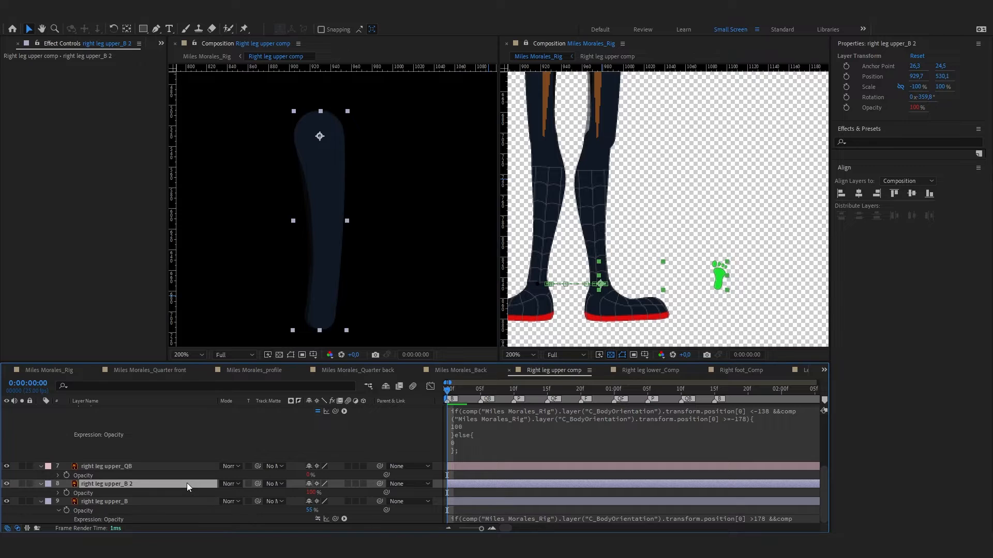
left_click(58, 493)
left_click(317, 502)
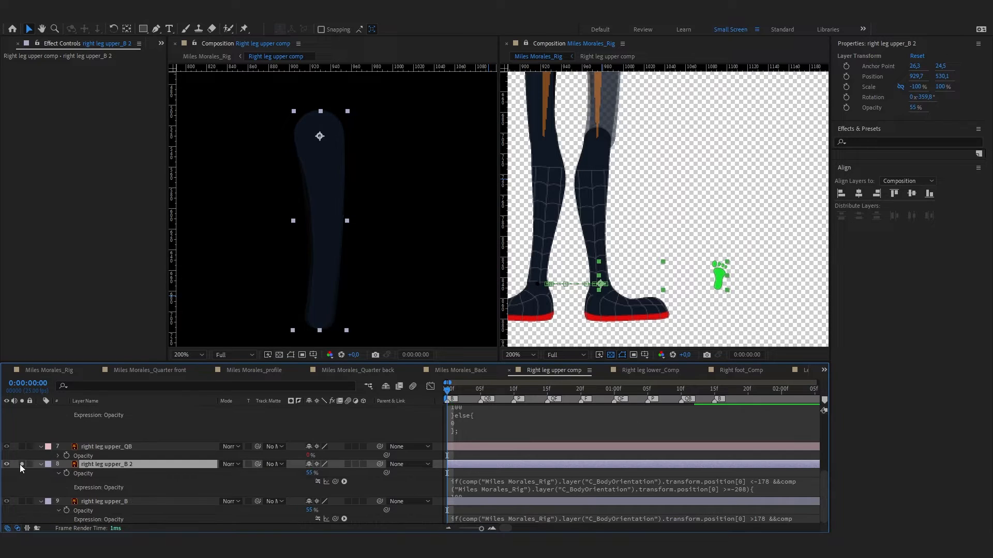
left_click(22, 464)
left_click(22, 465)
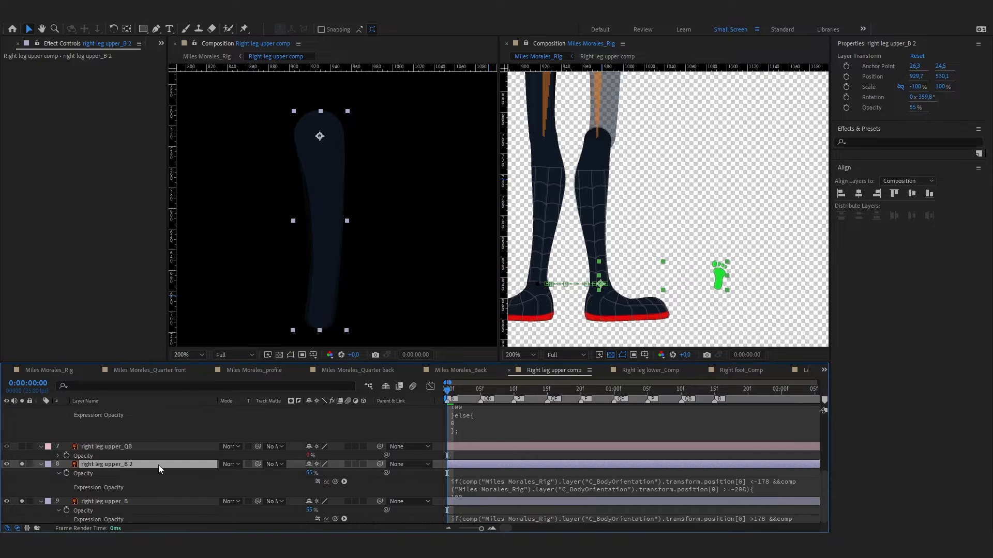
key("w")
left_click_drag(326, 319, 321, 320)
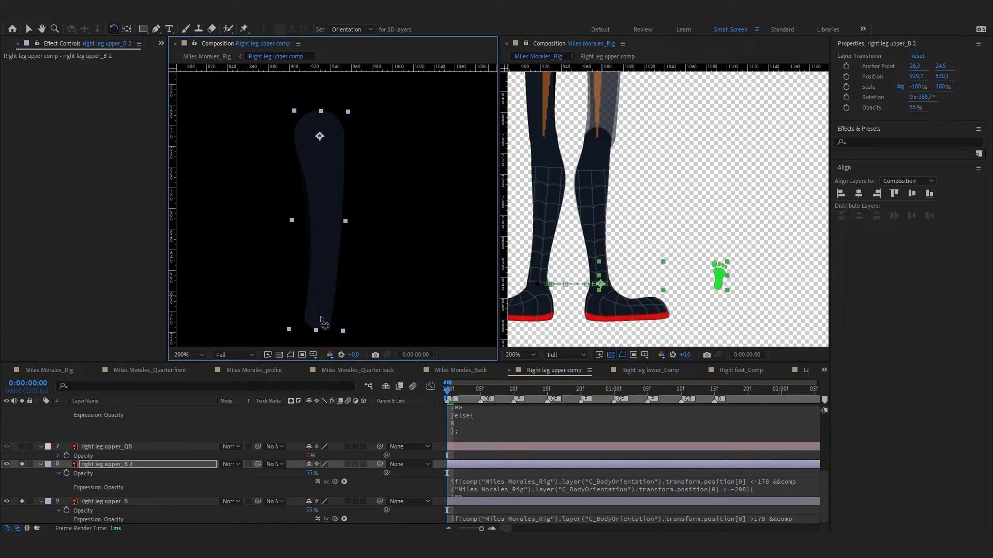
Re-enable the opacity expressions of right leg upper_B 2 and right leg upper_B with soloing turned off
key("v")
left_click(317, 482)
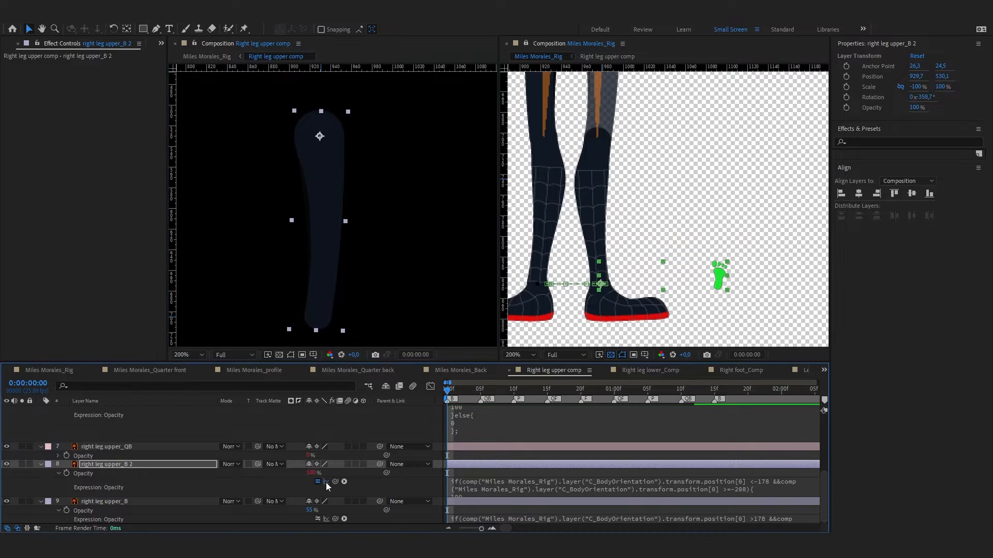
left_click(162, 467)
left_click(375, 482)
Try moving the C < Leg > [R] and C < Leg > [L] controllers upward at frame 0 and undo each move
scroll(706, 233, "down", 2)
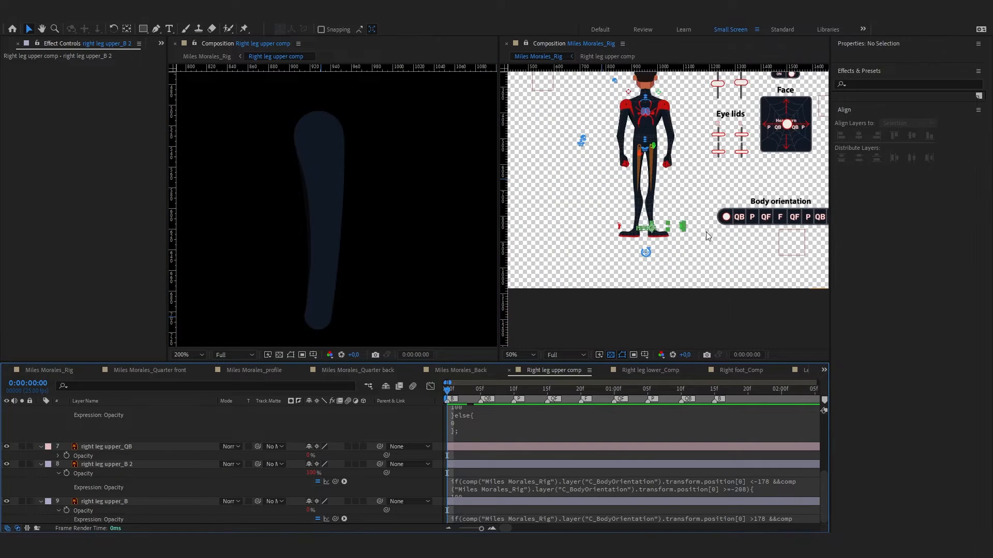
left_click(682, 224)
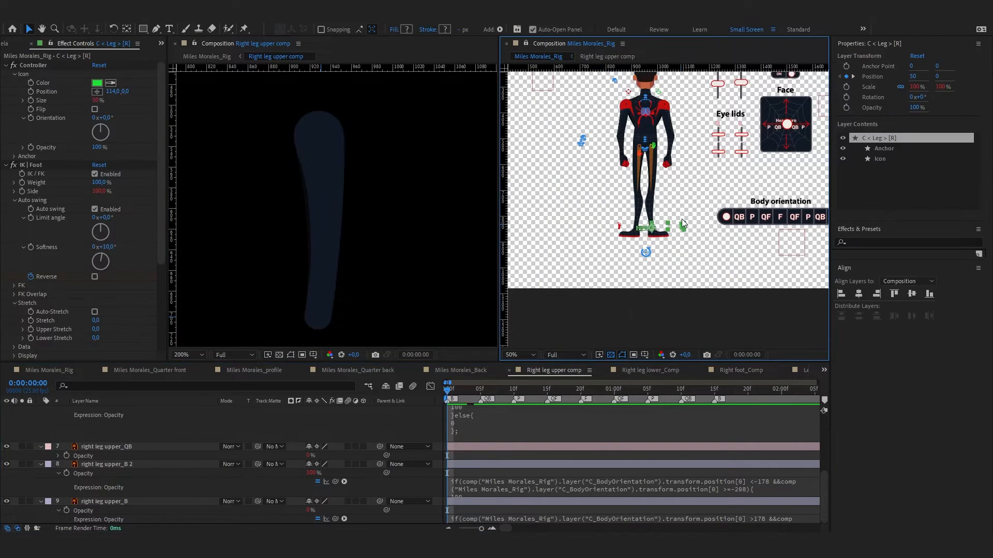
scroll(680, 222, "up", 2)
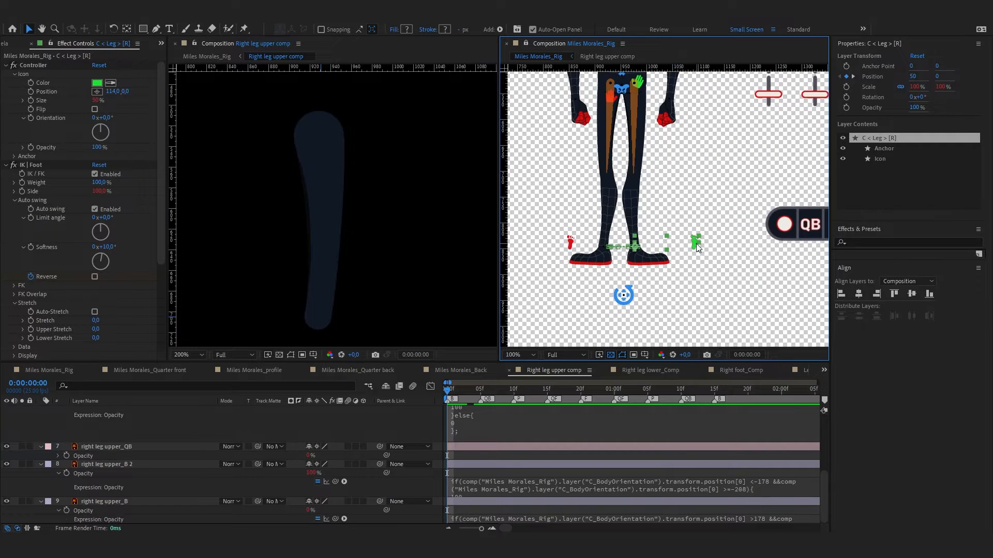
left_click_drag(696, 244, 696, 230)
key("ctrl+z")
left_click(571, 240)
left_click_drag(571, 238, 572, 224)
key("ctrl+z")
Turn off Reverse in the C < Leg > [L] controller's IK | Foot effect at frame 0 and test the knee bend, undoing the move
left_click(94, 276)
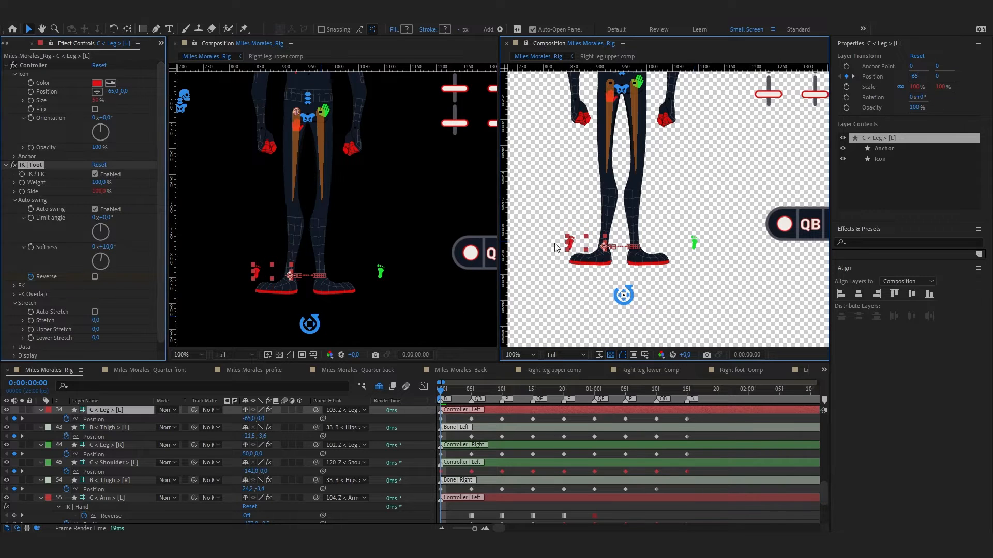
left_click_drag(572, 243, 571, 237)
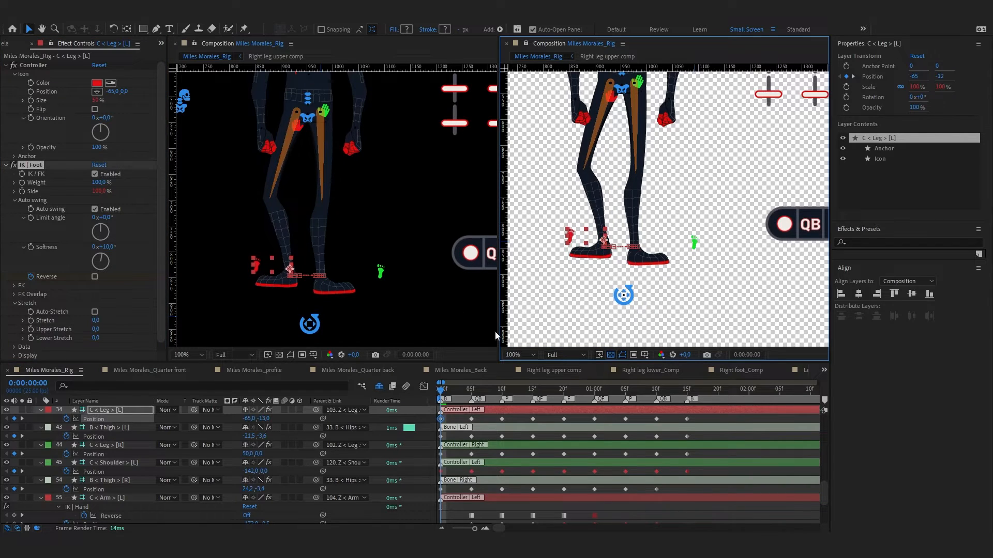
key("ctrl+z")
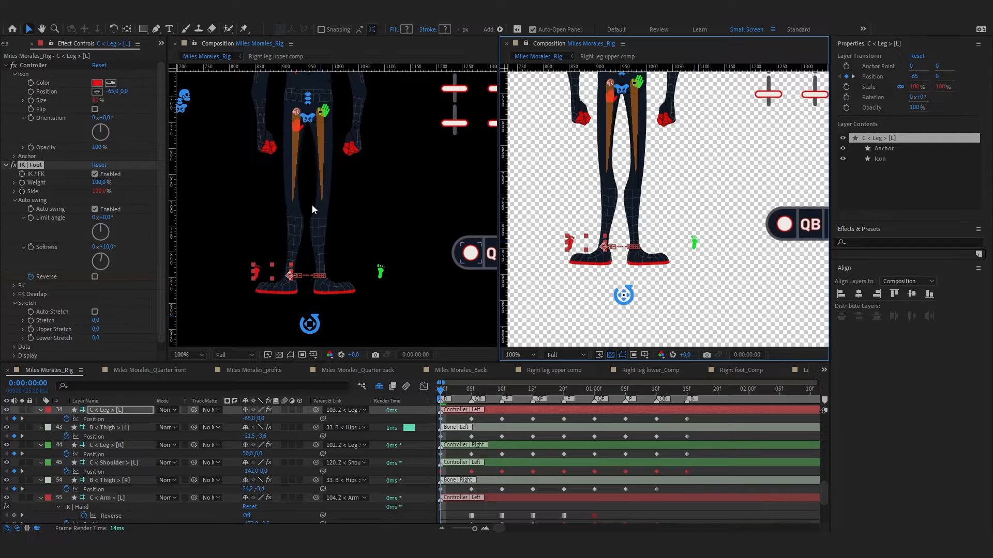
scroll(607, 147, "up", 2)
scroll(607, 217, "down", 1)
left_click(65, 372)
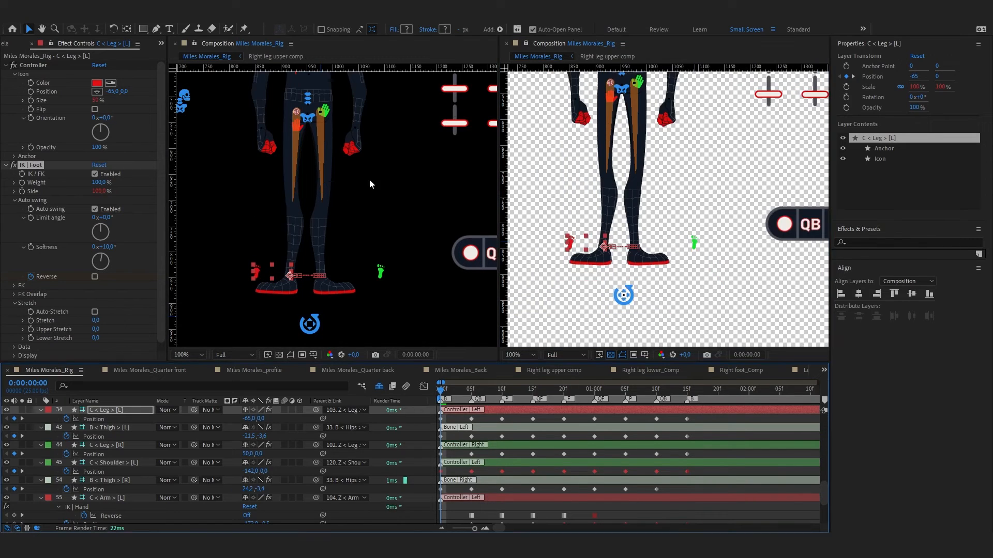
Check the leg poses of the body orientations at frames 5, 10 and 15, then return to frame 10
scroll(370, 182, "down", 1)
left_click_drag(352, 148, 352, 167)
key("v")
left_click(470, 389)
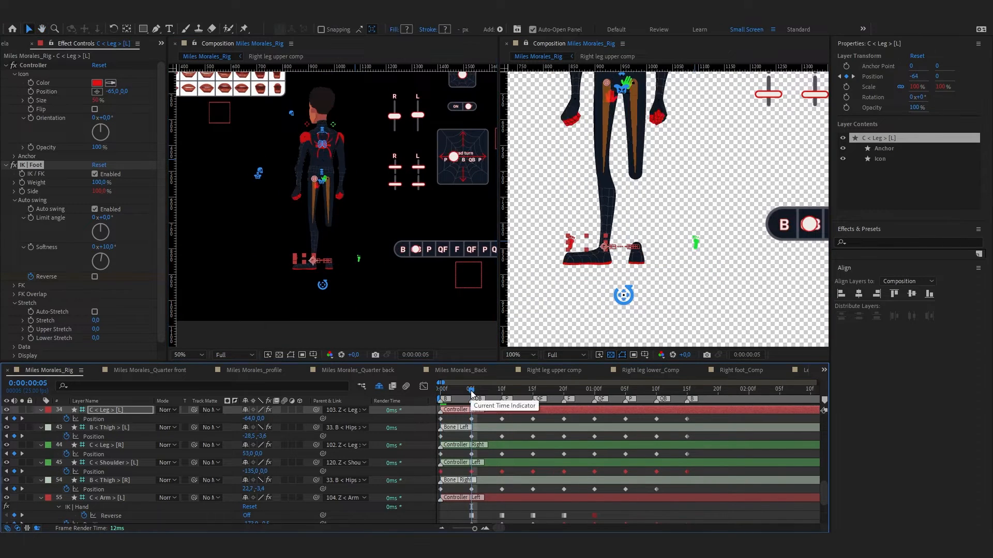
left_click(650, 371)
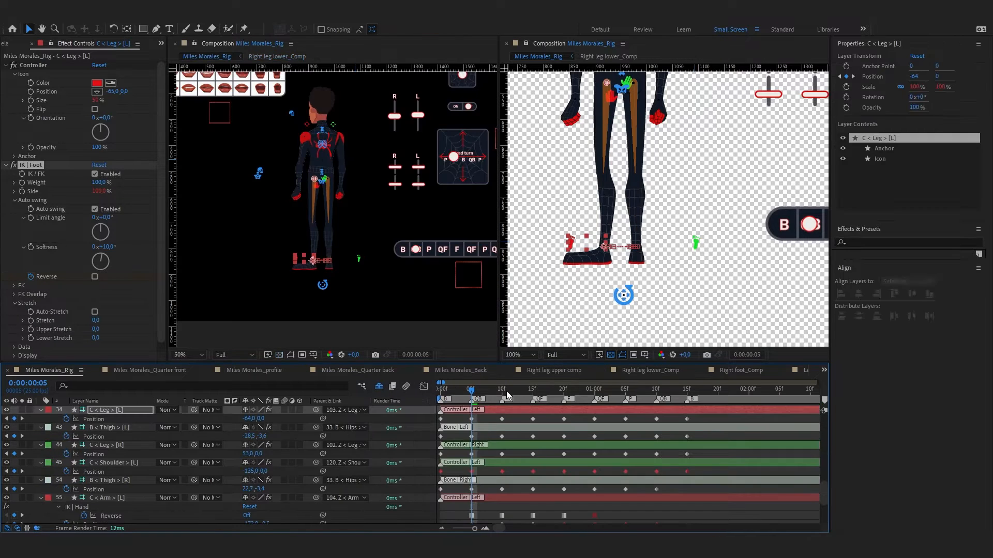
left_click(503, 390)
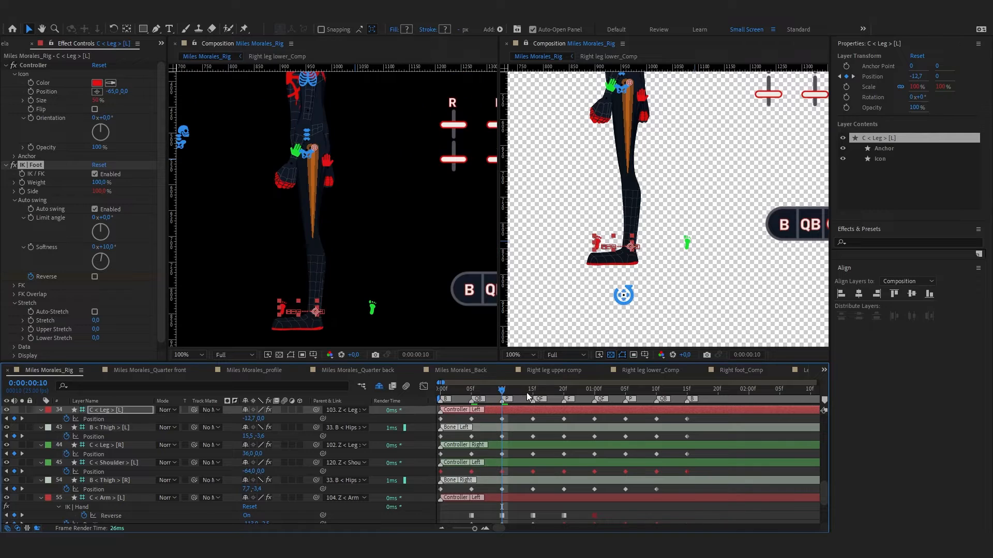
key("k")
scroll(391, 223, "up", 1)
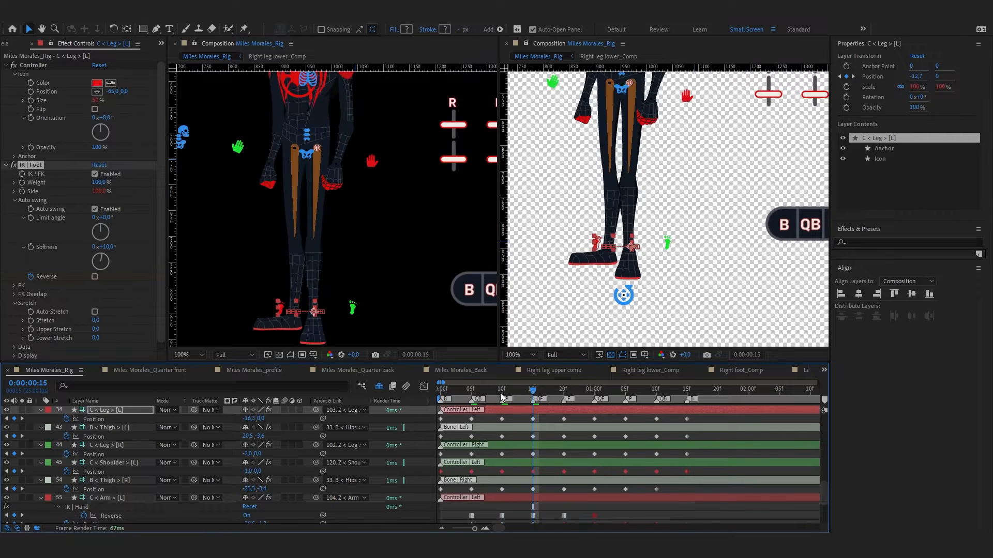
key("j")
Nudge the B < Thigh > [L] bone sideways to an X position of 8.5 at frame 10 and save the project
scroll(335, 181, "up", 1)
left_click_drag(296, 99, 302, 124)
key("v")
left_click(299, 129)
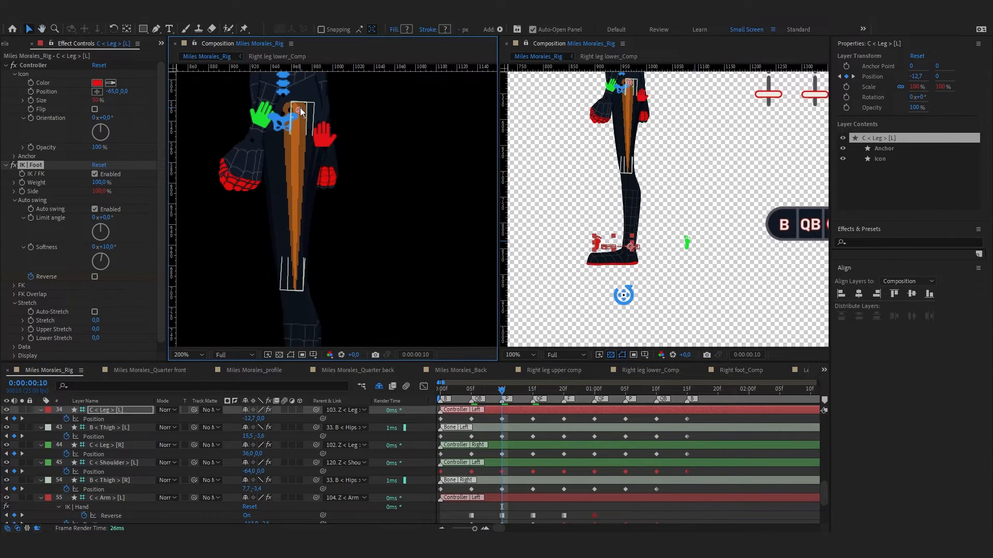
left_click(125, 431)
key("Left")
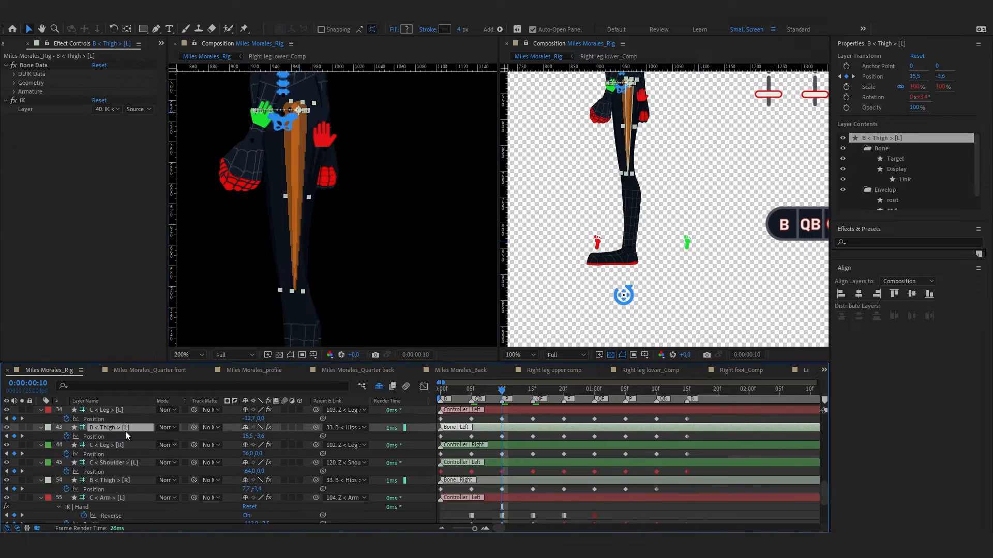
key("Left")
key("Left")
key("Left")
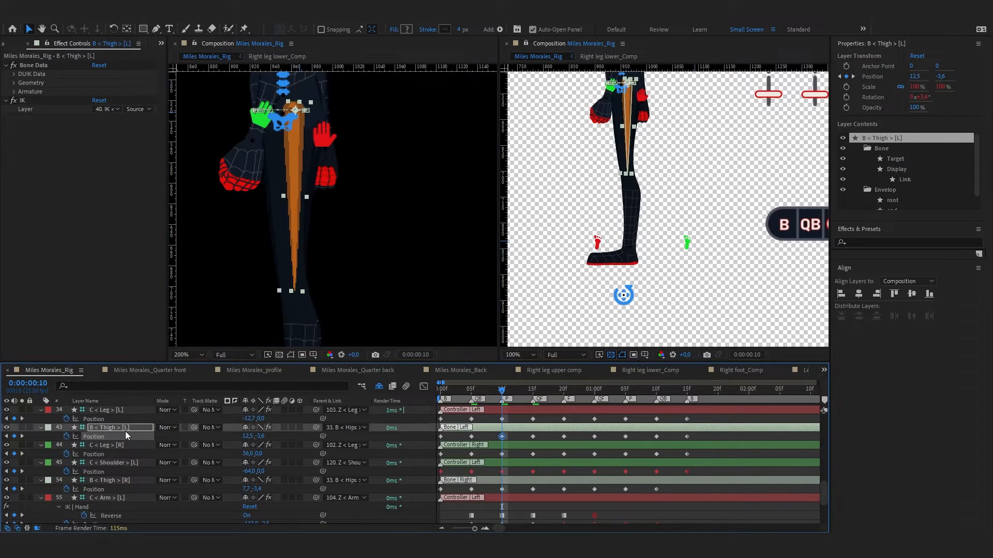
key("Left")
key("Left")
key("Left")
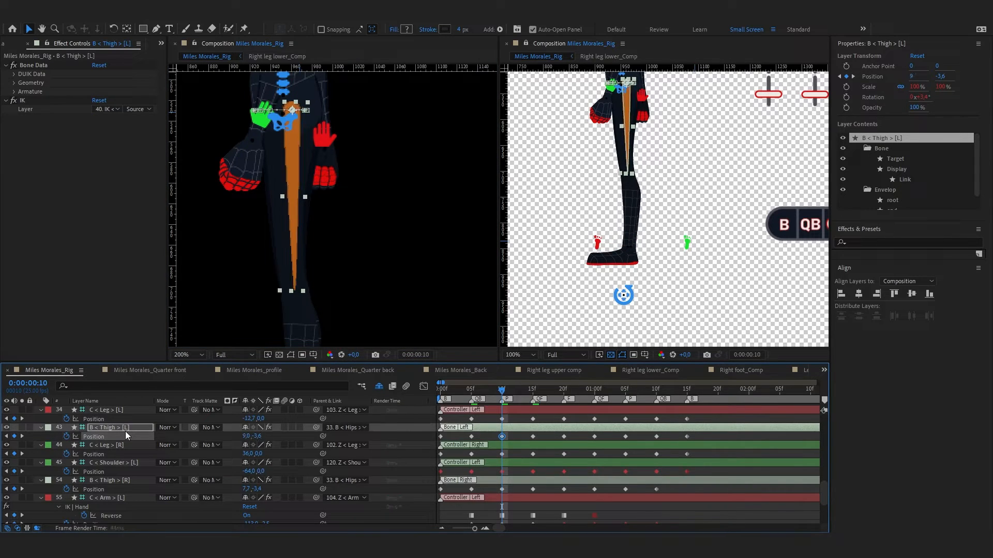
key("Right")
scroll(350, 287, "down", 4)
key("ctrl+s")
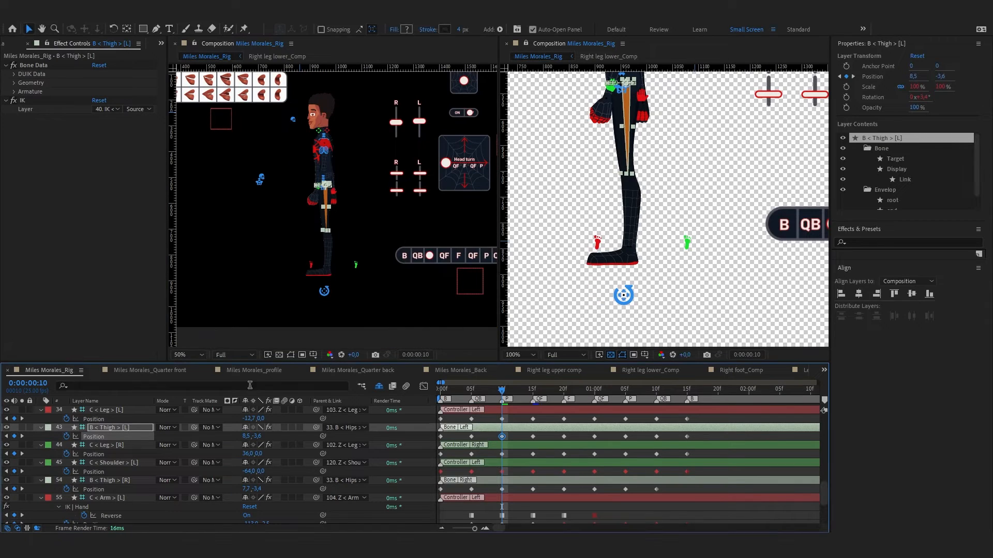
Move the C < Leg > [R] controller to position 8, 0 at frame 15
left_click(532, 389)
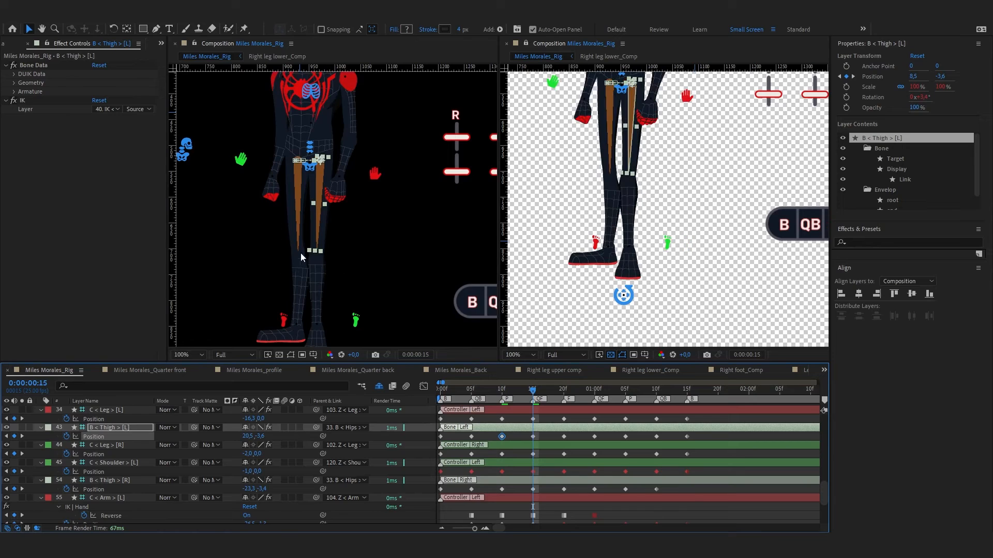
scroll(318, 279, "up", 2)
left_click(287, 326)
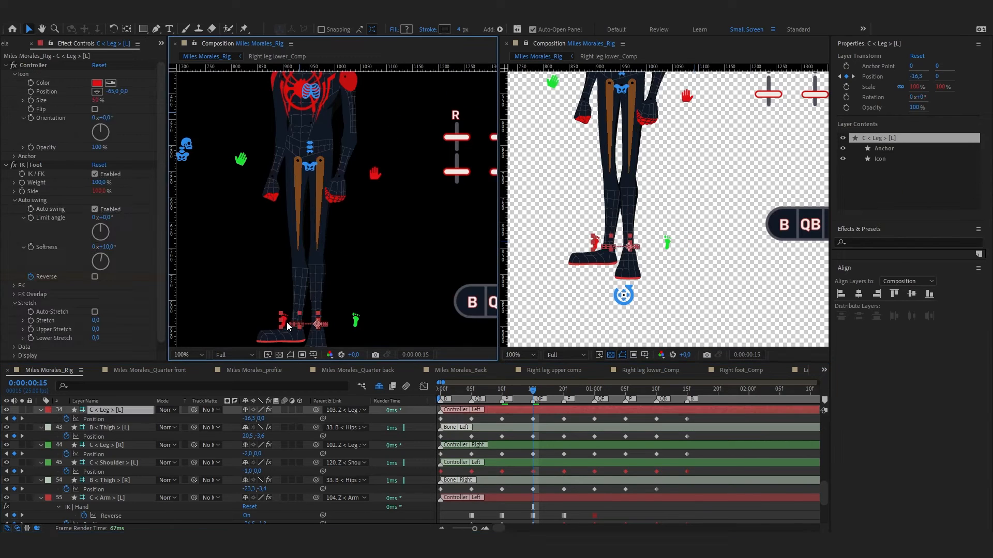
left_click(355, 320)
left_click_drag(355, 320, 360, 323)
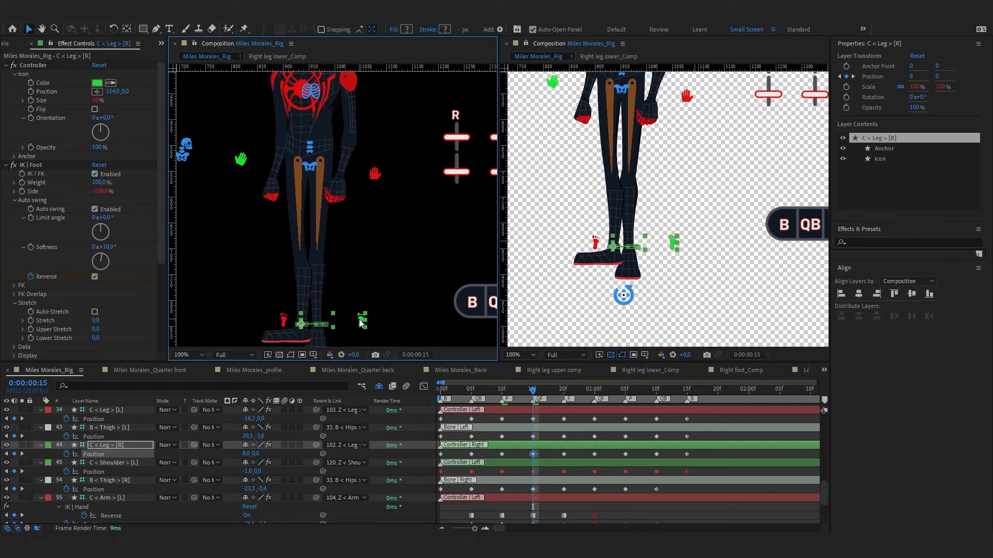
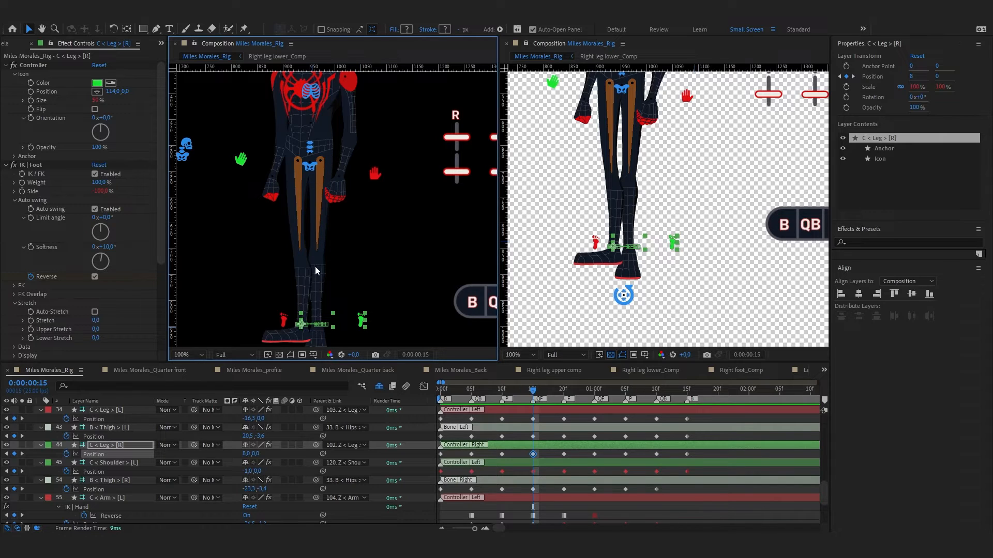
Duplicate the Right leg upper comp, Right leg lower_Comp and Right foot_Comp layers and place the copies directly below Left foot_Comp
scroll(178, 439, "down", 3)
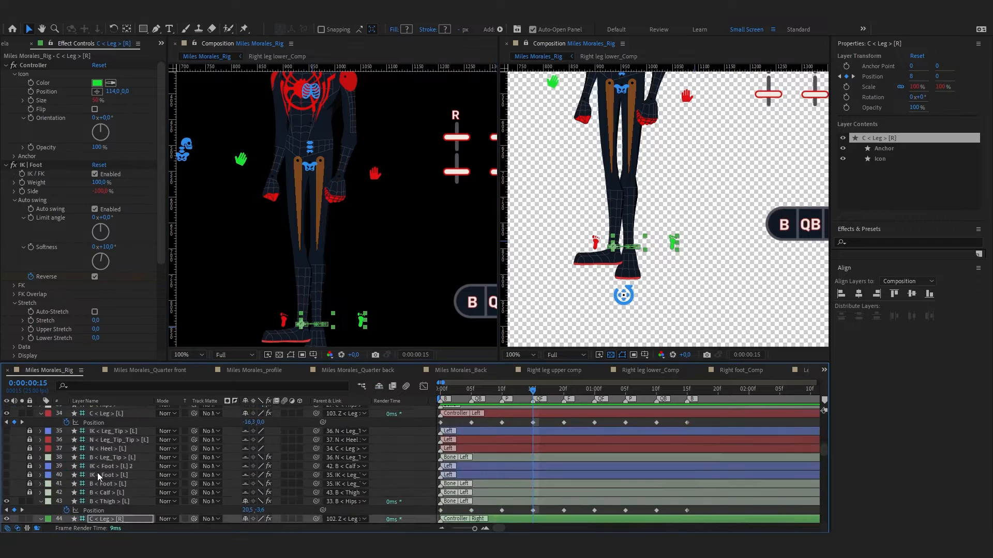
scroll(101, 475, "down", 5)
scroll(103, 475, "down", 10)
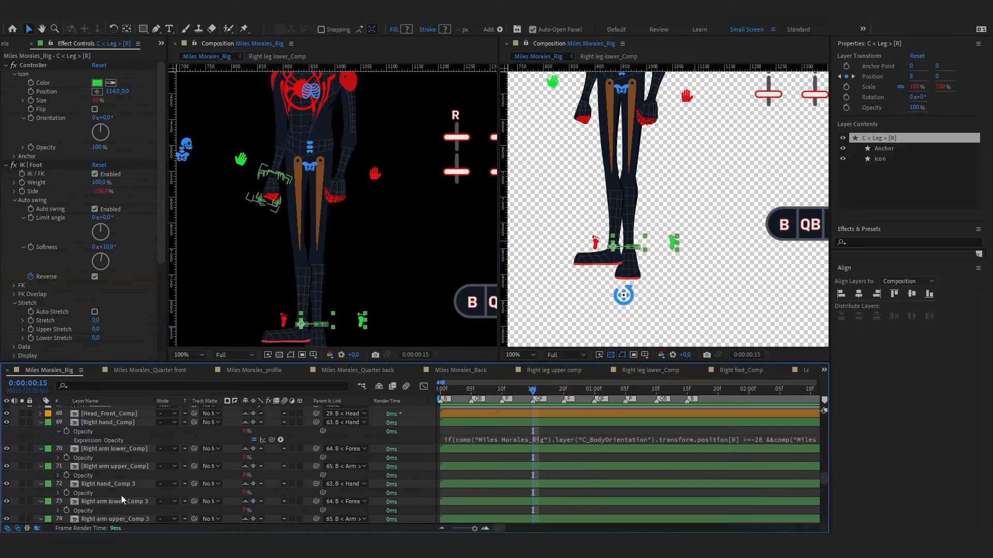
scroll(107, 445, "up", 1)
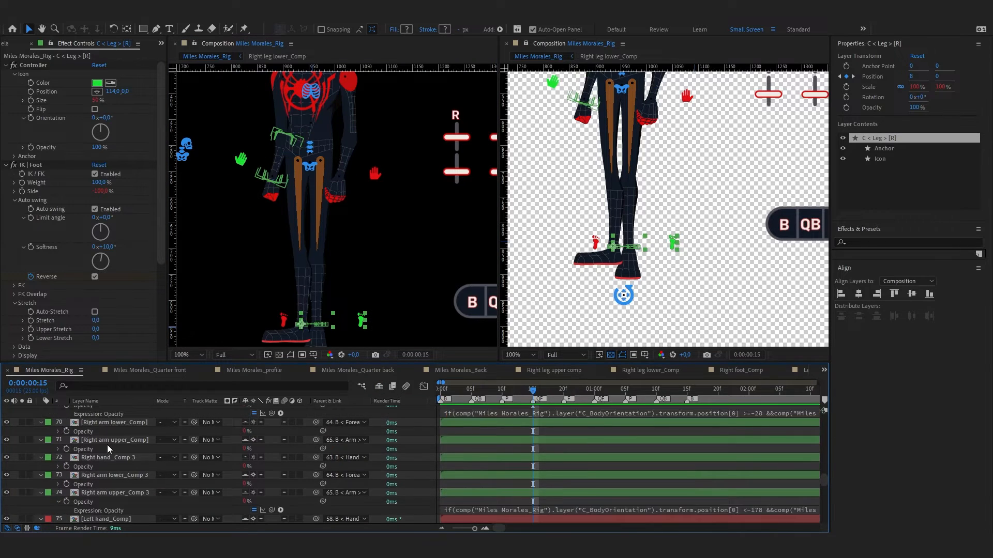
scroll(107, 444, "up", 3)
left_click(116, 468)
scroll(116, 469, "down", 10)
scroll(116, 469, "down", 2)
left_click(113, 485)
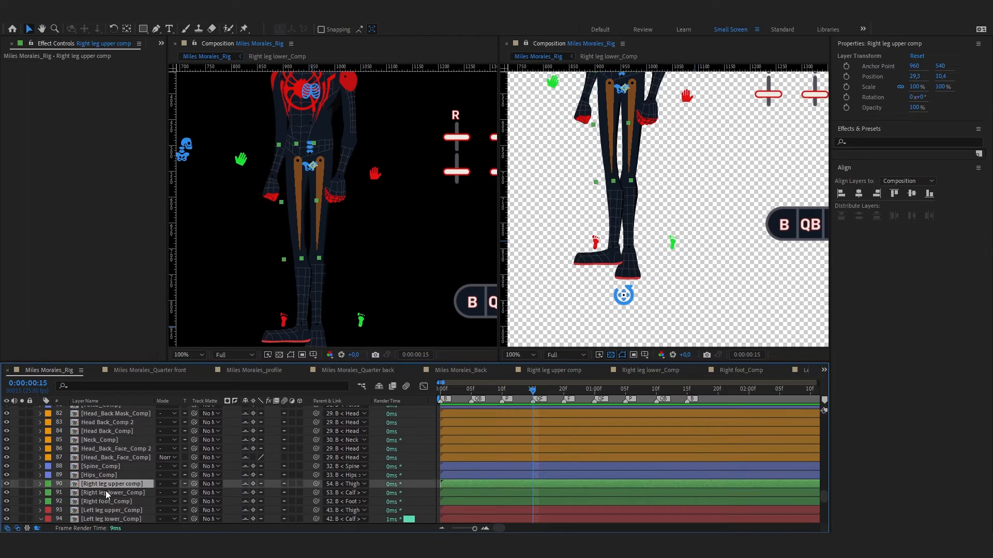
scroll(105, 478, "down", 1)
left_click(105, 468, "ctrl")
left_click(119, 475, "ctrl")
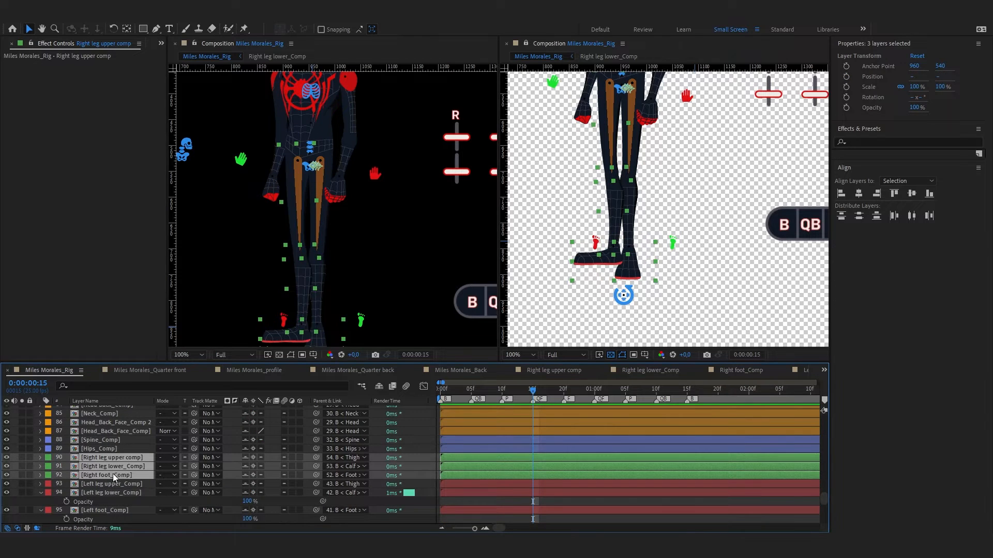
key("ctrl+d")
left_click_drag(132, 476, 214, 460)
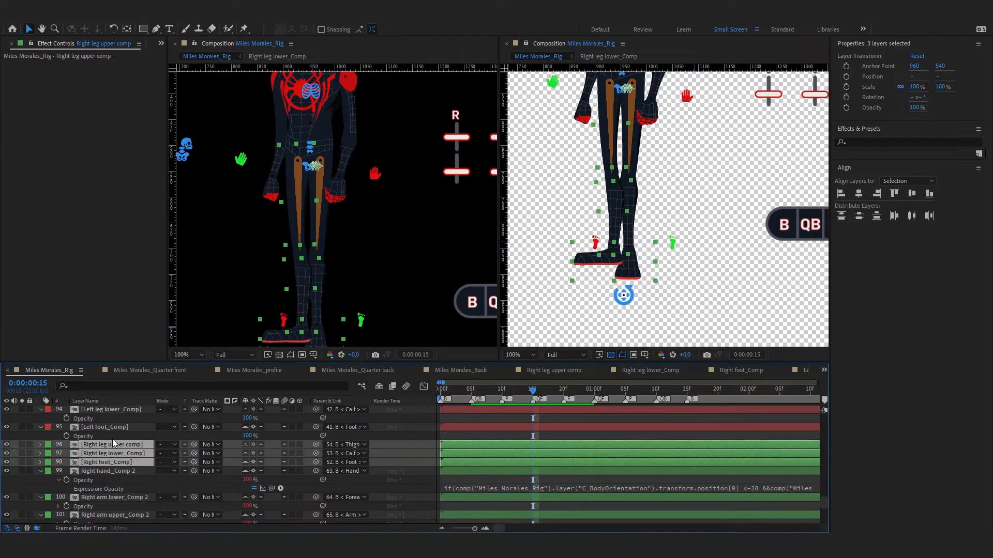
Rename the duplicated layers as Right leg upper comp 2, Right leg lower_Comp 2 and Right foot_Comp 2
left_click(126, 444)
key("Return")
key("End")
type("2")
key("Tab")
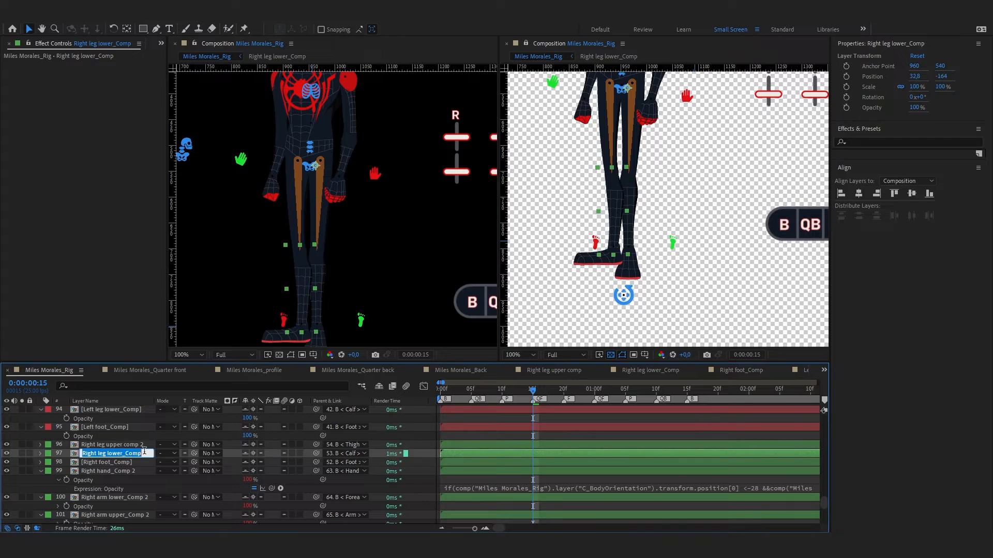
key("End")
type("2")
key("Tab")
Reveal the Opacity property of Right leg upper comp 2, Right leg lower_Comp 2 and Right foot_Comp 2
left_click(137, 445)
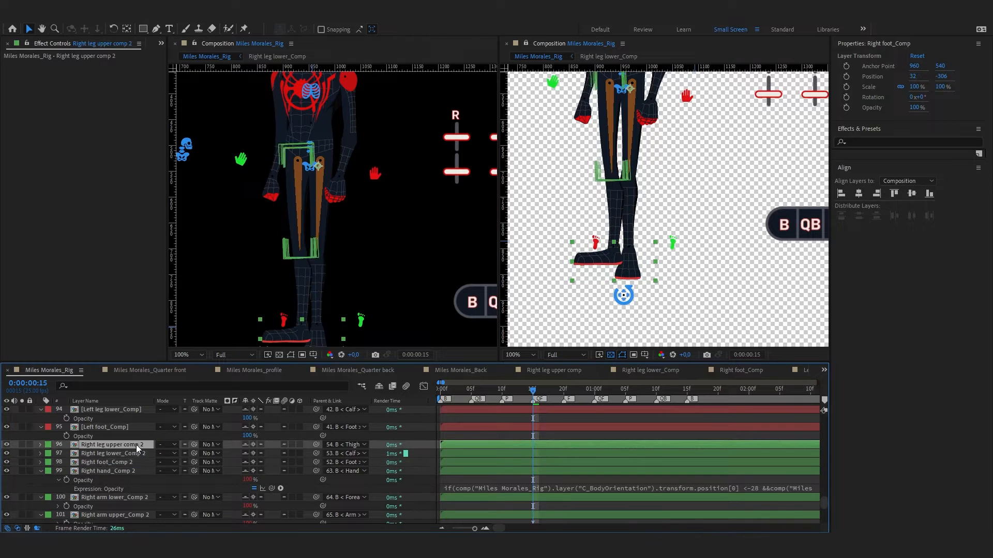
key("t")
left_click(124, 463)
key("t")
key("t")
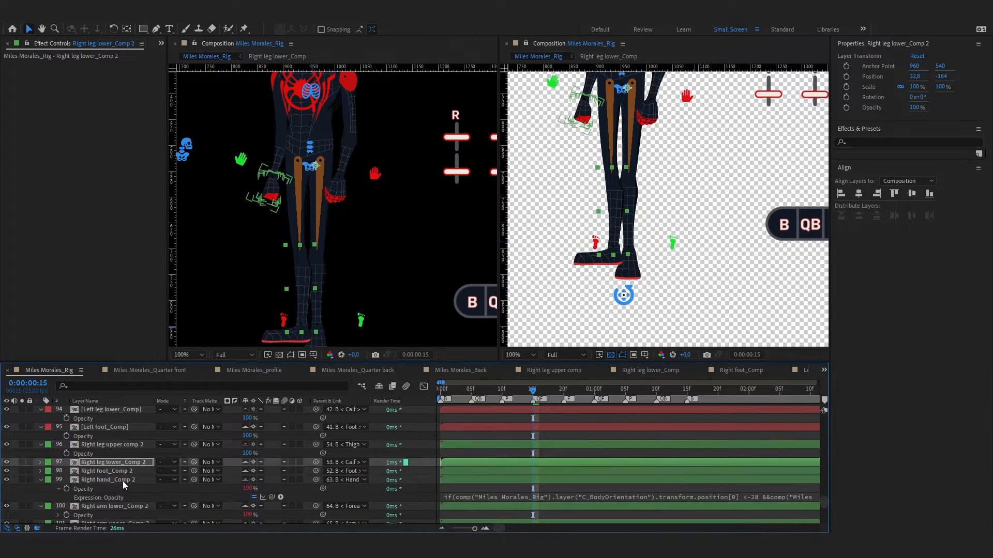
left_click(122, 481)
left_click(120, 471)
key("t")
left_click(119, 465)
key("t")
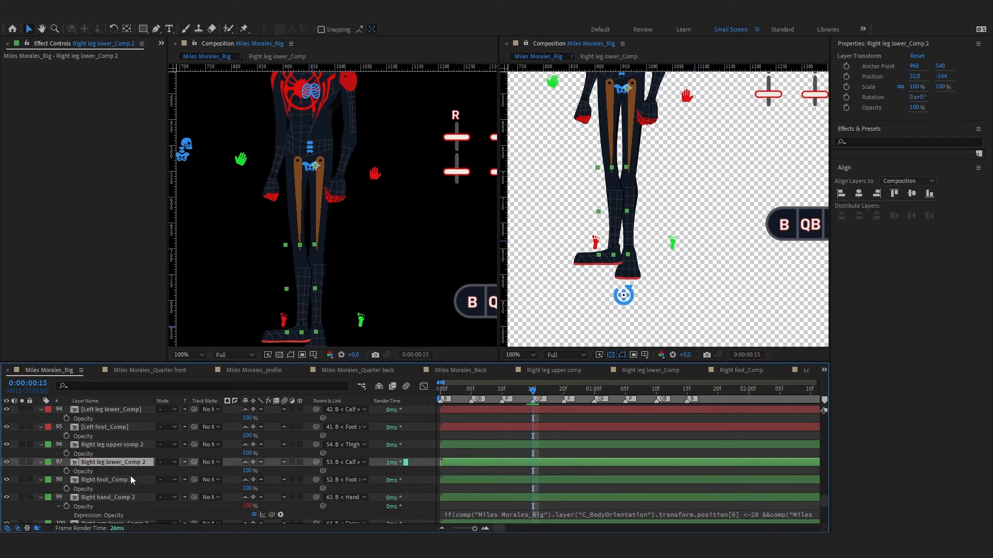
Copy the opacity expression of Right hand_Comp 2 and apply it to the opacity of Right foot_Comp 2
scroll(131, 475, "down", 1)
left_click(470, 488)
key("ctrl+c")
left_click(66, 463, "alt")
key("ctrl+v")
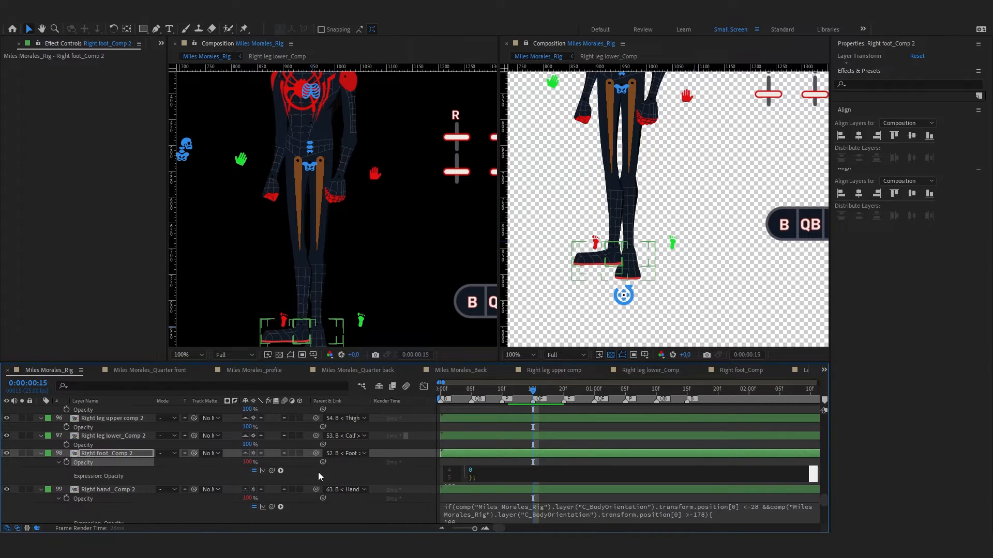
left_click(318, 473)
Apply the same opacity expression to Right leg lower_Comp 2 and Right leg upper comp 2
scroll(232, 477, "down", 2)
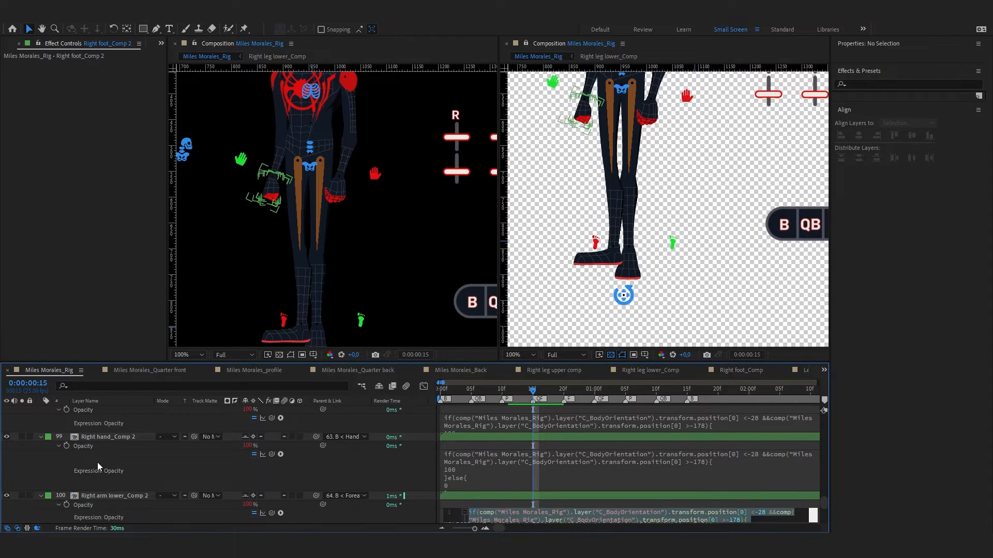
scroll(97, 463, "up", 2)
left_click(98, 446)
key("ctrl+v")
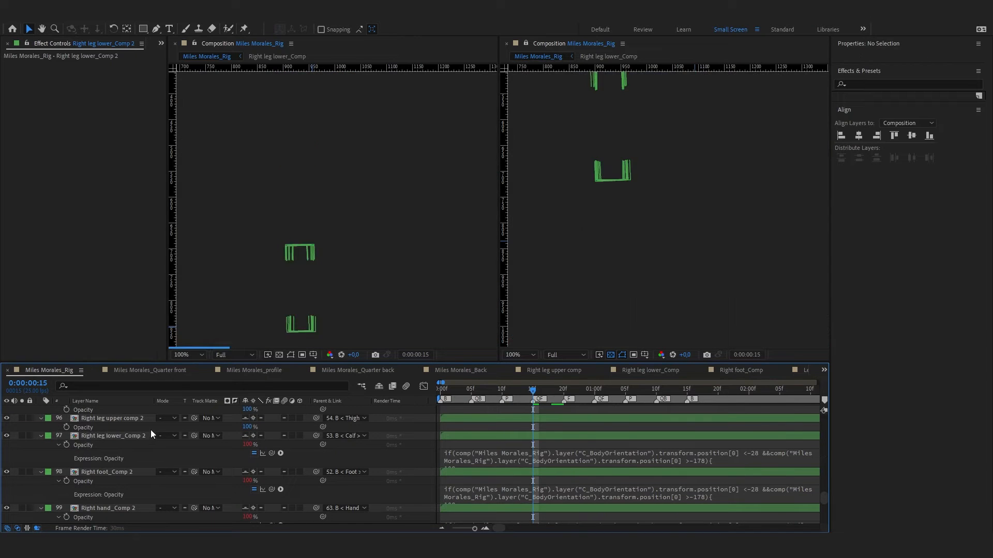
left_click(77, 427)
key("ctrl+v")
Locate the Right arm upper_Comp layer and open its opacity expression for reuse on the original right leg layers
scroll(102, 435, "up", 2)
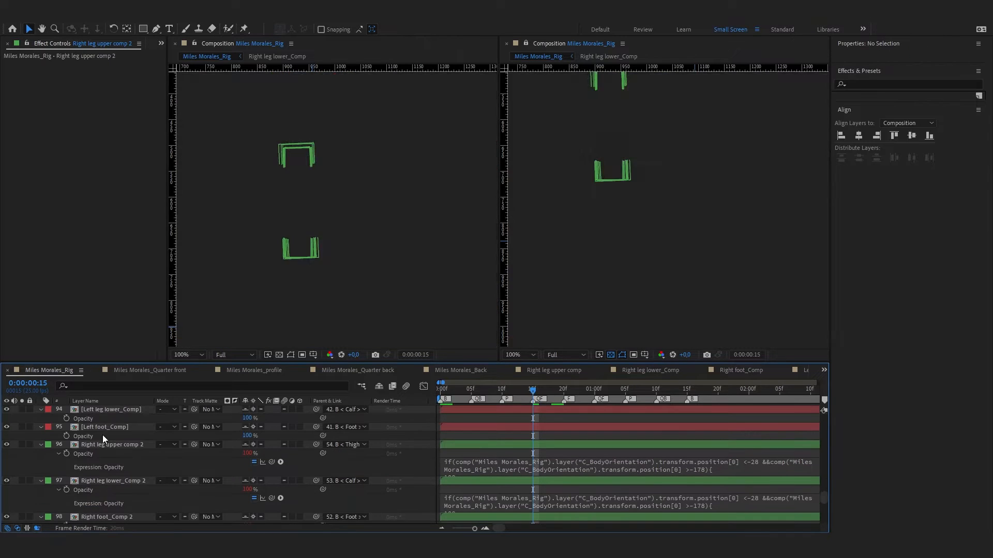
left_click(132, 427)
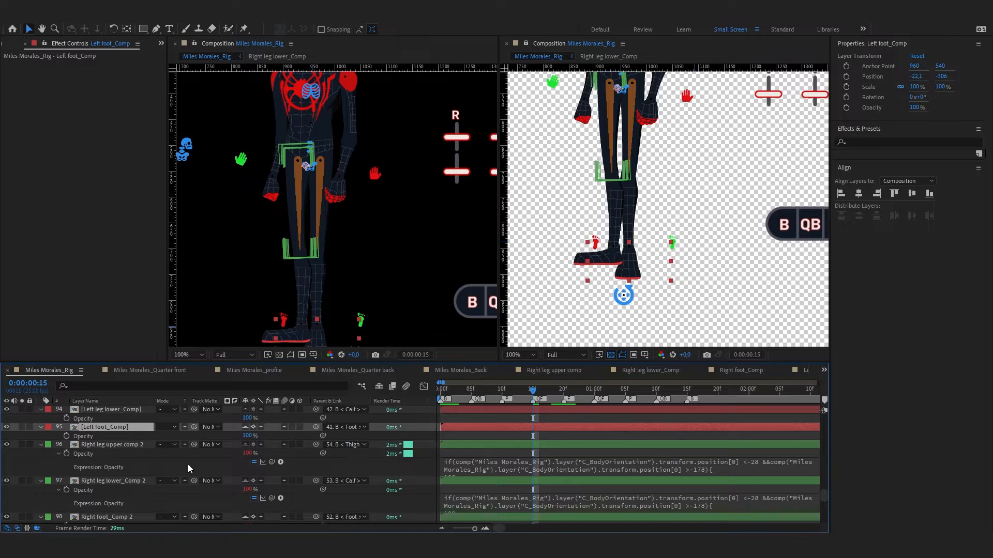
scroll(119, 451, "up", 6)
scroll(141, 455, "up", 5)
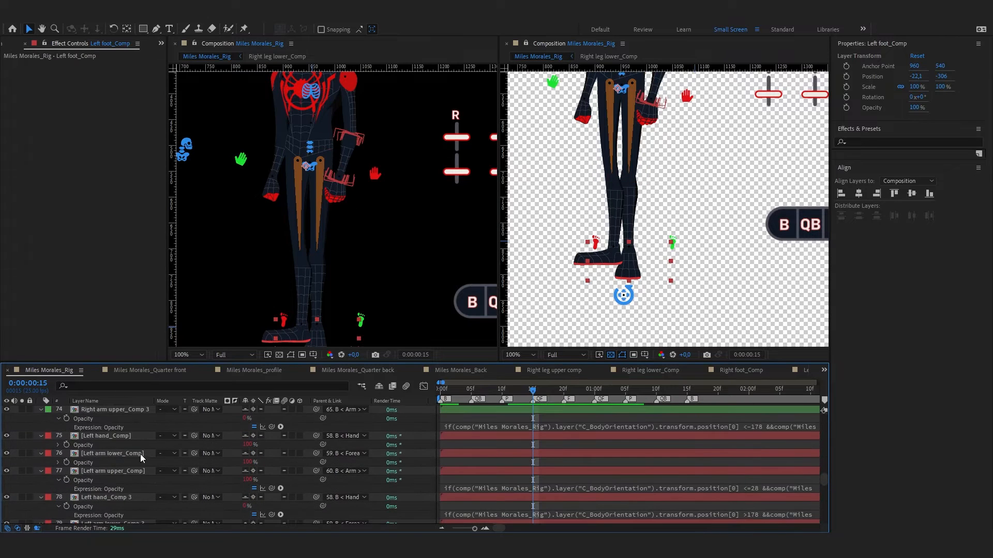
left_click(472, 481)
left_click(121, 455)
scroll(135, 470, "up", 1)
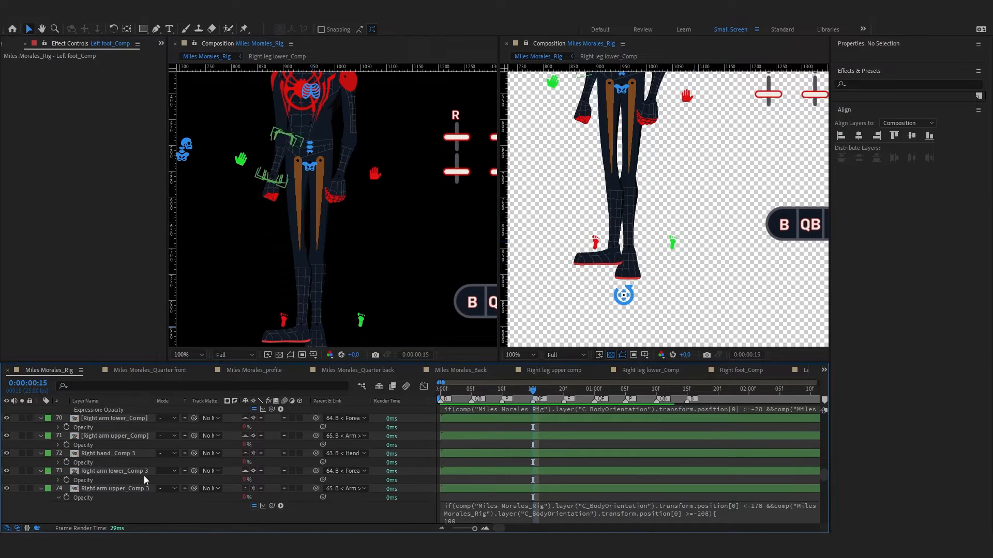
left_click(59, 445)
left_click(457, 453)
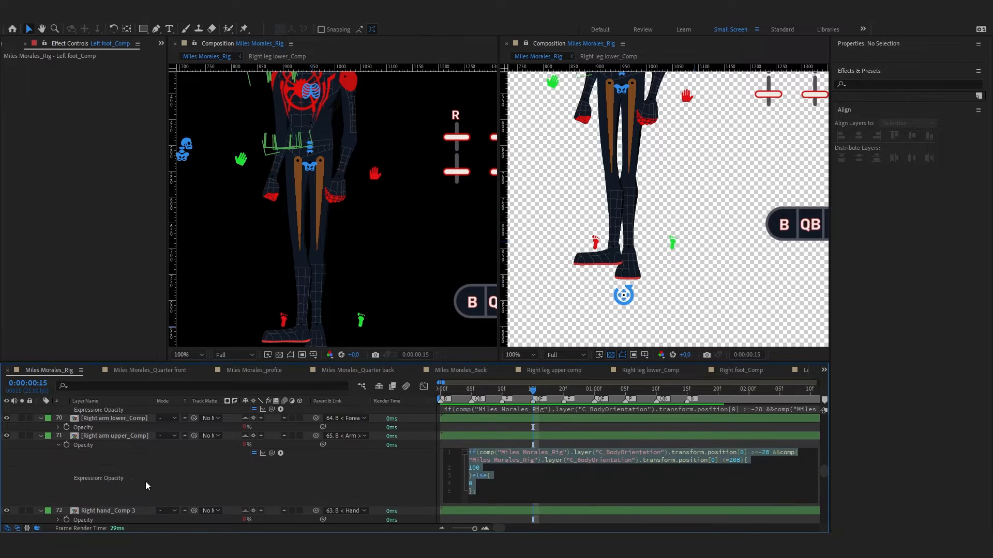
Reveal the Opacity property of the original Right leg upper comp, Right leg lower_Comp and Right foot_Comp layers
scroll(151, 477, "down", 10)
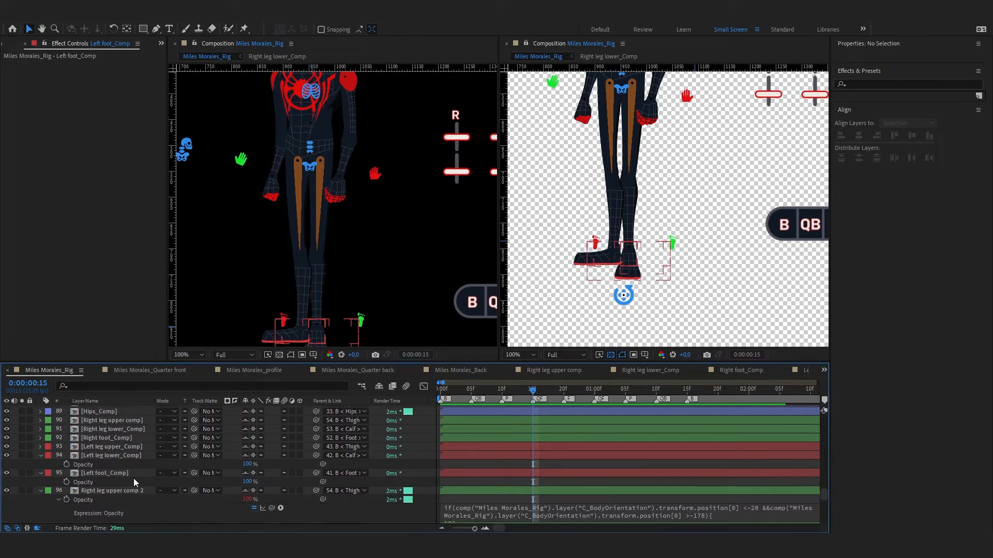
scroll(133, 479, "up", 10)
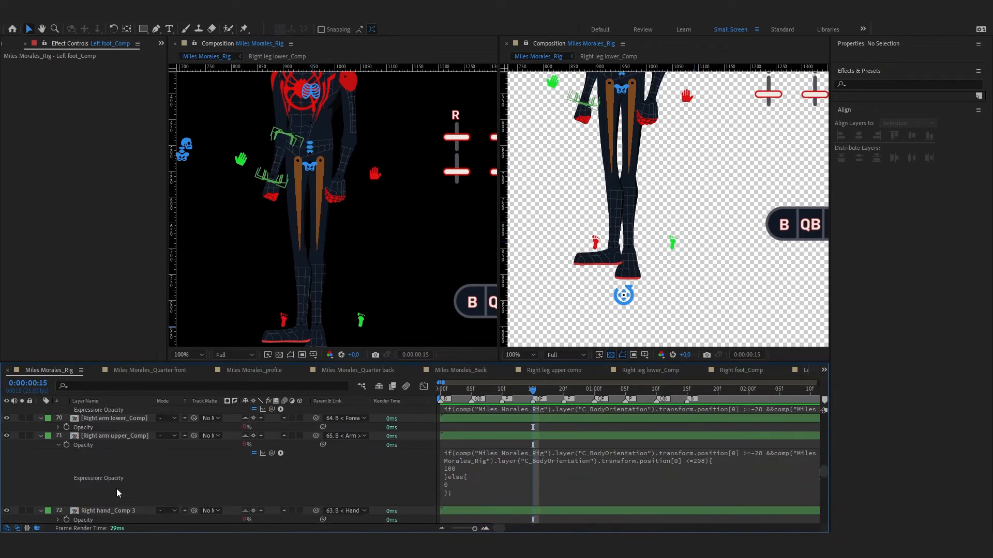
scroll(116, 489, "down", 5)
scroll(150, 491, "up", 5)
scroll(150, 491, "down", 6)
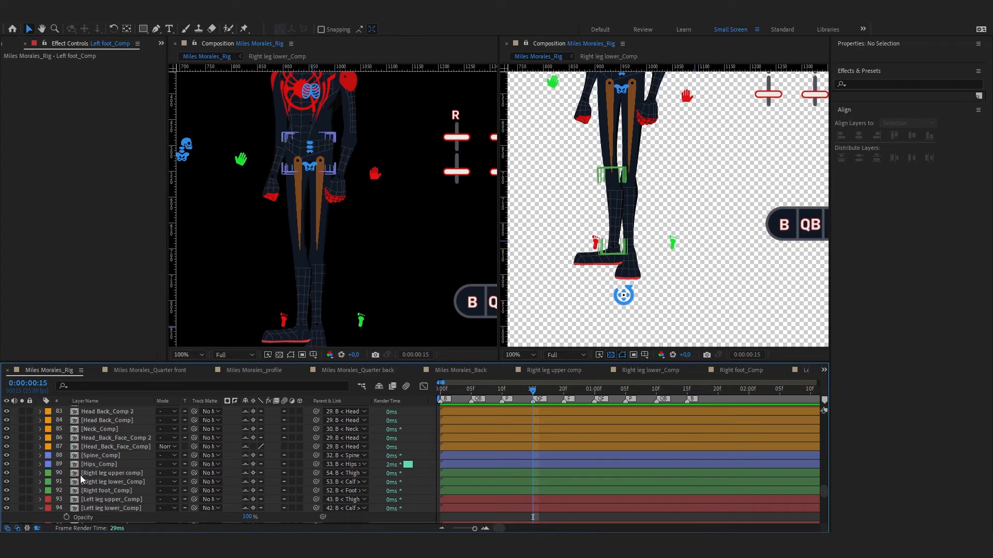
left_click(122, 473)
key("y")
key("t")
left_click(109, 490)
key("t")
left_click(98, 507)
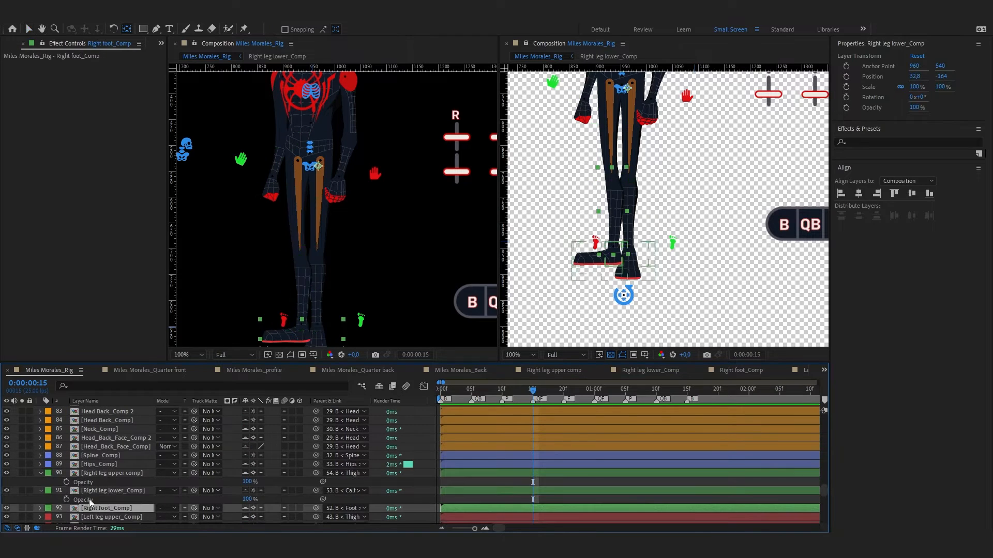
key("t")
Add the opacity expression copied from Right arm upper_Comp to the opacity of Right leg upper comp
left_click(66, 483, "alt")
key("ctrl+v")
left_click(191, 484)
Copy only the opacity expression of Right leg upper comp and apply it to Right leg lower_Comp and Right foot_Comp
scroll(129, 465, "down", 2)
left_click(82, 430)
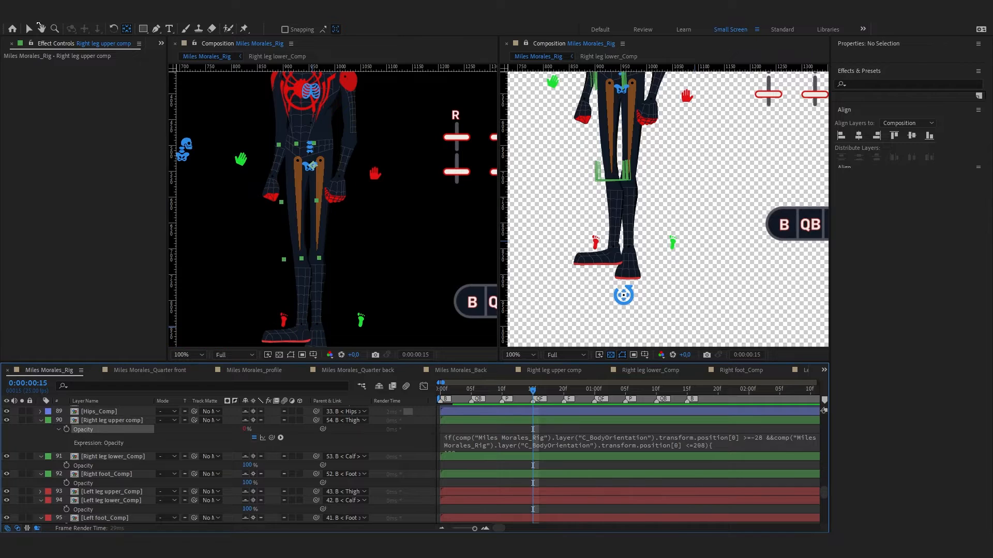
left_click(34, 16)
left_click(61, 113)
left_click(118, 456)
key("ctrl+v")
left_click(114, 475)
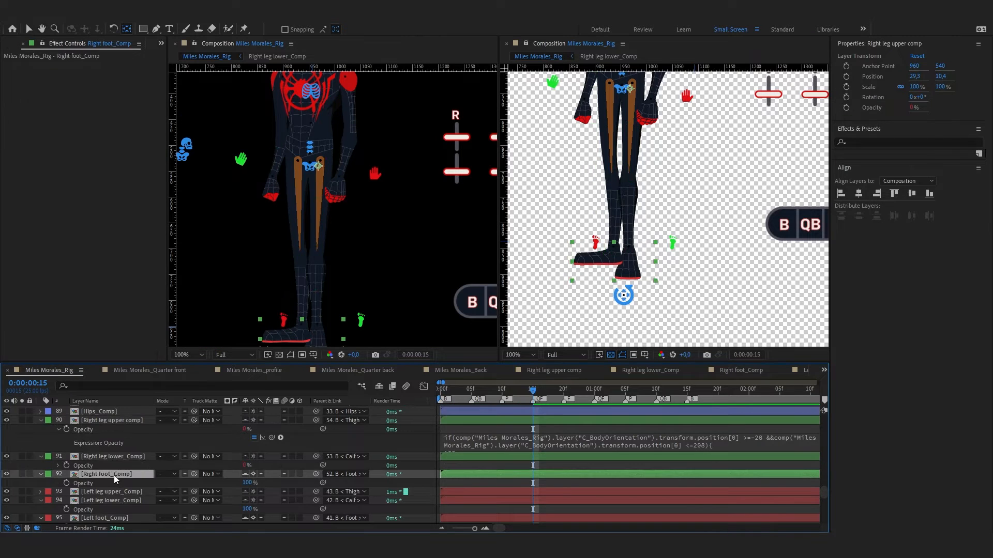
key("ctrl+v")
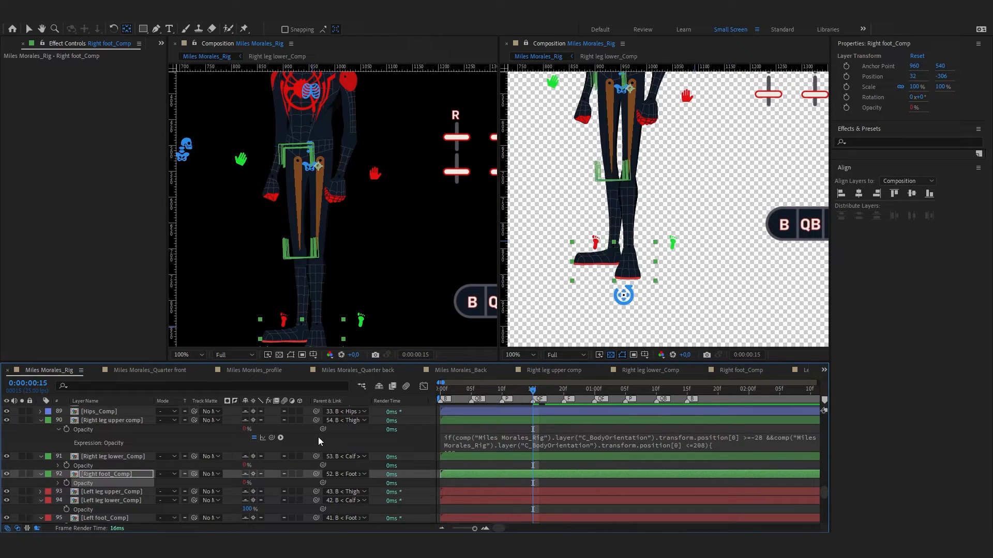
Copy only the opacity expression of Right leg lower_Comp 2 and apply it to Left foot_Comp, Left leg lower_Comp and Left leg upper_Comp
scroll(100, 485, "down", 5)
left_click(98, 476)
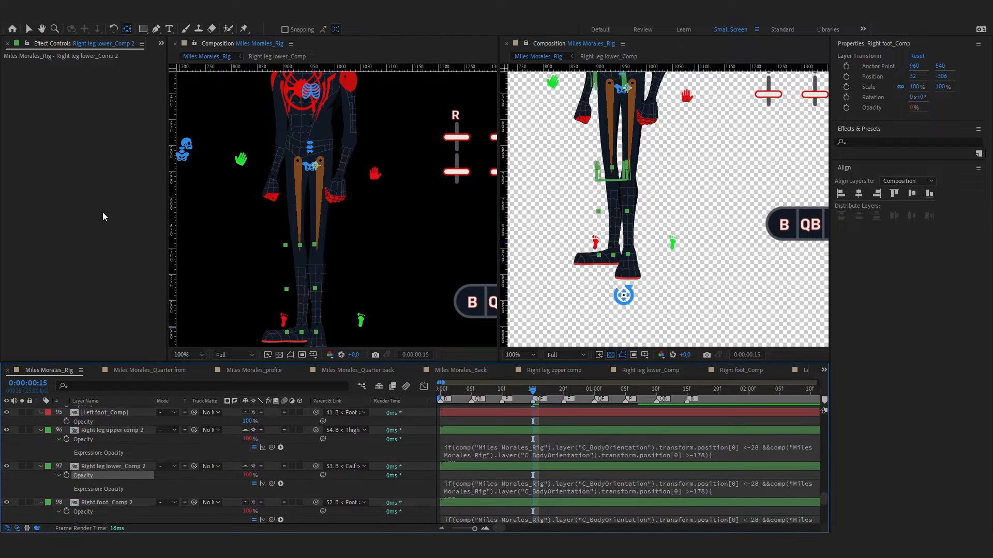
left_click(25, 18)
left_click(60, 114)
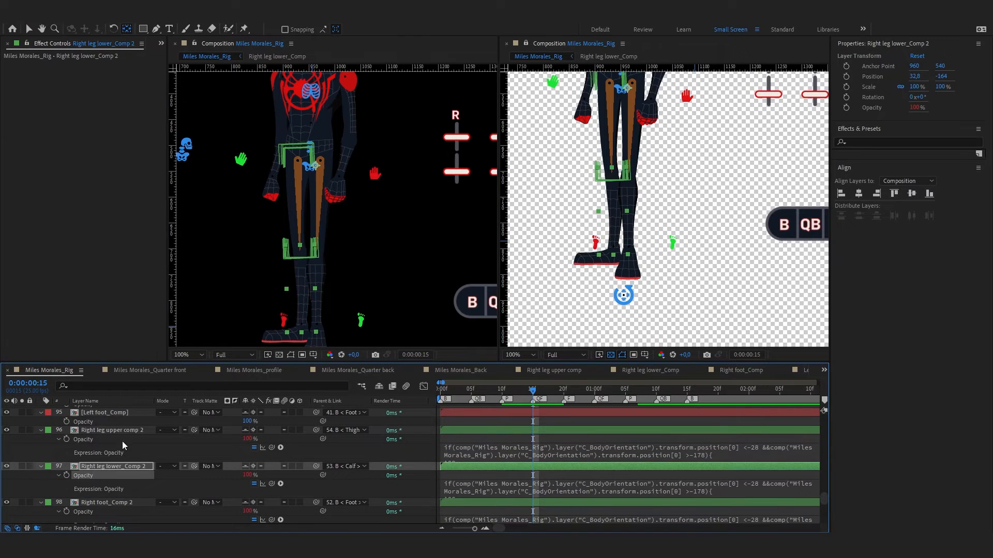
scroll(121, 443, "up", 1)
left_click(118, 439)
key("ctrl+v")
left_click(112, 422)
key("ctrl+v")
left_click(106, 413)
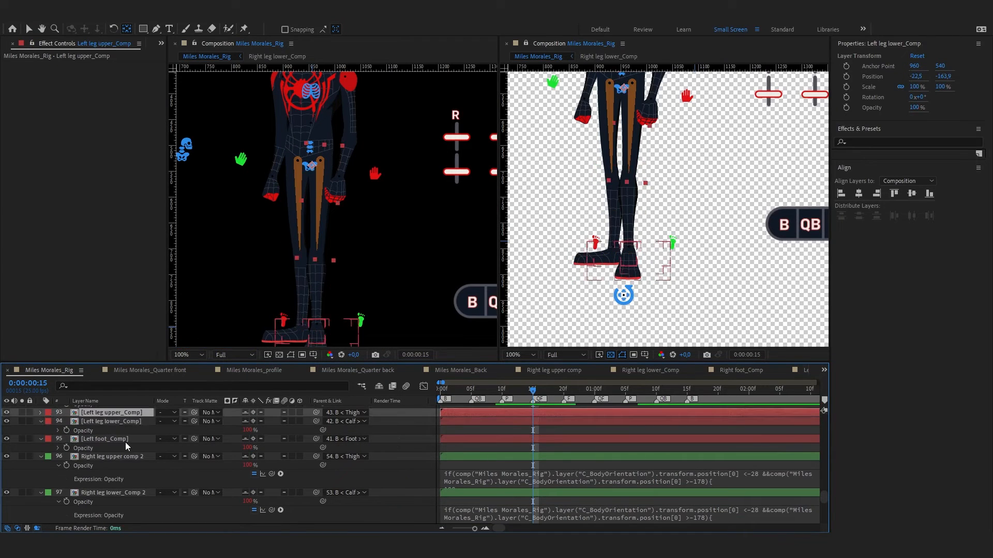
key("ctrl+v")
key("ctrl+v")
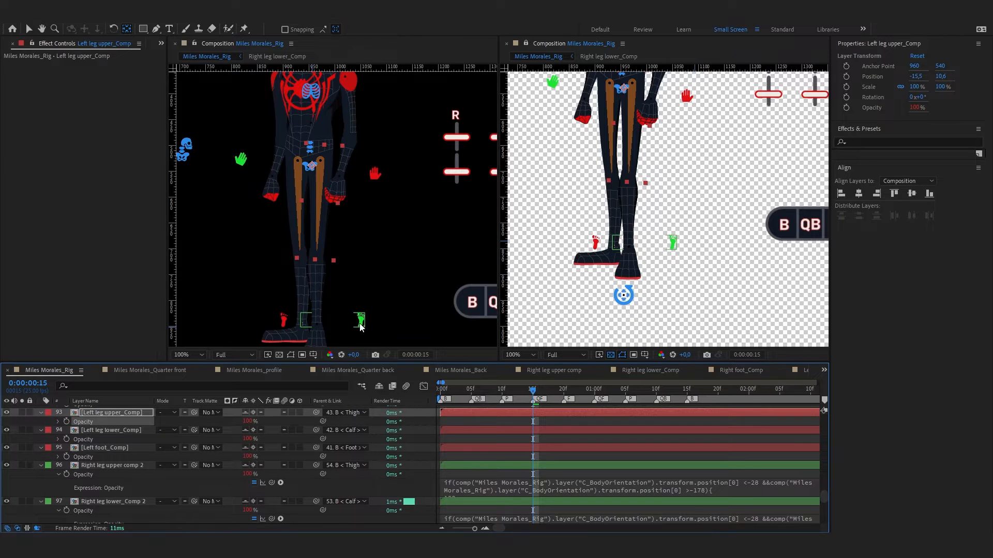
Try shifting the right leg controller horizontally to an X position of 18
key("v")
left_click(361, 325)
key("shift+Right")
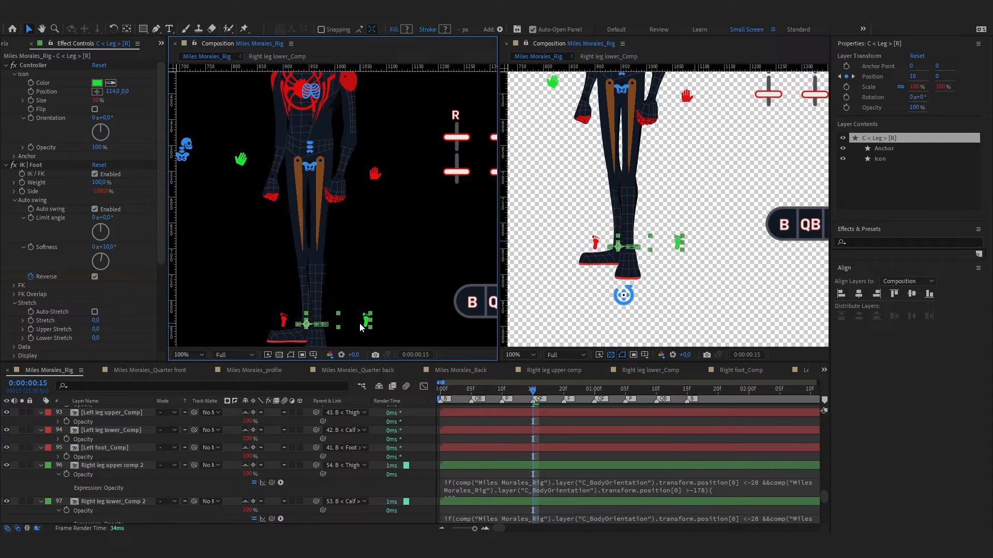
Nudge the left leg controller slightly toward the character's left side and test its IK Reverse option, leaving it off
left_click(284, 323)
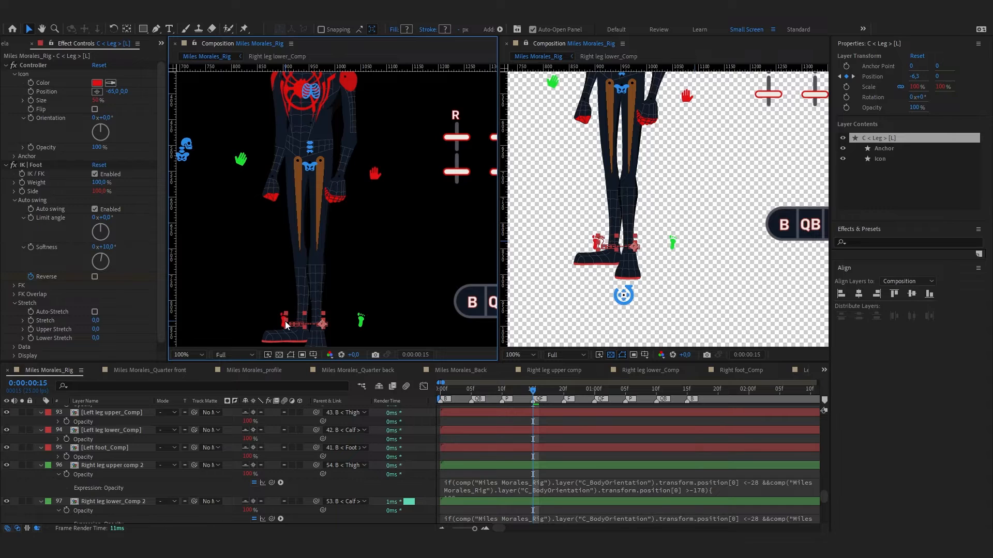
key("Right")
key("Right")
key("Right")
left_click(95, 277)
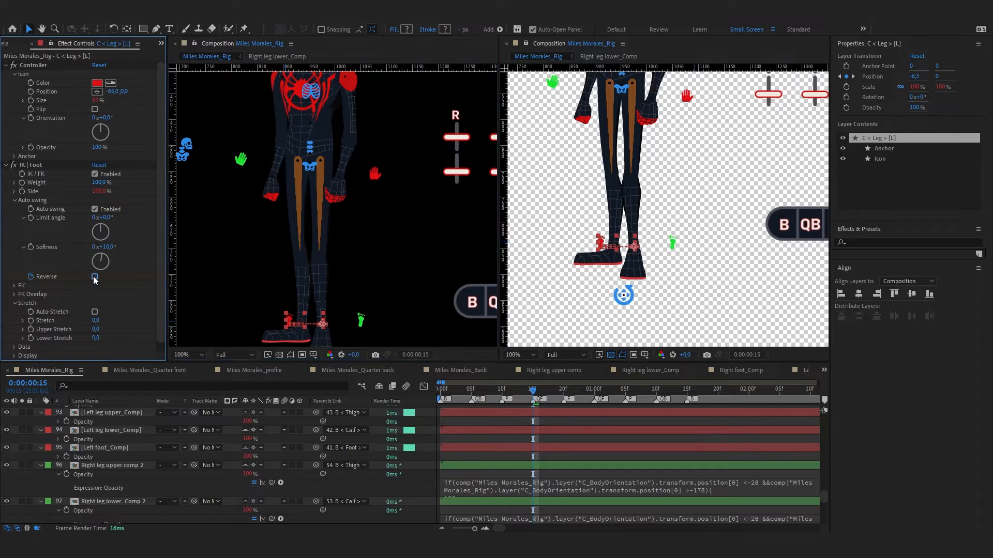
left_click(95, 277)
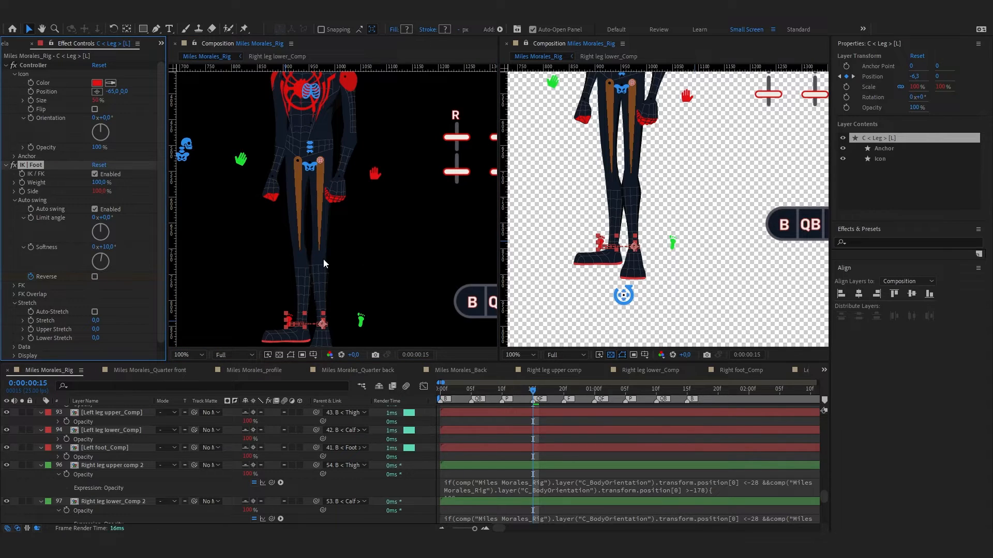
Open Left leg lower_Comp and disable the opacity expressions of left leg lower_F and left leg lower_QF 2 to compare them
left_click(804, 370)
left_click(804, 370)
left_click_drag(296, 179, 309, 278)
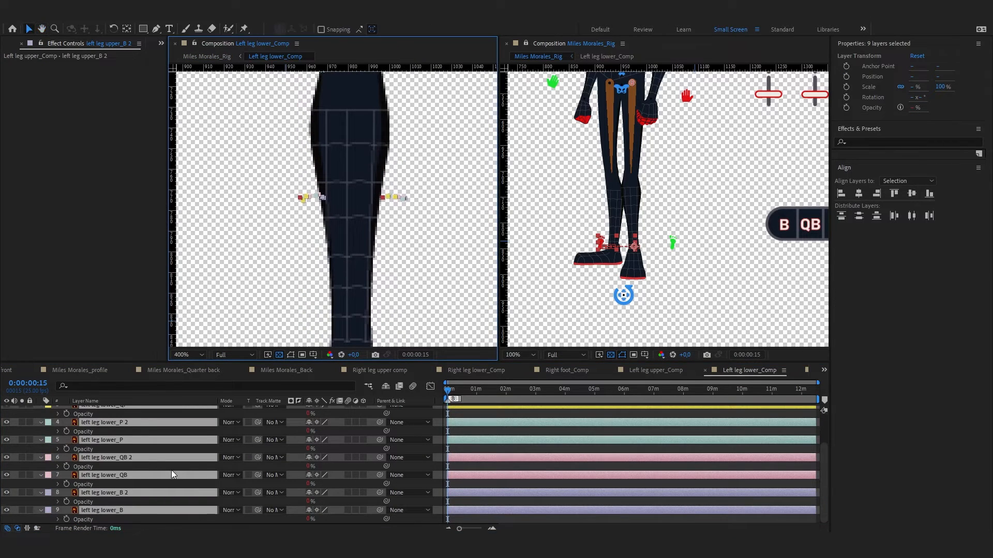
scroll(172, 470, "up", 3)
left_click(107, 428)
left_click(58, 420)
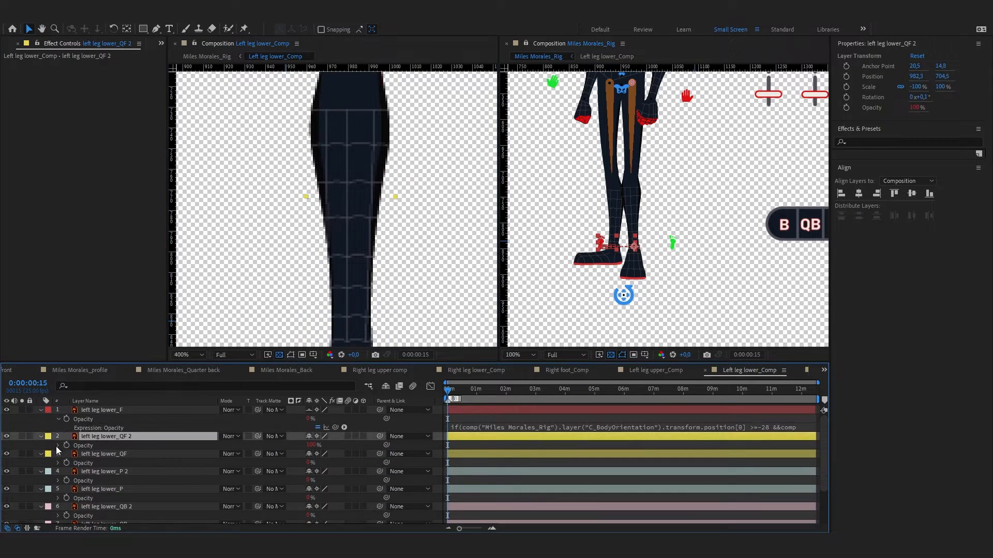
left_click(58, 446)
left_click(317, 455)
left_click(318, 427)
Align left leg lower_QF 2 with left leg lower_F by moving it to 983, 703.5 and rotating it to 0.2°
left_click(132, 436)
left_click_drag(354, 148, 308, 149)
left_click_drag(307, 249, 312, 247)
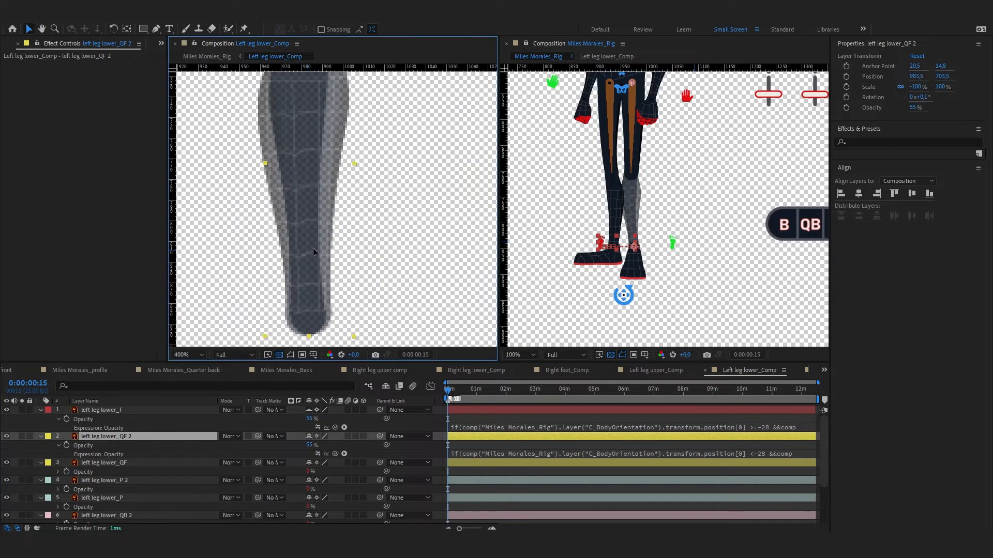
left_click_drag(310, 150, 314, 241)
left_click_drag(315, 105, 311, 104)
scroll(317, 130, "down", 3)
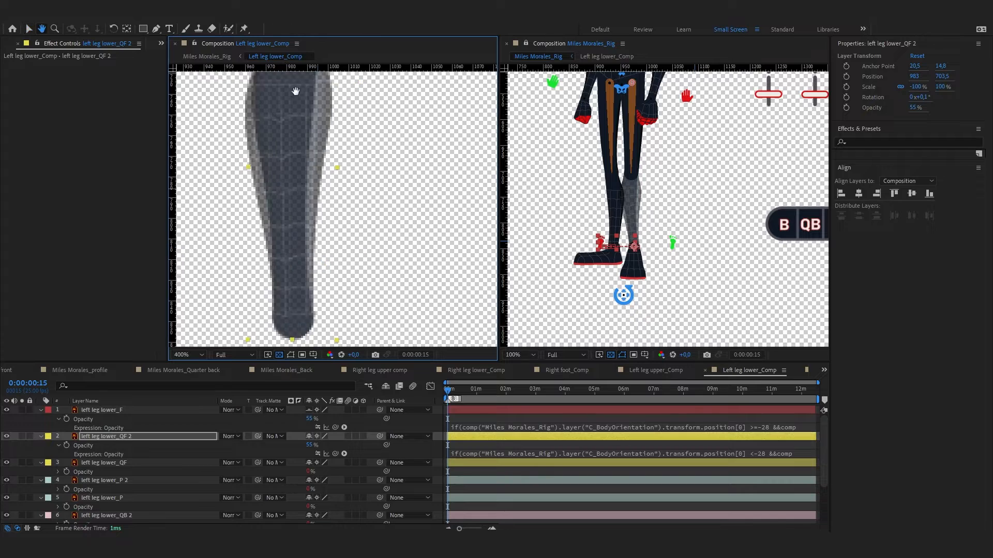
key("w")
left_click_drag(306, 284, 309, 294)
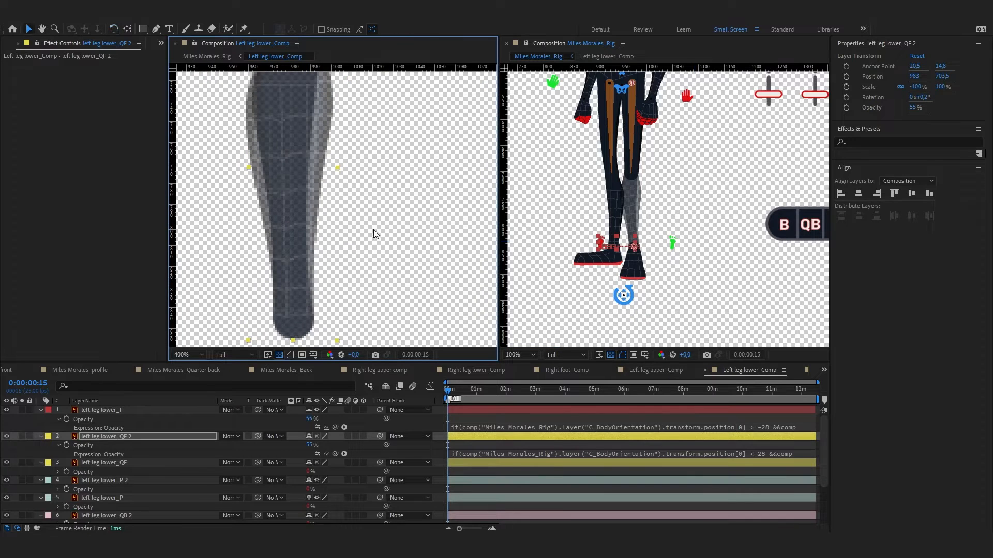
Re-enable the opacity expressions of left leg lower_F and left leg lower_QF 2 and return to the Miles Morales_Rig composition
left_click(318, 454)
left_click(318, 427)
left_click(824, 370)
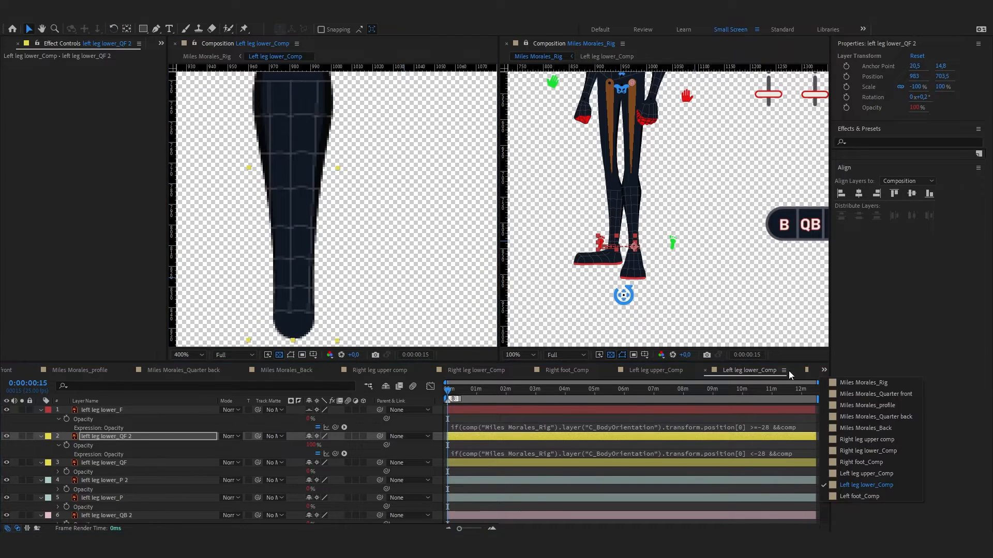
left_click(858, 385)
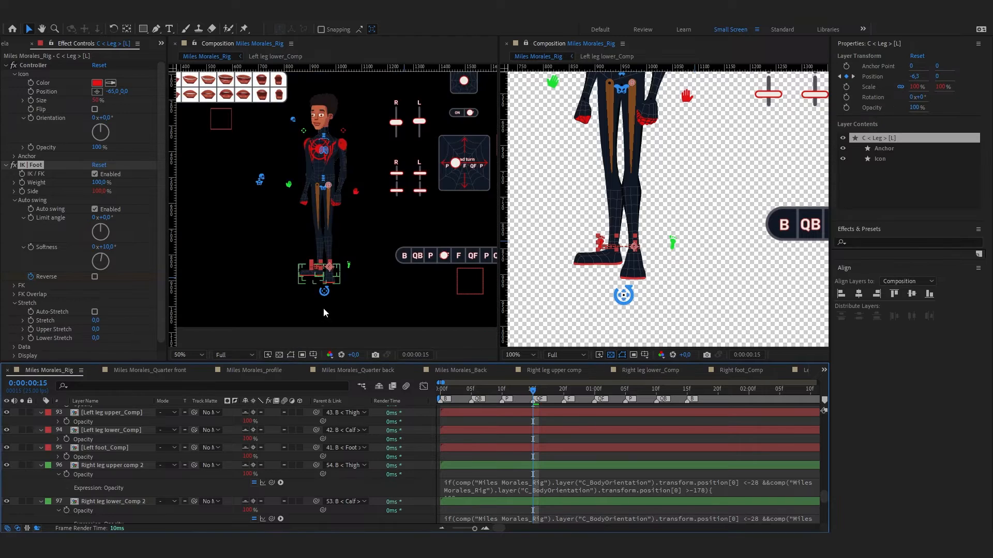
Move the left leg controller horizontally to an X position of about 2.2
scroll(324, 313, "up", 4)
left_click(355, 283)
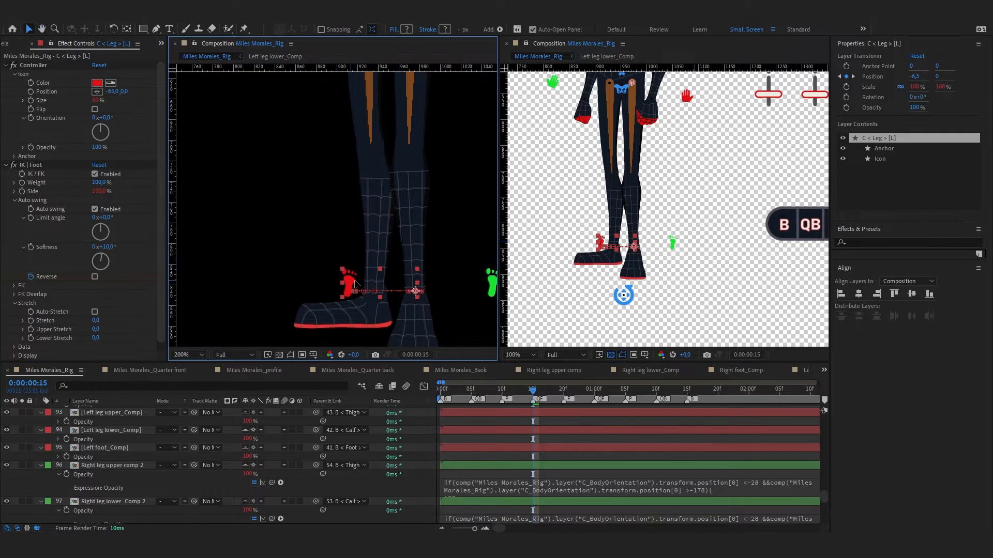
left_click_drag(360, 284, 360, 284)
scroll(429, 187, "down", 2)
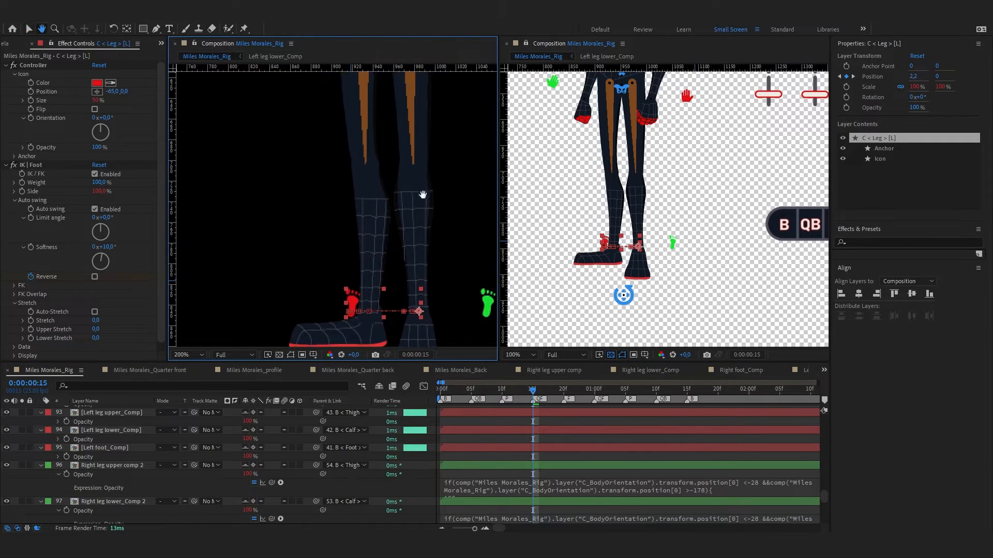
In Left leg upper_Comp, rotate left leg upper_QF 2 to about -0.7°
left_click(805, 370)
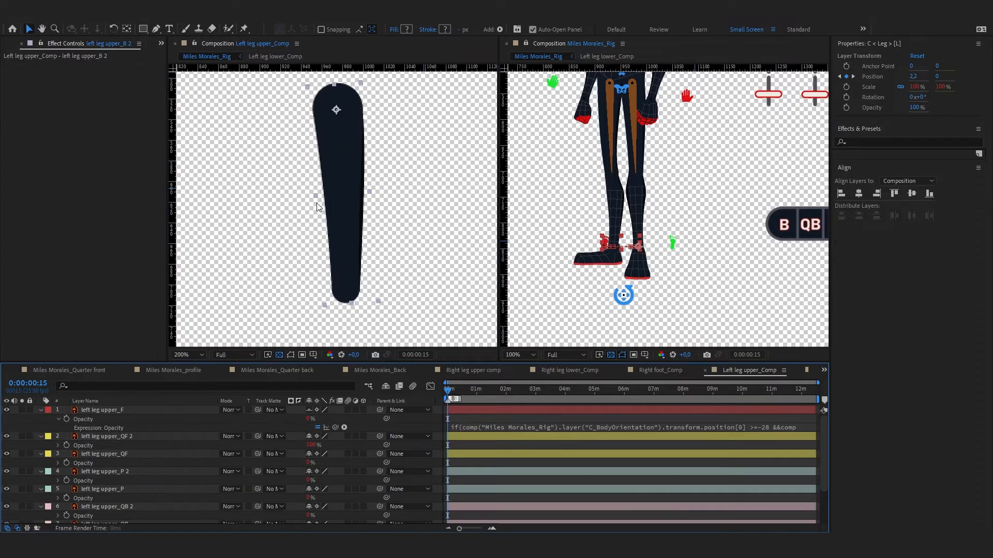
scroll(666, 145, "up", 2)
left_click(188, 439)
left_click(352, 283)
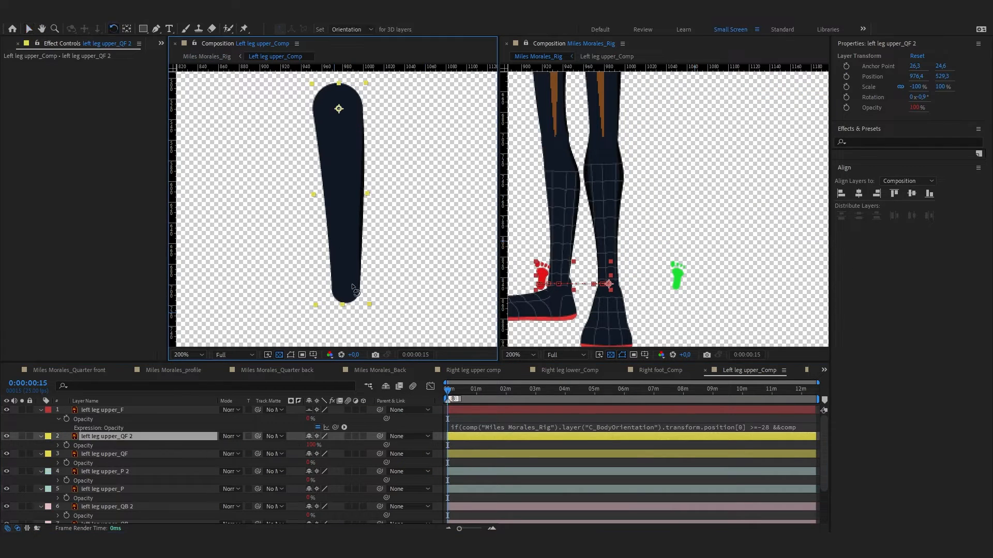
key("w")
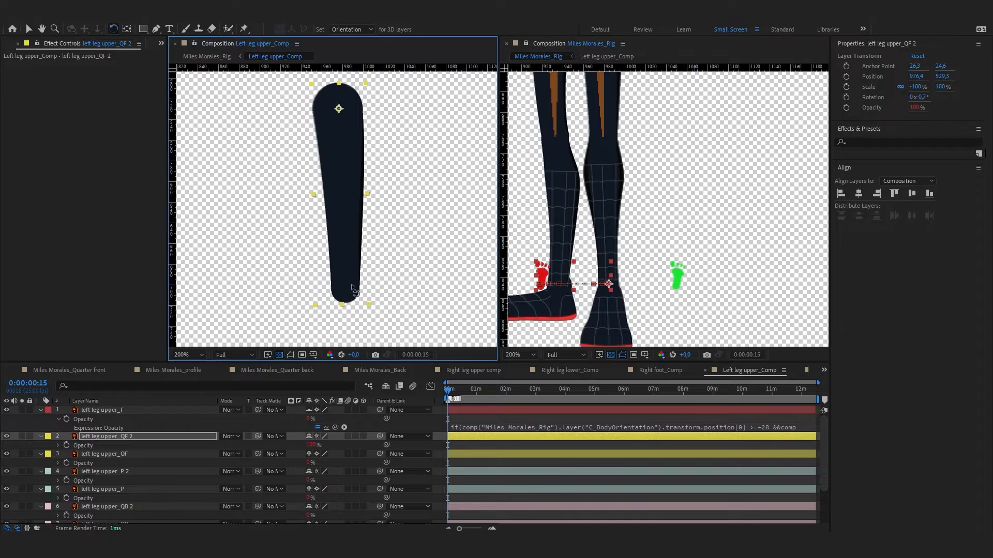
key("v")
In Right leg upper comp, rotate right leg upper_QF 2 to about 2.1°
left_click(471, 370)
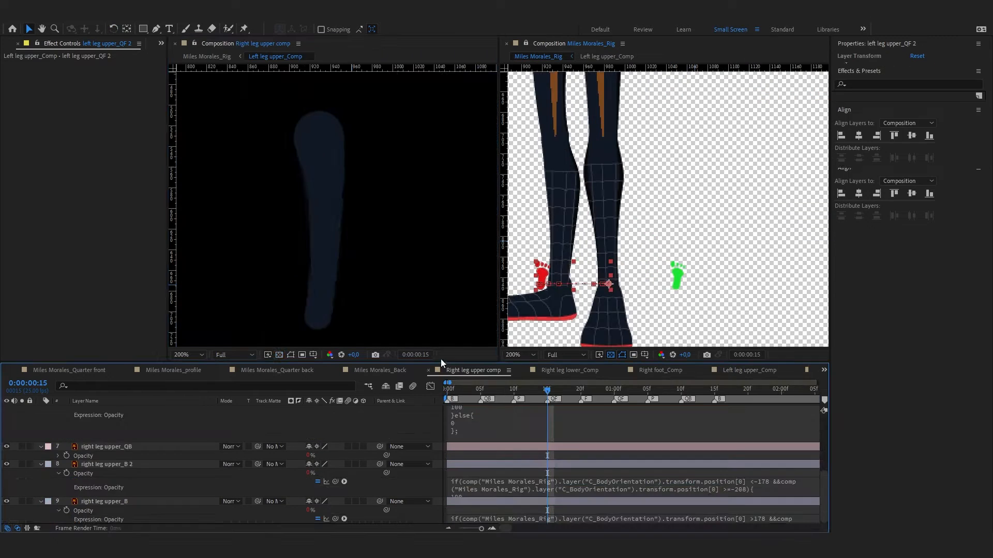
scroll(139, 458, "up", 5)
left_click(150, 428)
left_click(315, 319)
key("w")
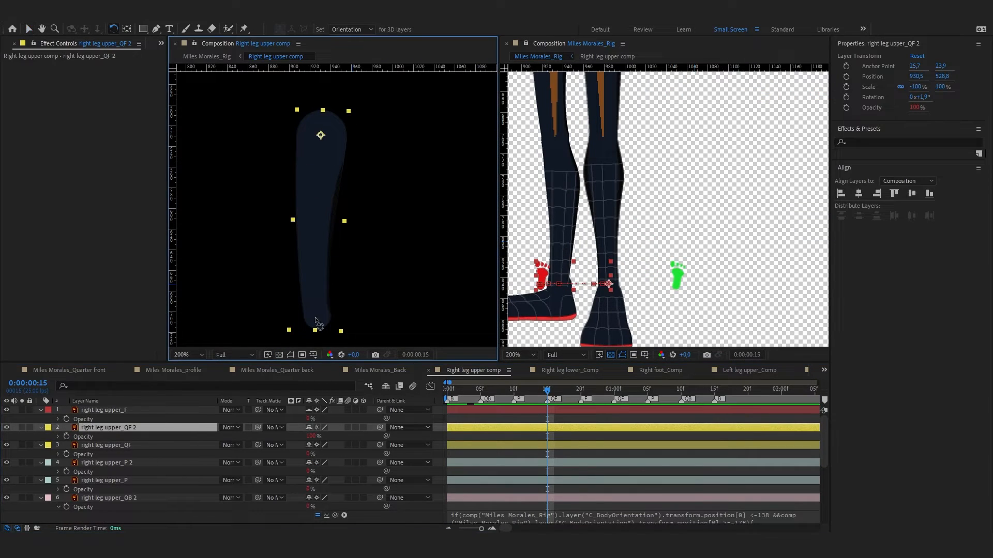
left_click_drag(315, 321, 316, 322)
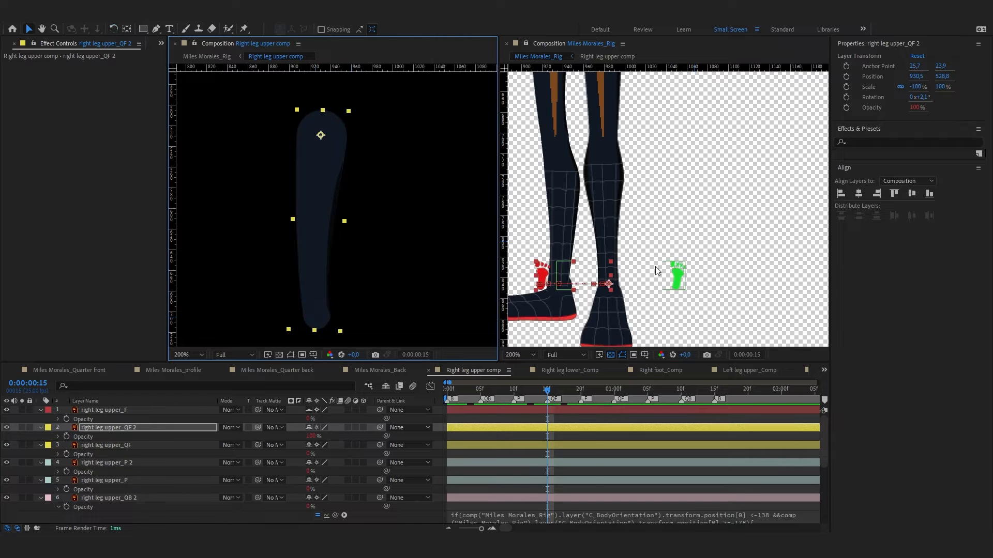
Test the right leg's bending in the rig by raising and rotating its controller, and undo the test pose
left_click(676, 274)
key("v")
left_click_drag(677, 278, 684, 252)
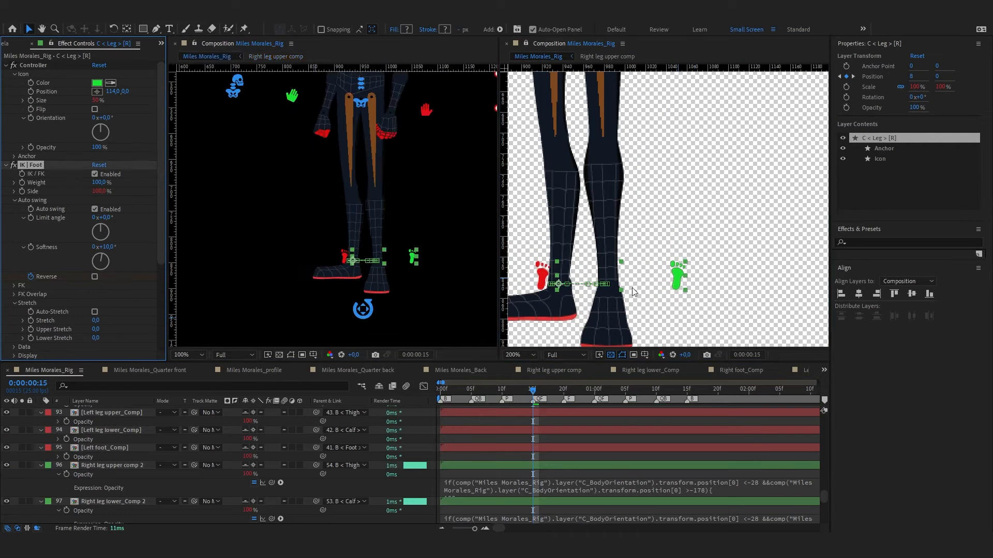
left_click(401, 289)
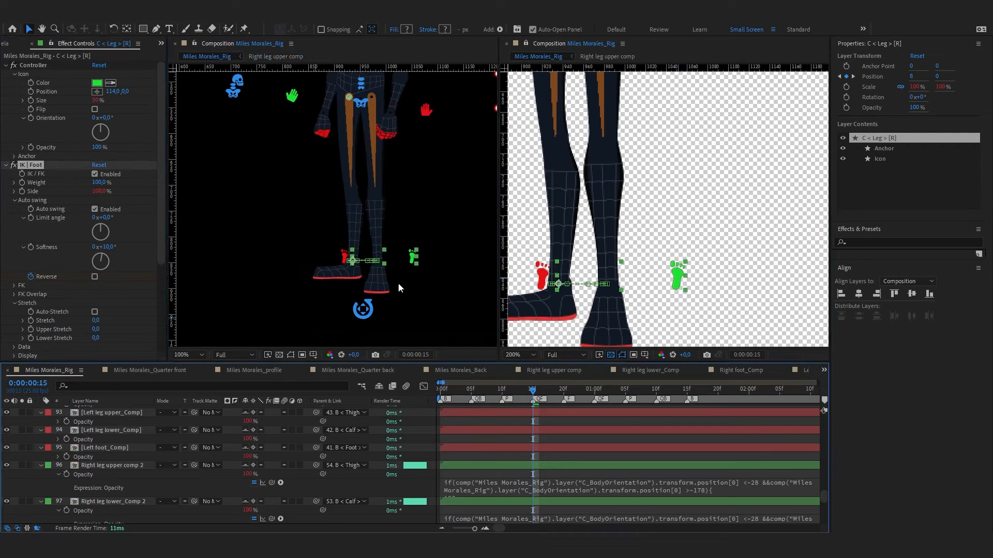
left_click_drag(412, 259, 377, 219)
scroll(396, 217, "down", 2)
key("w")
key("v")
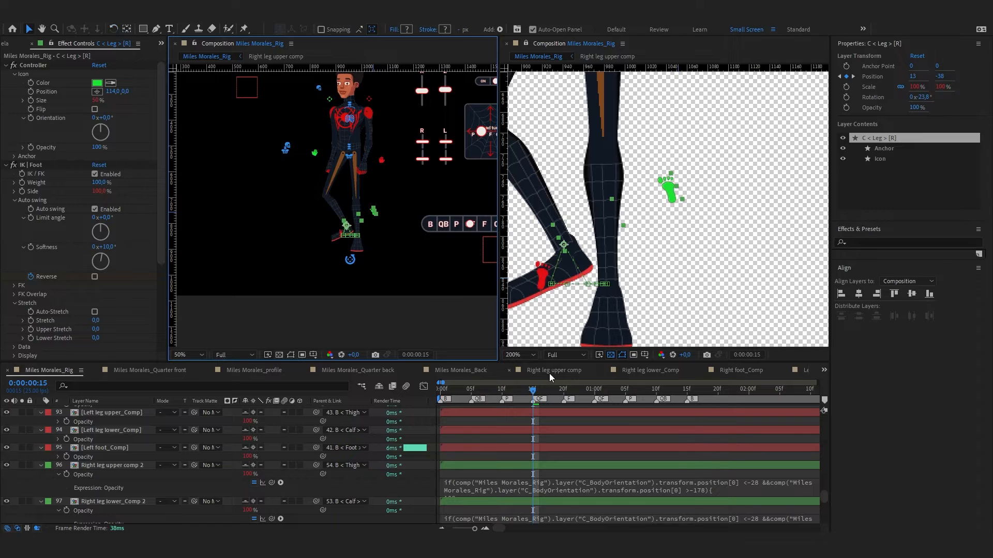
key("ctrl+z")
In Right foot_Comp, move right foot_QF 2 to about 896.3, 859.9, and re-enable the opacity expression on right foot_F
left_click_drag(585, 336, 616, 318)
left_click(741, 370)
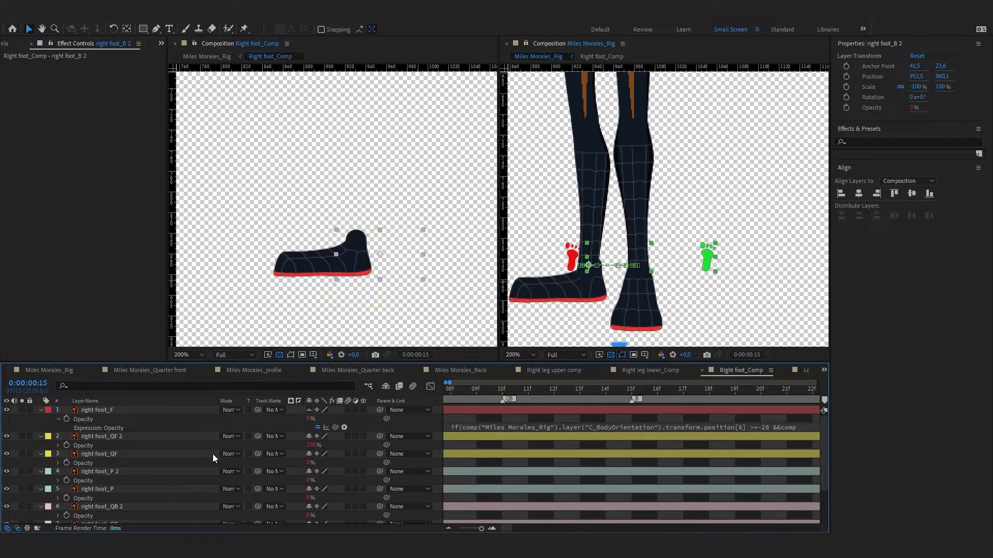
scroll(357, 290, "up", 1)
mouse_move(364, 302)
left_mouse_down()
mouse_move(359, 291)
mouse_move(355, 299)
left_mouse_up()
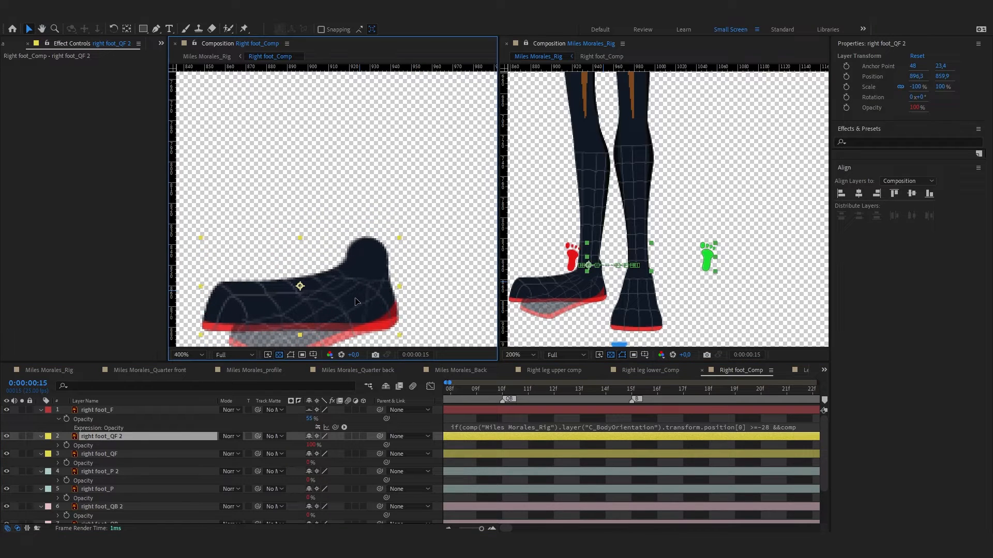
left_click(318, 427)
left_click(391, 426)
scroll(607, 266, "down", 3)
key("ctrl+s")
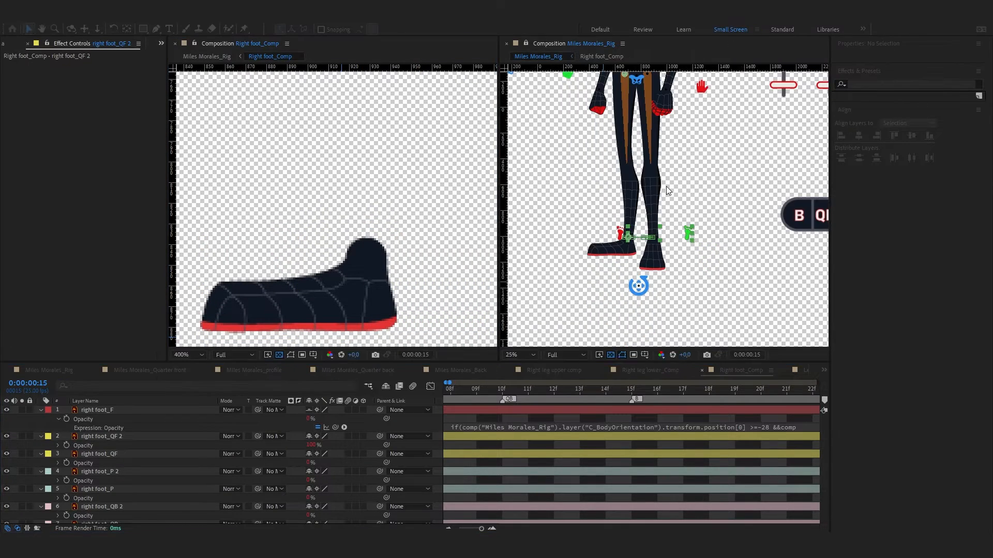
Return to the Miles Morales_Rig composition and check the legs at the back, quarter-back, profile, quarter-front and front markers
left_click(49, 370)
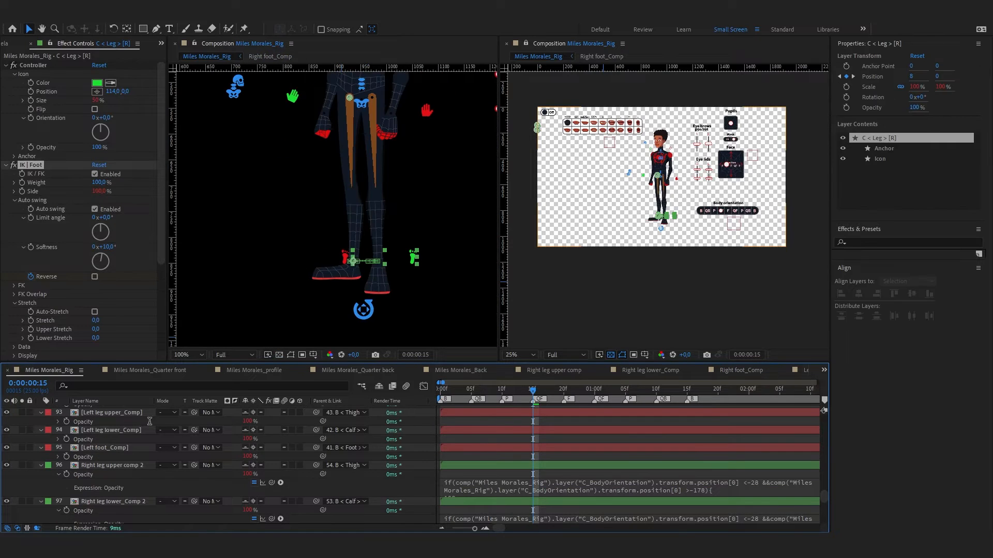
left_click(505, 392)
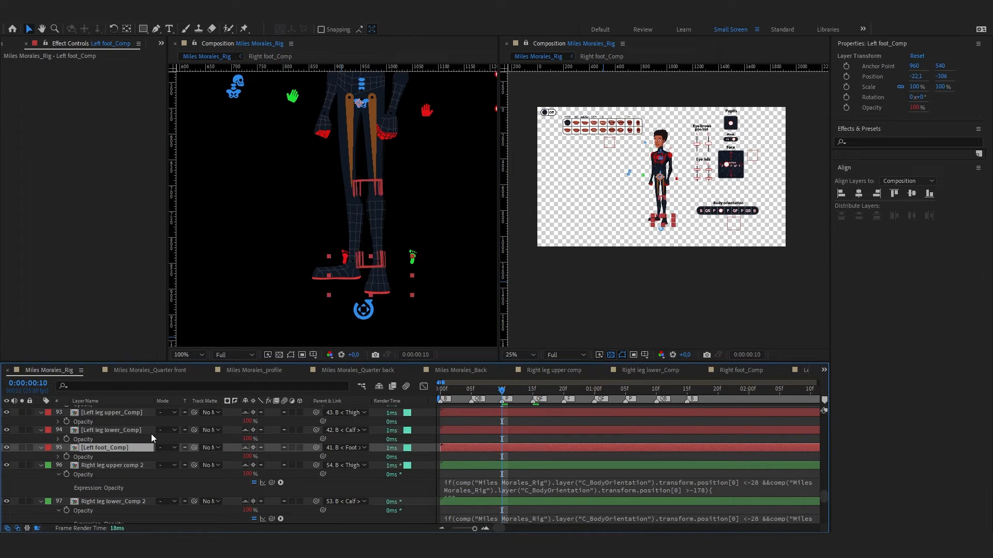
scroll(342, 177, "down", 2)
left_click(446, 391)
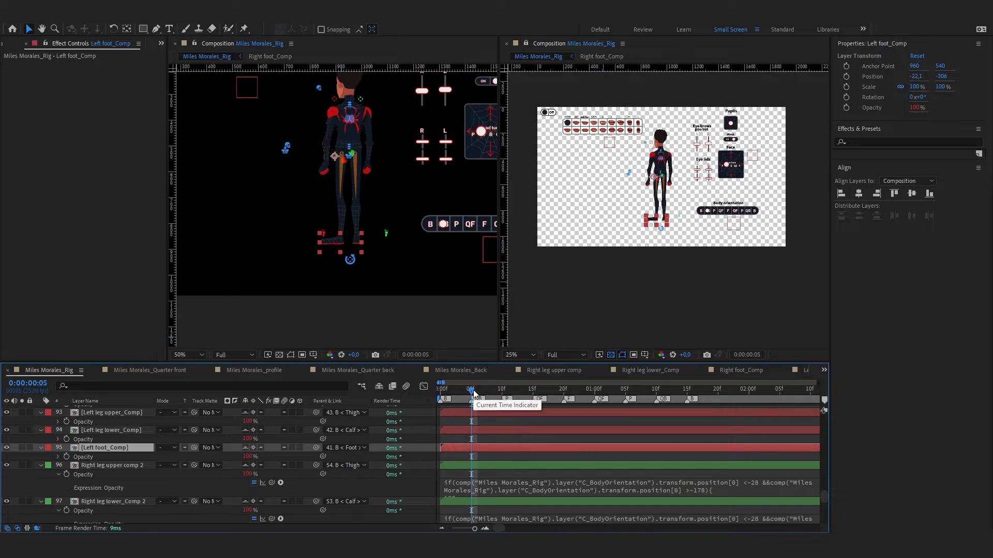
left_click(438, 392)
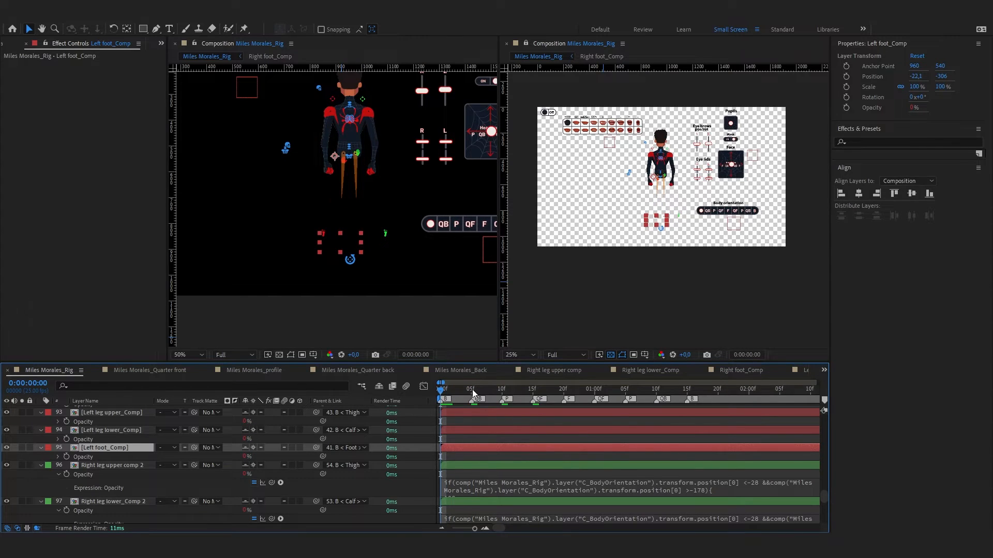
left_click(472, 393)
left_click(502, 393)
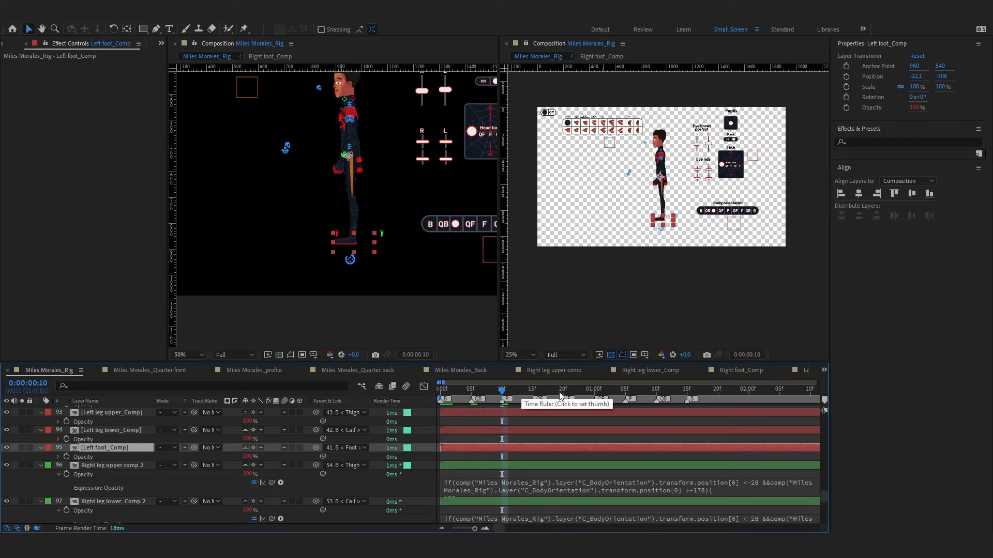
left_click(533, 393)
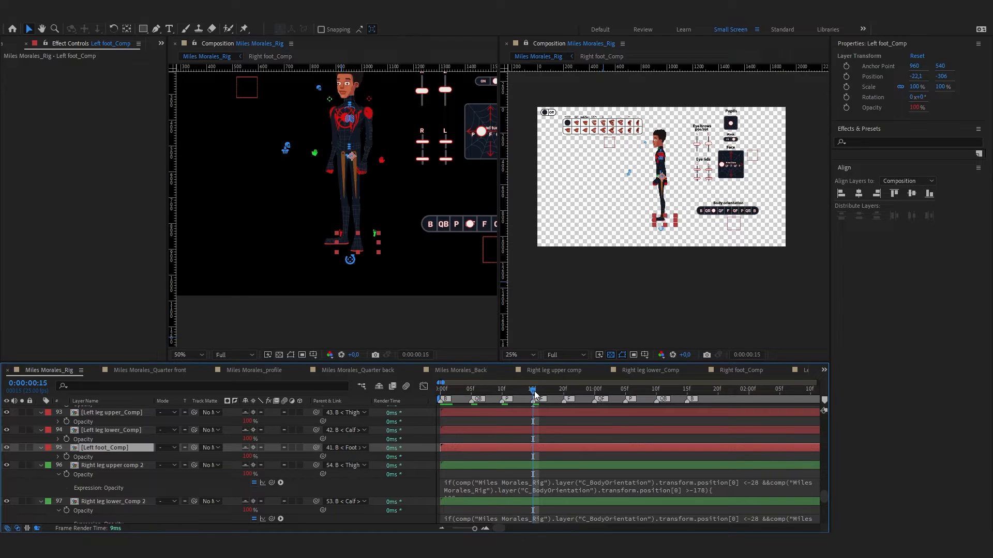
left_click(564, 392)
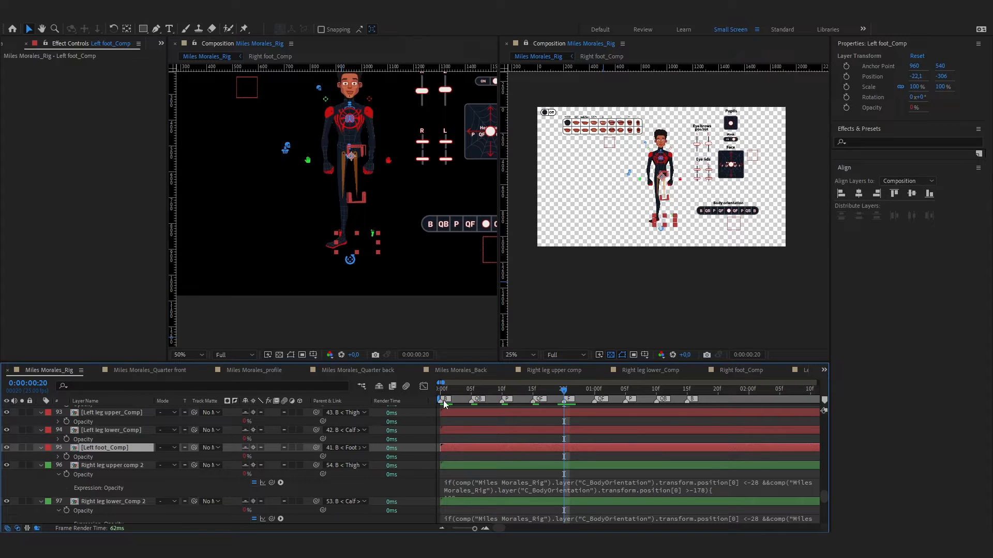
Remove the opacity expression from the Left foot_Comp layer
left_click(59, 457)
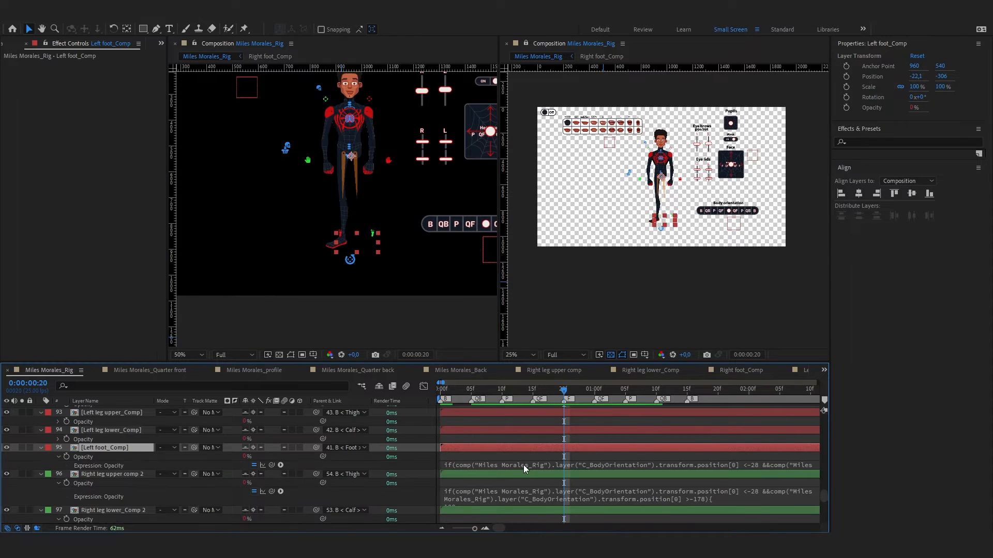
left_click(524, 466)
key("ctrl+a")
key("BackSpace")
left_click(357, 499)
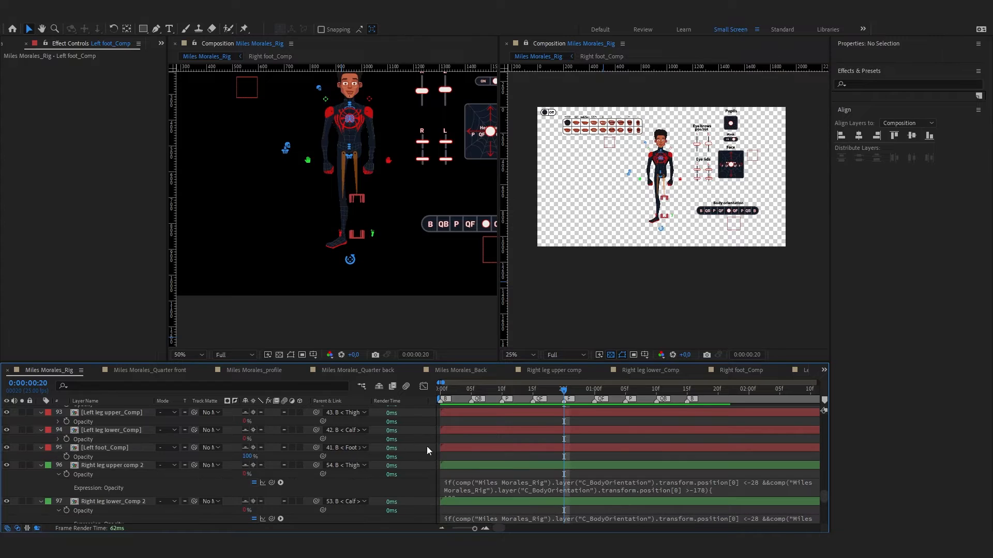
Remove the opacity expression from the Left leg lower_Comp layer
triple_click(470, 448)
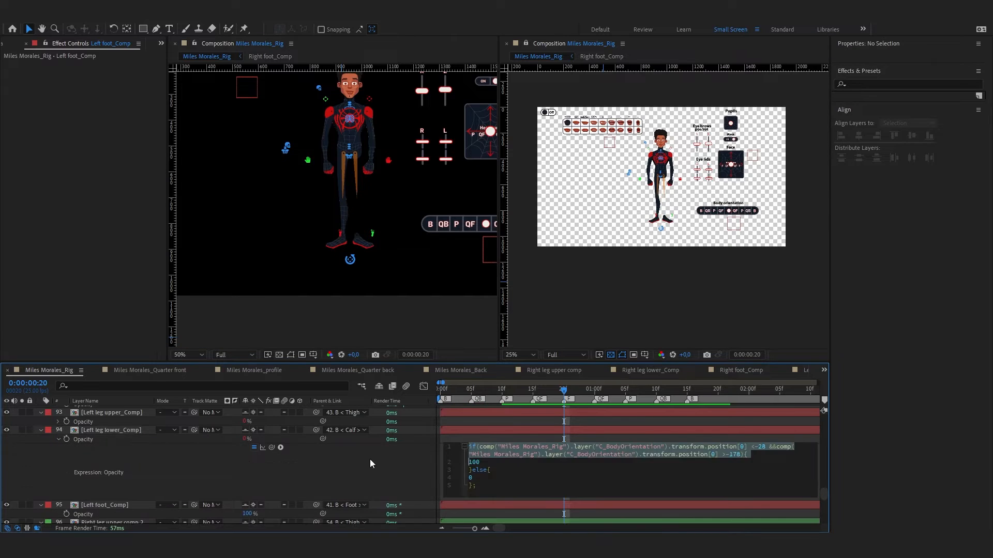
key("Delete")
left_click(370, 459)
left_click(480, 464)
key("Delete")
left_click(370, 459)
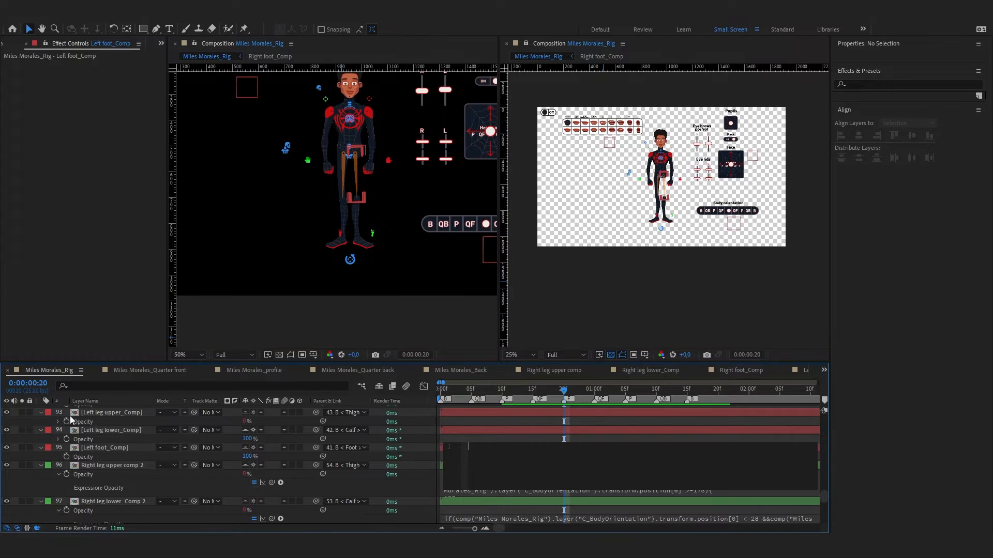
Remove the opacity expression from the Left leg upper_Comp layer
left_click(59, 422)
left_click(466, 430)
key("Delete")
left_click(389, 431)
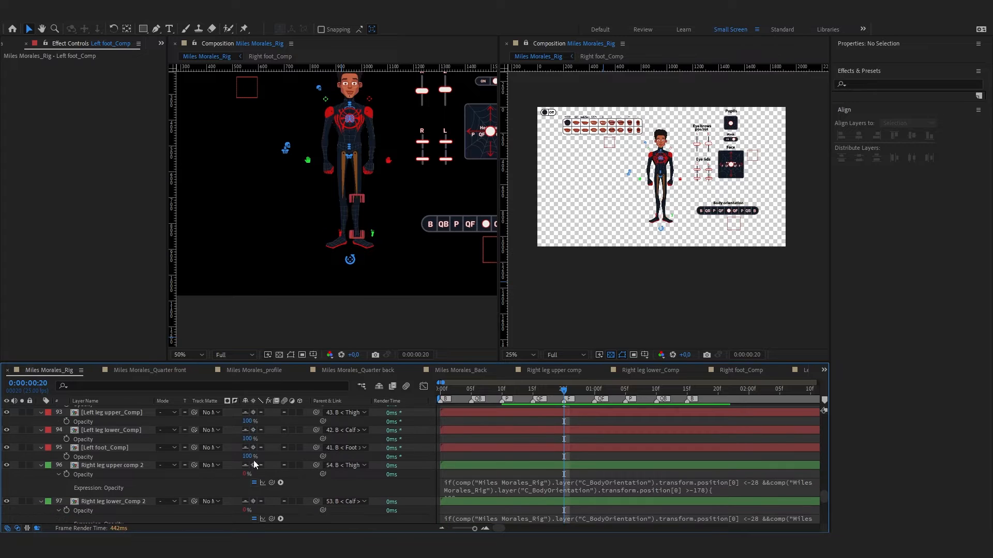
Step through the orientation markers on both sides of the front view to check leg visibility and stacking
left_click(595, 388)
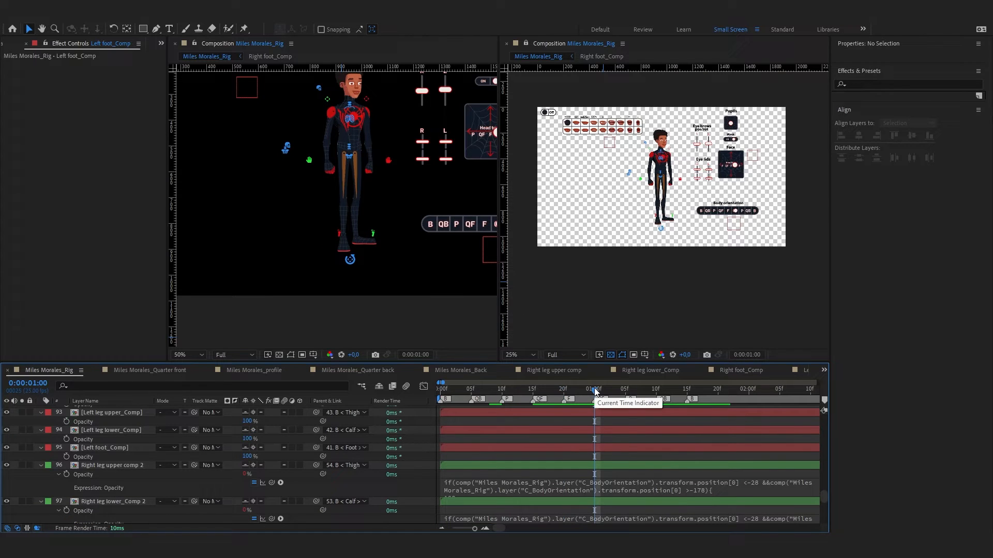
left_click(625, 392)
left_click(655, 391)
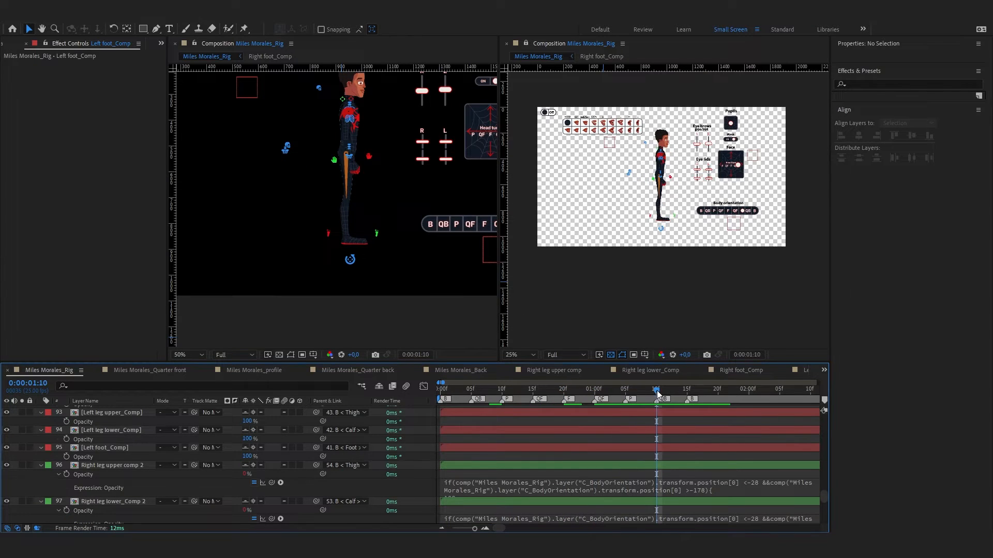
left_click(686, 391)
left_click(565, 391)
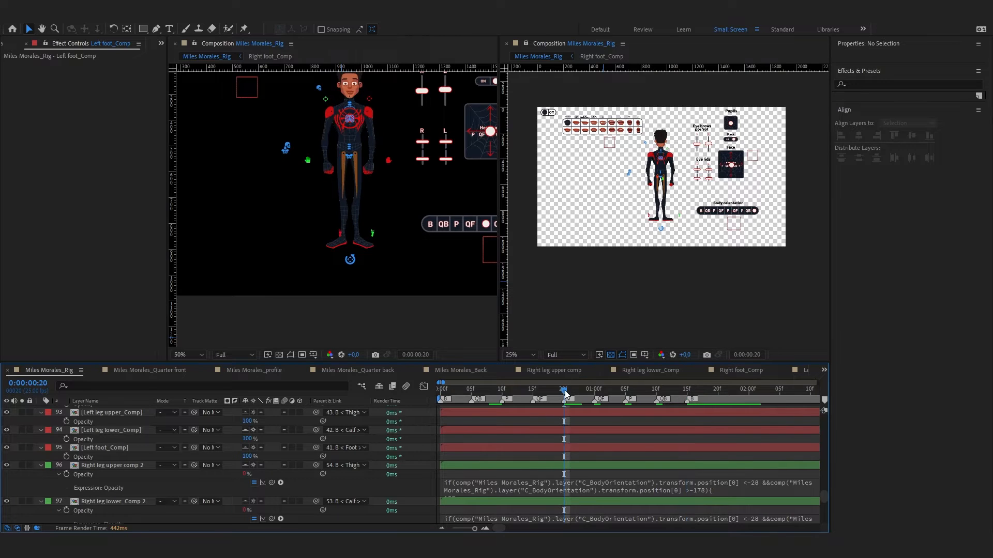
left_click(533, 391)
left_click(502, 392)
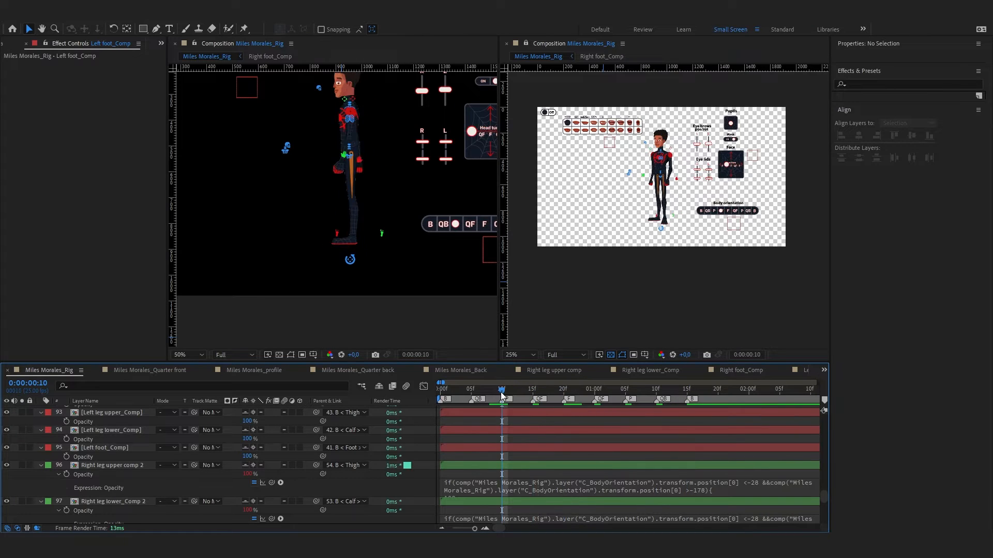
left_click(470, 392)
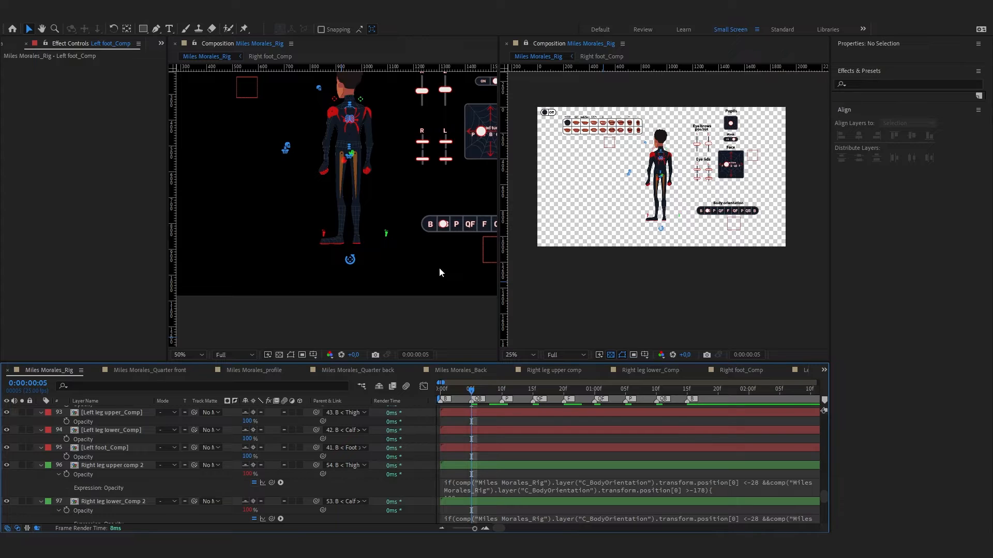
left_click(442, 390)
left_click(470, 391)
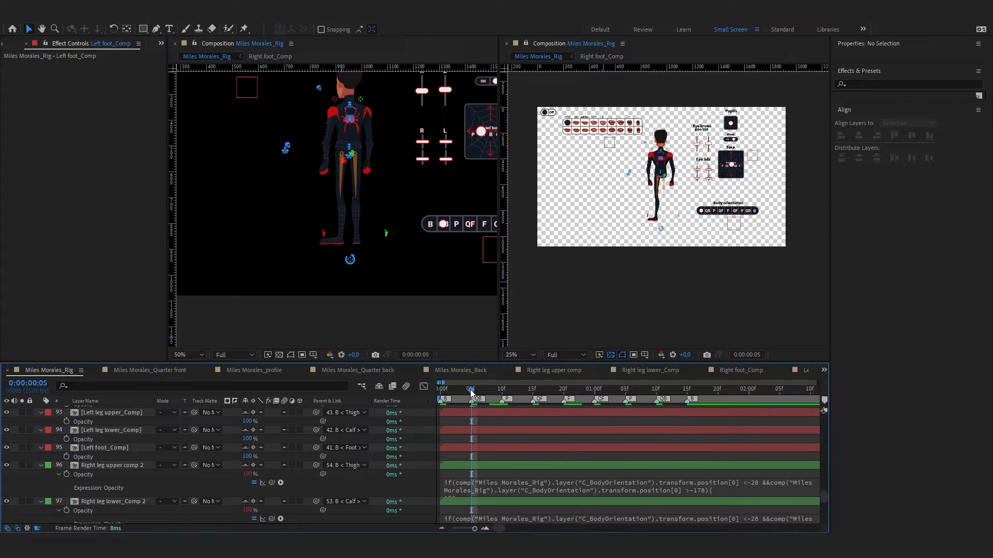
Compare the upper body between the back and quarter-back orientations at a closer view, and save the project
scroll(371, 170, "up", 2)
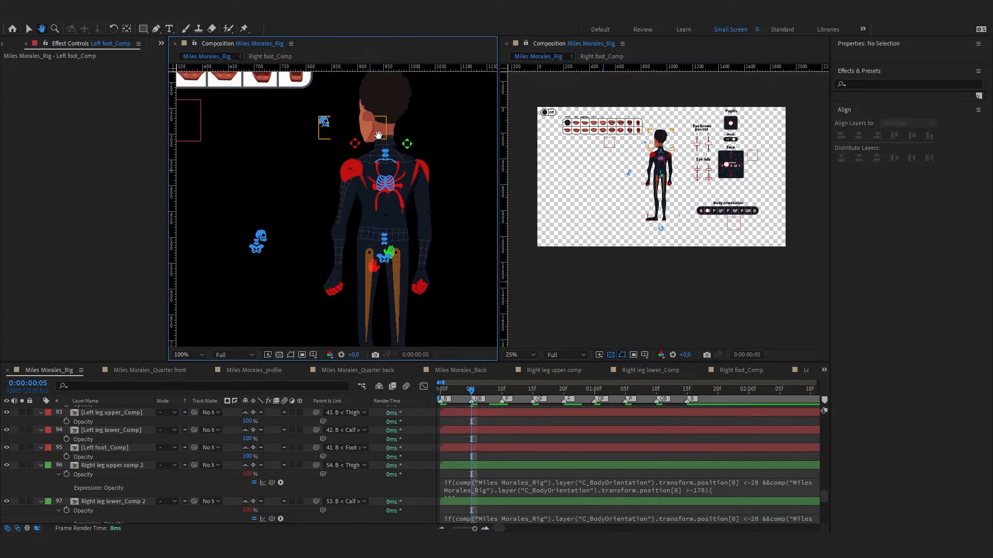
left_click(441, 392)
left_click(470, 391)
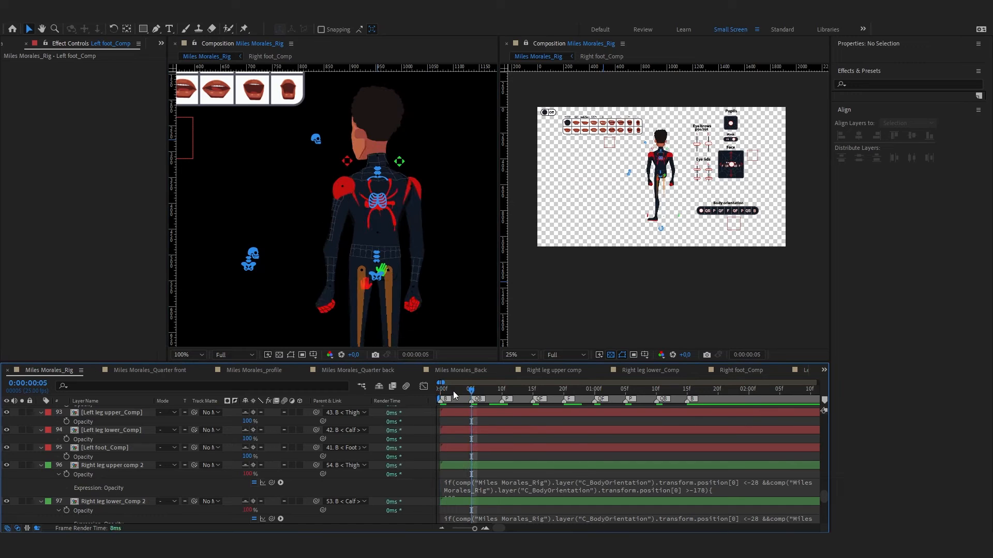
left_click(440, 391)
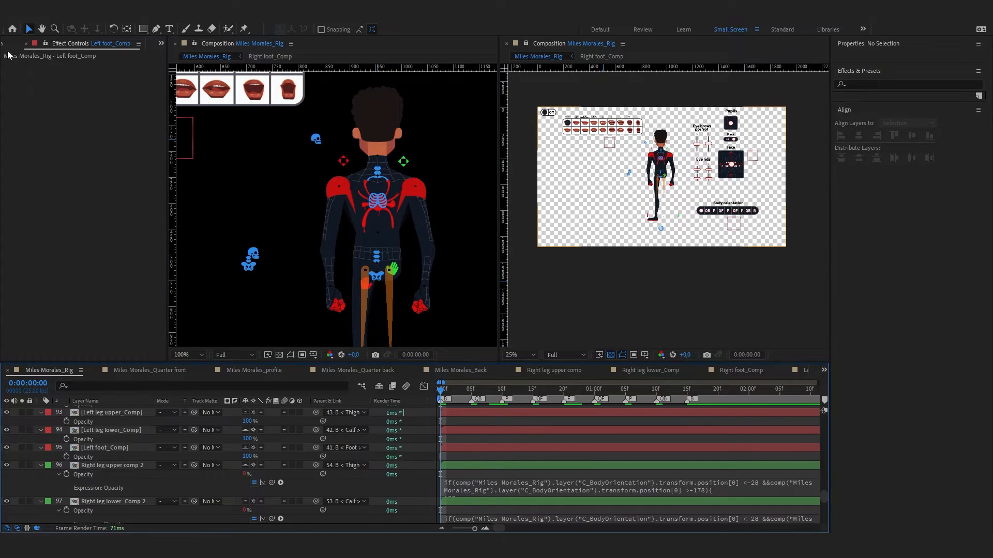
left_click(7, 17)
left_click(29, 112)
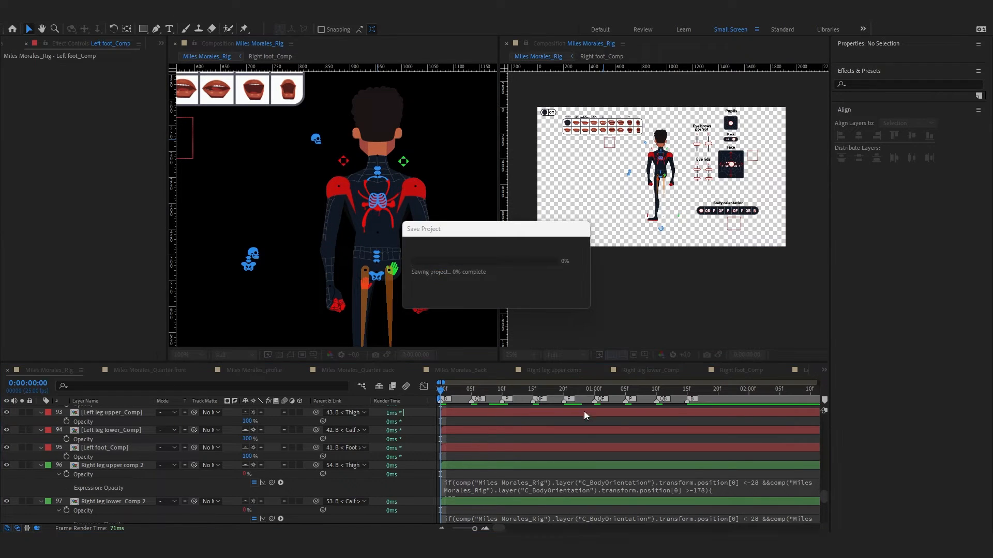
Add an expression to the position of the right thigh bone, B < Thigh > [R], keeping the default transform.position
left_click(471, 393)
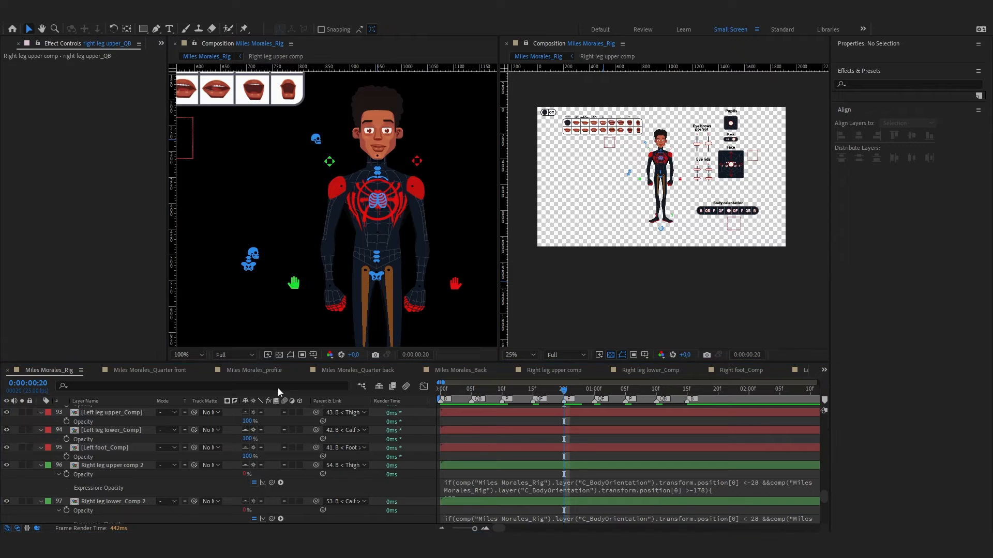
scroll(398, 255, "down", 2)
left_click(352, 250)
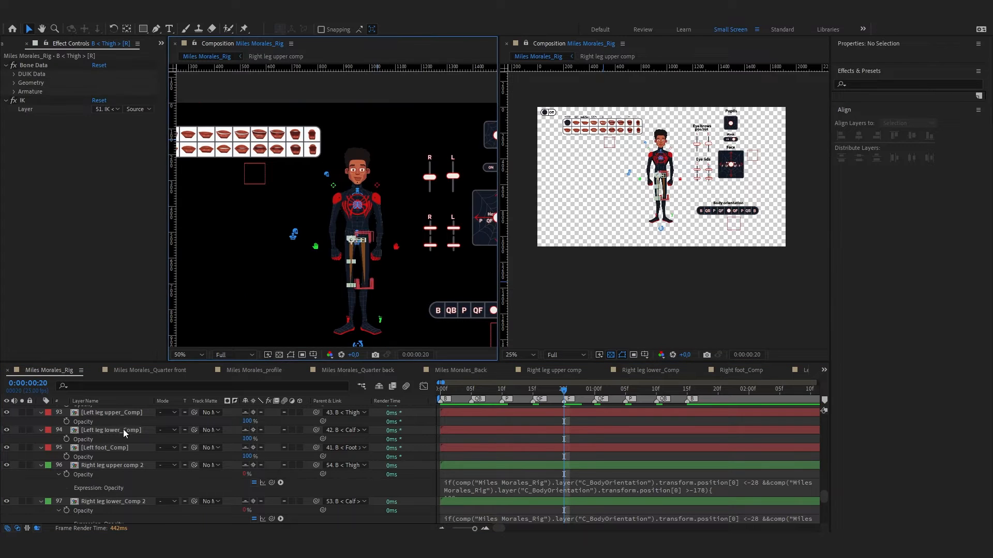
scroll(154, 442, "up", 1)
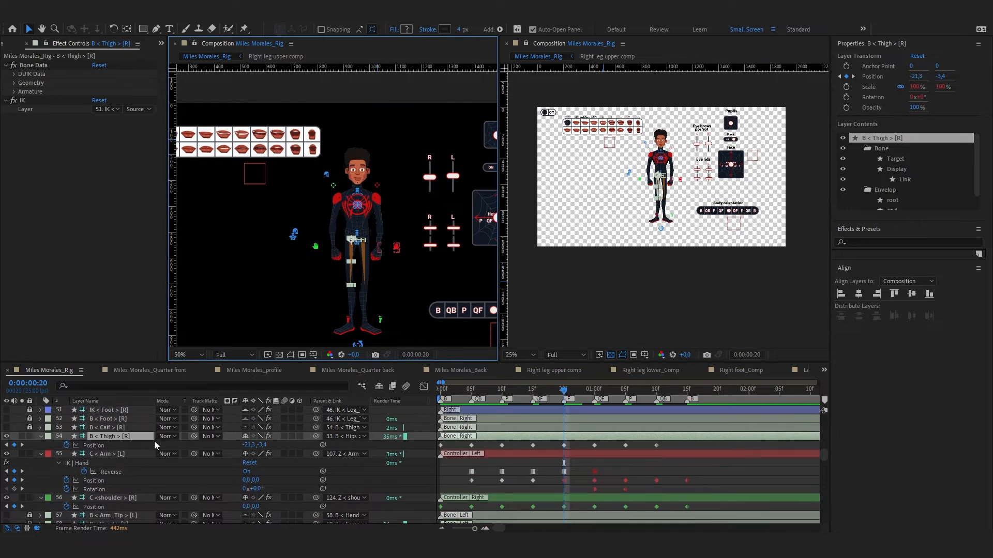
left_click(416, 487)
left_click_drag(393, 289, 364, 291)
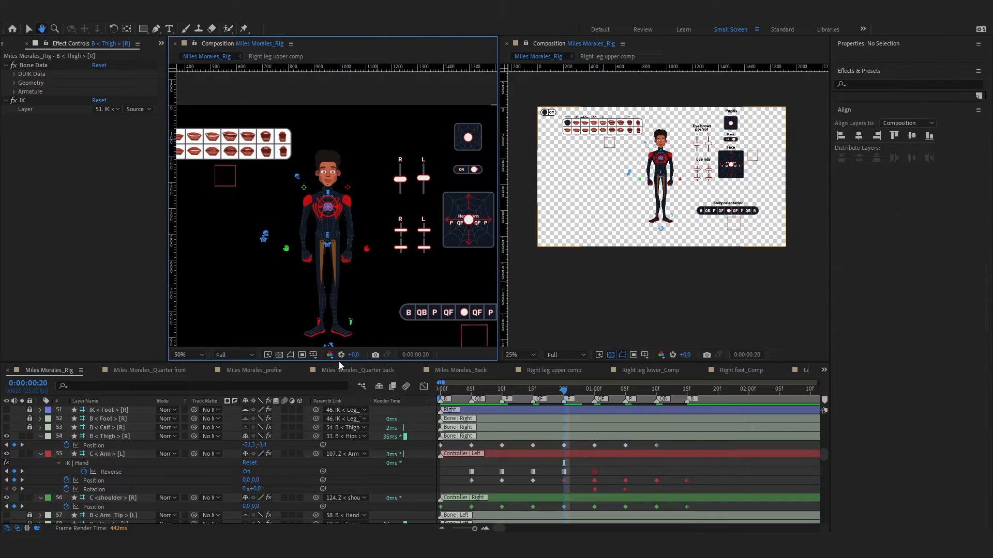
left_click(66, 445, "alt")
left_click(66, 446, "alt")
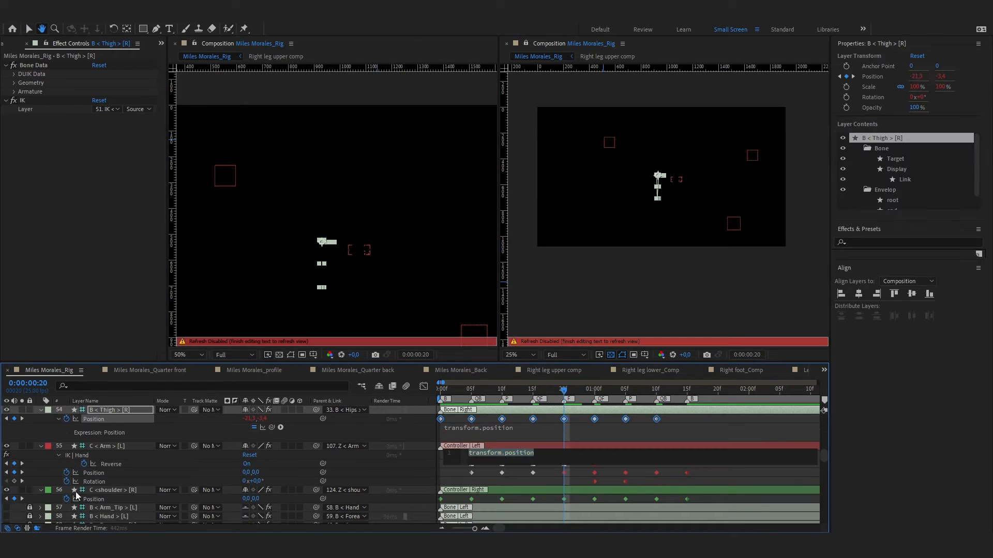
left_click(291, 428)
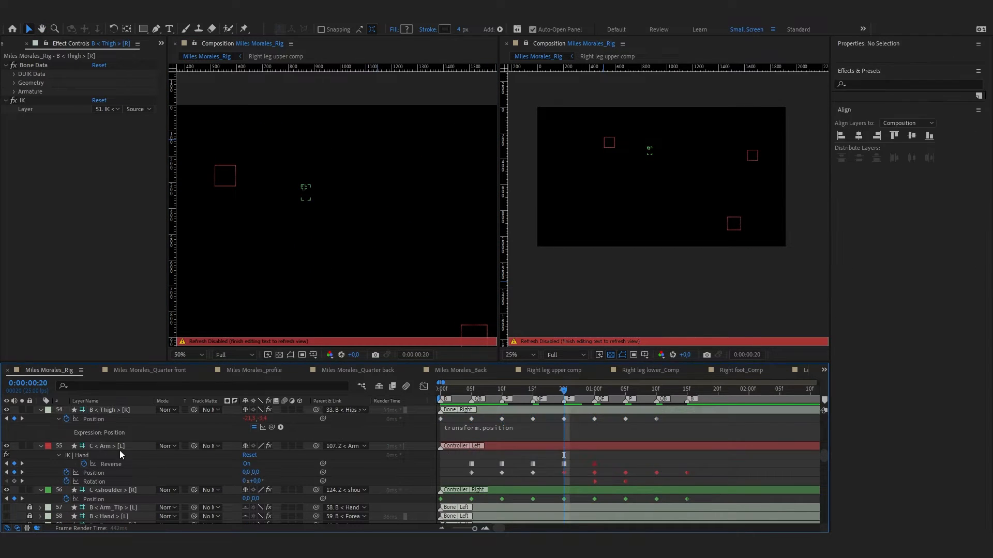
Add a default transform.position expression to the position of the right leg controller, C < Leg > [R]
scroll(119, 450, "up", 4)
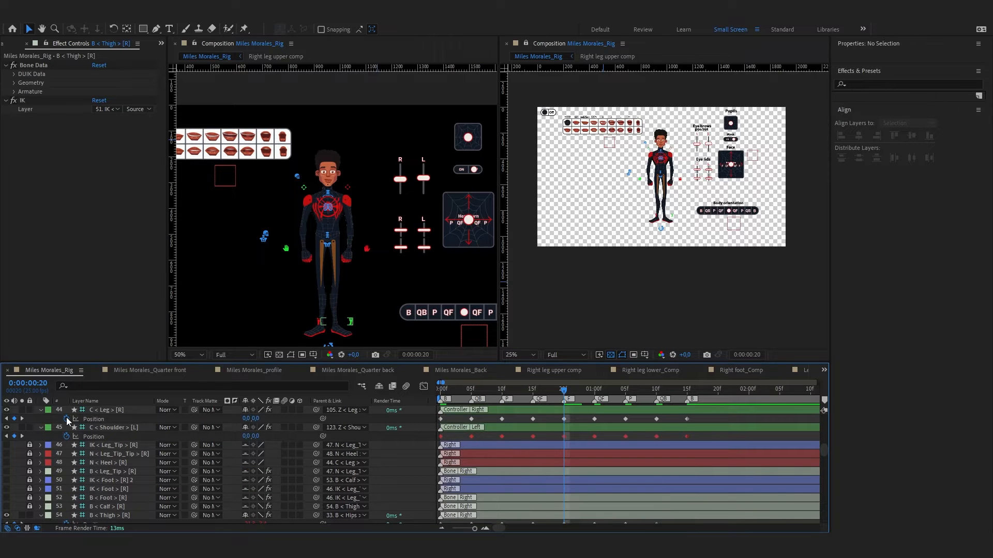
left_click(86, 419)
left_click(66, 419, "alt")
left_click(197, 432)
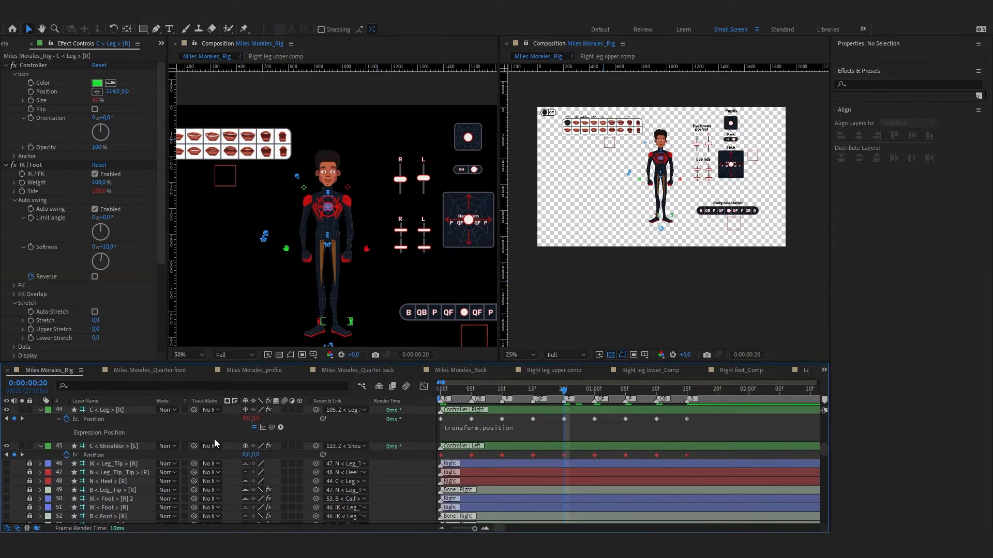
Add a default transform.position expression to the position of the left thigh bone, B < Thigh > [L]
scroll(98, 450, "up", 3)
left_click(68, 454, "alt")
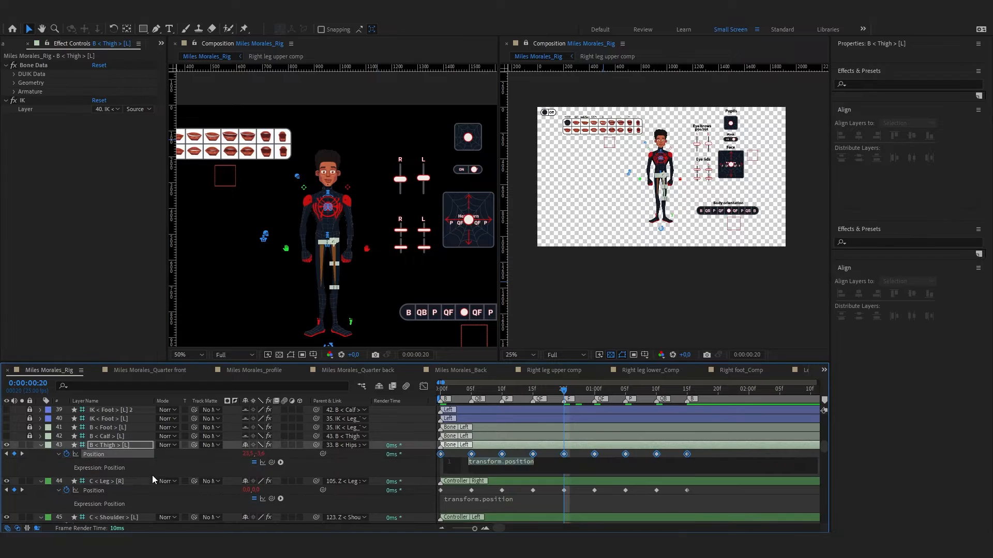
left_click(144, 465)
scroll(144, 465, "down", 5)
scroll(143, 470, "down", 2)
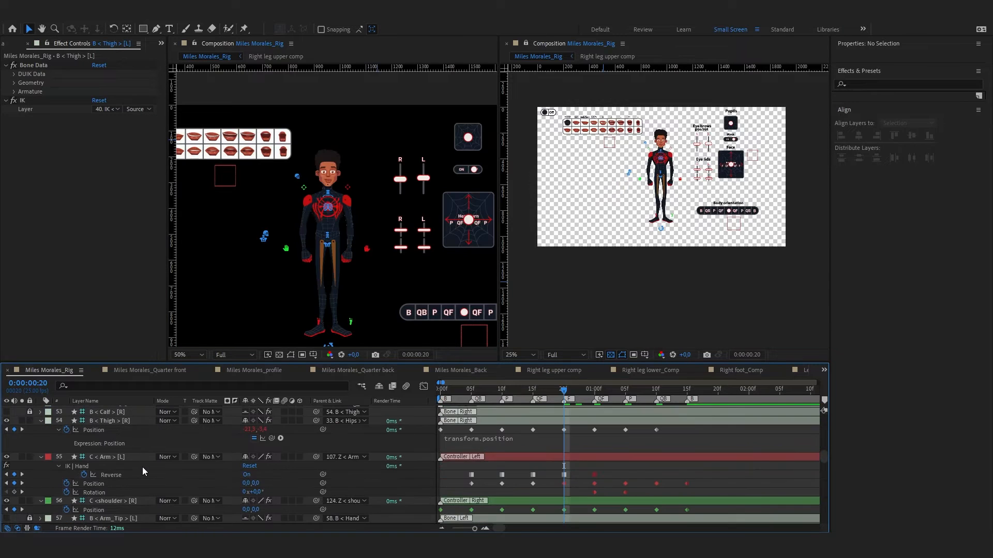
Add a default transform.position expression to the position of the right shoulder controller, C < shoulder > [R], and hide the shy layers
scroll(116, 467, "down", 1)
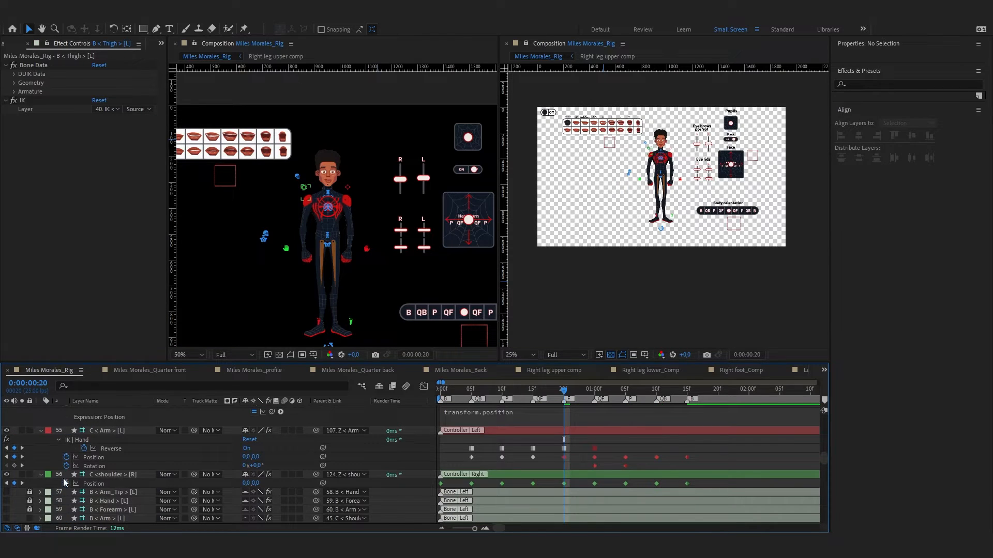
left_click(124, 475)
scroll(194, 458, "up", 2)
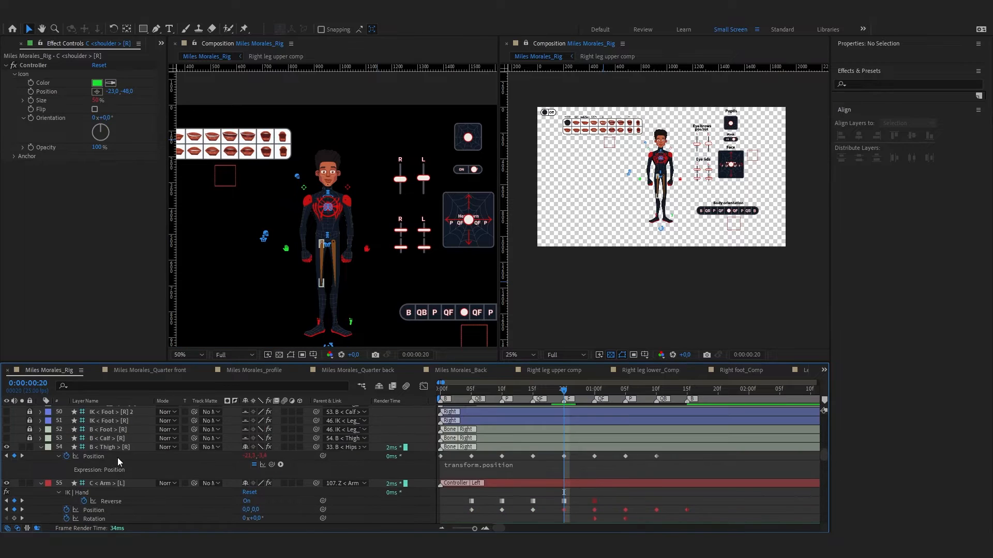
scroll(117, 458, "down", 4)
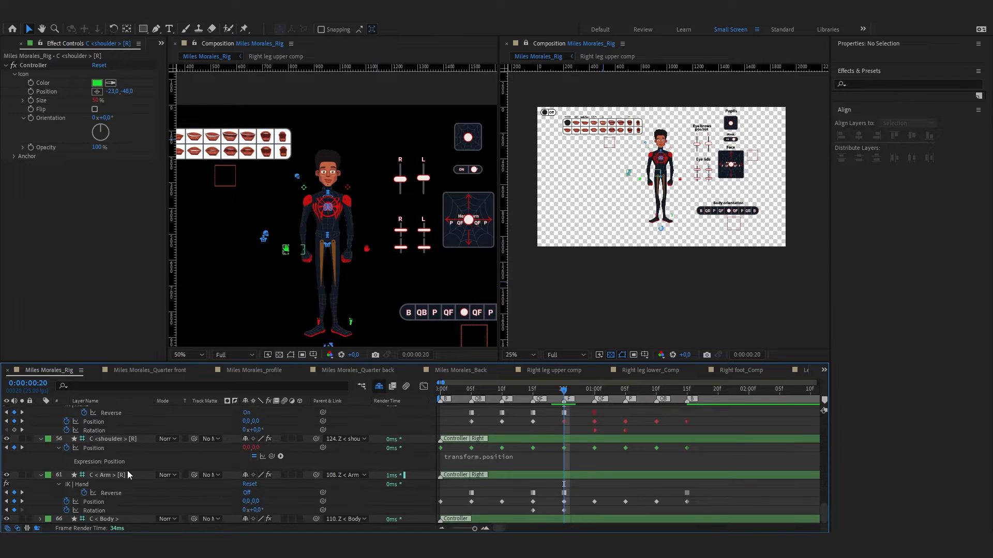
scroll(128, 469, "up", 1)
left_click(129, 464)
scroll(127, 457, "up", 2)
left_click(124, 439)
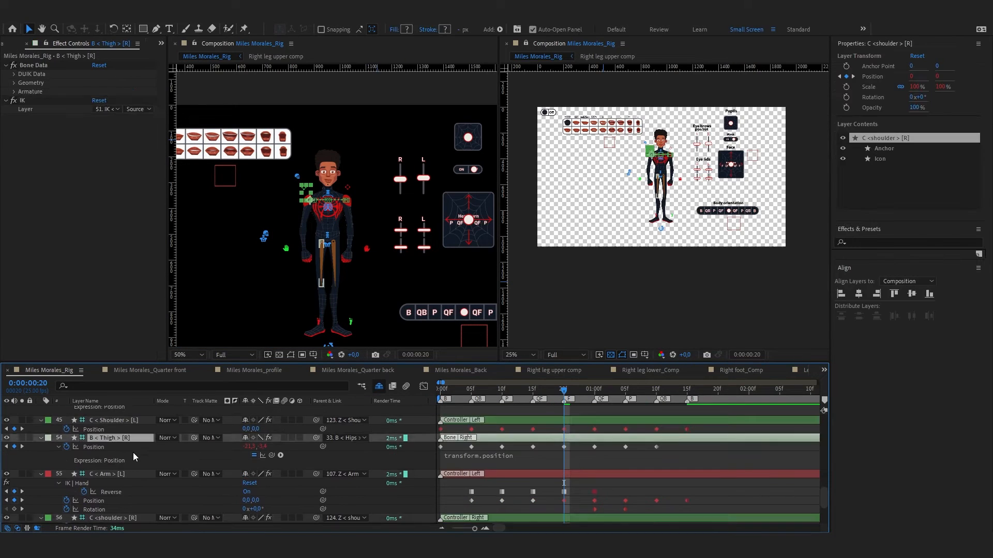
Remove the transform.position expression from the right leg controller, C < Leg > [R], keeping its position keyframes
scroll(132, 452, "down", 1)
scroll(132, 452, "up", 3)
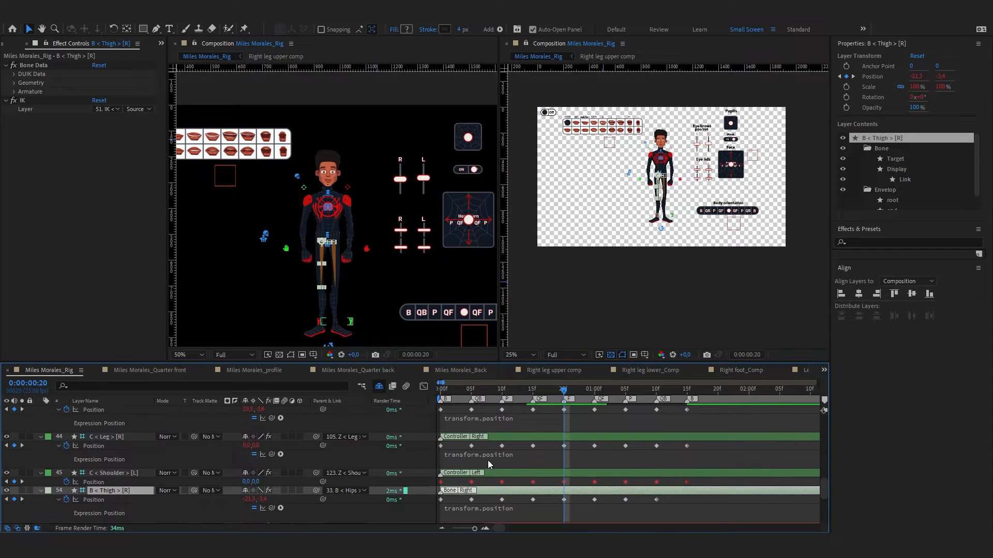
left_click(486, 458)
scroll(196, 449, "up", 2)
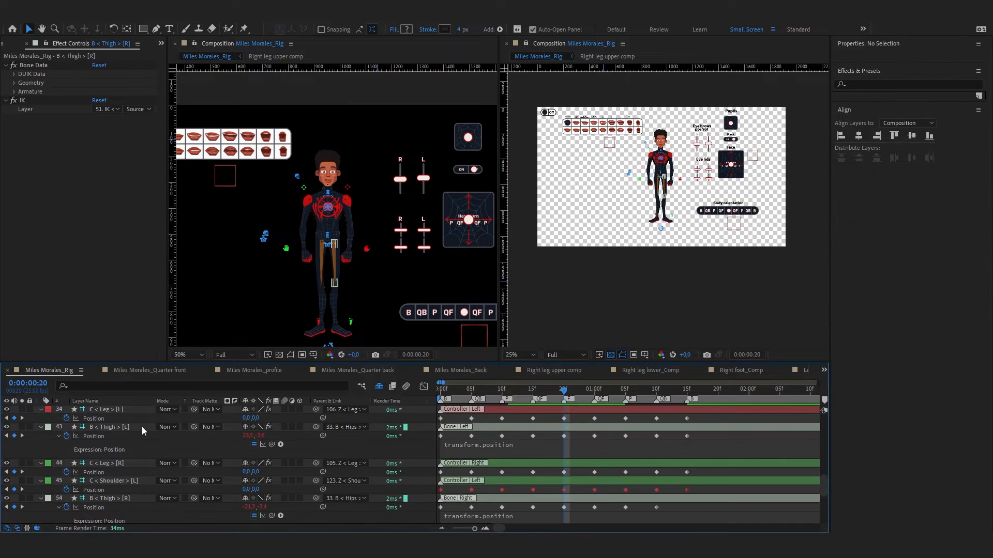
left_click(142, 427)
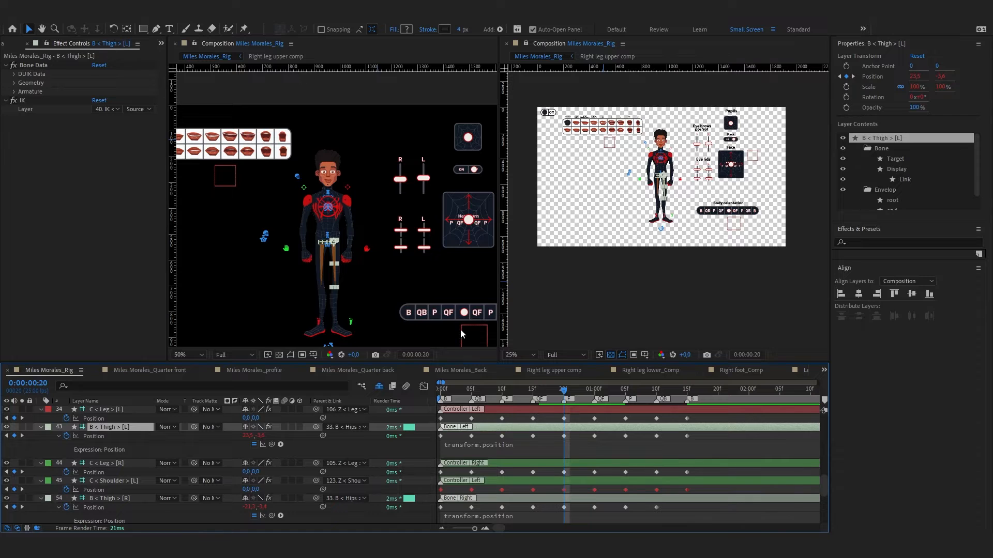
Return to a single composition view and show the position property of the C_BodyOrientation controller
left_click(504, 42)
left_click(639, 313)
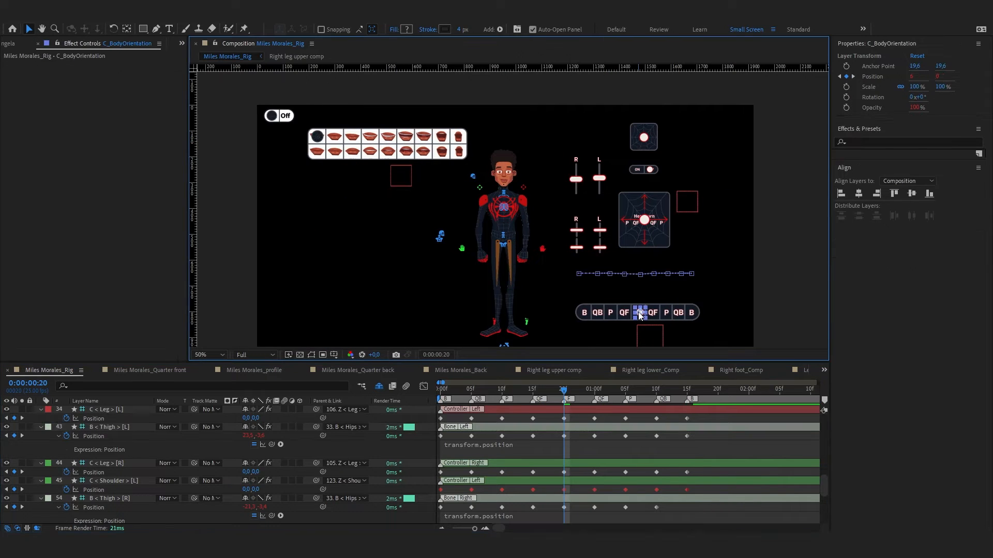
scroll(112, 479, "down", 1)
scroll(111, 480, "up", 6)
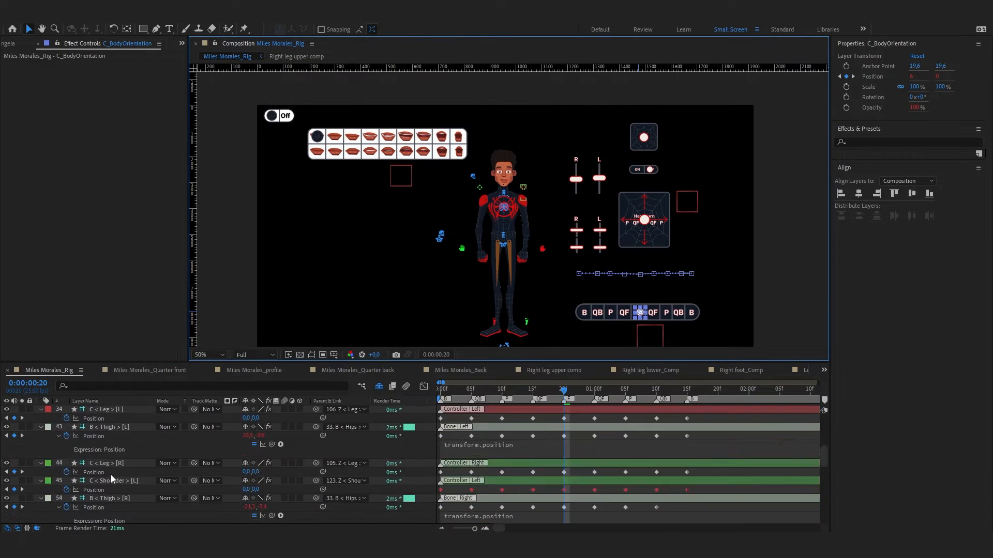
left_click(59, 453)
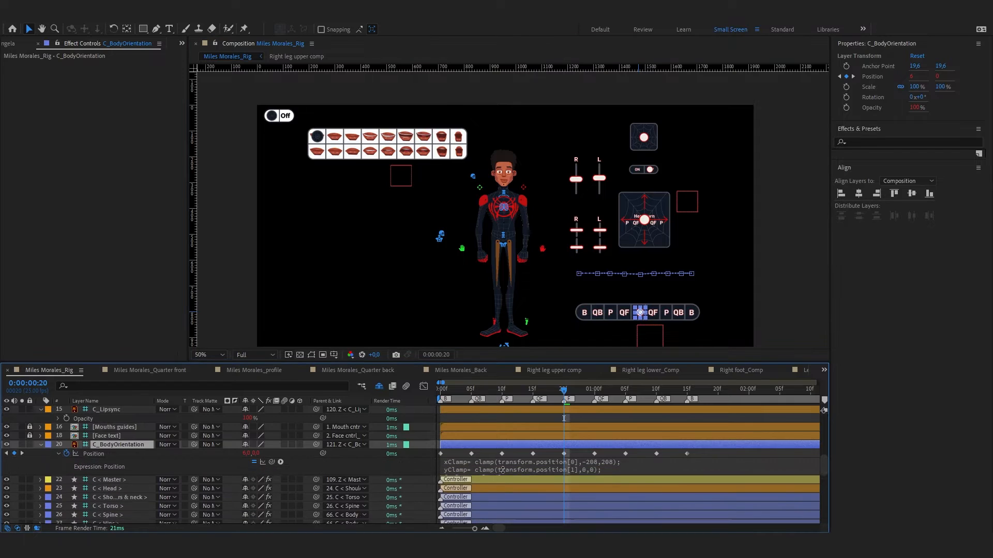
Set up a Duik connector driven by the C_BodyOrientation position on the X axis, with its maximum at 208 px
left_click(9, 43)
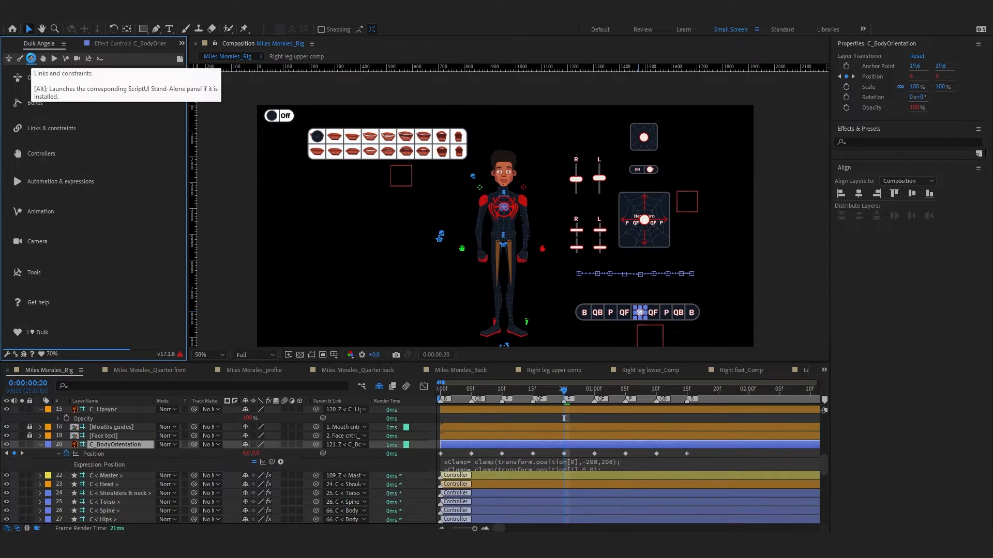
left_click(31, 58)
left_click(7, 160)
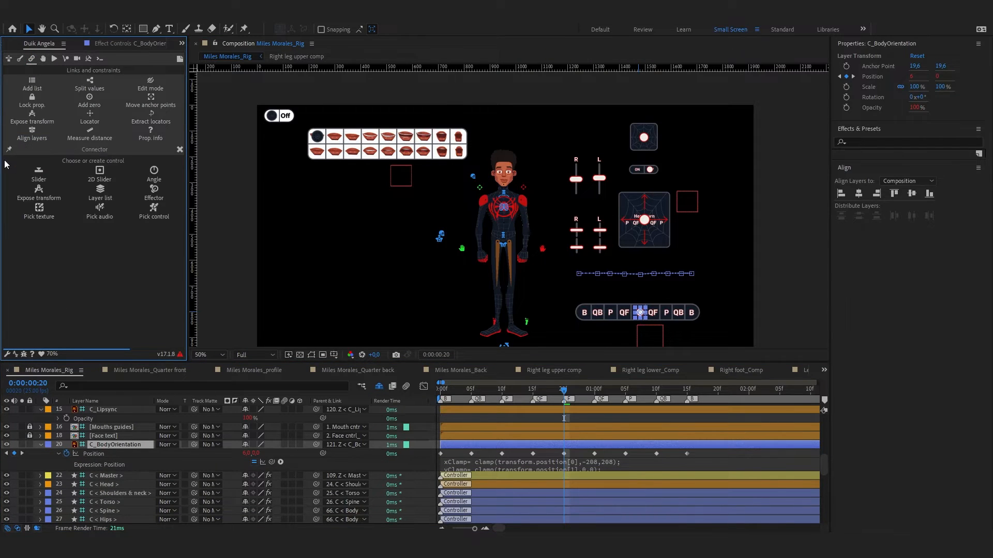
left_click(101, 455)
left_click(154, 211)
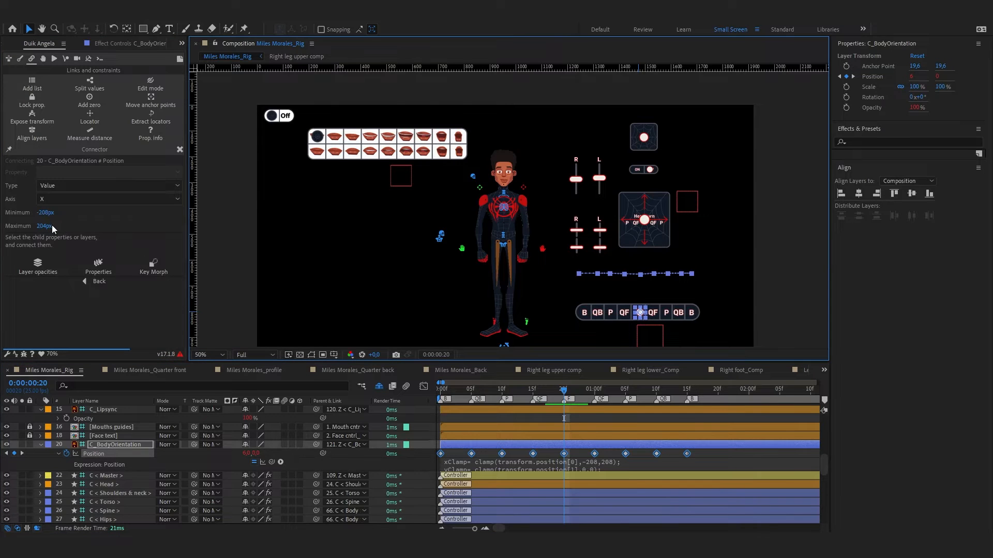
left_click(46, 225)
key("Return")
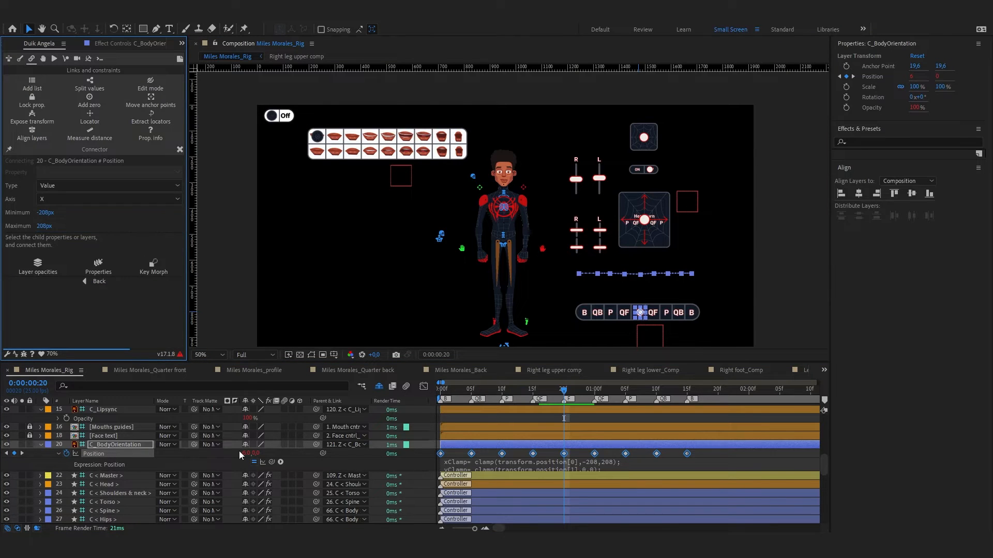
Remove the default position expression from B < Thigh > [L] and connect its position keyframes to the body orientation control
scroll(290, 458, "down", 5)
left_click_drag(698, 457, 641, 462)
left_click_drag(697, 474, 421, 476)
left_click(476, 487)
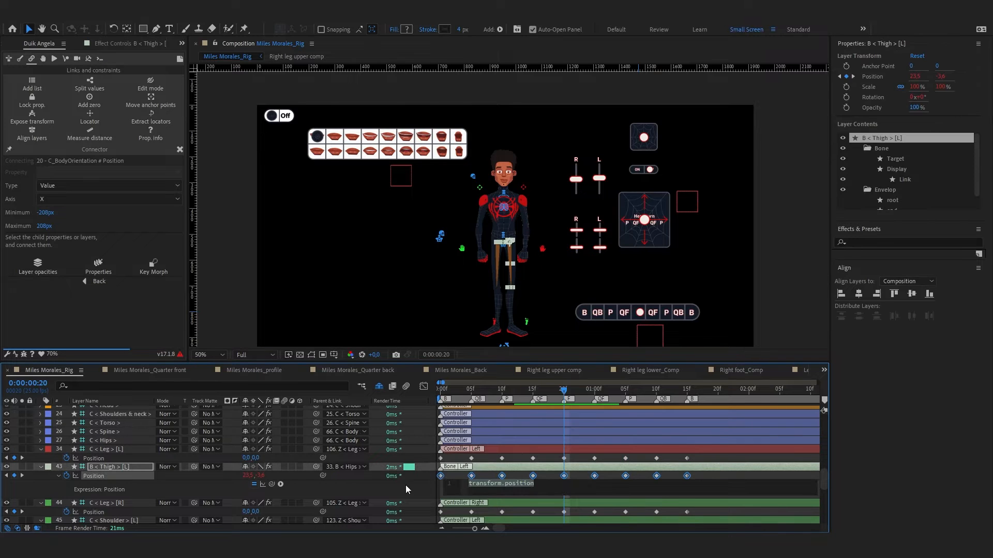
left_click(406, 487)
left_click(469, 487)
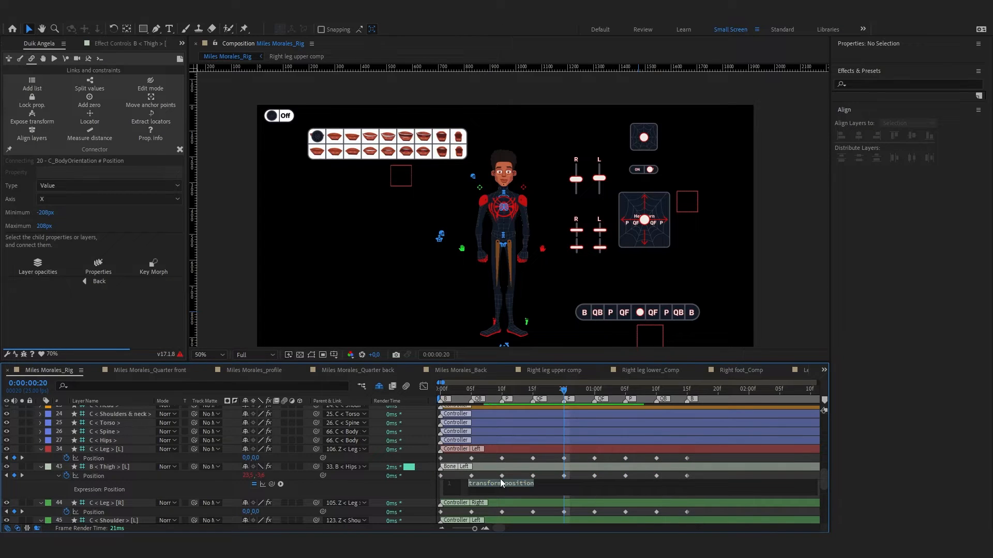
left_click(434, 484)
left_click_drag(706, 478, 438, 480)
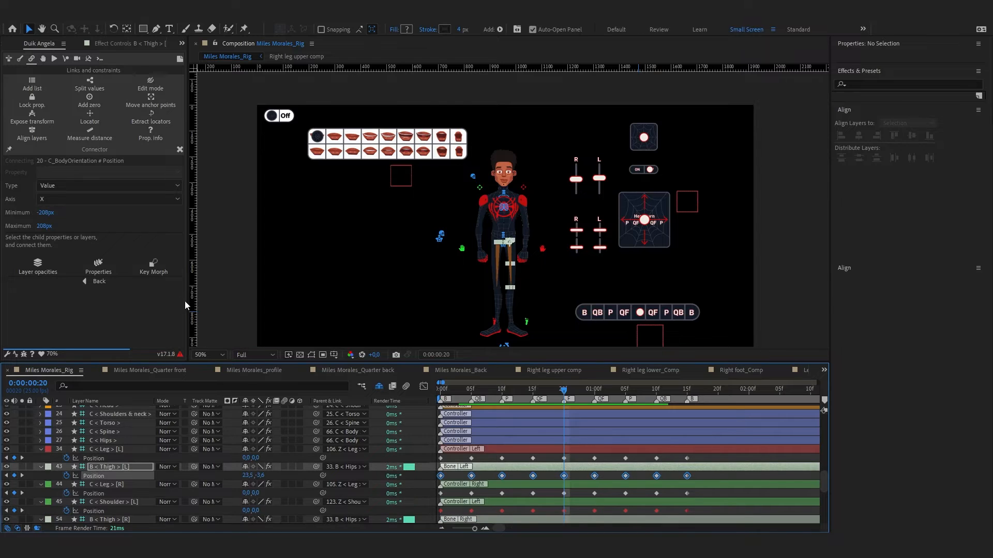
left_click(98, 264)
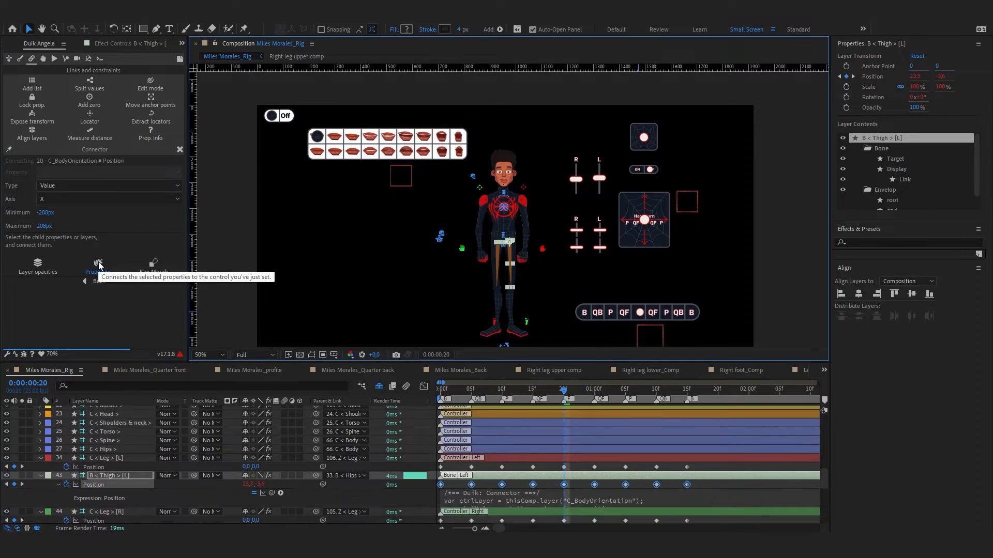
Copy the Duik connector expression from the left thigh bone's position into the right thigh bone's position expression
left_click(519, 507)
left_click(356, 501)
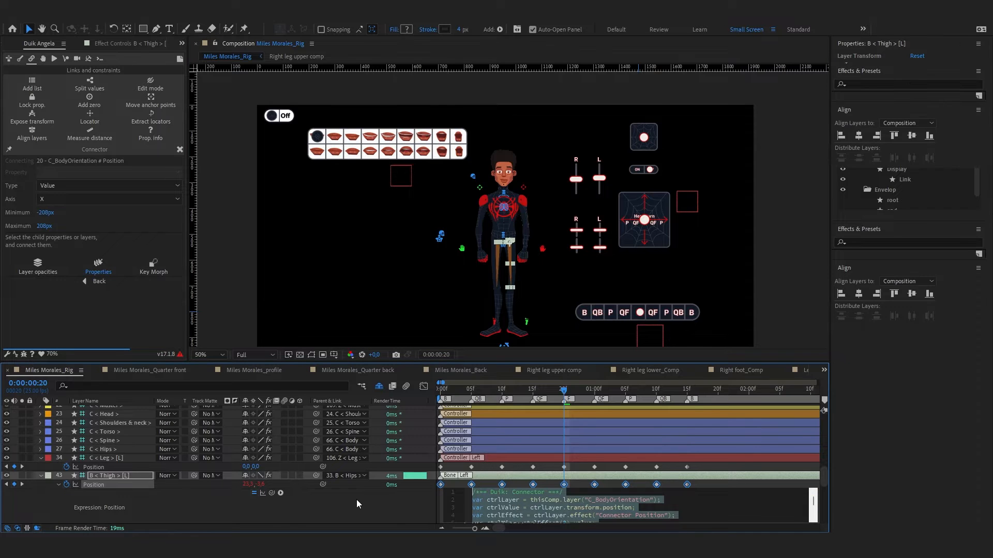
scroll(155, 479, "down", 3)
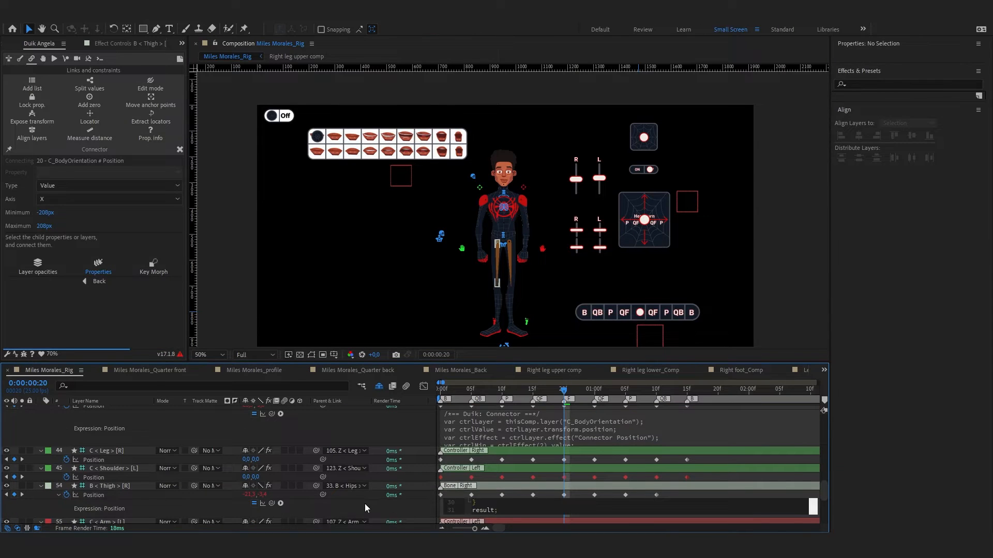
Paste the connector expression into the position of both shoulder controllers, C < Shoulder > [L] and C < shoulder > [R]
left_click(69, 479)
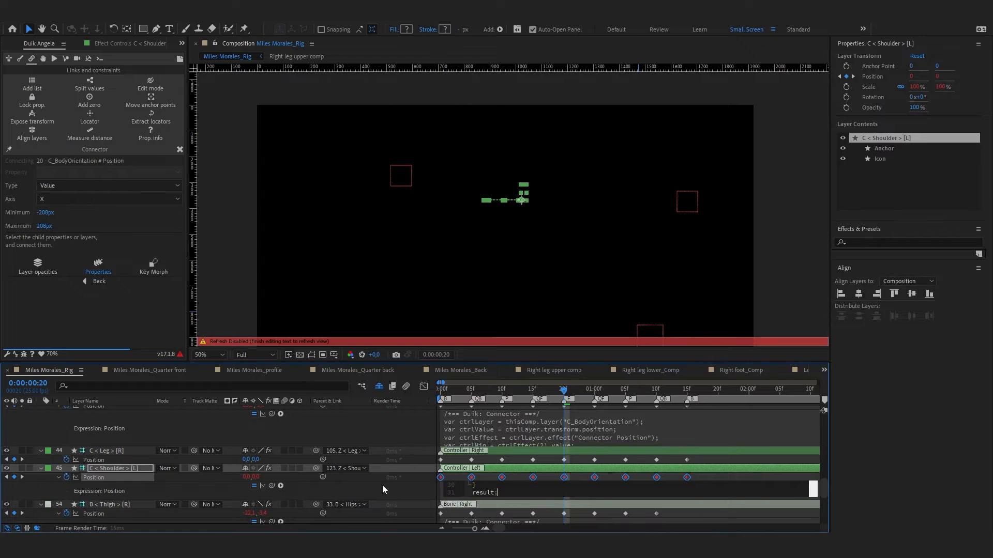
scroll(128, 466, "down", 2)
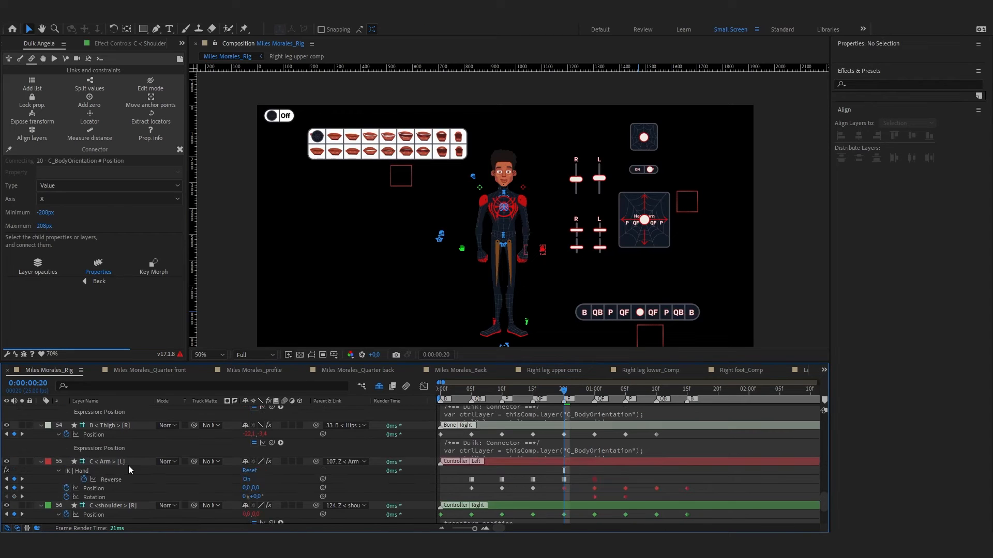
left_click(495, 502)
key("ctrl+v")
left_click(405, 467)
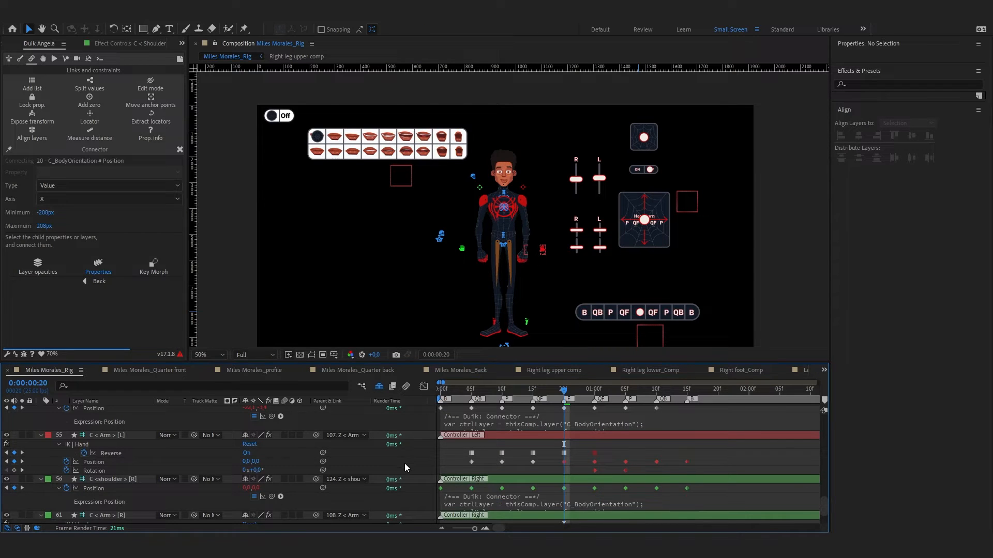
Remove all position keyframes from the C_BodyOrientation controller, keeping its clamp expression
scroll(405, 468, "down", 2)
scroll(138, 472, "up", 5)
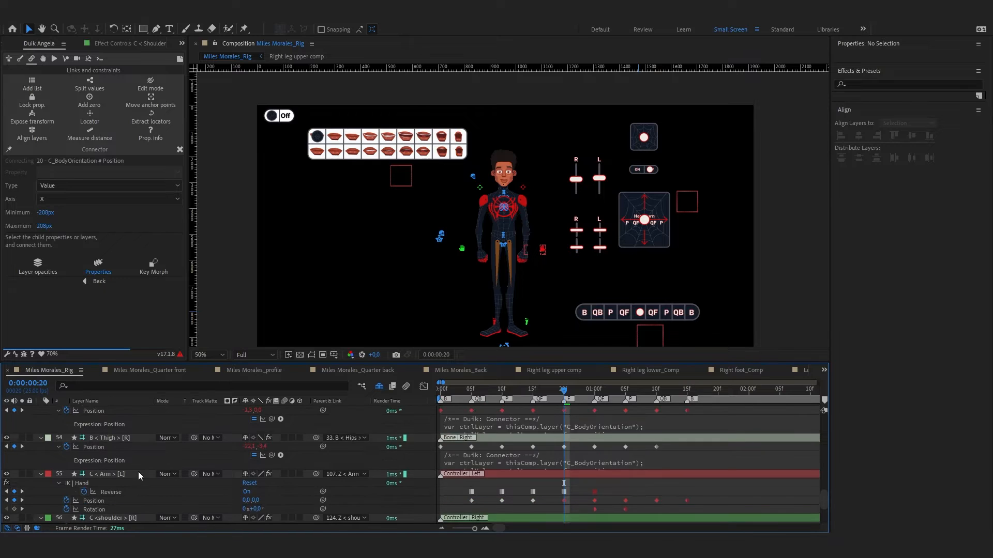
left_click(138, 472)
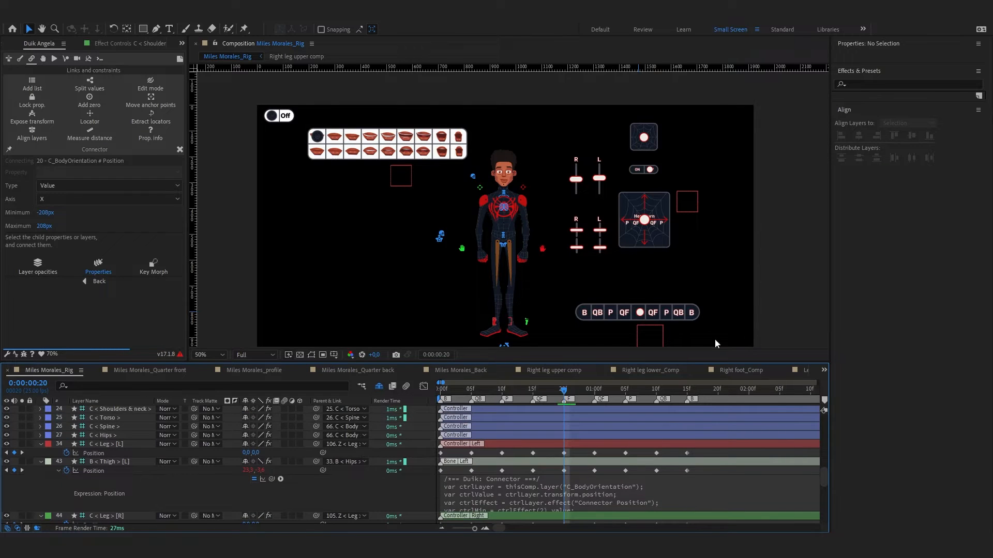
left_click(641, 312)
left_click(73, 449)
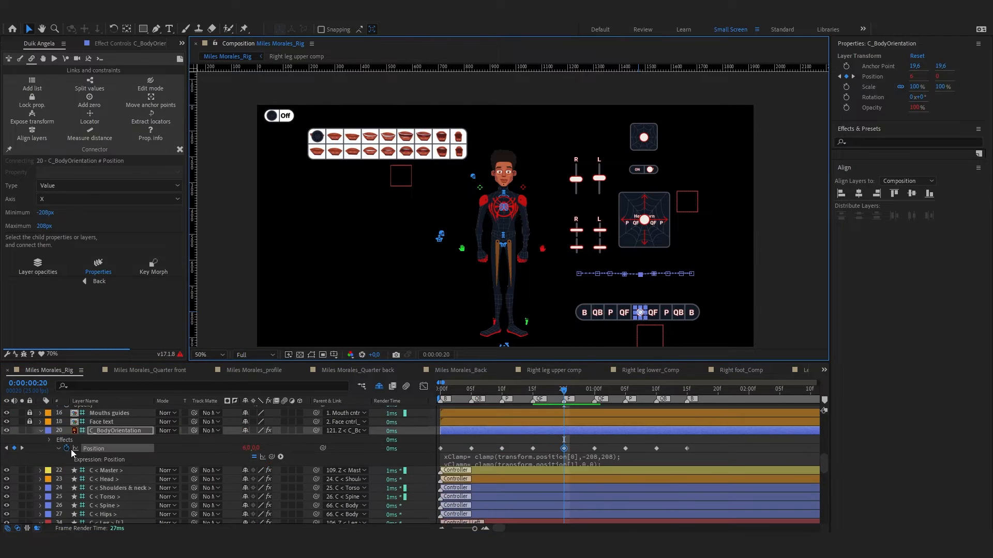
left_click(67, 448)
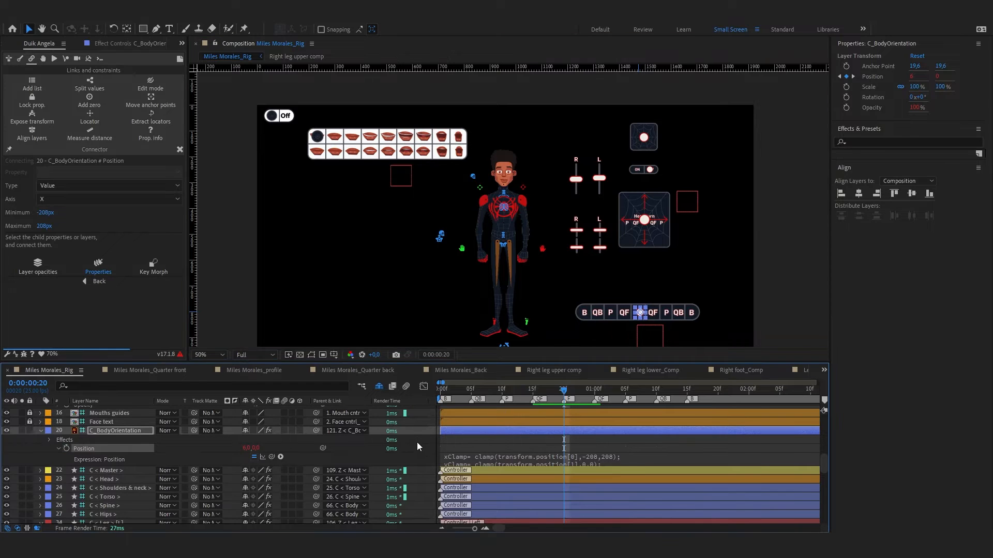
left_click(416, 446)
Select the body orientation controller and save the project
left_click(640, 313)
scroll(179, 495, "down", 1)
scroll(210, 465, "down", 2)
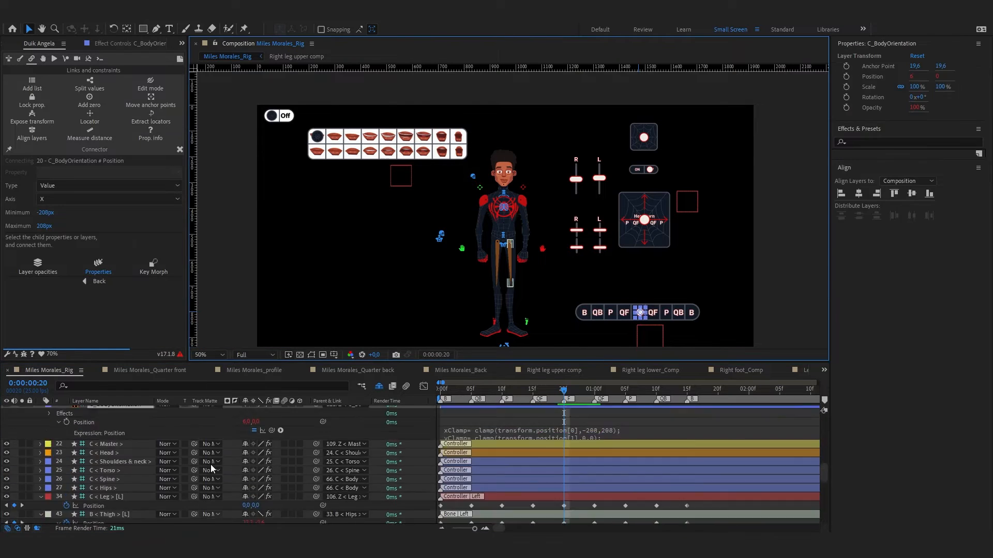
scroll(210, 464, "up", 6)
left_click(364, 474)
key("ctrl+s")
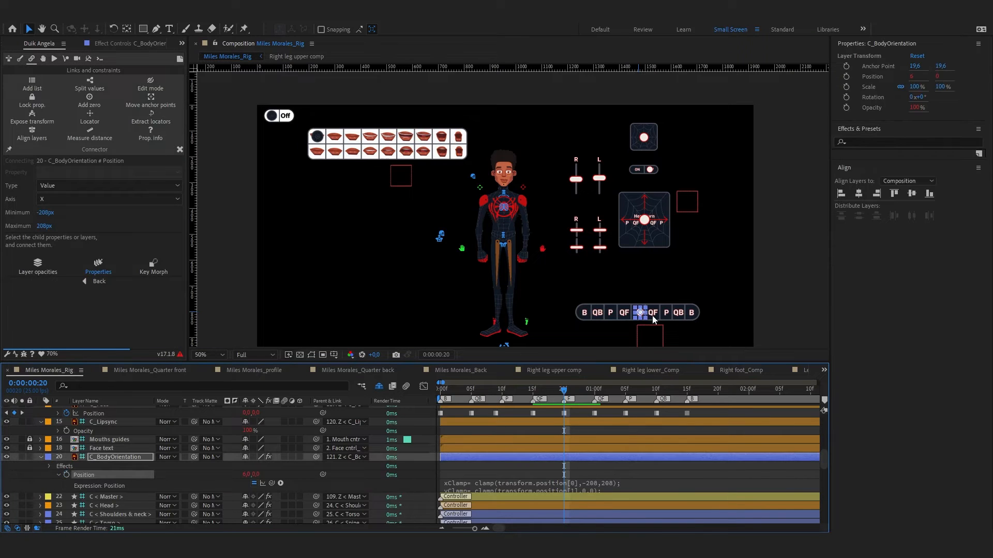
Move the body orientation control to the first P (profile) slot to test the connected bones, ending at X position -106
left_click_drag(640, 312, 613, 314)
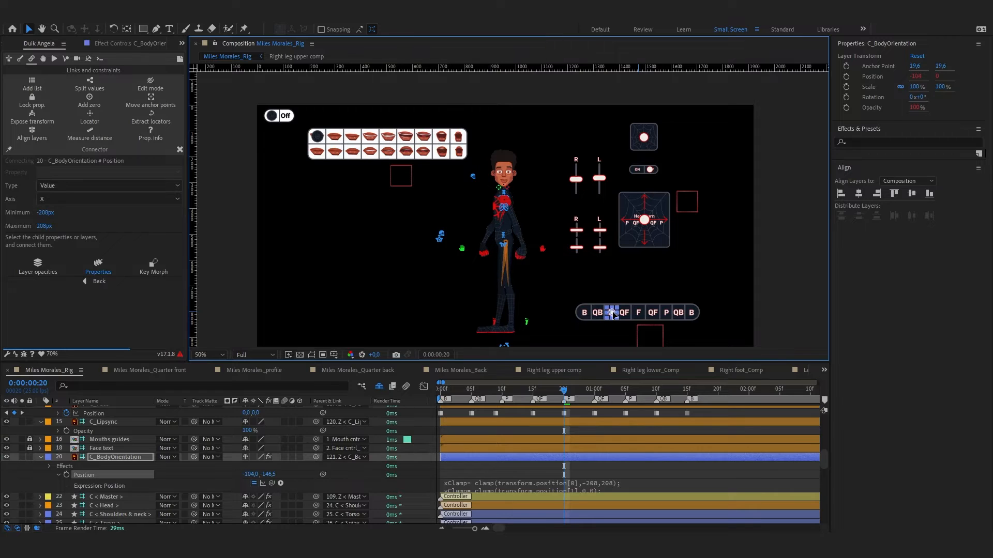
scroll(662, 305, "up", 2)
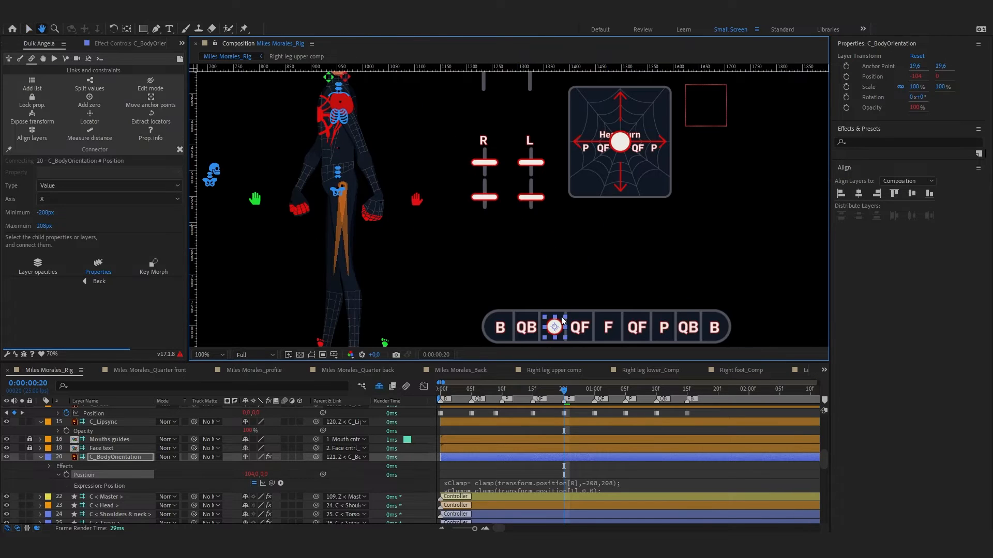
left_click_drag(561, 329, 560, 329)
scroll(185, 478, "up", 3)
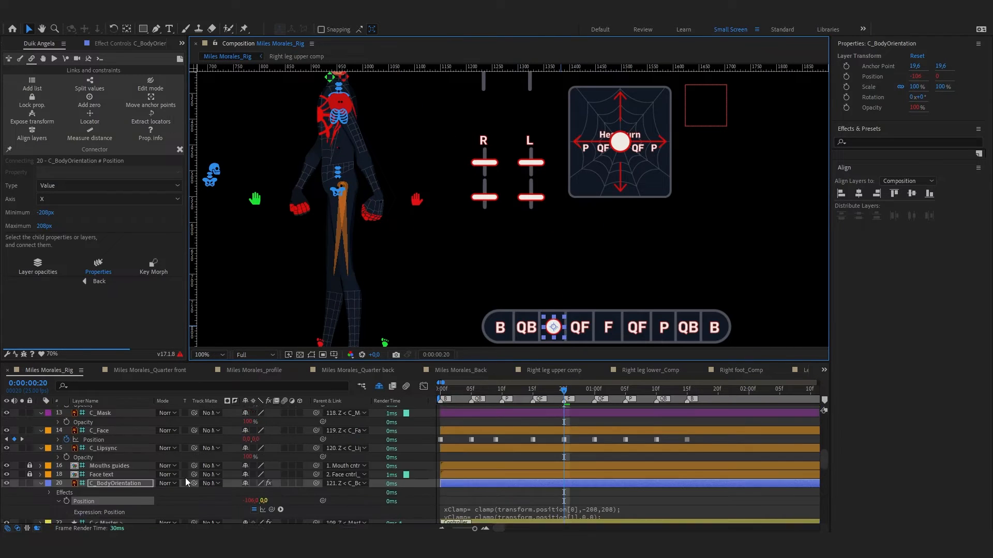
Compare the position of B < Thigh > [L] in the profile orientation with its keyframe at frame 10
scroll(147, 469, "down", 5)
left_click(124, 488)
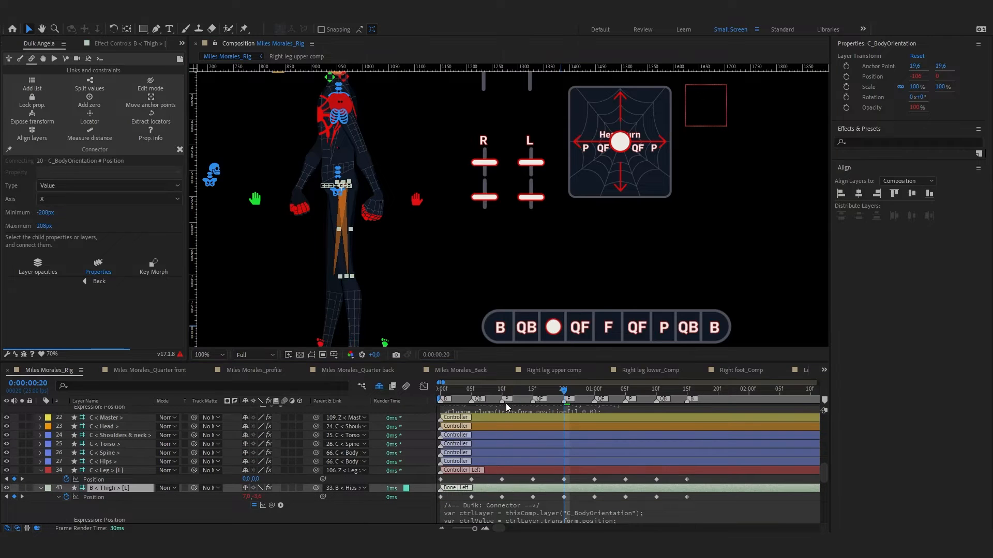
left_click(503, 390)
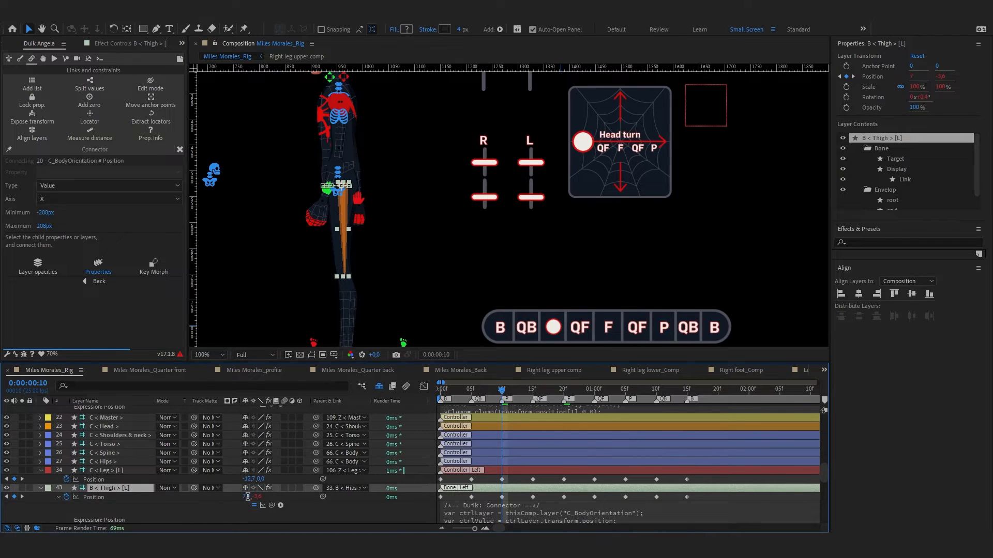
left_click(337, 479)
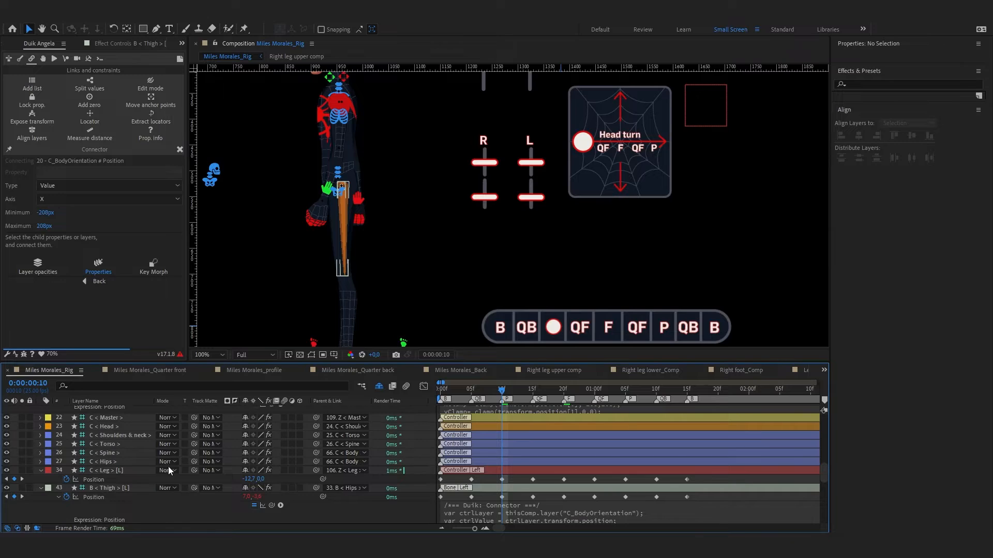
Move the body orientation control through the QF slot to the F (front) slot, ending at X position 4
scroll(371, 244, "down", 1)
left_click_drag(534, 272, 554, 269)
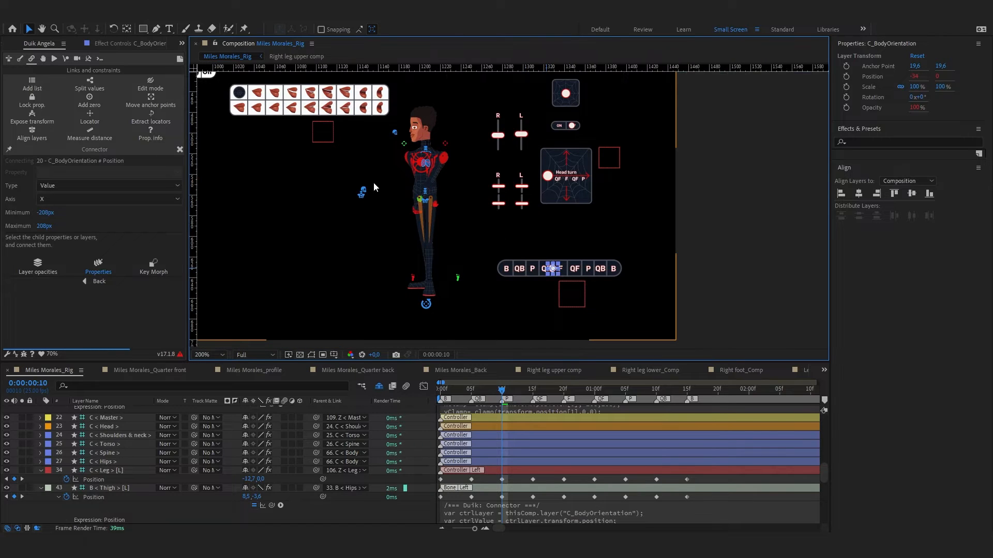
scroll(375, 186, "up", 2)
left_click_drag(294, 263, 526, 216)
key("comma")
key("comma")
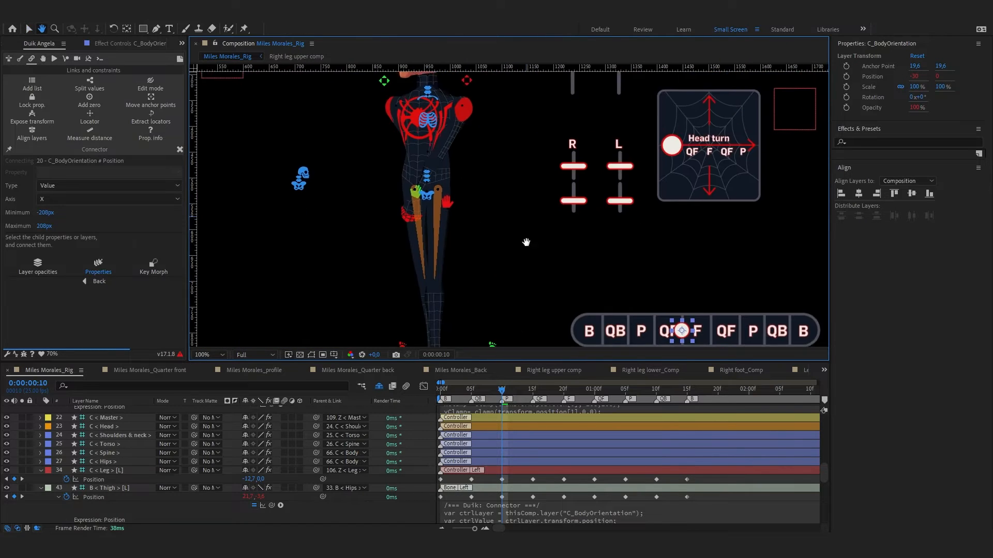
key("v")
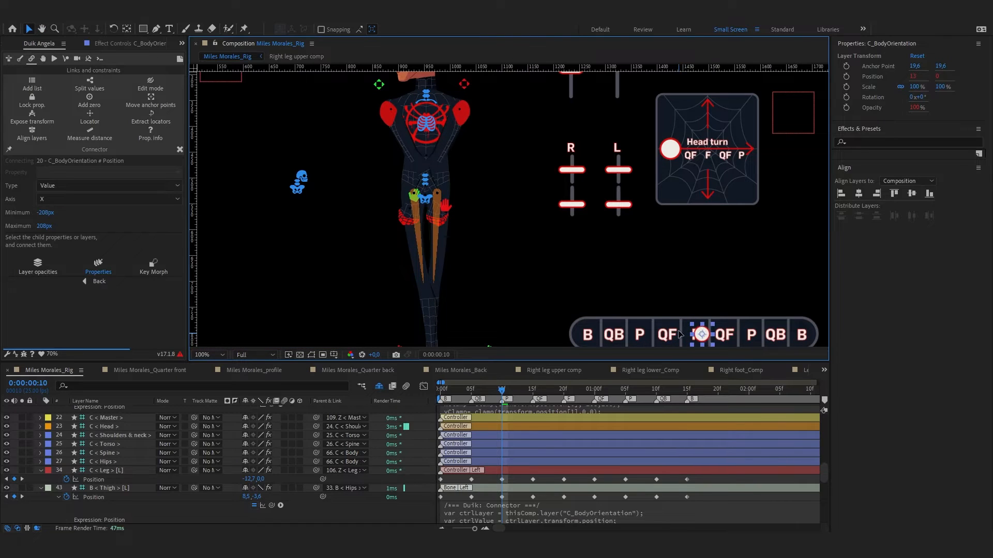
left_click_drag(679, 332, 697, 333)
Go to frame 20 and collapse the B < Thigh > [L] layer, hiding, locking and shying it
left_click(563, 397)
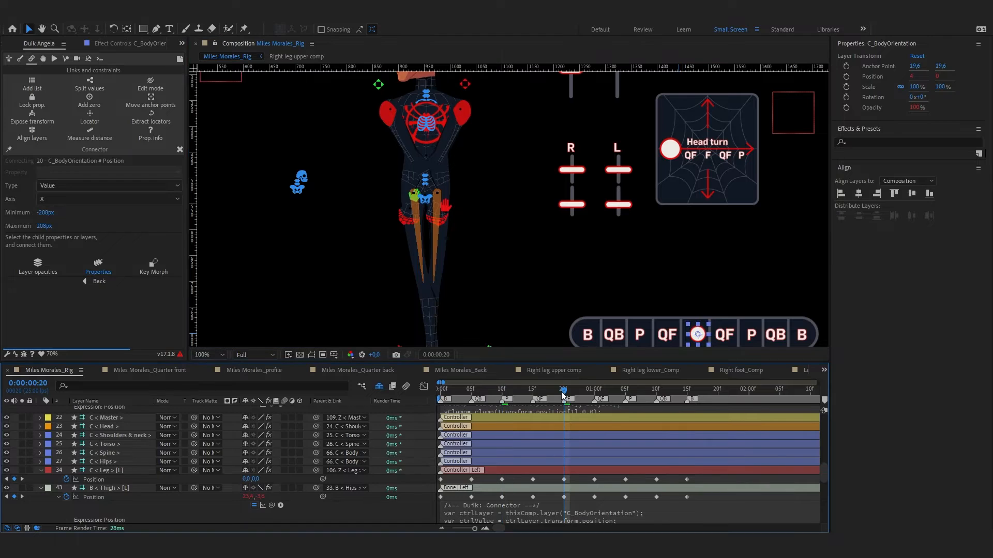
scroll(113, 480, "down", 2)
scroll(114, 479, "down", 2)
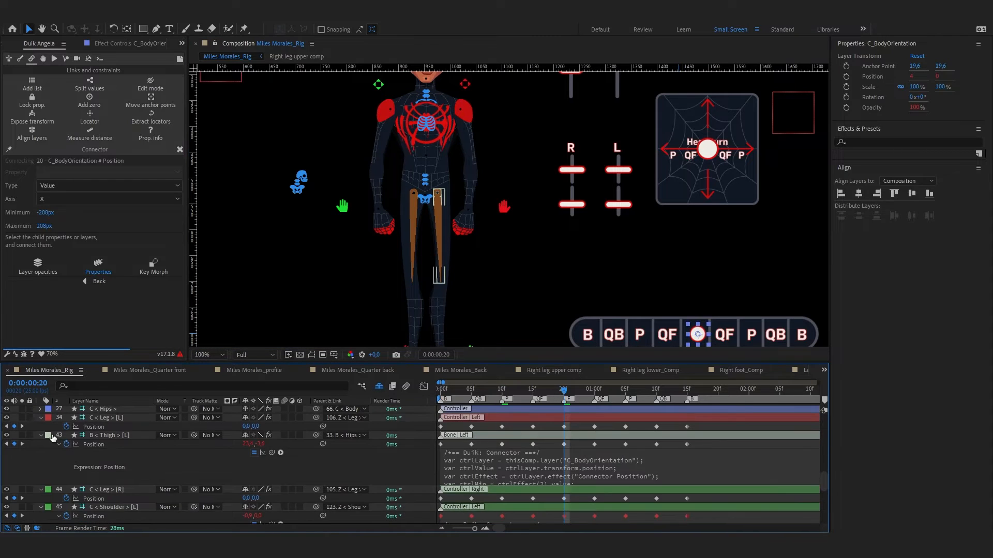
left_click(41, 435)
left_click(215, 434)
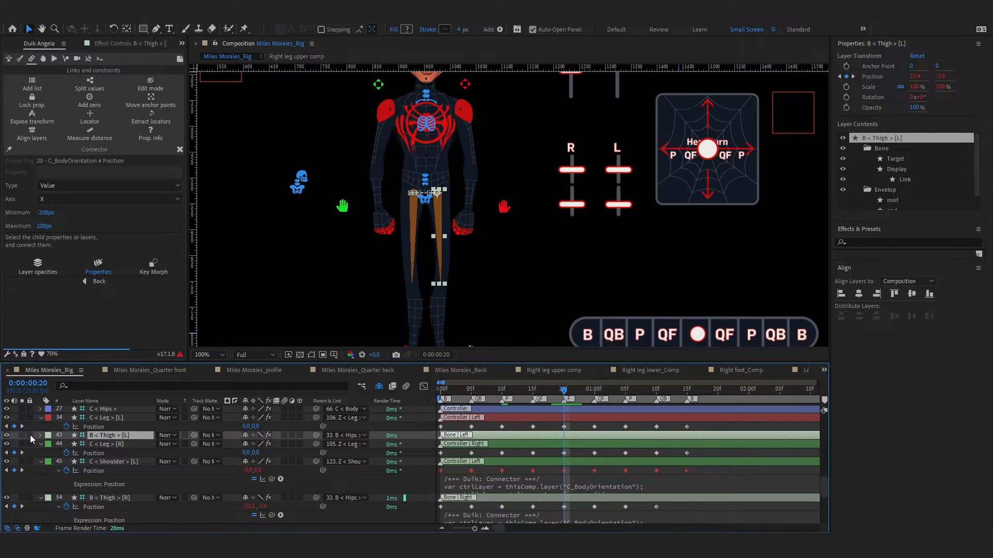
key("Delete")
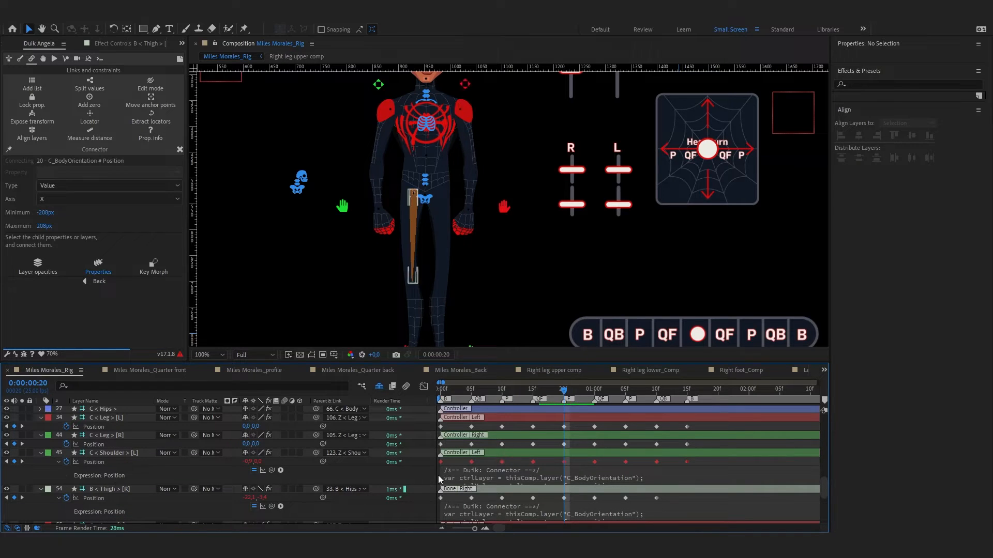
Cut the Duik connector expression from the Position property of C < Shoulder > [L]
left_click(502, 479)
key("ctrl+a")
key("Delete")
left_click(157, 473)
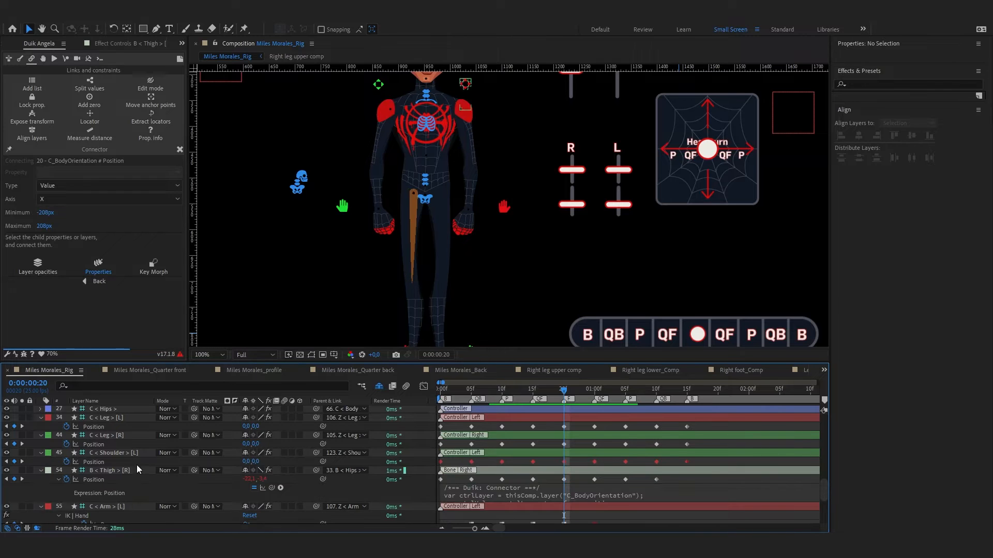
Try to separate the position dimensions of B < Thigh > [R] with the connector expression only on X Position, and undo it
right_click(124, 479)
left_click(155, 350)
left_click(233, 488)
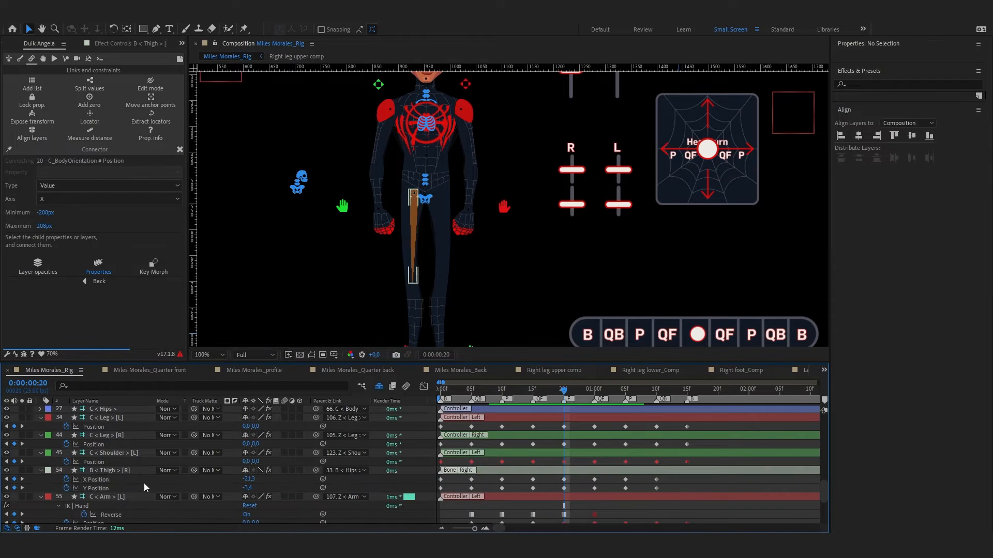
left_click(66, 488)
left_click(67, 479, "alt")
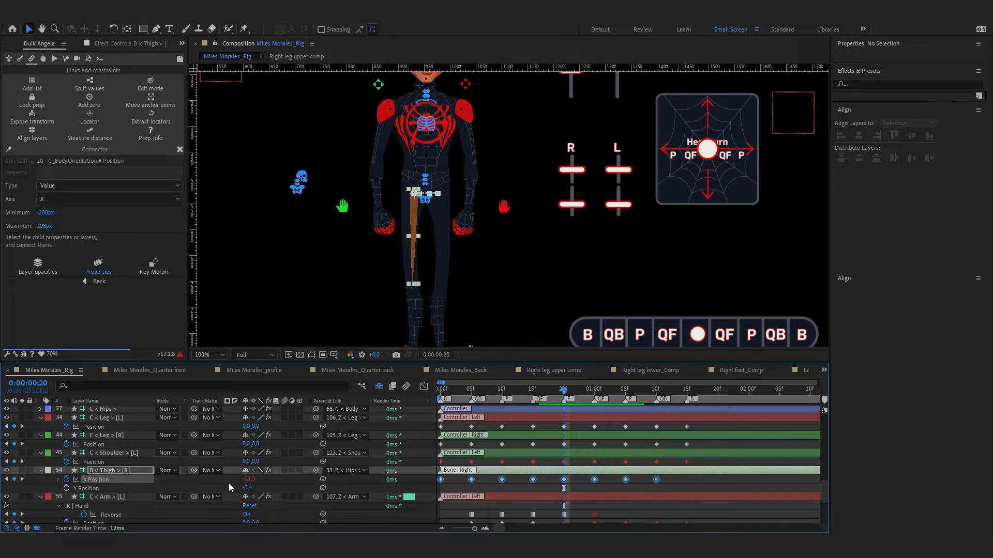
key("ctrl+v")
left_click(324, 487)
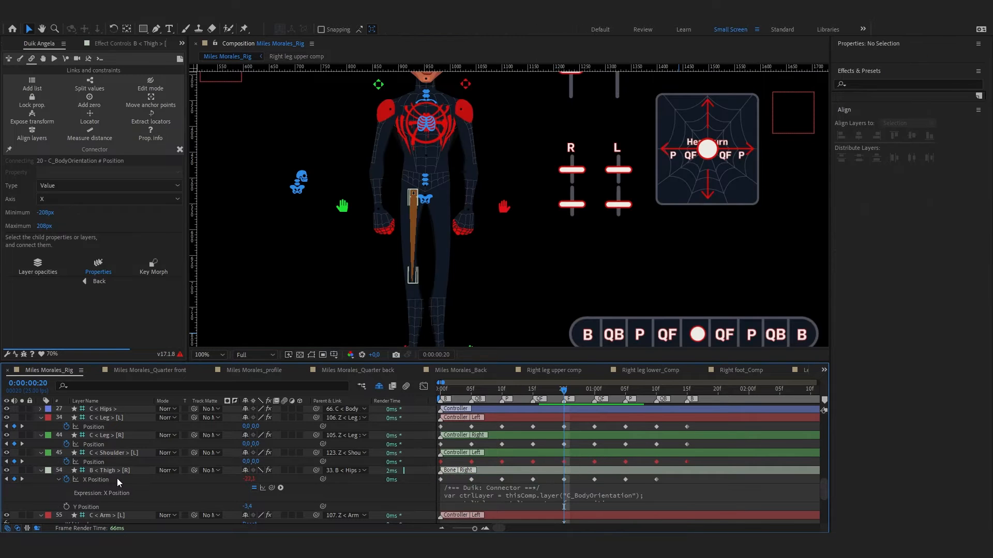
key("ctrl+z")
key("ctrl+z")
key("ctrl+z")
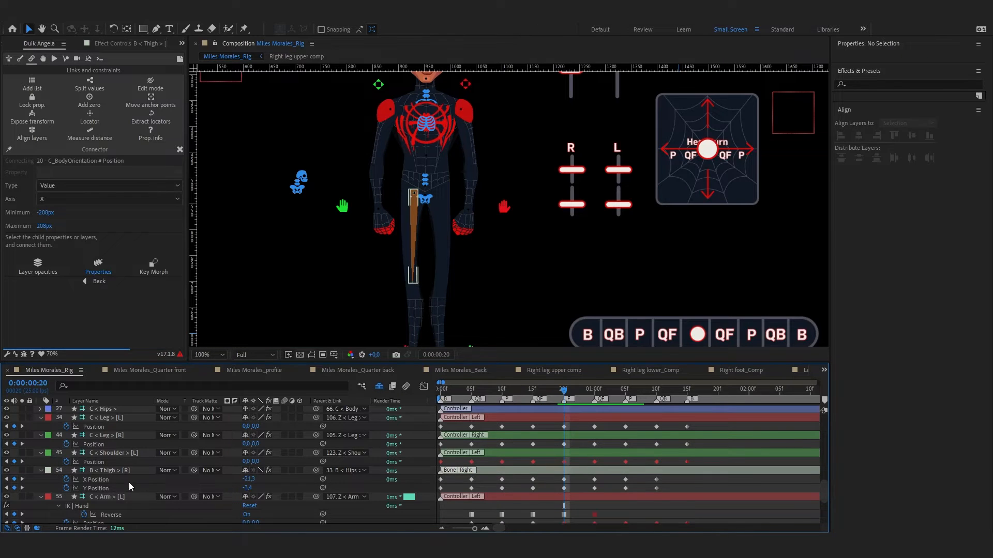
Hide and lock the B < Thigh > [R] layer
key("Delete")
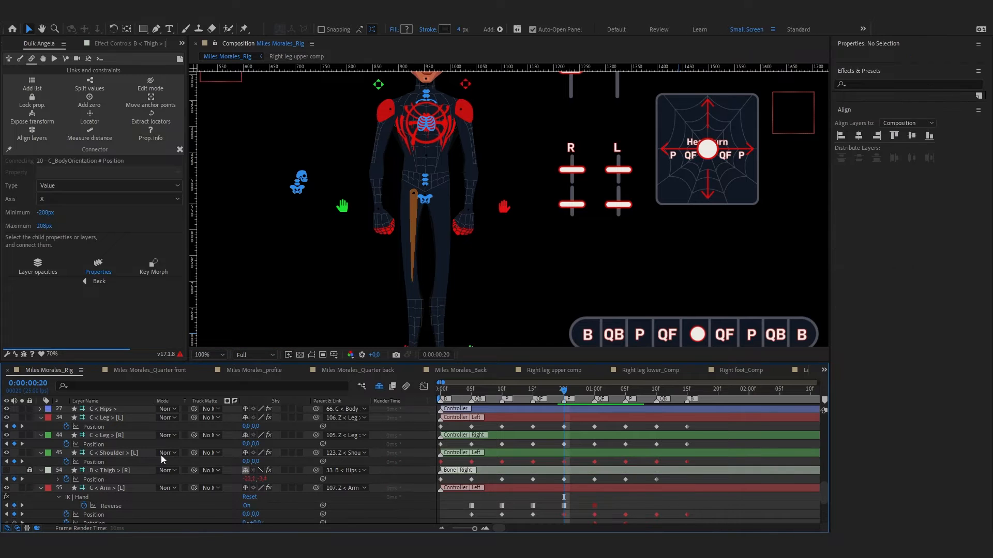
Separate the position dimensions of C < Shoulder > [L], remove the Y Position keyframes and paste the connector expression onto X Position
right_click(91, 462)
left_click(134, 333)
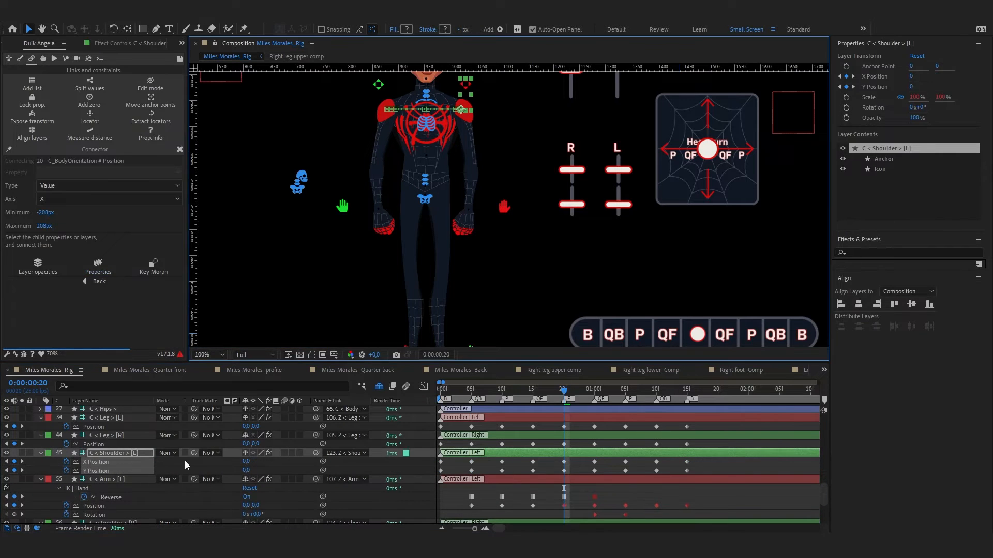
left_click(67, 471)
left_click(66, 462, "alt")
key("ctrl+v")
left_click(286, 473)
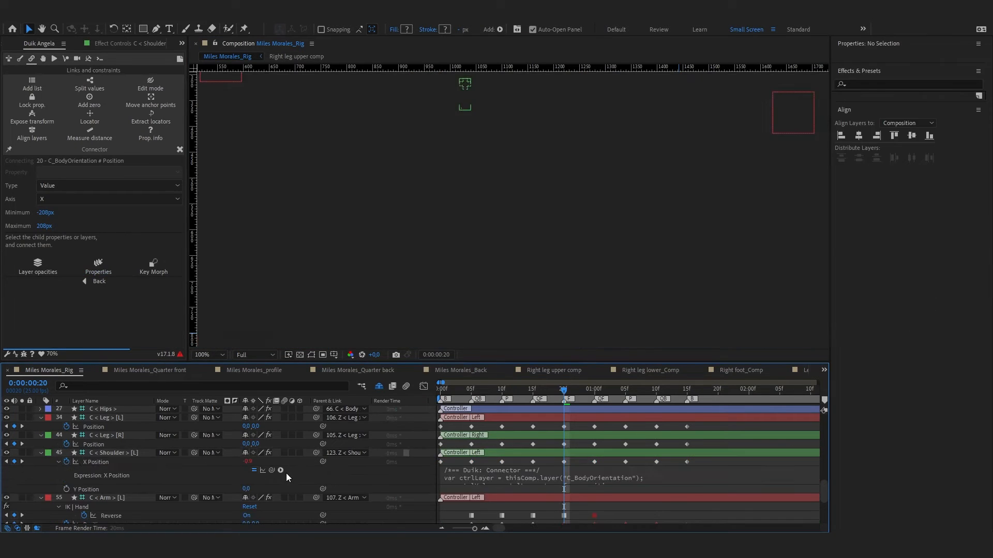
Remove all position keyframes from the C < Leg > [L] and C < Leg > [R] controllers
left_click(92, 419)
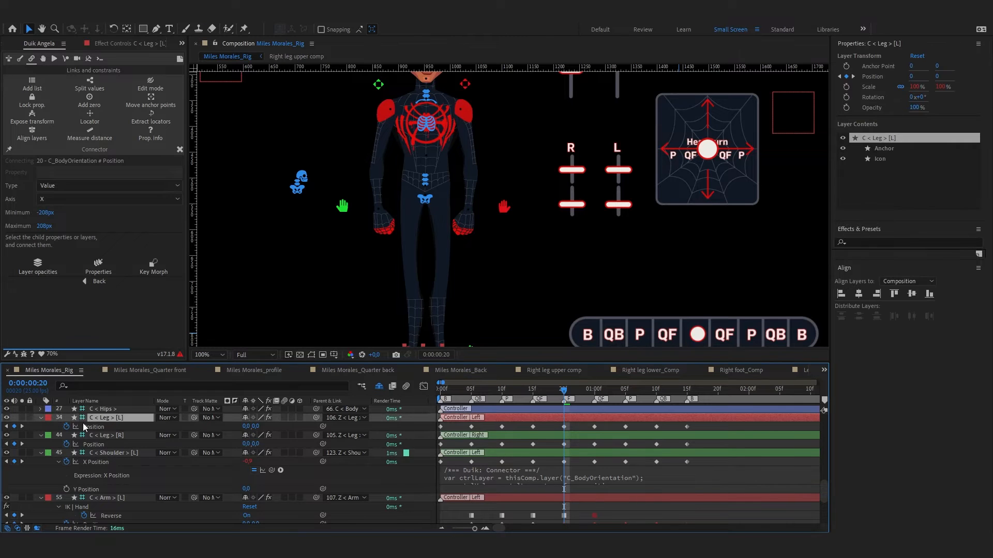
left_click(67, 427)
left_click(67, 445)
Remove the IK Reverse, Position and Rotation keyframes from the C < Arm > [L] controller
scroll(119, 460, "down", 2)
left_click(120, 459)
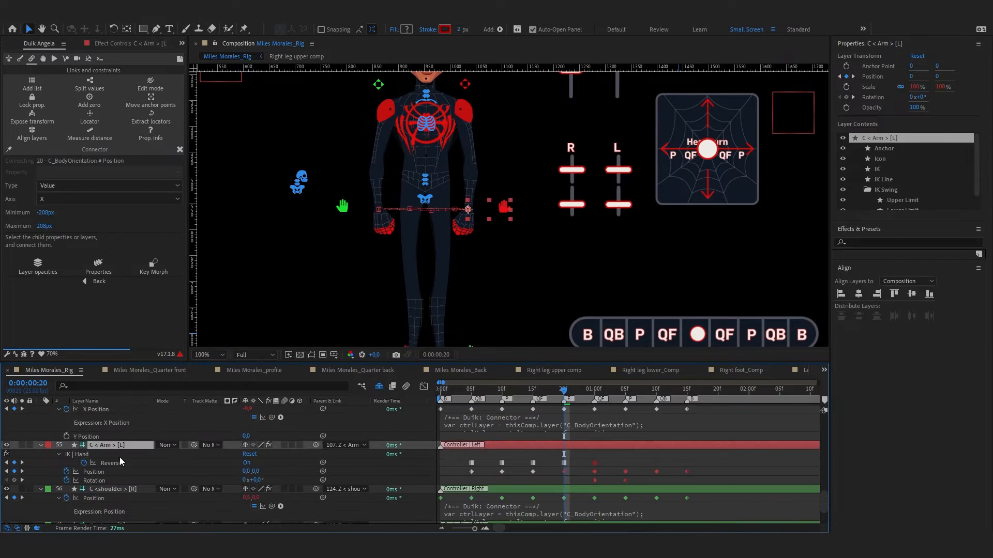
left_click(84, 463)
left_click(66, 472)
left_click(68, 480)
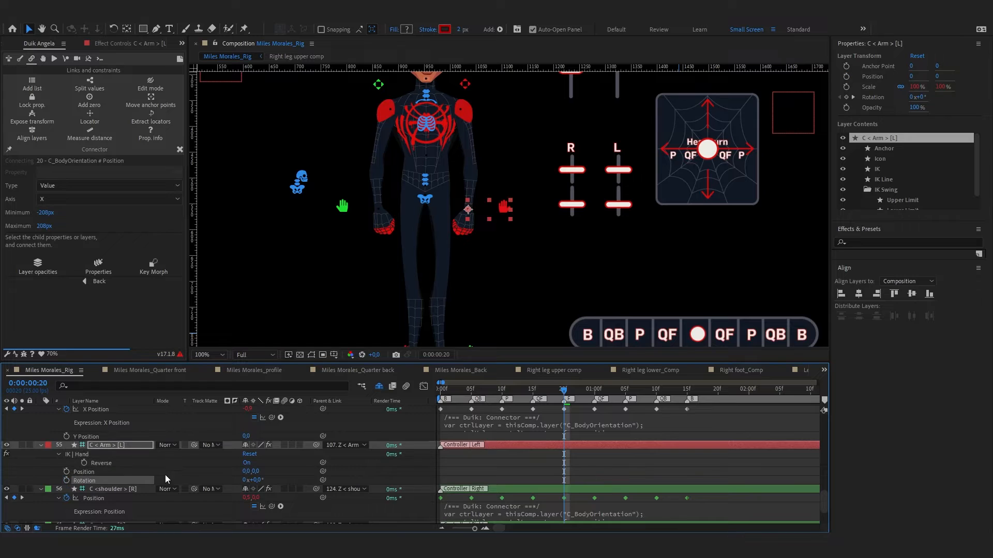
Separate the position dimensions of C <shoulder > [R], remove the Y Position keyframes and paste the connector expression onto X Position
scroll(141, 482, "down", 1)
right_click(92, 471)
left_click(135, 341)
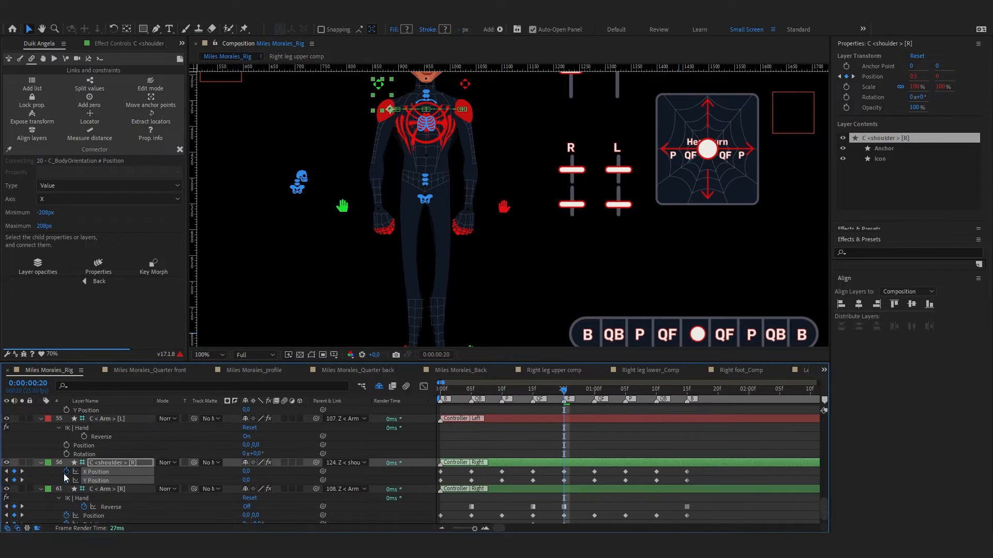
left_click(54, 481)
left_click(67, 481)
left_click(66, 471, "alt")
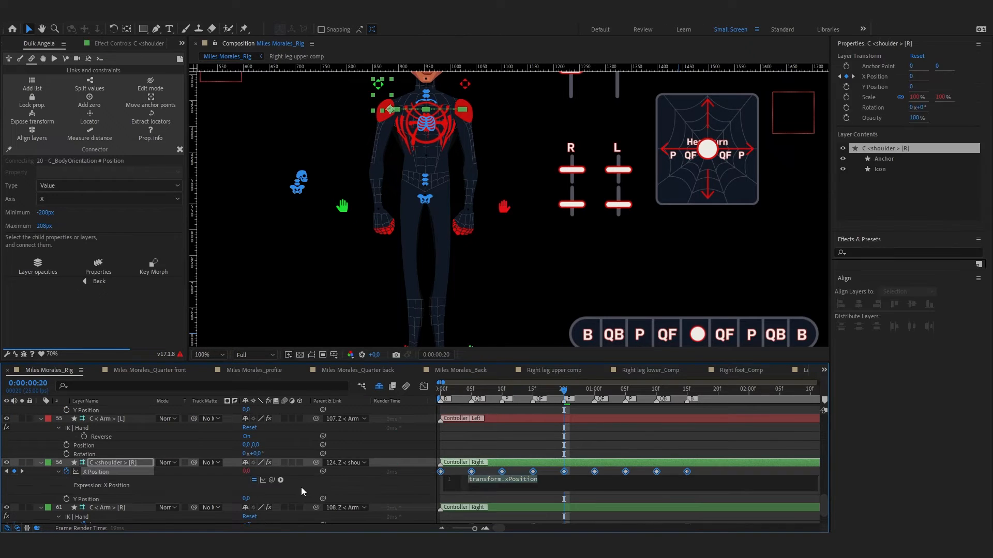
key("ctrl+v")
left_click(88, 487)
Remove the IK Reverse, Position and Rotation keyframes from the C < Arm > [R] controller
scroll(120, 482, "down", 2)
left_click(119, 477)
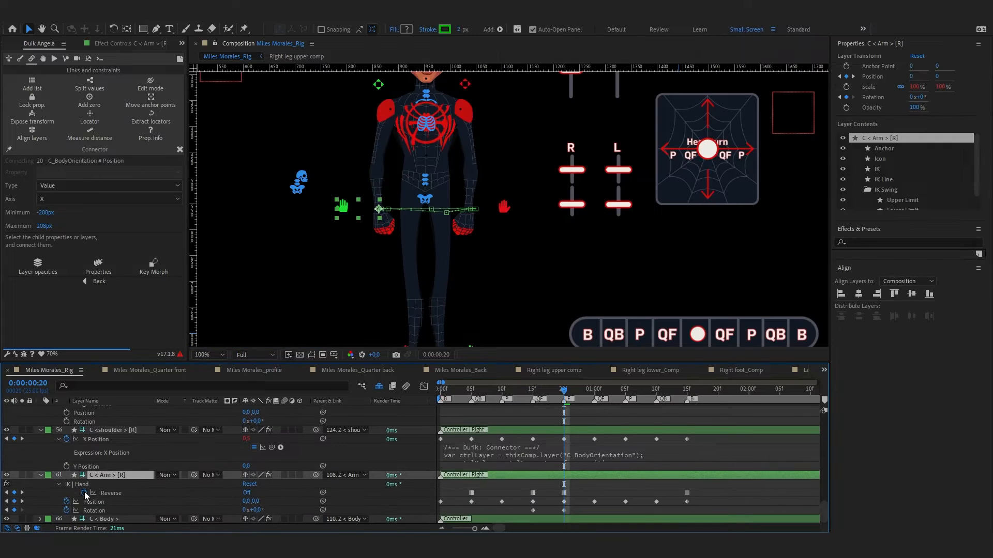
left_click(84, 493)
left_click(67, 502)
left_click(66, 511)
Select the C <shoulder > [R] controller and save the project
scroll(204, 506, "up", 2)
left_click(126, 483)
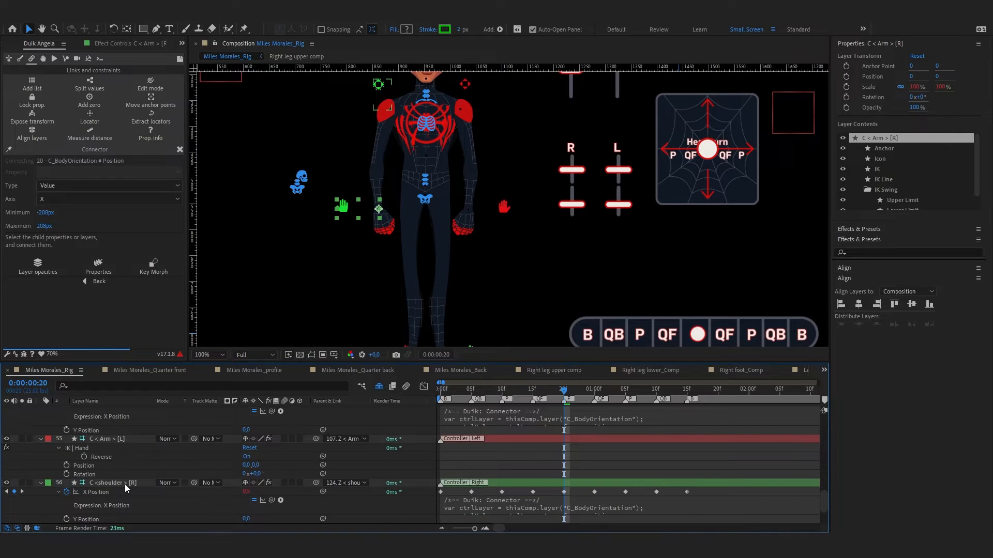
scroll(165, 479, "up", 1)
scroll(121, 452, "up", 3)
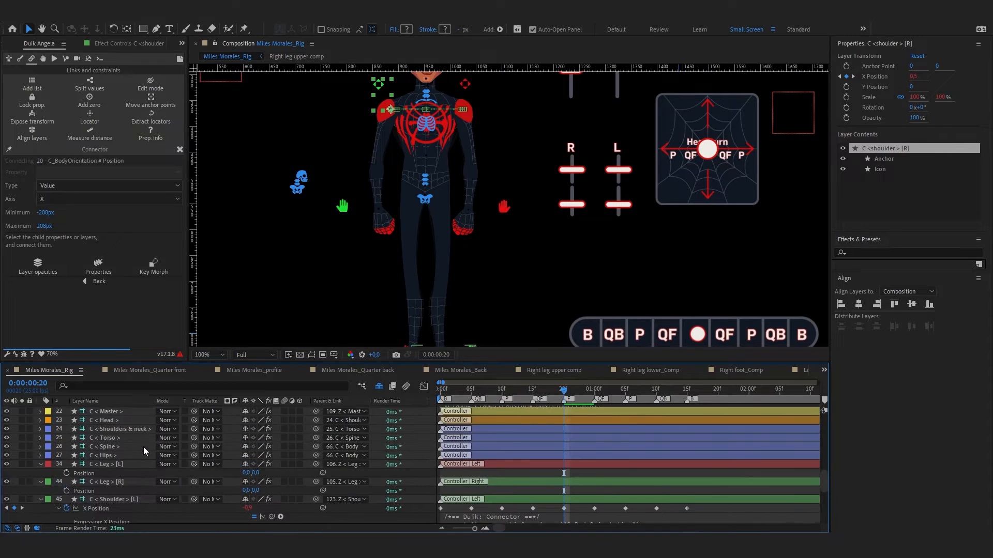
key("ctrl+s")
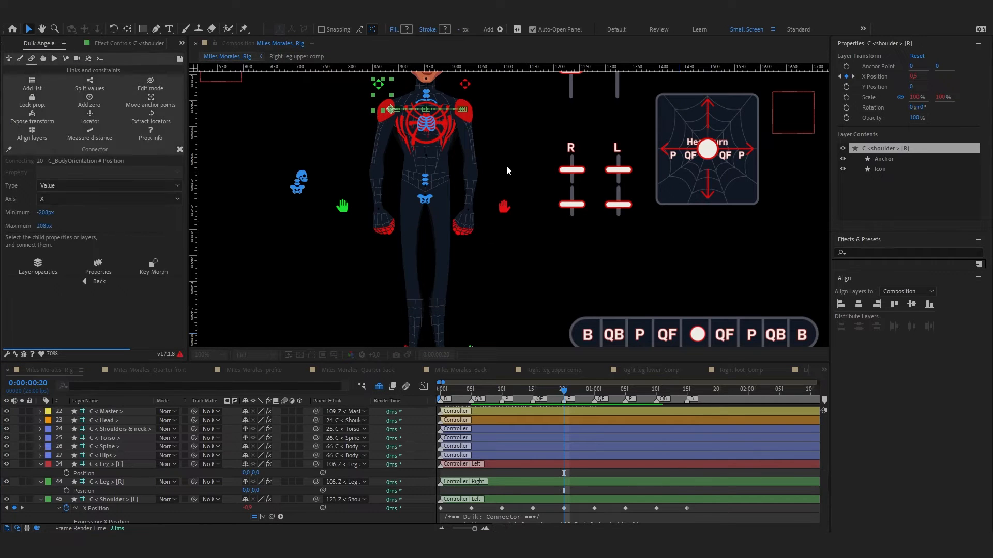
Move the body orientation control from F through QF to the first P (profile) slot, ending at X position -109
left_click(593, 273)
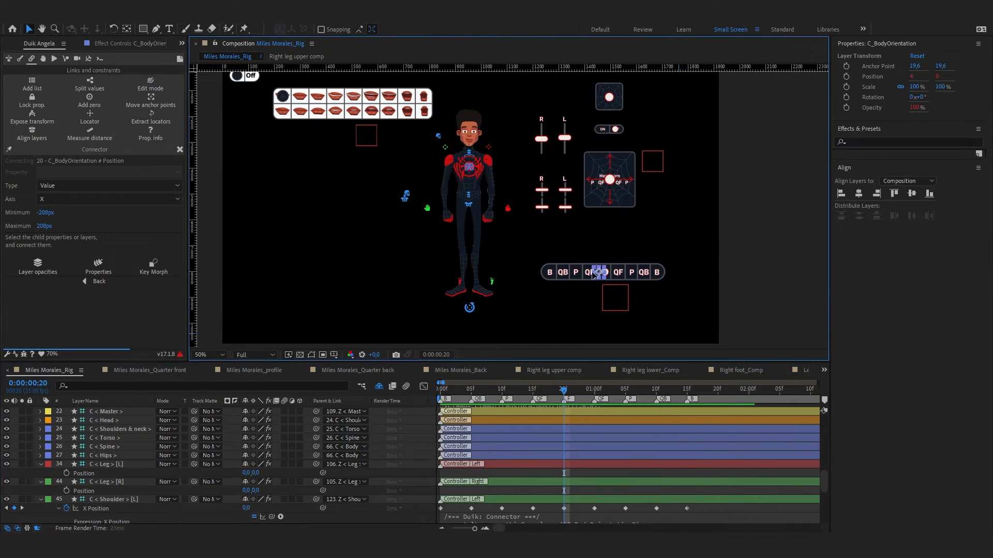
left_click(576, 275)
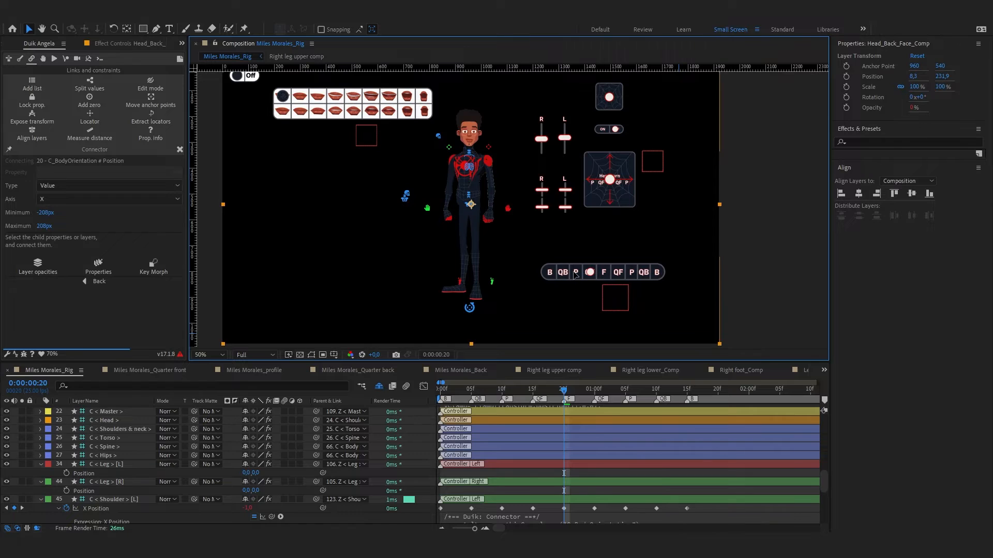
left_click_drag(591, 274, 582, 275)
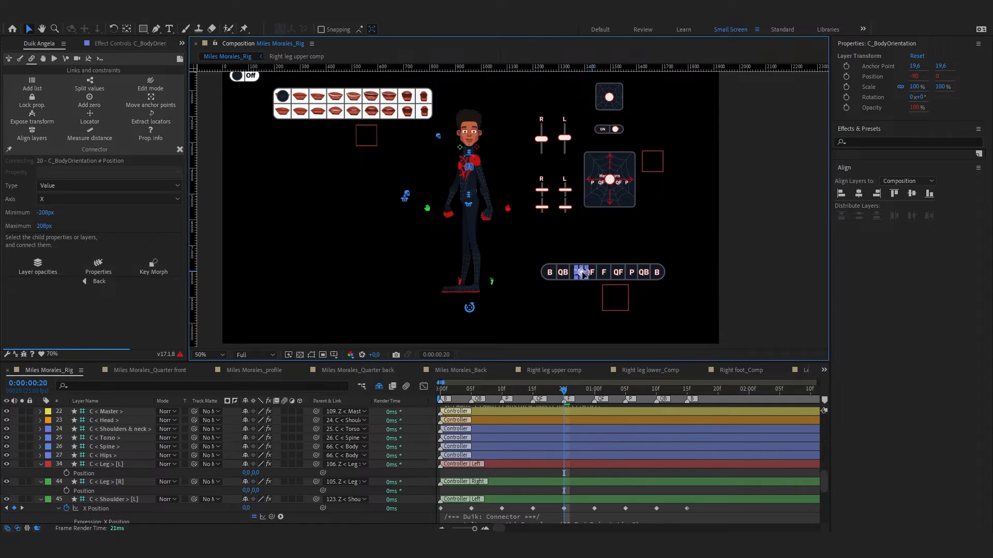
left_click_drag(577, 274, 576, 275)
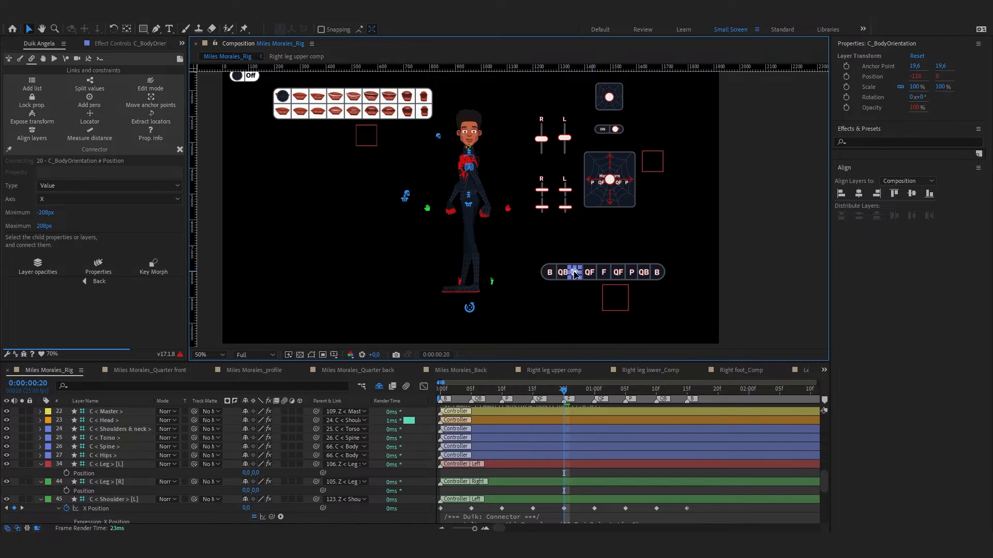
scroll(535, 247, "up", 1)
left_click_drag(557, 266, 535, 245)
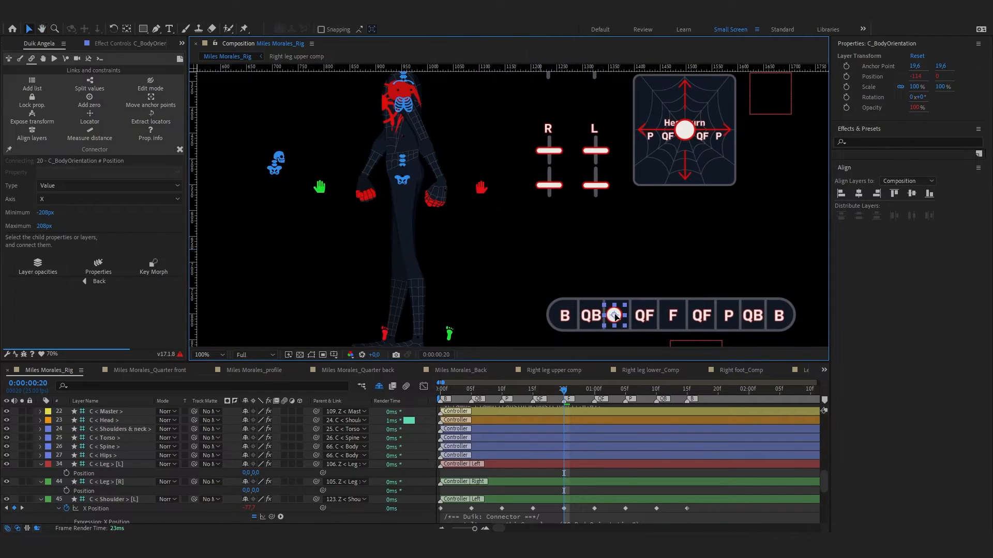
Reveal the shy layers in the timeline, then unlock and select B < Thigh > [R]
scroll(103, 495, "down", 3)
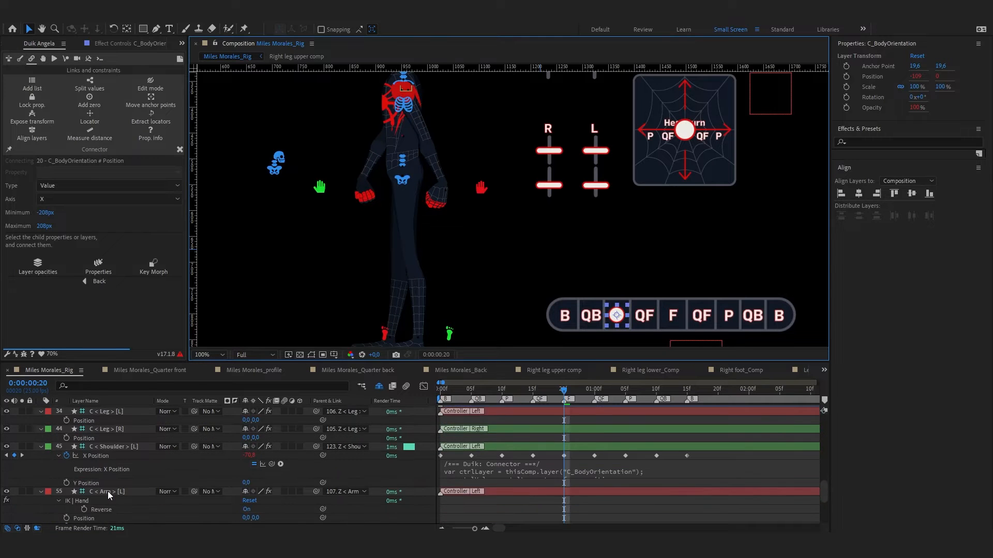
scroll(117, 492, "up", 2)
left_click(379, 387)
scroll(150, 448, "up", 2)
scroll(151, 448, "down", 5)
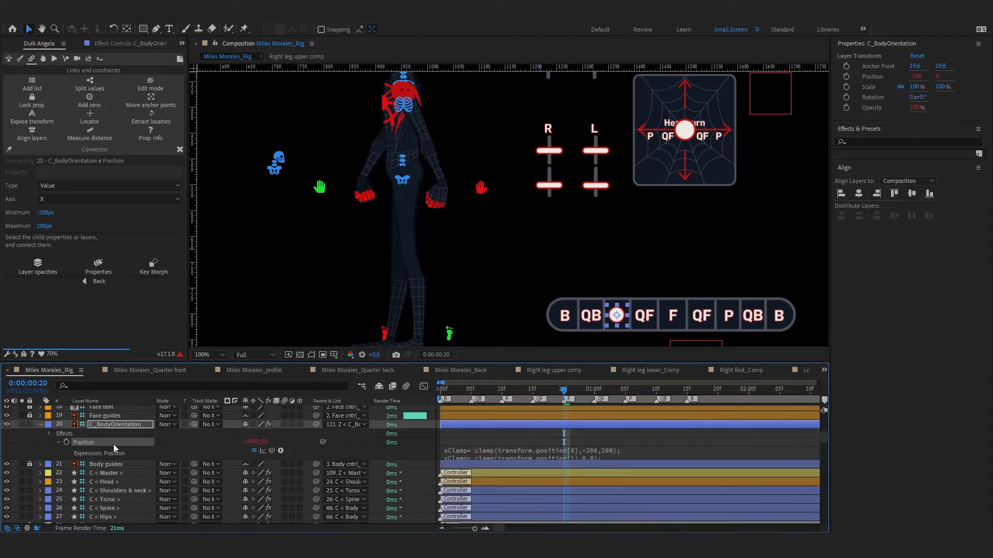
scroll(128, 468, "down", 1)
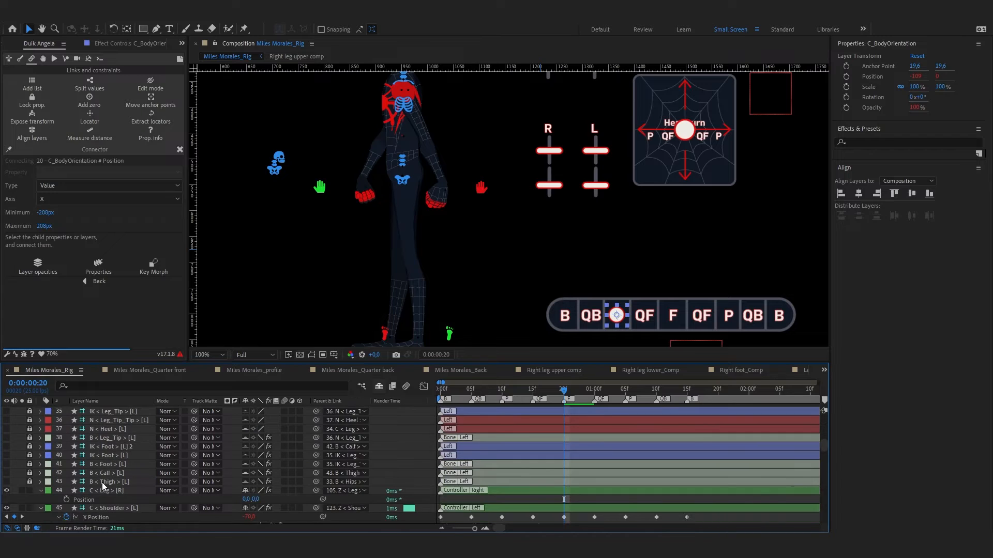
scroll(29, 461, "down", 4)
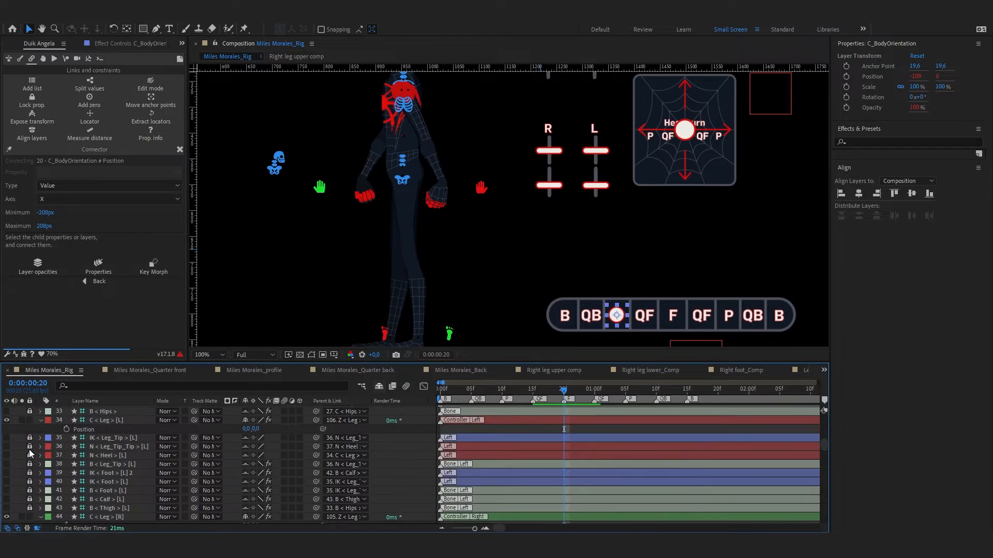
scroll(84, 506, "down", 1)
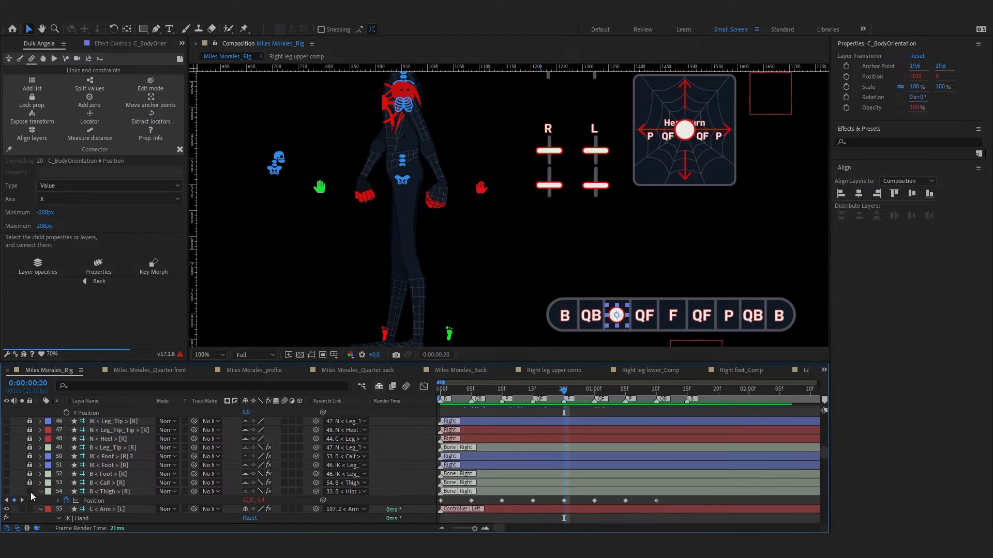
left_click(125, 492)
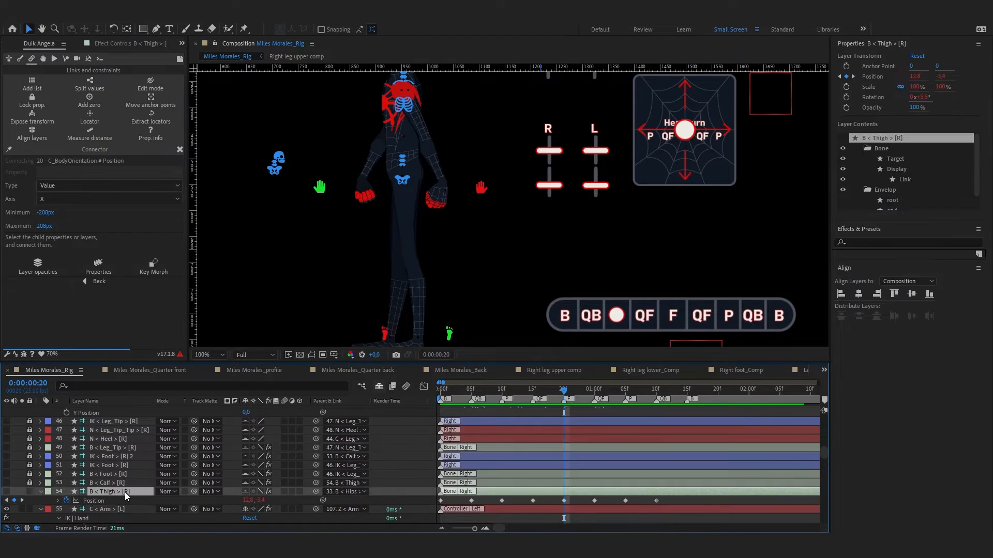
Adjust the Position keyframe of B < Thigh > [R] at frame 10 with its connector expression temporarily off, and save the project
left_click(502, 397)
key("e")
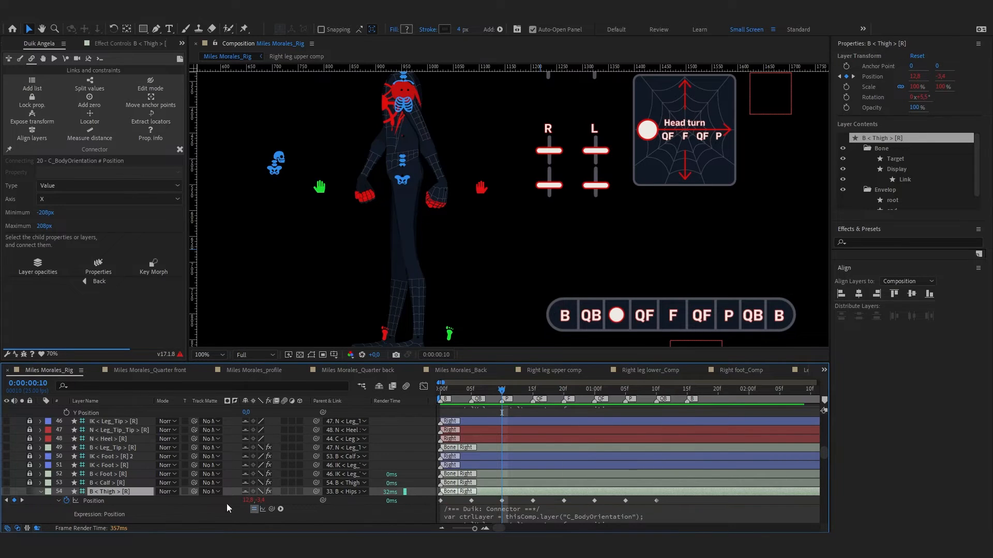
key("Left")
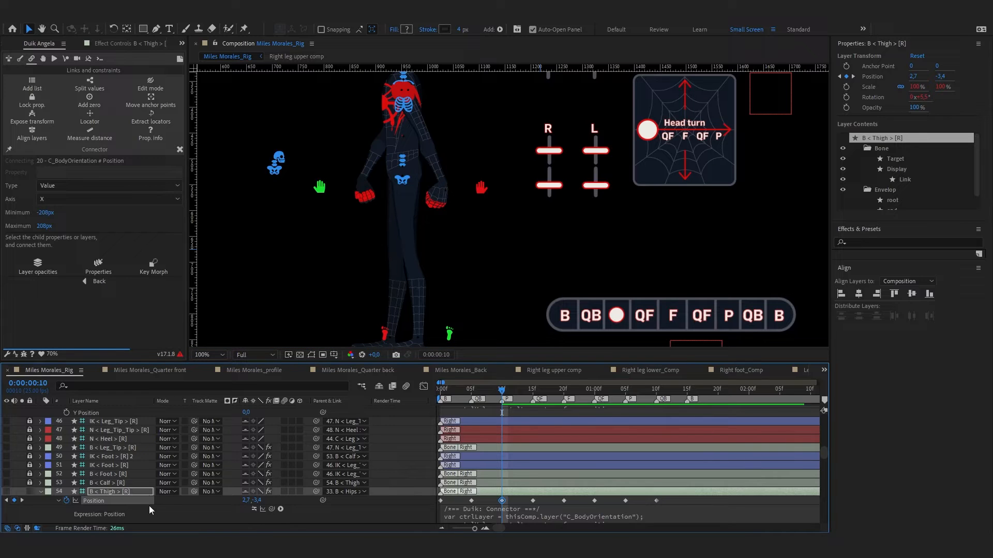
left_click(254, 510)
scroll(494, 237, "down", 1)
key("ctrl+s")
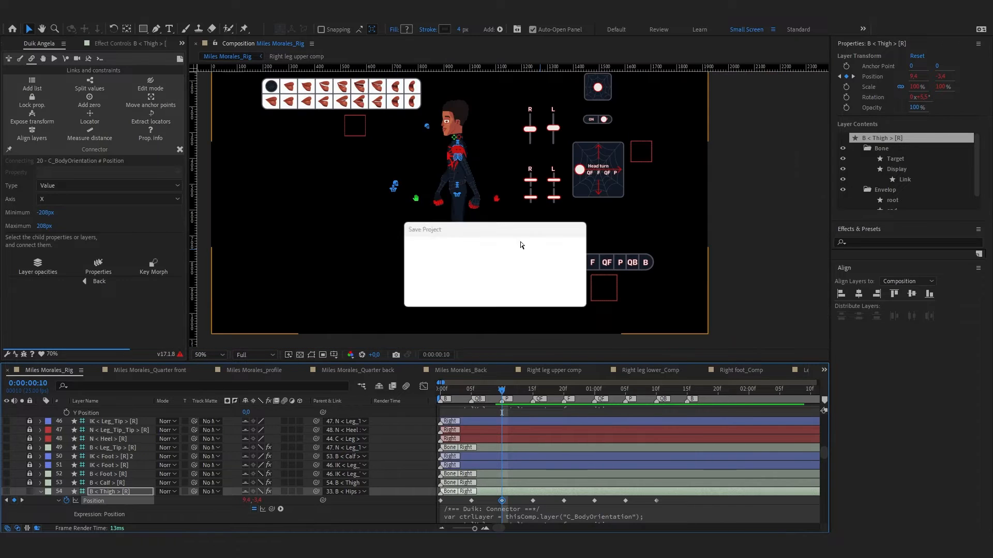
Move the body orientation control to the first B slot and examine the opacity expressions of the right leg and arm comps
left_click_drag(564, 262, 537, 263)
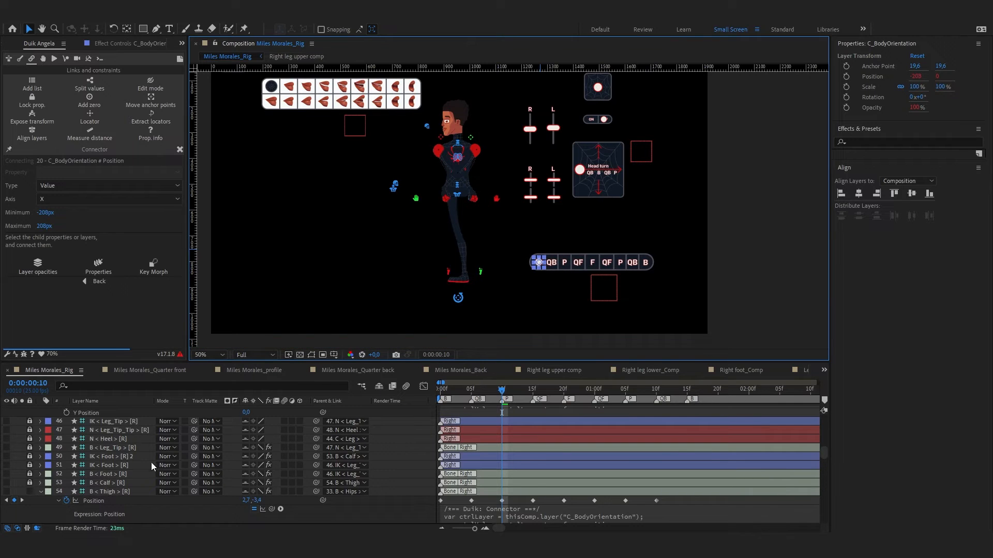
scroll(152, 466, "down", 15)
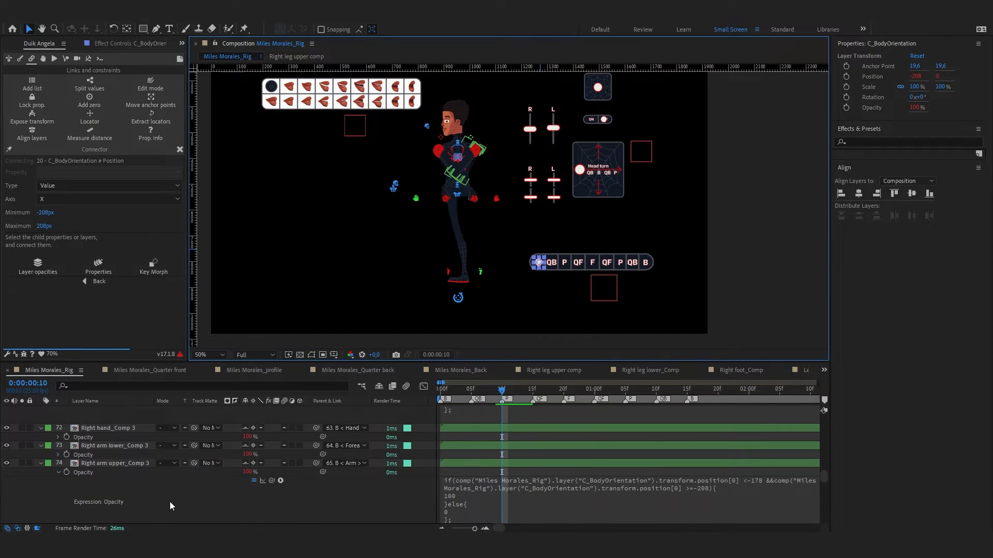
scroll(161, 499, "down", 10)
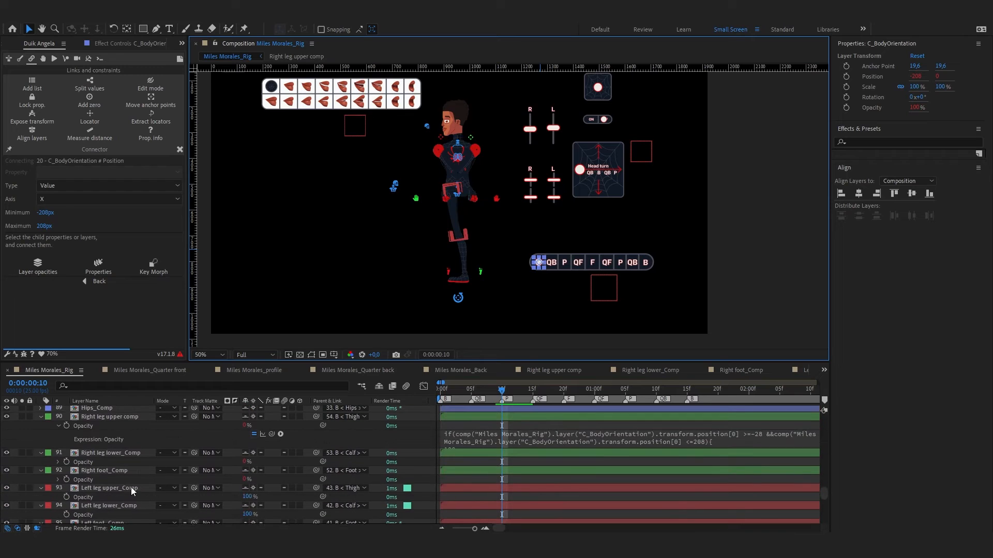
left_click(58, 462)
left_click(726, 479)
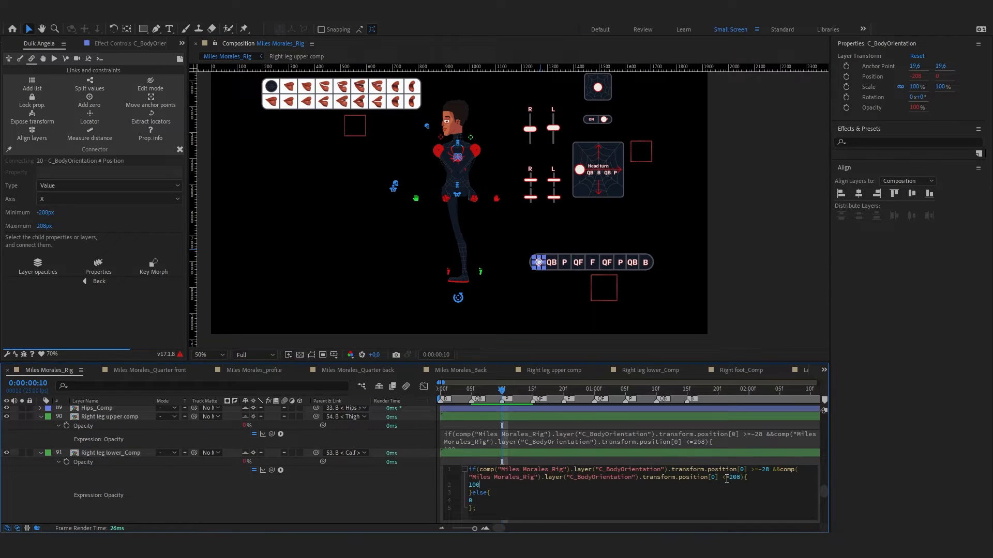
scroll(182, 461, "down", 10)
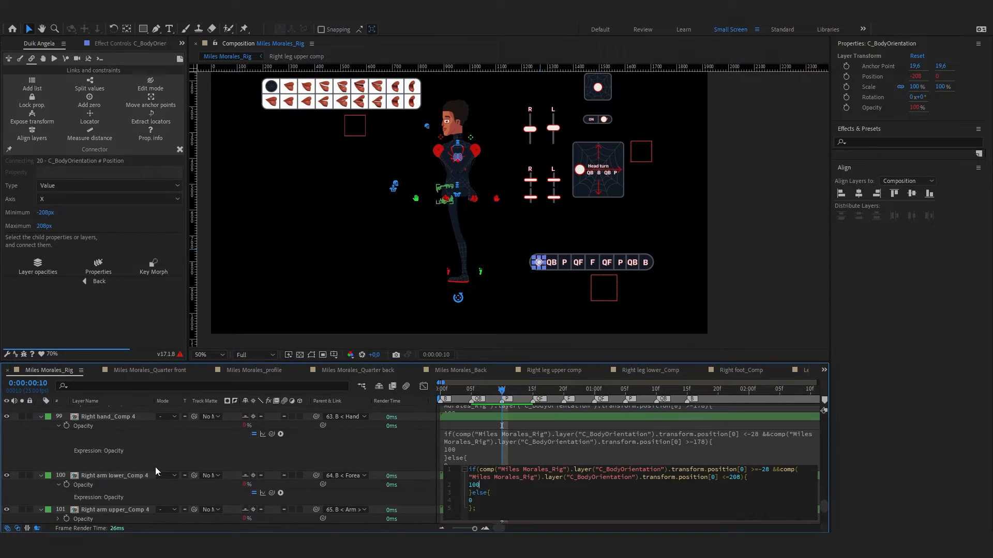
left_click(246, 465)
scroll(120, 465, "down", 2)
scroll(120, 465, "up", 5)
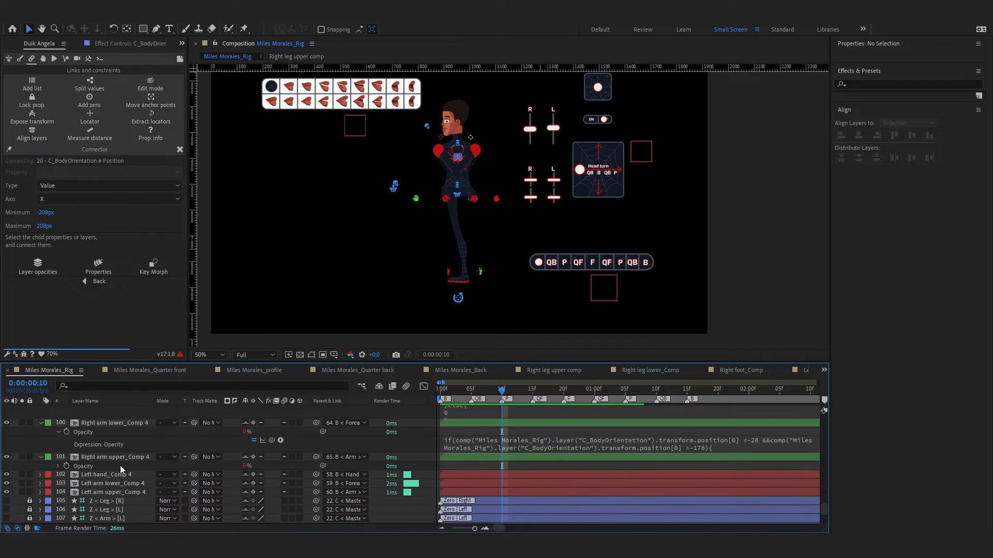
left_click(121, 449)
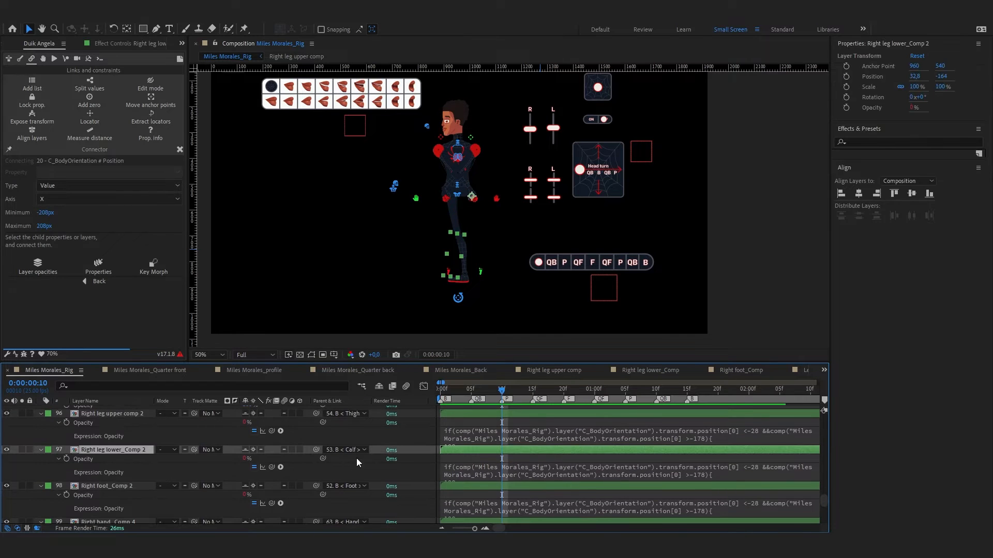
Set the lower limit in Right leg upper comp 2's opacity expression to >=-208 and copy the expression to Right leg lower_Comp 2
left_click(685, 438)
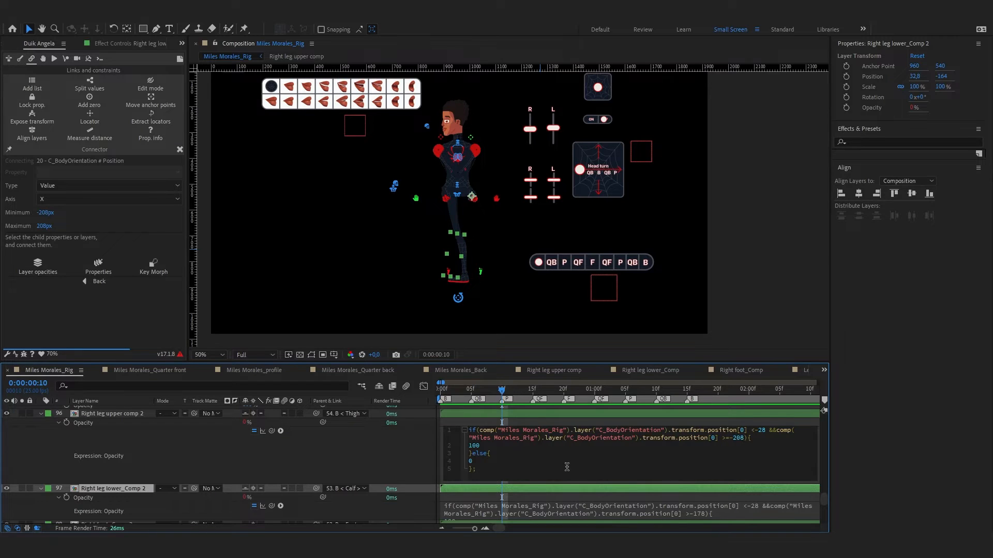
key("ctrl+a")
key("ctrl+c")
left_click(331, 451)
scroll(334, 452, "down", 1)
left_click(465, 483)
key("ctrl+v")
left_click(384, 437)
scroll(393, 449, "down", 2)
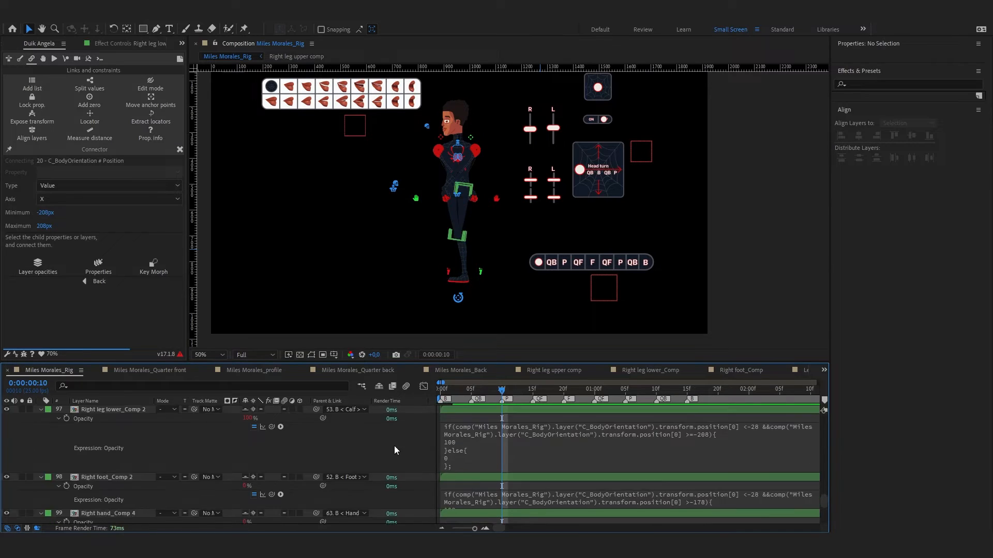
Paste the same opacity expression into Right foot_Comp 2, save the project and collapse the layer properties
left_click(496, 500)
key("ctrl+a")
key("ctrl+v")
left_click(408, 450)
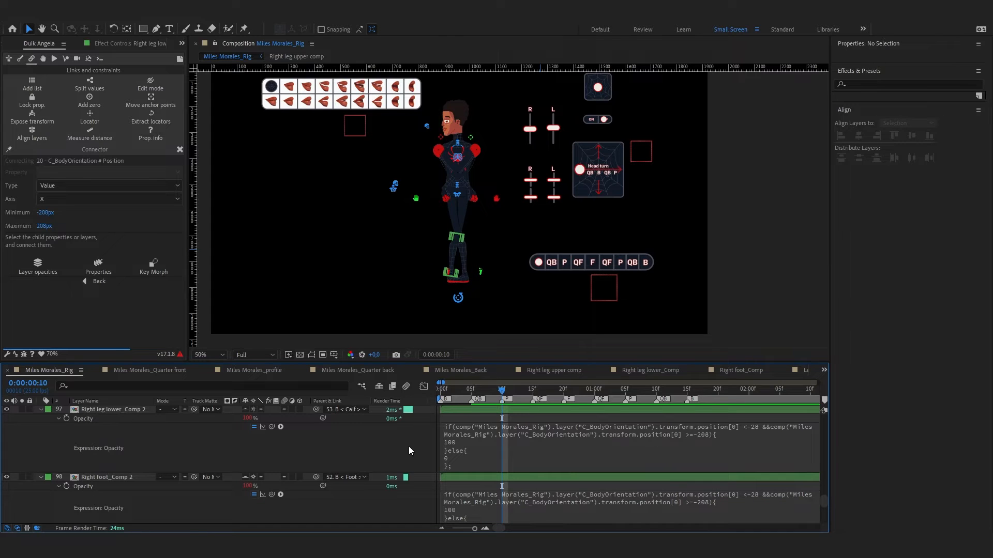
key("ctrl+s")
key("t")
key("t")
Reset the C_BodyOrientation control to front view by setting its X position to 0
left_click(539, 263)
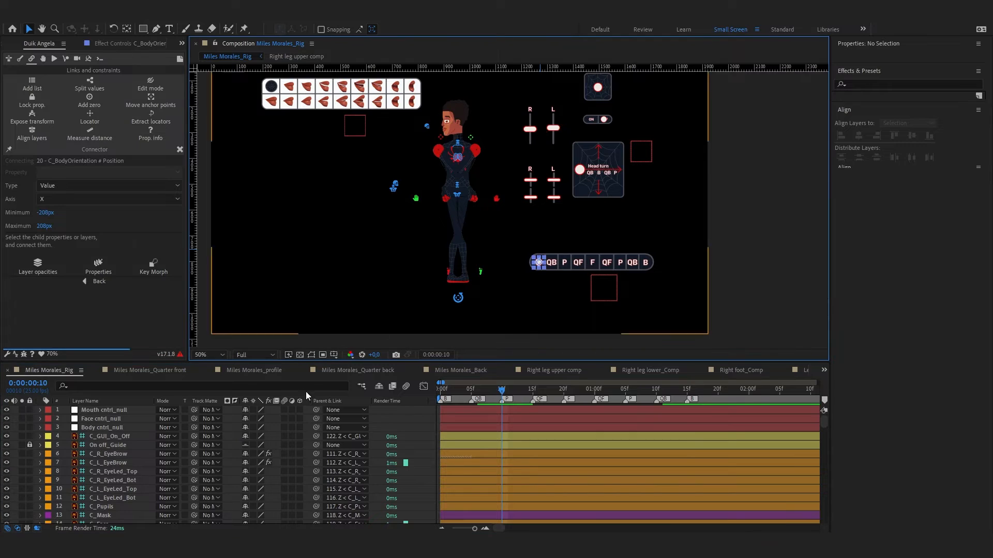
key("p")
left_click(251, 502)
type("0")
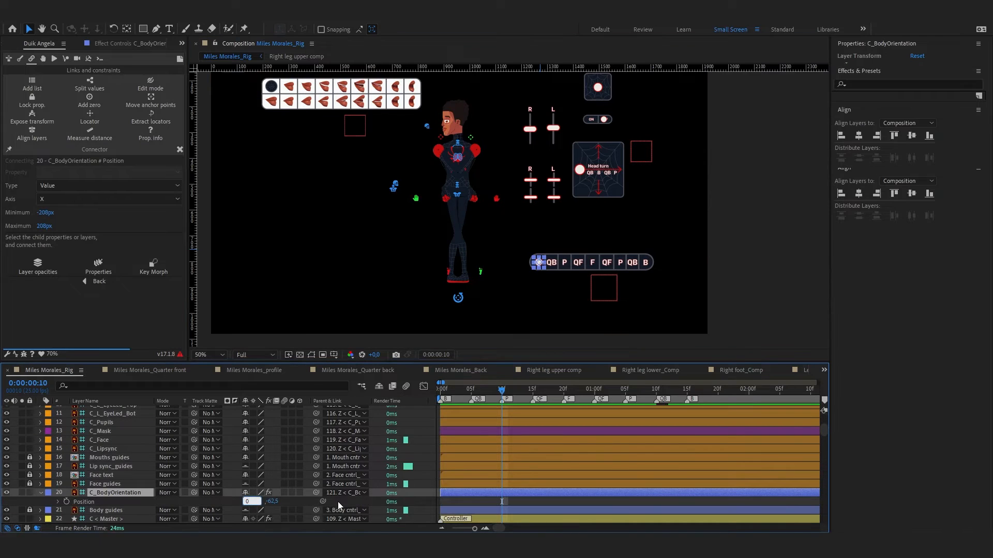
left_click(337, 504)
Set the X position of the C_Face control to 0 so the head faces front
left_click(580, 173)
left_click(580, 171)
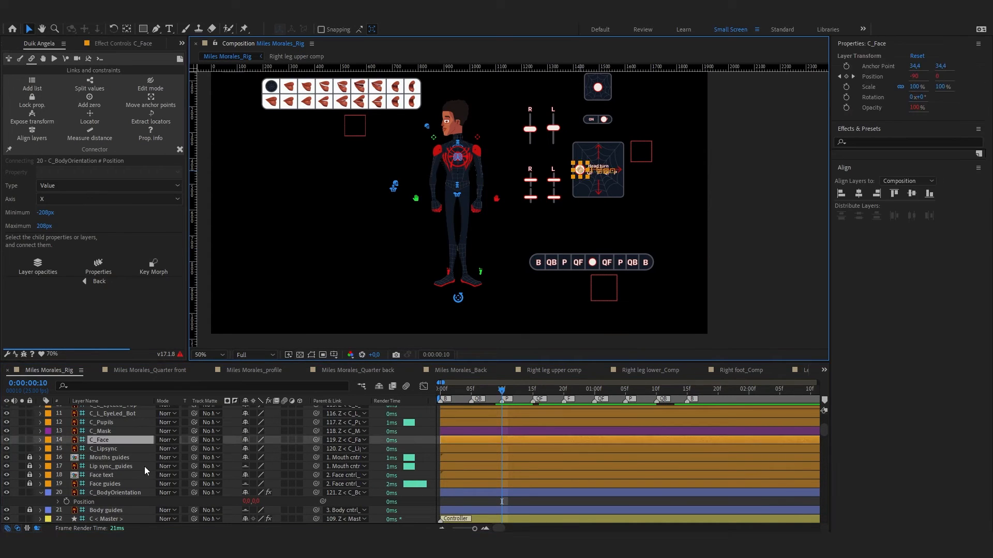
key("p")
left_click(252, 449)
type("0")
left_click(346, 449)
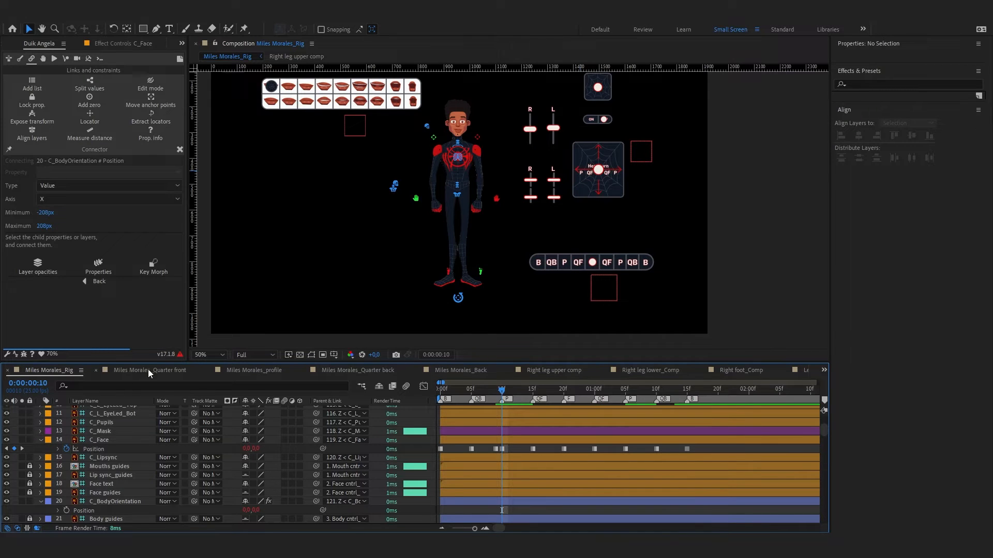
Close every open composition timeline except Miles Morales_Rig and display the project's item list
left_click(98, 371)
left_click(98, 371)
left_click(99, 371)
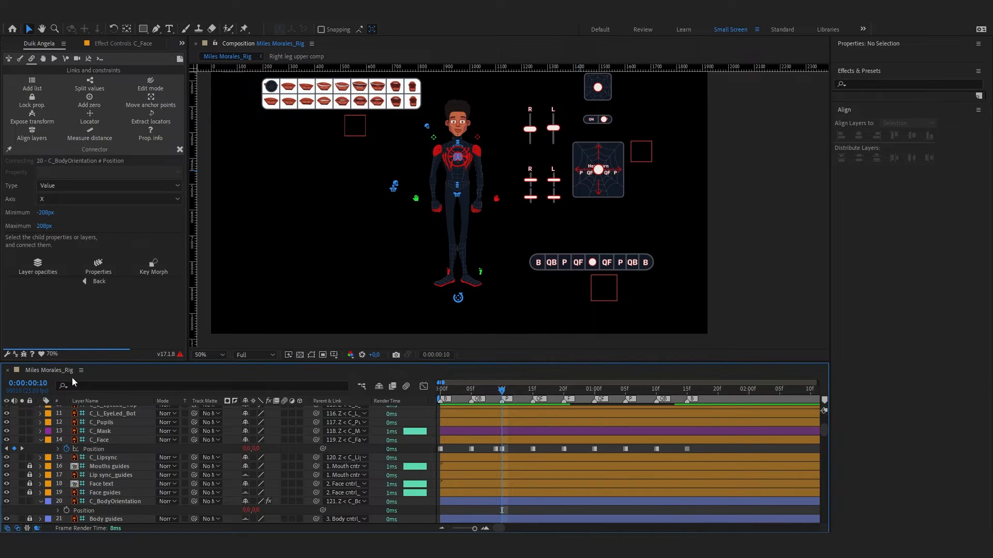
key("ctrl+0")
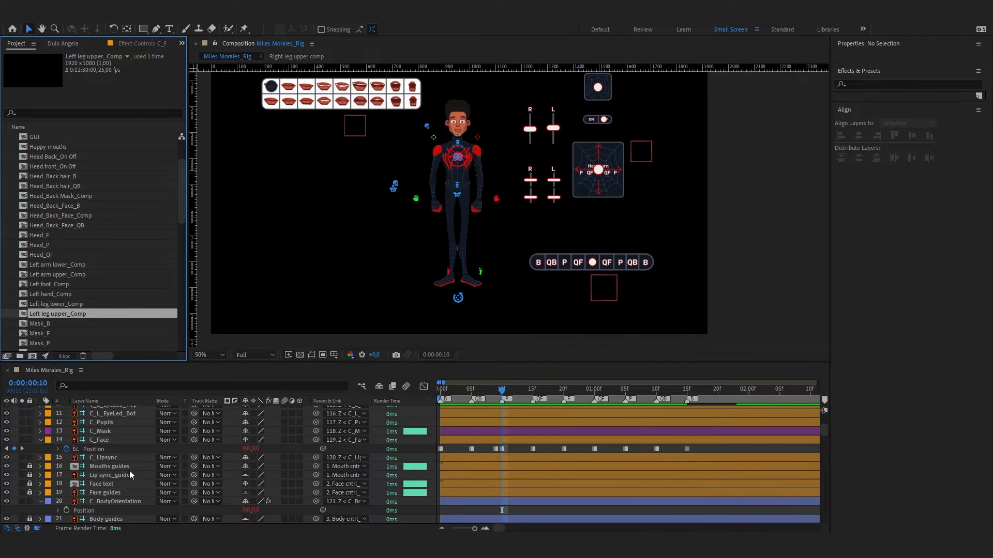
Open Head_Front_Comp from the rig and select its mask and head on/off layers
scroll(129, 470, "down", 12)
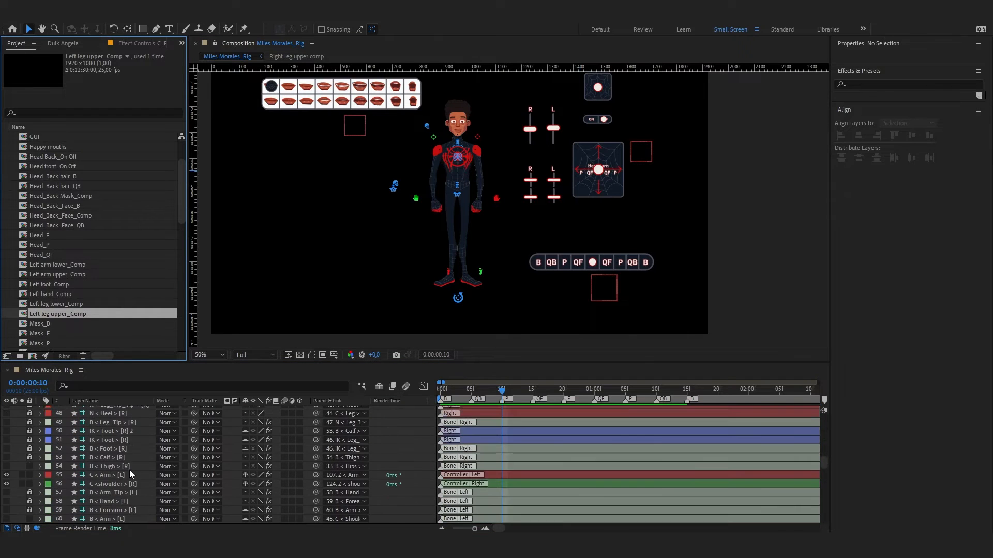
scroll(129, 470, "down", 3)
left_click(104, 431)
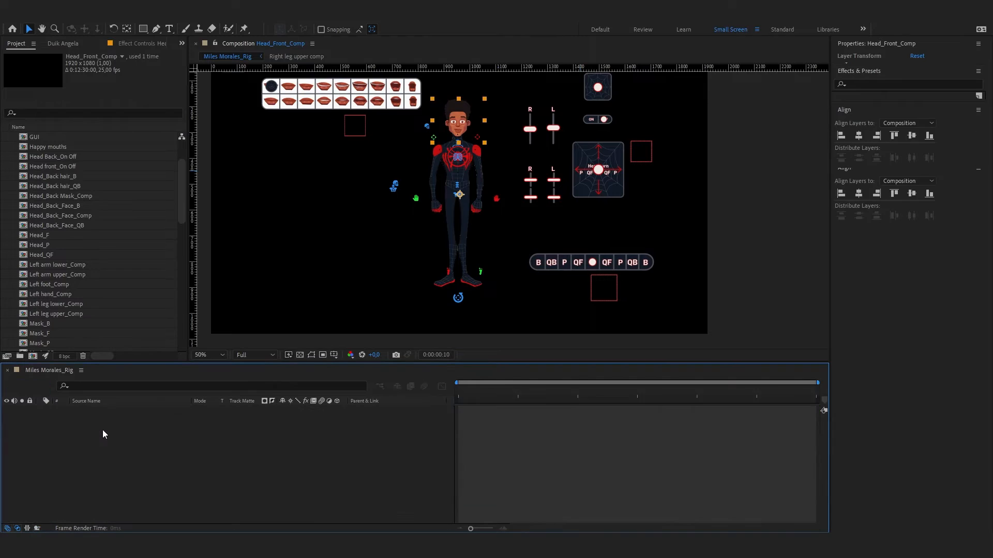
double_click(103, 430)
left_click(147, 411)
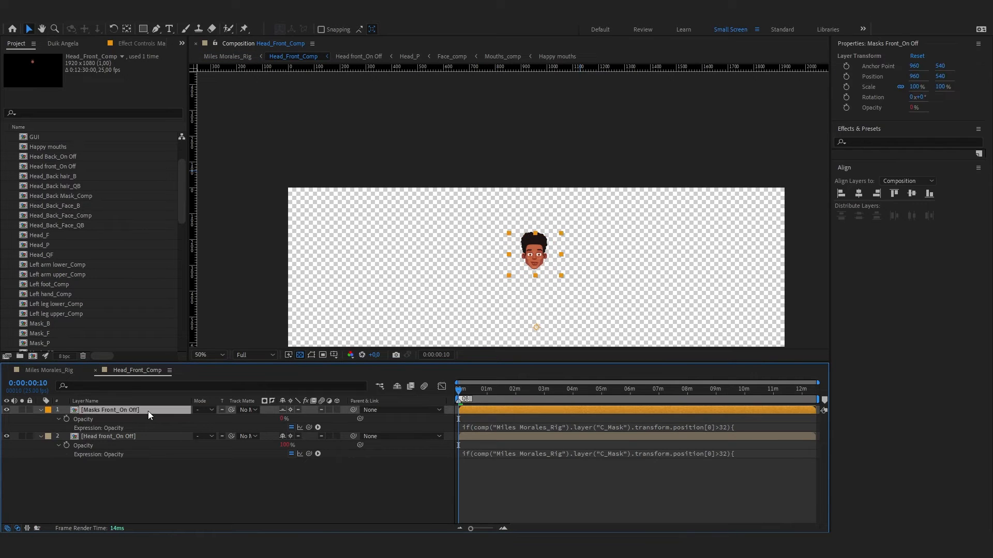
left_click(134, 436)
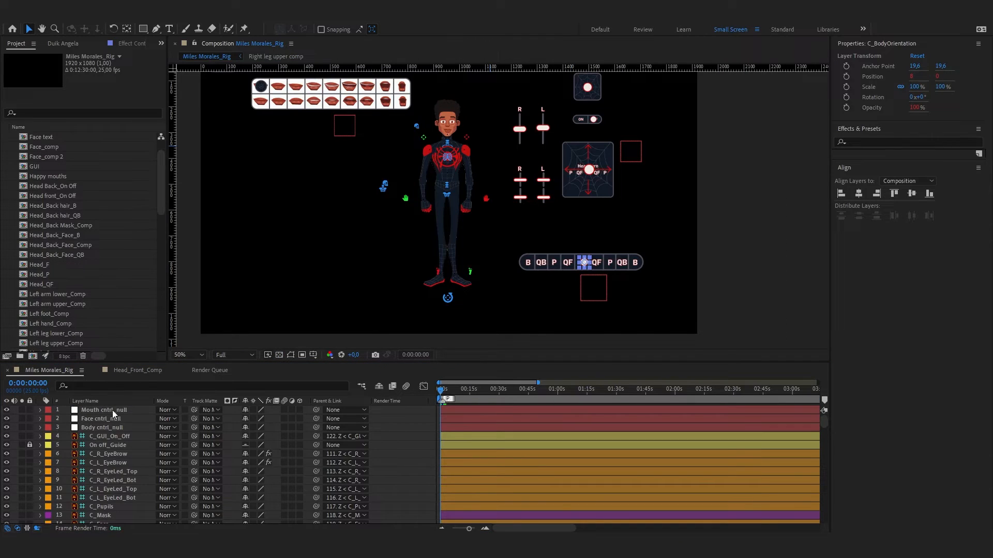
Open the Masks Front_On Off composition and select the Mask_F layer
scroll(113, 414, "down", 4)
scroll(59, 457, "down", 10)
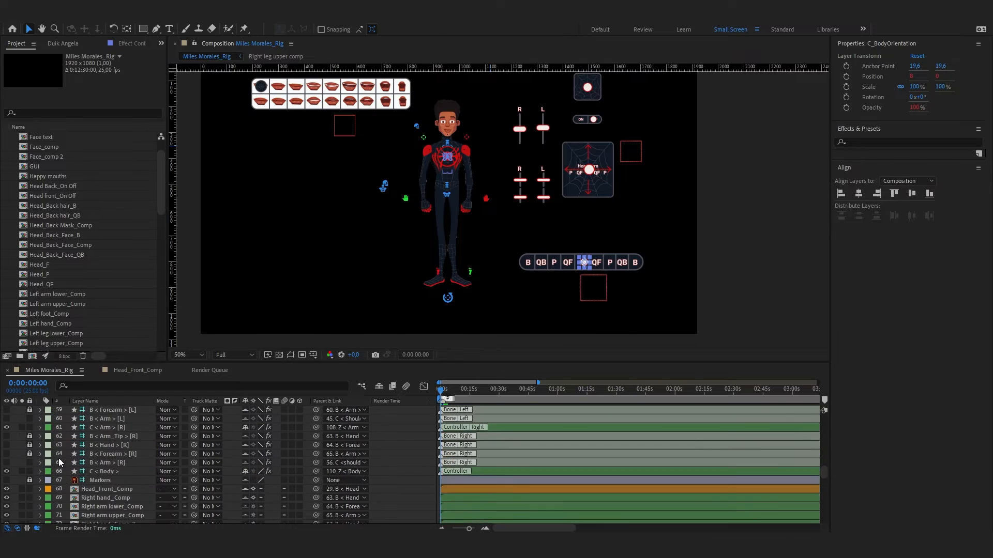
double_click(119, 462)
double_click(530, 264)
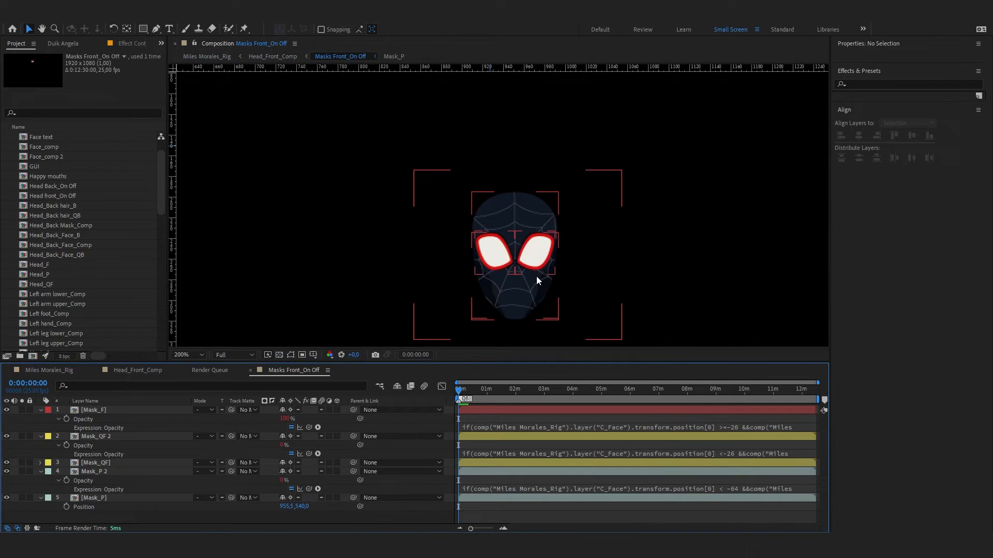
left_click(123, 411)
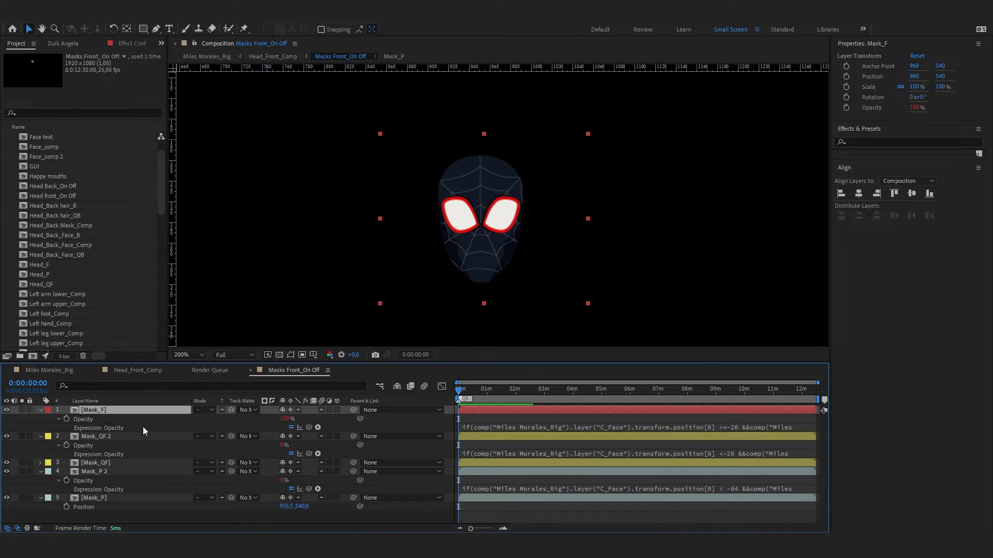
Return to Head_Front_Comp and open the Head_F composition through Head front_On Off
left_click(137, 370)
double_click(107, 437)
double_click(124, 411)
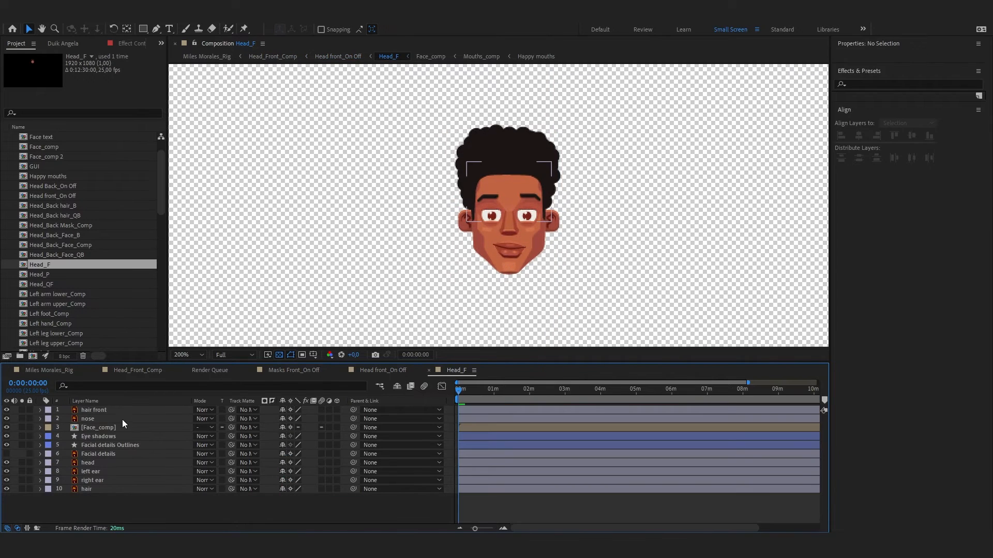
Separate the Position dimensions of the Face_comp layer in Head_F
left_click(121, 428)
key("semicolon")
key("p")
right_click(125, 437)
left_click(160, 305)
left_click(62, 446)
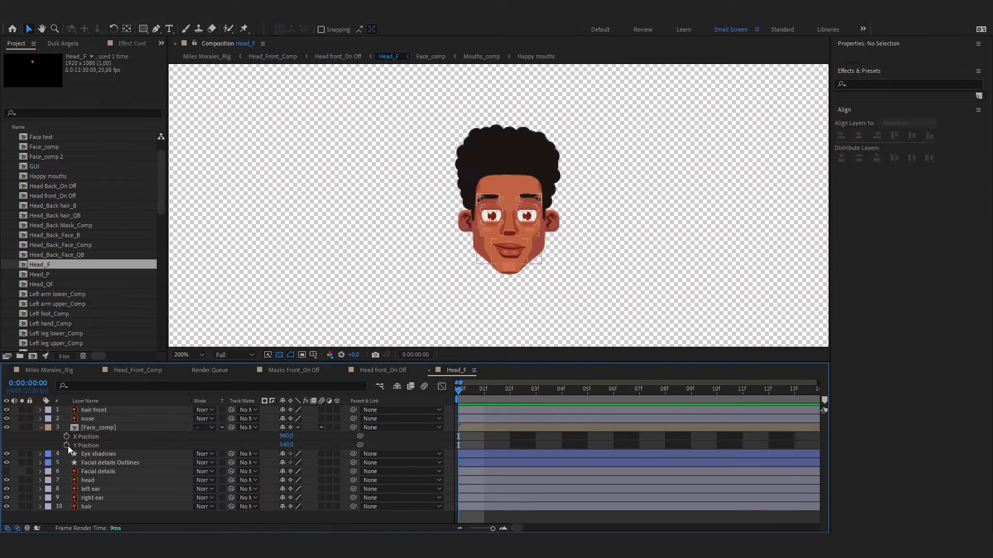
Try to animate Face_comp's Y Position with keyframes at frames 0, 5 and 10, and undo the attempt
left_click(66, 445)
key("Page_Down")
key("Page_Down")
key("Page_Down")
key("Page_Down")
key("Page_Down")
left_click(715, 391)
key("ctrl+v")
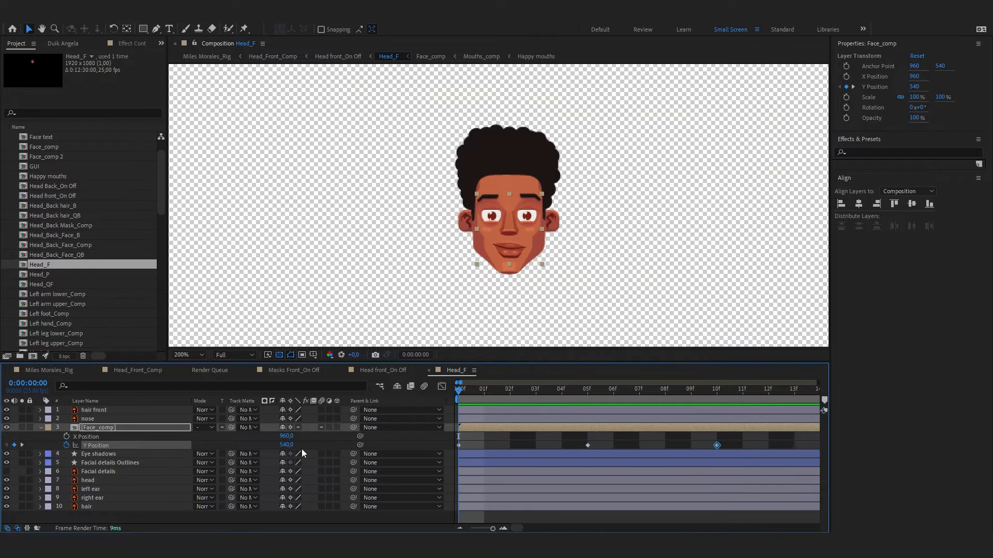
left_click_drag(293, 448, 284, 448)
key("ctrl+z")
key("ctrl+z")
key("ctrl+z")
key("ctrl+z")
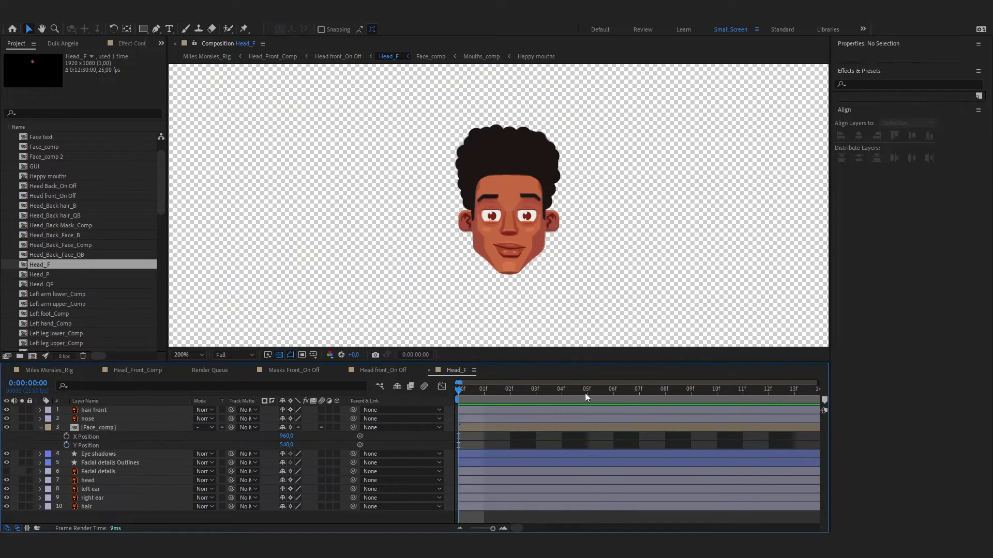
At frame 5, create a null object, place it directly above Face_comp and name it face position cntrl
left_click(587, 391)
left_click(84, 17)
mouse_move(103, 28)
left_click(299, 74)
left_click_drag(104, 410, 108, 430)
key("Return")
type("fa")
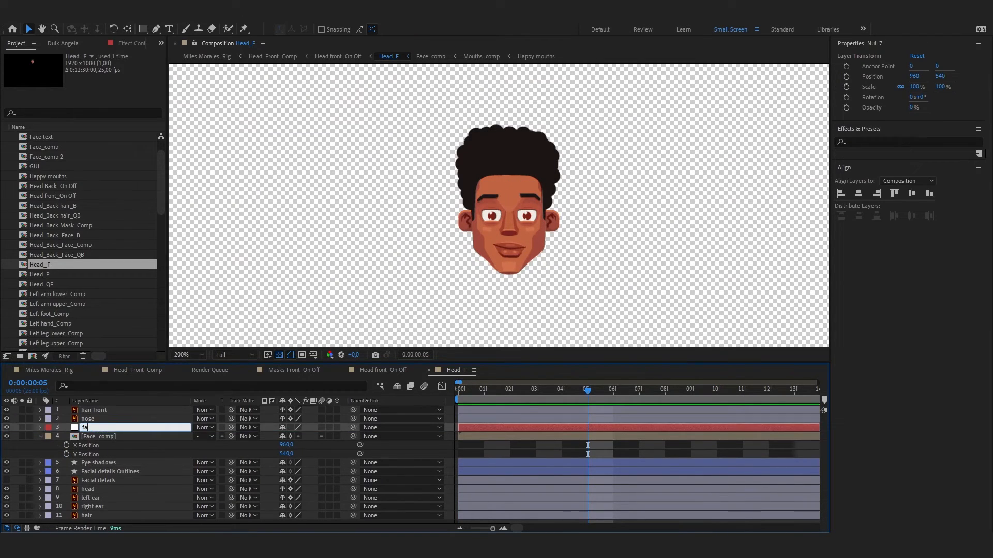
type("ce position cntrl")
Parent Face_comp to face position cntrl, and parent Eye shadows and Facial details Outlines to Face_comp
left_click(355, 434)
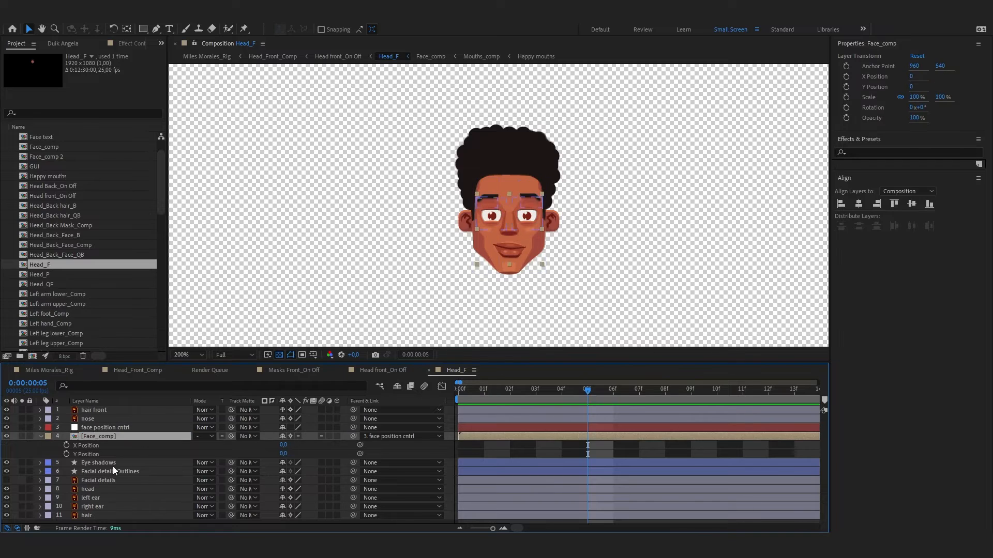
left_click(112, 464)
left_click(112, 471, "shift")
left_click_drag(354, 463, 347, 437)
left_click(343, 453)
Toggle the visibility of Facial details Outlines to check its artwork, and set its parent to None
left_click(106, 472)
left_click(7, 471)
left_click(7, 471)
left_click(104, 463)
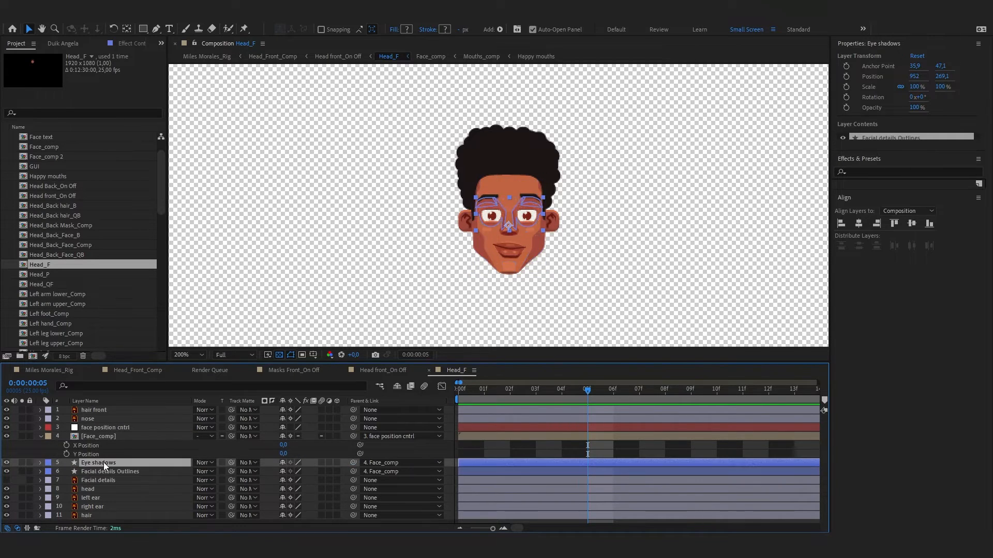
left_click(112, 472)
left_click(6, 471)
left_click(6, 471)
left_click(376, 472)
left_click(373, 330)
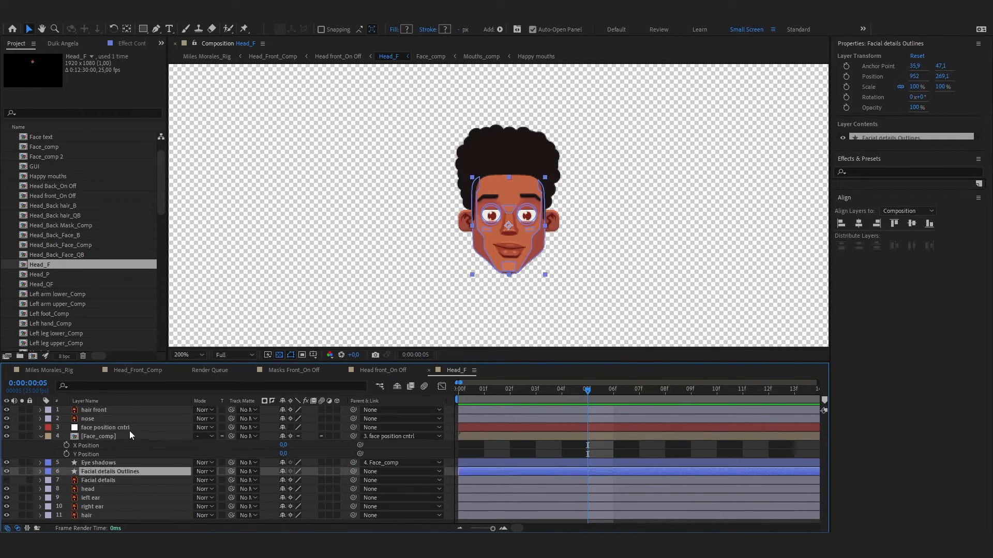
Separate the Position dimensions of face position cntrl and add a Y Position keyframe at frame 5
left_click(115, 428)
key("p")
left_click(67, 437)
right_click(106, 437)
left_click(154, 305)
left_click(225, 446)
left_click(67, 437)
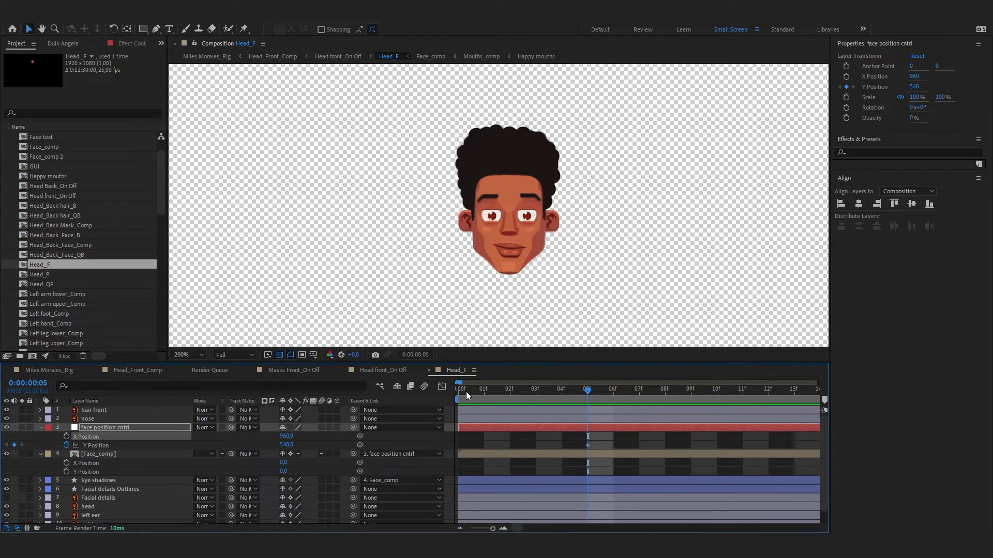
Add Y Position keyframes for face position cntrl at frames 0 and 10, and set the frame 0 value to 526
left_click(460, 392)
left_click(15, 445)
left_click(716, 392)
left_click(15, 445)
left_click(459, 391)
left_click_drag(292, 445, 284, 446)
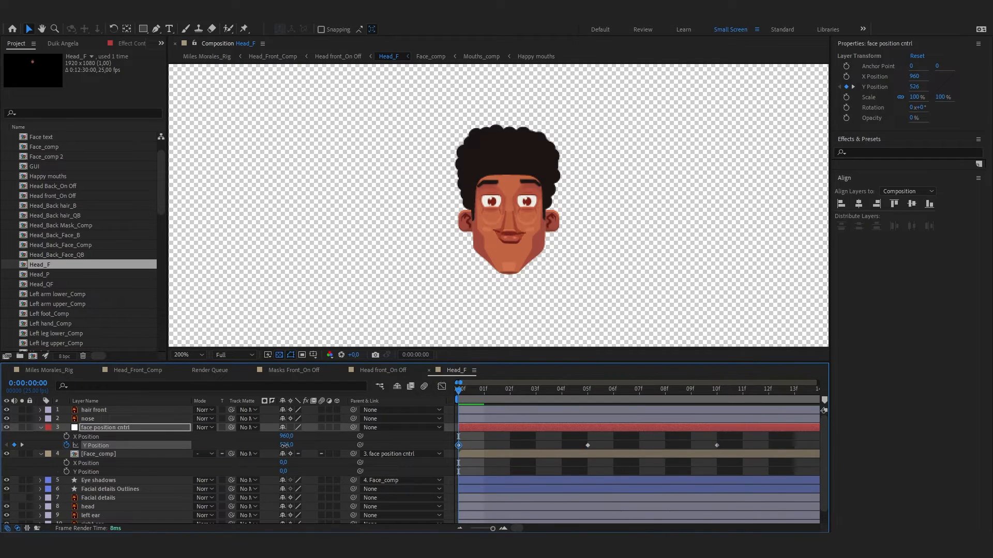
left_click(588, 390)
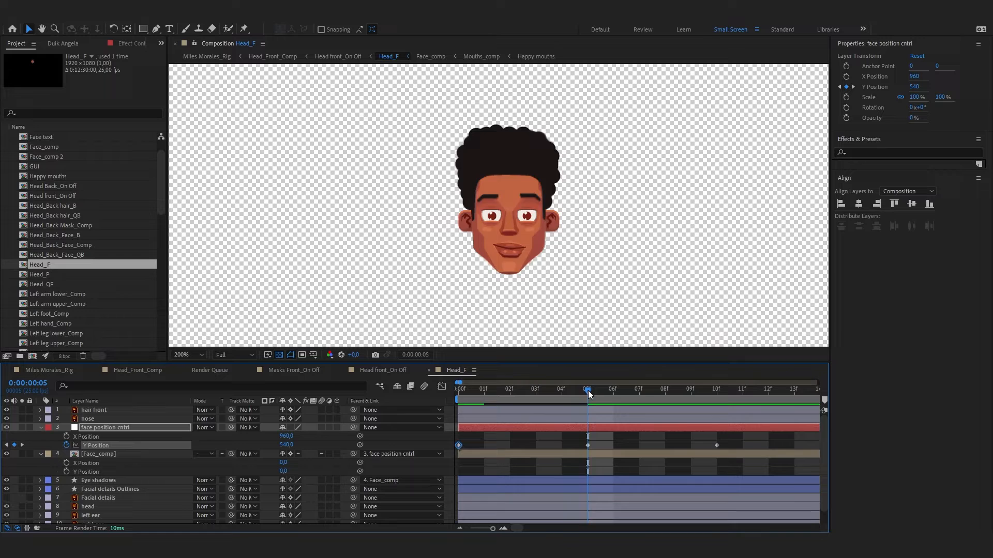
left_click(21, 479)
left_click(120, 489)
left_click(22, 489)
left_click(22, 489)
key("period")
key("ctrl+d")
left_click_drag(524, 247, 460, 286)
left_click_drag(340, 100, 325, 132)
left_click(104, 482)
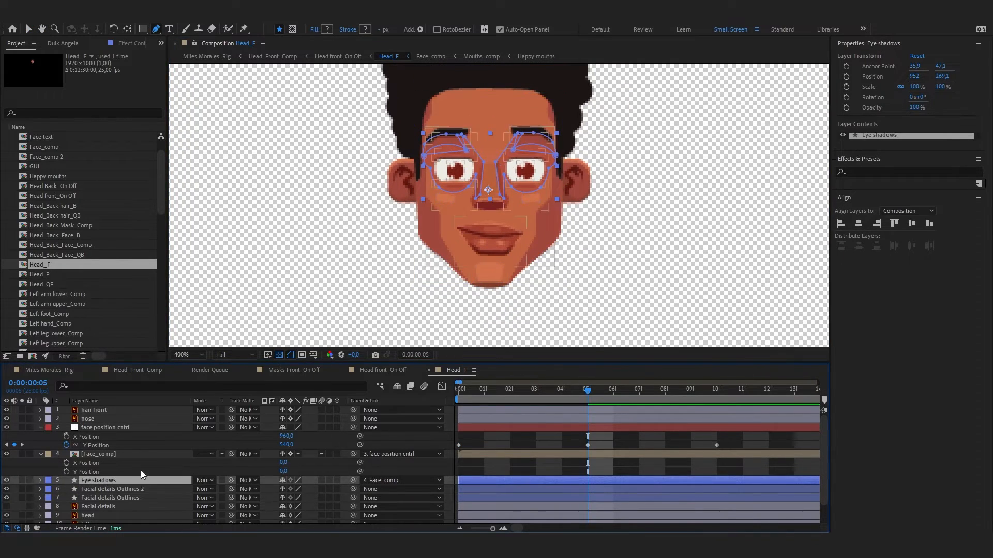
key("F2")
left_click(40, 489)
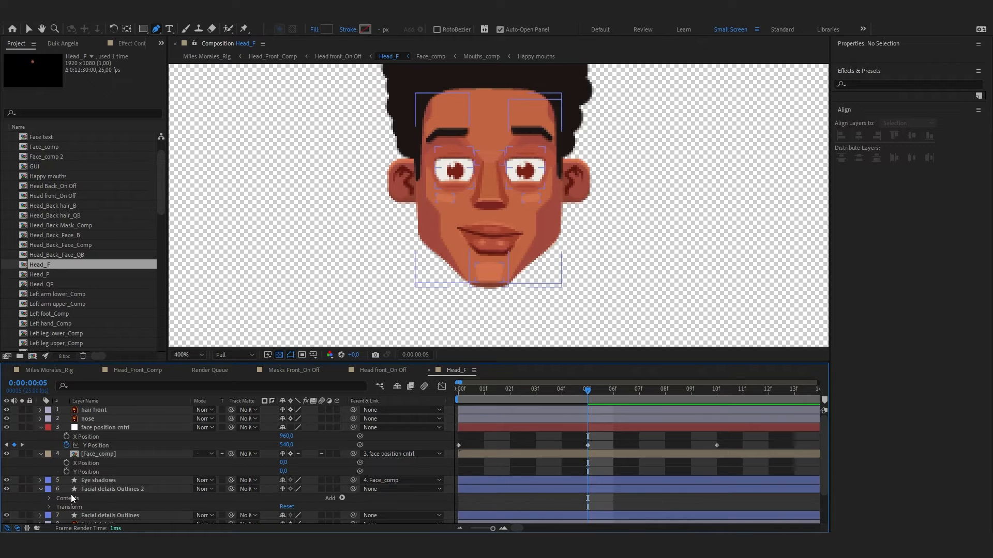
key("v")
left_click(50, 498)
scroll(85, 450, "down", 4)
scroll(85, 445, "up", 1)
left_click(80, 420)
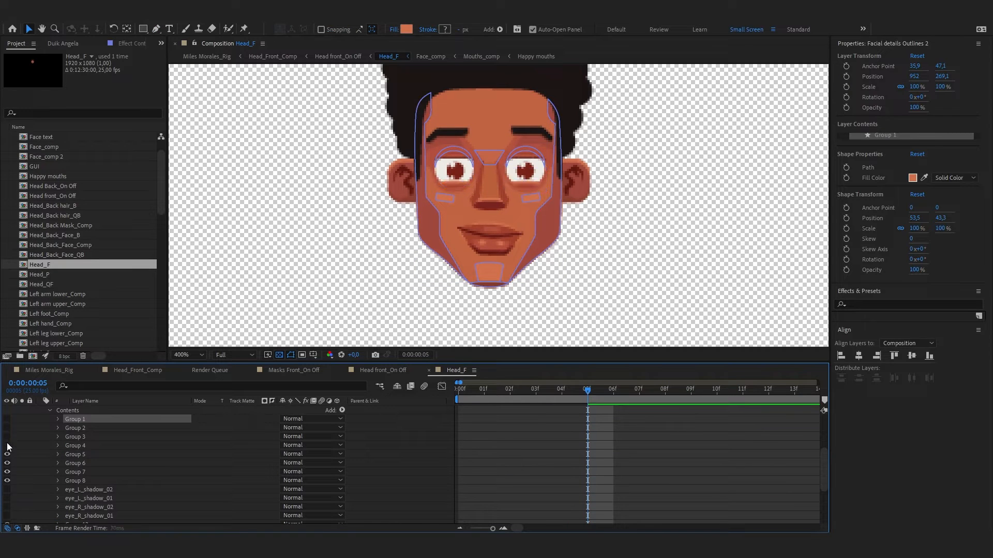
left_click(38, 445)
left_click(7, 445)
left_click(82, 455)
left_click(39, 449)
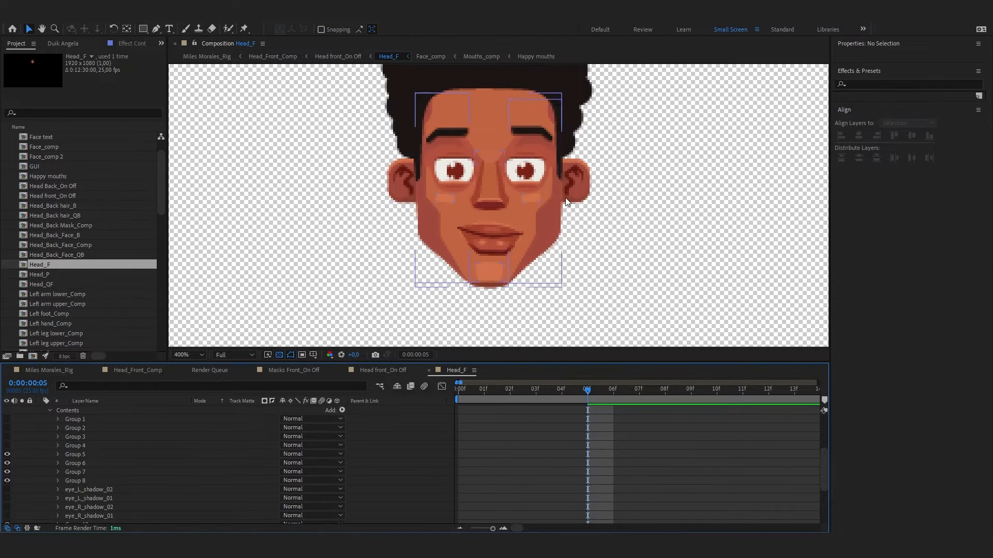
scroll(50, 426, "up", 1)
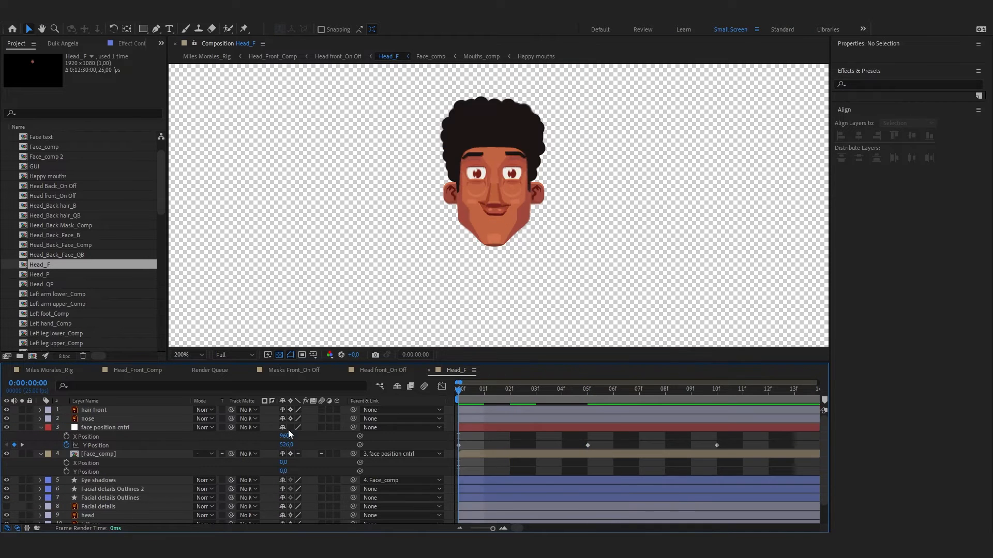
left_click(120, 490)
key("Delete")
Hide Groups 1 to 4 in the contents of Facial details Outlines
left_click(102, 490)
left_click(40, 489)
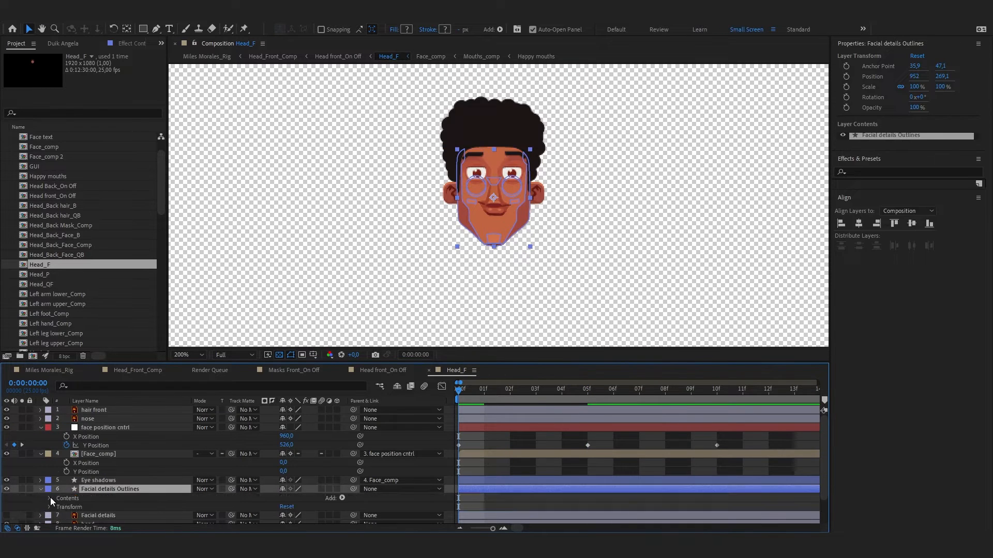
left_click(50, 498)
scroll(68, 471, "down", 4)
left_click(78, 446)
scroll(77, 446, "up", 1)
left_click(78, 462)
left_click(79, 453)
left_click(79, 445)
left_click(80, 428, "shift")
left_click(80, 420, "shift")
scroll(67, 429, "up", 2)
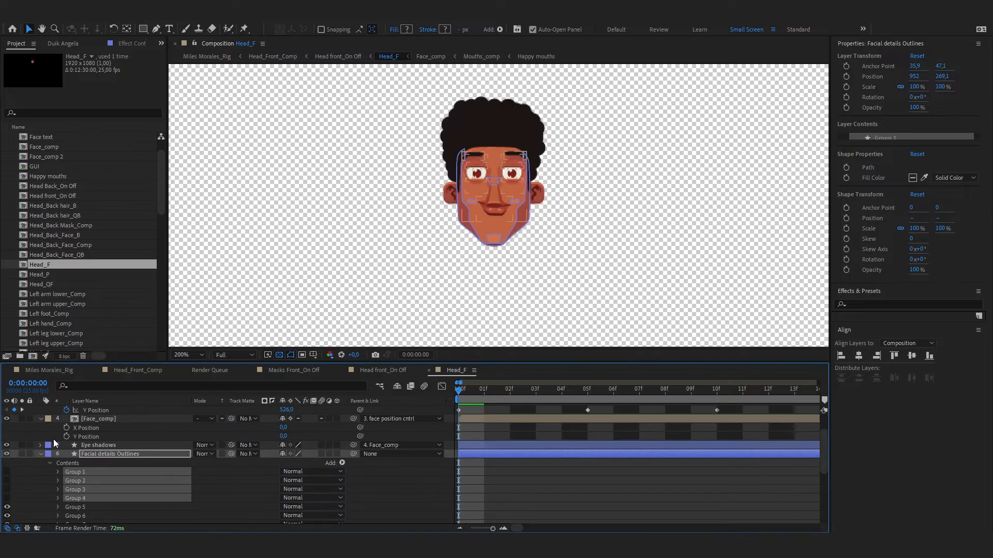
left_click(40, 454)
Set the Y Position of face position cntrl to 530.1 at frame 0, and adjust it at frame 10 so the face sits lower
left_click_drag(286, 432, 348, 431)
left_click(715, 393)
key("space")
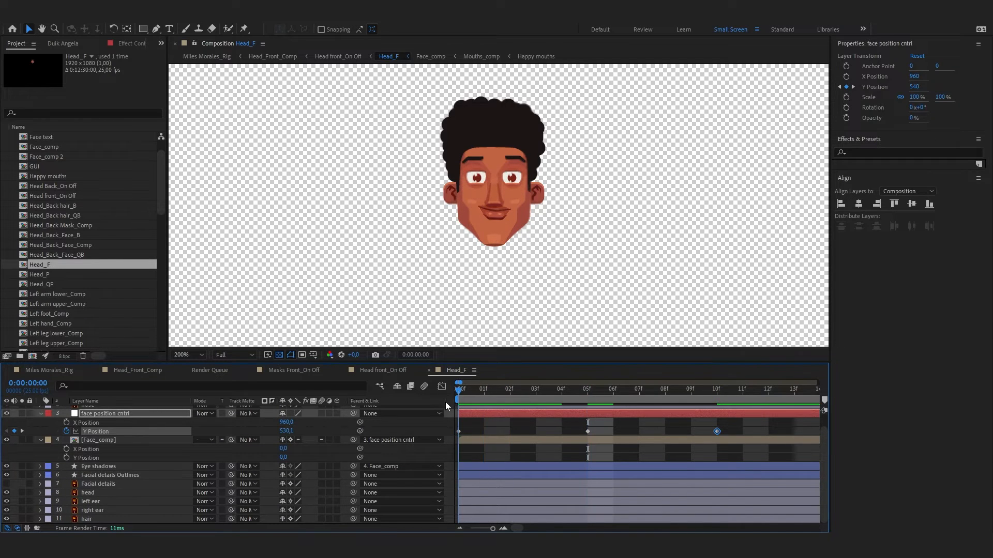
Separate the Position dimensions of the left ear and right ear layers and add Y Position keyframes to both at frame 0
left_click(97, 503)
left_click(97, 510, "shift")
key("p")
right_click(110, 511)
left_click(155, 380)
scroll(170, 440, "down", 1)
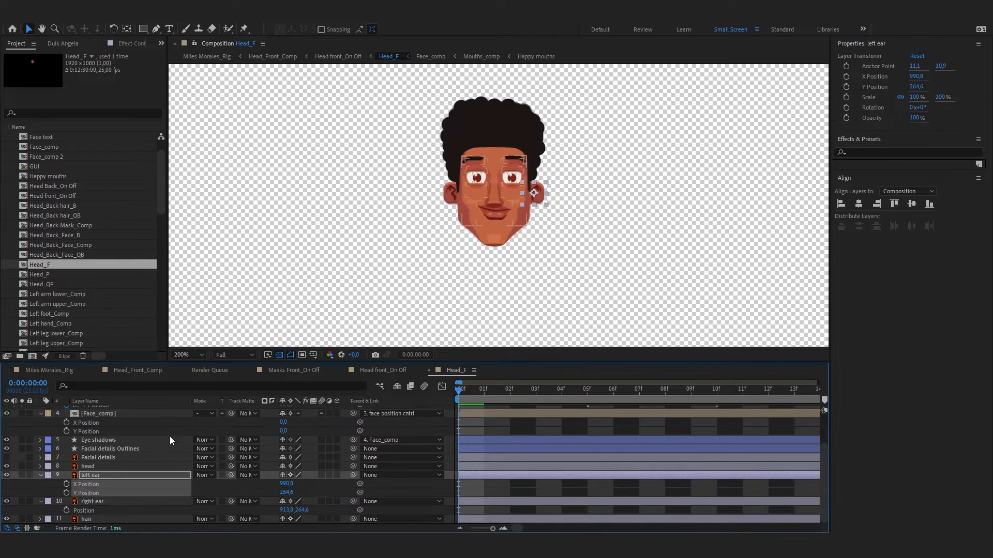
left_click(66, 492)
right_click(95, 510)
left_click(138, 381)
left_click(66, 519)
Add Y Position keyframes at frames 5 and 10 for the left ear and right ear
left_click(587, 393)
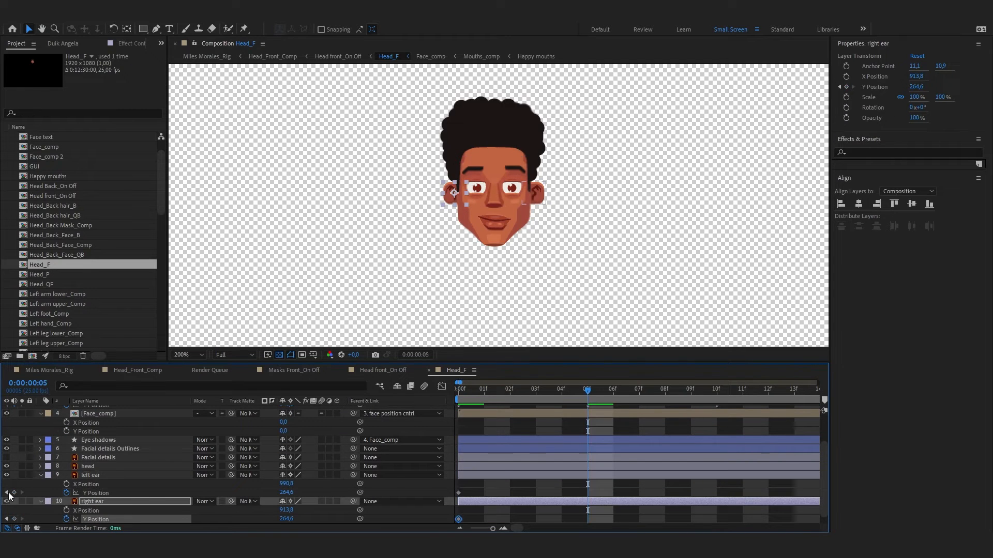
left_click(13, 492)
left_click(14, 519)
left_click(717, 393)
left_click(14, 520)
left_click(14, 492)
Add composition markers with the comment up at frame 0 and rest at frame 5
key("Home")
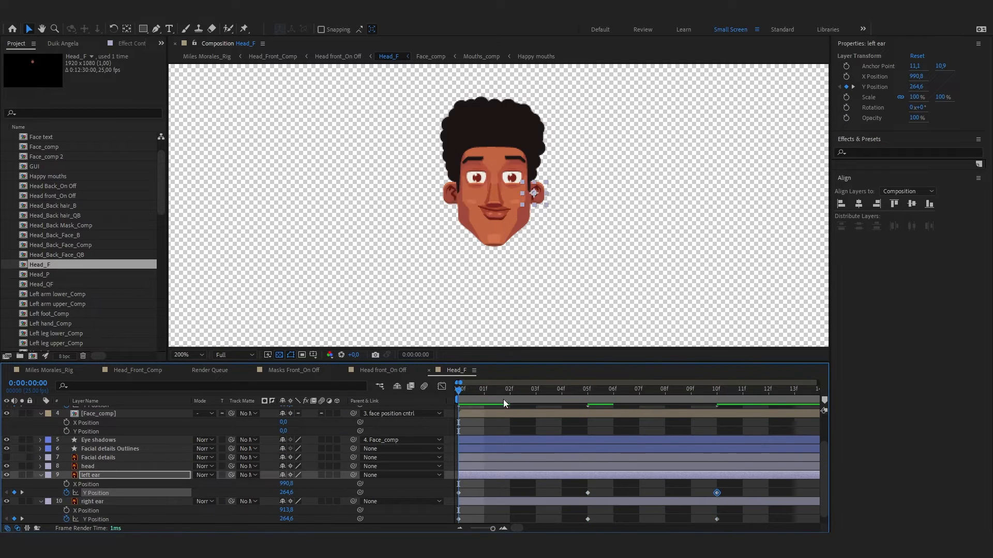
double_click(464, 399)
type("up")
key("Return")
left_click(589, 389)
left_click(824, 400)
double_click(590, 400)
type("rest")
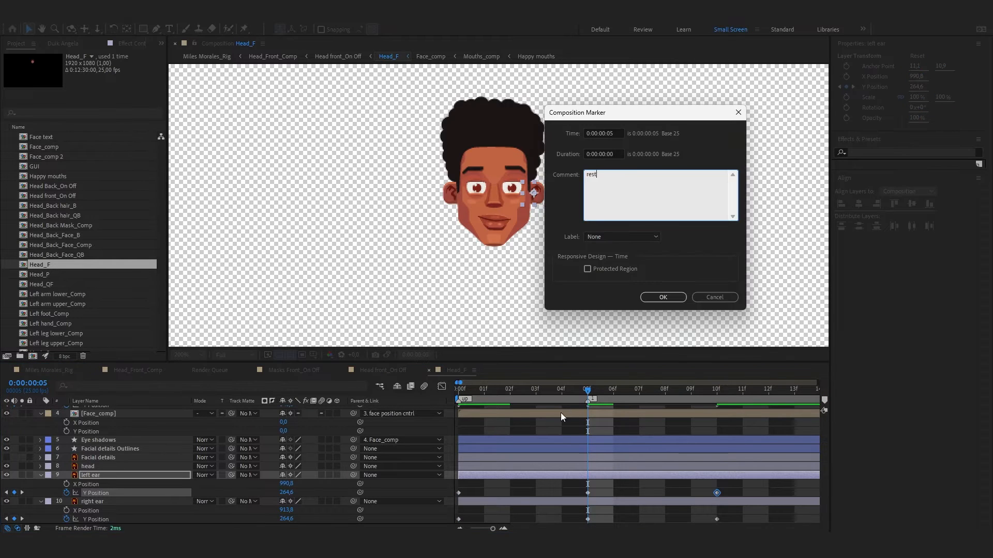
key("Return")
Add a composition marker with the comment down at frame 10
left_click(718, 401)
key("alt+KP_Multiply")
type("down")
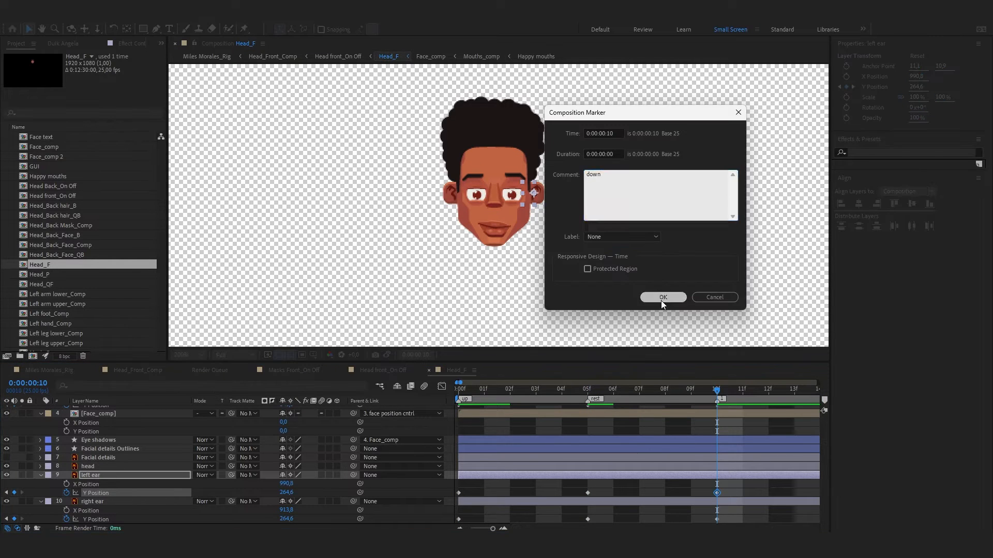
left_click(661, 297)
Add a Scale keyframe to the head layer at frame 0 and go to the rest keyframe at frame 5
key("Home")
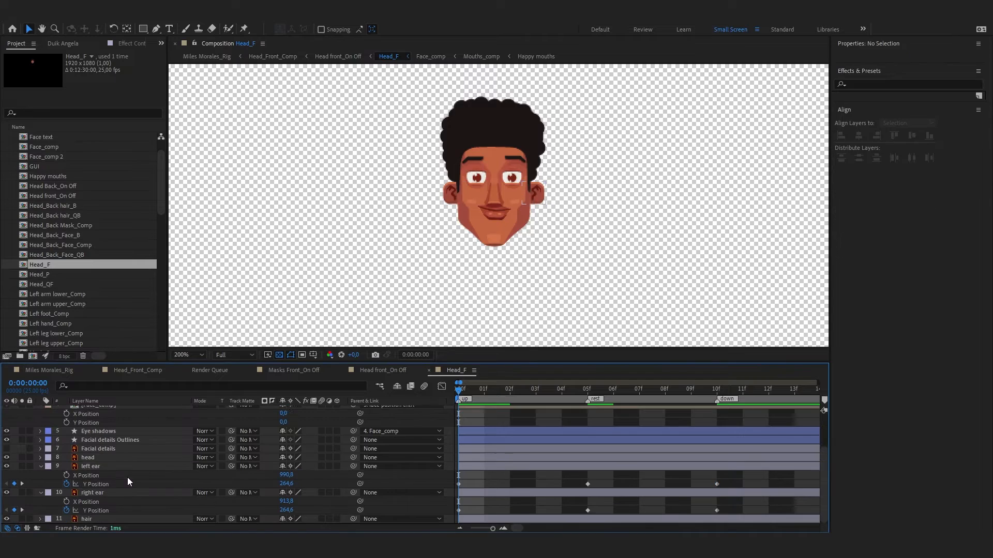
scroll(104, 483, "up", 2)
left_click(91, 484)
key("s")
left_click(67, 493)
key("k")
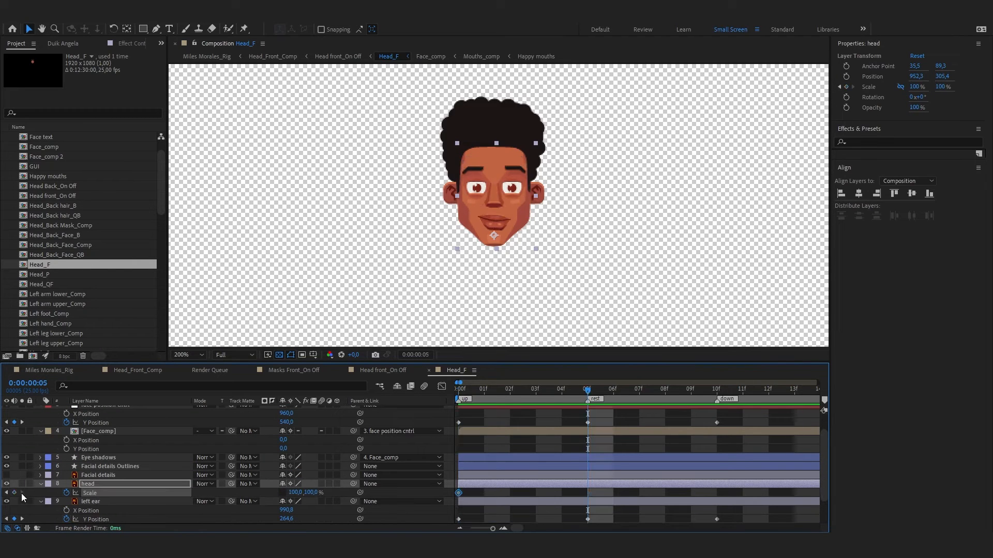
Add Scale keyframes to the head layer at frame 5 (rest) and frame 10 (down)
left_click(14, 492)
key("k")
key("Home")
key("k")
scroll(95, 466, "up", 2)
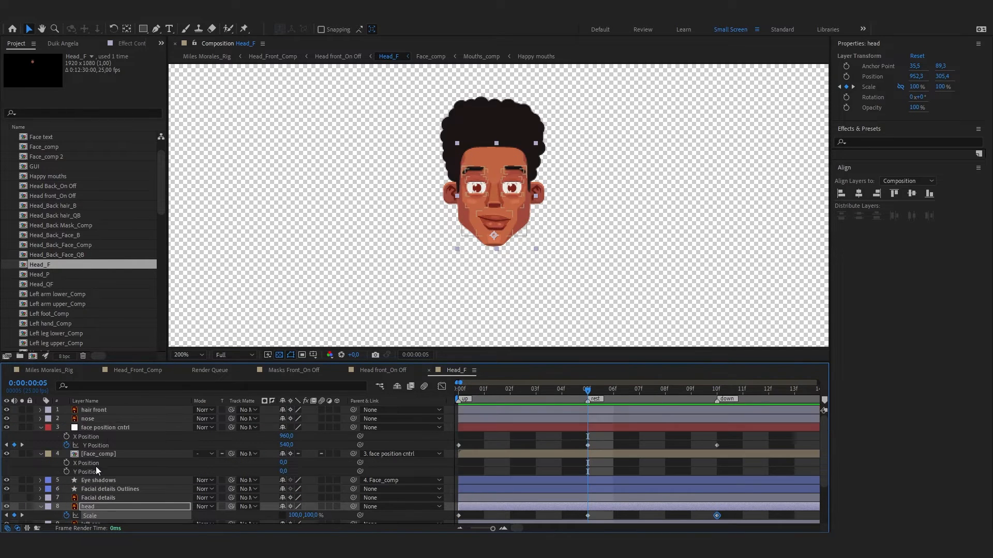
Parent the nose layer to face position cntrl and move it below that controller in the layer stack
left_click(89, 419)
left_click_drag(353, 419, 145, 428)
key("ctrl+bracketleft")
scroll(348, 470, "down", 1)
key("j")
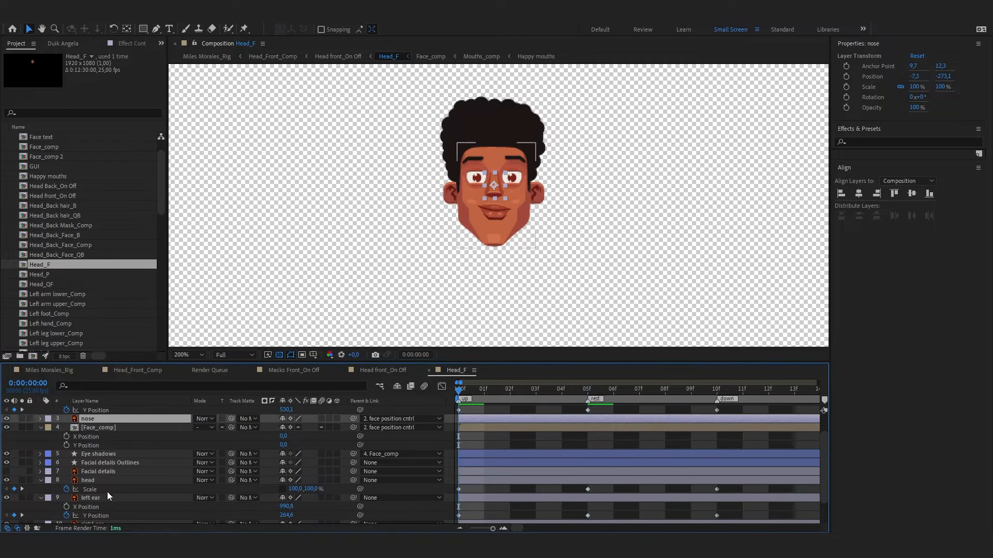
Move the head layer's anchor point up from the chin to the middle of the face
left_click(98, 481)
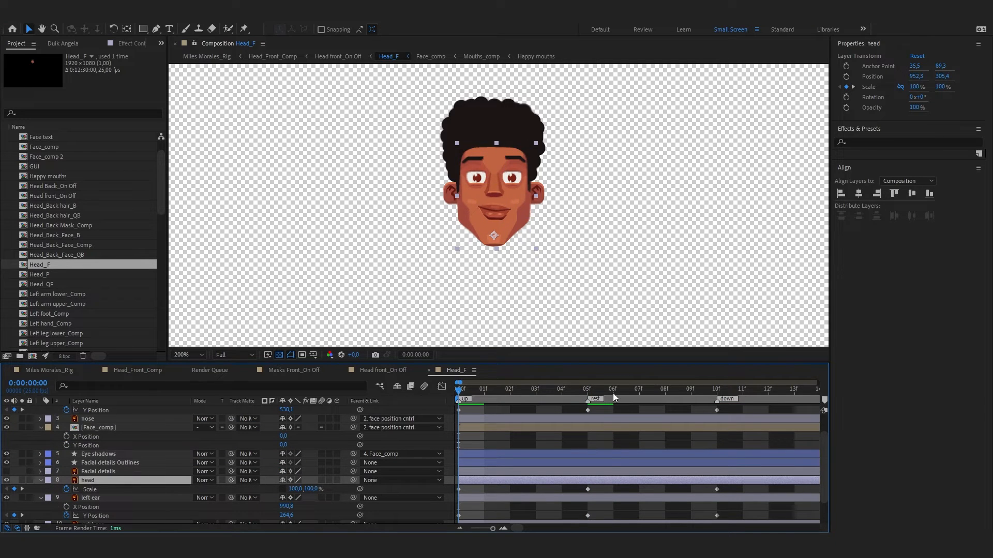
key("k")
key("y")
left_click_drag(496, 221, 495, 207)
key("Home")
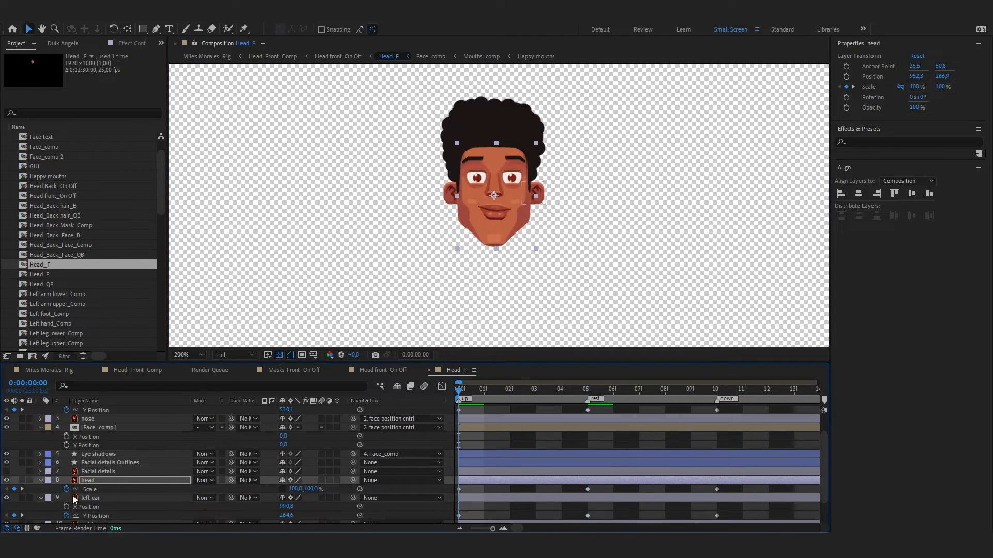
Use the head layer as track matte for Facial details Outlines and keep the head layer visible
left_click_drag(231, 463, 114, 481)
left_click(8, 481)
Set the head layer's vertical scale to 85.9% at frame 0 (up), leaving the horizontal scale at 100%
left_click(538, 194)
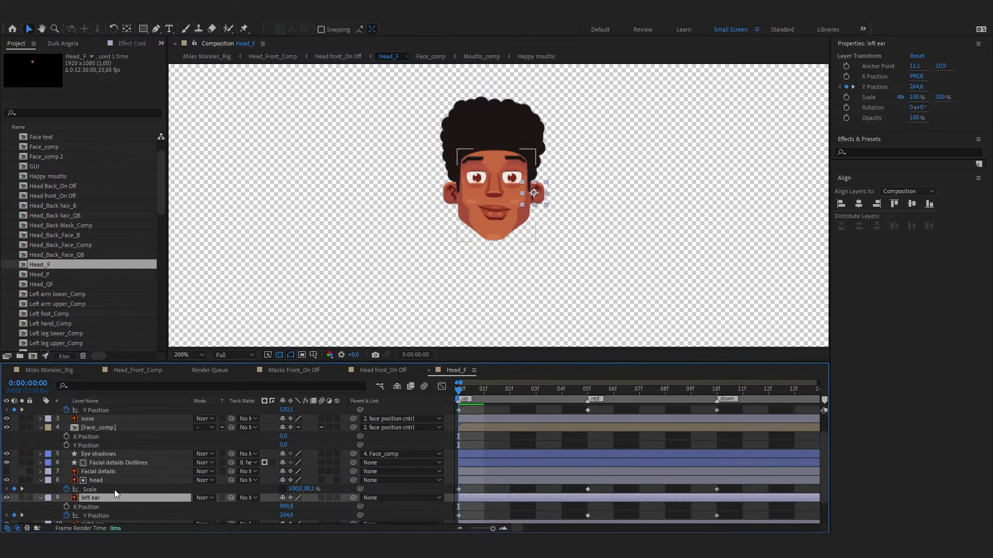
left_click_drag(307, 492, 305, 493)
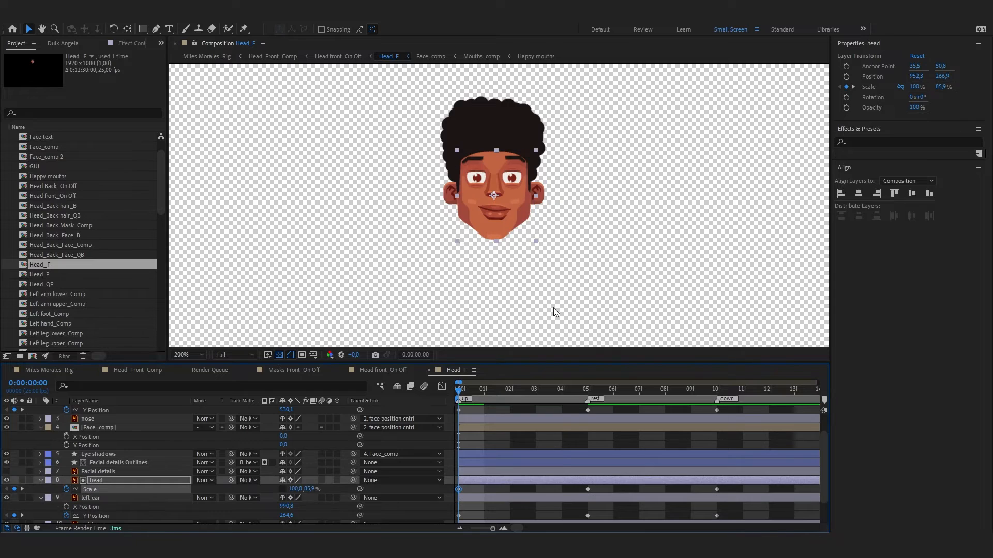
left_click_drag(532, 391, 458, 394)
Move the left ear and right ear layers down together to Y position 268.6 at frame 0
scroll(100, 463, "down", 2)
left_click(99, 466)
left_click(102, 495, "shift")
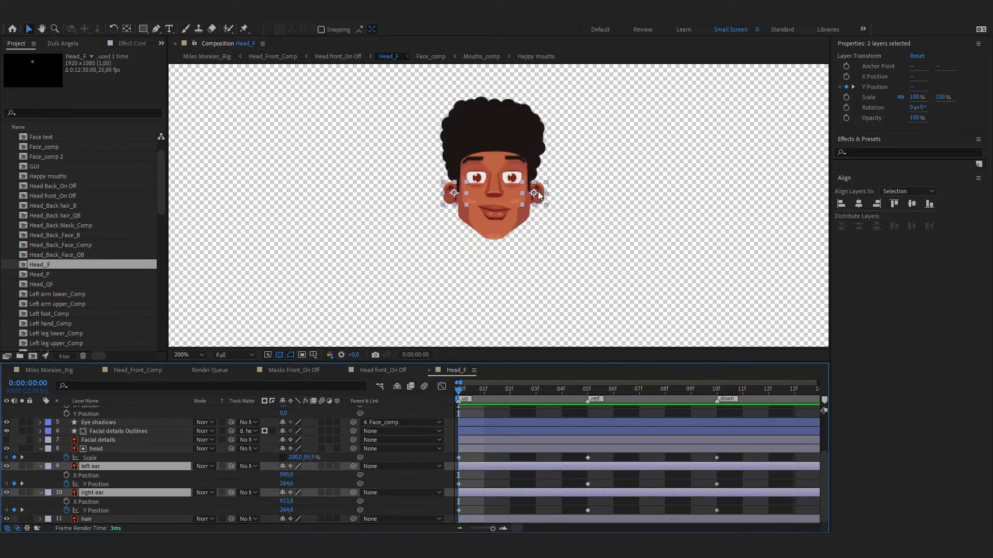
left_click_drag(537, 194, 538, 197)
left_click_drag(500, 387, 588, 387)
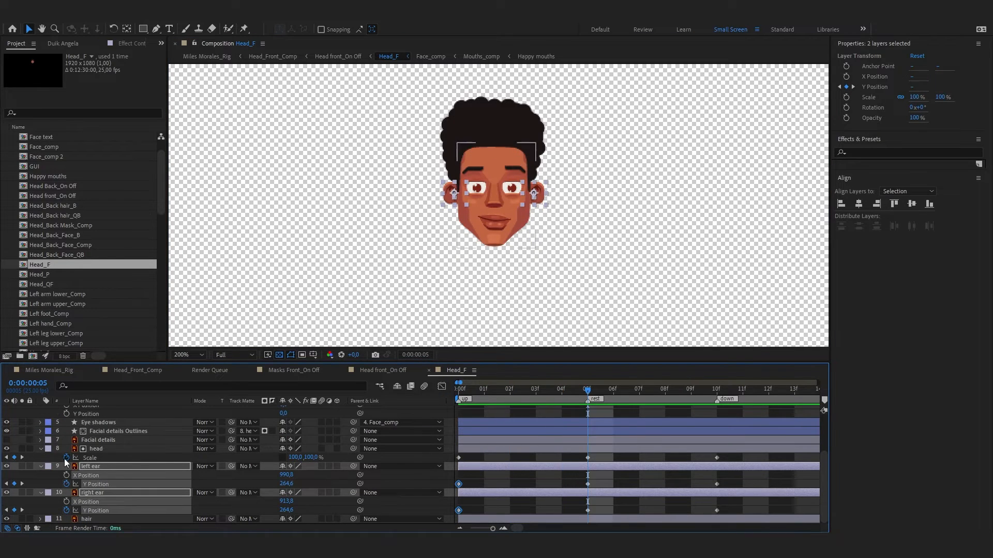
Separate the hair layer's position dimensions and add Y Position keyframes at frame 5 and frame 10
left_click(87, 519)
key("p")
right_click(85, 519)
left_click(133, 387)
scroll(98, 481, "down", 2)
left_click(87, 485)
left_click(67, 519)
key("j")
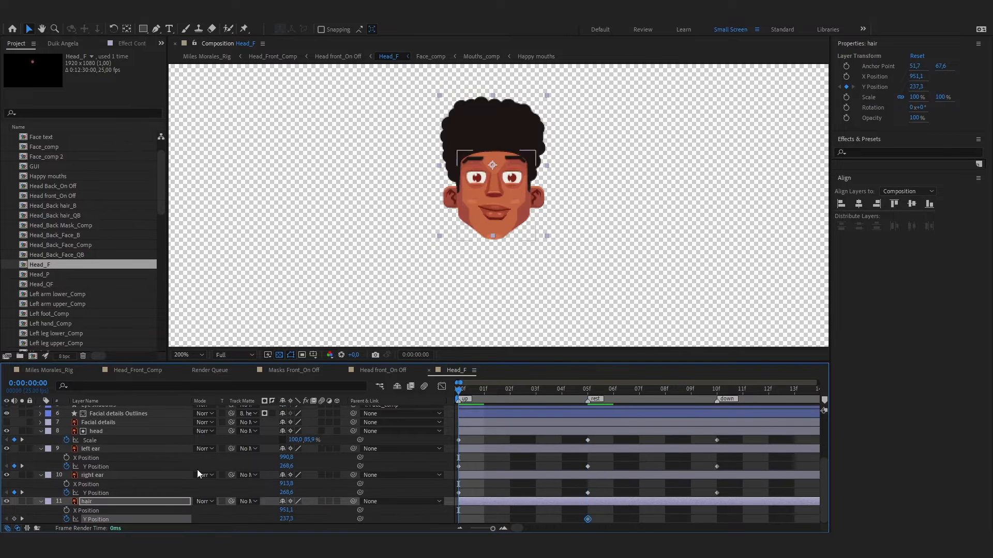
left_click(717, 388)
left_click(14, 519)
Lower the hair layer at frame 0 by setting its Y Position to about 241.7
left_click_drag(465, 387, 441, 388)
left_click_drag(286, 519, 322, 512)
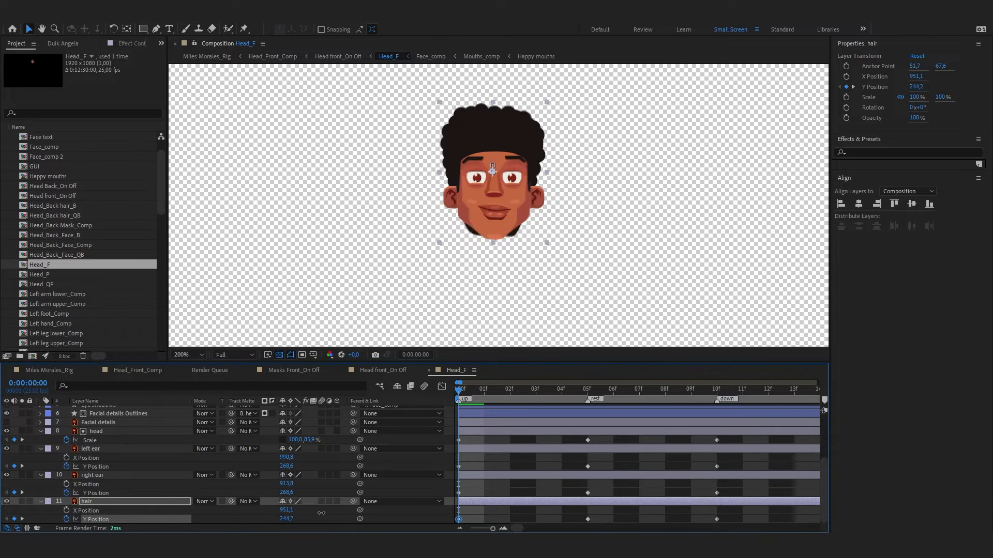
Solo the hair layer at frame 5 and create a hair Outlines shape layer from its vector artwork
left_click_drag(510, 389, 587, 389)
left_click(21, 502)
right_click(83, 498)
mouse_move(124, 402)
left_click(251, 436)
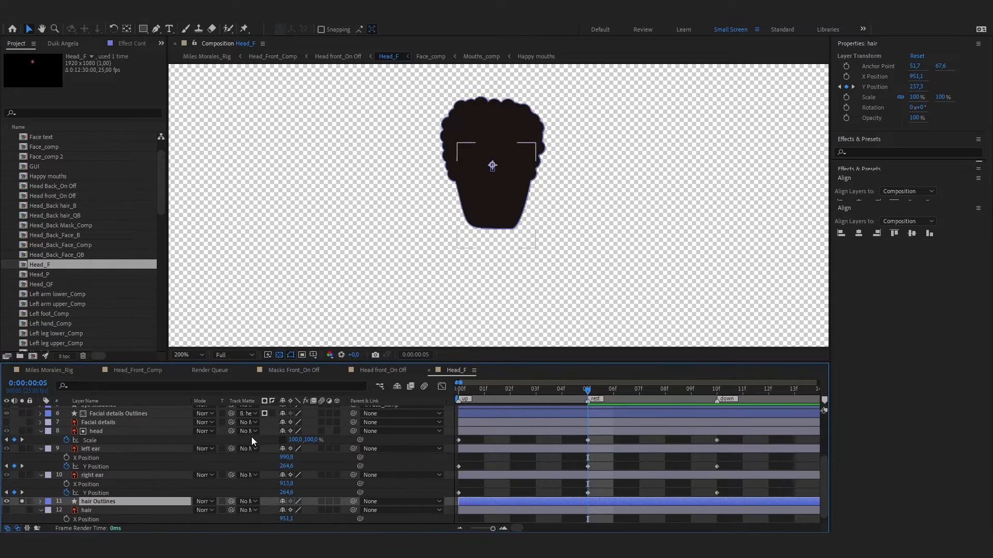
Shorten the lower edge of the hair Outlines shape with the Pen tool, unsolo the layer and preview the head movement
key("g")
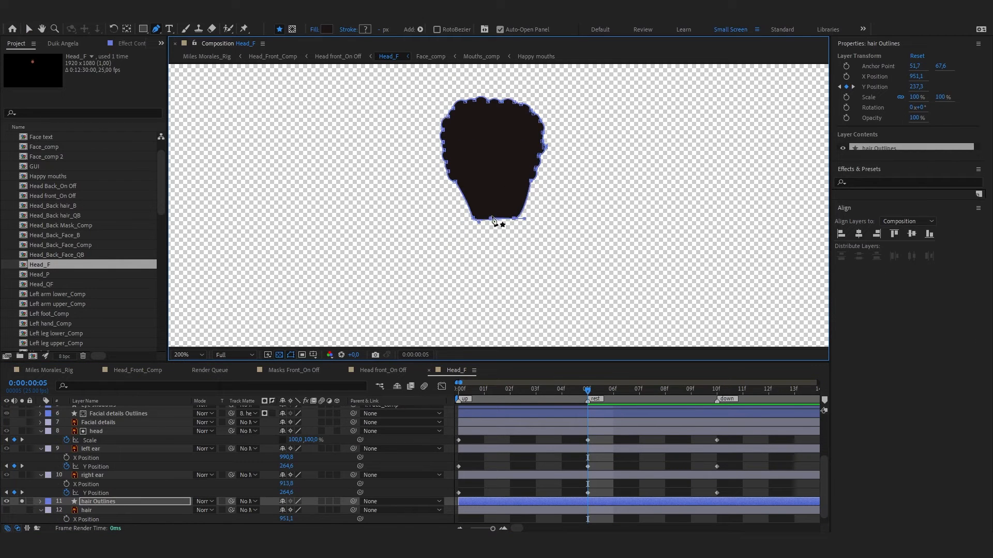
left_click(27, 25)
left_click(22, 502)
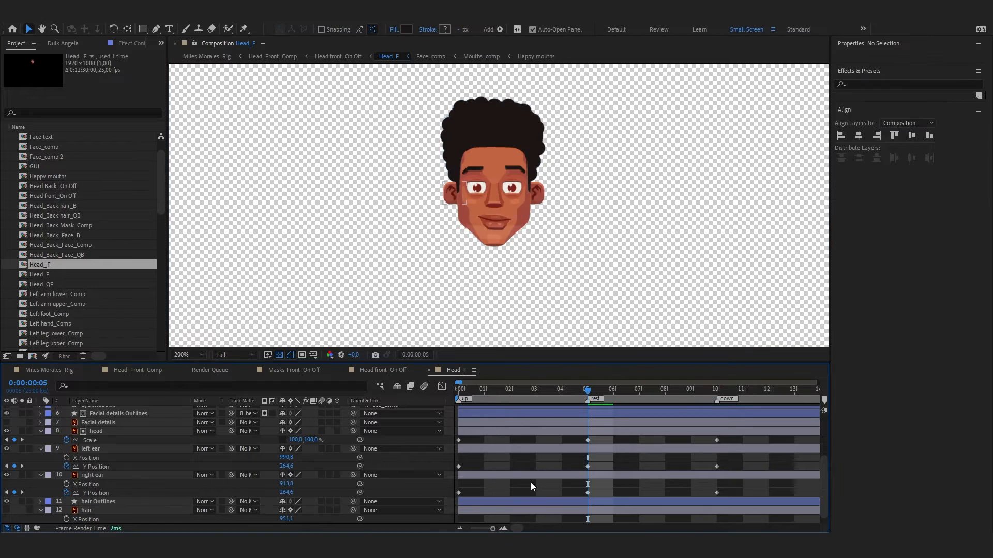
left_click_drag(600, 391, 458, 404)
key("space")
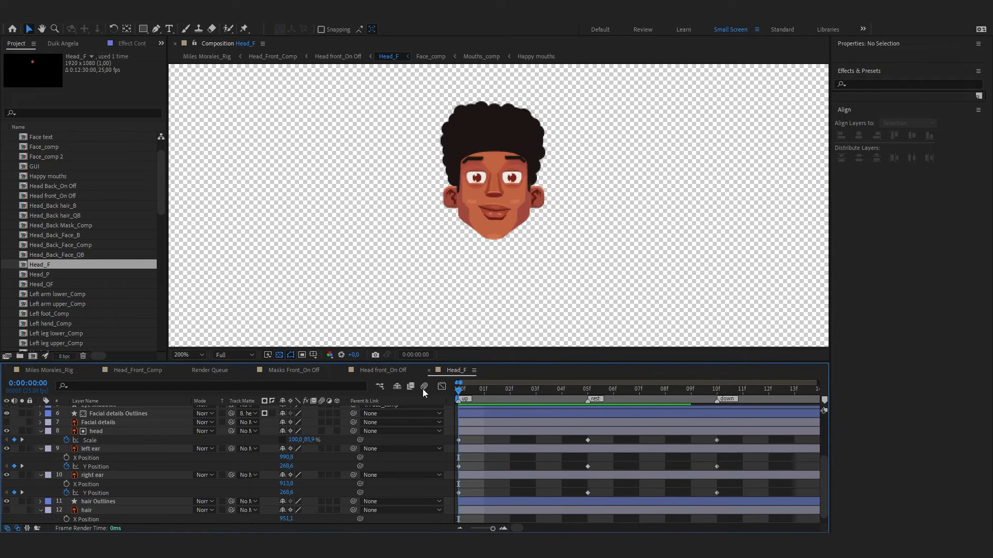
Parent the Facial details Outlines layer to face position cntrl at the rest frame
scroll(132, 481, "up", 1)
left_click(148, 440)
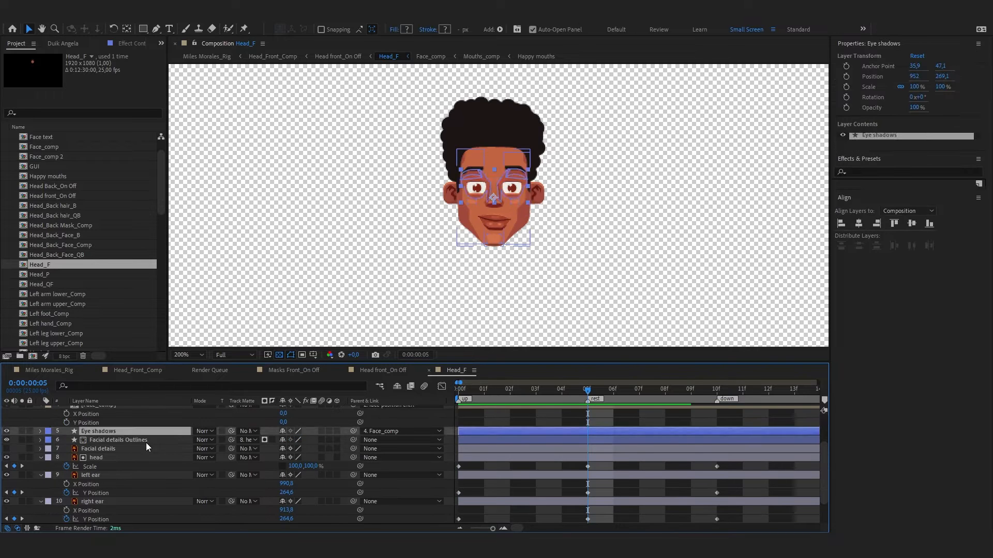
left_click(401, 440)
left_click(428, 317)
left_click(453, 291)
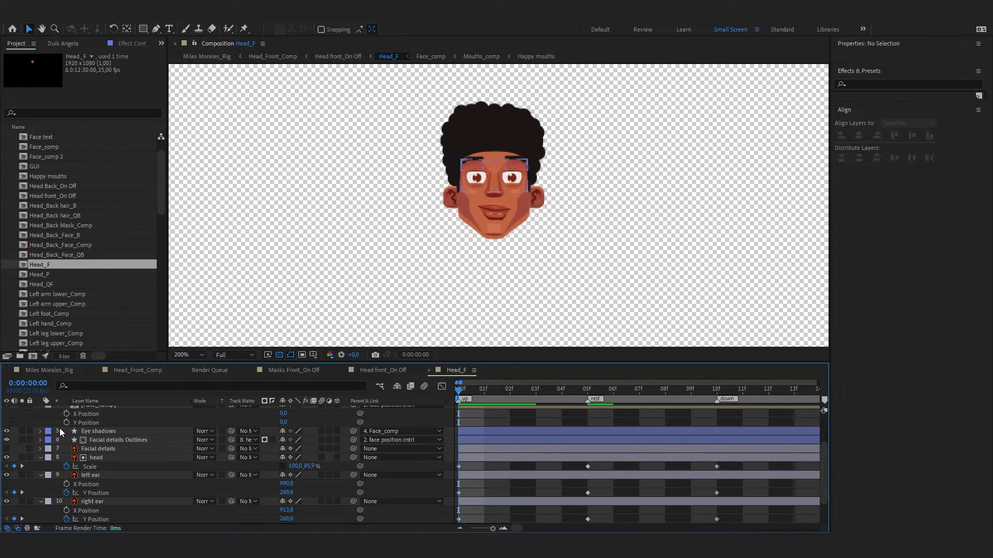
At frame 0, set the head's vertical scale to 87.3% and move face position cntrl slightly down
scroll(123, 500, "down", 2)
left_click(322, 424)
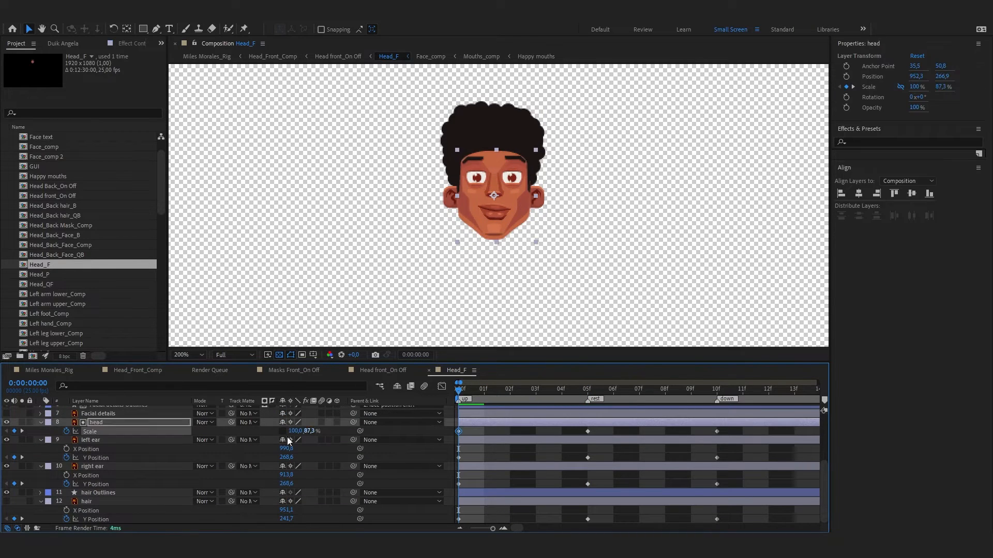
scroll(289, 440, "up", 3)
left_click(319, 430)
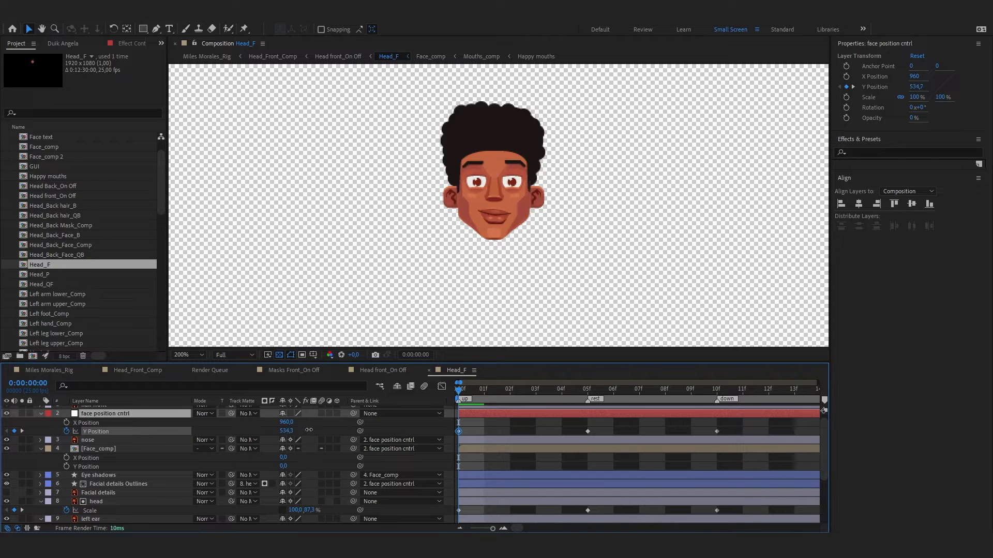
left_click_drag(459, 392, 449, 416)
Parent the hair Outlines layer to the head layer at frame 5
key("k")
scroll(161, 451, "down", 2)
left_click(128, 519)
left_click_drag(353, 519, 111, 449)
left_click(500, 410)
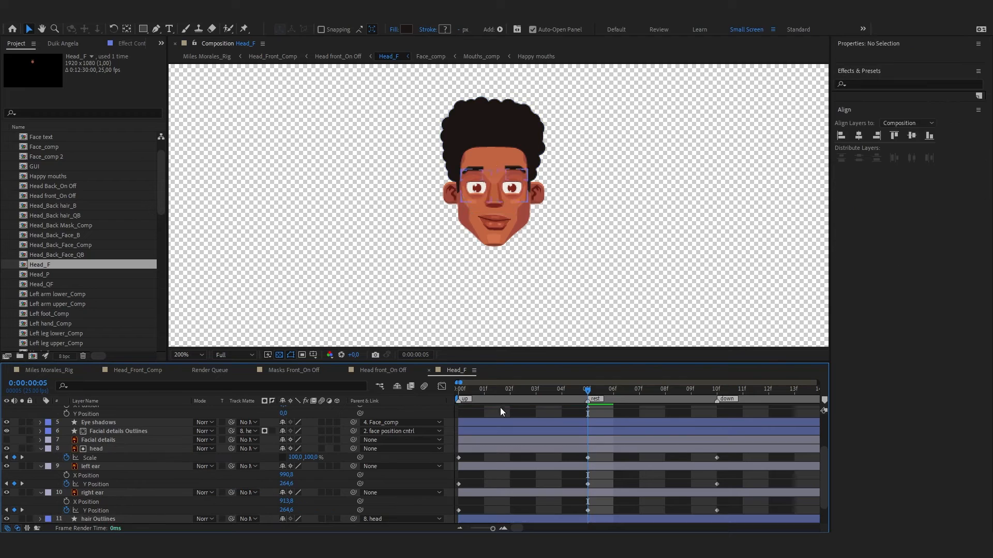
Check the motion between up and rest and set the head's vertical scale at frame 0 to 90%
left_click_drag(489, 392, 451, 395)
key("comma")
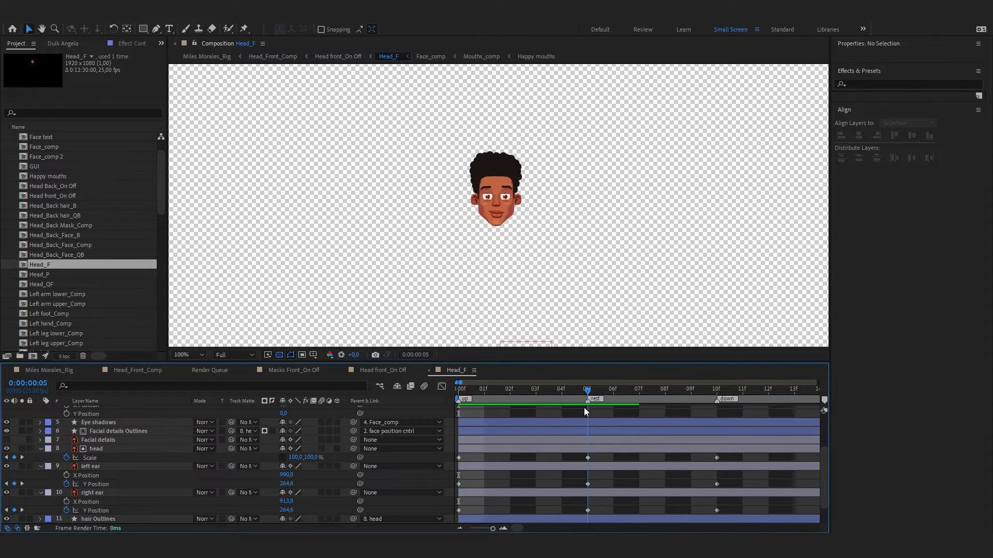
left_click_drag(586, 412, 572, 412)
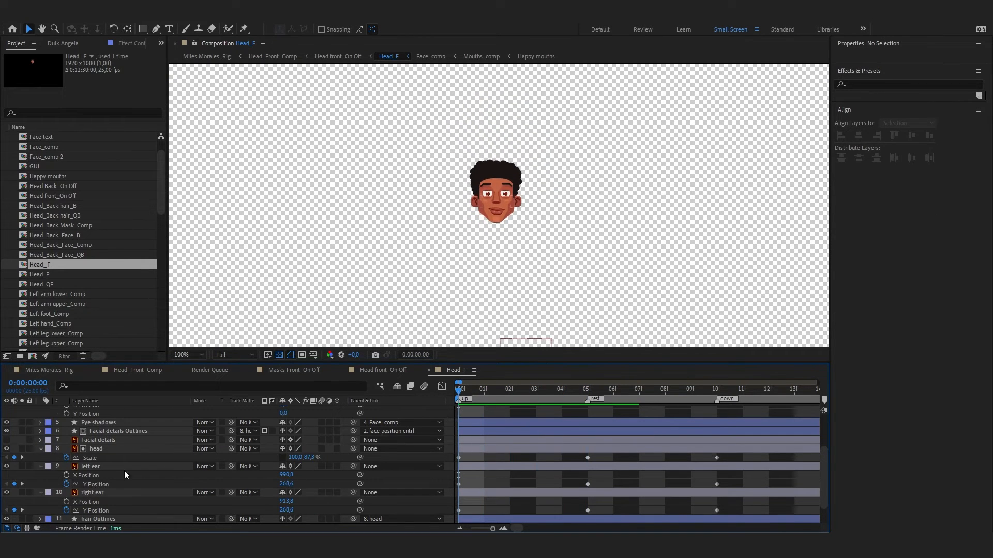
left_click_drag(564, 396, 456, 396)
scroll(429, 275, "up", 1)
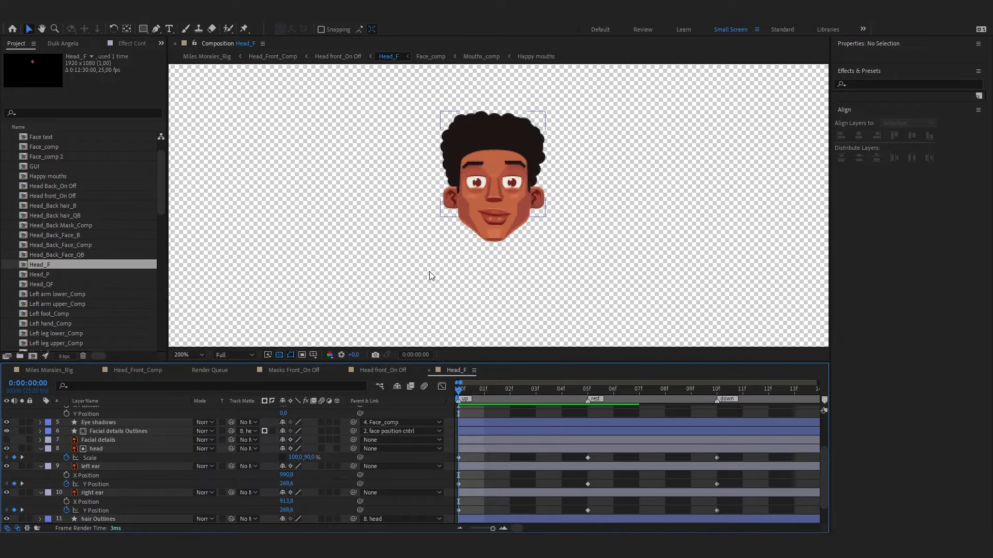
Nudge face position cntrl up to Y position 535.8 at frame 0 and check the transition to rest
scroll(116, 424, "up", 2)
left_click(116, 414)
key("Up")
key("Up")
left_click(567, 394)
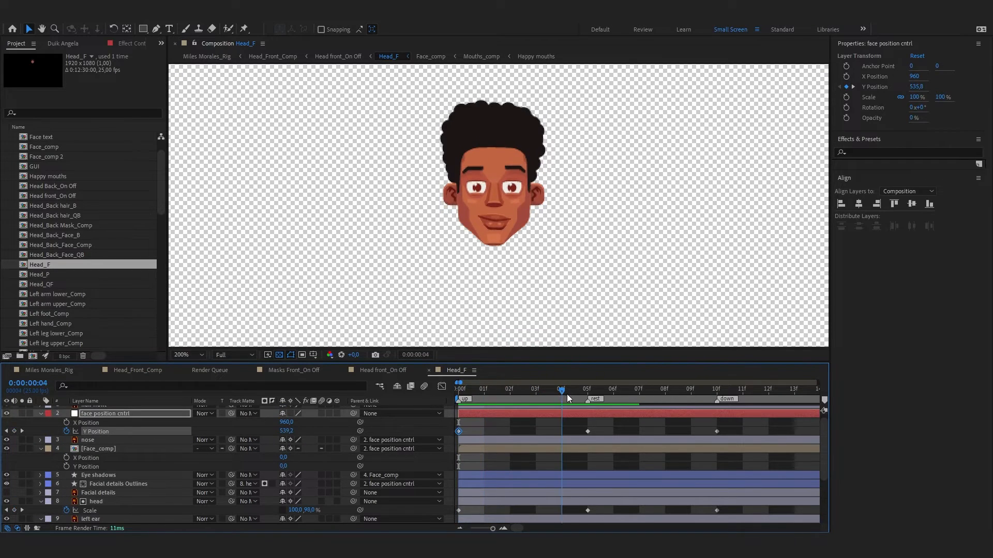
key("comma")
Set the head layer's vertical scale to 90% at frame 10 (down)
left_click_drag(588, 393, 717, 393)
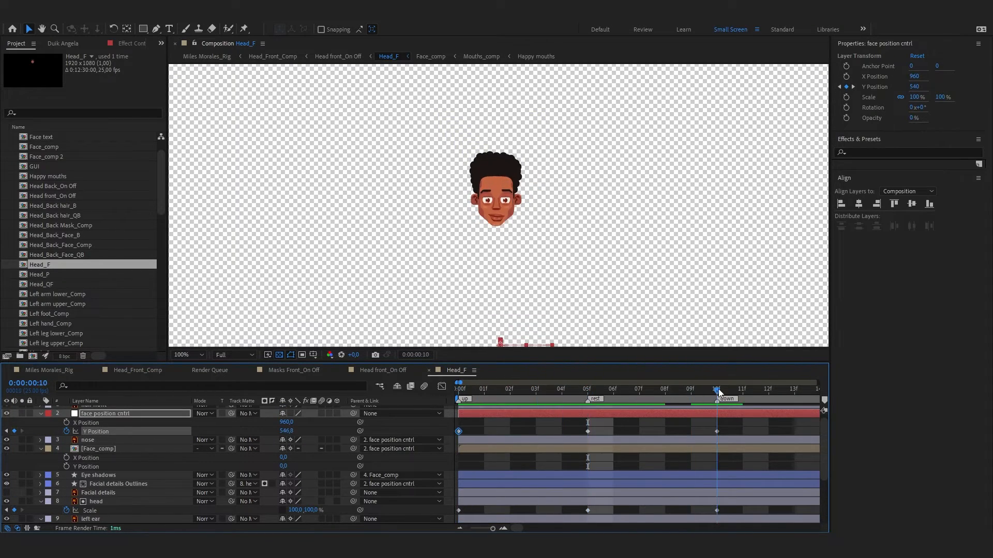
scroll(413, 388, "down", 1)
left_click_drag(309, 487, 288, 492)
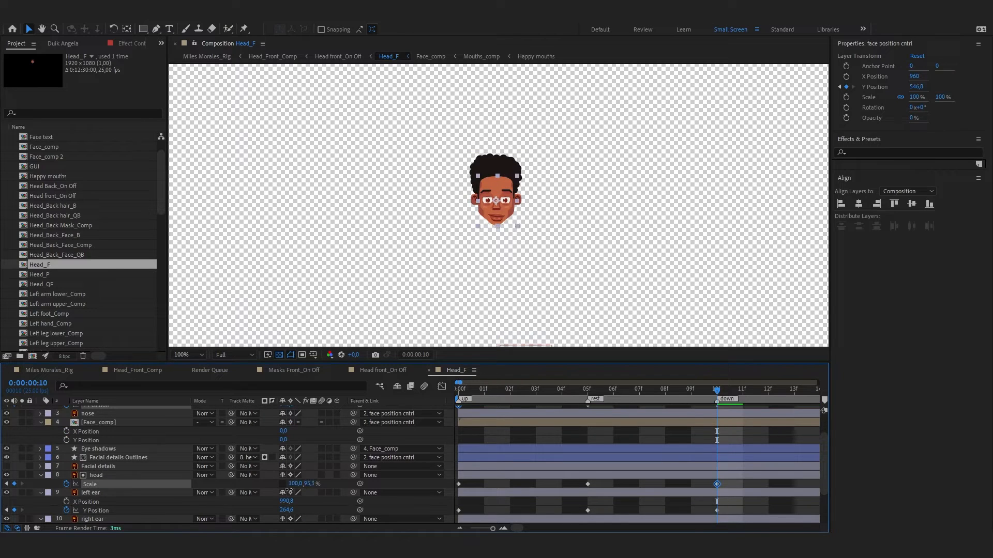
Separate the head layer's position into X and Y and keyframe both at frame 5
left_click(105, 476)
key("period")
left_click(588, 391)
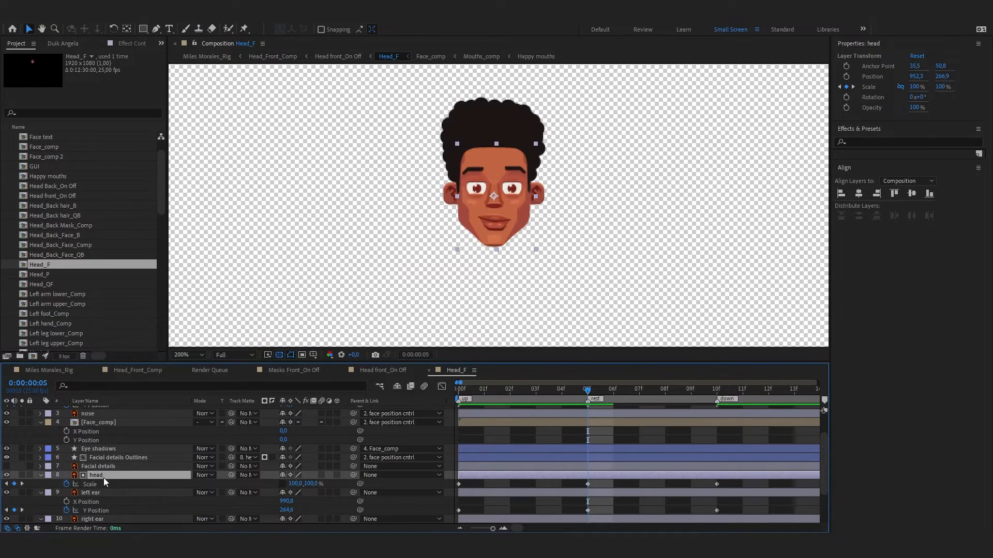
key("p")
left_click(66, 485)
key("u")
key("u")
right_click(128, 486)
left_click(212, 355)
left_click(461, 486)
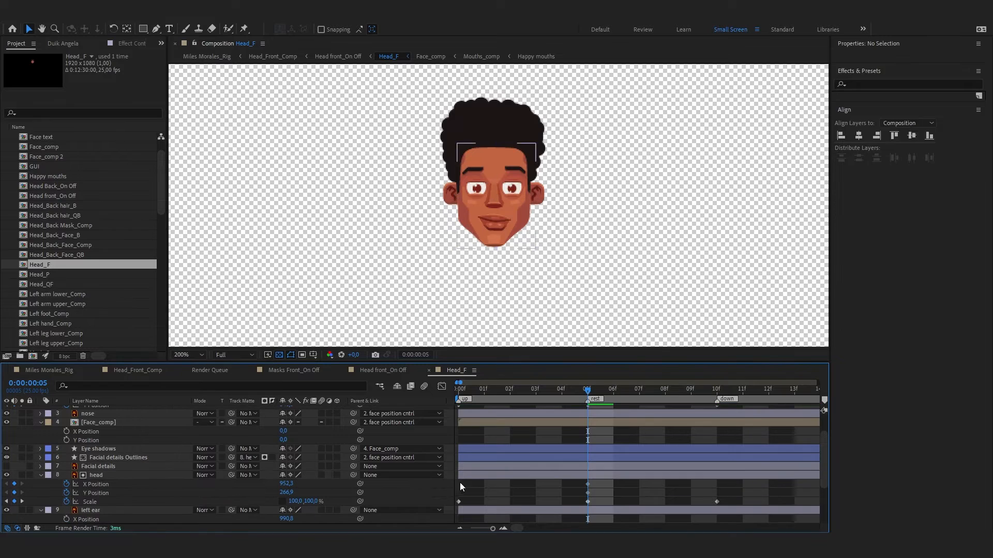
Add head Y Position keyframes at frames 10 and 0, setting the frame 0 value to 265.3
left_click(717, 391)
left_click(14, 492)
key("Home")
left_click(14, 493)
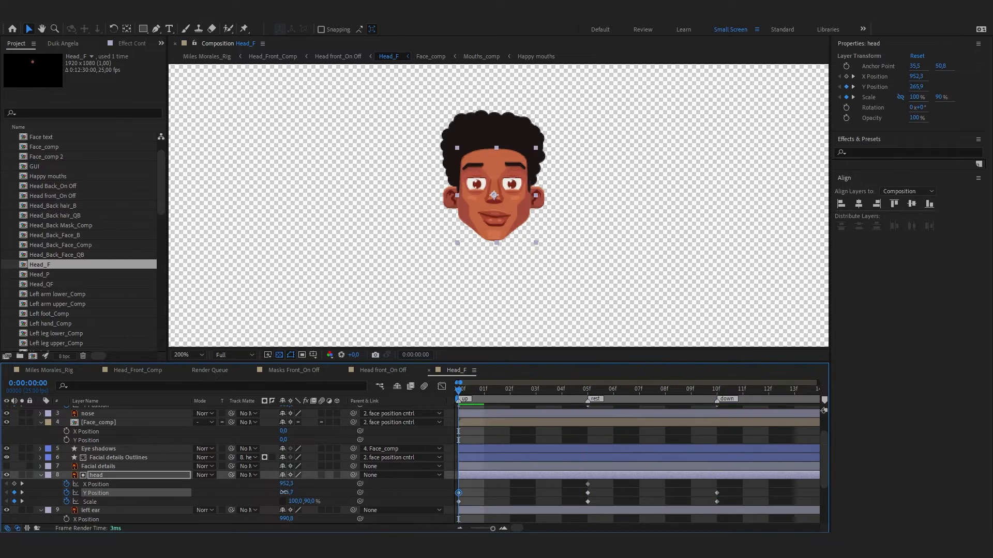
left_click_drag(276, 495, 280, 495)
left_click_drag(596, 391, 432, 396)
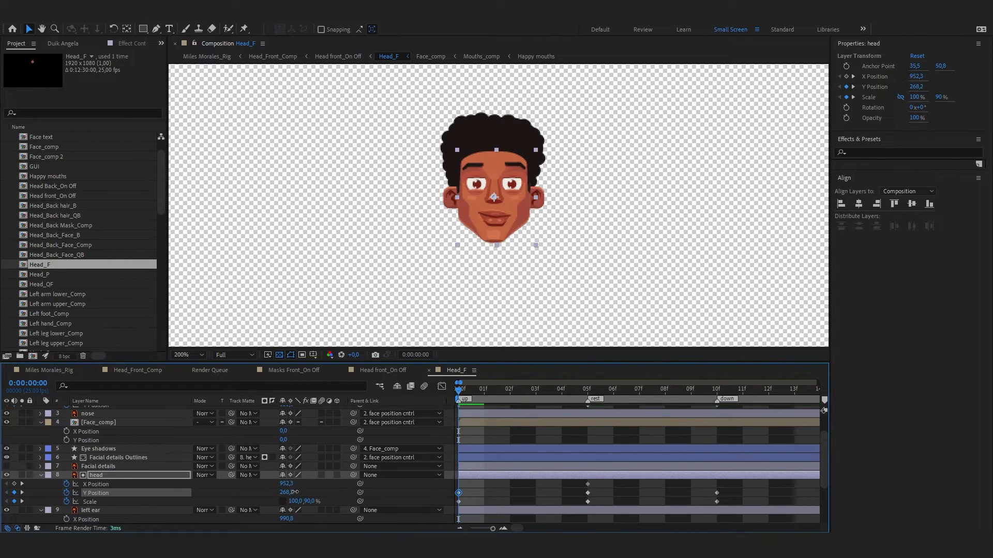
At frame 0, raise face position cntrl slightly and set both ears' Y Position to 268.1
scroll(159, 454, "up", 2)
mouse_move(291, 437)
left_mouse_down()
mouse_move(302, 437)
mouse_move(279, 441)
left_mouse_up()
scroll(366, 435, "down", 3)
left_click(109, 490)
left_click(112, 465, "shift")
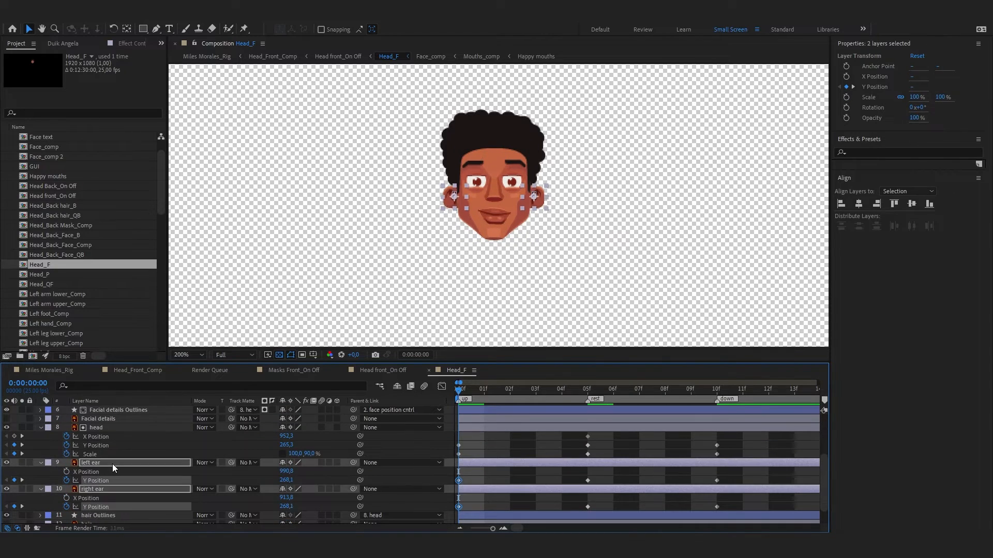
left_click(331, 445)
Set the head layer's Y Position to 270.5 at frame 10 (down)
left_click_drag(484, 390, 718, 417)
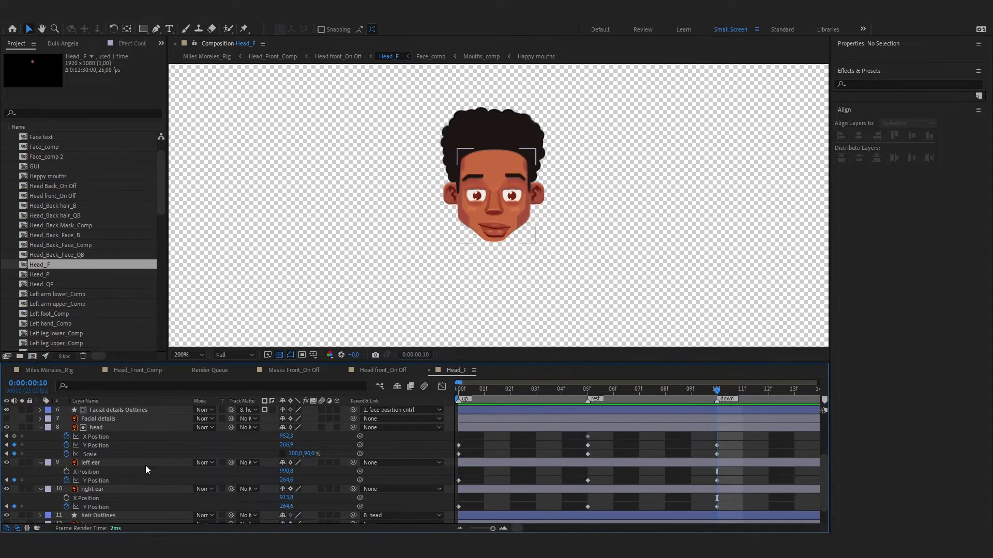
left_click_drag(285, 446, 298, 444)
Raise the left and right ears together to Y Position 261.1 at frame 10
left_click_drag(589, 391, 718, 400)
left_click(98, 464)
left_click(98, 489, "shift")
left_click_drag(286, 481, 273, 481)
left_click(634, 452)
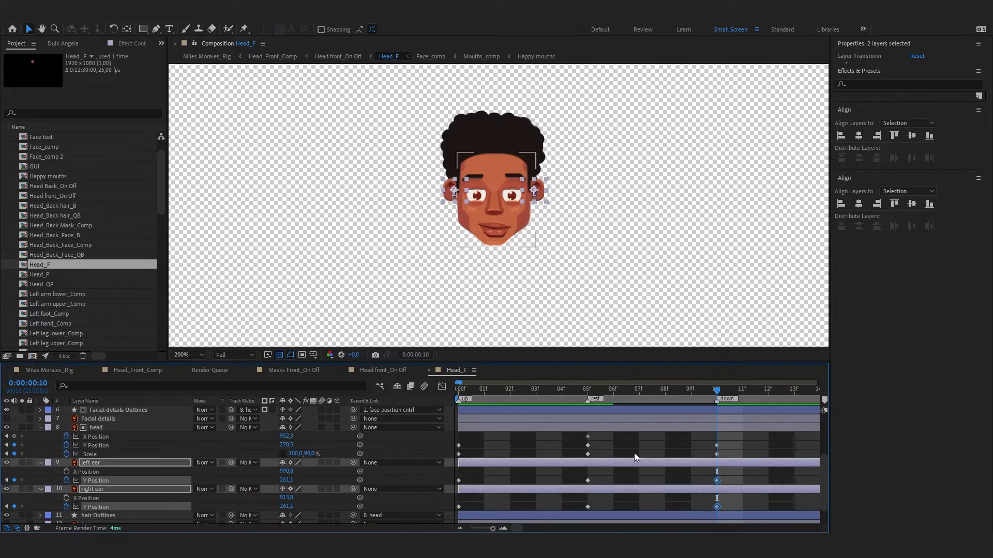
Set the hair Outlines layer's Y Position to 26.3 at frame 10
left_click_drag(589, 393, 711, 405)
scroll(141, 465, "down", 2)
left_click(144, 494)
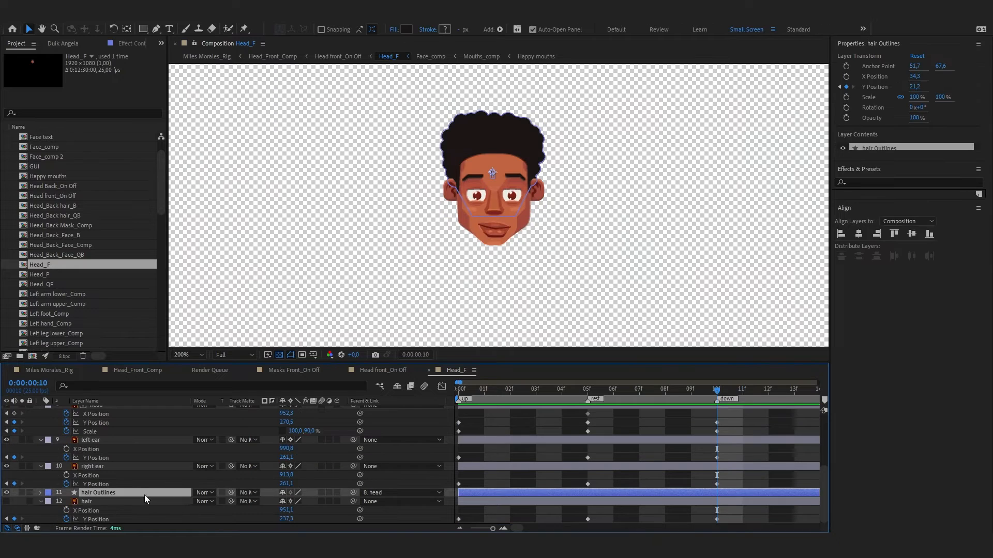
key("p")
left_click(291, 510)
left_click(607, 458)
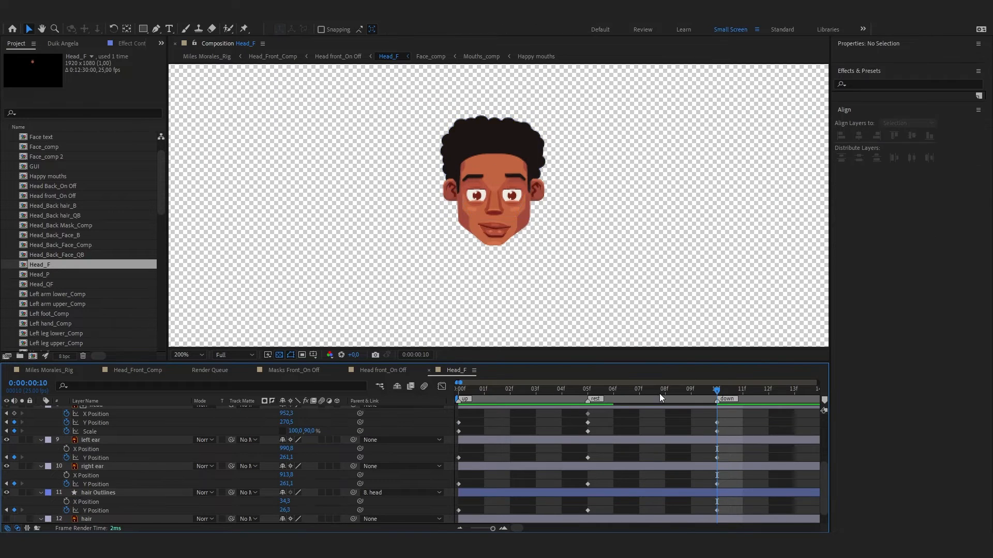
Preview the head movement and reduce the hair Outlines layer's Y Position to move the hair upward
key("space")
key("space")
left_click_drag(285, 510, 235, 513)
mouse_move(572, 388)
left_mouse_down()
mouse_move(407, 400)
mouse_move(734, 401)
mouse_move(535, 393)
mouse_move(595, 388)
mouse_move(587, 390)
left_mouse_up()
left_click(723, 449)
left_click(146, 494)
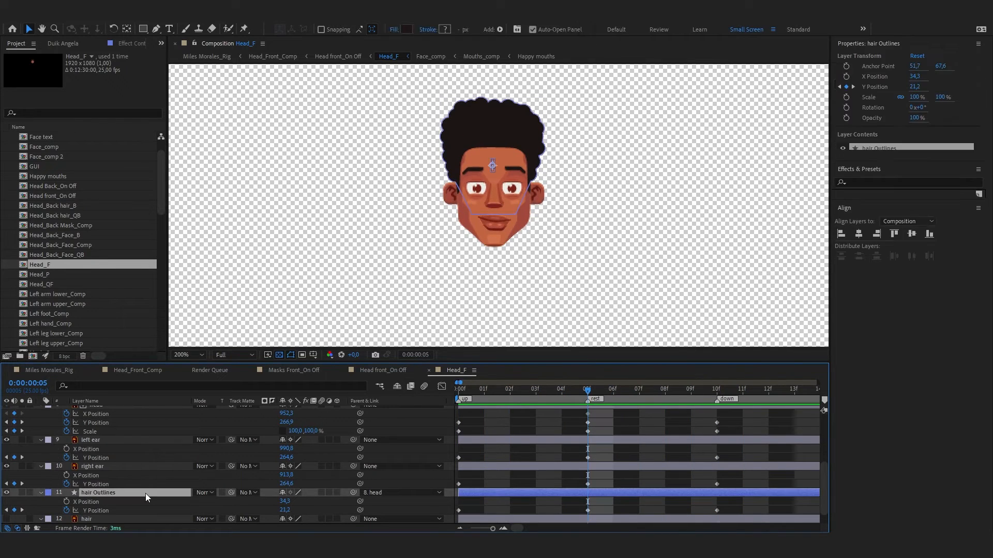
Save the project and add a Duik zero to the hair Outlines layer
key("ctrl+s")
left_click(63, 43)
left_click(31, 60)
left_click(80, 98)
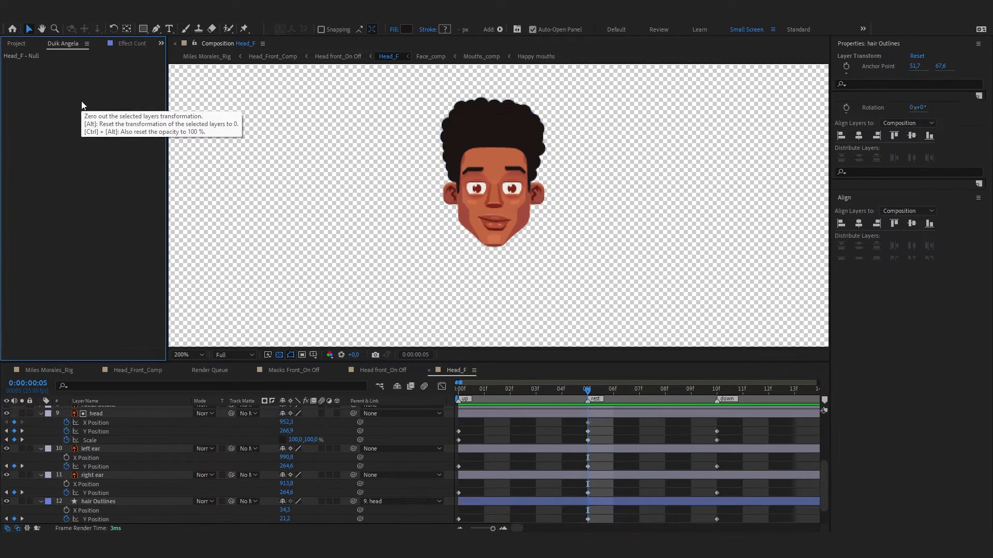
Add Duik zeros to the left ear and right ear layers together
scroll(137, 473, "down", 1)
left_click(109, 440)
left_click(95, 414, "ctrl")
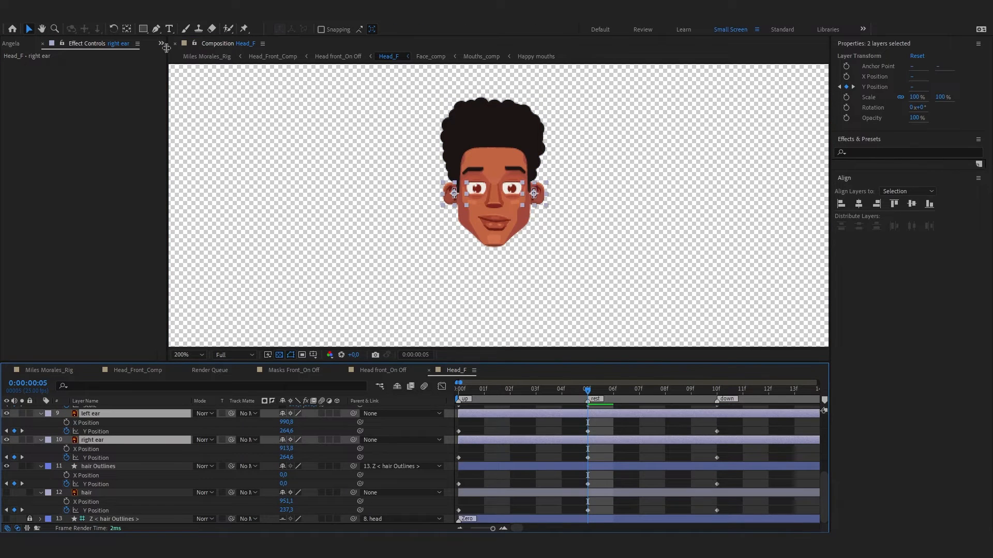
left_click(11, 43)
left_click(80, 99)
Add a Duik zero to the face position cntrl layer
scroll(109, 451, "up", 1)
scroll(108, 451, "up", 5)
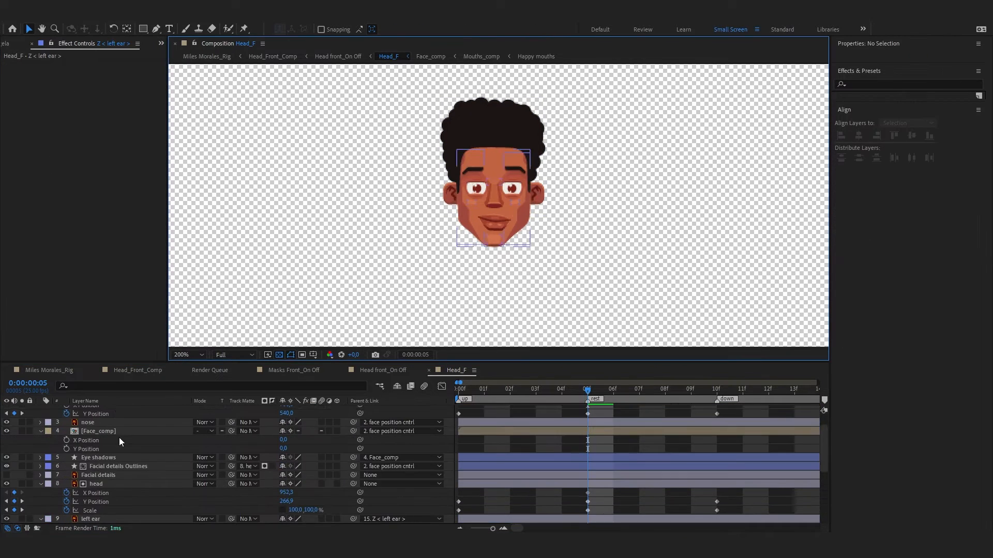
left_click(105, 419)
left_click(11, 44)
scroll(129, 450, "down", 1)
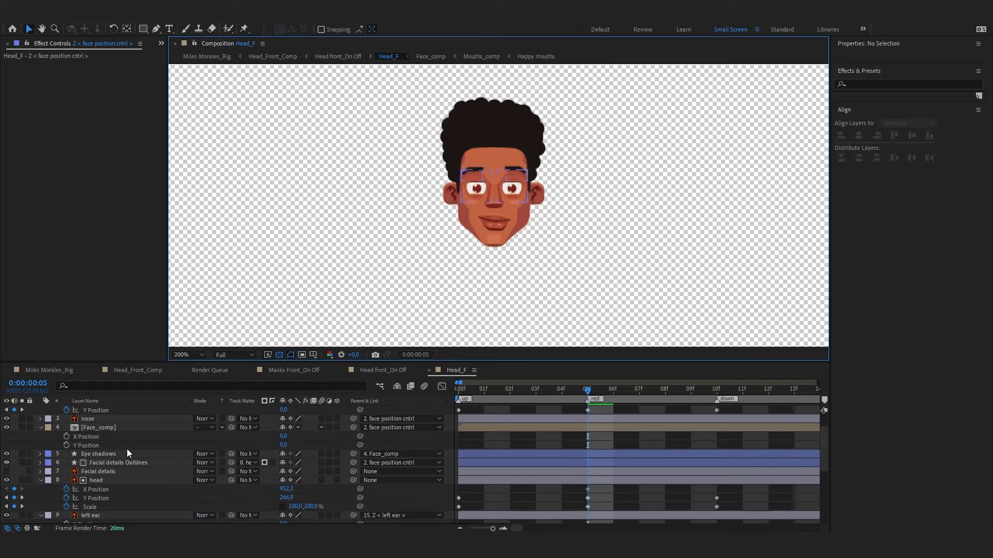
Add a Duik zero to the head layer and hide the resulting zero layer
left_click(126, 449)
scroll(110, 445, "down", 3)
scroll(115, 443, "up", 1)
left_click(120, 437)
left_click(40, 43)
left_click(75, 105)
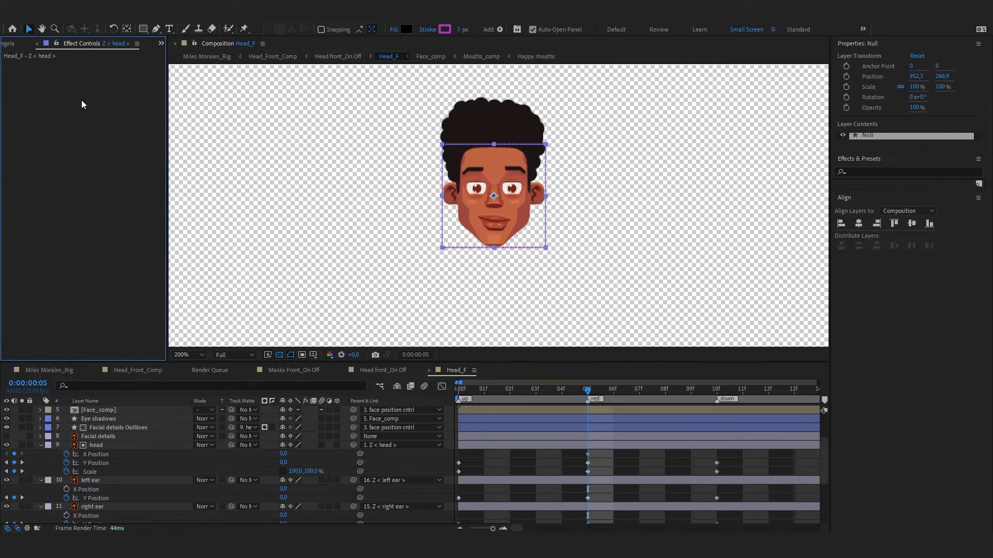
left_click(7, 410)
scroll(62, 440, "down", 2)
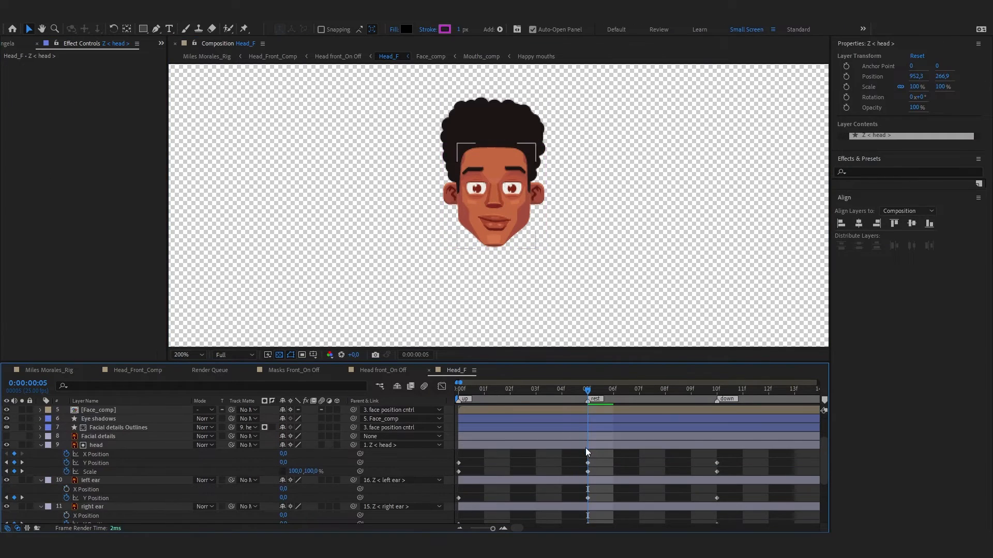
Set the head layer's Y Position to 6 at frame 10, preview the movement and save the project
left_click_drag(588, 392, 714, 422)
scroll(126, 494, "down", 2)
scroll(108, 433, "up", 1)
left_click(110, 419)
left_click_drag(284, 435, 288, 436)
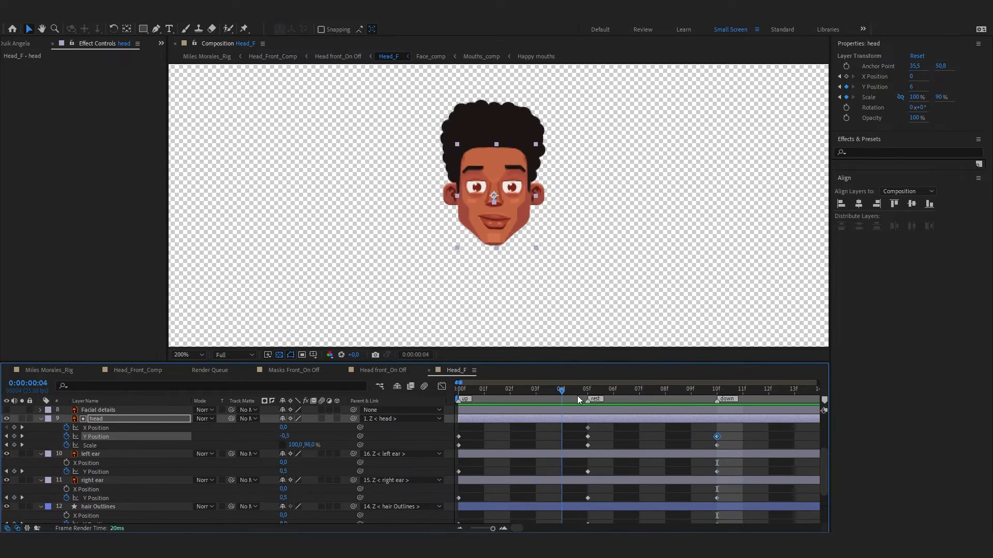
left_click_drag(613, 397, 589, 406)
left_click(623, 435)
key("ctrl+s")
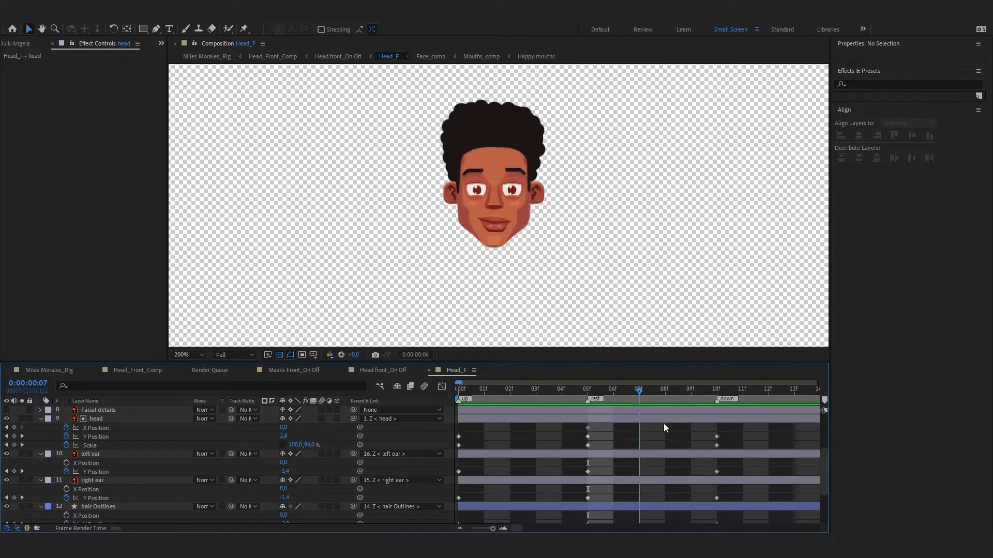
Remove the head layer's X Position keyframing and return to the Miles Morales_Rig comp
left_click_drag(664, 424, 578, 421)
left_click(66, 428)
left_click(49, 370)
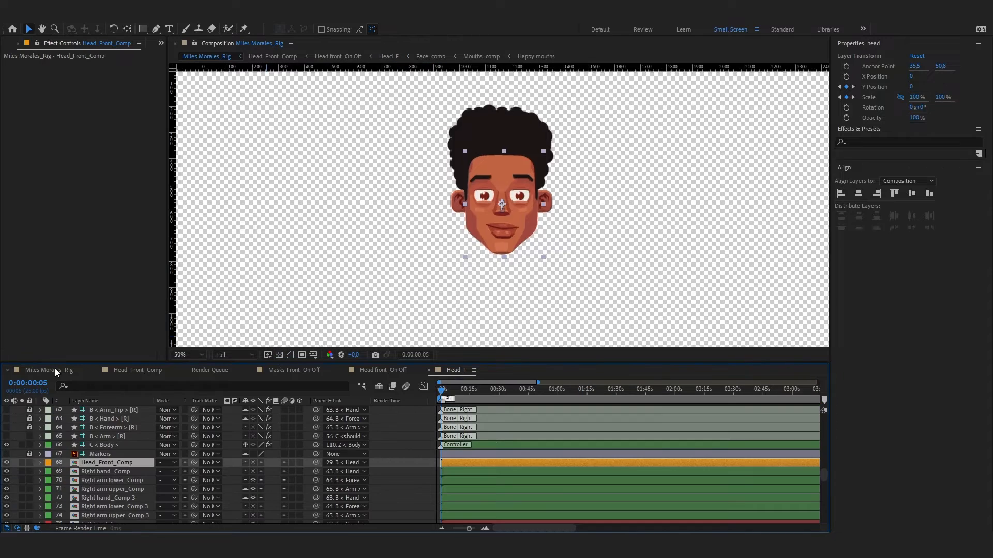
Remove the Position keyframing of the C_Face head-turn control and center the control at 0, 0
key("semicolon")
left_click(730, 173)
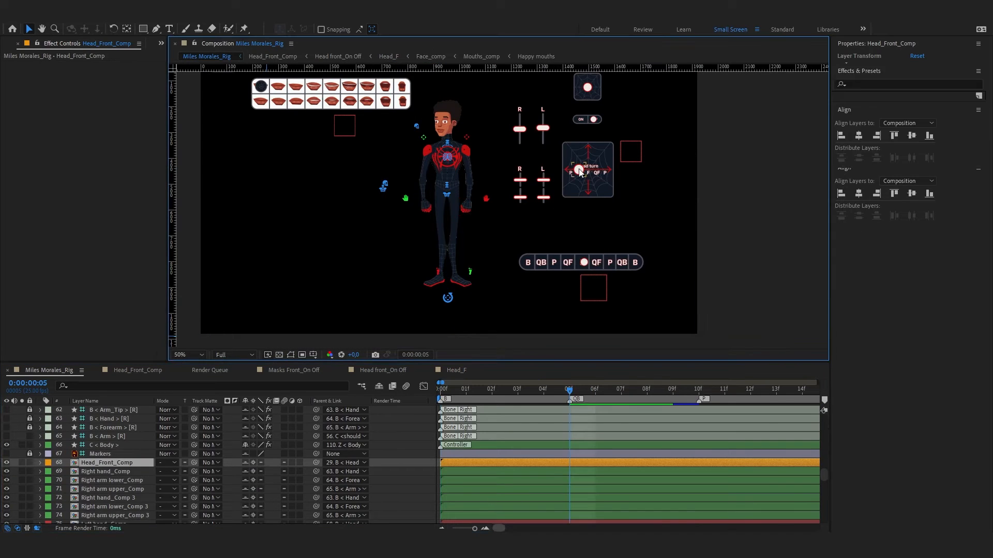
left_click(579, 170)
key("p")
left_click(66, 419)
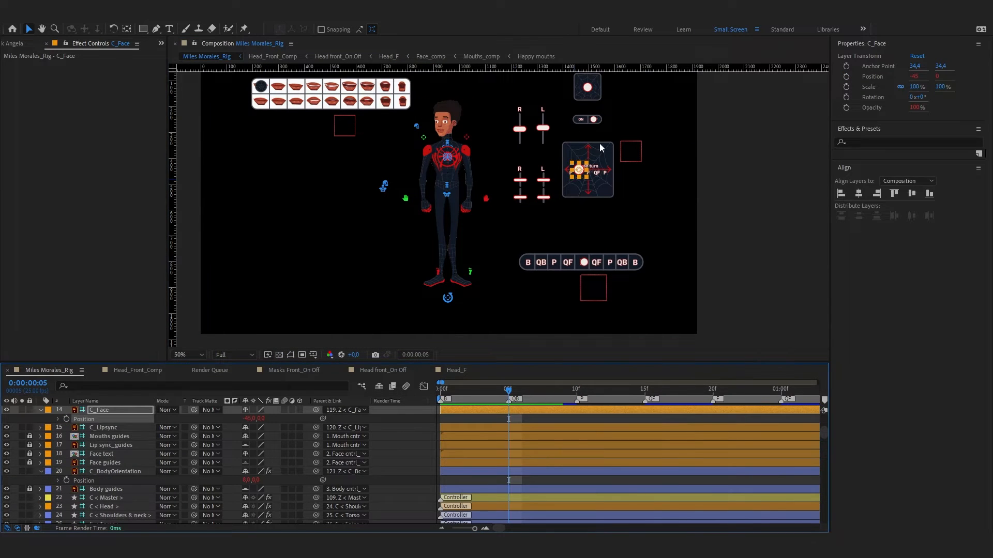
scroll(598, 154, "up", 1)
left_click_drag(561, 184, 583, 197)
left_click(440, 390)
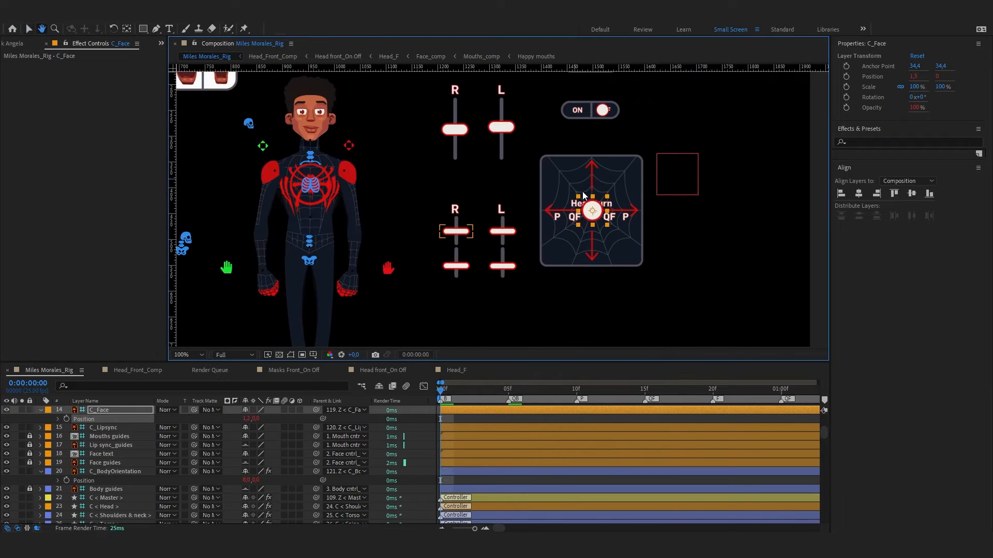
left_click(349, 385)
left_click(592, 210)
Set up a Duik Connector driven by C_Face's Position on the Y axis, ranging from -100 px to 100 px
left_click(14, 44)
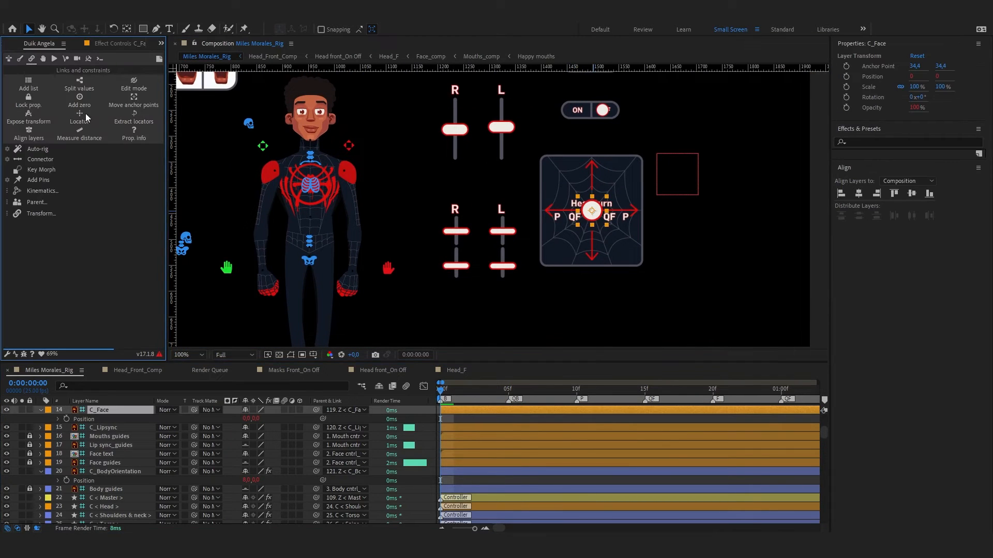
left_click(36, 160)
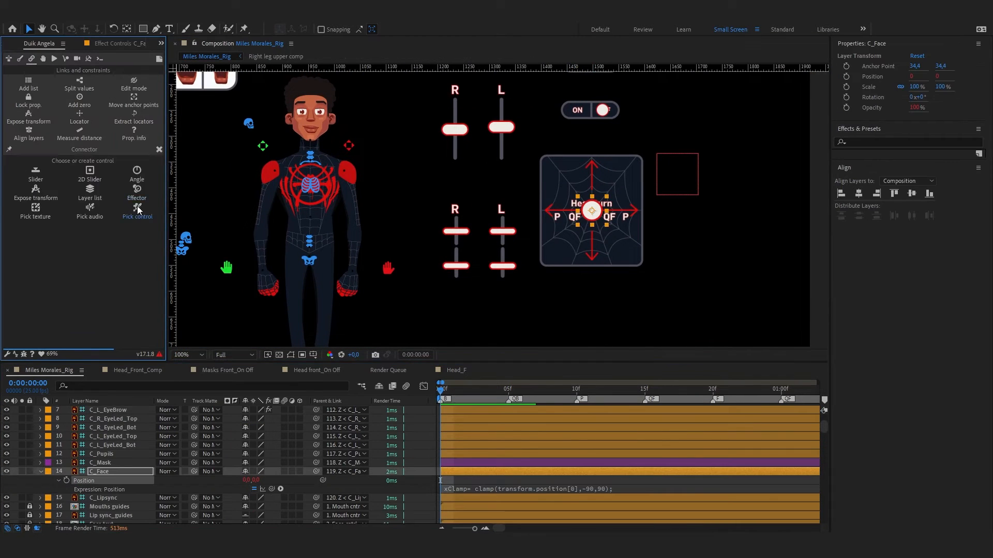
left_click(138, 208)
left_click(606, 498)
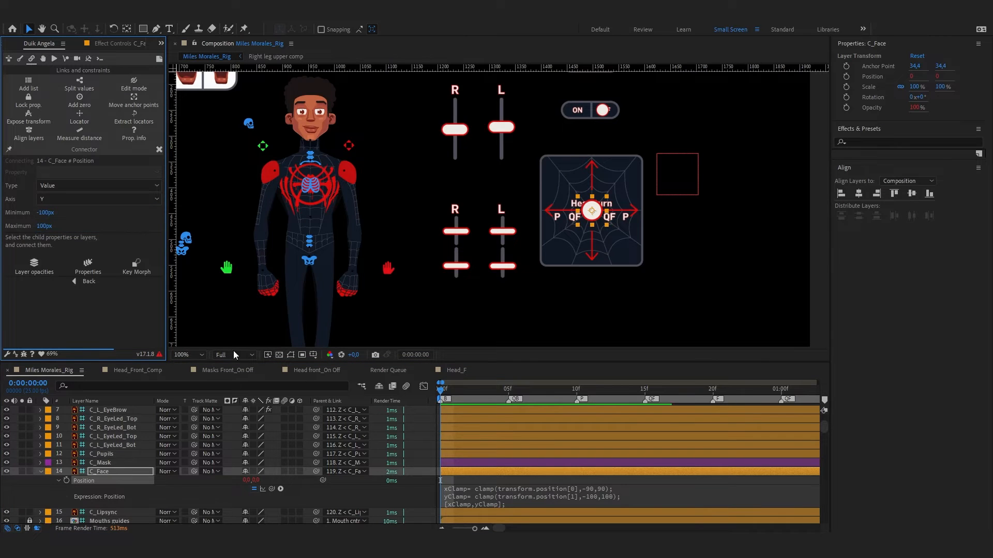
In Head_F, connect the face position cntrl layer's keyframed Y Position to the C_Face control
left_click(457, 371)
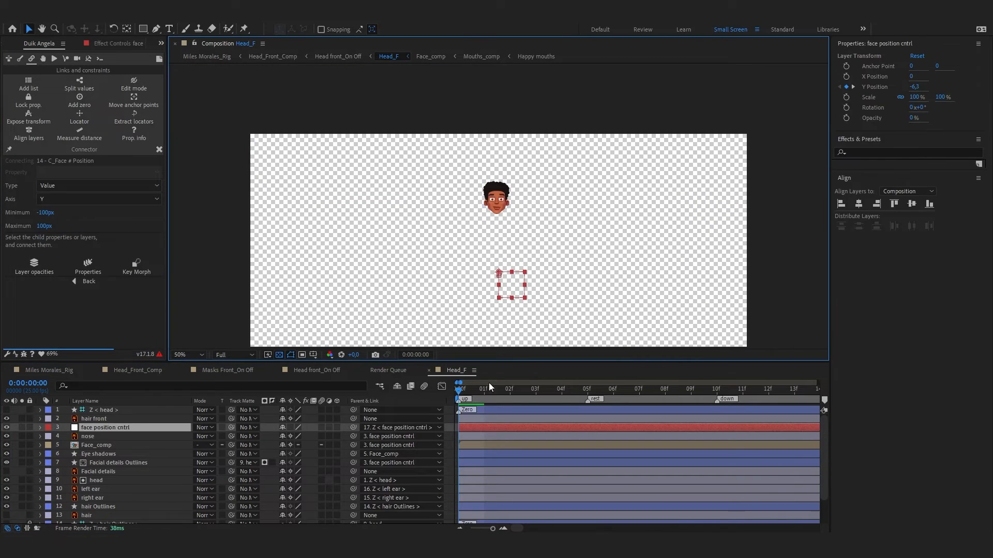
scroll(402, 258, "up", 1)
key("p")
scroll(647, 454, "down", 2)
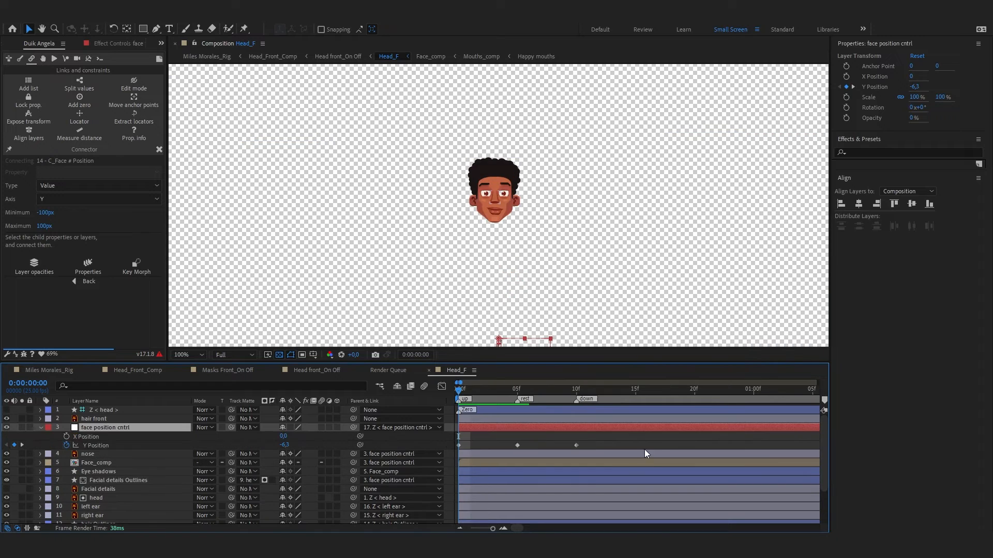
left_click_drag(593, 449, 449, 423)
scroll(454, 257, "down", 1)
left_click_drag(454, 257, 444, 247)
left_click(517, 391)
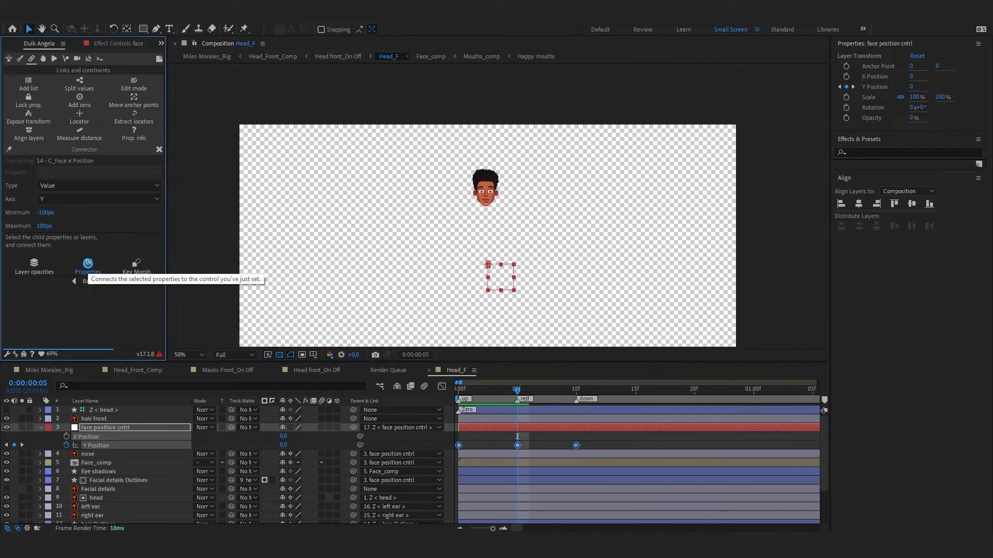
left_click(87, 264)
Connect the head layer's Y Position and Scale to the C_Face control
scroll(171, 450, "down", 2)
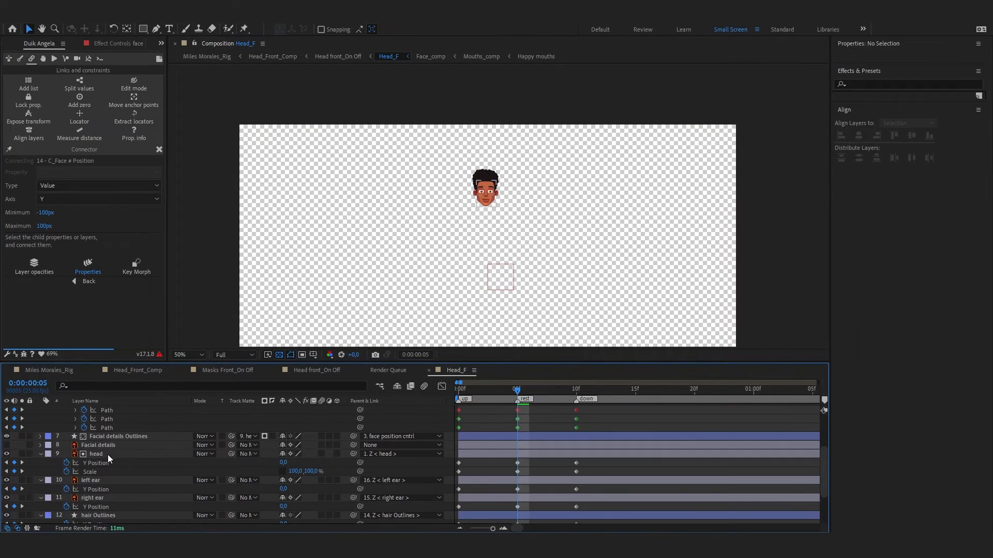
left_click(103, 463)
left_click(93, 472, "shift")
left_click(87, 262)
left_click(576, 390)
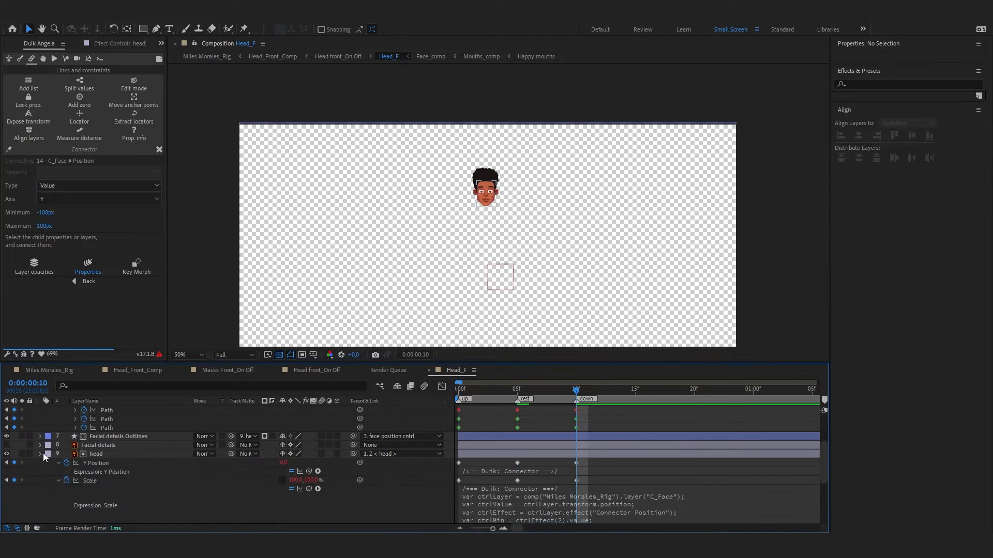
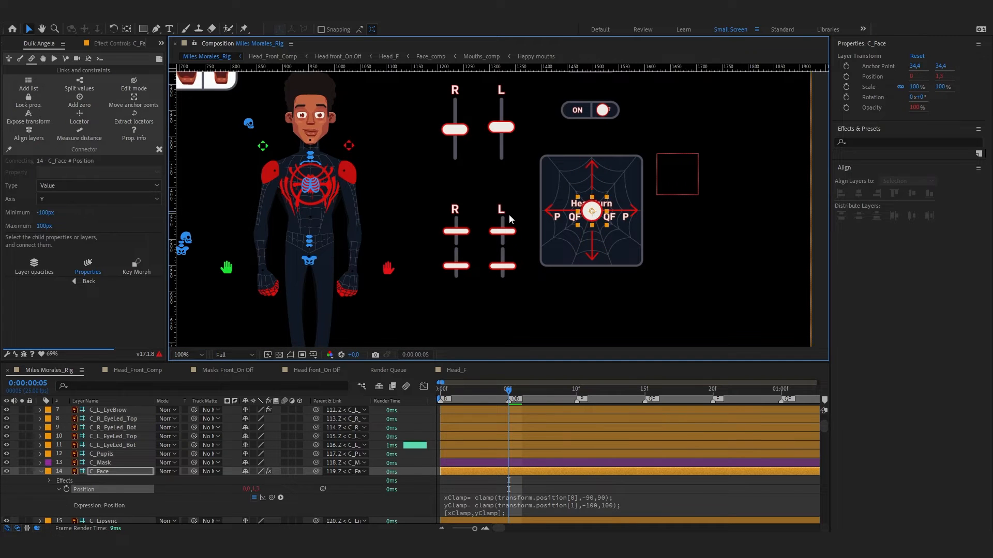
Move C_Face sideways to the QF head turn in the main rig and open the Head_QF comp
left_click_drag(593, 169, 608, 212)
left_click(316, 370)
double_click(119, 465)
left_click(50, 370)
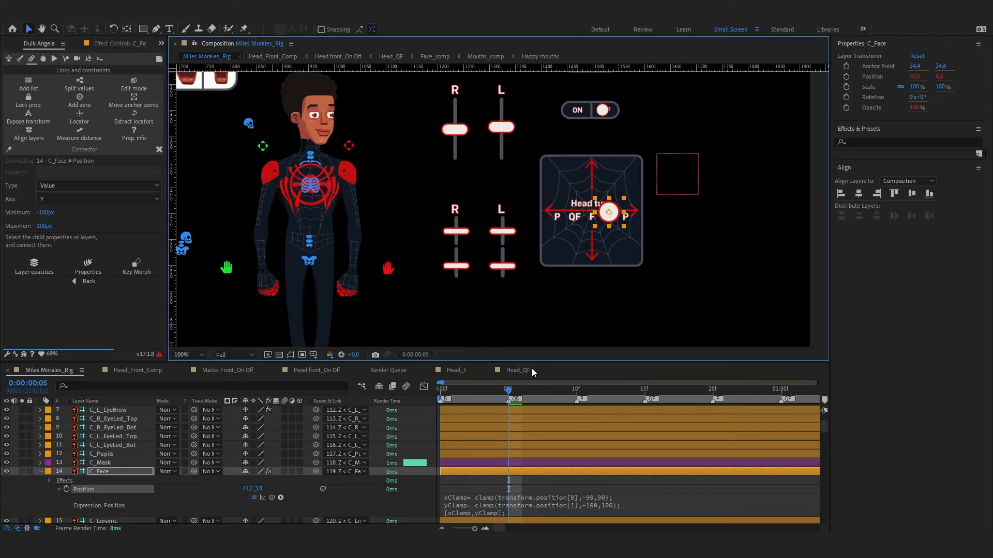
left_click(523, 370)
Add a null object to Head_QF and name it head rotate cntrl
left_click(10, 17)
mouse_move(86, 17)
left_click(274, 73)
scroll(105, 444, "down", 5)
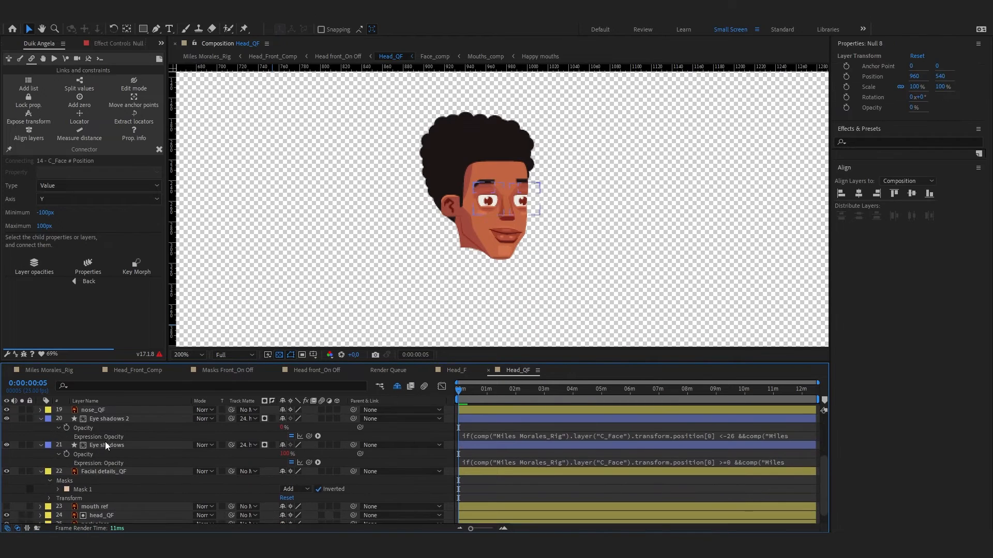
scroll(104, 441, "up", 5)
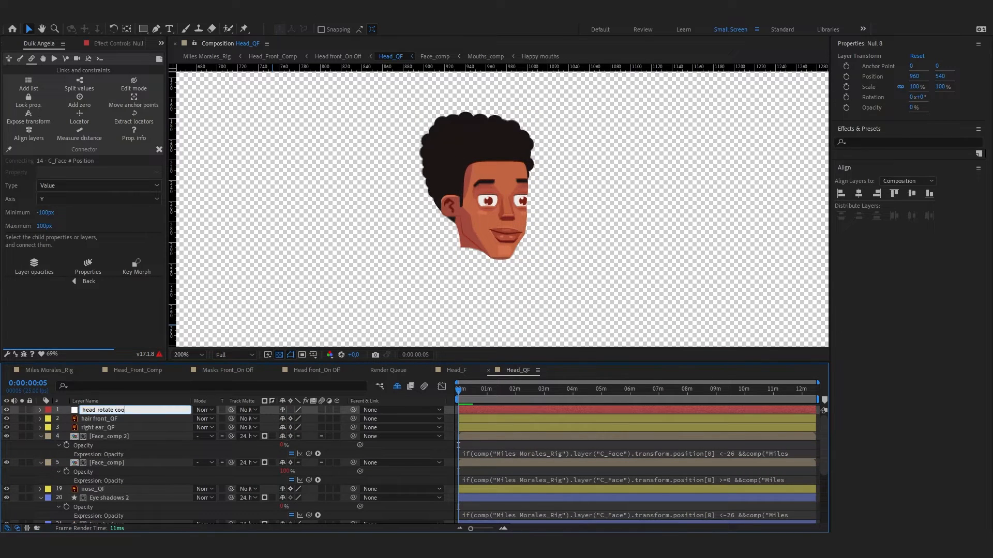
Move the head rotate cntrl null to the jaw below the ear, at Position 941, 278.5
left_click(99, 419)
scroll(106, 465, "down", 5)
left_click(101, 518, "shift")
scroll(108, 480, "up", 5)
scroll(497, 248, "down", 2)
left_click_drag(510, 291, 503, 238)
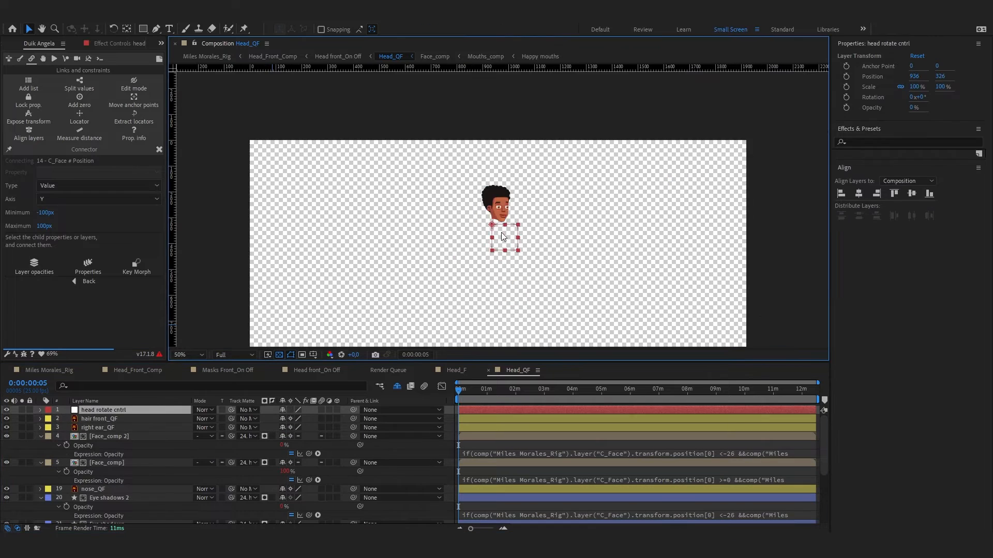
scroll(503, 237, "up", 2)
left_click_drag(465, 307, 484, 266)
Parent the Head_QF face, ear, head and hair layers to head rotate cntrl, leaving the neck piece unparented
left_click(99, 419)
scroll(112, 442, "down", 5)
left_click(106, 519, "shift")
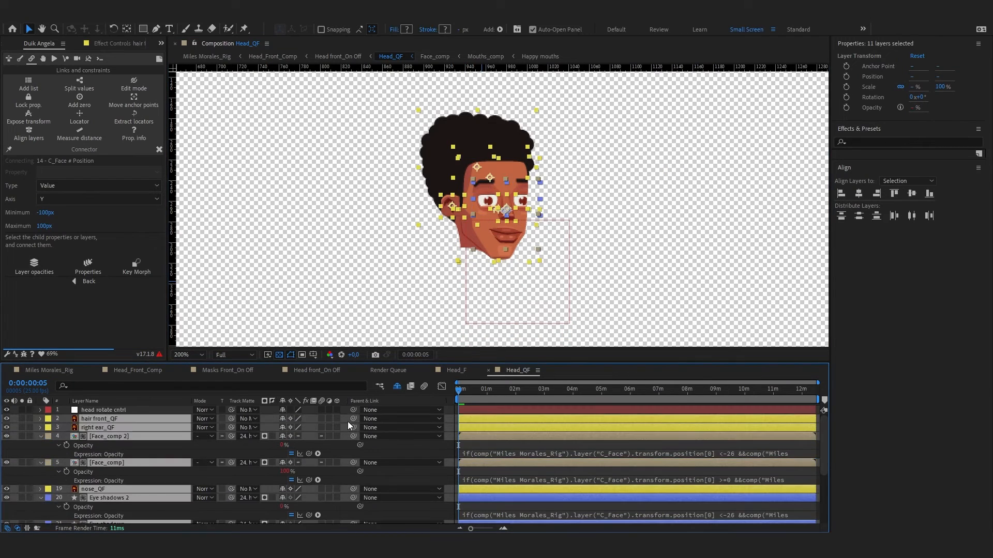
left_click_drag(354, 419, 108, 410)
Keyframe the Rotation of head rotate cntrl at 0° on frame 5
left_click(108, 410)
key("r")
left_click_drag(294, 419, 229, 414)
key("ctrl+z")
left_click(66, 420)
left_click_drag(471, 529, 509, 531)
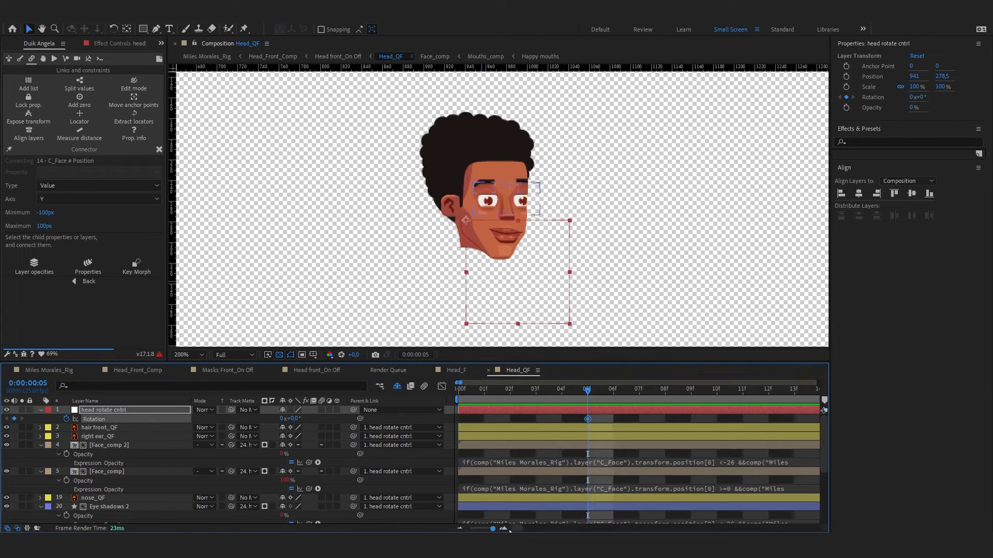
Set the Rotation of head rotate cntrl to -13° at frame 0 and 13° at frame 10
left_click_drag(300, 418, 288, 418)
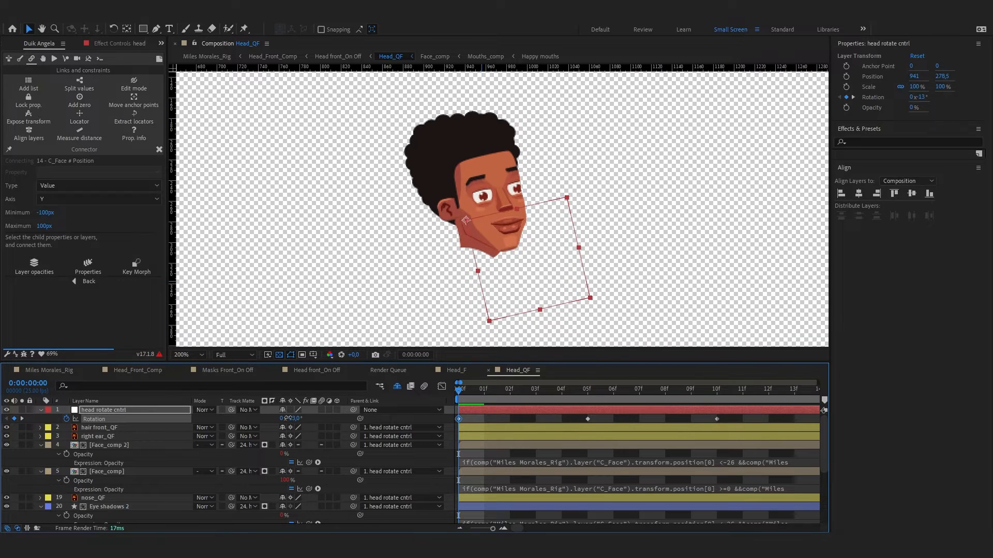
left_click(405, 420)
left_click(717, 388)
left_click(294, 420)
type("13")
key("Return")
Inspect the frame 0 QF head tilt on the body in the main rig while moving the C_Face control upward
left_click(459, 391)
left_click(49, 370)
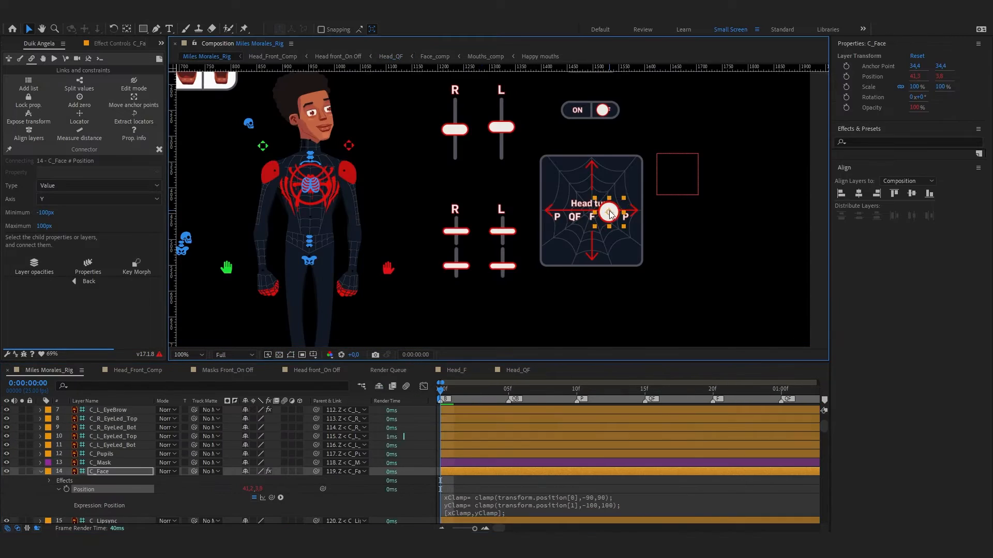
left_click_drag(610, 211, 595, 212)
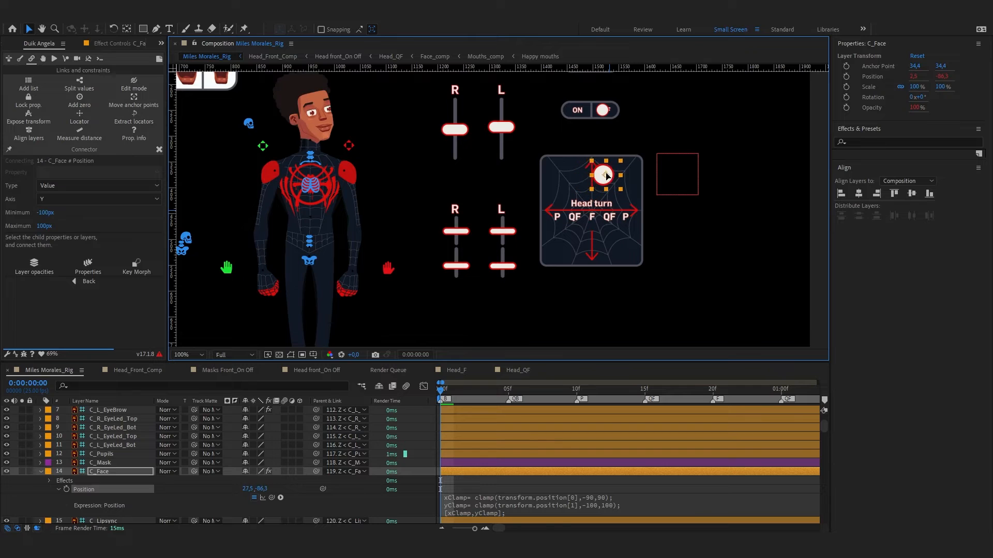
left_click_drag(380, 131, 381, 159)
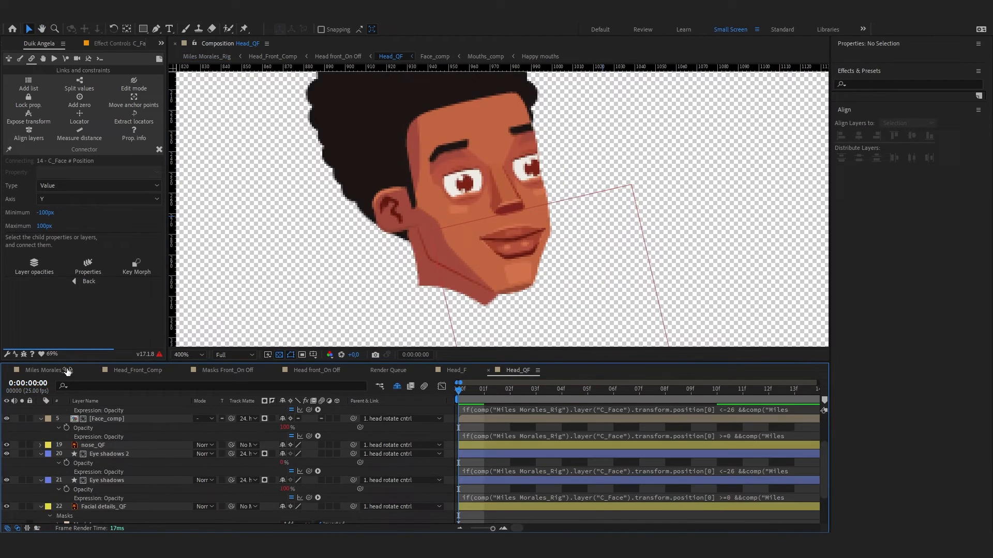
left_click(67, 370)
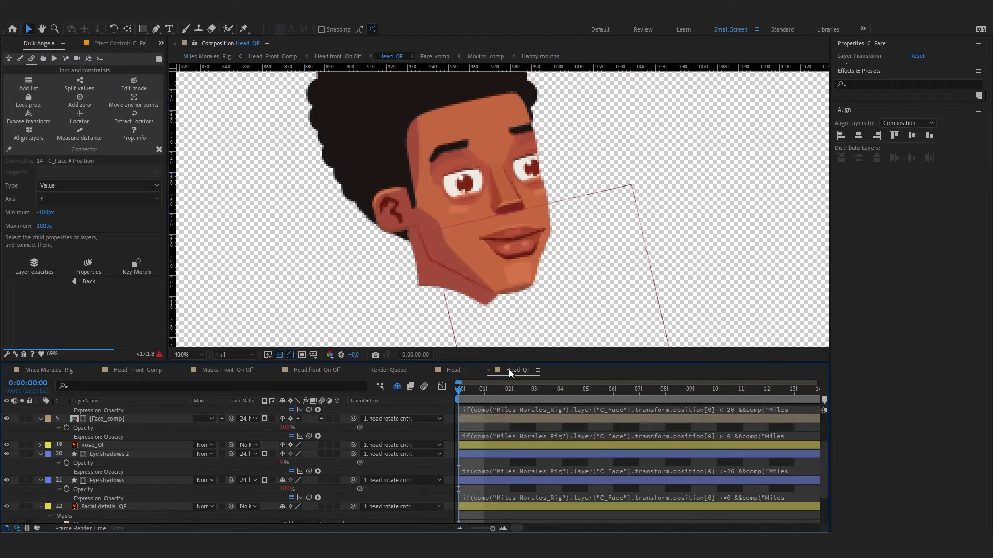
Solo the neck piece layer, start a mask along its base and show Miles Morales_Rig in a second viewer
scroll(107, 513, "down", 2)
left_click(96, 510)
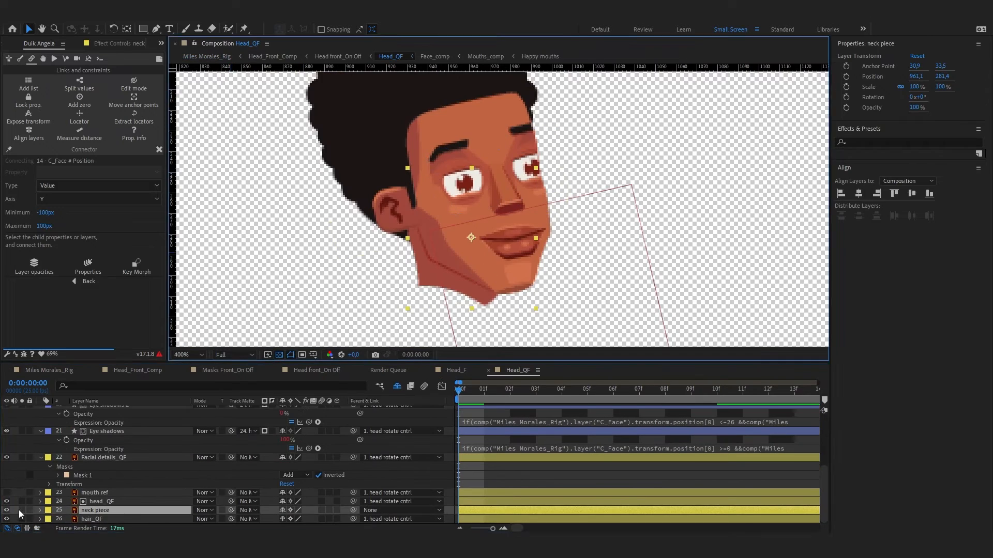
left_click(22, 511)
left_click(520, 295)
key("ctrl+alt+shift+n")
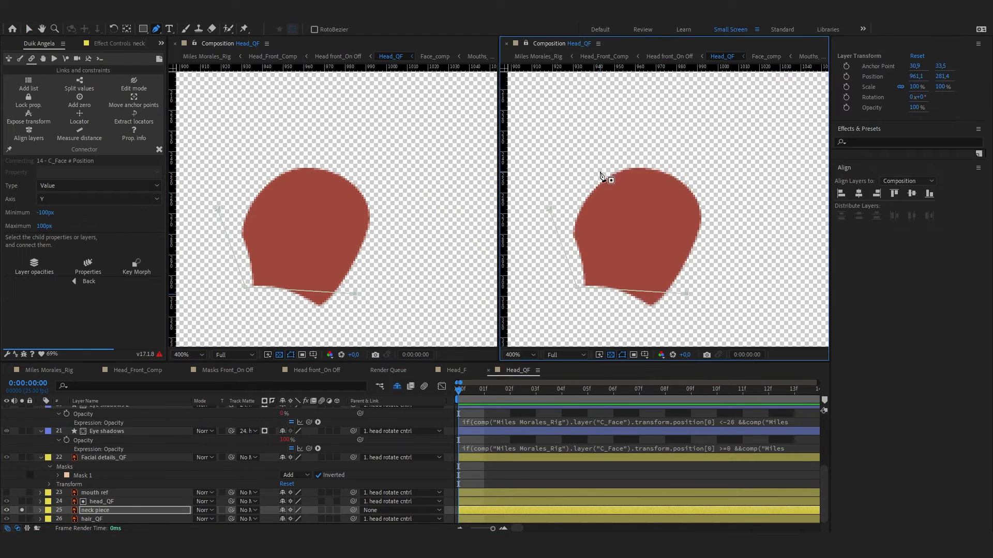
left_click(538, 56)
scroll(650, 129, "up", 2)
Close the mask around the neck piece and adjust its lower corner to trim off the pointed bottom edge
left_click_drag(610, 170, 383, 273)
left_click(391, 201)
left_click(322, 139)
left_click(218, 209)
left_click_drag(512, 294, 693, 218)
left_click_drag(354, 294, 350, 297)
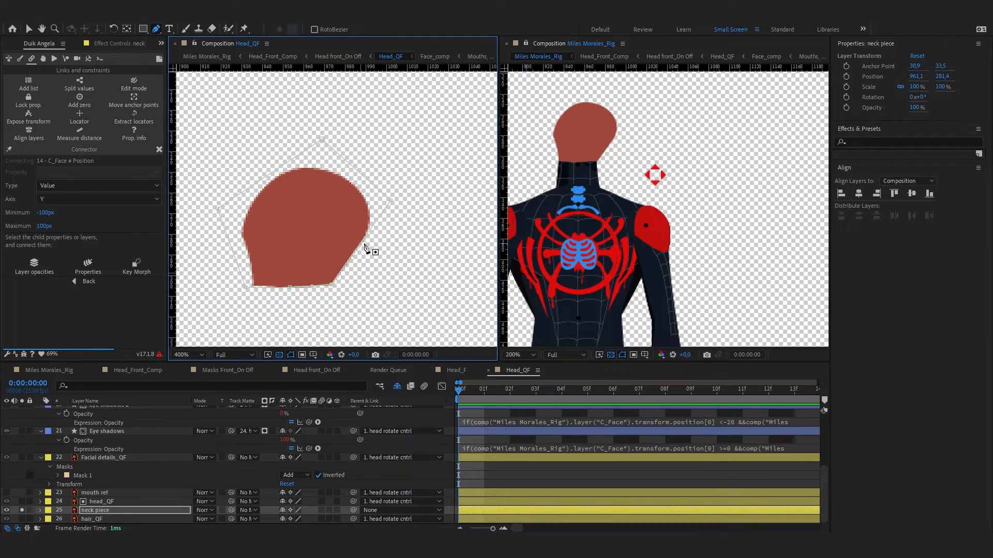
Unsolo the neck piece layer and check the QF head's neck joint at frames 5 and 10
key("v")
left_click(22, 510)
scroll(592, 219, "down", 1)
scroll(349, 482, "up", 1)
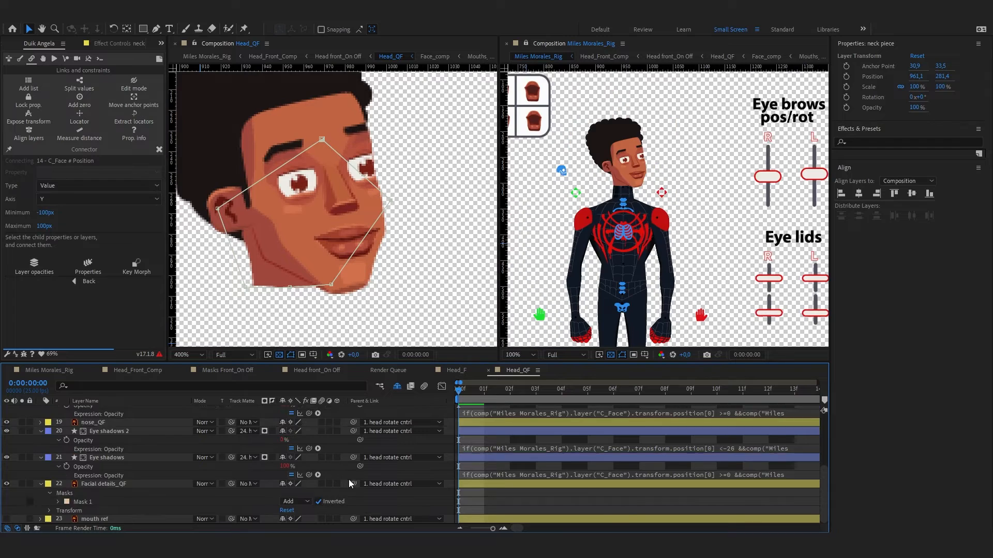
scroll(352, 259, "down", 1)
scroll(594, 455, "up", 3)
left_click(654, 418)
left_click(588, 392)
left_click(716, 392)
scroll(600, 212, "down", 1)
scroll(584, 202, "up", 2)
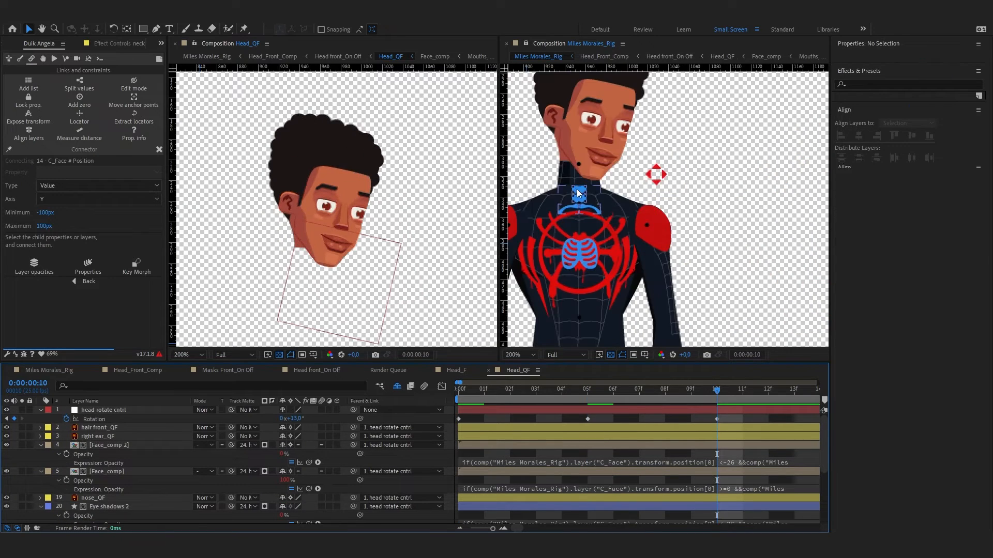
Refine the bottom edge of the neck piece mask near the chin at frame 5
mouse_move(577, 191)
left_mouse_down()
mouse_move(569, 171)
mouse_move(579, 190)
mouse_move(566, 180)
left_mouse_up()
scroll(588, 191, "down", 1)
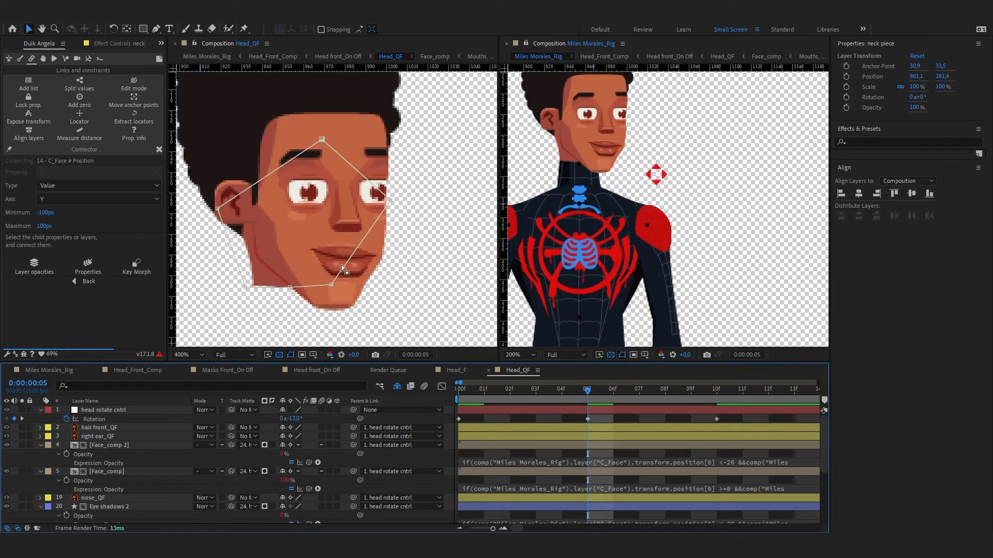
key("j")
left_click(292, 287)
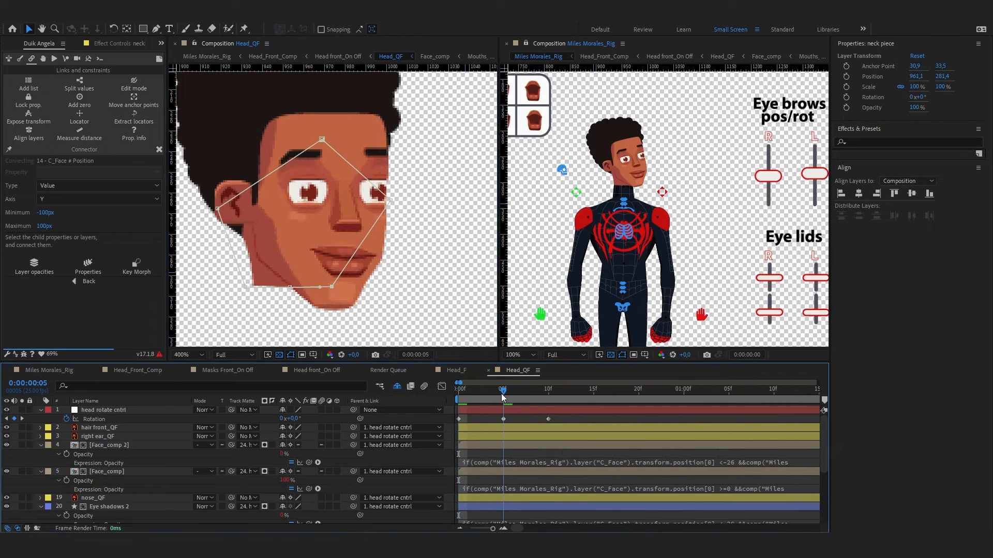
Copy the Connector expression from right ear's Y Position in Head_F onto head rotate cntrl's Rotation in Head_QF, and test it with C_Face
left_click(513, 463)
left_click(456, 370)
left_click(499, 446)
key("ctrl+c")
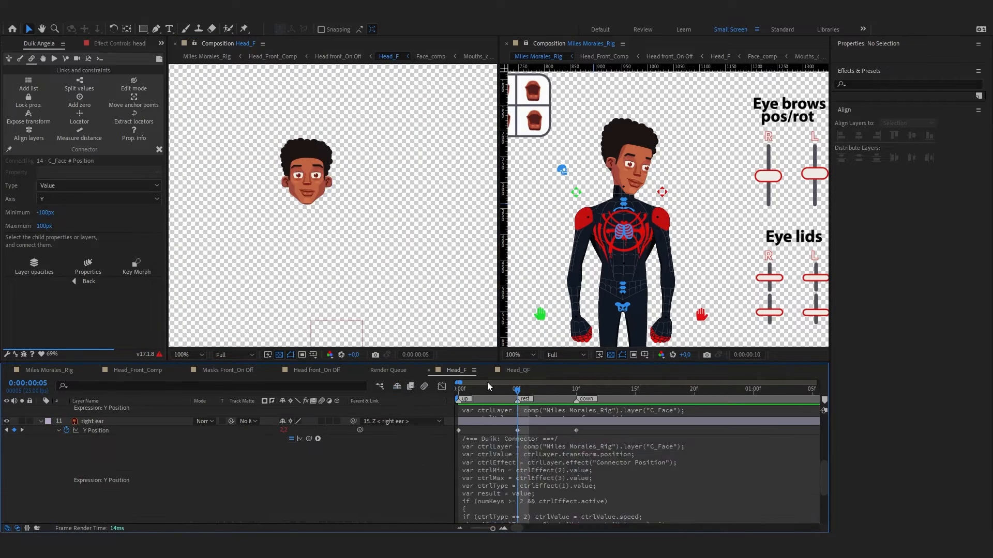
left_click(517, 371)
left_click(67, 419, "alt")
key("ctrl+v")
left_click(374, 427)
left_click(51, 370)
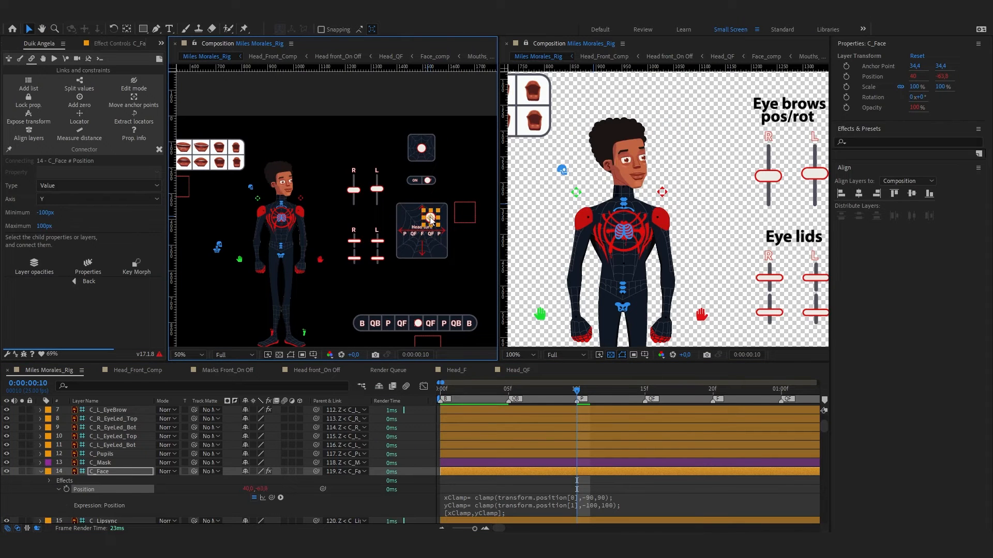
left_click_drag(431, 221, 430, 216)
Open the Head_P comp from Head front_On Off and move the C_Face control to the profile position
left_click(310, 370)
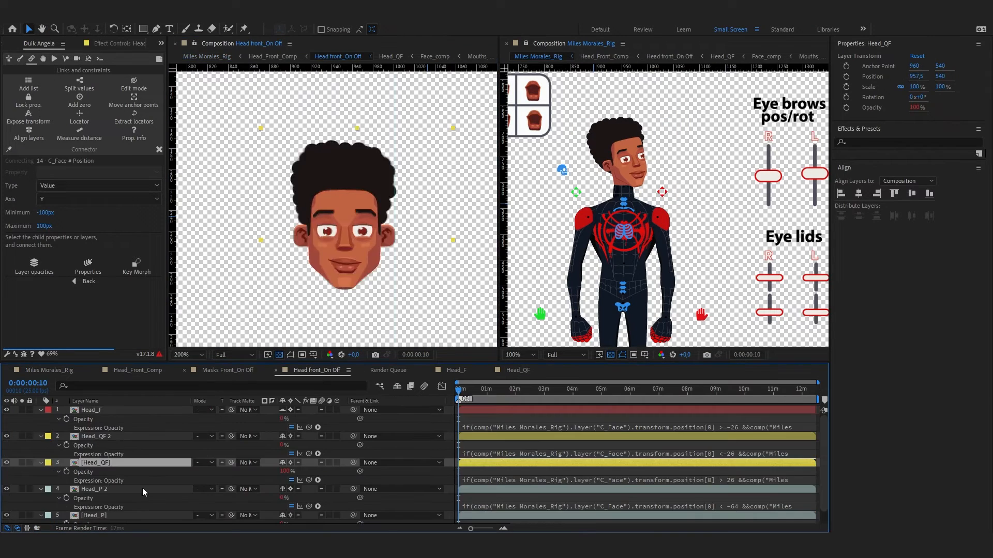
scroll(142, 488, "down", 2)
double_click(112, 478)
scroll(638, 207, "down", 1)
left_click(779, 214)
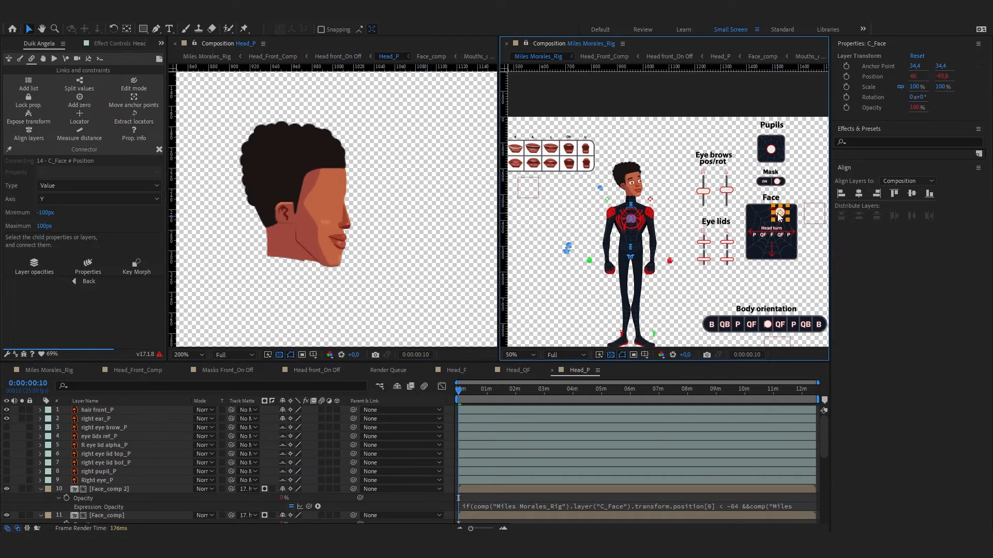
left_click(517, 371)
left_click(579, 370)
scroll(357, 215, "down", 1)
Add a null object to Head_P and place it at the neck below the ear
left_click(85, 17)
mouse_move(102, 29)
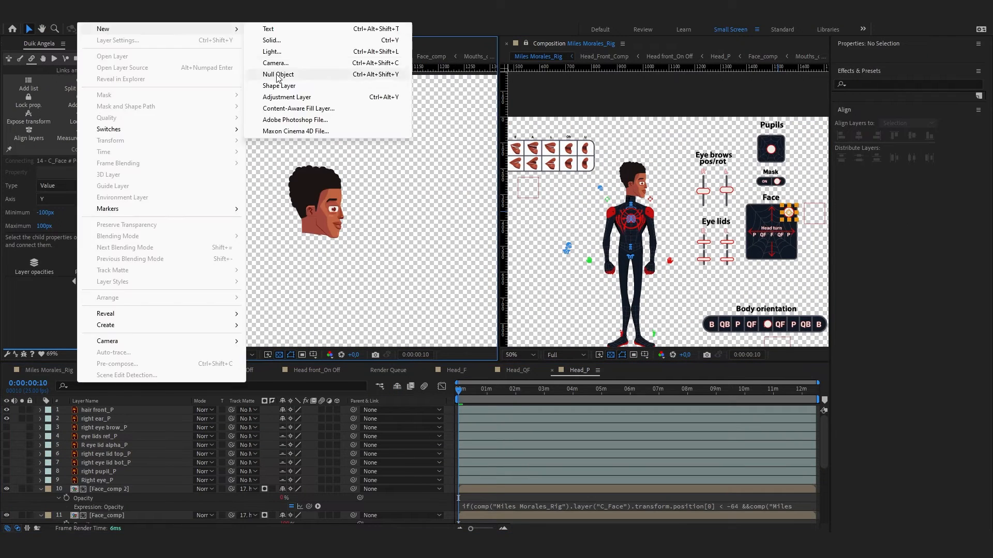
left_click(276, 76)
scroll(327, 206, "down", 1)
left_click_drag(344, 268, 341, 220)
Parent all Head_P layers from hair front_P through hair_P to the new null, leaving out neck piece_P
scroll(338, 209, "up", 2)
left_click(98, 419)
scroll(106, 470, "down", 5)
left_click(107, 496, "shift")
scroll(107, 486, "up", 5)
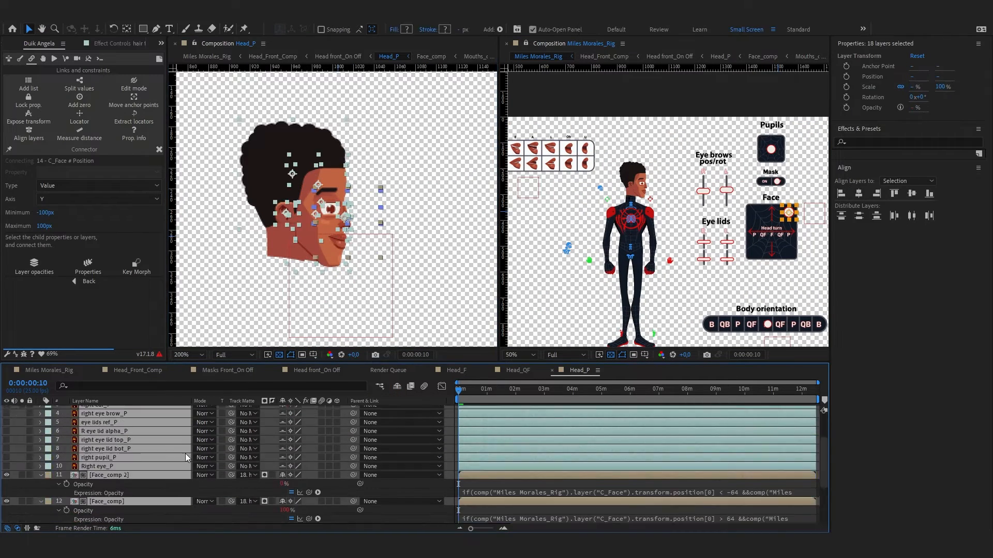
left_click_drag(353, 419, 352, 411)
Give the null Rotation keyframes at frames 0, 5 and 10 and connect them to the Y position of C_Face
left_click(342, 411)
key("r")
left_click(93, 420)
left_click(88, 267)
left_click_drag(471, 529, 504, 528)
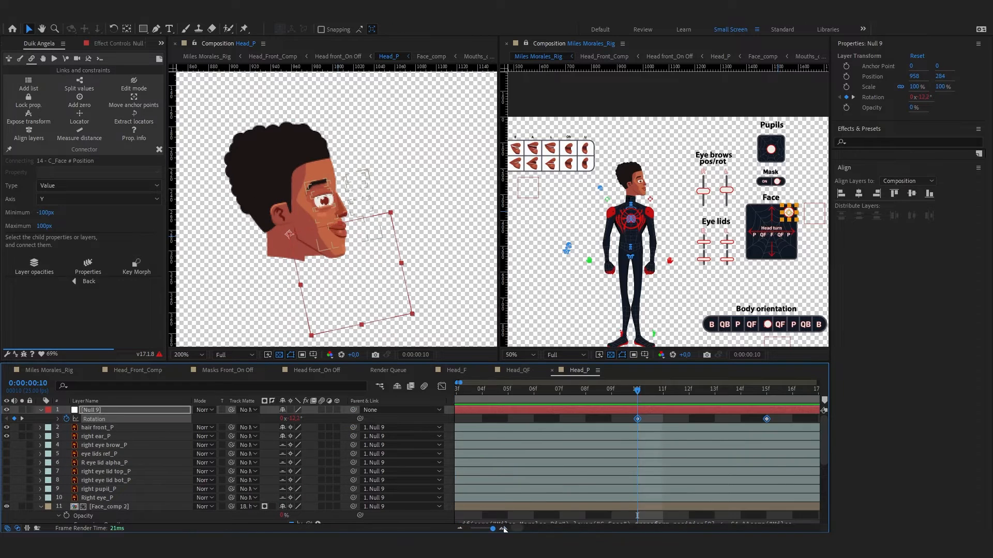
left_click_drag(465, 418, 459, 418)
left_click(403, 437)
left_click(398, 419)
Rename the null as head rotate cntrl
left_click(91, 402)
left_click(102, 410)
key("Return")
type("head rotate cntrl")
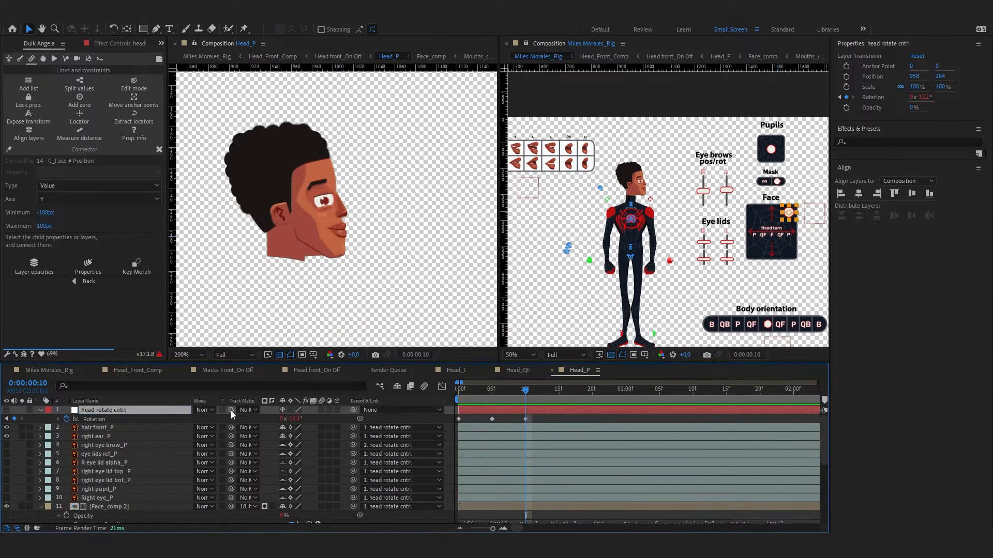
left_click(406, 269)
scroll(595, 175, "up", 2)
scroll(592, 168, "down", 2)
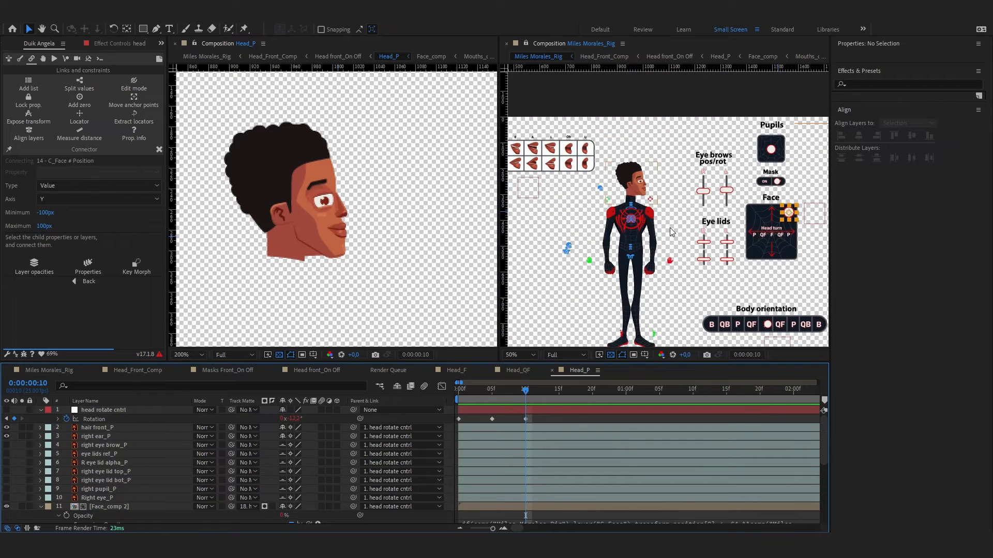
Test the profile head tilt in Miles Morales_Rig by moving C_Face down and up
left_click(50, 370)
left_click(440, 214)
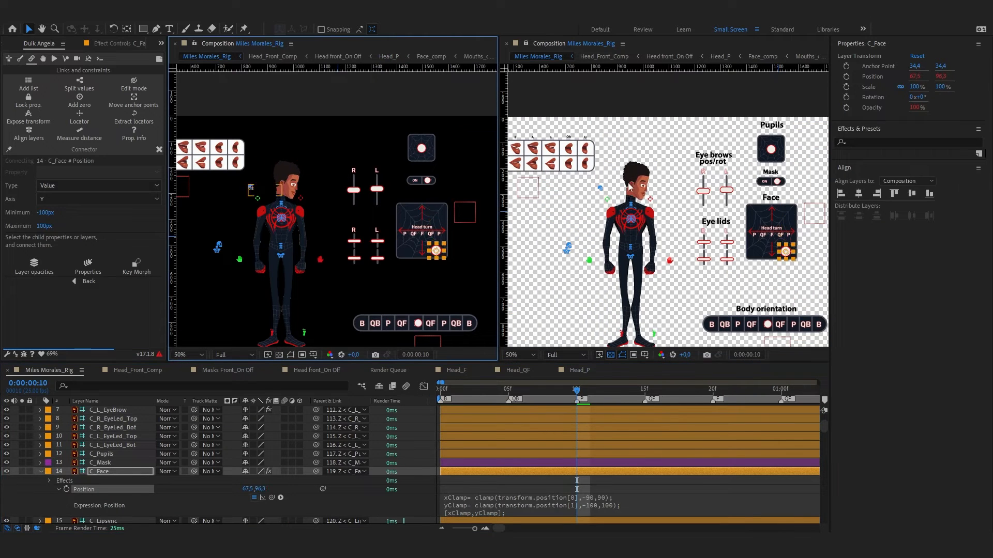
scroll(629, 188, "up", 4)
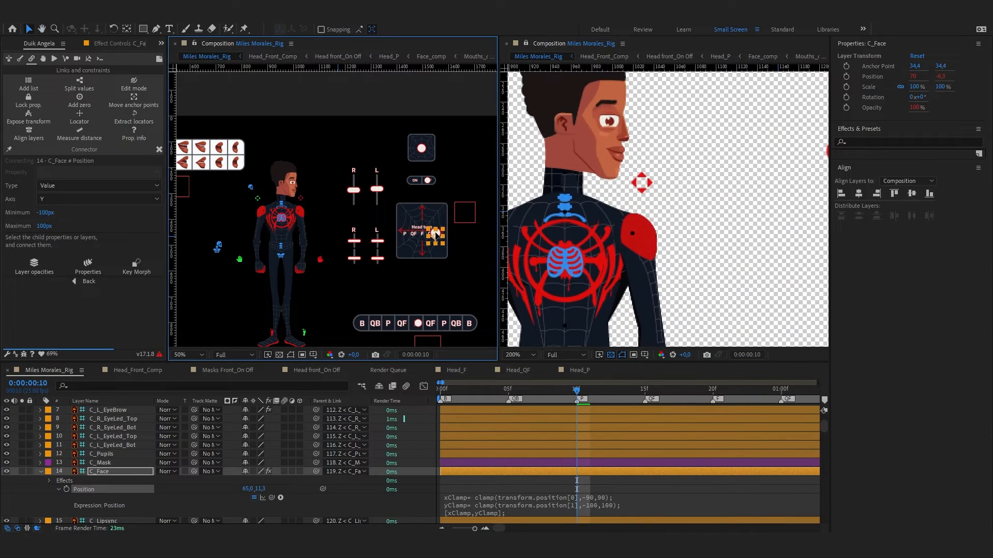
mouse_move(435, 235)
left_mouse_down()
mouse_move(439, 251)
mouse_move(438, 224)
left_mouse_up()
scroll(574, 253, "down", 2)
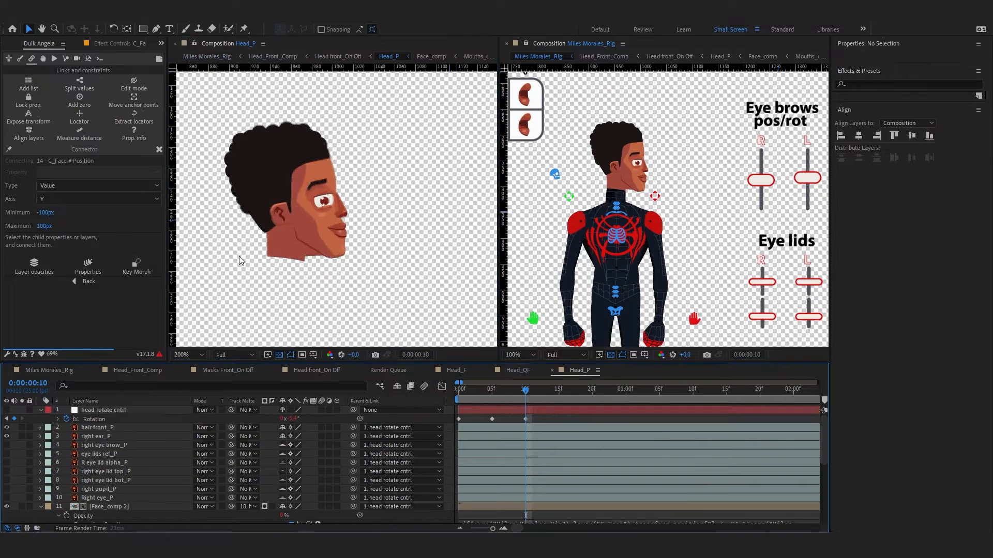
Disable the expression on head rotate cntrl's Rotation in Head_P and adjust the rotation at frame 10
left_click(57, 420)
left_click(291, 428)
left_click_drag(293, 419, 239, 428)
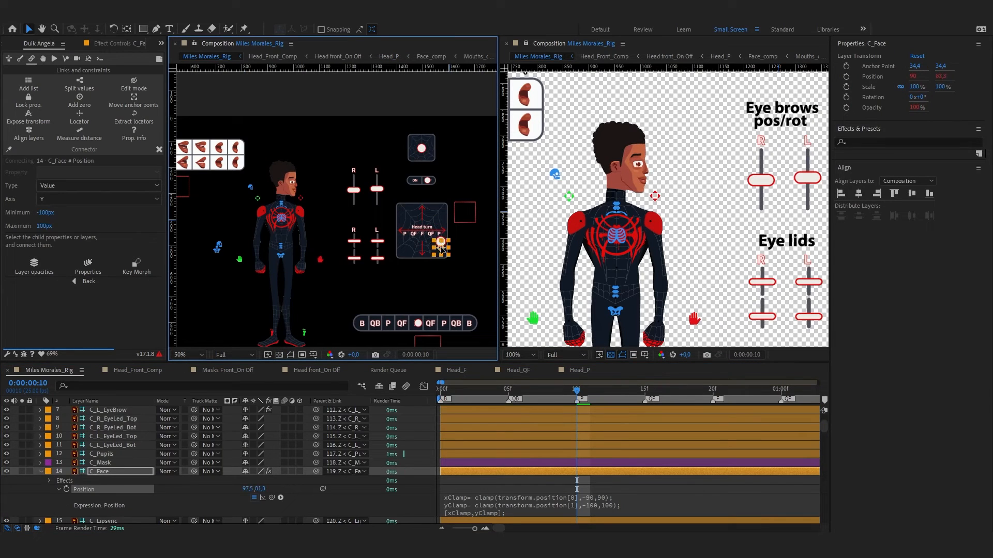
Check the profile head on the body in Miles Morales_Rig with the C < Head > control selected for rotation
left_click(254, 194)
key("w")
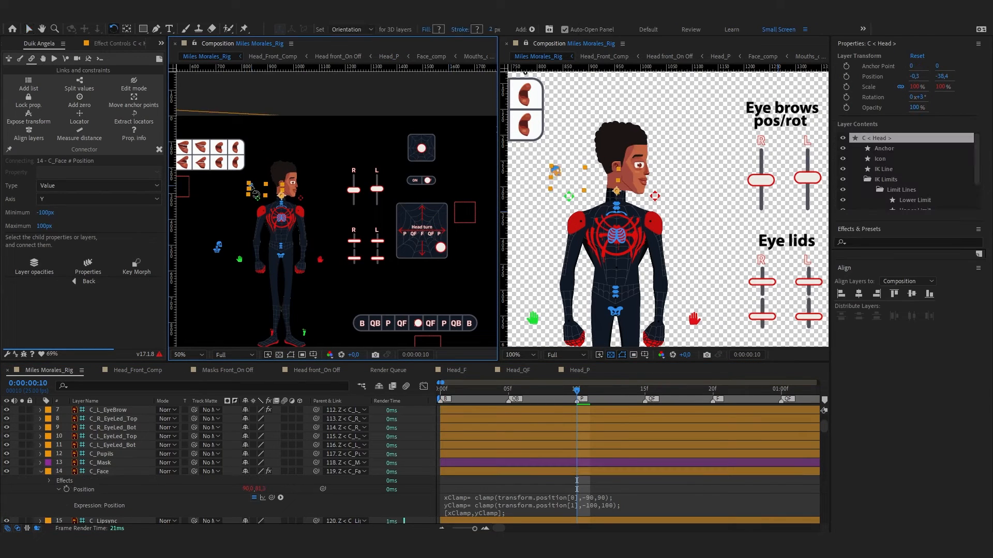
left_click(576, 370)
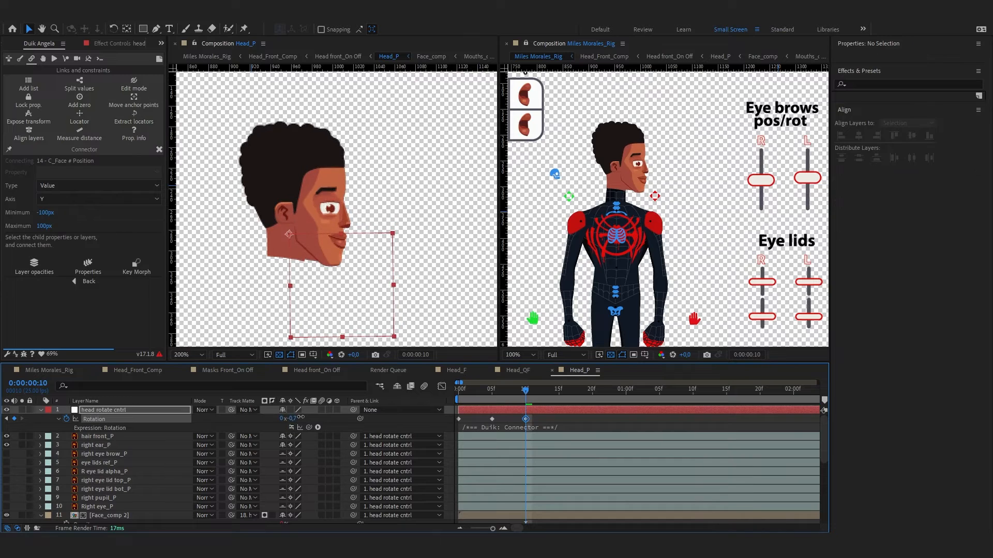
Tilt the profile head down at frame 10 and create shapes from the neck piece_P vector layer
left_click_drag(311, 415, 323, 415)
scroll(107, 500, "down", 6)
right_click(107, 519)
mouse_move(150, 458)
left_click(285, 480)
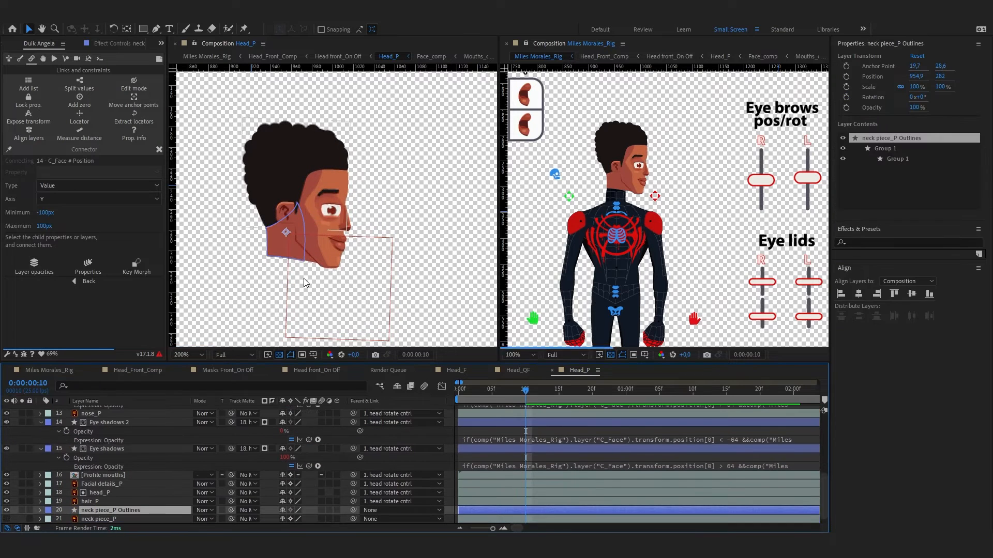
Extend the upper back part of the neck piece_P Outlines path up under the hair
scroll(315, 207, "down", 4)
key("g")
scroll(308, 204, "up", 5)
left_click_drag(434, 331, 271, 243)
left_click(234, 255, "ctrl")
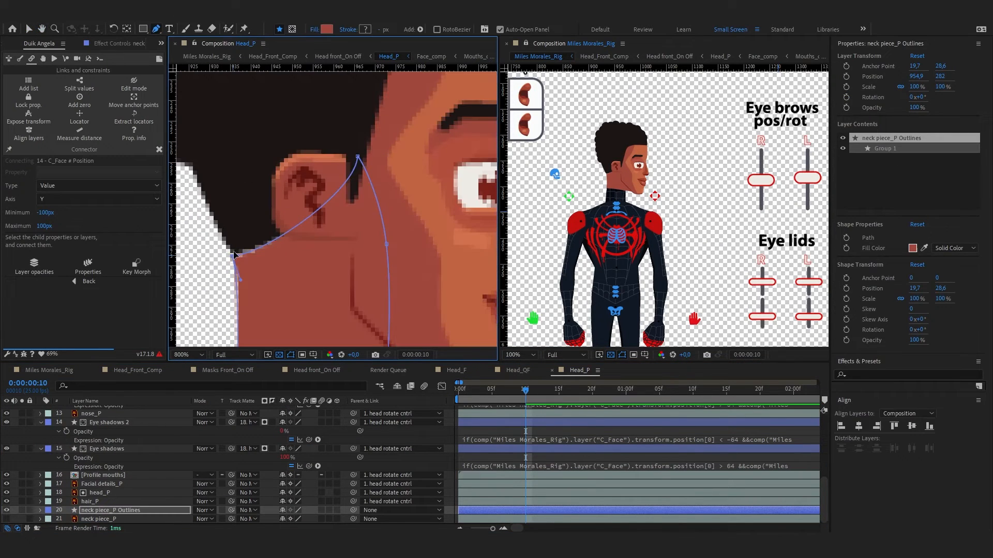
scroll(224, 160, "down", 4)
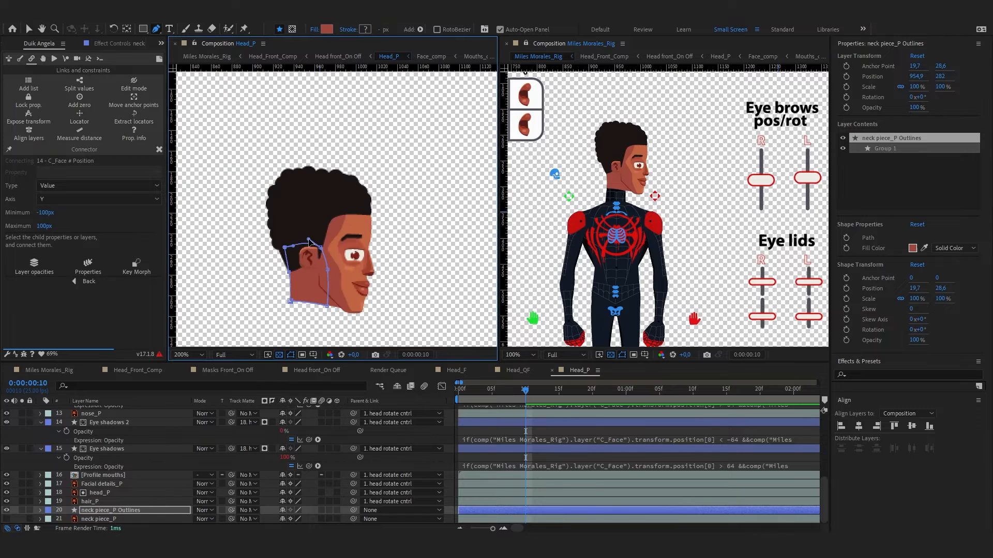
Set the Rotation of head rotate cntrl to 13° at frame 10
left_click(428, 433)
key("v")
scroll(428, 433, "up", 6)
left_click_drag(295, 419, 298, 418)
left_click(298, 419)
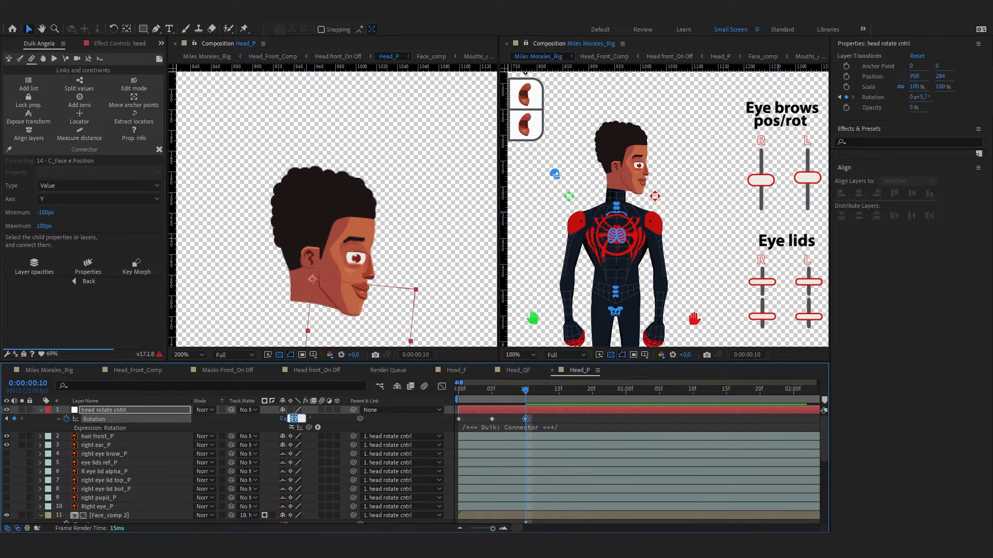
type("13")
left_click(331, 428)
Reshape the back edge of the neck outline at frame 10 and check it at frame 5
scroll(134, 465, "down", 6)
left_click(111, 511)
scroll(242, 341, "up", 1)
left_click_drag(241, 342, 249, 306)
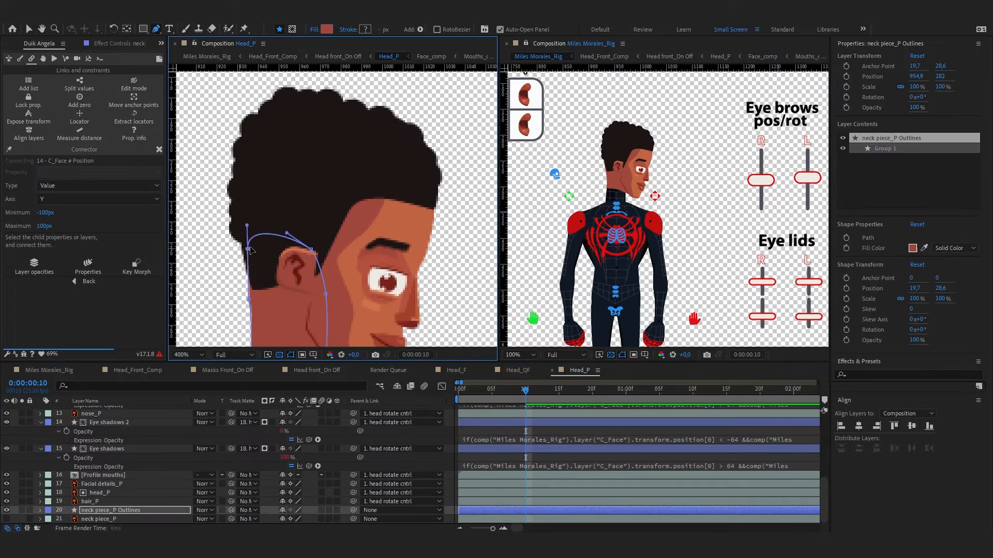
scroll(250, 303, "down", 1)
left_click(492, 391)
scroll(265, 304, "up", 1)
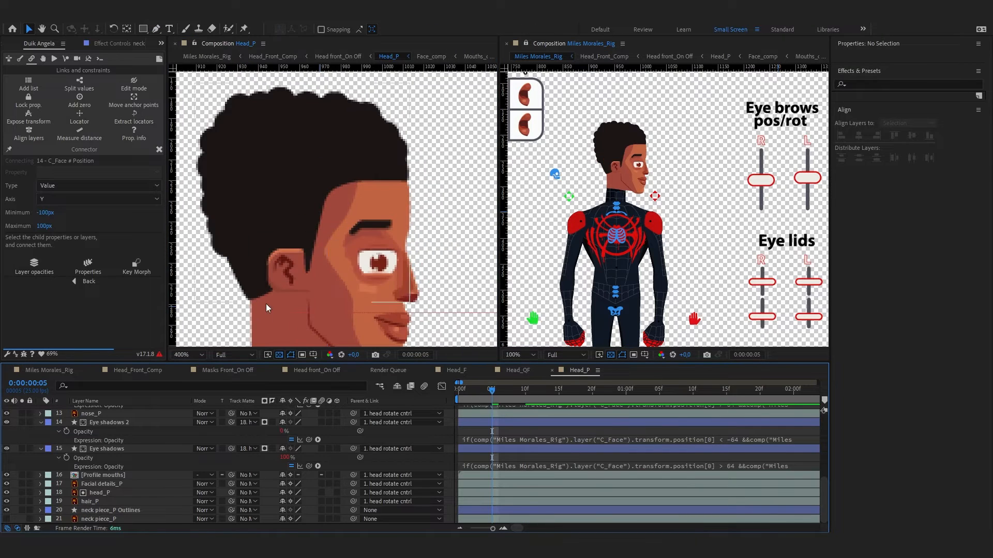
Undo the last change and nudge the neck outline's back edge slightly inward
key("v")
key("ctrl+z")
left_click_drag(247, 262, 250, 262)
left_click(330, 437)
scroll(321, 325, "down", 1)
scroll(322, 325, "up", 1)
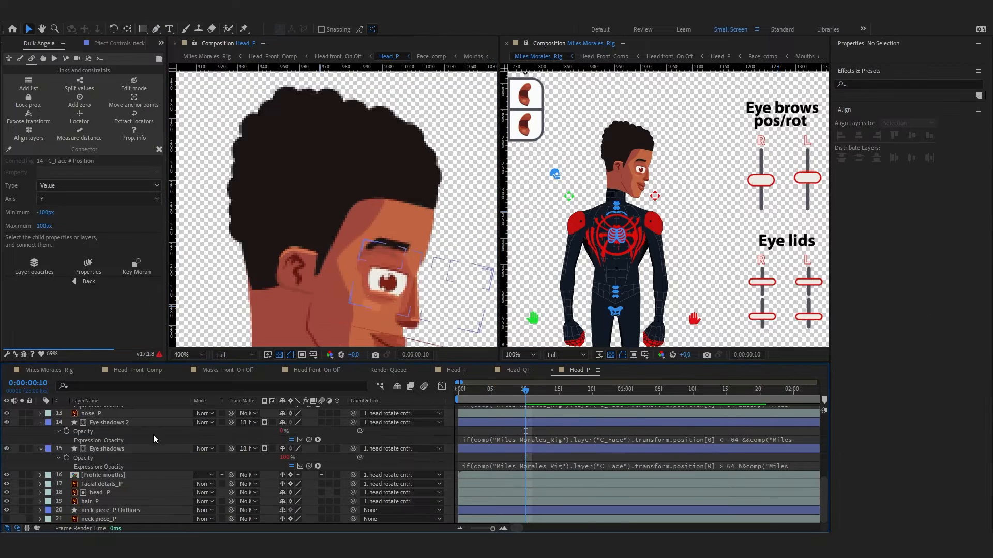
Set the Rotation of head rotate cntrl to 10° at frame 10, re-enable its expression and save the project
scroll(153, 434, "up", 6)
left_click(298, 419)
type("10")
left_click(333, 418)
left_click(292, 428)
scroll(328, 296, "down", 1)
key("ctrl+s")
Adjust the point on the neck outline's back edge where it meets the hairline
scroll(159, 451, "down", 5)
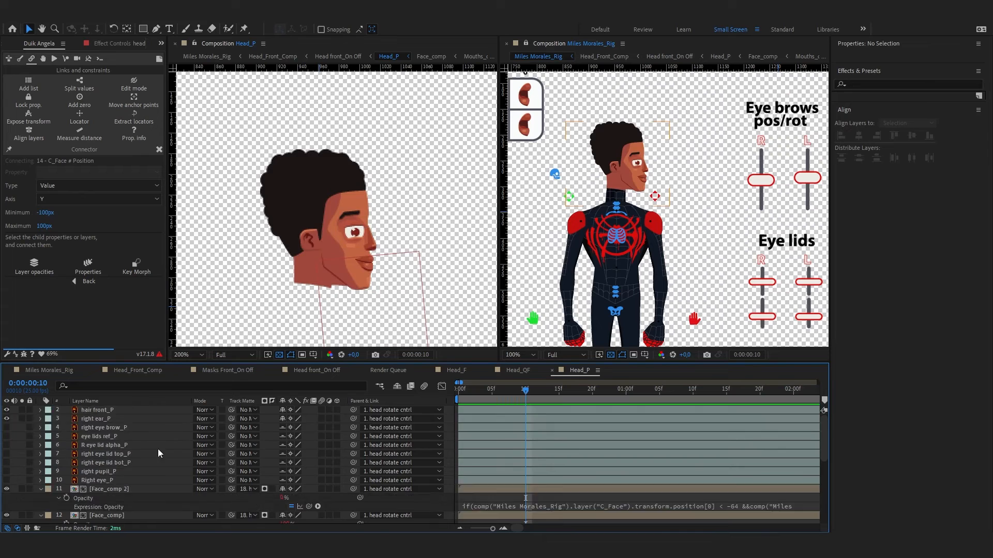
left_click(308, 271)
scroll(259, 305, "up", 2)
left_click_drag(256, 306, 400, 129)
scroll(315, 240, "up", 1)
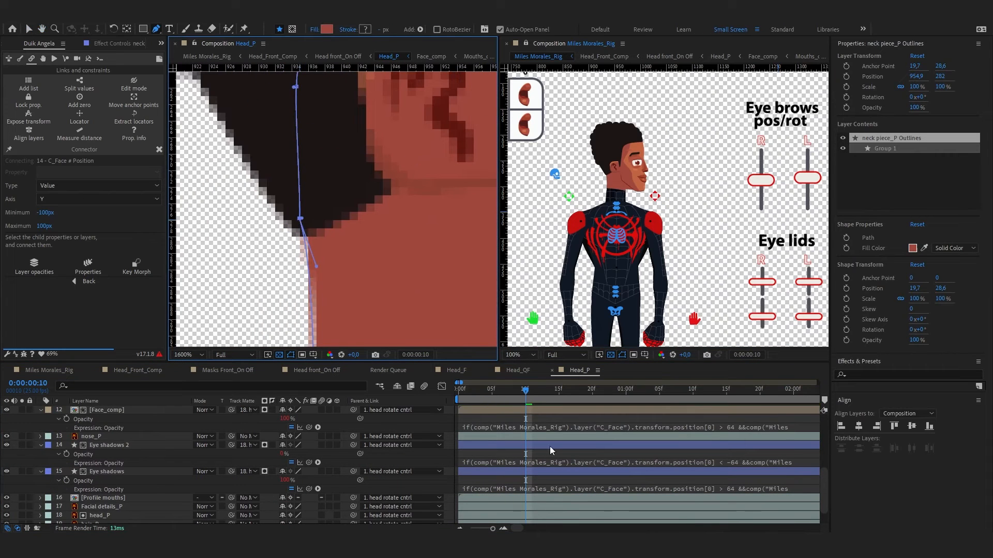
Disable head rotate cntrl's Rotation expression again and check the profile head at frames 5 and 0
scroll(551, 450, "up", 5)
left_click(291, 427)
key("comma")
key("comma")
left_click(422, 423)
key("v")
key("comma")
left_click(492, 391)
left_click(458, 391)
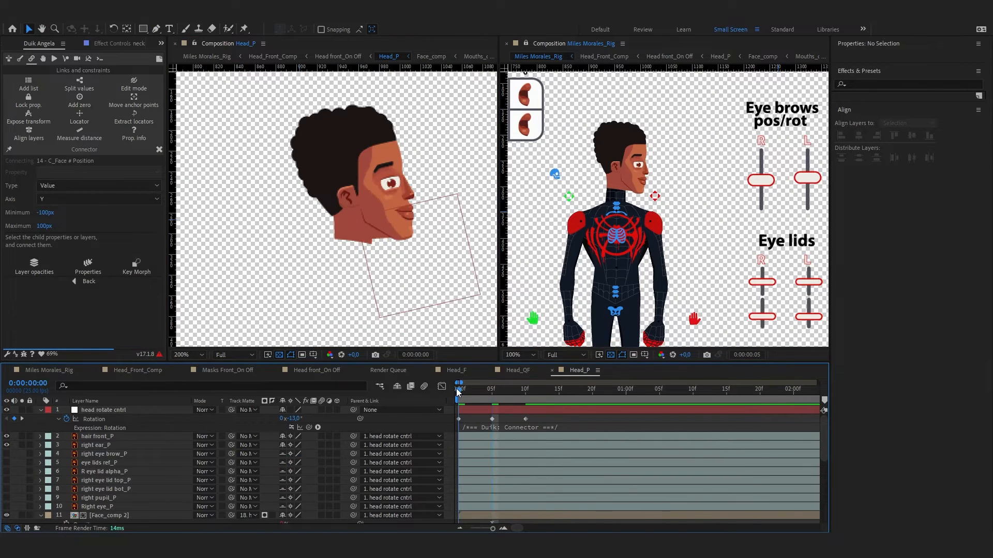
key("period")
Delete the neck piece_P Outlines layer and show the original neck piece_P layer again
scroll(253, 418, "down", 5)
left_click(111, 511)
key("Delete")
left_click(7, 518)
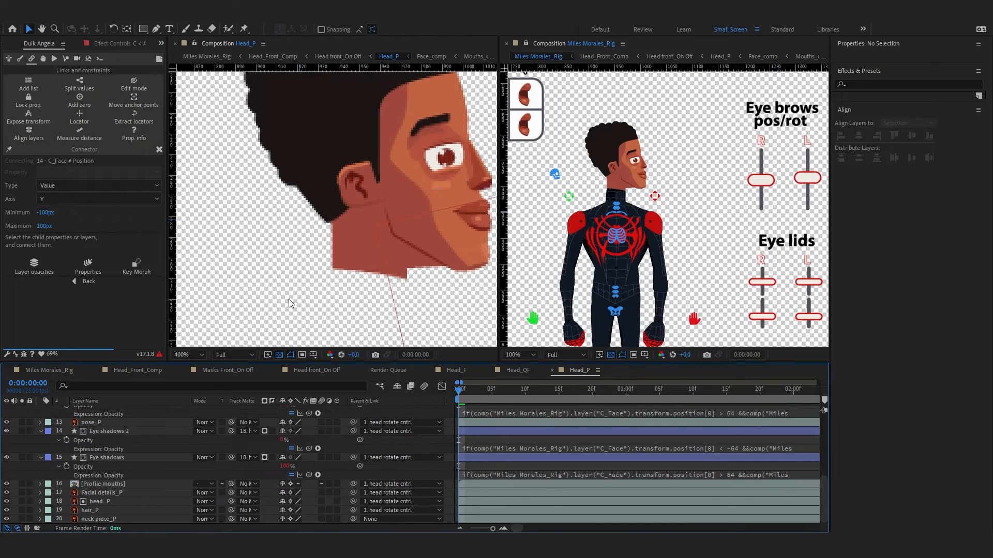
At frame 5, clear the parent of all layers from hair front_P through hair_P
scroll(206, 455, "up", 5)
left_click(139, 410)
left_click(492, 388)
left_click(153, 436)
scroll(153, 455, "down", 5)
left_click(135, 510, "shift")
left_click(380, 511)
left_click(386, 268)
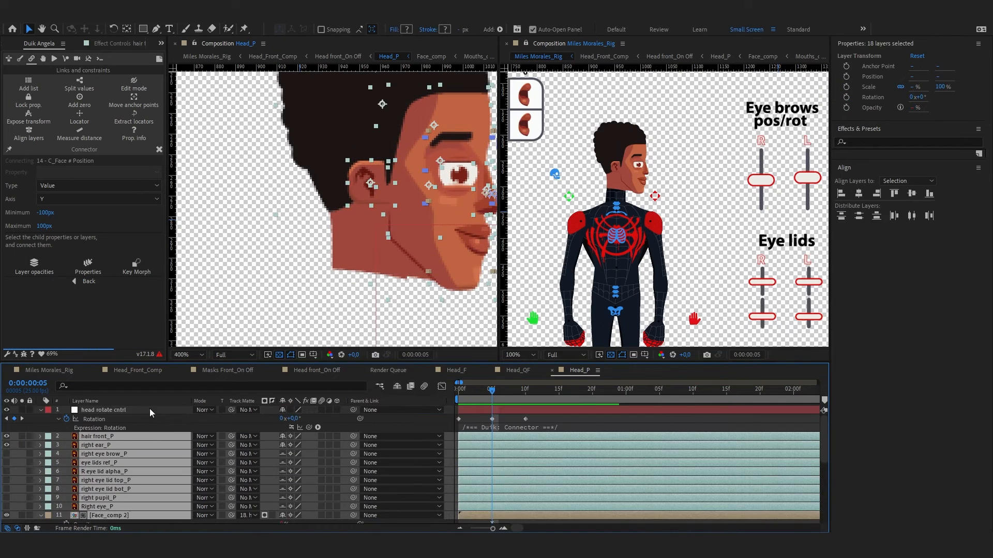
Move head rotate cntrl slightly up on the neck and parent hair front_P through hair_P to it again
left_click(149, 412)
left_click_drag(376, 225, 374, 211)
left_click(137, 436)
scroll(139, 459, "down", 5)
left_click(135, 517, "shift")
scroll(155, 496, "up", 5)
left_click_drag(354, 436, 526, 412)
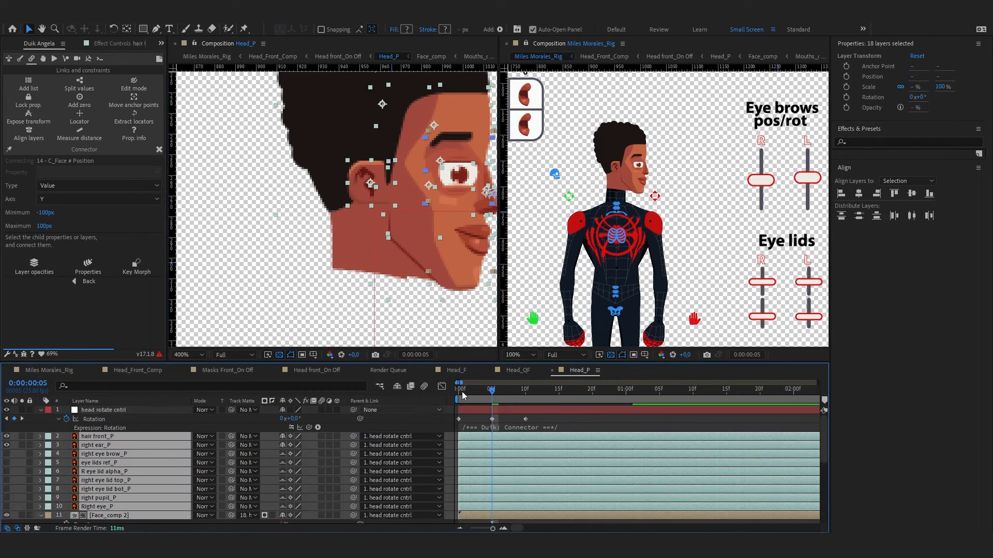
At frame 10, create shapes from the neck piece_P vector layer and delete its composition-sized rectangle
left_click_drag(459, 391, 525, 394)
scroll(123, 486, "down", 5)
right_click(118, 519)
mouse_move(176, 435)
left_click(255, 456)
key("g")
scroll(310, 217, "down", 5)
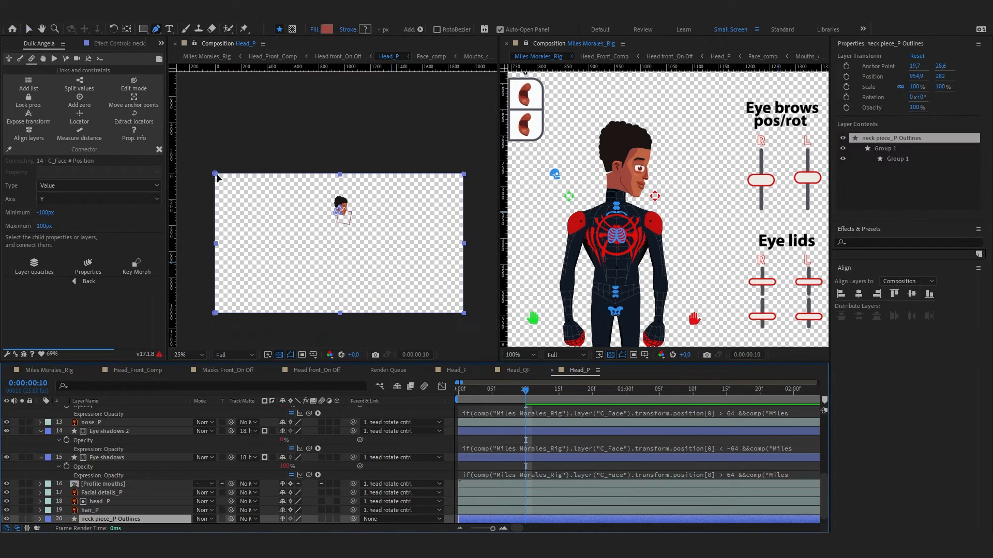
left_click(216, 175)
key("Delete")
Extend the new neck outline's upper back edge under the hair, check frame 5 and save the project
scroll(337, 210, "up", 5)
left_click(363, 200)
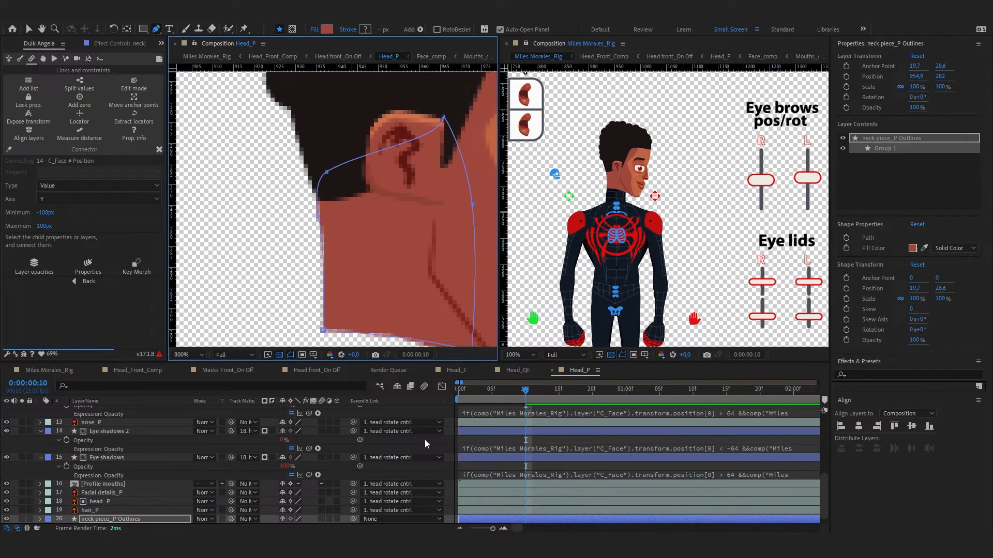
left_click(425, 443)
scroll(425, 444, "up", 10)
key("v")
left_click(492, 392)
scroll(362, 223, "down", 3)
key("ctrl+s")
left_click(387, 371)
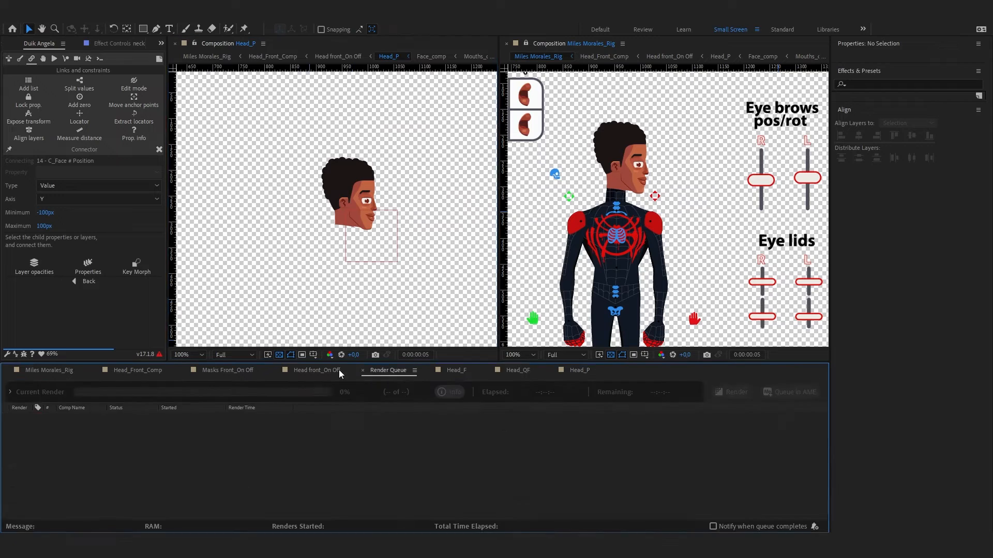
Connect head rotate cntrl's rotation in Head_P to C_Face's Y position, then test it by moving C_Face in Miles Morales_Rig
left_click(339, 370)
left_click(514, 370)
left_click(88, 267)
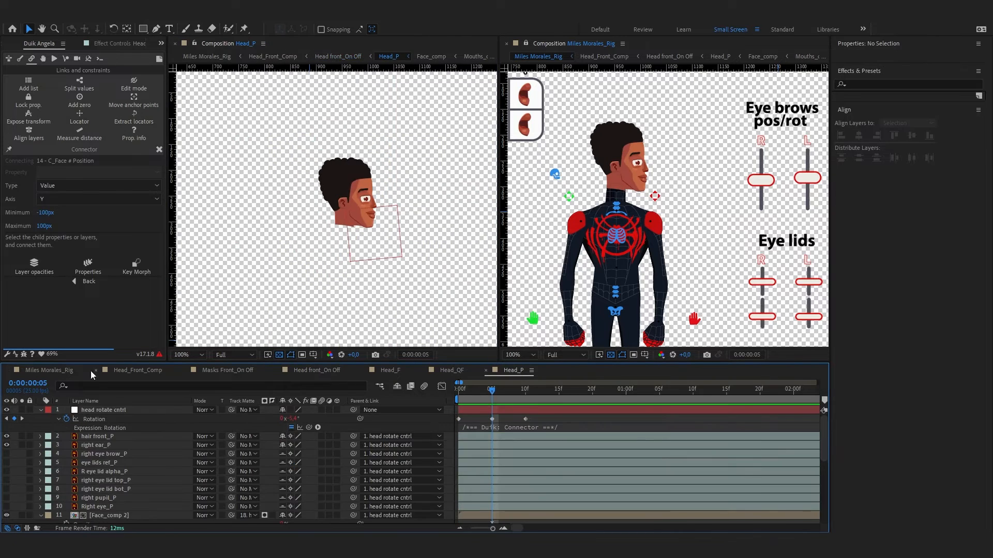
left_click(57, 370)
mouse_move(440, 223)
left_mouse_down()
mouse_move(440, 209)
mouse_move(409, 211)
mouse_move(424, 212)
left_mouse_up()
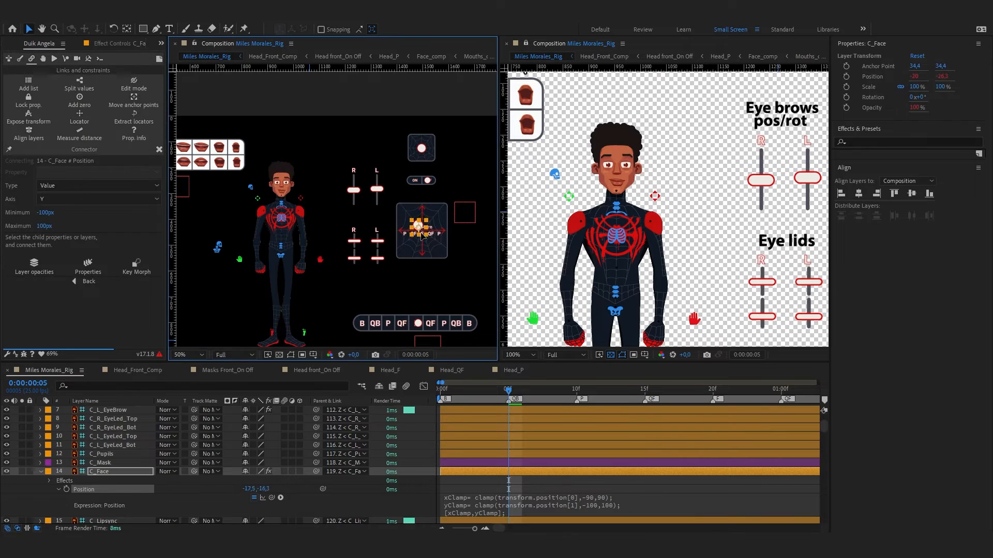
Examine the contents of Head_Back_Face_Comp and Head Back_Comp from the main rig
left_click(316, 370)
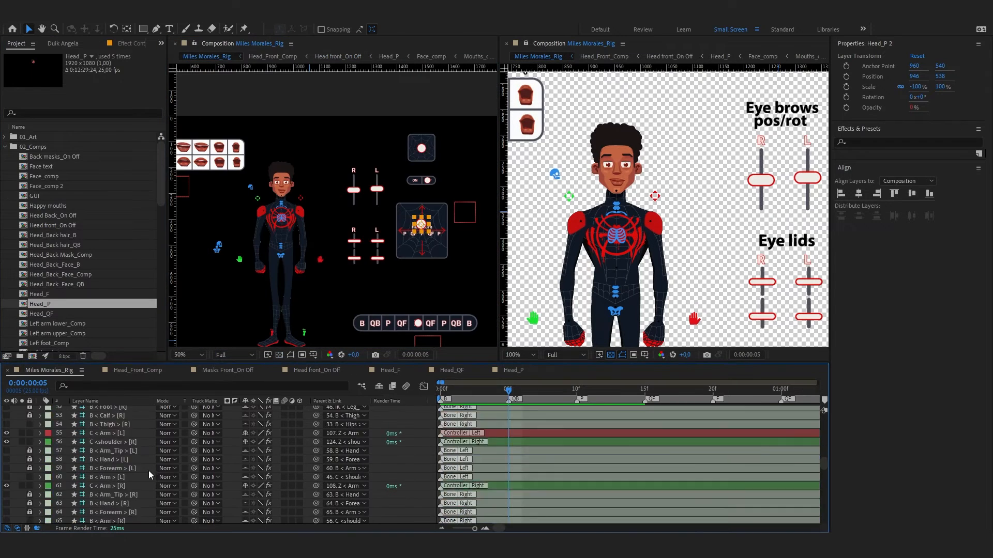
scroll(105, 460, "up", 5)
left_click(125, 450)
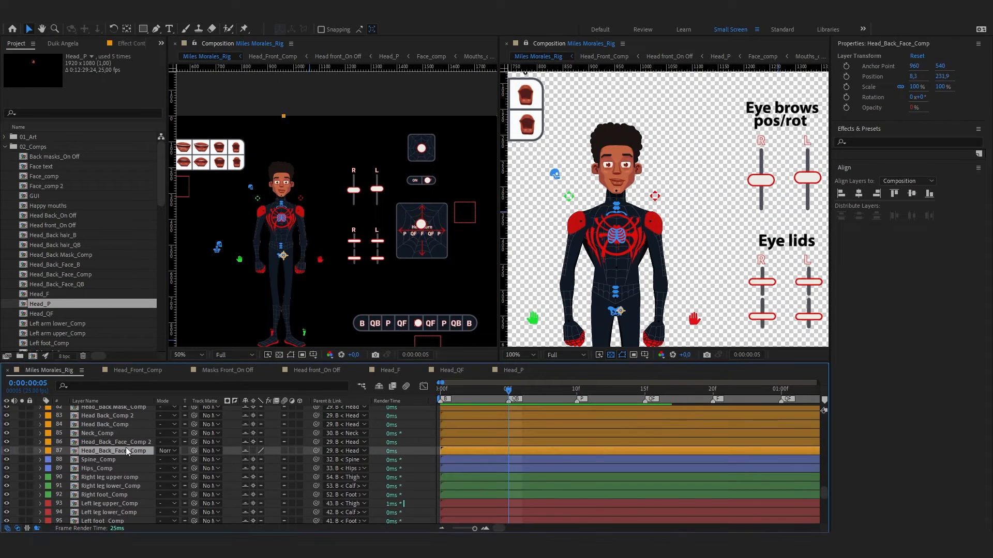
double_click(123, 450)
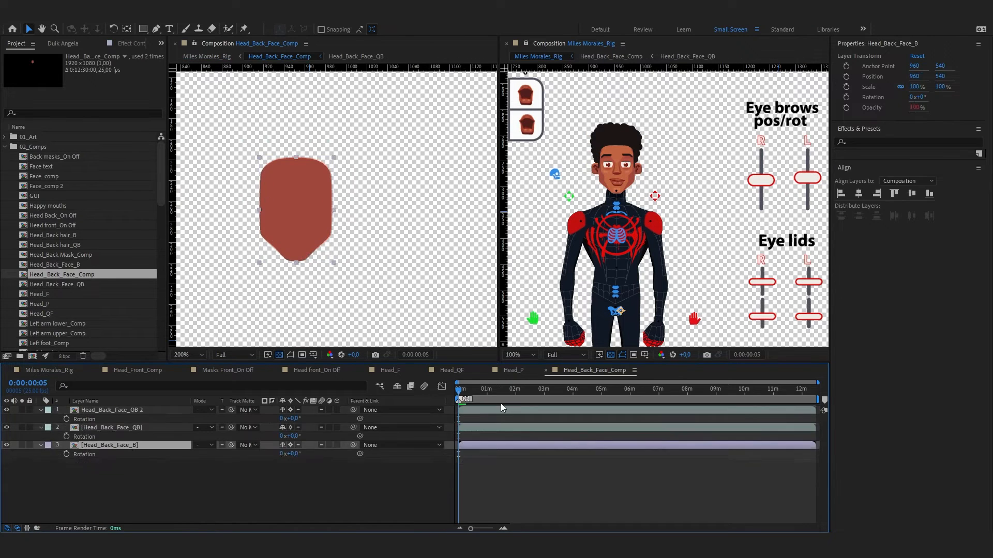
left_click(49, 370)
left_click(103, 442)
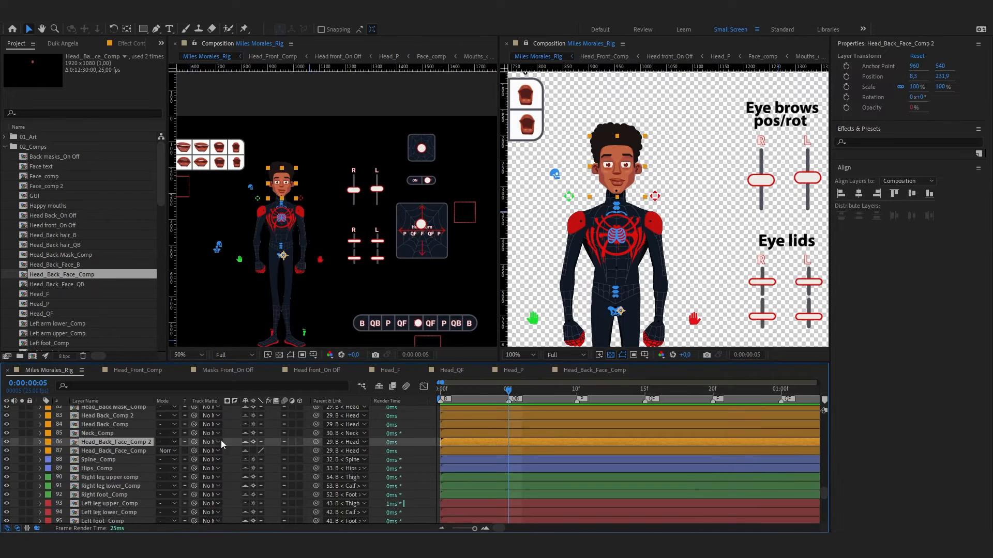
scroll(118, 452, "up", 1)
left_click(116, 444)
left_click(112, 452)
double_click(107, 453)
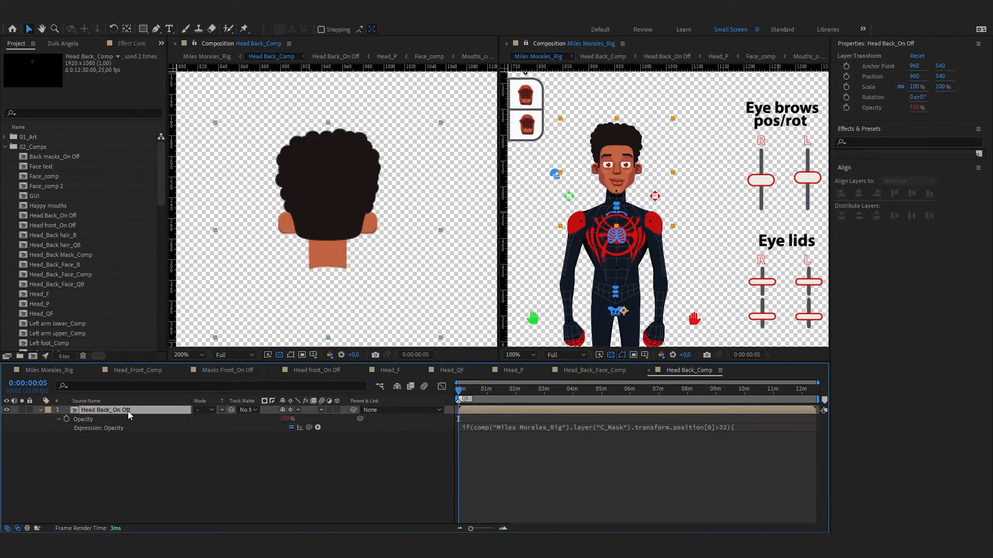
In Head Back_On Off, examine the rotation of the Head_Back hair_QB 2 and Head_Back hair_B layers
double_click(129, 410)
left_click(124, 437)
key("r")
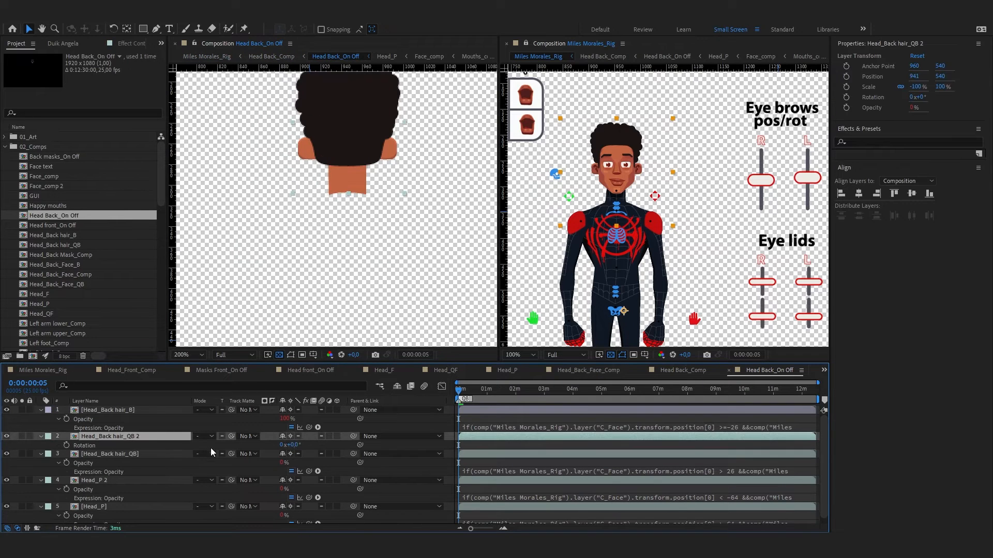
left_click(165, 411)
key("r")
scroll(283, 279, "down", 1)
left_click(139, 431)
scroll(691, 281, "down", 1)
Move C_Face up to the near profile position, open Head_Back hair_QB and add a null object at the neck
left_click_drag(781, 232, 764, 220)
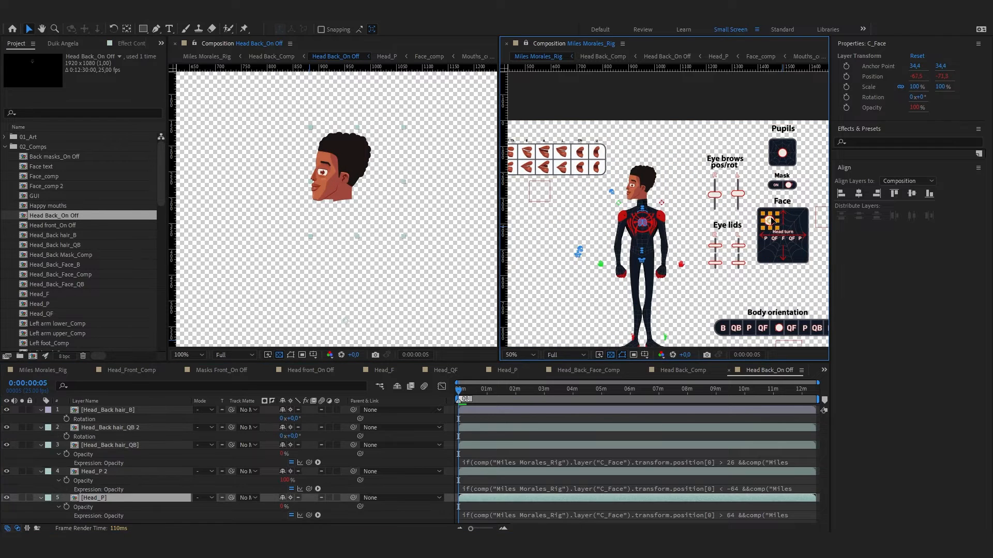
left_click(114, 445)
key("r")
double_click(130, 445)
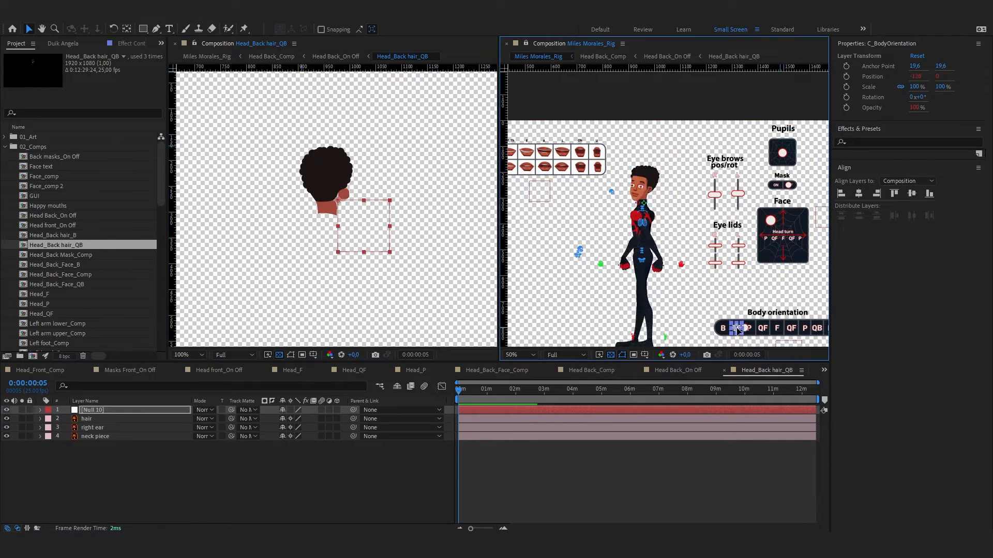
Turn the body to the QB orientation beside the last B and move C_Face to its raised QB position
left_click_drag(738, 329, 815, 328)
left_click(770, 222)
left_click_drag(794, 219, 790, 218)
left_click_drag(791, 220, 756, 186)
mouse_move(782, 296)
left_mouse_down()
mouse_move(770, 295)
mouse_move(788, 296)
left_mouse_up()
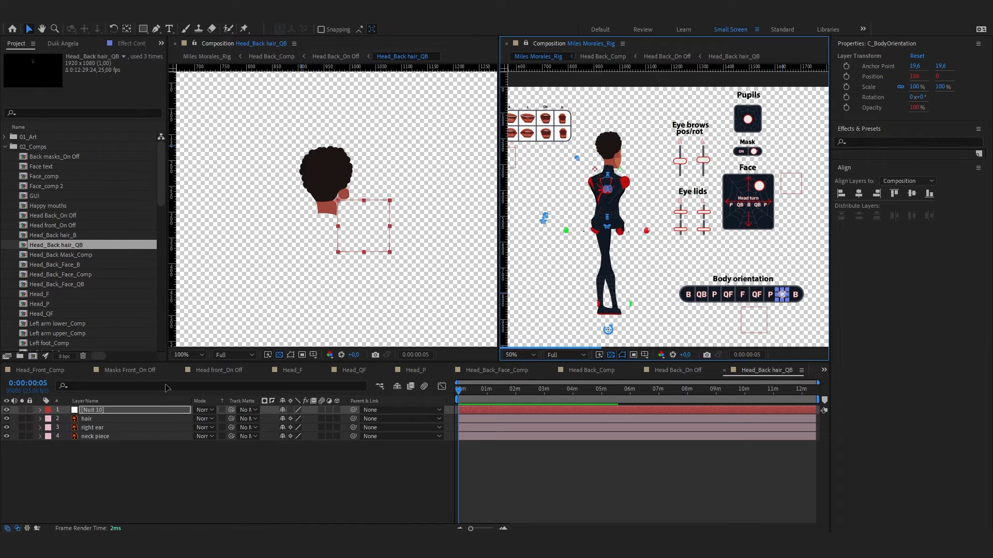
In Miles Morales_Rig at 0:00:01:10, set B < Thigh > [R]'s X position to 27, test the QB body orientation and save
left_click(32, 371)
left_click(14, 371)
scroll(124, 459, "down", 10)
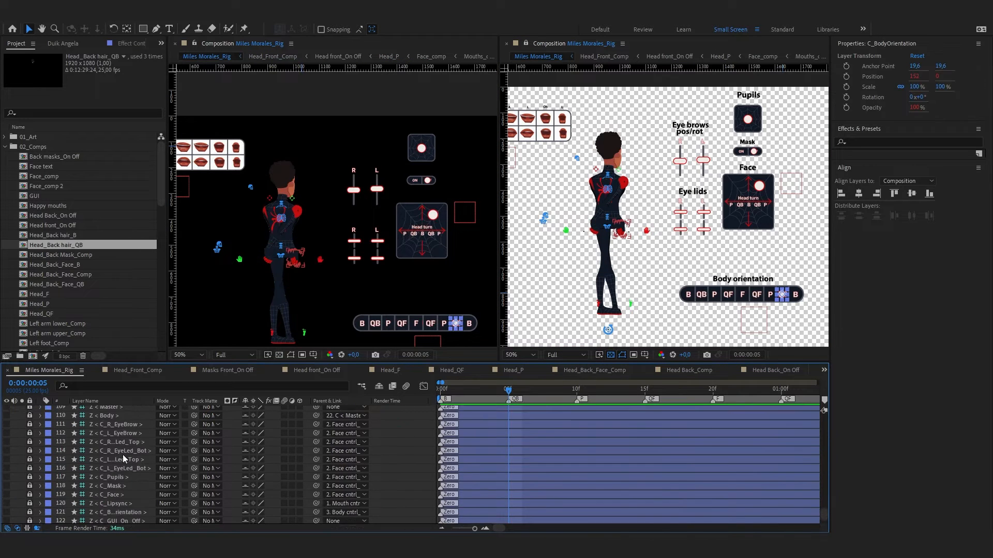
scroll(124, 459, "up", 15)
left_click(105, 460)
key("p")
left_click_drag(677, 469, 594, 471)
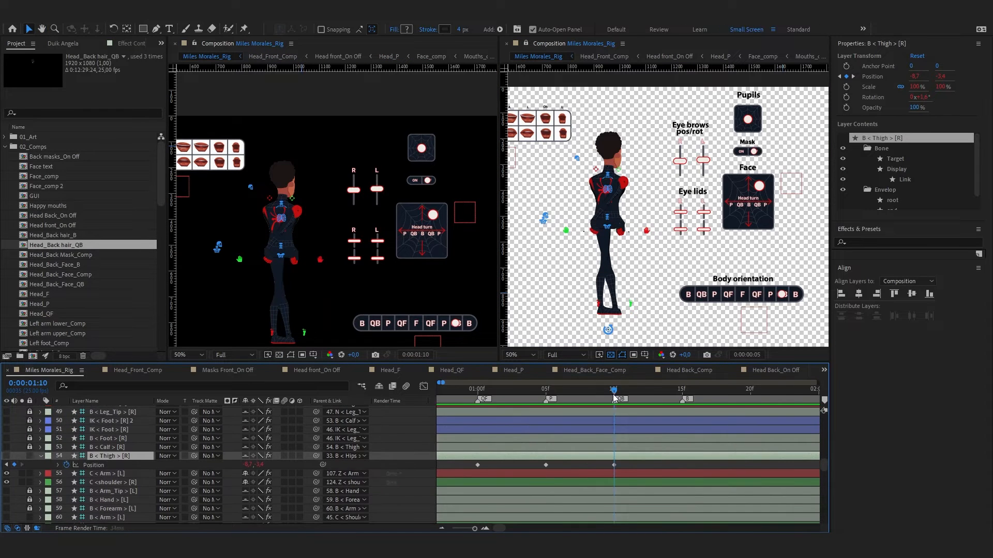
left_click(59, 465)
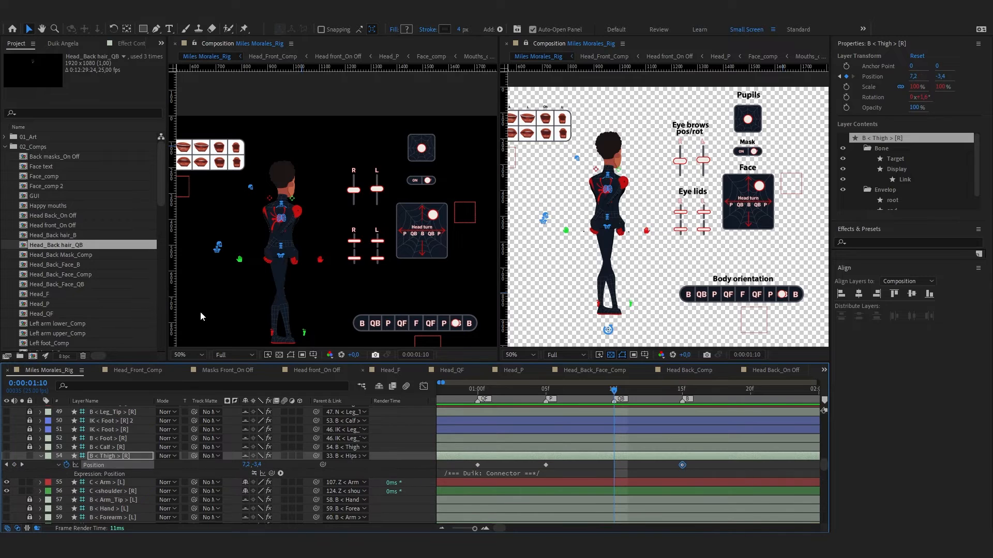
mouse_move(250, 465)
left_mouse_down()
mouse_move(261, 465)
mouse_move(240, 465)
left_mouse_up()
key("comma")
key("comma")
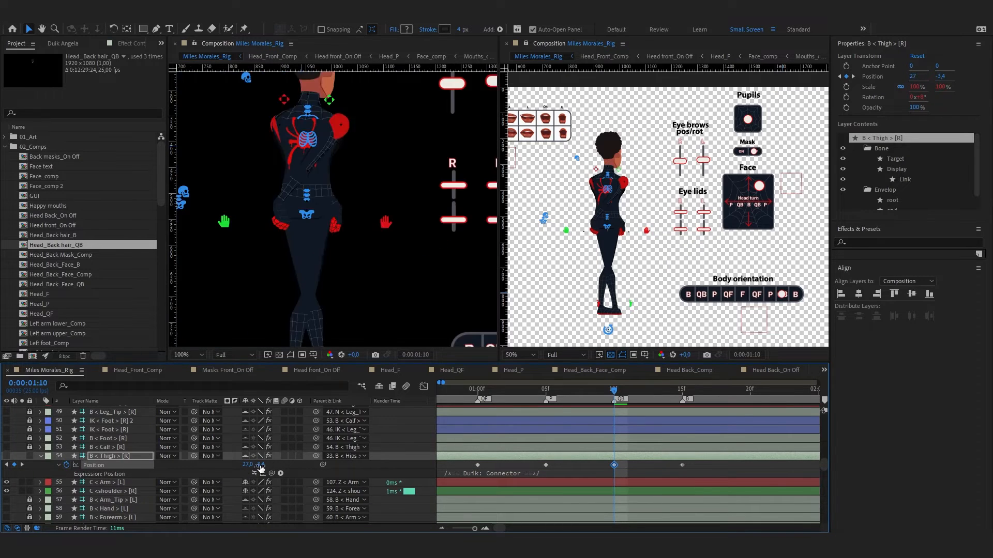
key("ctrl+s")
mouse_move(783, 295)
left_mouse_down()
mouse_move(769, 295)
mouse_move(800, 294)
mouse_move(777, 295)
mouse_move(787, 295)
left_mouse_up()
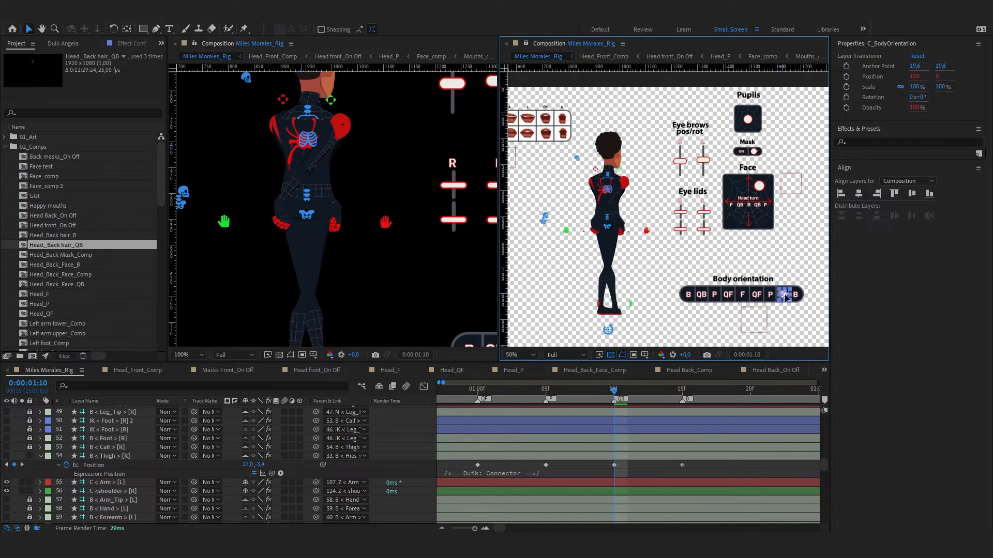
key("ctrl+s")
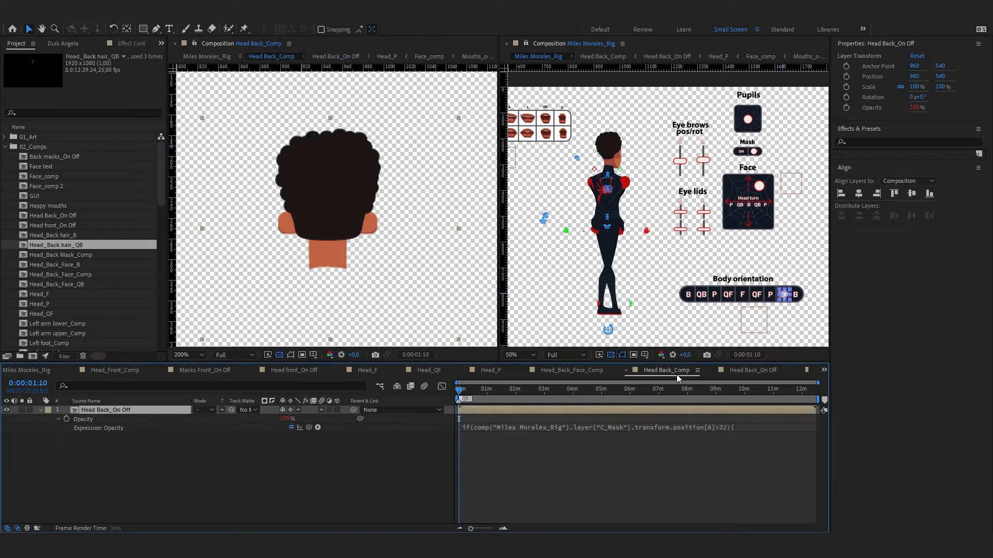
Rename the null in Head_Back hair_QB as head QB rotate
left_click(752, 371)
key("Return")
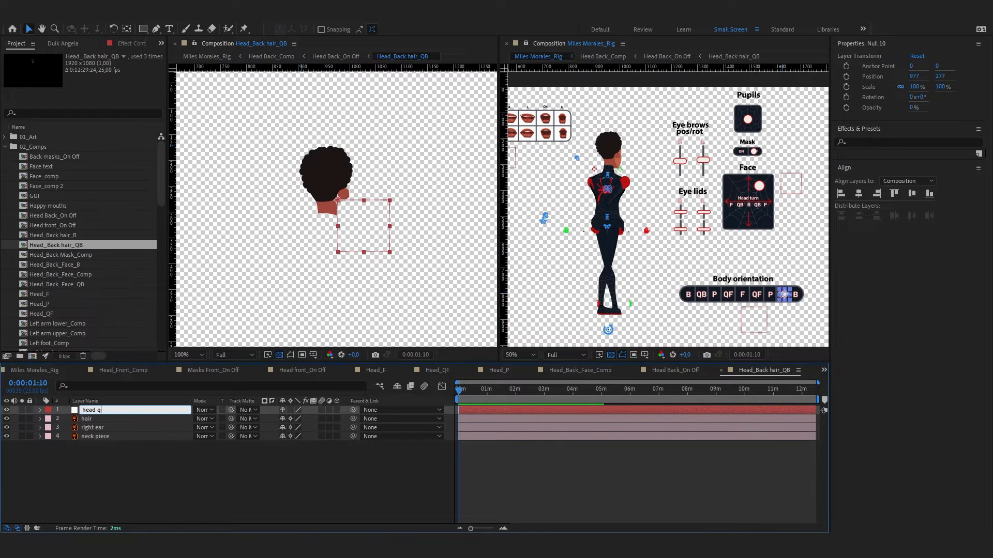
type("head QN")
key("BackSpace")
key("BackSpace")
type("B rotate")
Parent the hair and right ear layers to head QB rotate, try a small rotation of the null and undo it
left_click(88, 419)
left_click(93, 427, "shift")
left_click_drag(353, 420, 134, 410)
key("r")
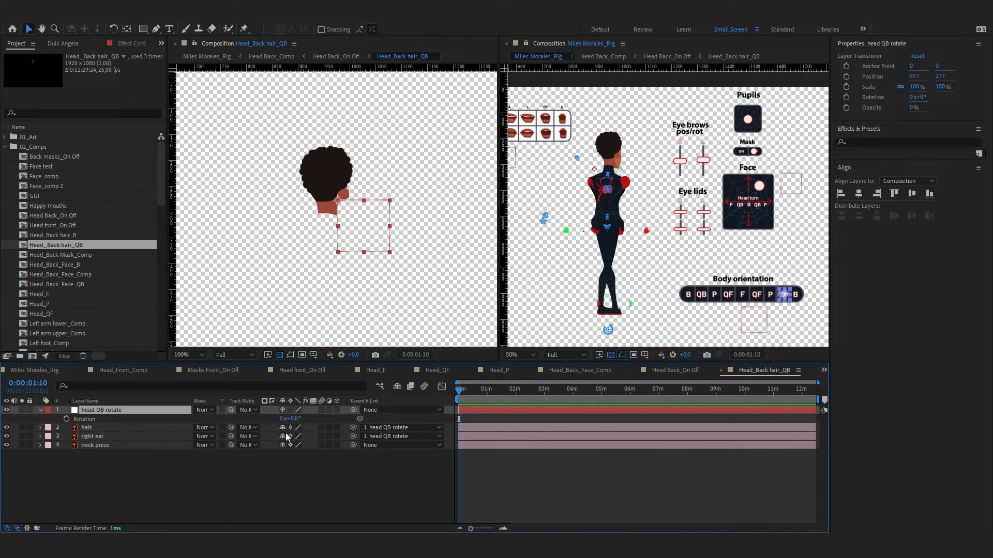
left_click_drag(293, 419, 286, 422)
key("ctrl+z")
Link Head_Back_Face_Comp's rotation in Miles Morales_Rig to head QB rotate's rotation with a property-link expression
left_click(88, 419)
left_click(22, 16)
left_click(62, 93)
left_click(35, 371)
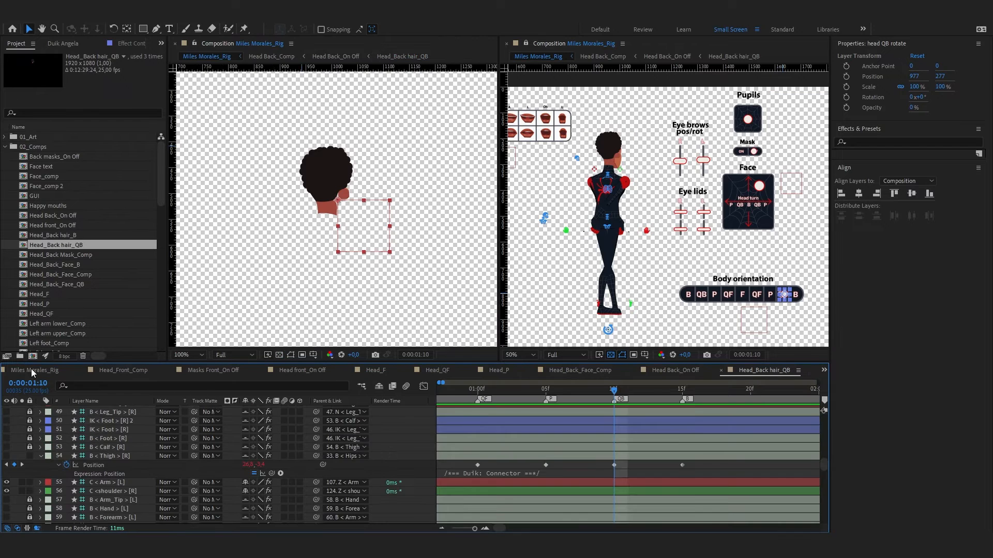
scroll(109, 478, "down", 10)
scroll(108, 479, "down", 3)
left_click(106, 473)
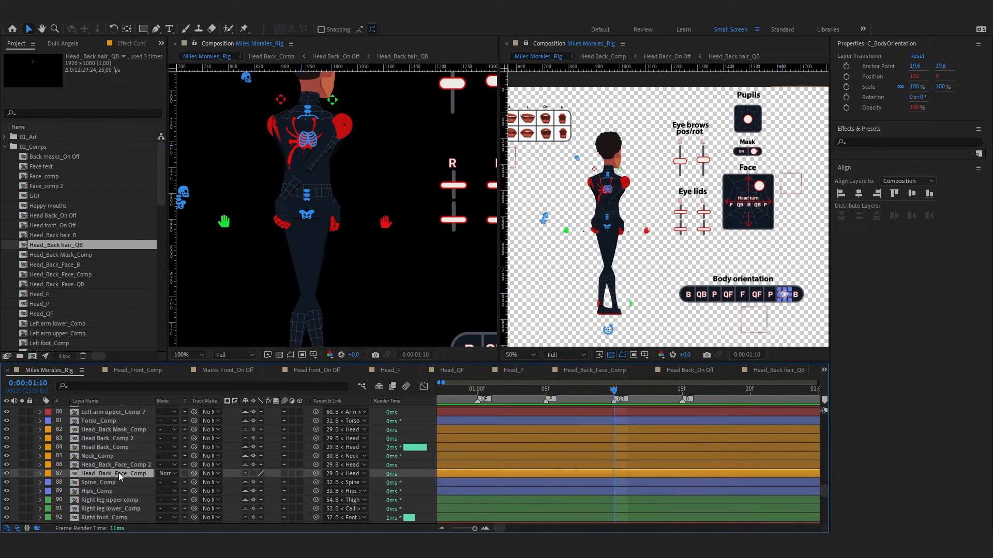
key("r")
type("comp(\"Head_Back hair_QB\").layer(\"head QB rotate\").transform.rotation")
left_click_drag(629, 496, 629, 513)
scroll(312, 212, "down", 1)
Link Head_Back_Face_Comp 2's rotation to head QB rotate's rotation and negate the expression with a leading minus sign
left_click(133, 466)
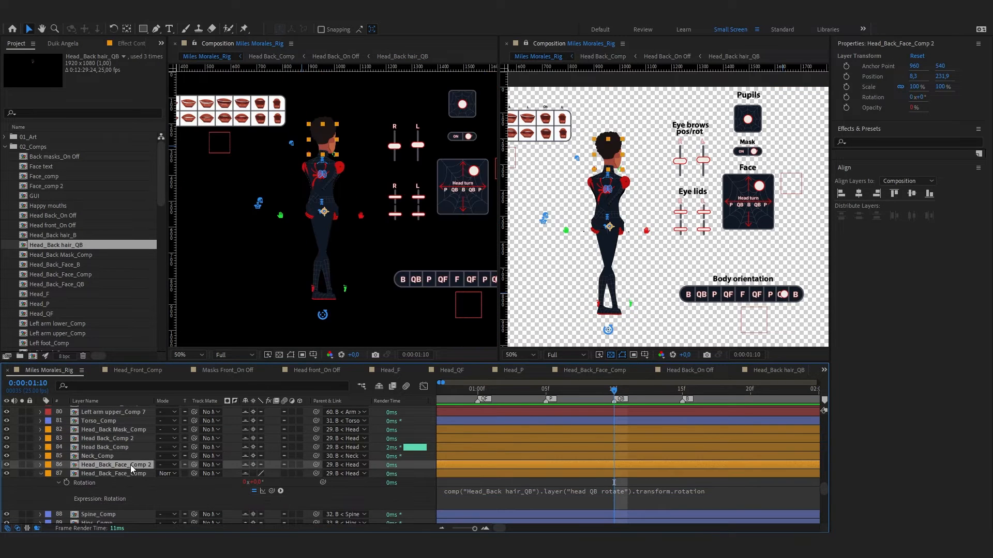
key("r")
left_click(85, 474)
type("comp(\"Head_Back hair_QB\").layer(\"head QB rotate\").transform.rotation")
left_click(445, 483)
type("-")
left_click(362, 484)
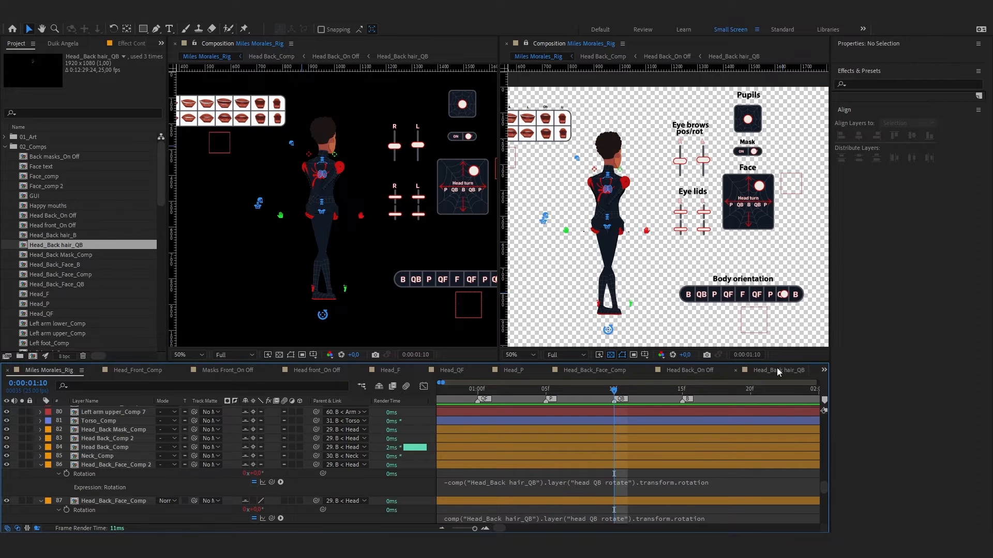
Copy head rotate cntrl's animated rotation from Head_QF onto head QB rotate in Head_Back hair_QB, and return to Miles Morales_Rig
left_click(823, 370)
left_click(865, 485)
left_click(101, 410)
key("r")
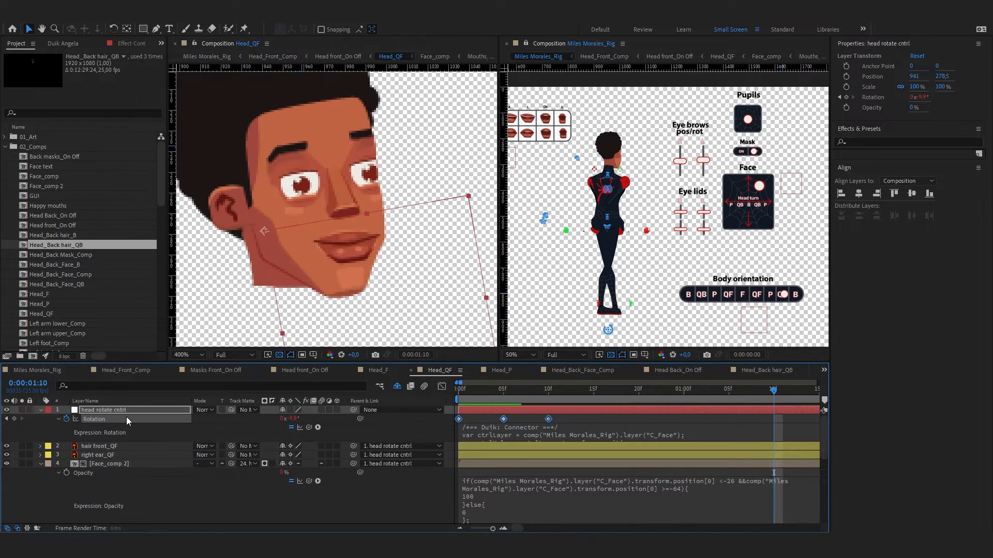
left_click(38, 370)
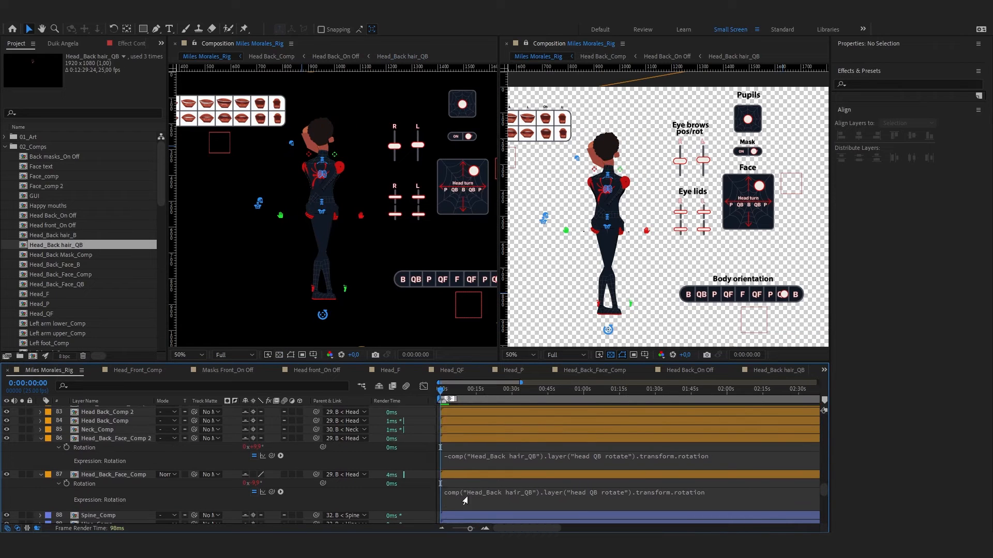
Remove the rotation expressions from Head_Back_Face_Comp and Head_Back_Face_Comp 2
left_click(465, 500)
key("Delete")
left_click(459, 459)
key("Delete")
left_click(195, 447)
Move Head_Back_Face_Comp's anchor point up to the base of the head near the ear and try rotating the layer
left_click(124, 439)
scroll(330, 160, "up", 1)
left_click_drag(329, 160, 330, 177)
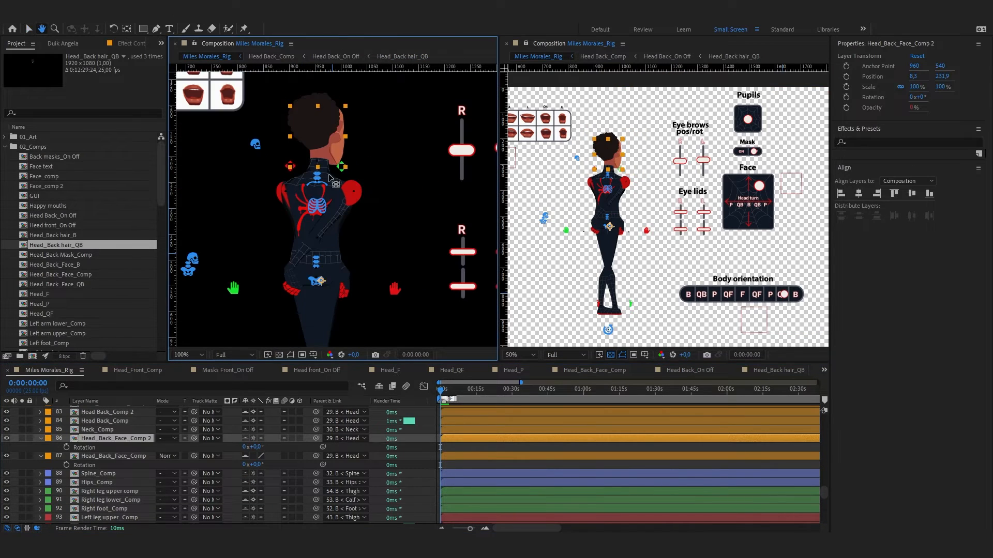
left_click(115, 457)
scroll(339, 215, "down", 1)
left_click_drag(332, 248, 318, 173)
scroll(338, 188, "up", 2)
left_click_drag(253, 464, 226, 466)
scroll(403, 223, "down", 2)
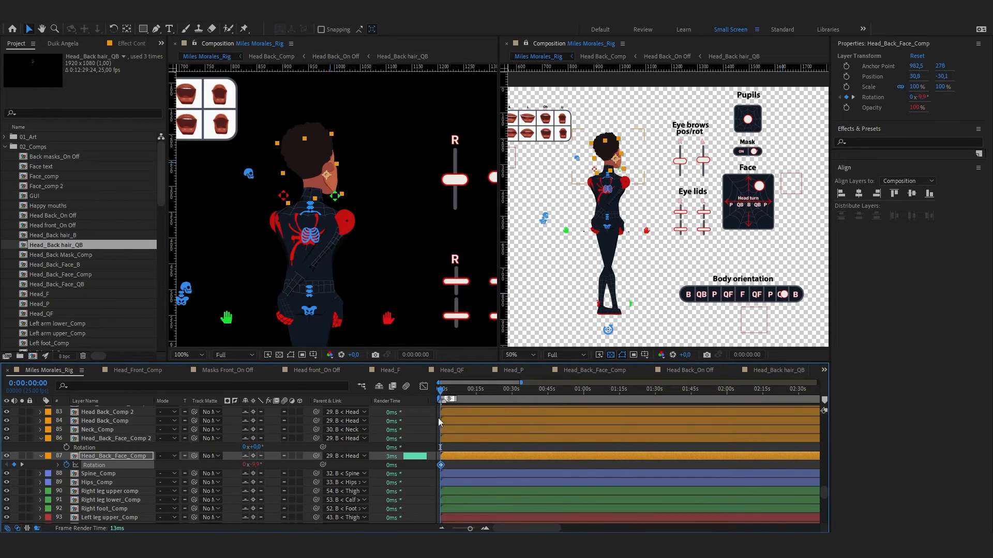
Paste head QB rotate's keyframed rotation directly onto Head_Back_Face_Comp's rotation
scroll(362, 233, "up", 1)
scroll(449, 445, "up", 3)
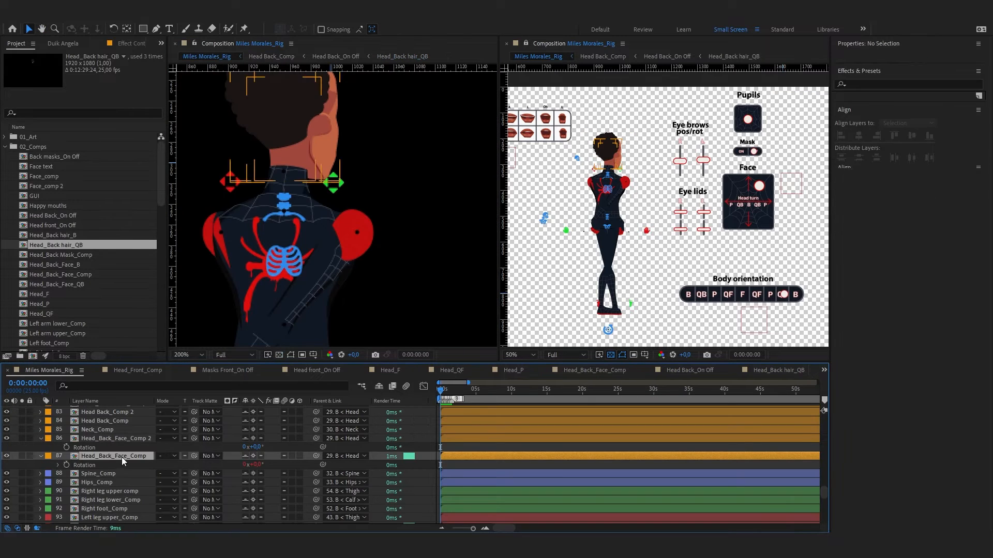
left_click(122, 459)
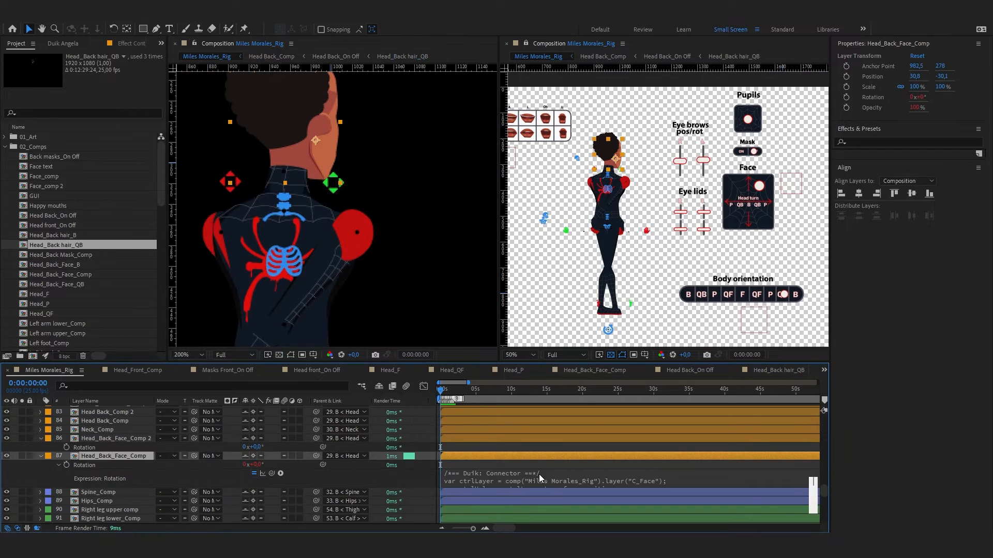
scroll(317, 180, "up", 1)
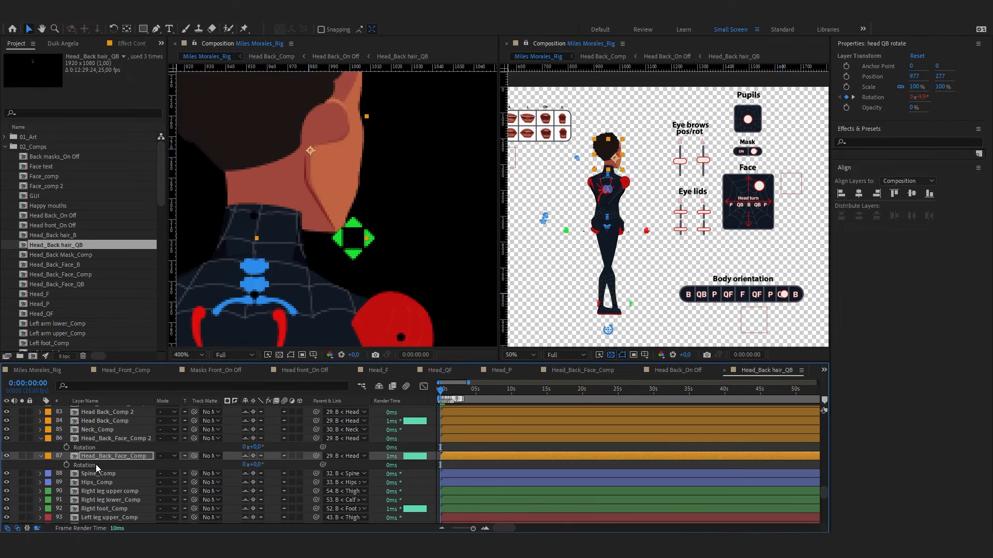
left_click(67, 465)
scroll(364, 193, "down", 1)
key("semicolon")
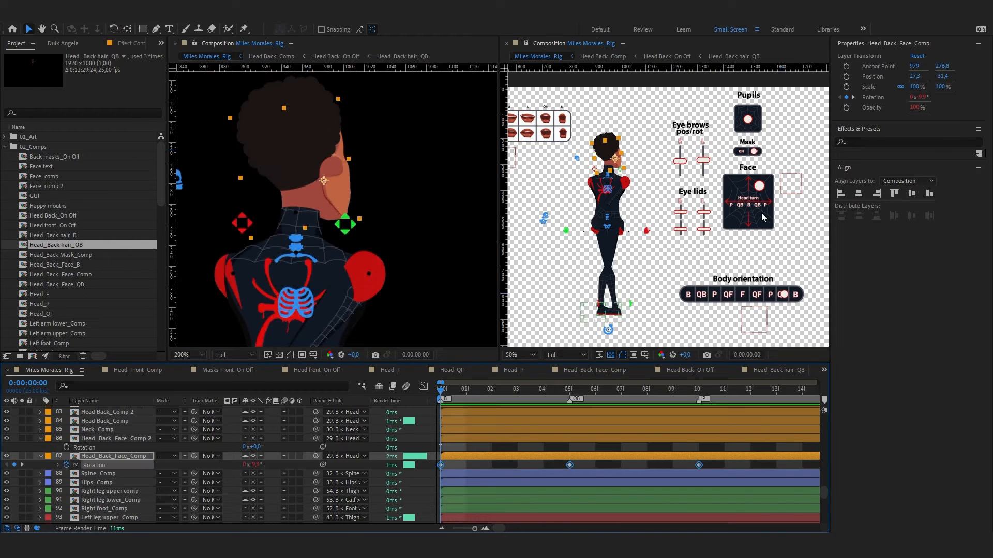
Test the back-view head tilt by lowering C_Face, undo that move, and check C_Face turned toward profile at frame 5
left_click_drag(761, 191, 761, 224)
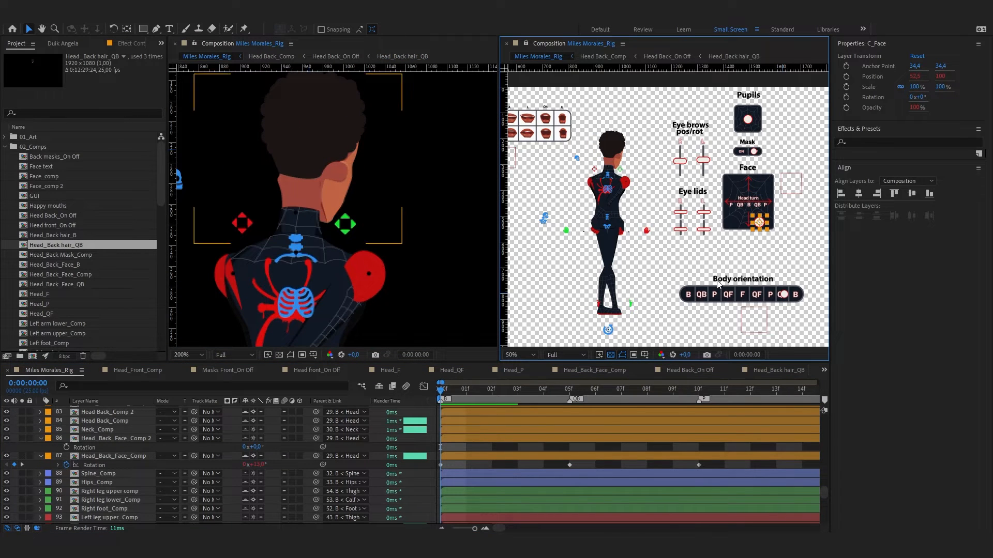
key("ctrl+z")
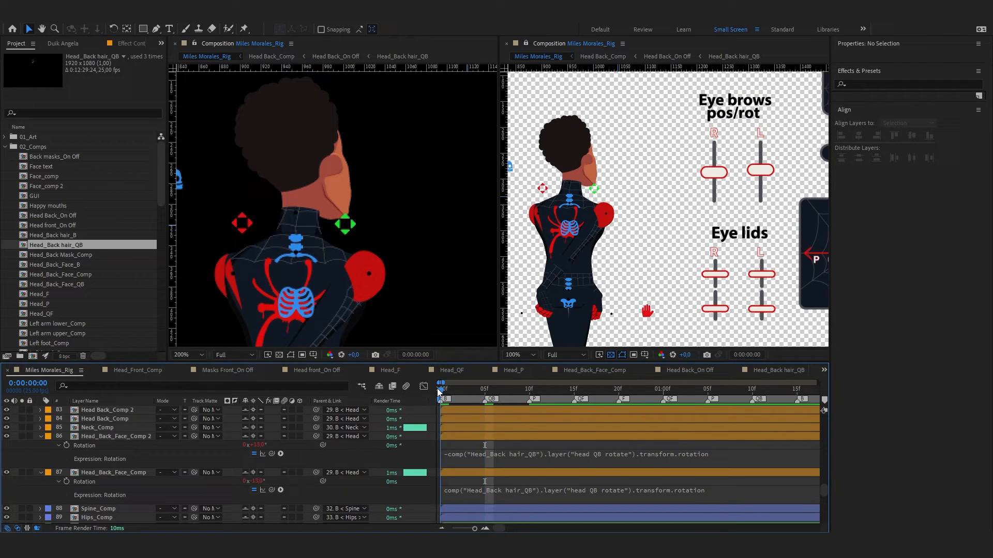
left_click_drag(437, 388, 504, 389)
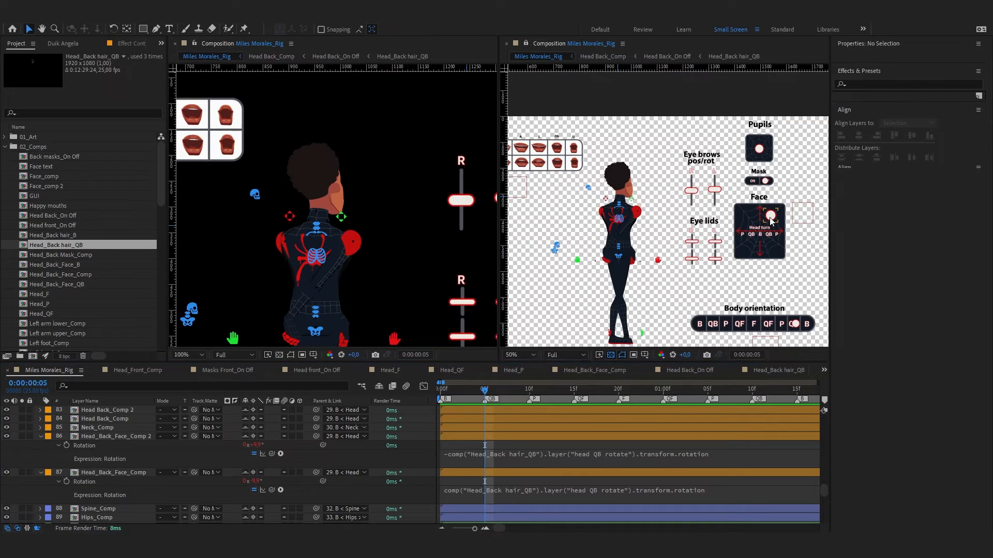
left_click_drag(770, 218, 777, 219)
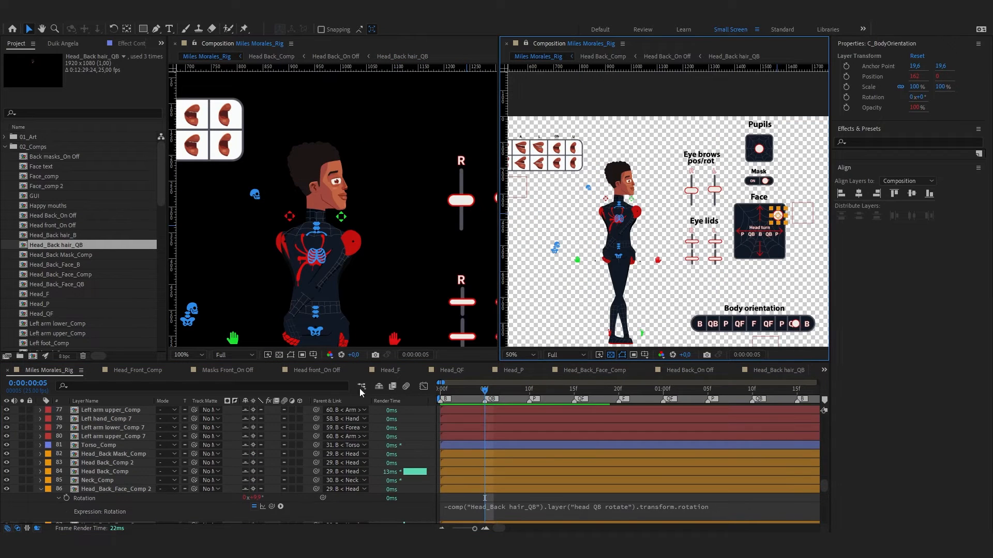
Open Head_F through Head_Front_Comp and Head front_On Off, and examine the outer corner points of the hair Outlines layer
left_click(40, 489)
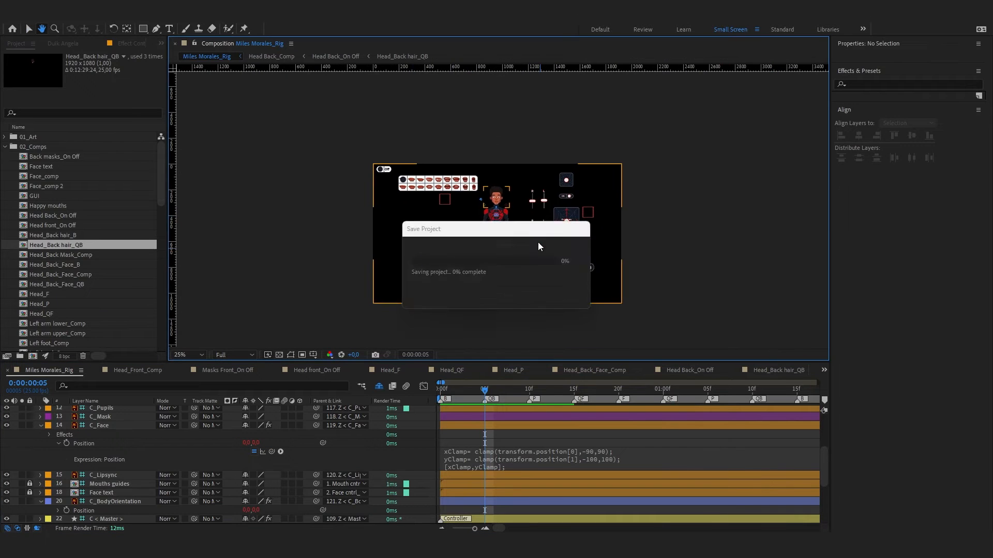
left_click(412, 263)
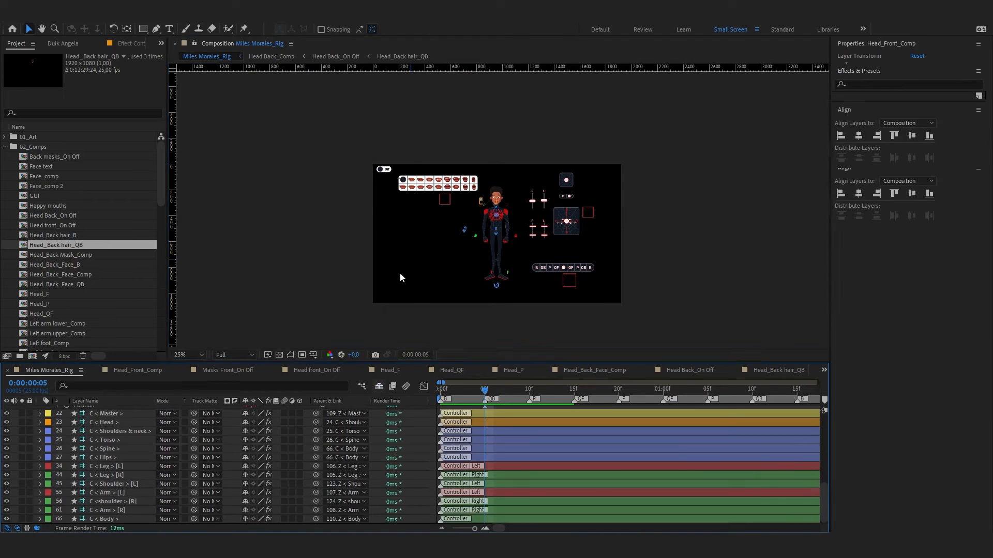
scroll(255, 462, "down", 10)
double_click(115, 448)
left_click(118, 438)
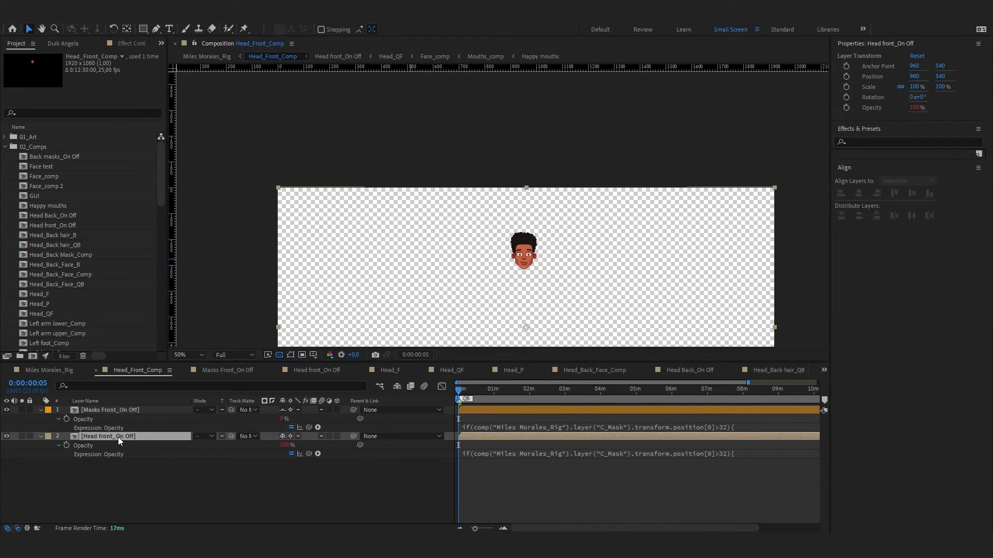
double_click(118, 438)
scroll(324, 250, "down", 1)
scroll(144, 414, "up", 2)
double_click(144, 411)
scroll(216, 442, "down", 10)
key("g")
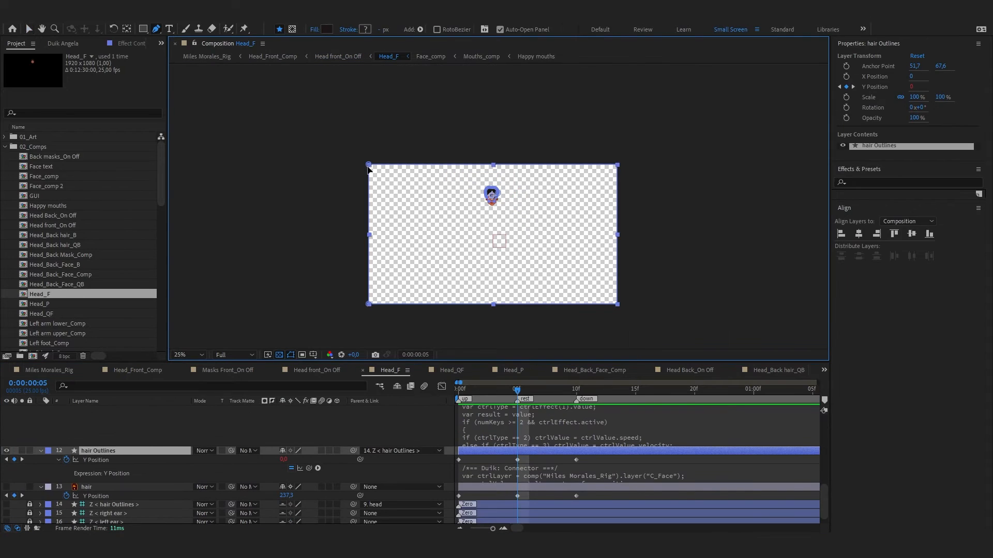
key("v")
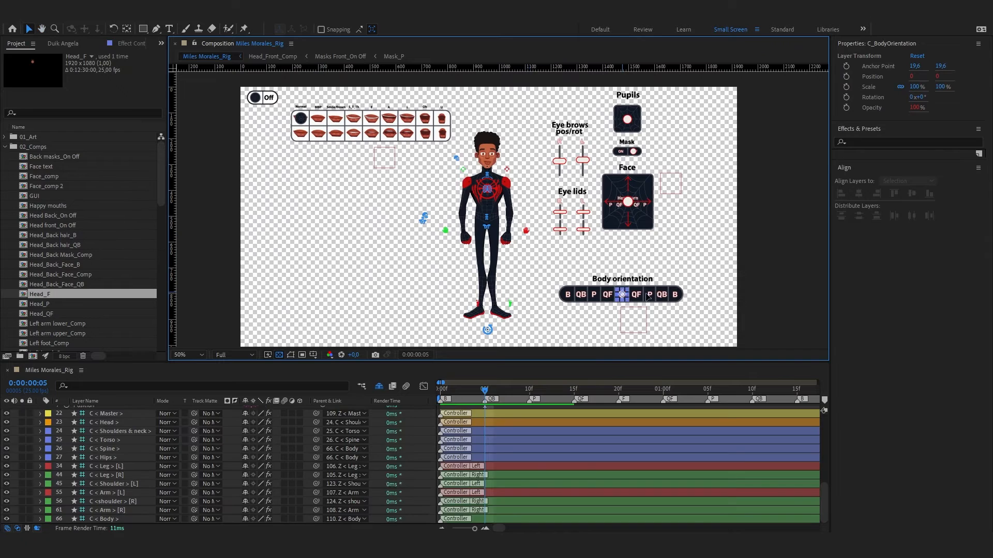
Set the body orientation to P, turn C_Face sideways, and switch the Mask control on
left_click_drag(622, 294, 653, 296)
scroll(455, 198, "up", 1)
left_click_drag(754, 195, 791, 195)
left_click_drag(766, 129, 743, 156)
left_click_drag(742, 121, 716, 122)
Test the masked head by moving C_Face up and down, and return the body orientation to front
scroll(540, 162, "down", 1)
left_click_drag(635, 217, 623, 199)
scroll(623, 199, "up", 1)
left_click_drag(734, 188, 731, 228)
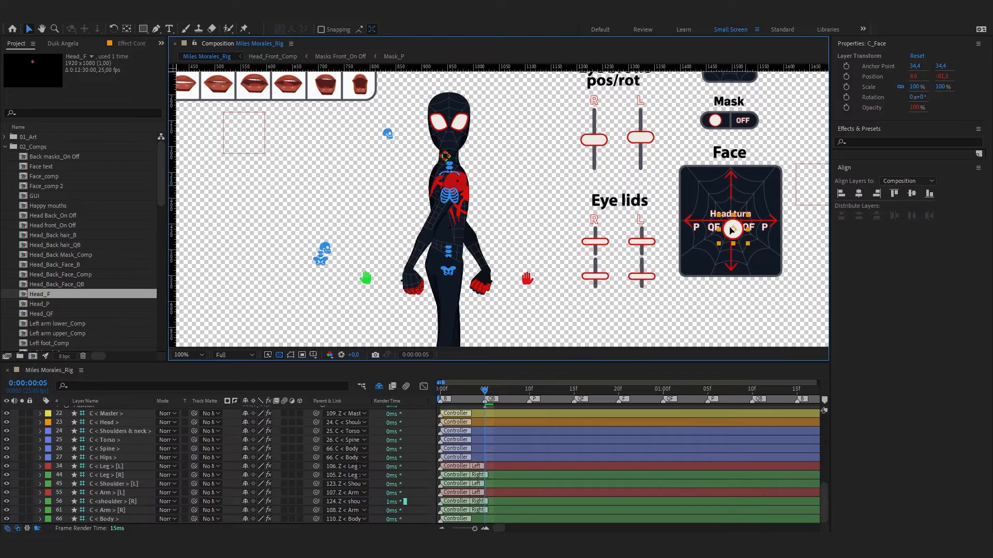
key("comma")
left_click_drag(650, 308, 613, 308)
Reveal the shy layers in Miles Morales_Rig and open Mask_F from the Masks Front_On Off comp
left_click(379, 386)
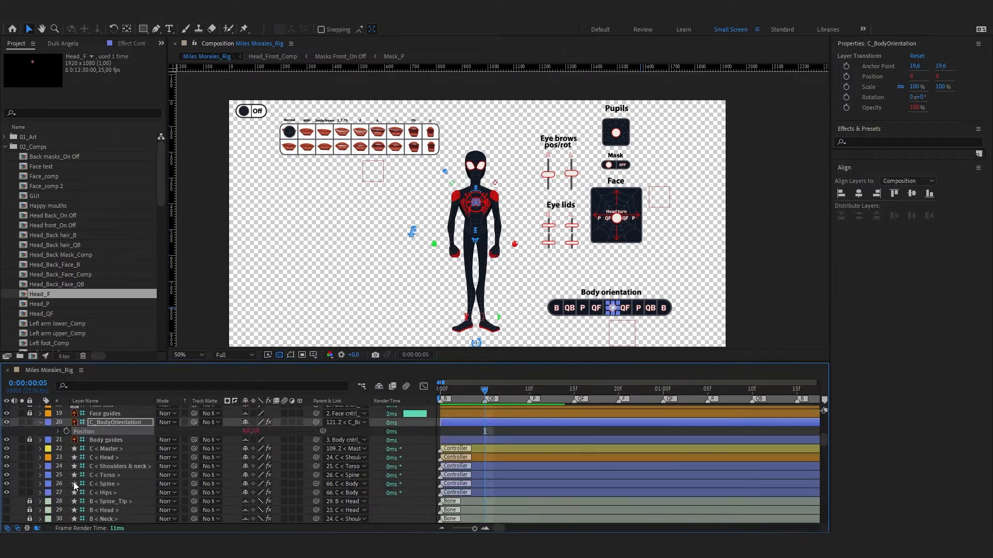
scroll(111, 461, "down", 13)
scroll(111, 455, "up", 5)
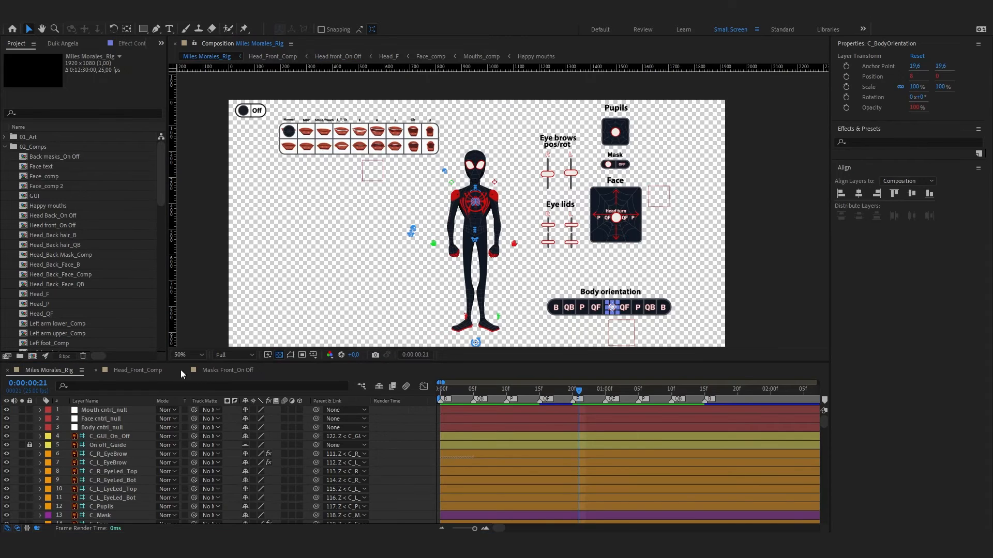
left_click(225, 370)
double_click(124, 408)
Create shape layers from the Right mask eye and Left mask eye vector layers in Mask_F
left_click(109, 418)
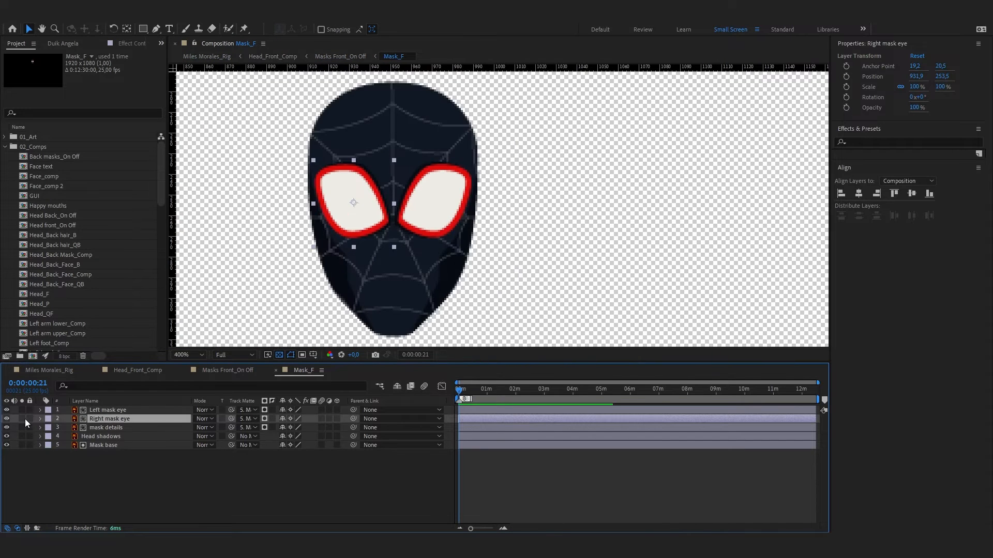
left_click(39, 419)
right_click(111, 420)
mouse_move(137, 324)
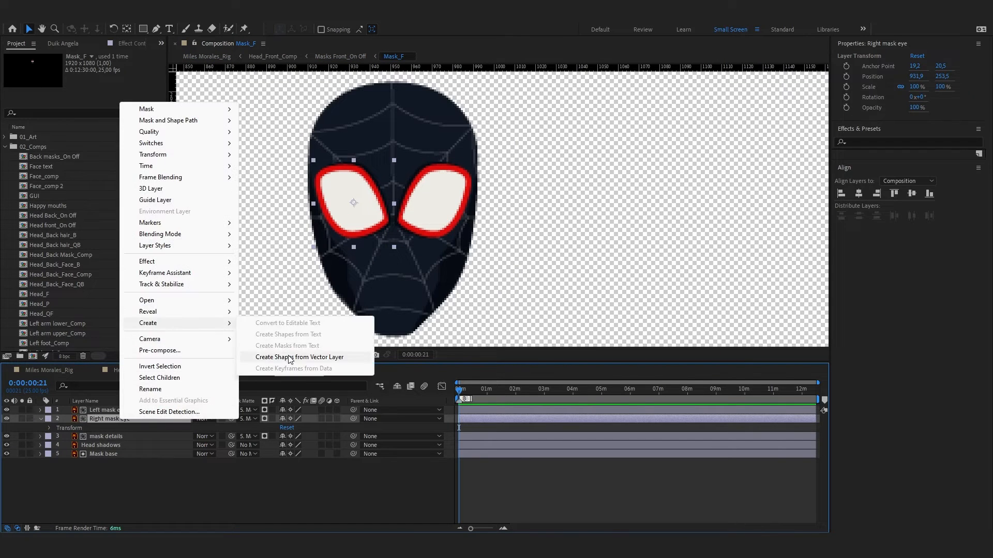
left_click(290, 355)
right_click(98, 411)
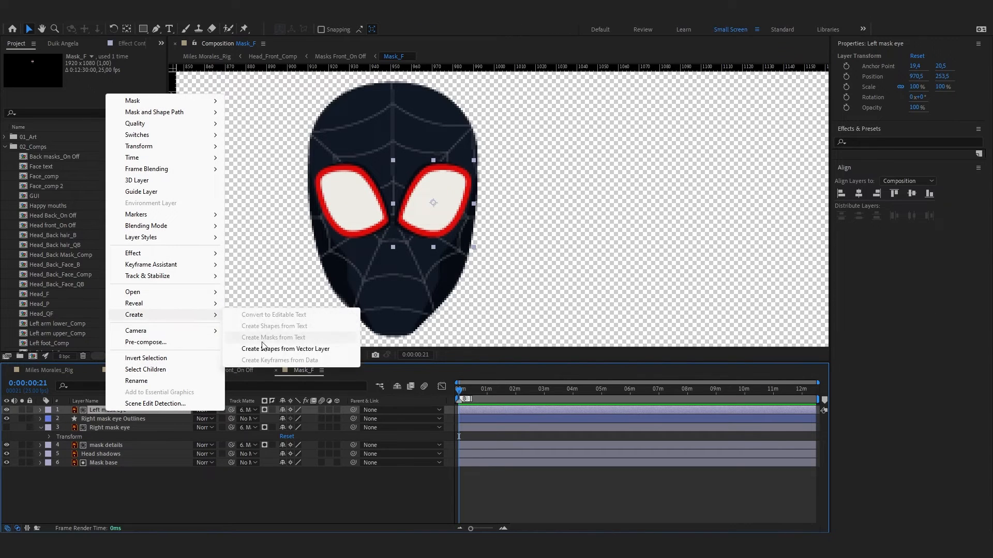
left_click(266, 348)
Remove the comp-sized outer rectangle paths from Left mask eye Outlines with the Pen tool
scroll(381, 236, "down", 5)
left_click_drag(325, 222, 354, 211)
key("g")
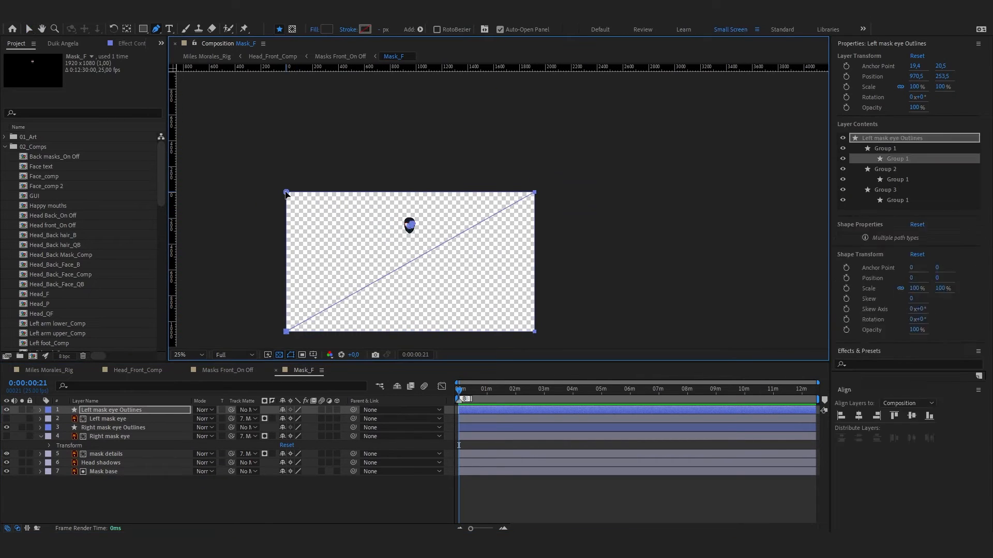
key("v")
scroll(404, 245, "up", 8)
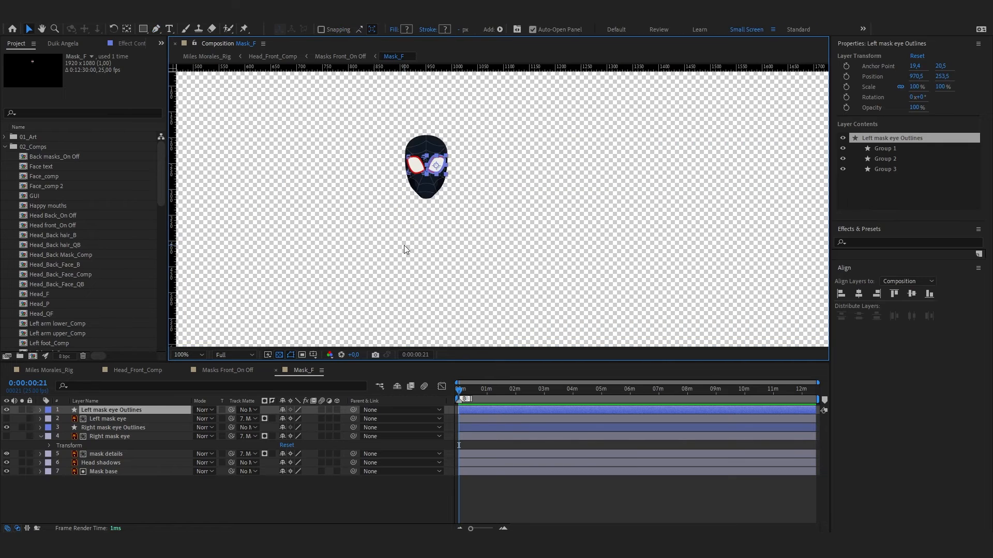
left_click_drag(465, 190, 456, 217)
Rename the three groups in Right mask eye Outlines to eye white, eye red and eye shadow
left_click(107, 428)
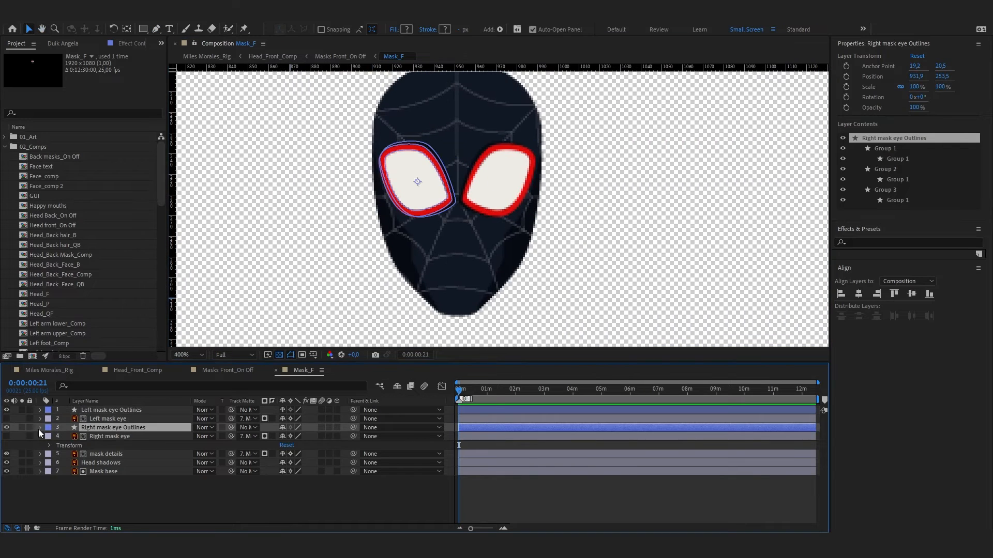
left_click(41, 428)
left_click(50, 438)
left_click(75, 445)
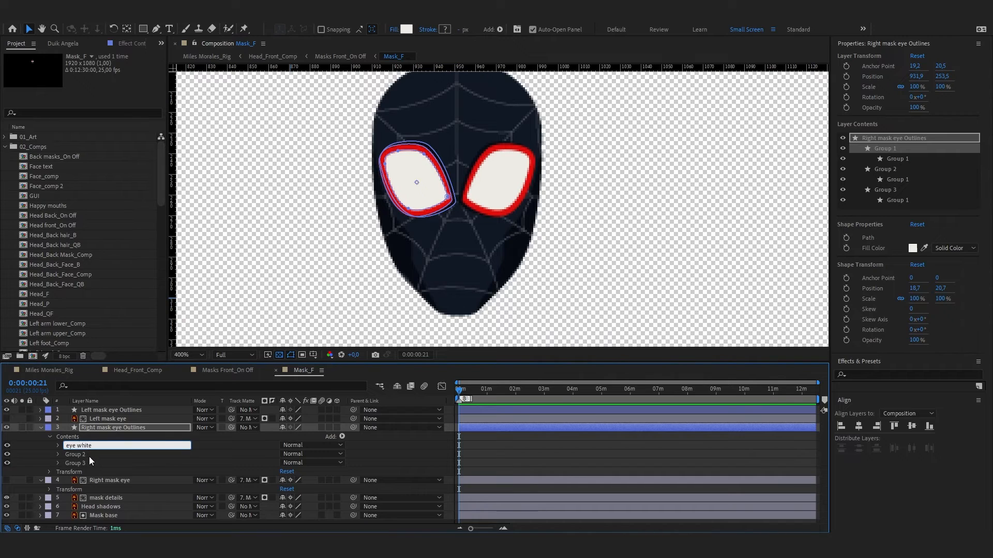
left_click(89, 455)
key("Return")
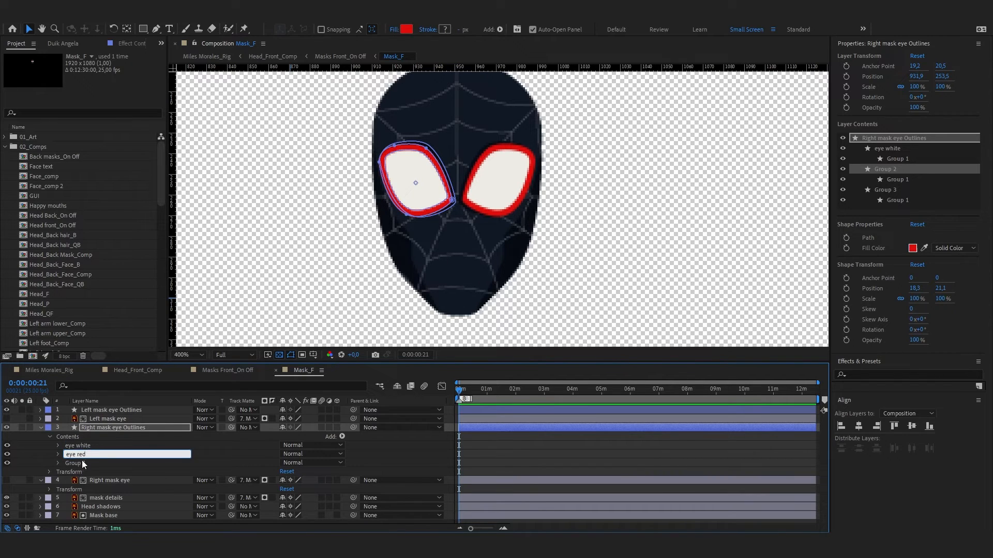
left_click(81, 463)
key("Return")
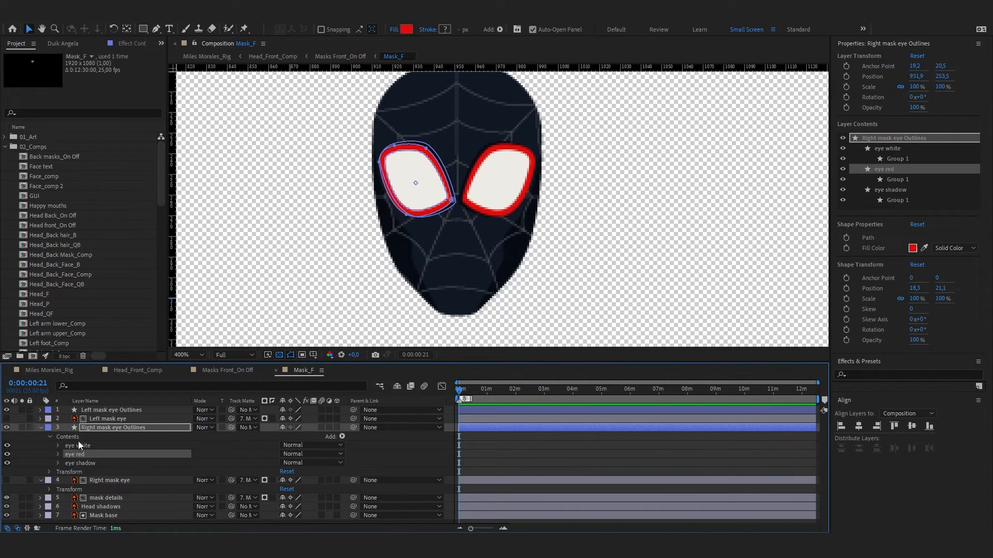
Expand the contents of Left mask eye Outlines and rename its first group to eye white
left_click(104, 446)
left_click(107, 410)
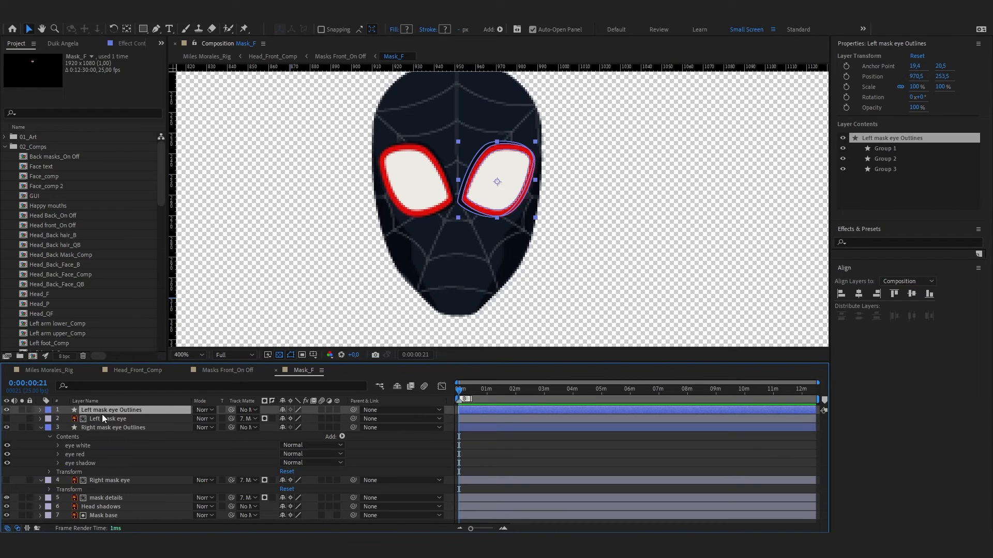
left_click(40, 410)
left_click(50, 419)
left_click(75, 428)
key("Return")
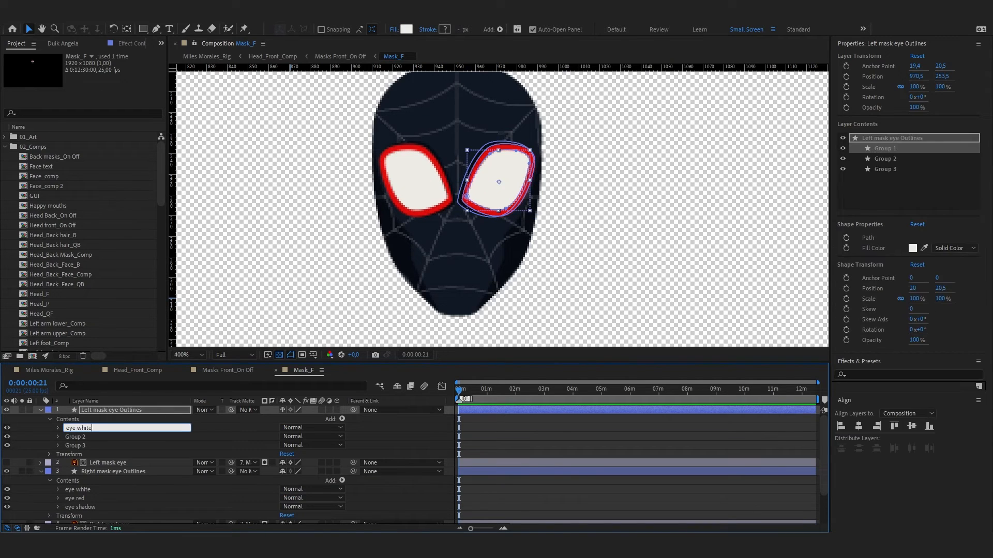
type("eye white")
key("Return")
Add the suffix _R to the eye white, eye red and eye shadow groups in Right mask eye Outlines
left_click(122, 490)
key("Return")
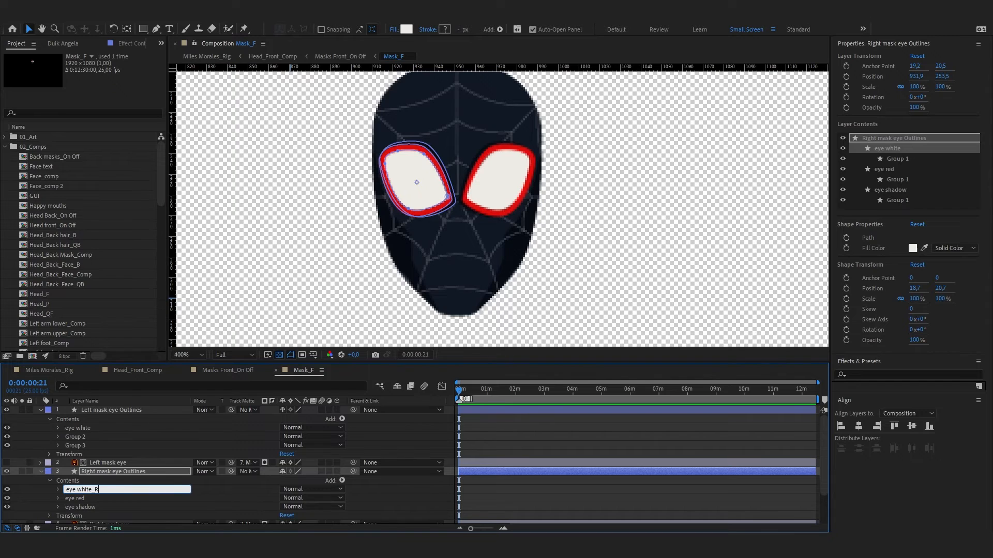
type("_R")
key("Return")
left_click(101, 498)
key("Return")
type("_R")
key("Return")
left_click(78, 507)
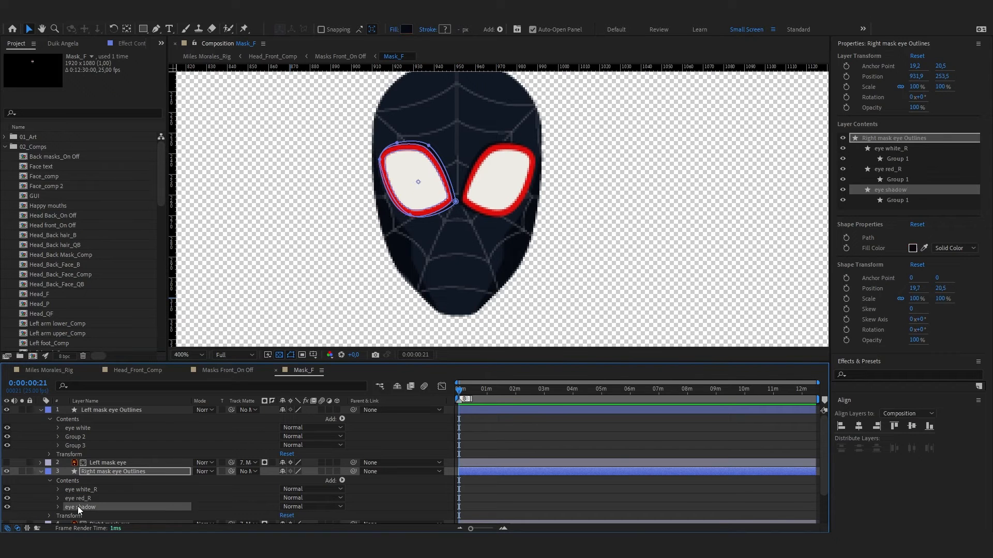
type("_R")
key("Return")
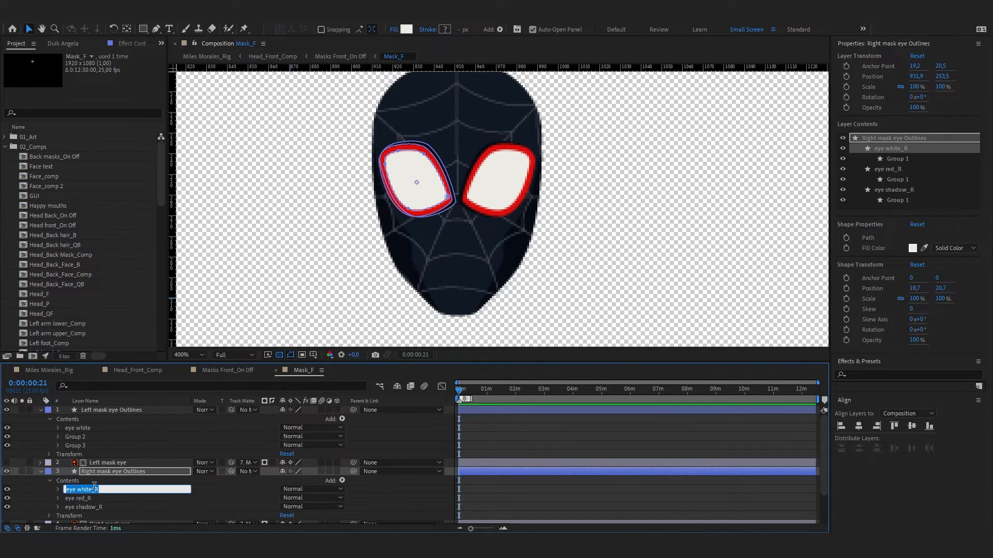
Rename the three groups in Left mask eye Outlines to eye white_L, eye red_L and eye shadow_L
left_click(81, 428)
type("_L")
key("Return")
left_click(92, 490)
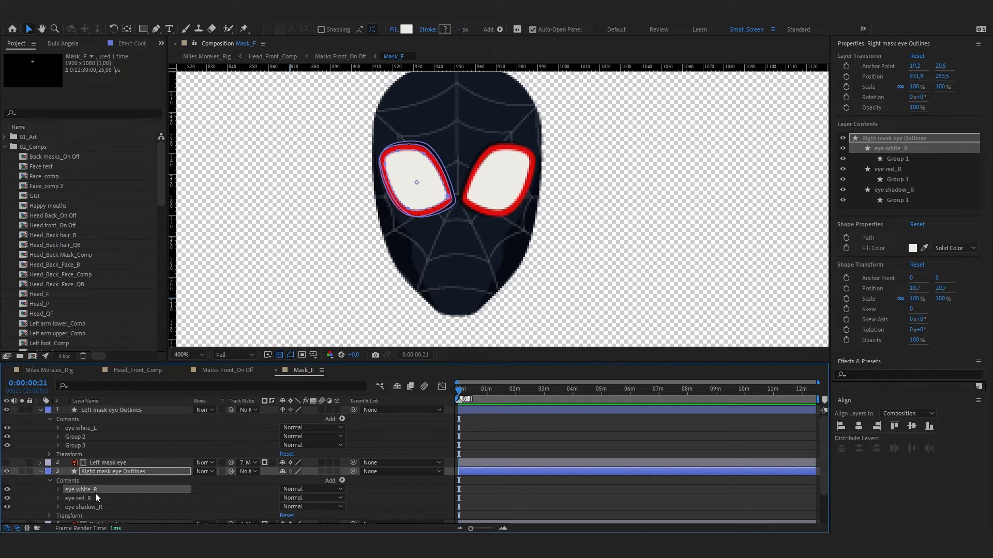
left_click(89, 498)
key("Return")
left_click(78, 437)
type("eye red_")
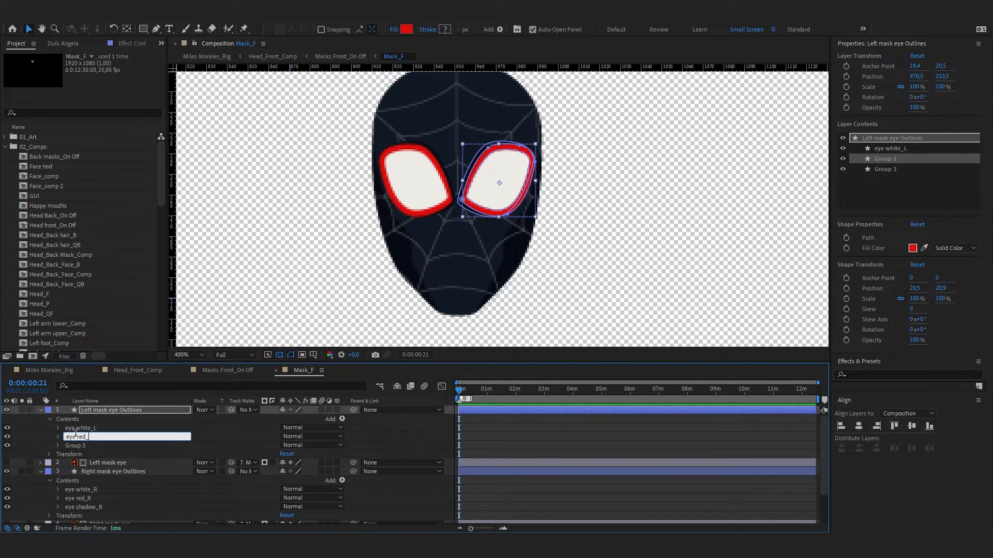
type("L")
key("Return")
left_click(78, 507)
left_click(71, 445)
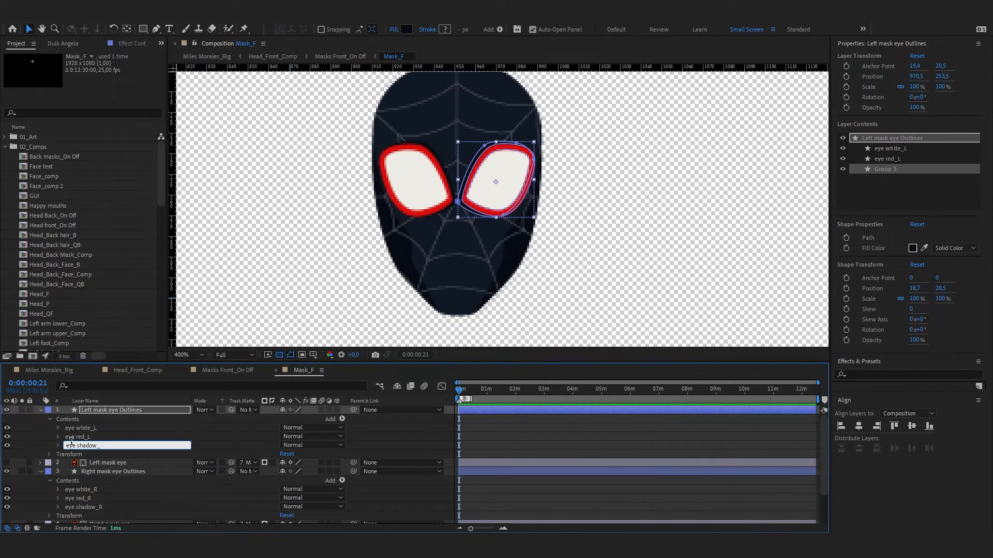
key("Return")
Select both mask eye Outlines layers and filter the timeline properties by "path"
left_click(72, 498)
left_click(96, 471)
left_click(95, 410, "ctrl")
left_click(100, 387)
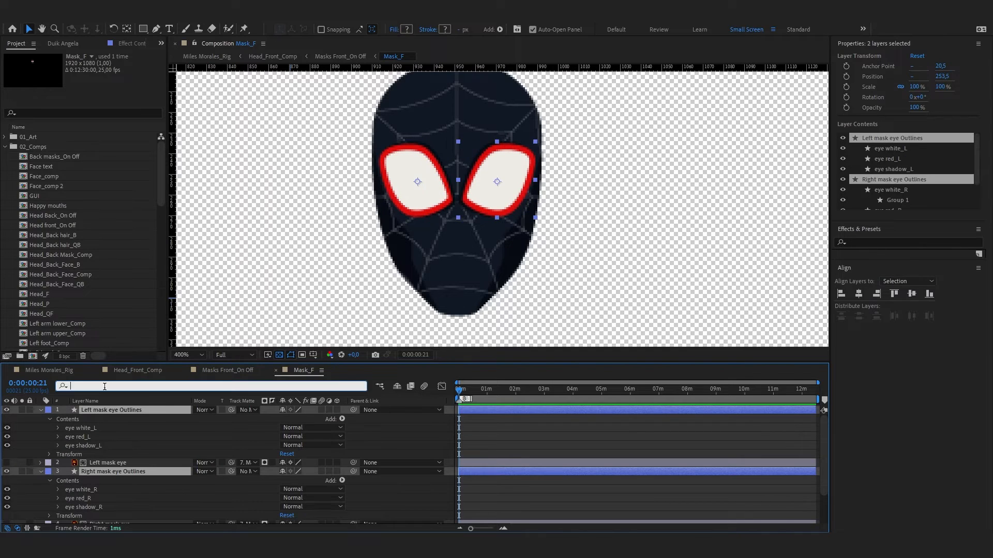
type("path")
Enable keyframing on the shape paths of Right mask eye Outlines, including both Group 1 paths inside eye white_R
scroll(141, 448, "down", 5)
scroll(141, 449, "up", 1)
scroll(86, 452, "up", 4)
left_click(95, 458)
scroll(96, 472, "down", 3)
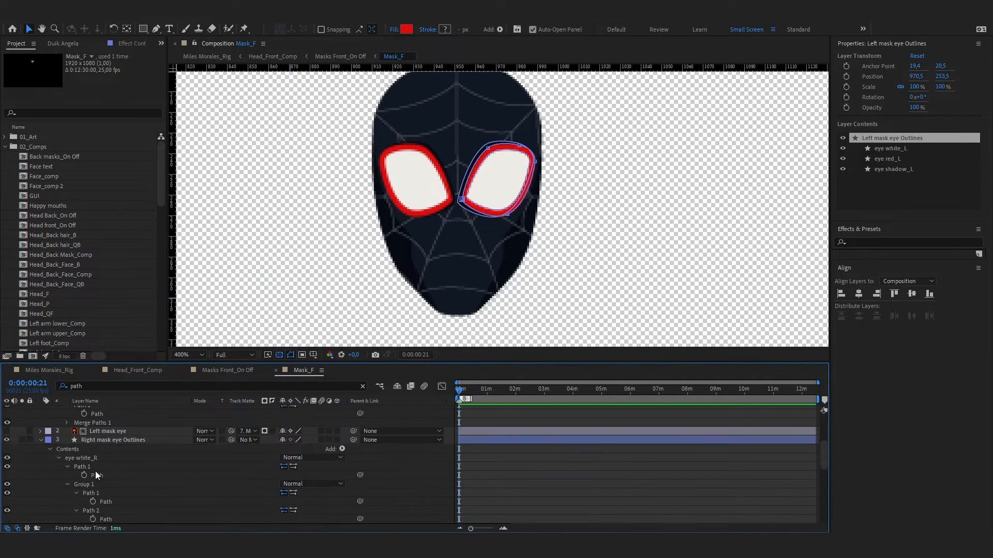
scroll(97, 474, "up", 3)
scroll(102, 480, "down", 4)
scroll(101, 477, "up", 1)
left_click(84, 471)
left_click(92, 499)
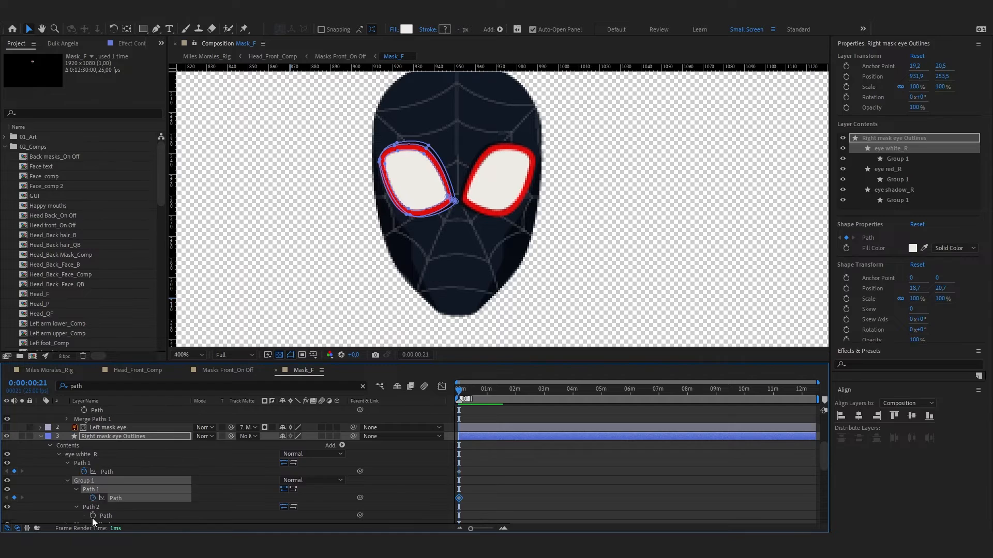
left_click(92, 516)
Enable Path keyframing on eye shadow_L, eye red_L and eye white_L in Left mask eye Outlines
scroll(83, 460, "up", 2)
left_click(83, 463)
left_click(83, 427)
scroll(84, 425, "up", 1)
left_click(84, 420)
scroll(362, 486, "up", 1)
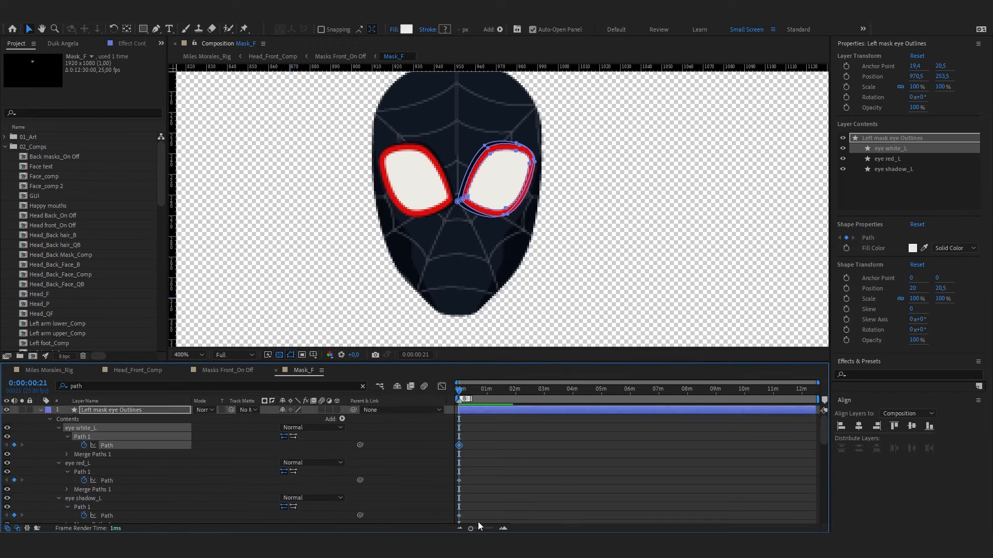
Move all the mask eye Path keyframes to frame 0 and copy them to frames 5 and 10
left_click_drag(471, 529, 511, 527)
scroll(559, 465, "down", 2)
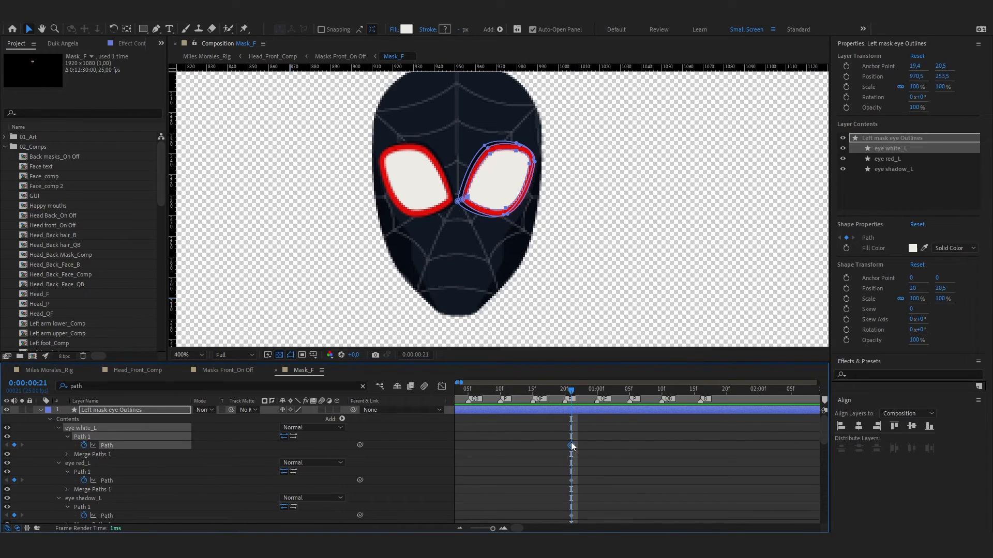
left_click_drag(562, 432, 592, 499)
scroll(588, 462, "up", 3)
left_click_drag(570, 391, 421, 384)
left_click(491, 395)
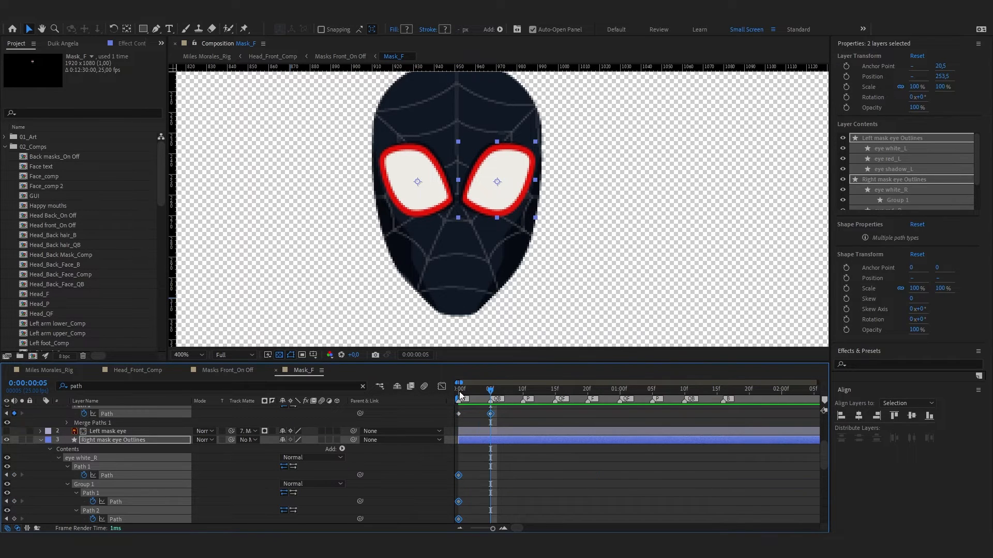
left_click(510, 425)
Select Right mask eye Outlines and return to frame 0 with the Pen tool active
scroll(457, 210, "up", 1)
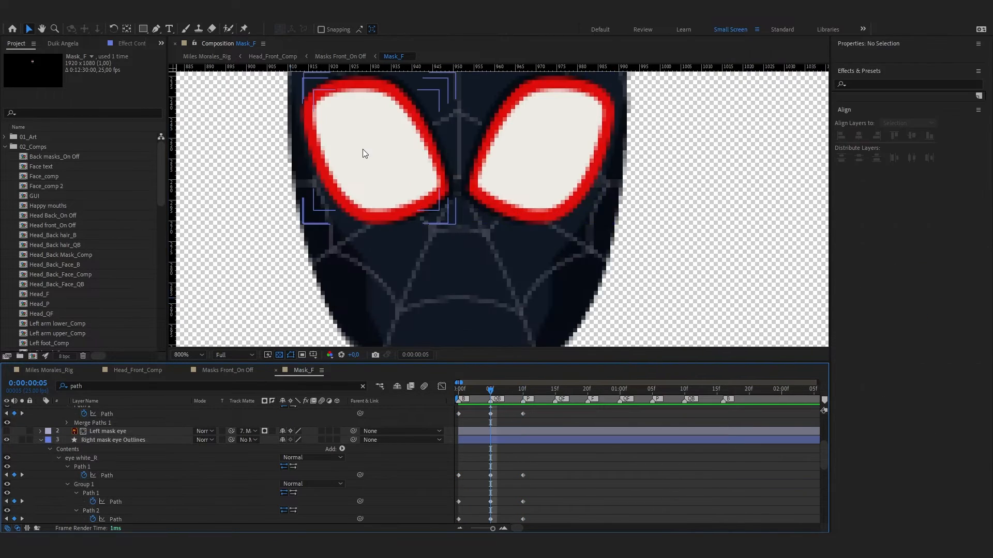
left_click(362, 149)
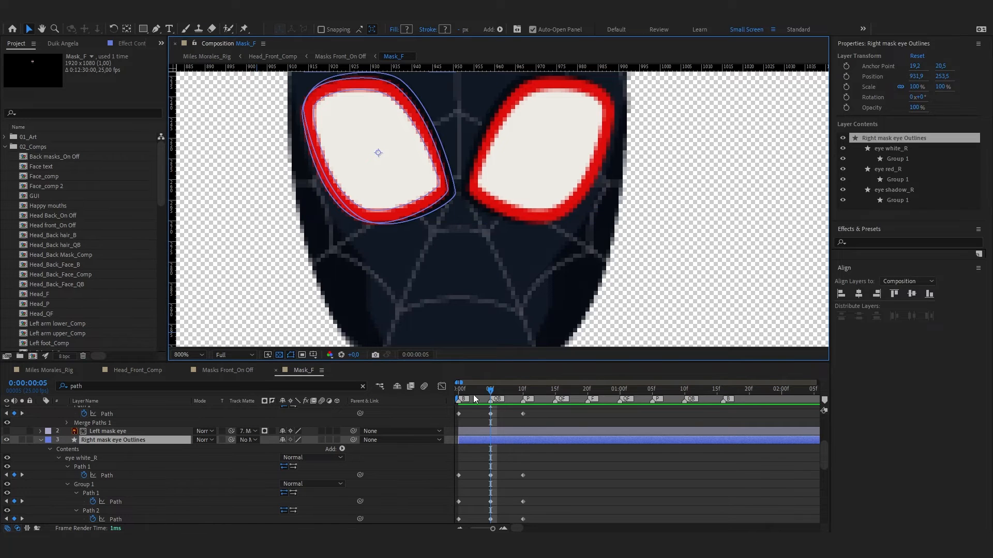
left_click(459, 393)
left_click_drag(413, 274, 395, 360)
key("g")
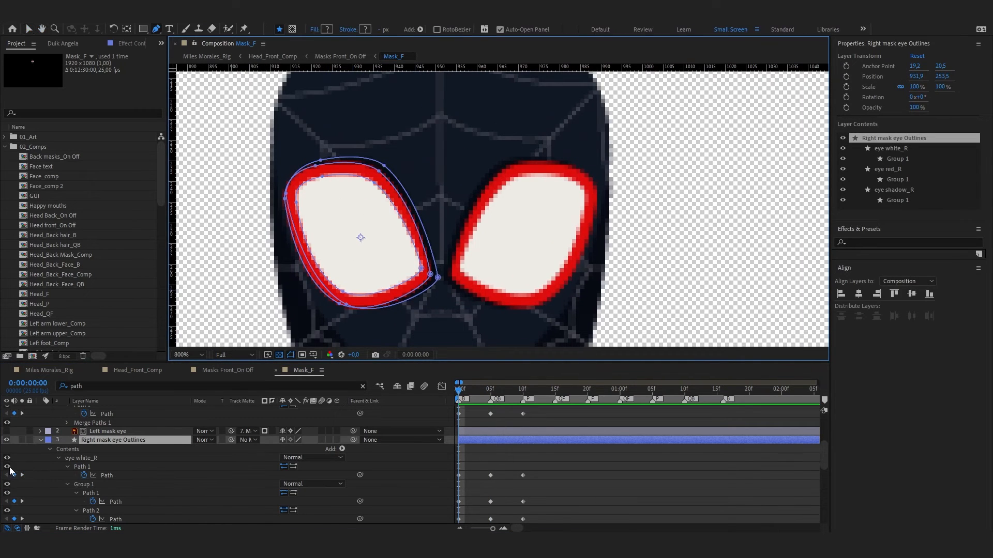
Collapse the Group 1 shapes inside Right mask eye Outlines and hide the one in eye shadow_R
scroll(11, 469, "down", 1)
left_click(67, 458)
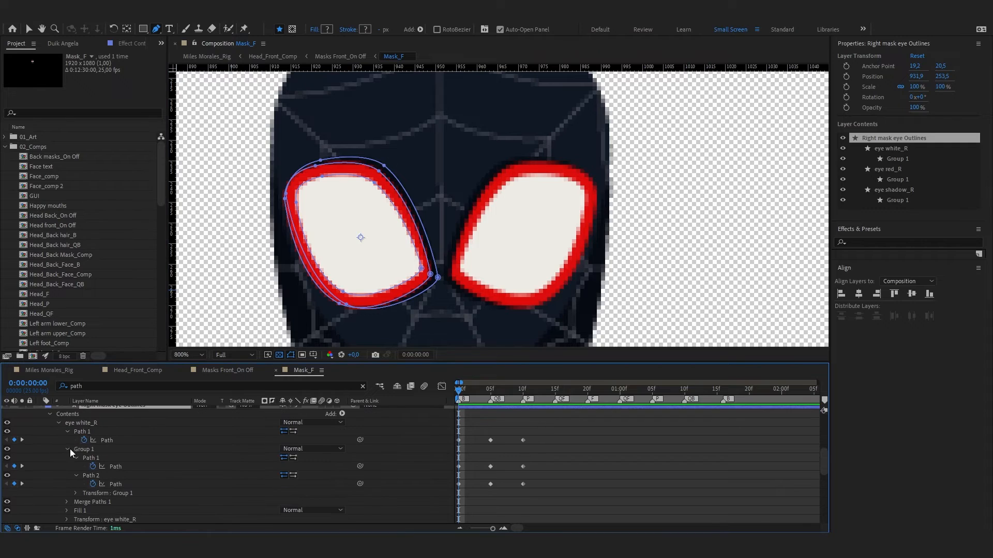
left_click(85, 451)
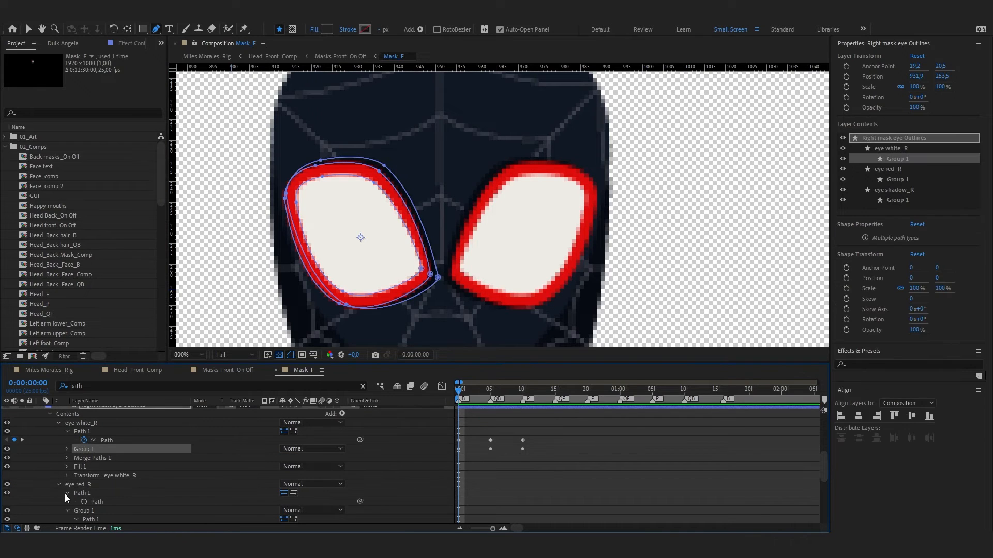
left_click(67, 510)
scroll(69, 493, "down", 3)
left_click(67, 475)
left_click(23, 479)
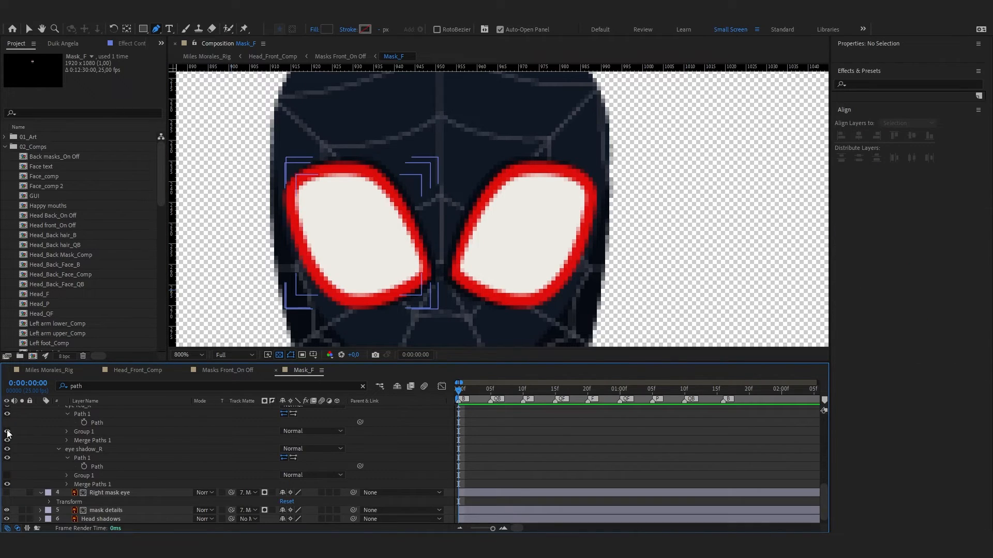
Delete Group 1 from eye white_R, eye red_R and eye shadow_R in Right mask eye Outlines
scroll(17, 432, "up", 2)
left_click(105, 424)
key("Delete")
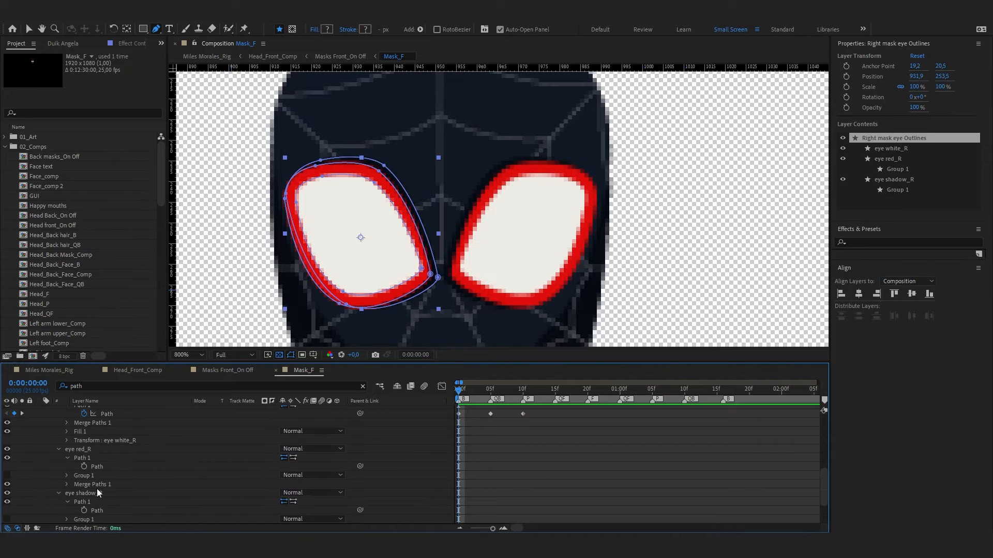
left_click(96, 476)
key("Delete")
left_click(93, 511)
key("Delete")
scroll(91, 438, "up", 6)
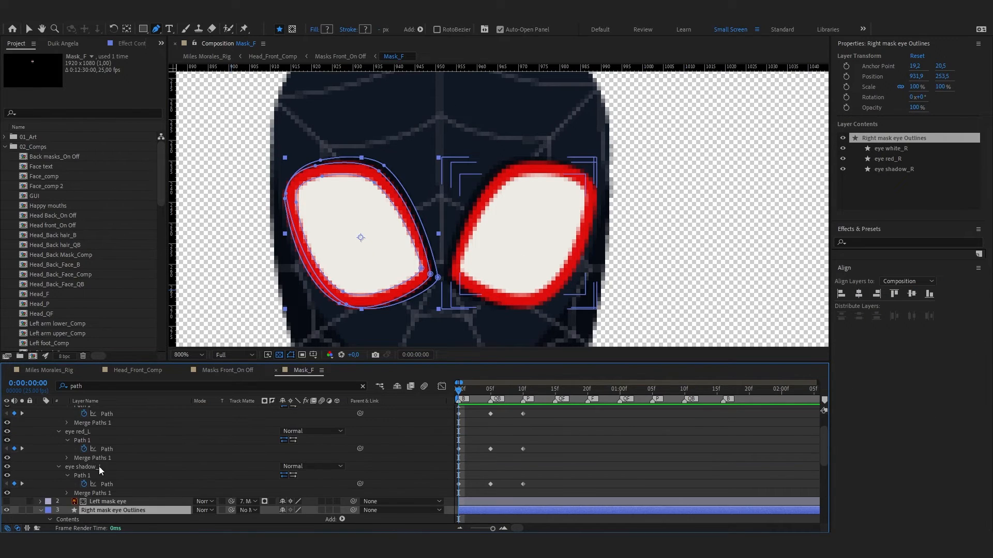
Enable Path keyframing at frame 0 on eye red_R and eye shadow_R
scroll(96, 461, "down", 4)
scroll(101, 463, "down", 1)
left_click(118, 438)
scroll(412, 454, "down", 3)
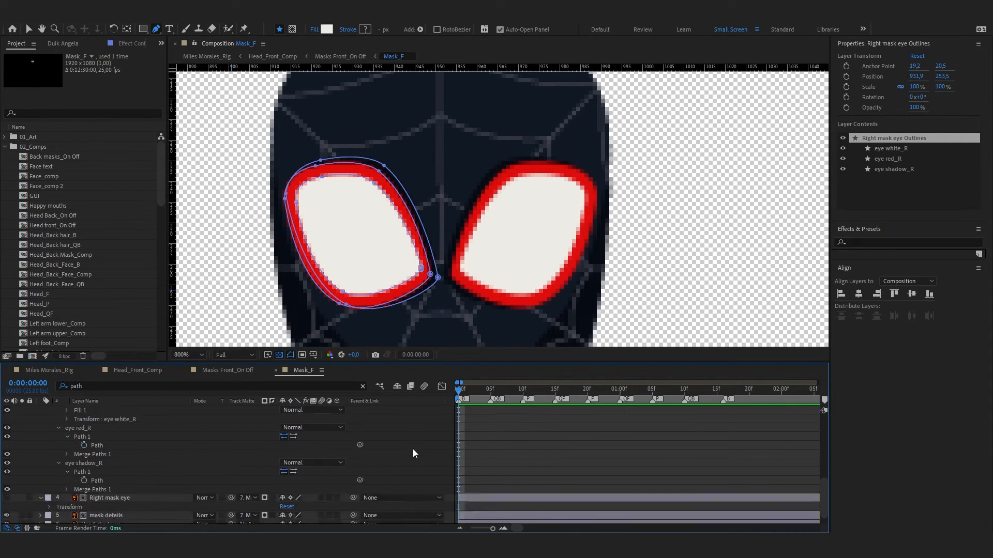
scroll(412, 455, "up", 3)
left_click(85, 499)
scroll(85, 491, "down", 2)
left_click(85, 481)
scroll(290, 455, "up", 2)
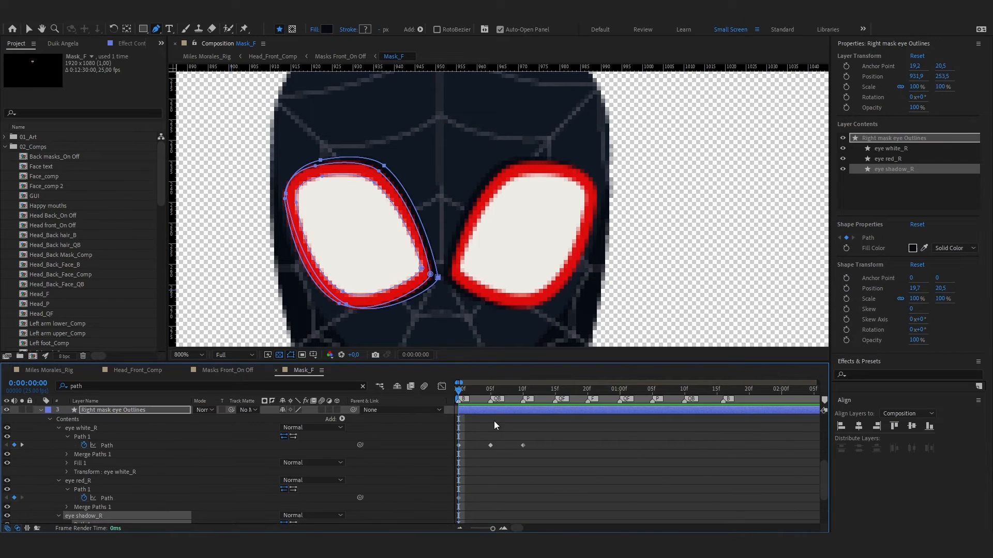
Add Path keyframes for eye red_R and eye shadow_R at frames 5 and 10
left_click(491, 393)
scroll(392, 433, "down", 1)
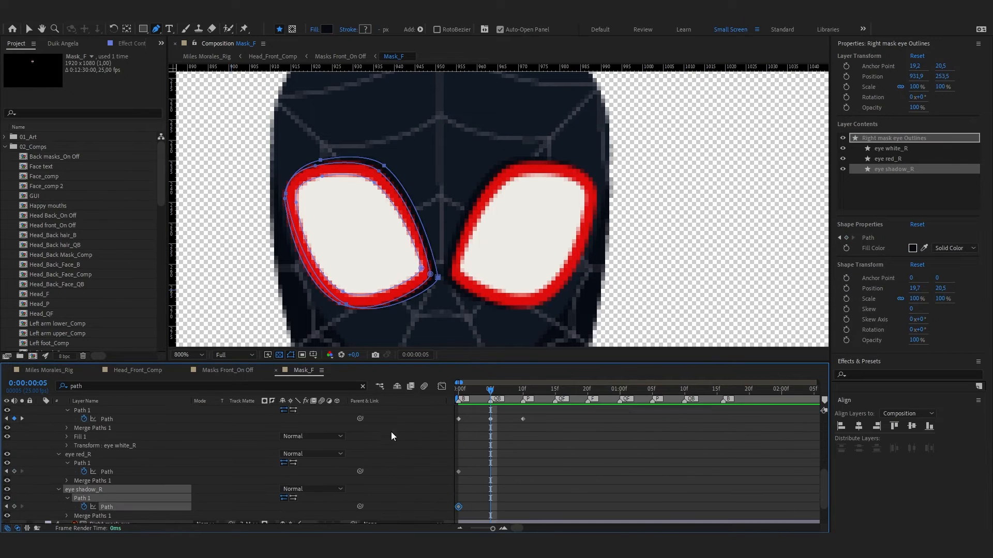
left_click(14, 471)
left_click(524, 394)
left_click(14, 471)
left_click(14, 506)
scroll(322, 491, "up", 4)
scroll(336, 488, "down", 3)
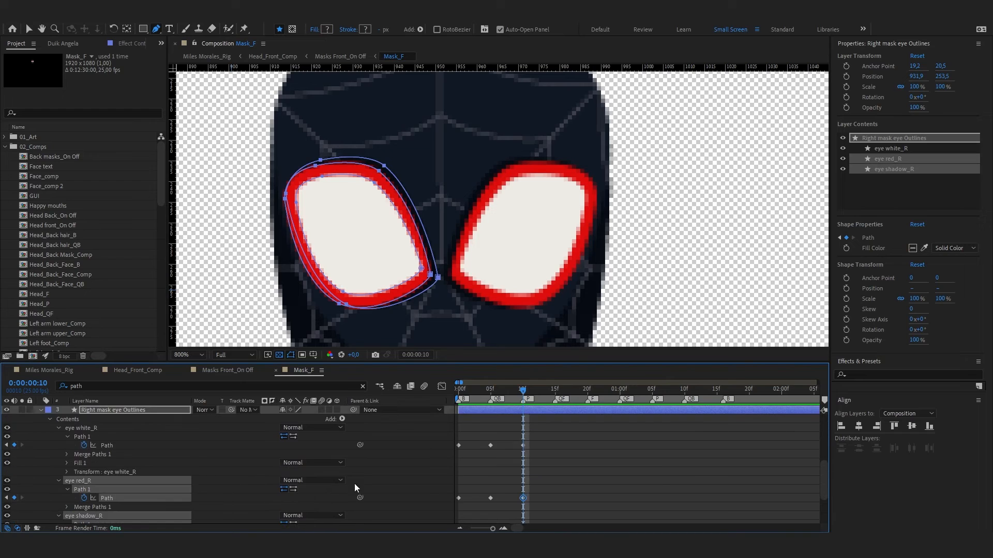
Briefly isolate Right mask eye Outlines at frame 0 to inspect its shapes
left_click(141, 446)
left_click(110, 411)
left_click(22, 410)
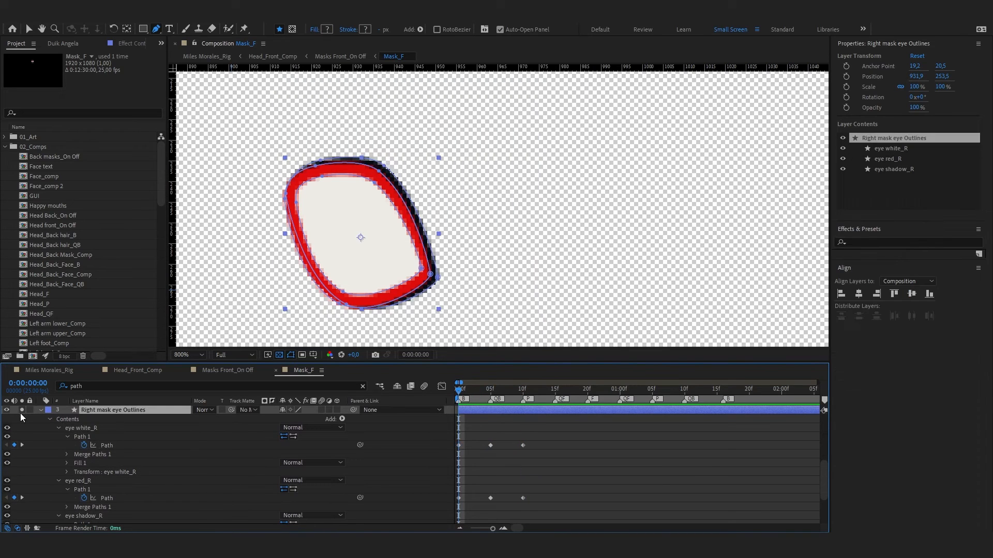
left_click(22, 410)
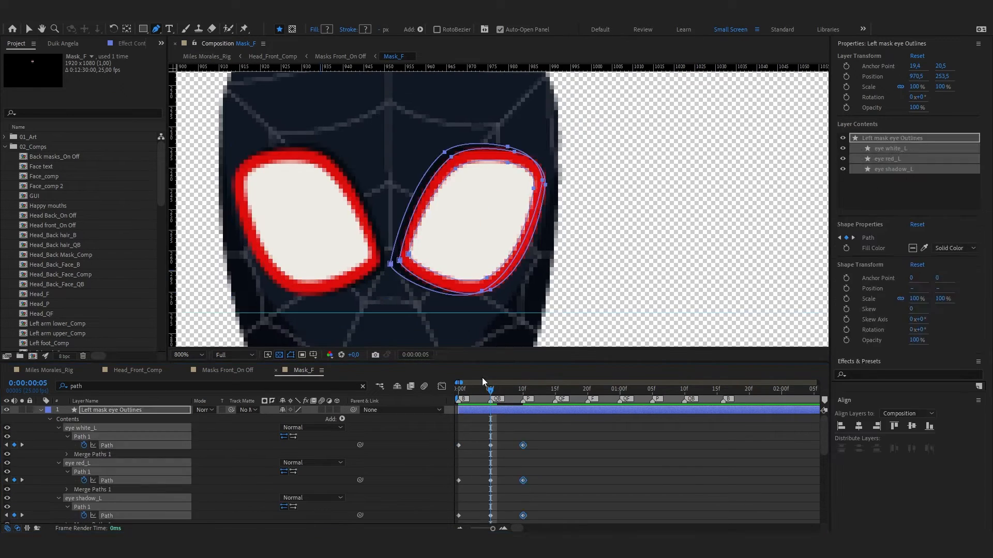
Raise the top points of all Right mask eye Outlines shapes at frame 0 to make the eye taller
left_click(509, 434)
left_click(459, 392)
scroll(124, 468, "down", 3)
left_click(109, 465)
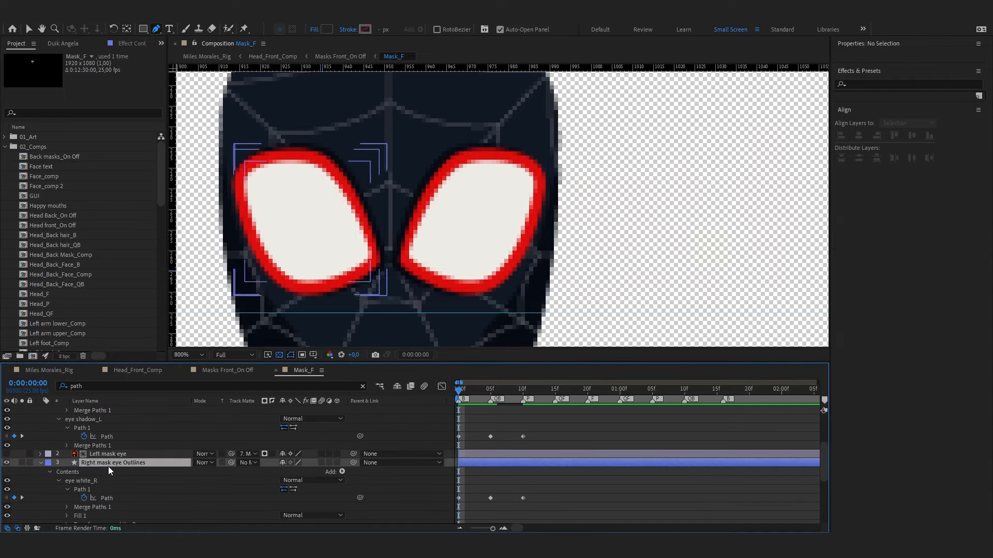
left_click(110, 471)
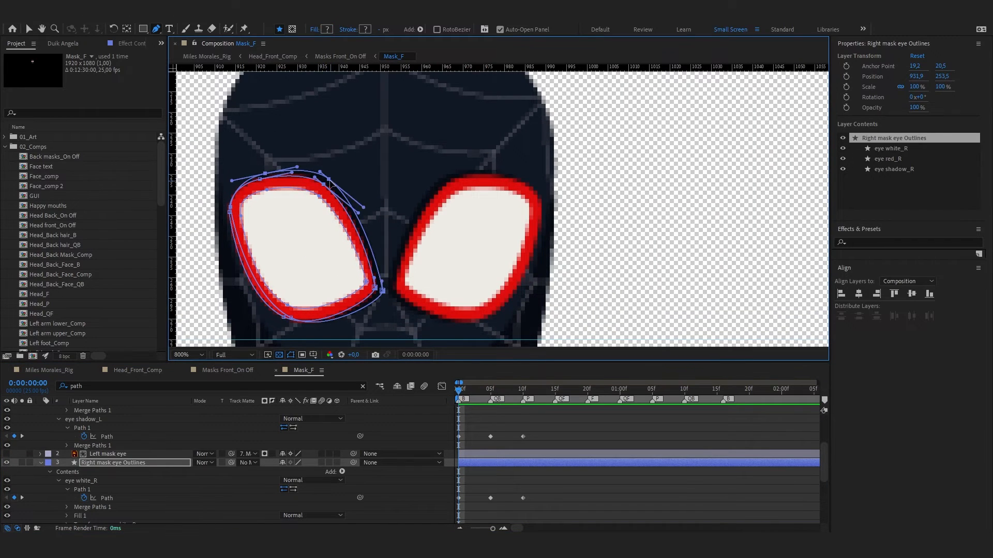
key("ctrl+t")
left_click_drag(325, 194, 326, 180)
double_click(274, 186)
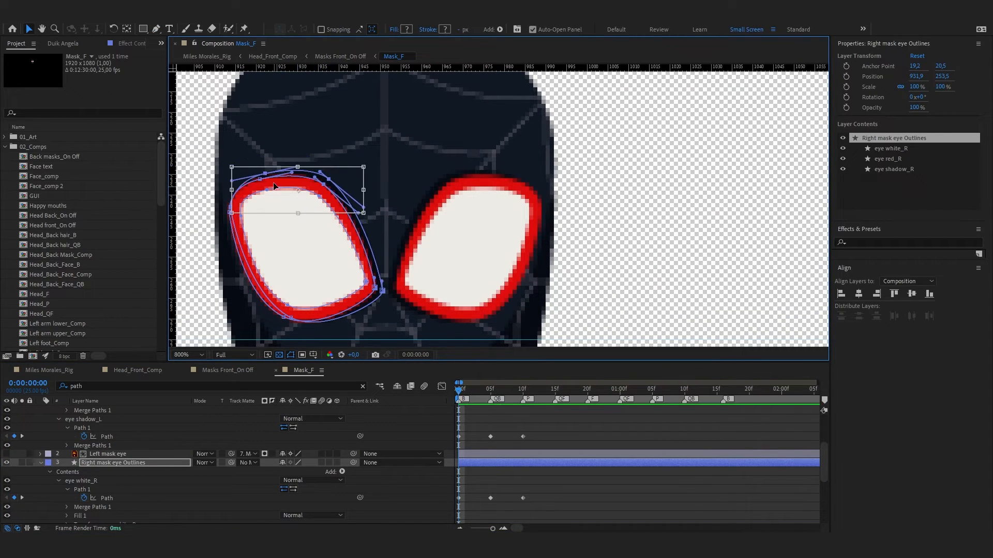
double_click(320, 198)
left_click_drag(319, 198, 320, 181)
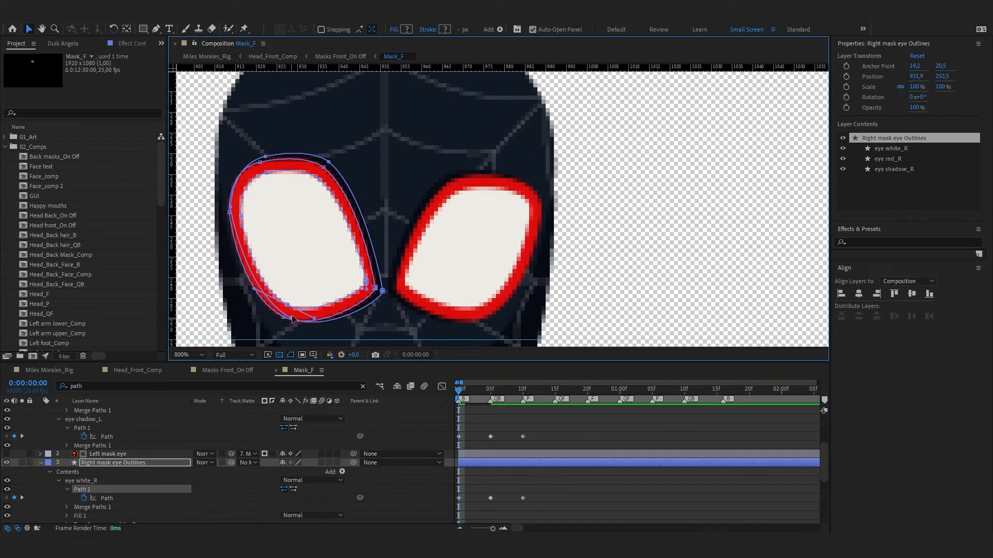
Raise the upper points of the Left mask eye Outlines shapes at frame 0 to match the other eye's height
key("g")
left_click(500, 487)
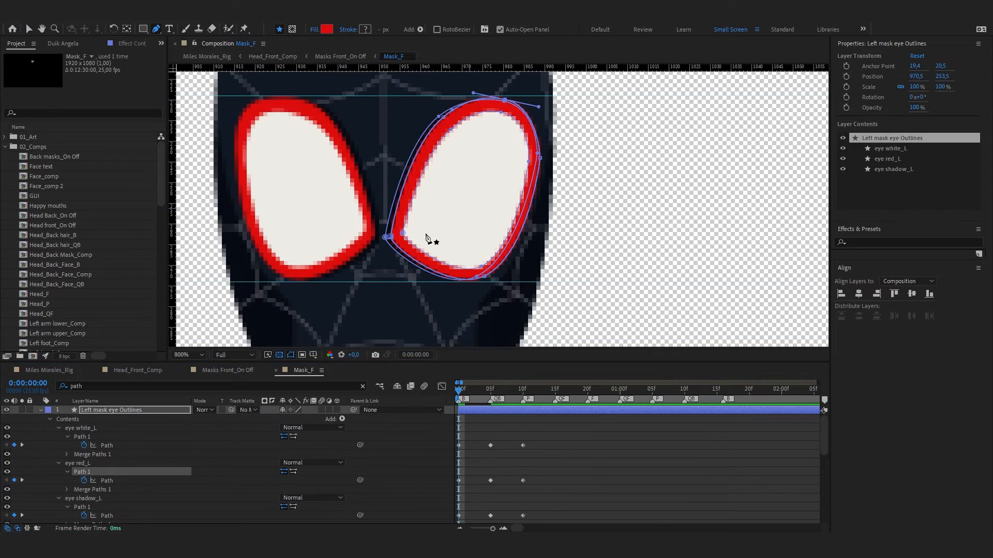
scroll(539, 212, "down", 1)
key("ctrl+shift+a")
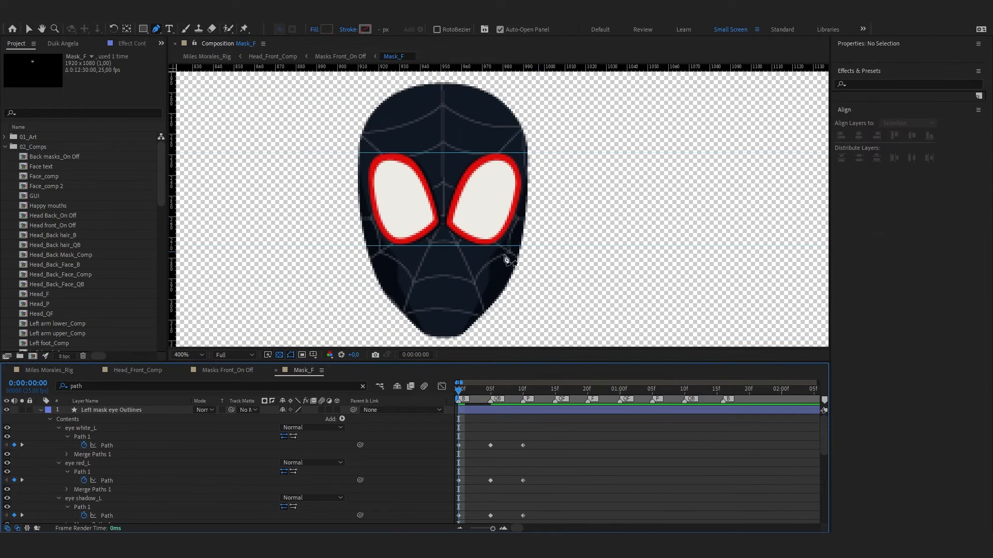
Adjust the inner corner points of the shadow and red outlines in Left mask eye Outlines at frame 0
left_click(143, 411)
scroll(261, 270, "up", 2)
left_click(270, 260)
left_click(279, 262)
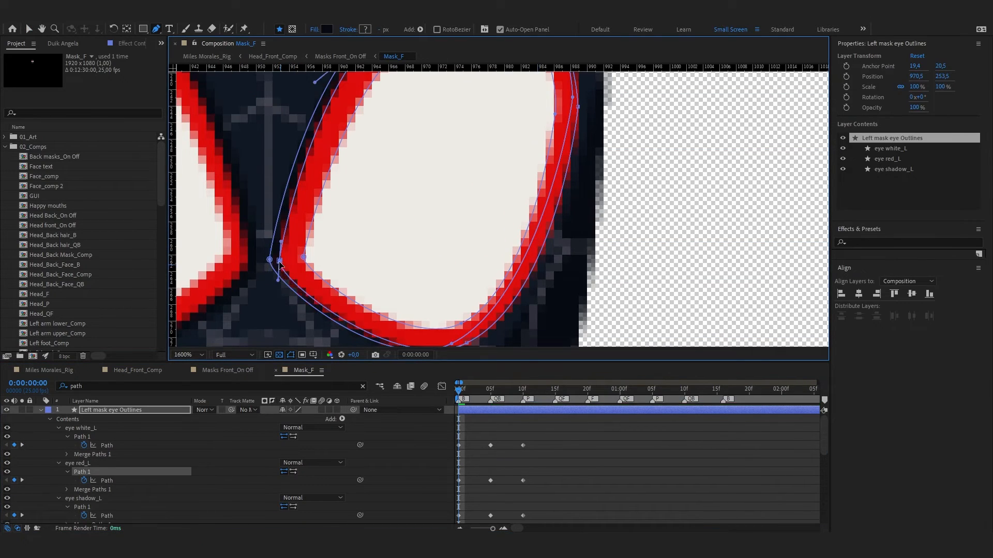
left_click_drag(279, 262, 279, 262)
scroll(280, 263, "down", 1)
left_click(527, 386)
key("ctrl+shift+a")
scroll(431, 248, "down", 1)
scroll(457, 279, "up", 1)
left_click(129, 420)
scroll(375, 250, "up", 1)
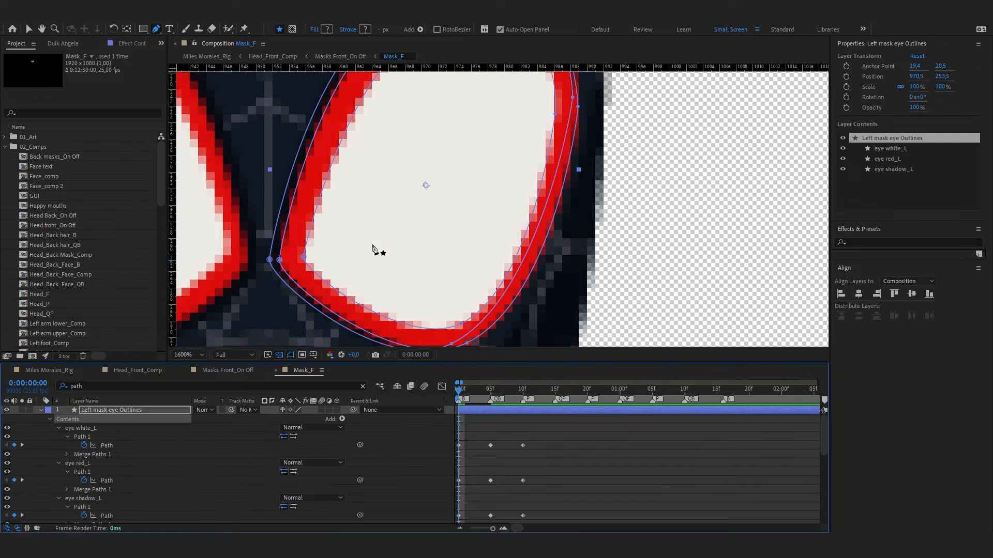
Add a horizontal guide at the right mask eye's inner corner and align the left mask eye's corner points with it
scroll(157, 472, "down", 3)
left_click(151, 463)
left_click_drag(281, 67, 344, 255)
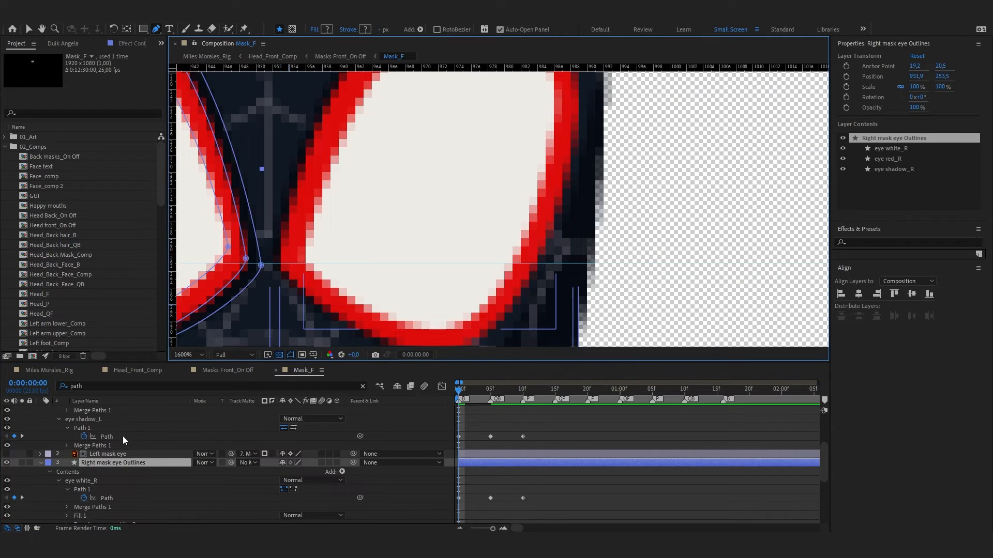
key("ctrl+Up")
key("ctrl+Up")
left_click(278, 266)
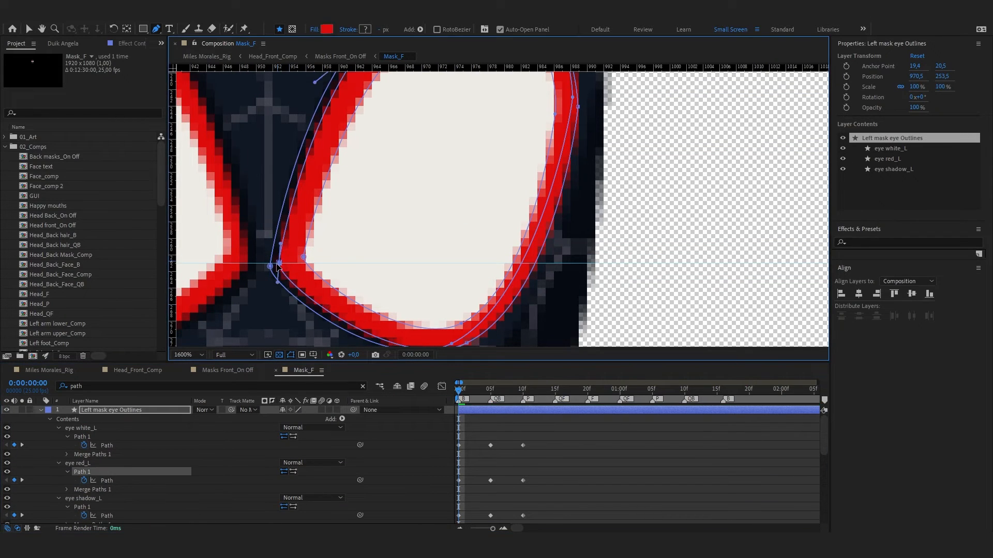
key("comma")
key("F2")
key("comma")
Refine the upper inner curve points of the shadow and red outlines in Right mask eye Outlines at frame 0
key("ctrl+Down")
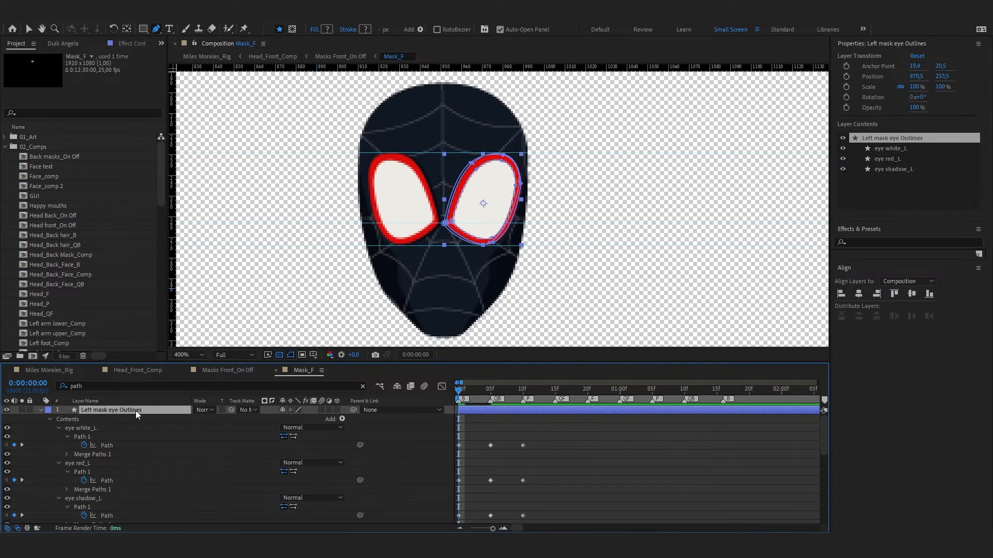
key("ctrl+Down")
key("ctrl+Down")
key("period")
key("period")
left_click_drag(409, 203, 403, 212)
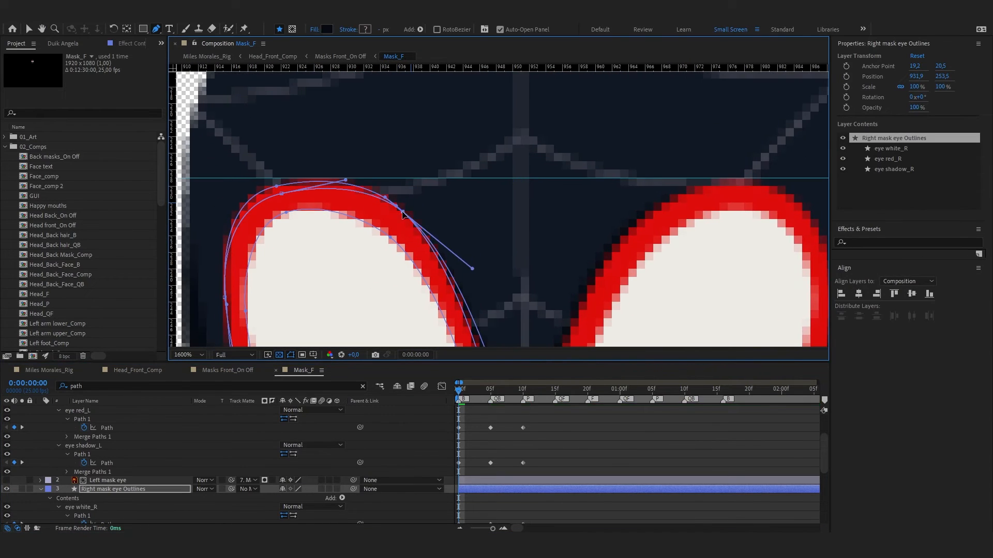
key("comma")
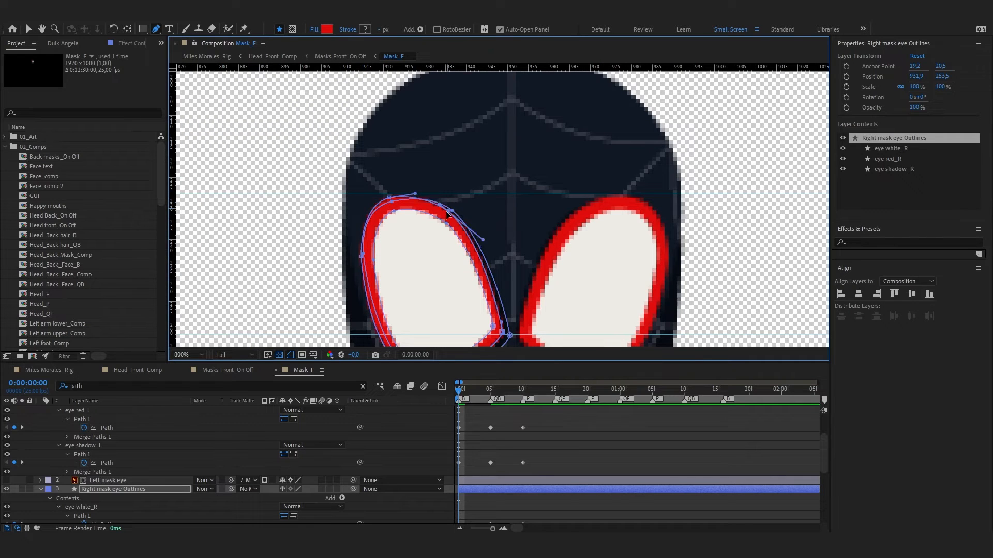
key("period")
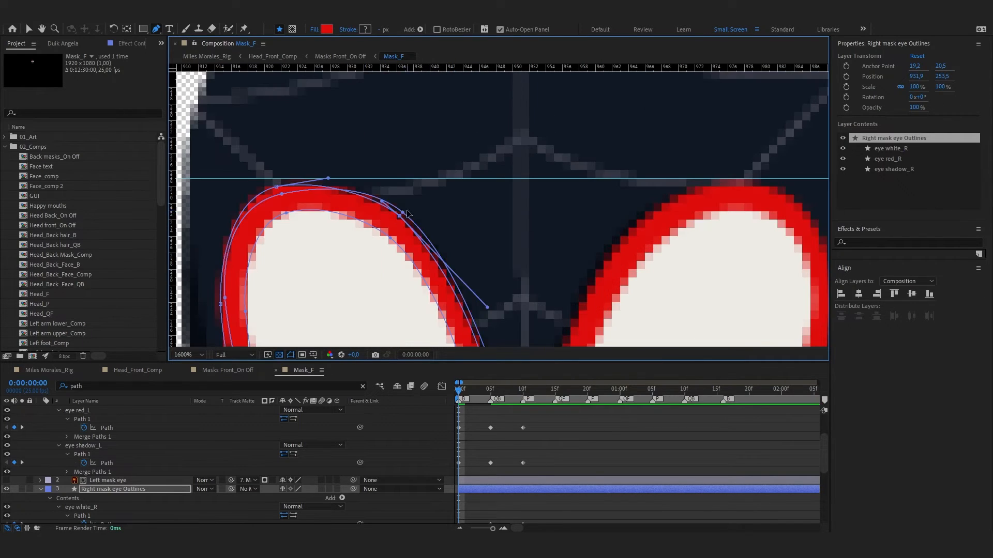
left_click_drag(404, 216, 401, 218)
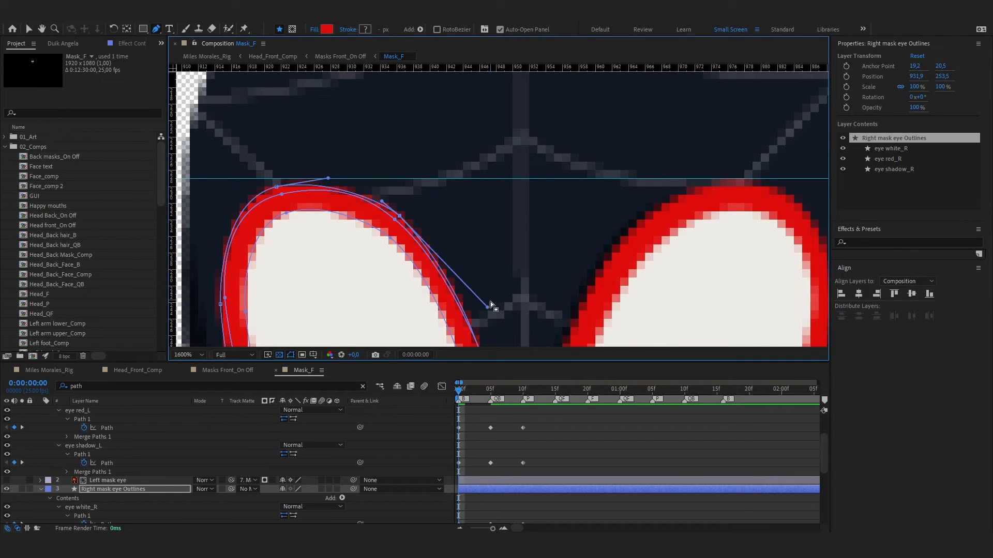
Shorten the outer handle of the top point on the right mask eye's red outline
key("comma")
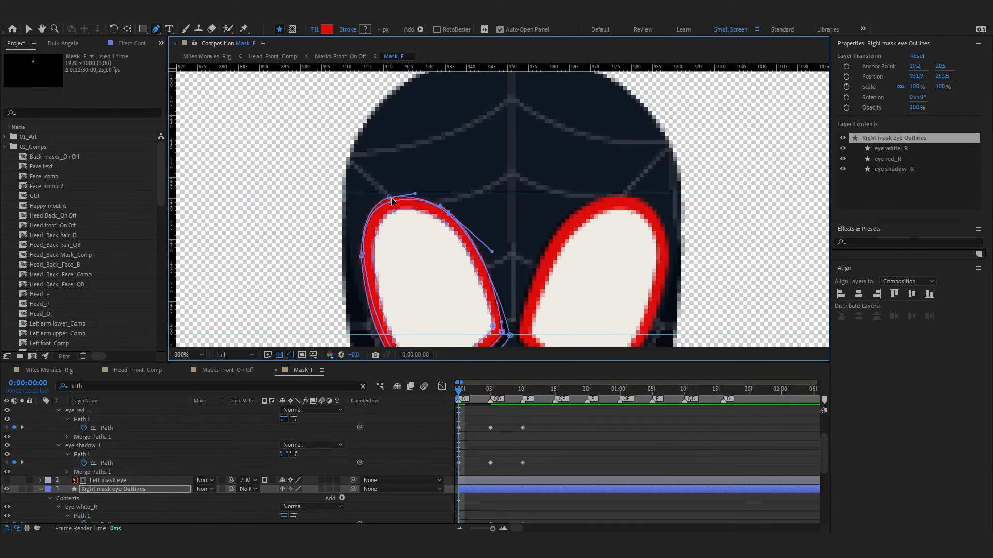
key("period")
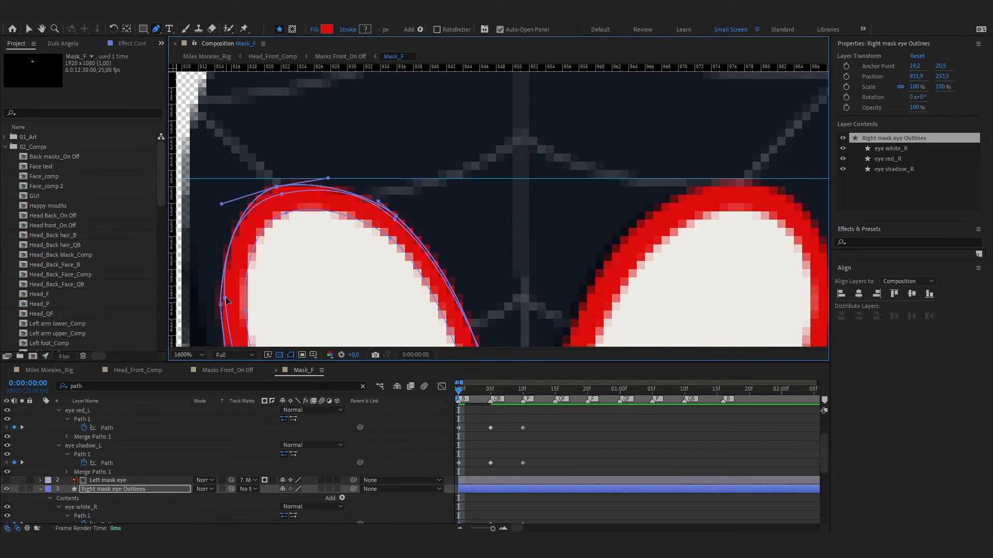
left_click_drag(225, 202, 234, 206)
key("comma")
left_click(579, 429)
scroll(502, 214, "down", 1)
Pull the outer-side points of the left mask eye's red and shadow outlines inward and shorten the outer handle of the top point
left_click(119, 489)
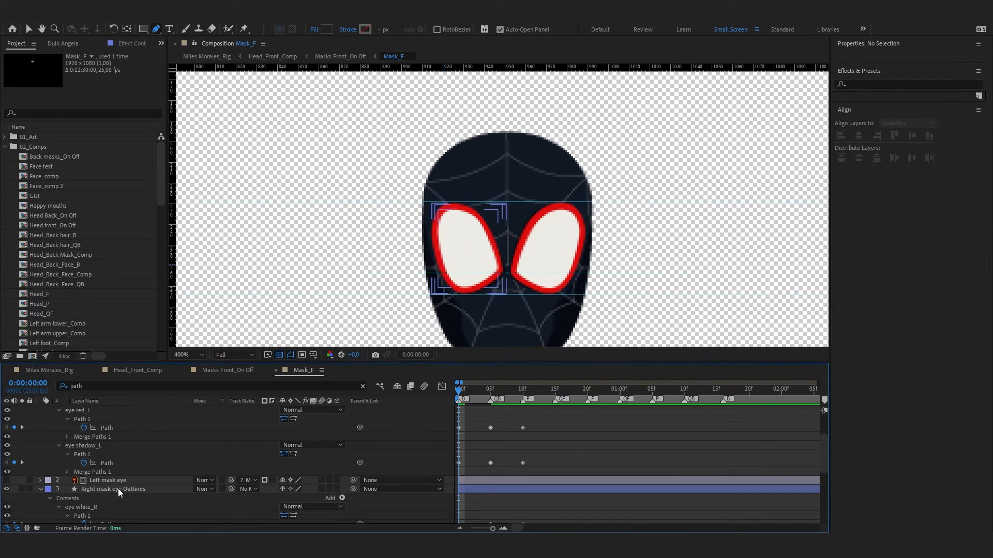
scroll(117, 481, "up", 3)
left_click(118, 411)
scroll(560, 216, "up", 2)
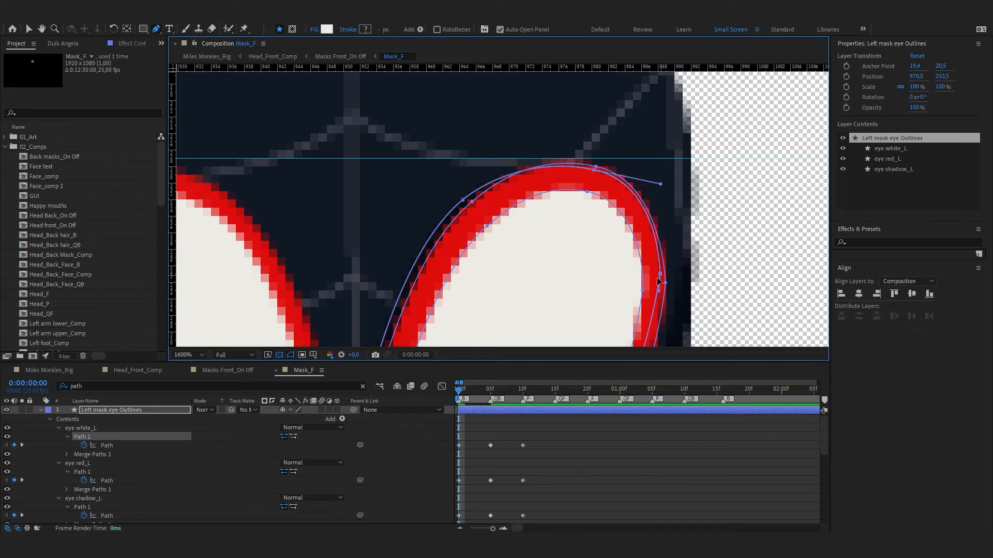
left_click_drag(657, 278, 655, 277)
left_click_drag(665, 282, 659, 283)
left_click_drag(662, 182, 656, 182)
Pull the upper inner points of the left mask eye's shadow and red outlines closer to the white shape and adjust the red outline's top point
left_click_drag(463, 200, 471, 212)
scroll(491, 218, "down", 1)
scroll(538, 189, "up", 1)
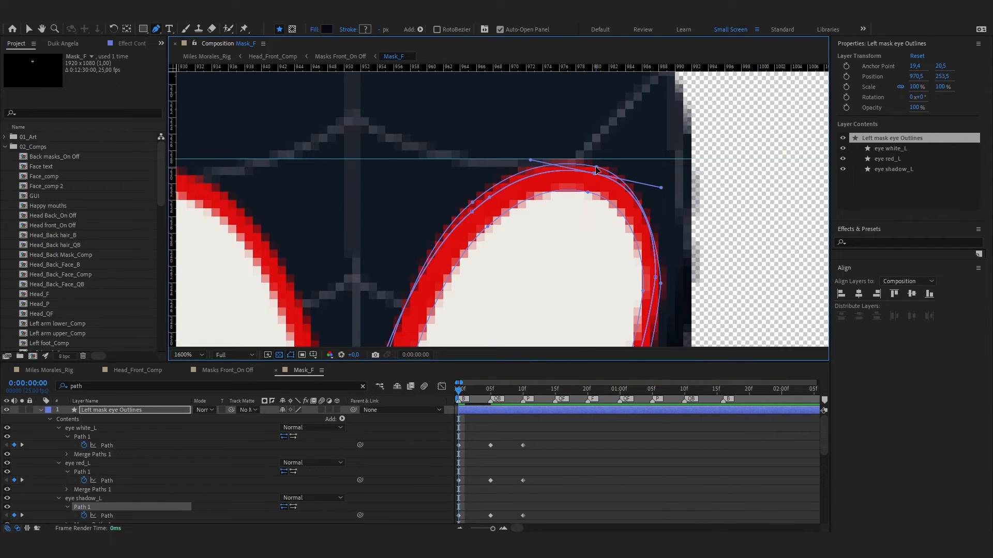
left_click(597, 169)
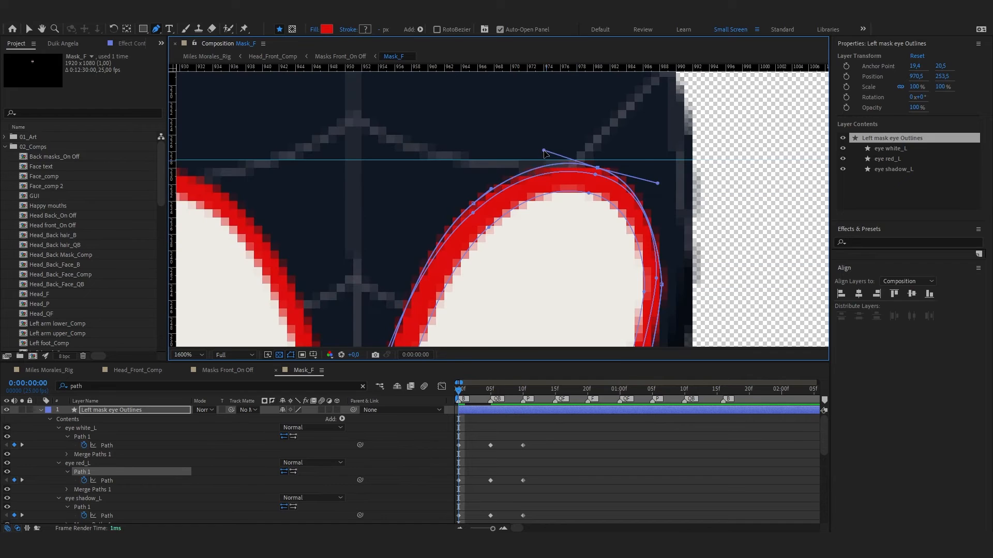
key("h")
left_click_drag(552, 158, 386, 206)
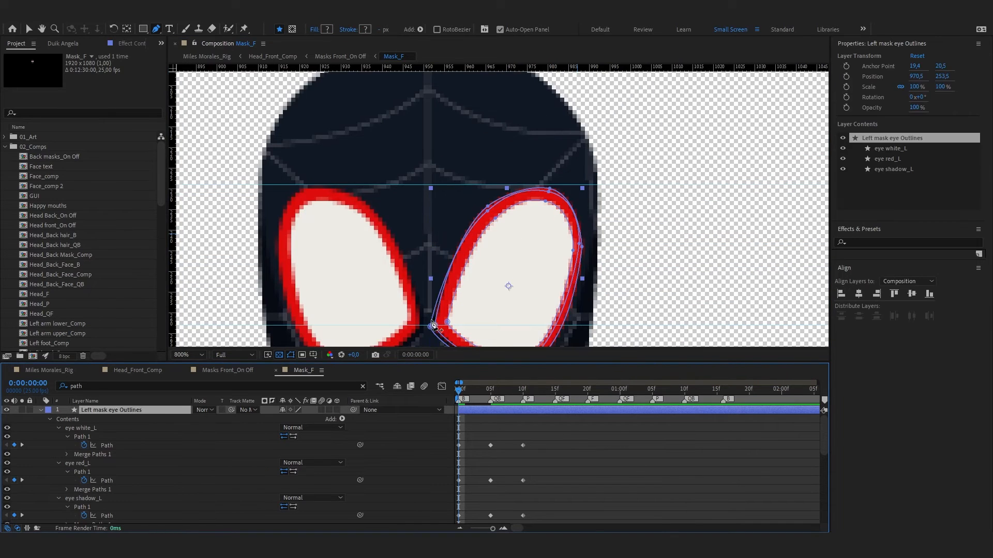
Compare both mask eyes' inner corners, fine-tune the left eye's red corner point, and save the project
scroll(145, 432, "down", 4)
left_click(143, 435)
scroll(127, 418, "up", 4)
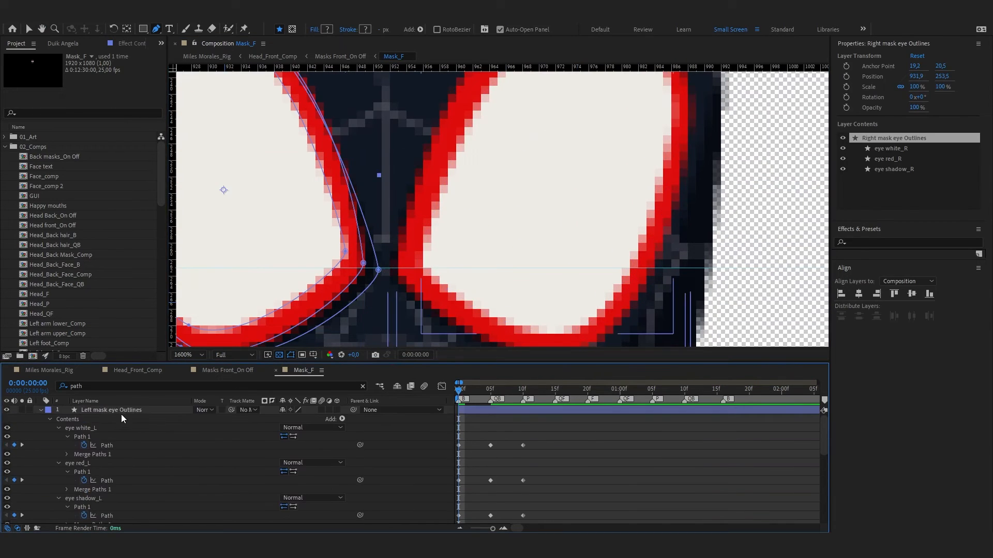
left_click(121, 412)
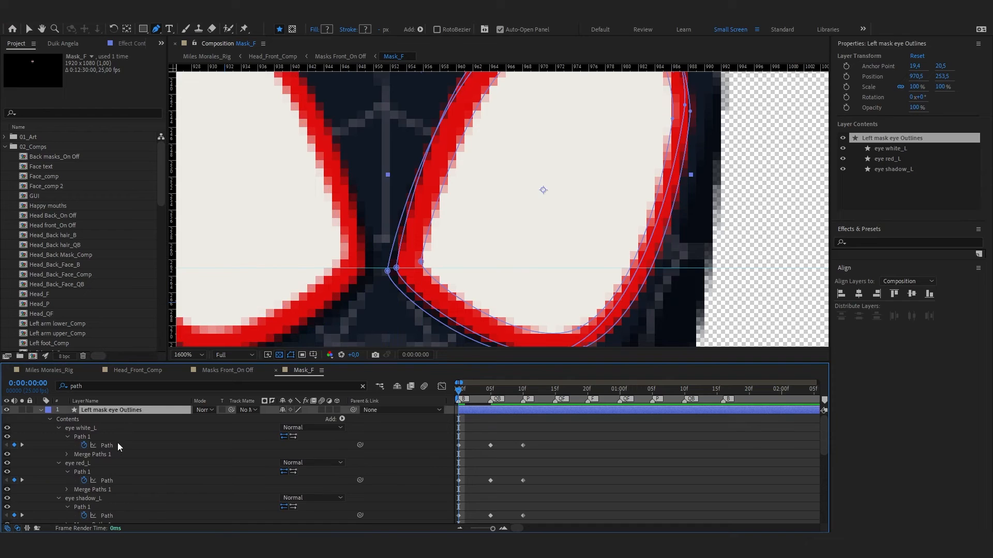
left_click(396, 266)
left_click(632, 485)
scroll(398, 288, "down", 2)
key("v")
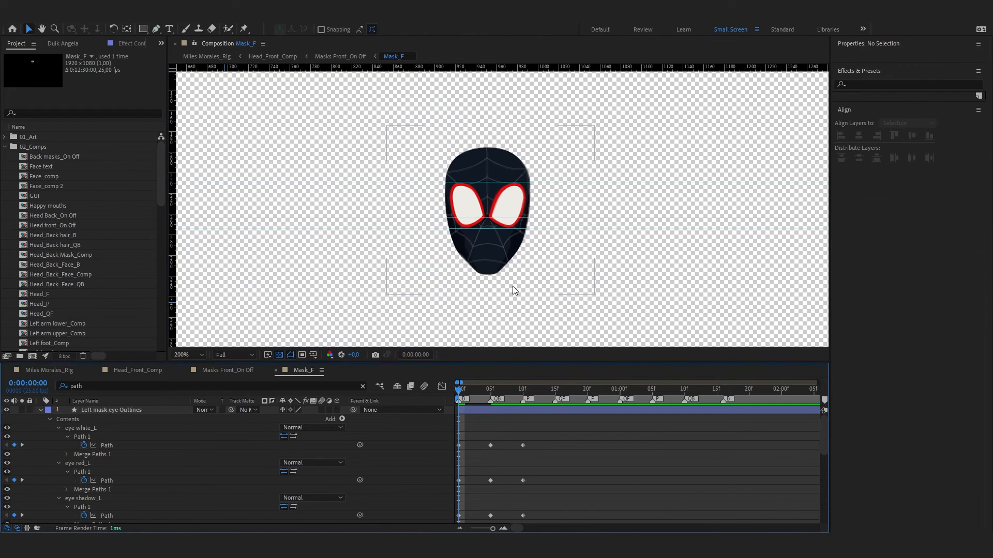
key("ctrl+s")
Nudge the outer-side curve of the left mask eye at frame 0 and save the project
left_click(141, 411)
scroll(570, 205, "up", 4)
scroll(611, 178, "down", 2)
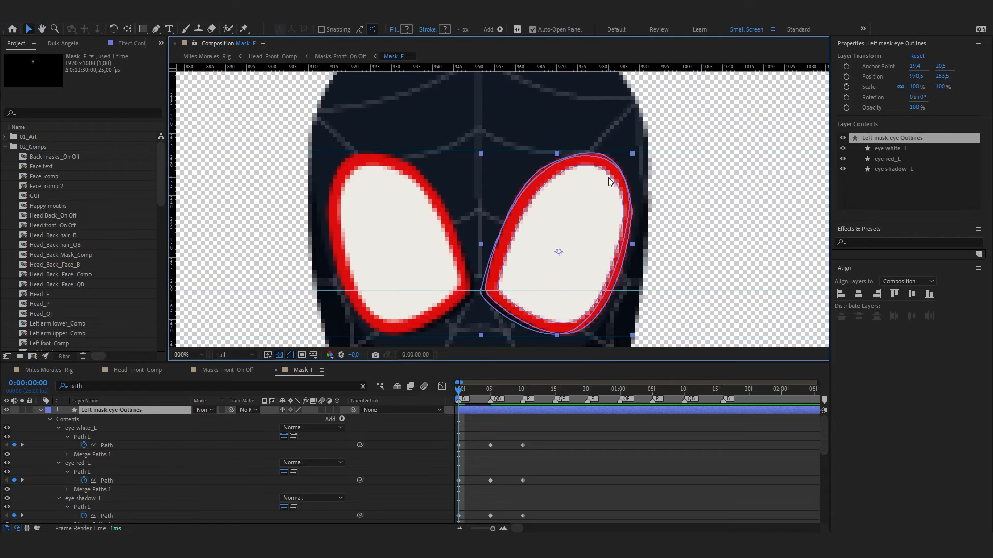
key("g")
left_click_drag(622, 215, 621, 217)
left_click(624, 468)
key("v")
scroll(573, 221, "down", 1)
key("ctrl+s")
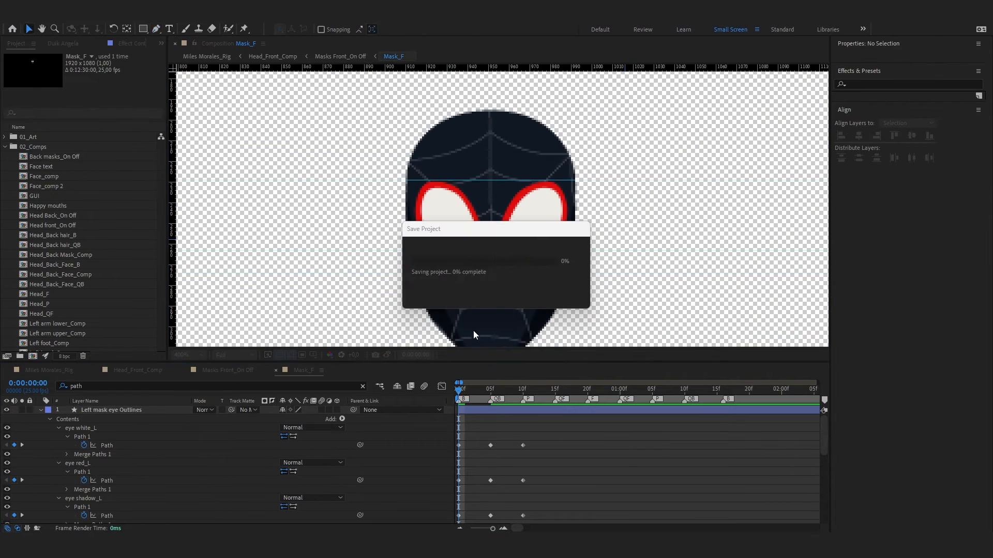
At frame 10, lower the upper and outer points of the left mask eye's white shape to about the inner corner's height
left_click_drag(488, 400, 523, 390)
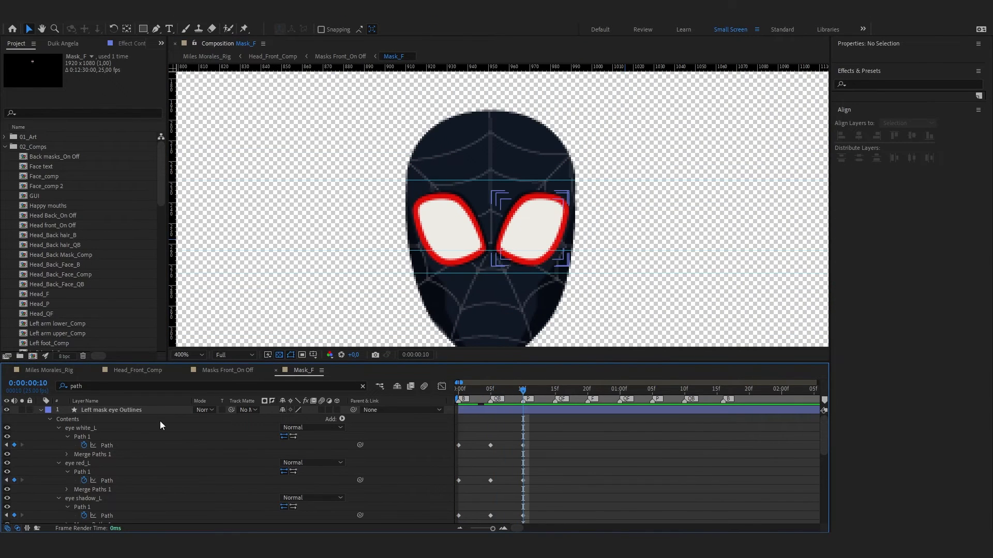
left_click(111, 410)
key("g")
scroll(545, 215, "up", 2)
left_click_drag(547, 198, 556, 273)
left_click_drag(613, 243, 574, 257)
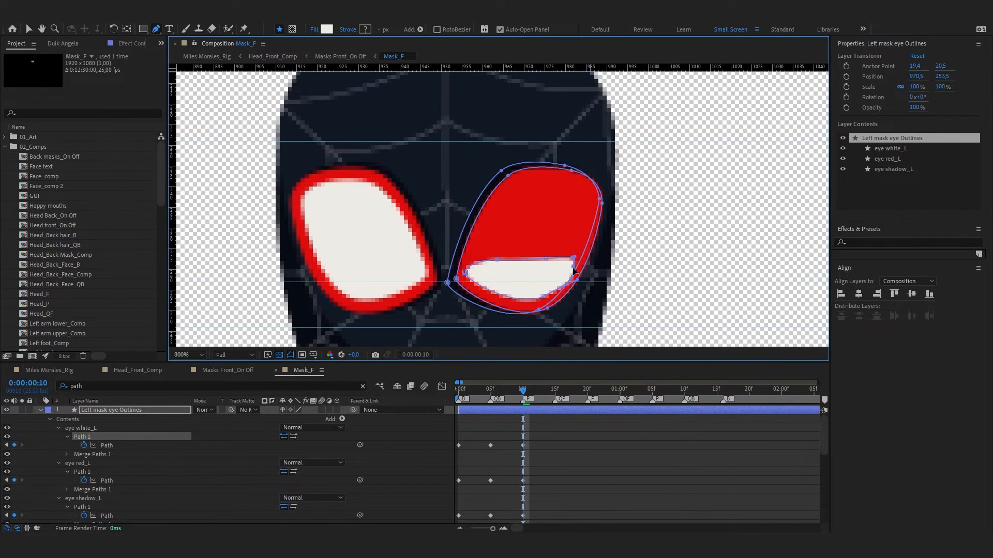
scroll(574, 268, "up", 1)
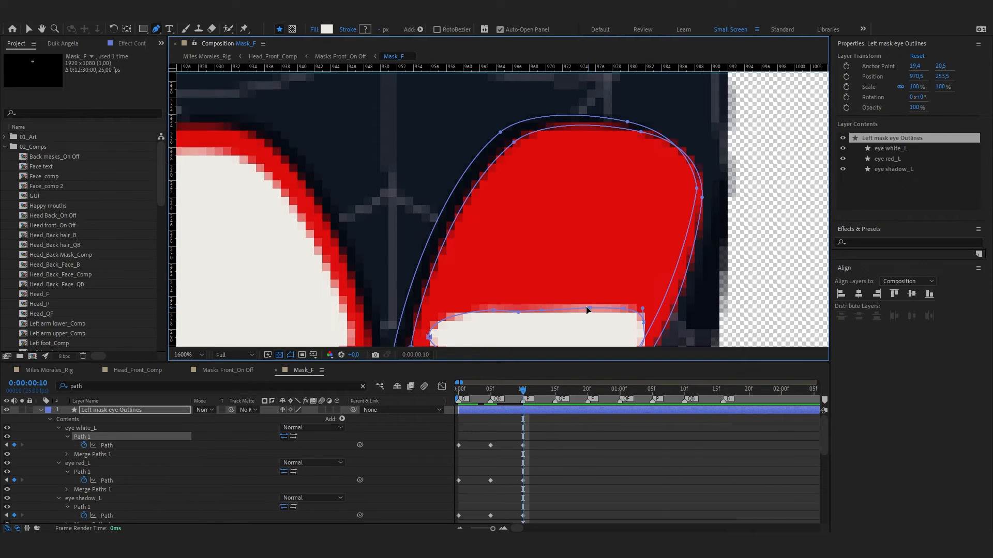
left_click_drag(518, 312, 480, 211)
Raise the lower points of the left mask eye's white shape and adjust their handles to form a thin slit
left_click_drag(577, 300, 567, 277)
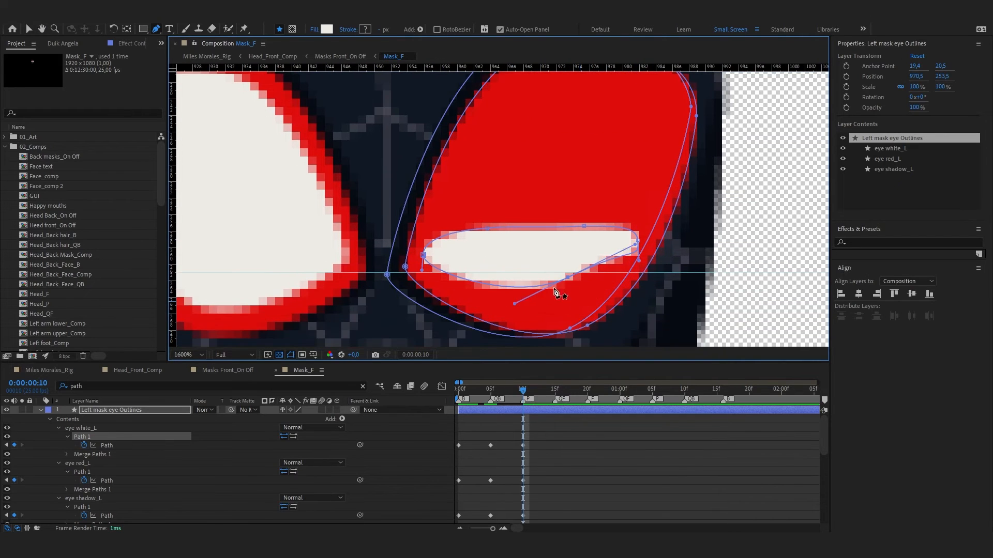
left_click_drag(514, 304, 517, 280)
left_click_drag(568, 277, 527, 260)
left_click_drag(422, 271, 423, 272)
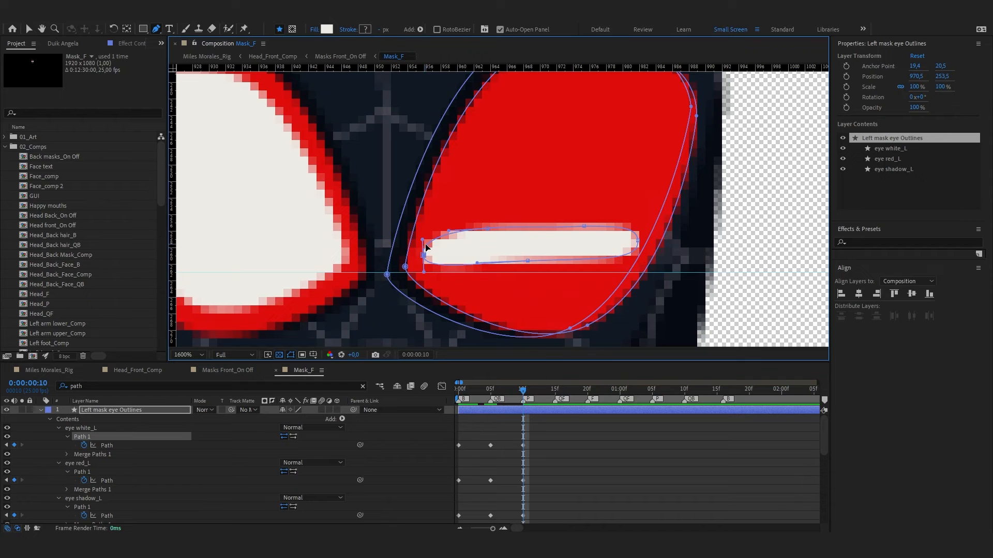
Flatten the upper edge of the left mask eye's white slit by adjusting its top points and handles
left_click_drag(487, 228, 493, 235)
left_click_drag(585, 226, 636, 230)
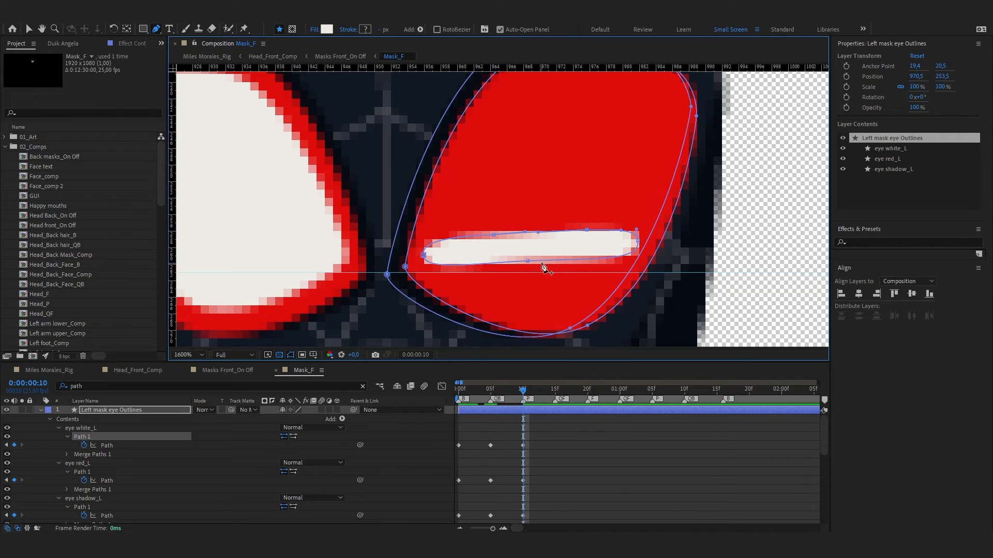
scroll(543, 204, "down", 8)
scroll(480, 226, "up", 8)
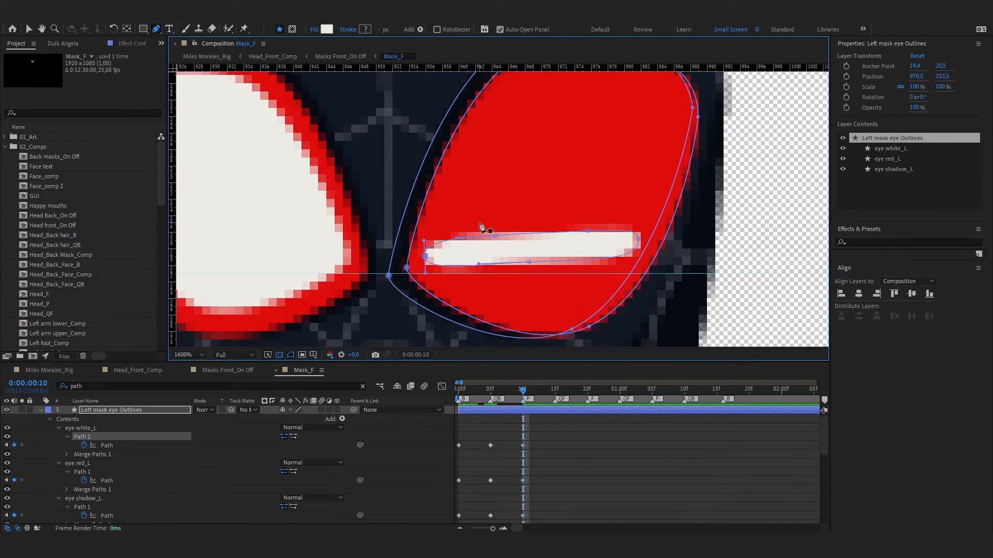
left_click_drag(495, 236, 496, 239)
left_click_drag(588, 231, 588, 235)
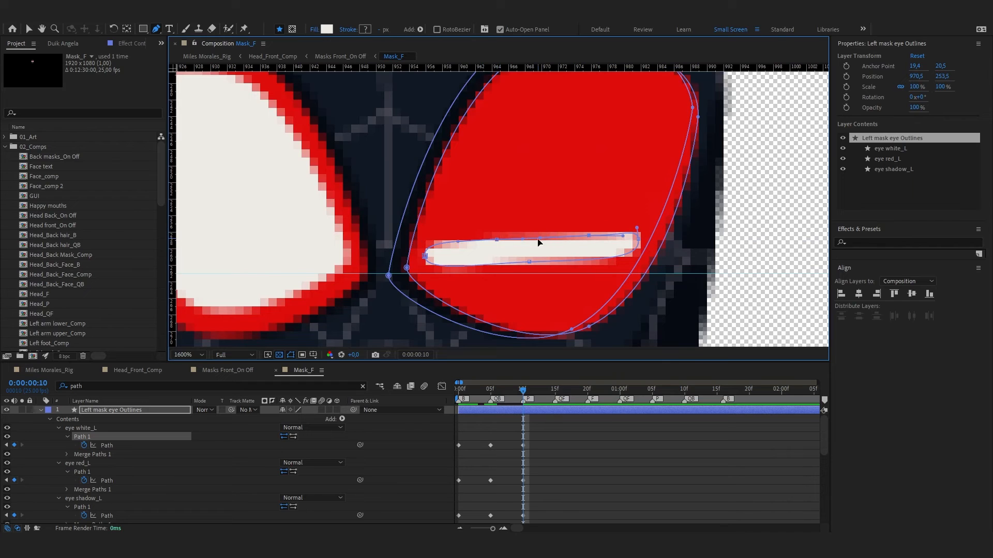
left_click_drag(522, 238, 528, 236)
left_click(502, 238)
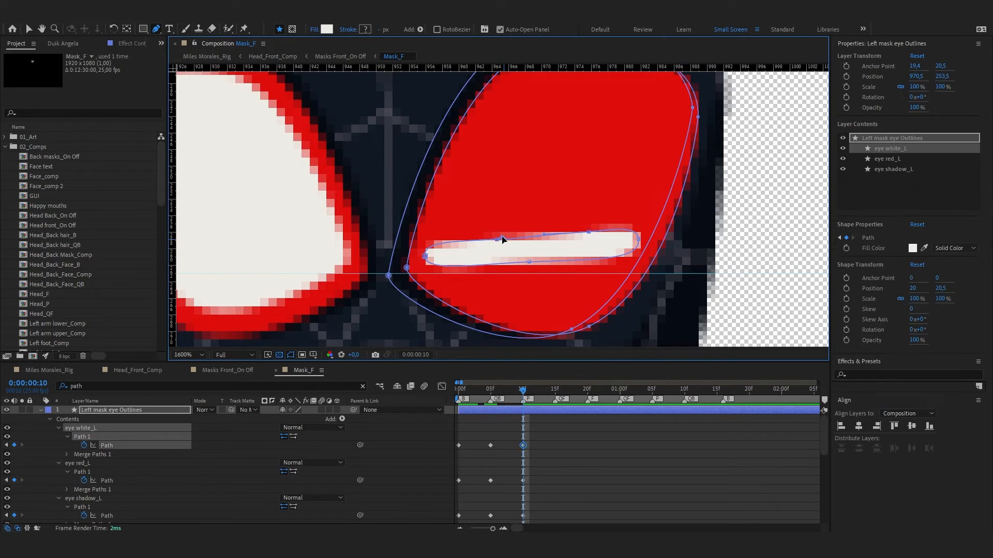
key("ctrl+z")
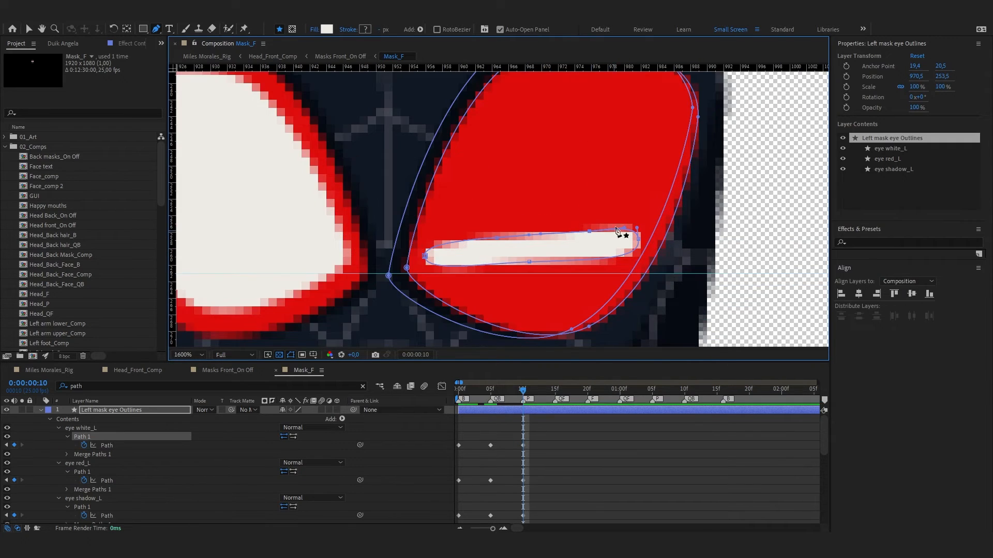
Lower the top points of the left mask eye's red outline to just above the white slit and smooth their handles
scroll(641, 252, "down", 1)
scroll(568, 252, "up", 1)
scroll(522, 252, "down", 1)
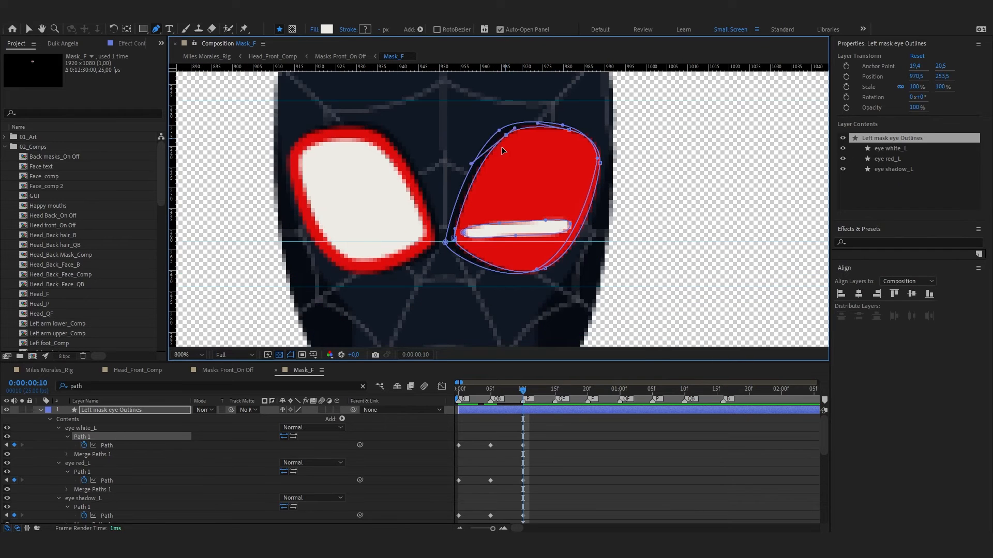
left_click_drag(509, 131, 491, 217)
scroll(481, 227, "up", 1)
left_click_drag(411, 282, 417, 236)
left_click_drag(480, 224, 474, 224)
scroll(509, 213, "down", 1)
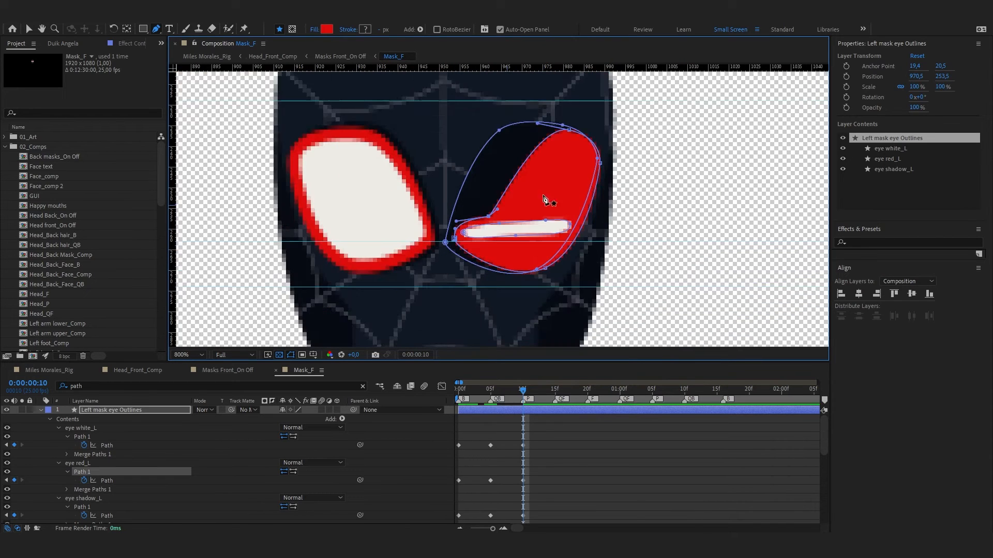
left_click_drag(572, 136, 557, 217)
scroll(495, 210, "up", 1)
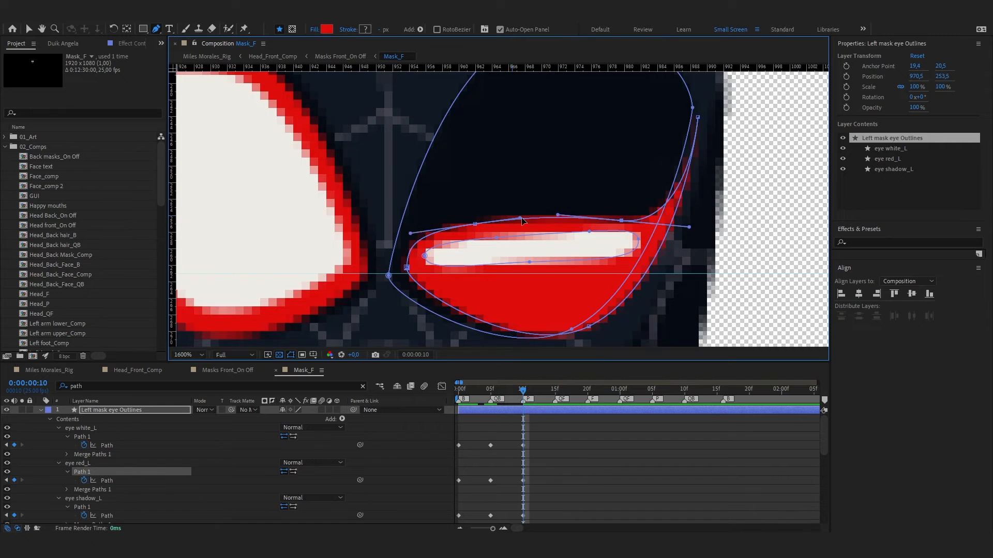
left_click_drag(621, 221, 621, 215)
left_click_drag(557, 211, 554, 215)
Pull the outer, lower and inner corner points of the left mask eye's red outline in to form an even border around the white slit
left_click_drag(697, 118, 665, 247)
left_click_drag(588, 326, 579, 275)
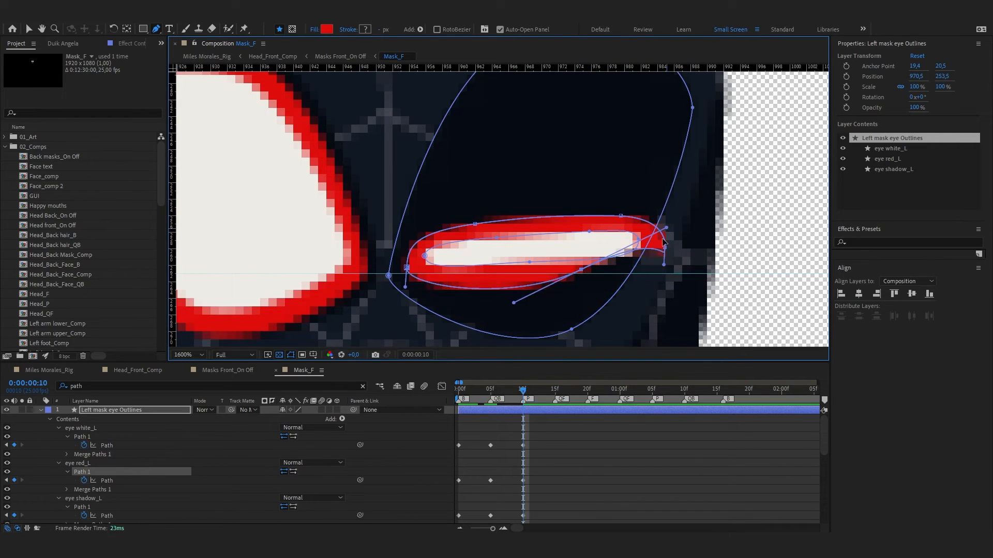
left_click_drag(665, 233, 646, 271)
mouse_move(406, 268)
left_mouse_down()
mouse_move(411, 259)
mouse_move(409, 273)
left_mouse_up()
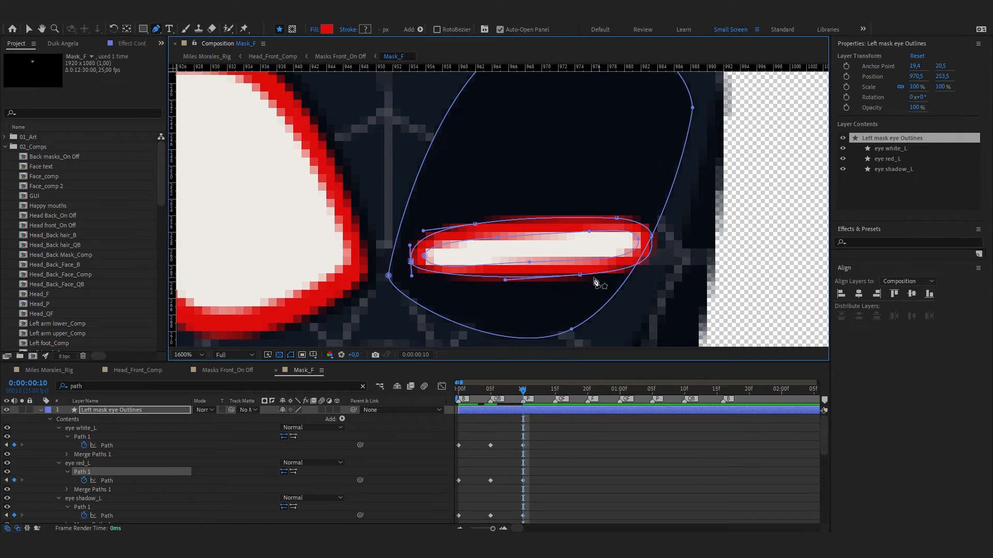
Lower the top points of the left mask eye's shadow outline onto the red slit and adjust its inner corner
scroll(574, 212, "down", 1)
scroll(516, 141, "up", 1)
scroll(516, 142, "down", 1)
left_click_drag(509, 116, 487, 215)
scroll(487, 215, "up", 1)
left_click_drag(429, 239, 442, 237)
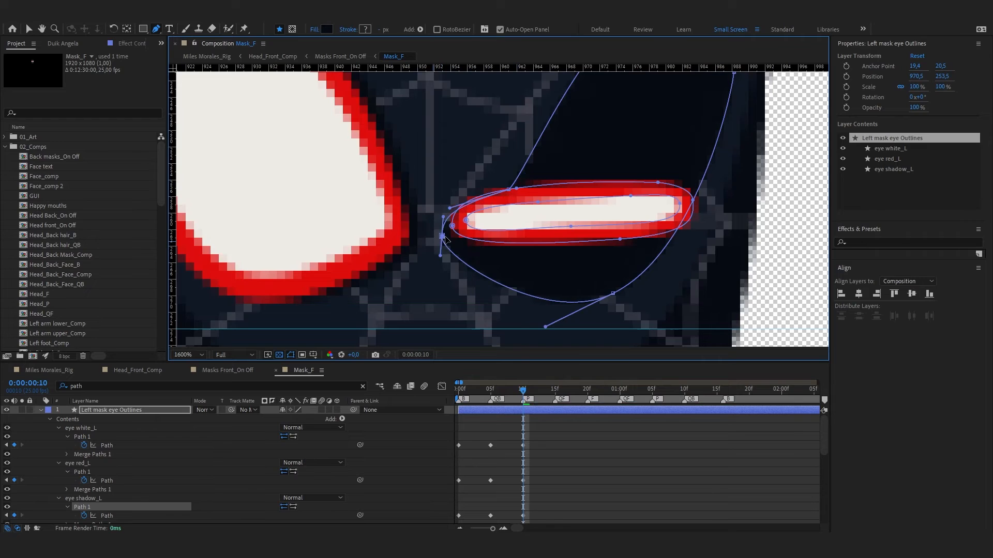
left_click(505, 190)
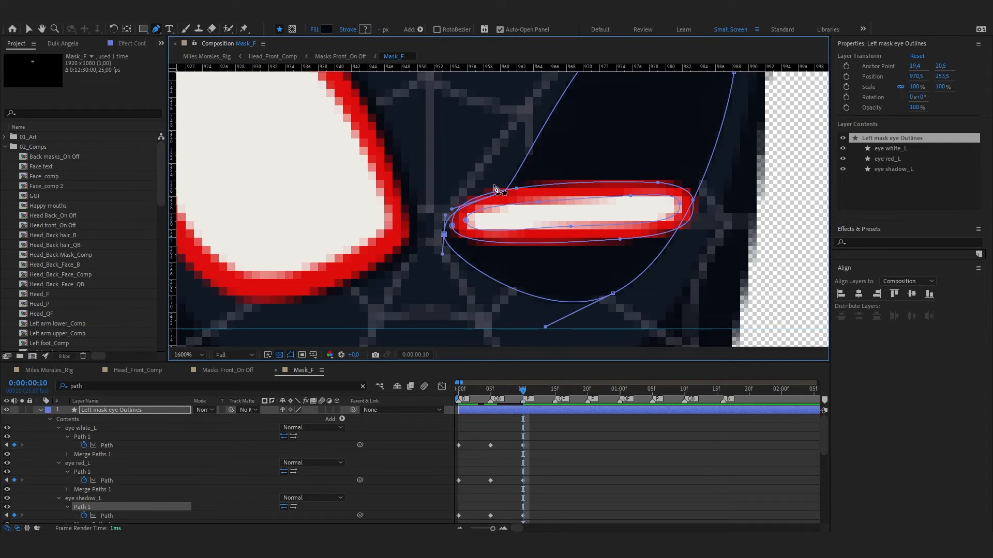
scroll(495, 190, "down", 2)
scroll(517, 170, "up", 1)
left_click_drag(556, 122, 548, 209)
scroll(489, 199, "up", 1)
left_click(467, 220)
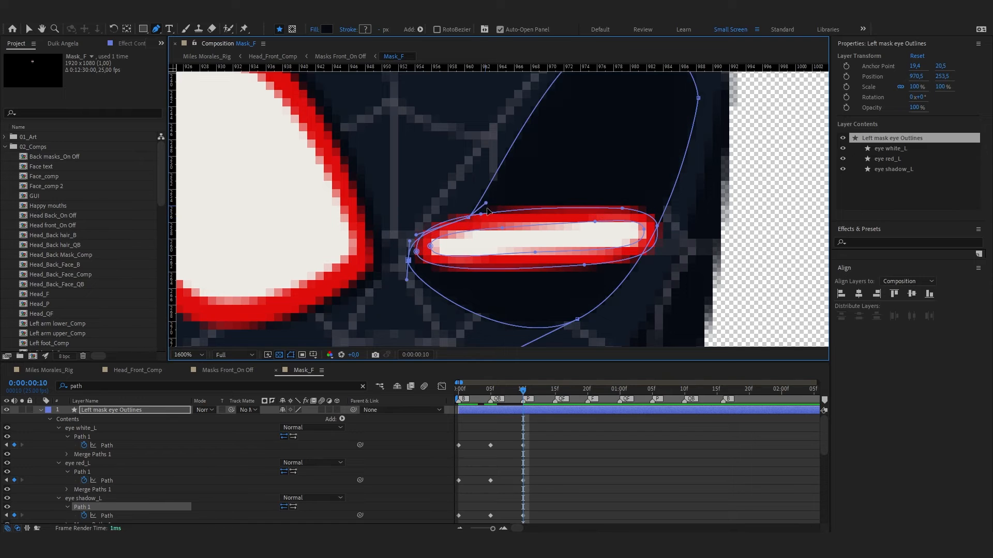
Bring the outer and lower points of the left mask eye's shadow outline in around the closed red slit
scroll(493, 208, "down", 1)
scroll(458, 275, "up", 1)
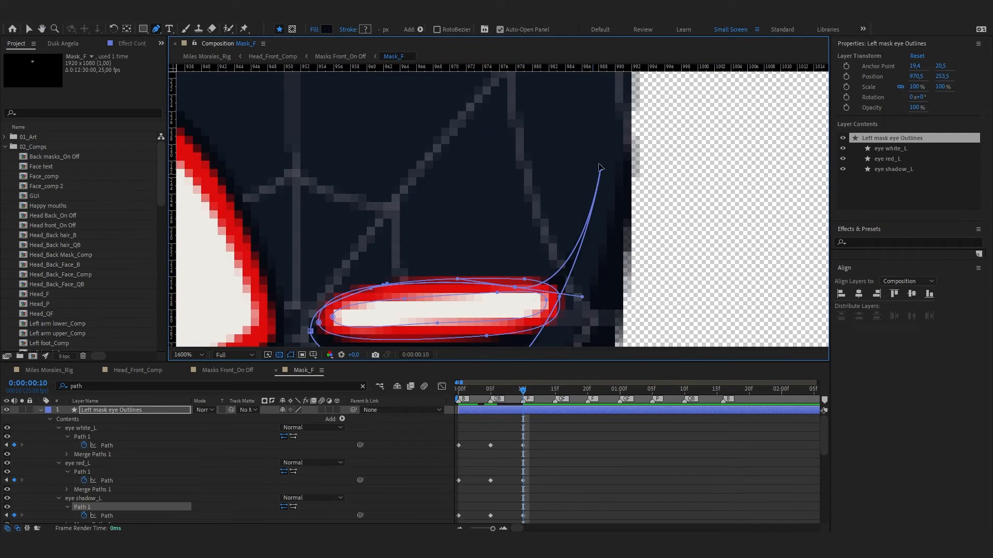
left_click_drag(599, 167, 559, 296)
left_click_drag(380, 290, 354, 238)
left_click_drag(478, 339, 511, 286)
left_click_drag(598, 247, 569, 276)
Fine-tune the corner points and handles at the ends of the left mask eye's shadow and red outlines, ending with everything deselected
left_click_drag(309, 280, 312, 277)
mouse_move(556, 248)
left_mouse_down()
mouse_move(560, 271)
mouse_move(542, 237)
left_mouse_up()
left_click(557, 253)
left_click(553, 251)
left_click(556, 258)
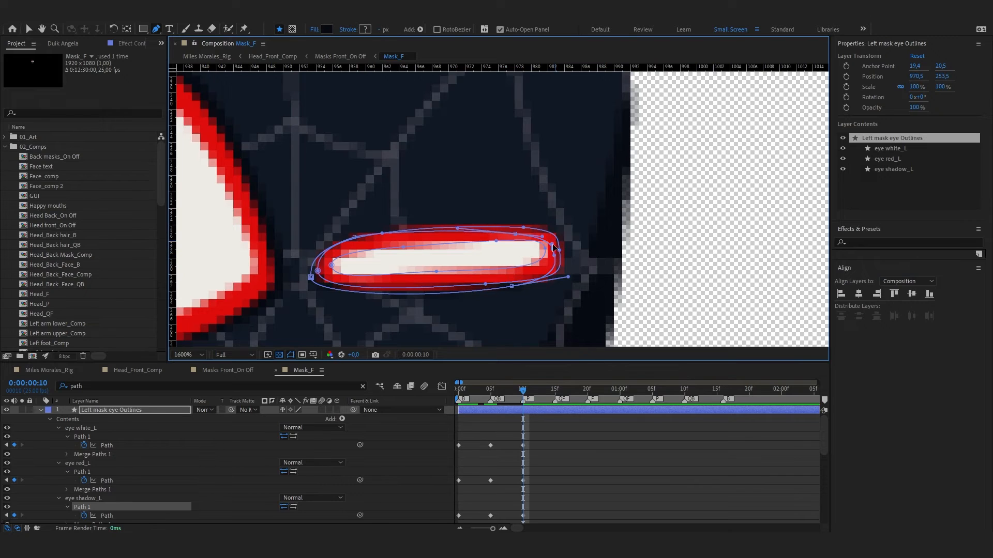
left_click(555, 257)
left_click(552, 256)
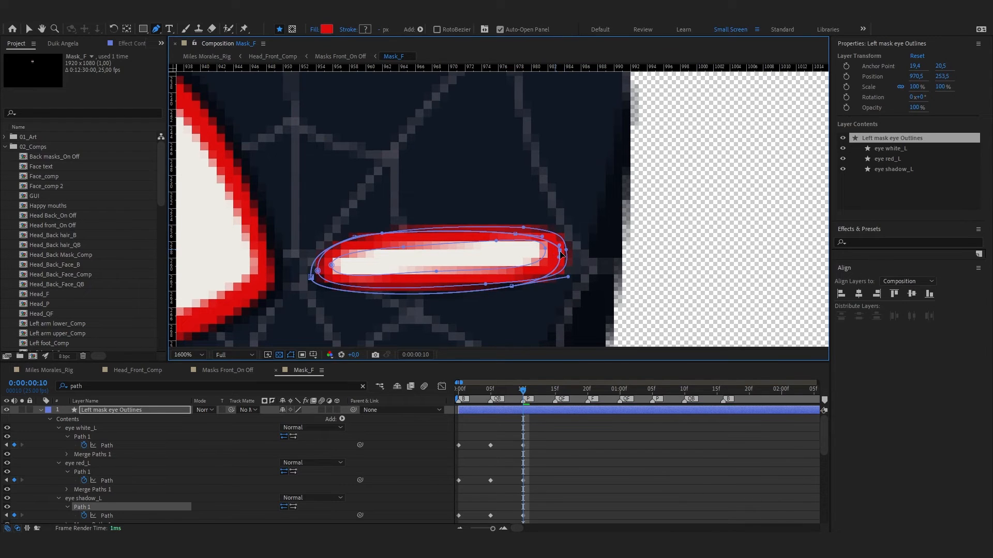
left_click(548, 255)
left_click(565, 250)
left_click(560, 250)
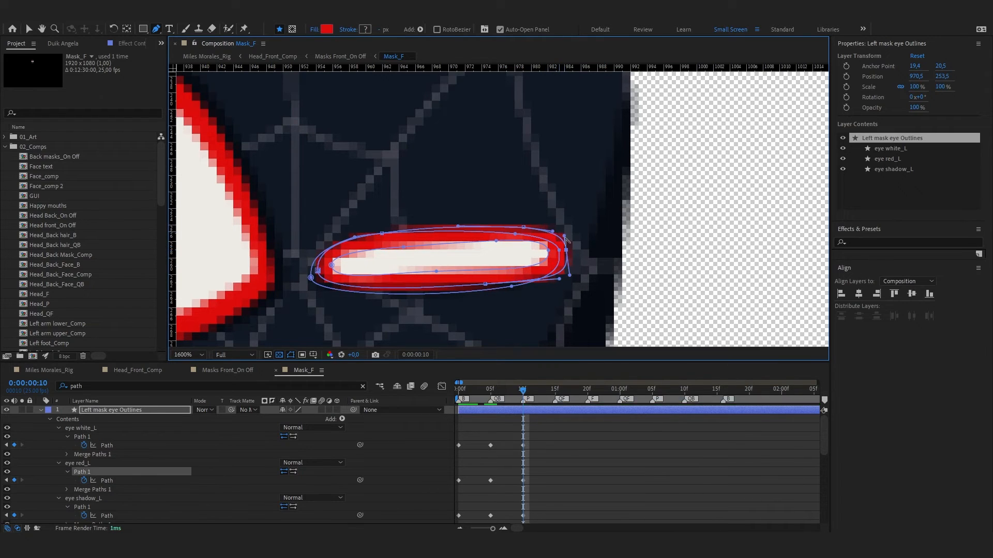
key("F2")
Lower the upper and outer points of the white shape in Right mask eye Outlines at frame 10
scroll(559, 261, "down", 2)
scroll(558, 262, "up", 1)
scroll(114, 455, "down", 4)
left_click(139, 437)
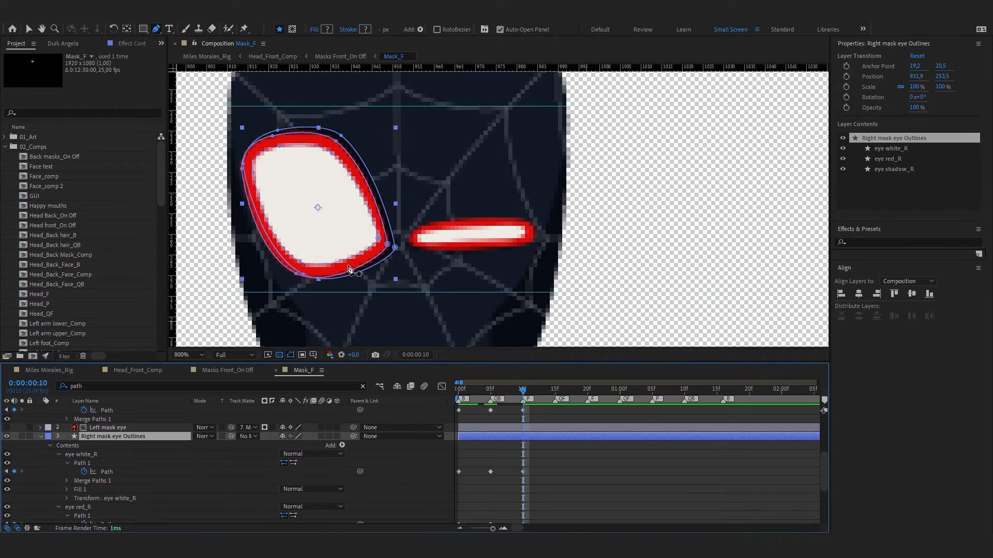
left_click(332, 154)
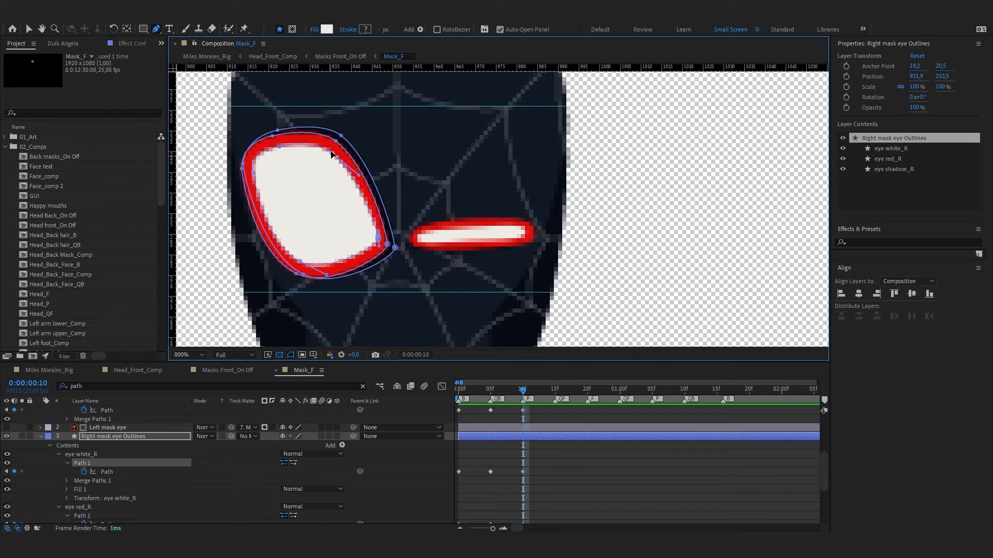
left_click_drag(332, 154, 345, 213)
left_click(551, 520)
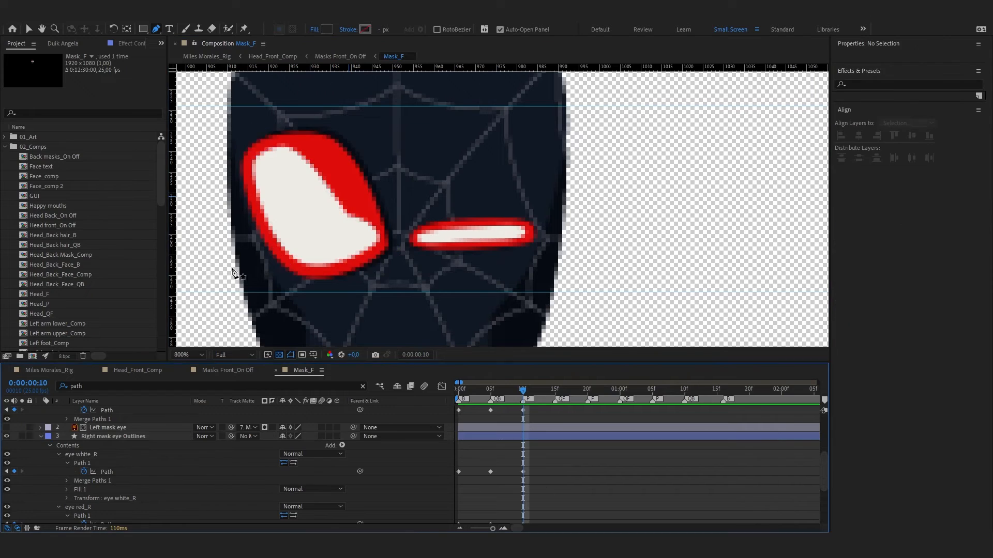
left_click(538, 436)
left_click_drag(280, 148, 325, 211)
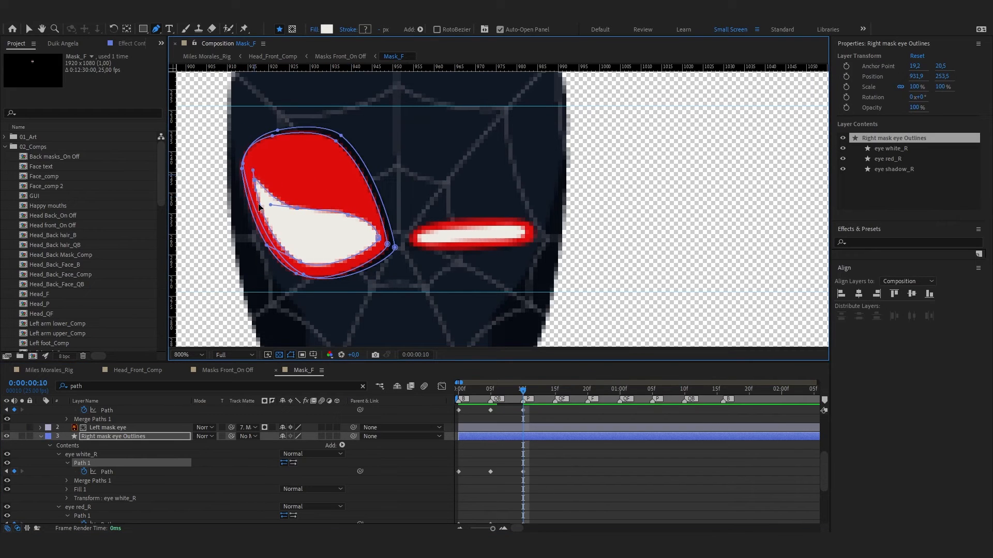
left_click_drag(255, 180, 262, 218)
Add a horizontal guide through the middle of the closed left mask eye
scroll(170, 436, "up", 4)
left_click(150, 411)
left_click_drag(579, 68, 584, 235)
scroll(141, 456, "down", 3)
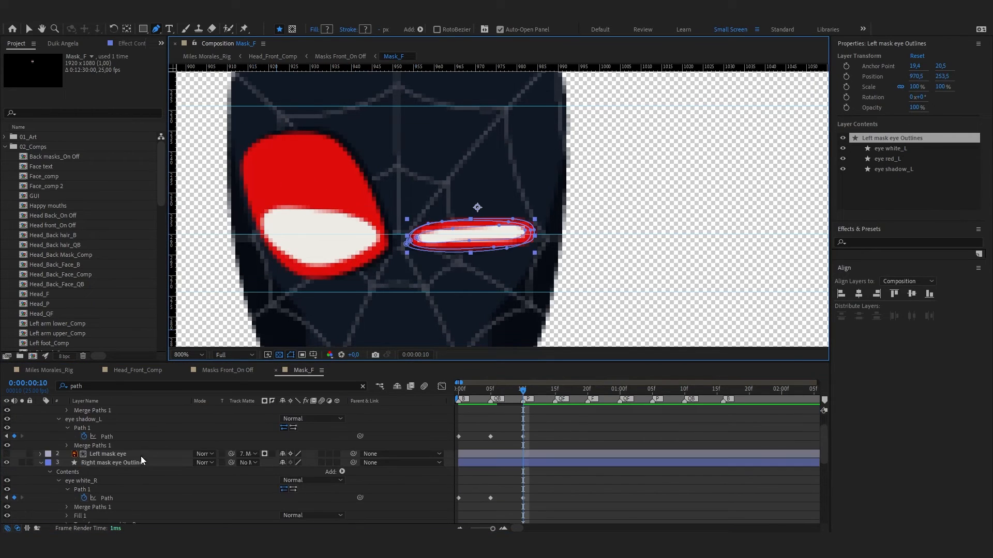
Add a horizontal guide above the closed left eye's white and lower the upper points of eye white_R to it
left_click(142, 462)
scroll(310, 247, "up", 1)
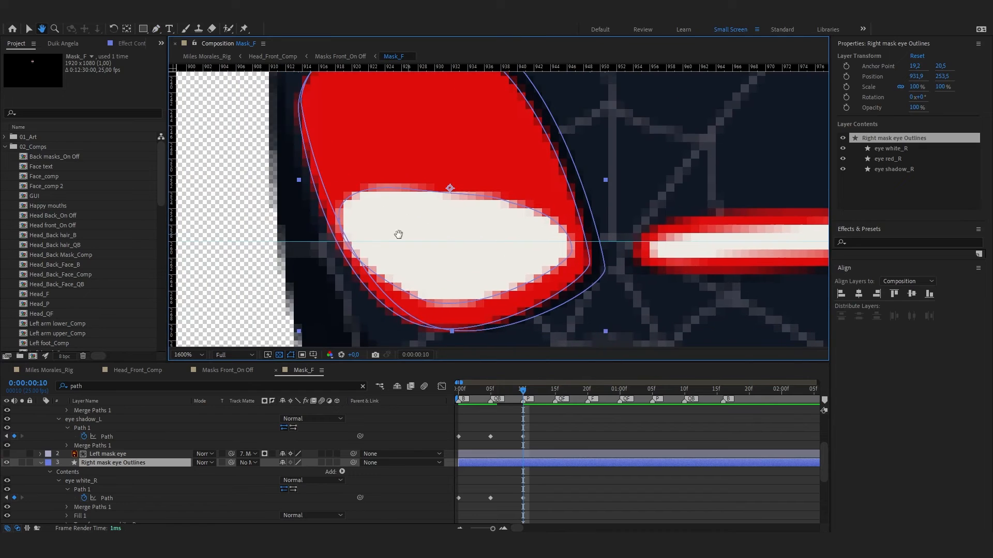
left_click(572, 252)
left_click_drag(410, 189, 416, 222)
left_click_drag(364, 219, 365, 225)
left_click_drag(613, 229, 487, 231)
left_click_drag(445, 67, 442, 227)
left_click_drag(384, 205, 392, 228)
left_click_drag(428, 238, 428, 230)
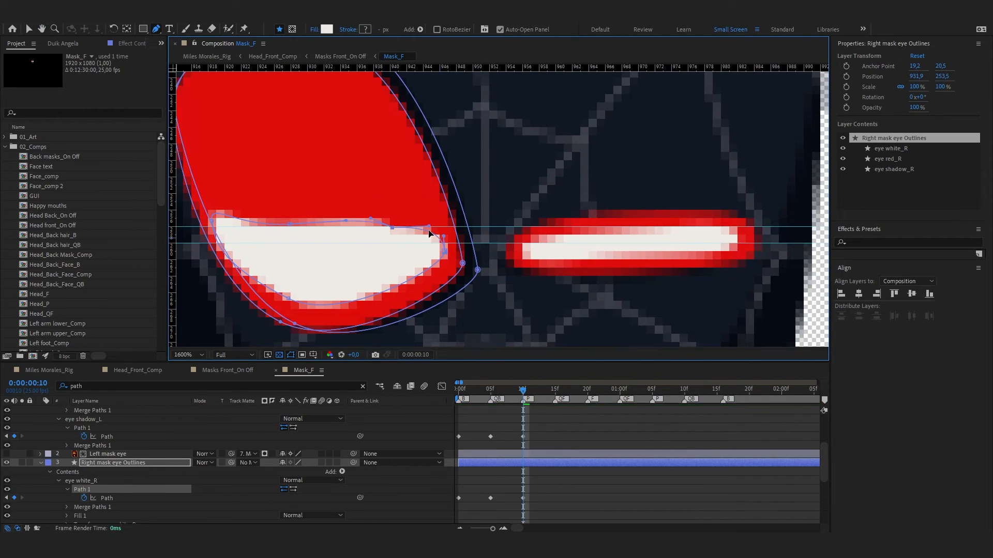
left_click_drag(346, 221, 366, 226)
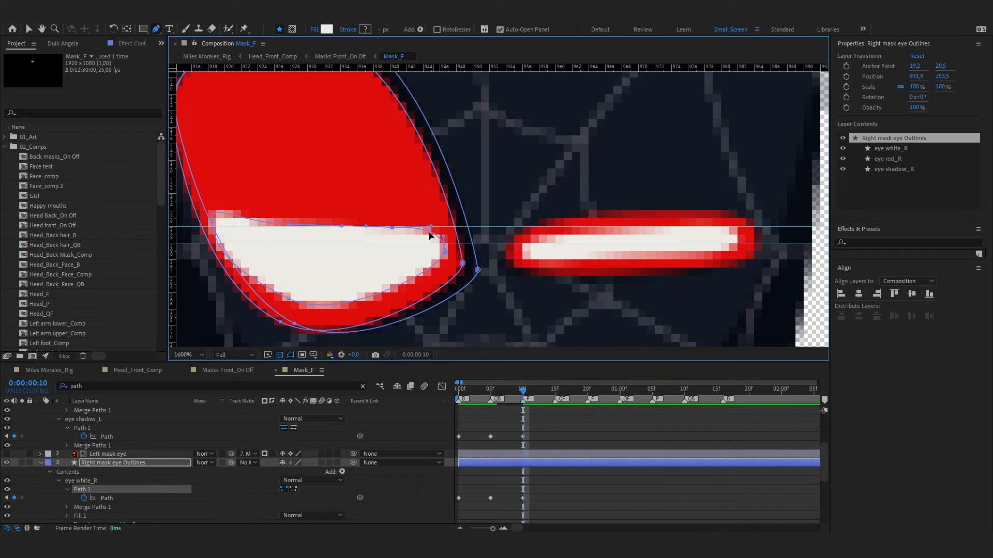
Bring in the outer and lower points of eye white_R to flatten it into a narrow horizontal slit
left_click_drag(211, 222, 220, 248)
left_click_drag(290, 224, 290, 225)
left_click_drag(247, 223, 248, 227)
left_click_drag(288, 298, 363, 271)
left_click_drag(299, 271, 300, 268)
left_click_drag(223, 267, 221, 259)
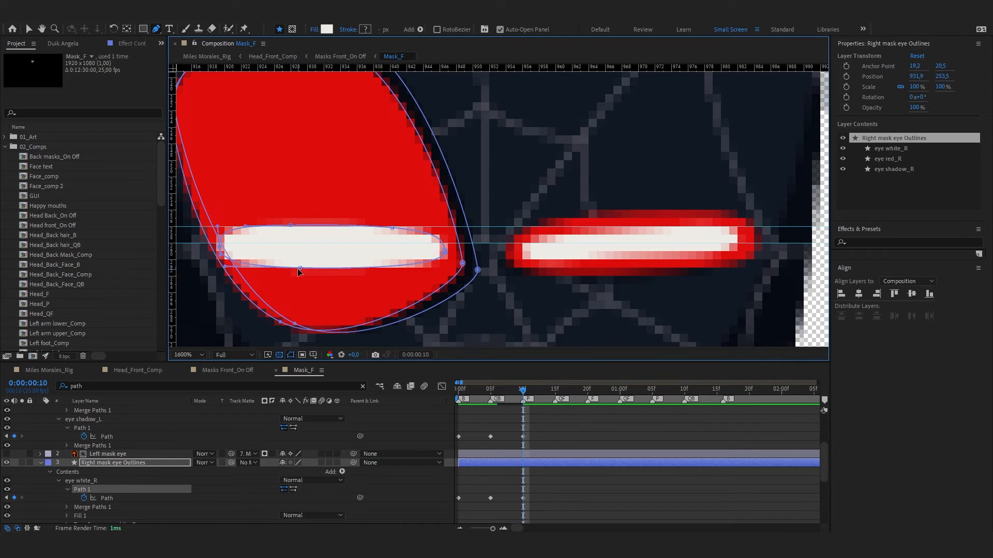
Fine-tune the lower, inner, outer and upper points and handles of the white slit in the right mask eye
left_click_drag(300, 268, 304, 262)
left_click_drag(445, 267, 446, 261)
left_click_drag(392, 227, 347, 226)
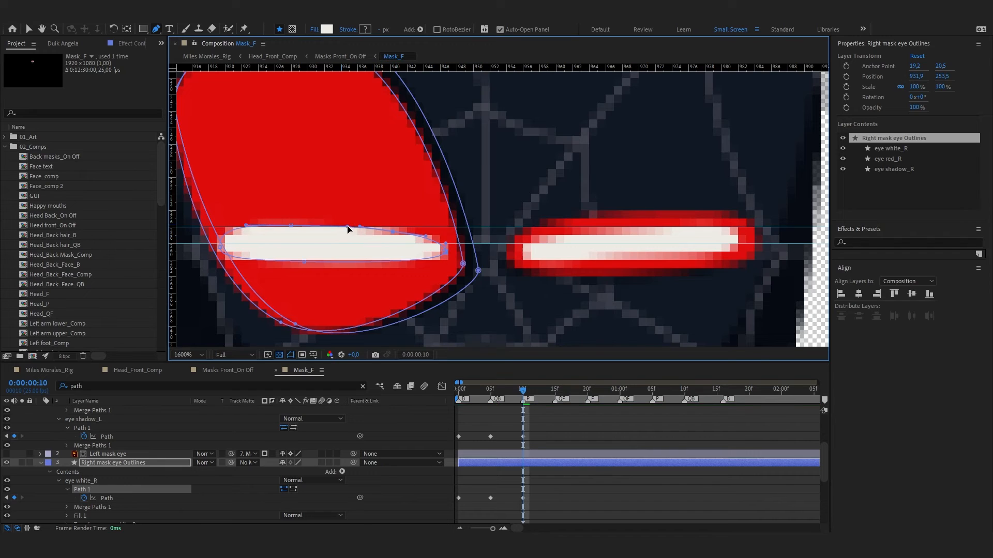
left_click_drag(221, 244, 221, 248)
scroll(420, 211, "down", 1)
scroll(419, 211, "up", 1)
left_click_drag(290, 226, 291, 230)
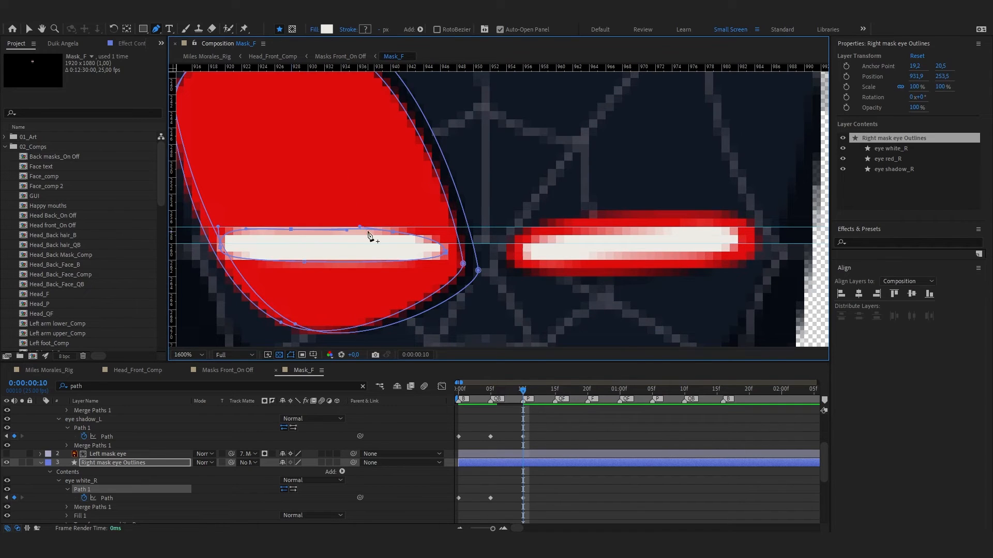
Move the horizontal guide to the top of the closed left eye's red outline and lower the upper points of eye red_R to it
left_click_drag(388, 227, 421, 220)
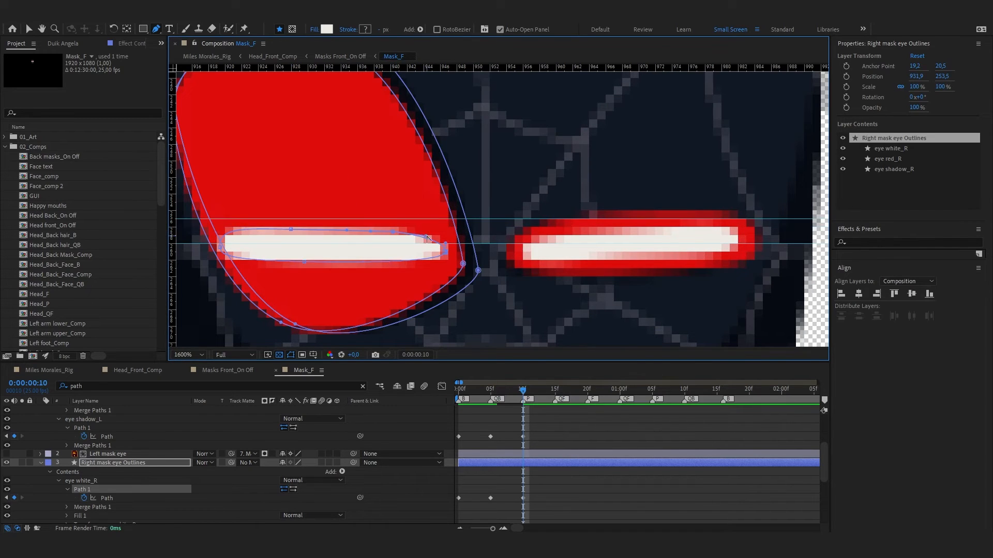
key("comma")
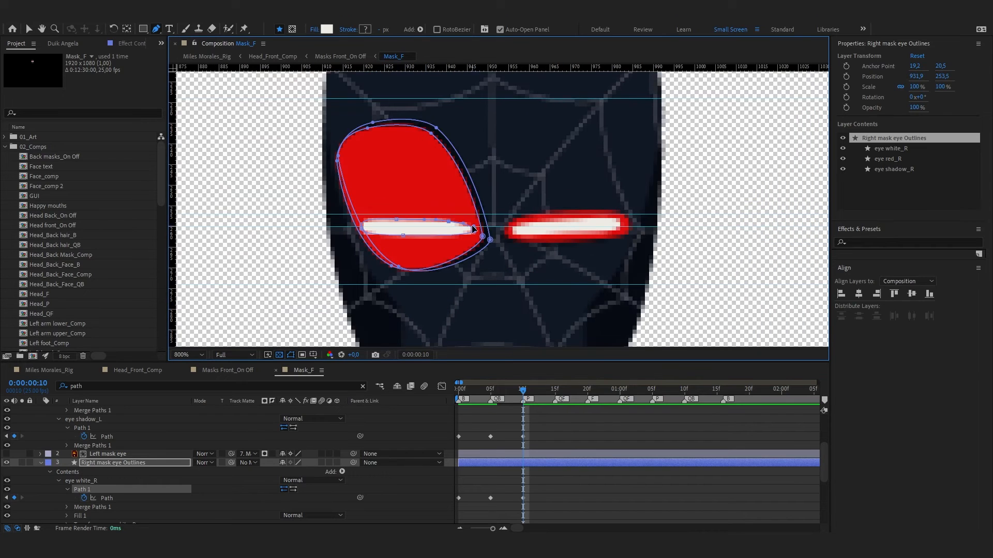
left_click(437, 195)
key("period")
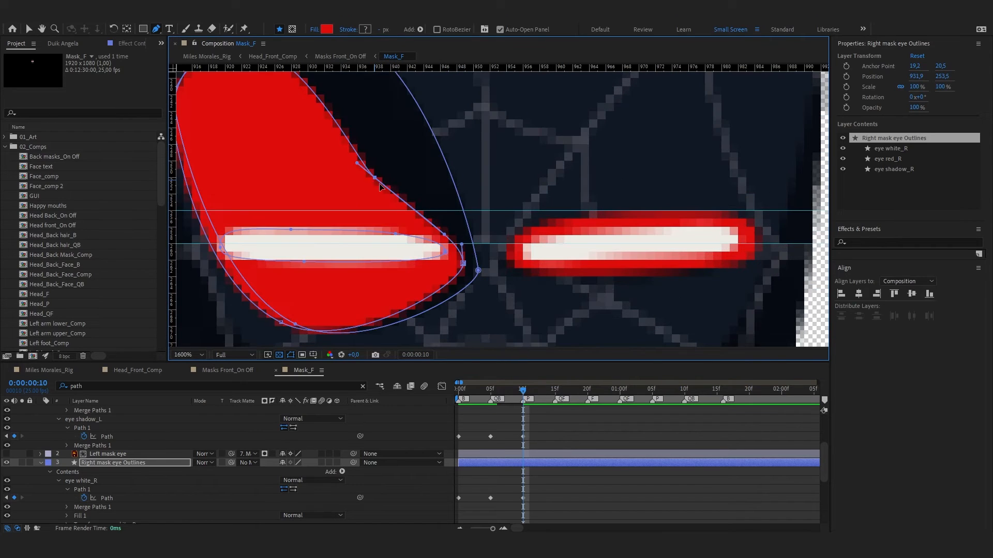
left_click_drag(466, 265, 464, 261)
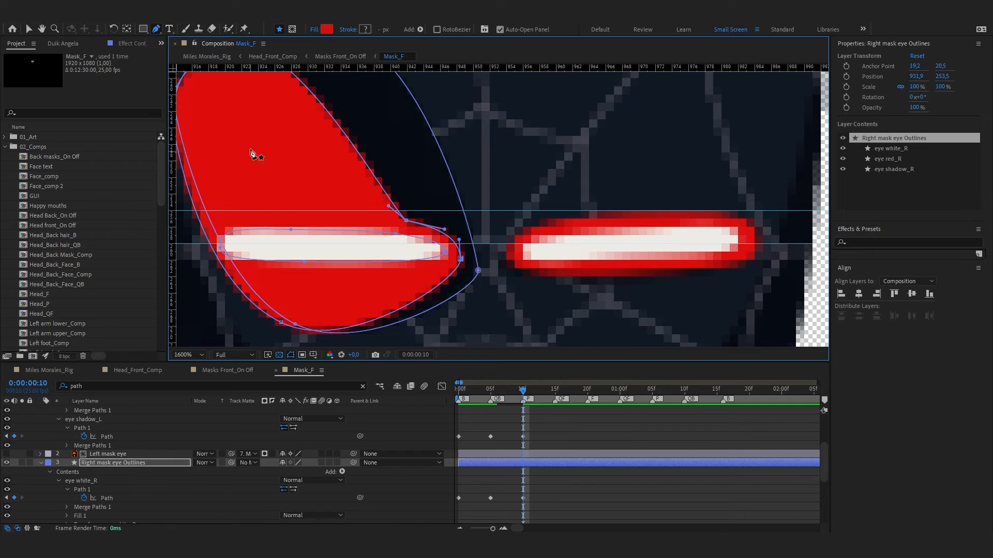
left_click_drag(252, 153, 334, 217)
left_click_drag(330, 105, 358, 282)
left_click_drag(421, 270, 469, 274)
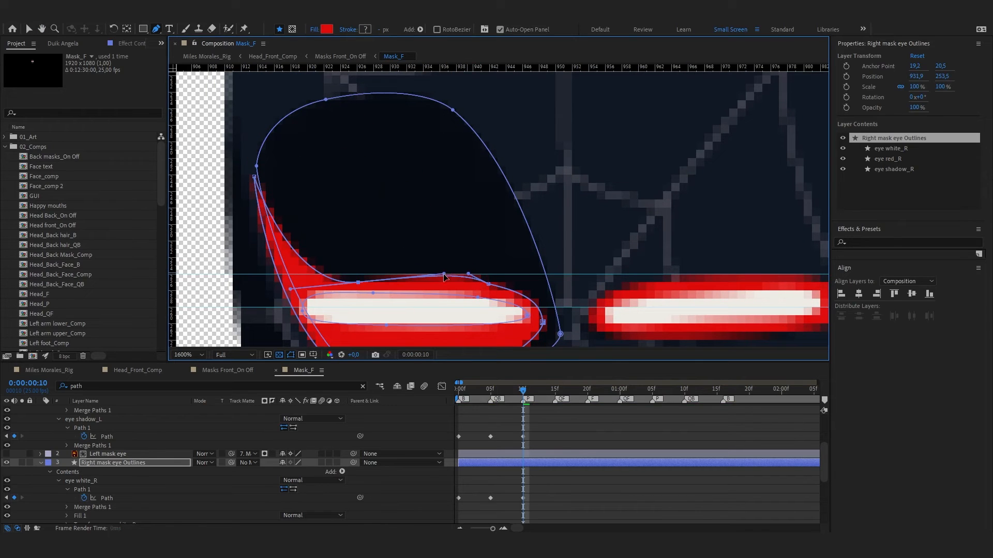
left_click_drag(358, 283, 358, 277)
left_click_drag(441, 268, 441, 274)
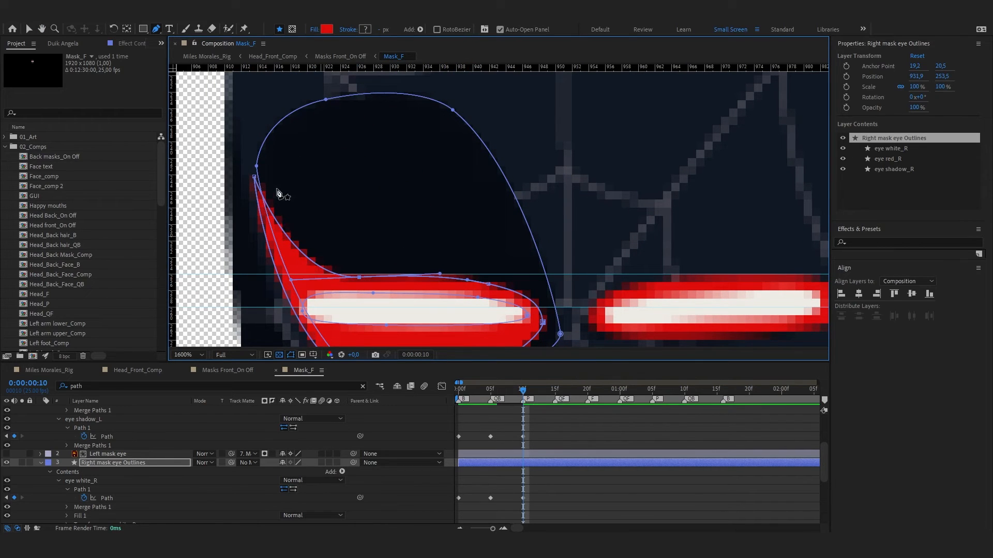
Bring in the outer and lower points of eye red_R so the red forms a thin rim around the white slit
left_click_drag(254, 176, 222, 200)
left_click_drag(294, 295, 314, 261)
left_click_drag(381, 297, 385, 286)
left_click_drag(222, 256, 221, 246)
left_click_drag(314, 262, 311, 256)
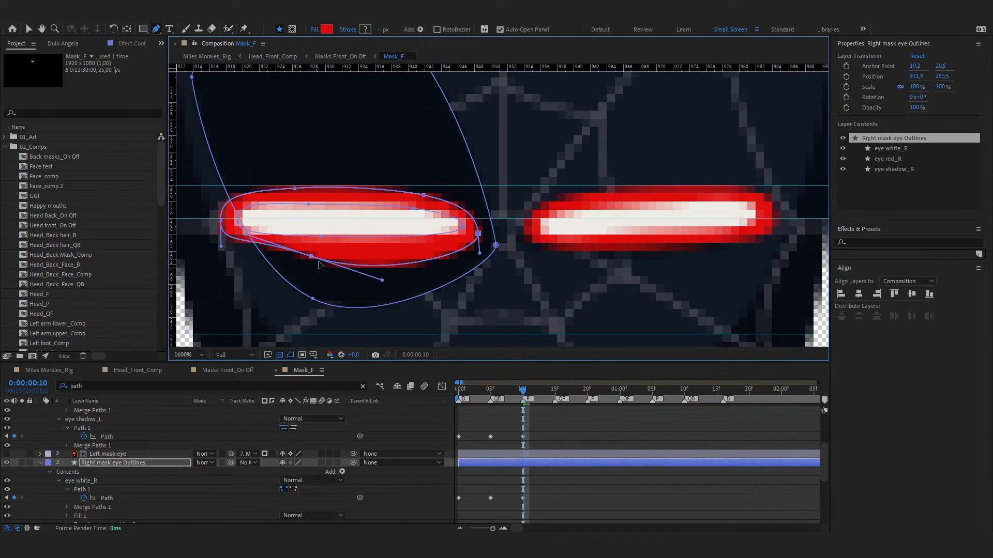
left_click_drag(381, 279, 386, 262)
left_click_drag(311, 256, 311, 251)
left_click(237, 222)
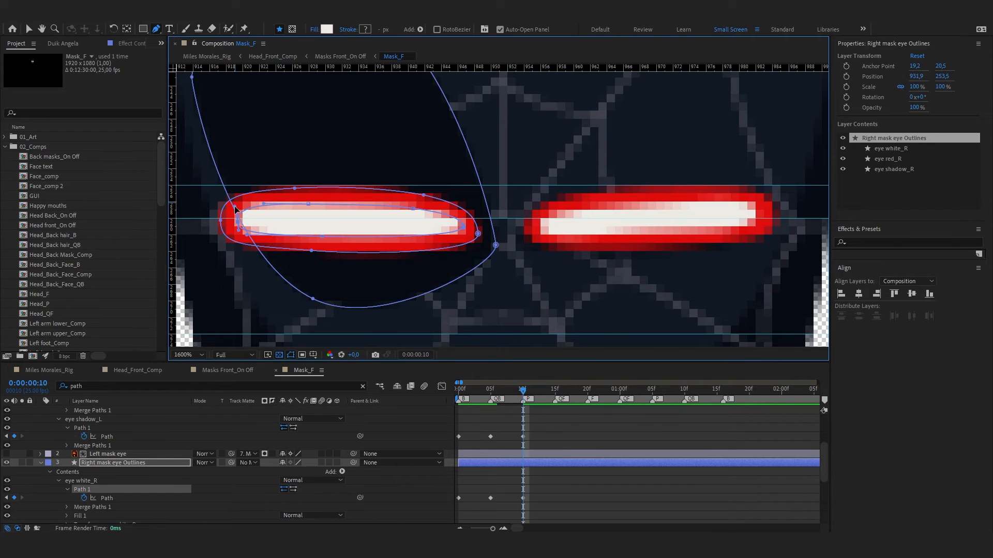
left_click(310, 253)
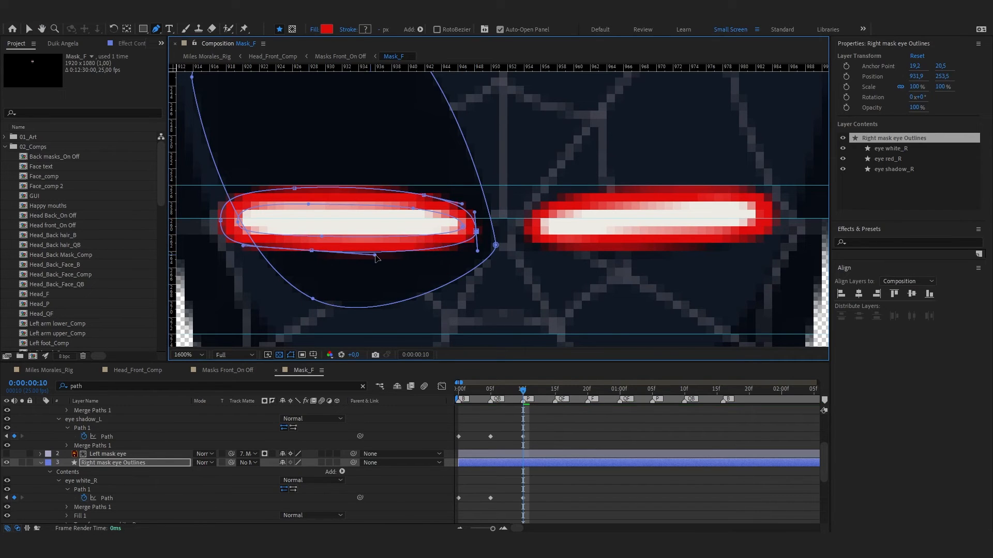
Pull the inner, outer and lower points of the right mask eye's shadow outline in around the red slit
left_click_drag(496, 246, 479, 235)
scroll(326, 150, "down", 1)
left_click_drag(346, 143, 360, 215)
scroll(361, 217, "up", 1)
left_click_drag(312, 298, 313, 269)
left_click_drag(382, 302, 387, 278)
left_click_drag(313, 269, 316, 262)
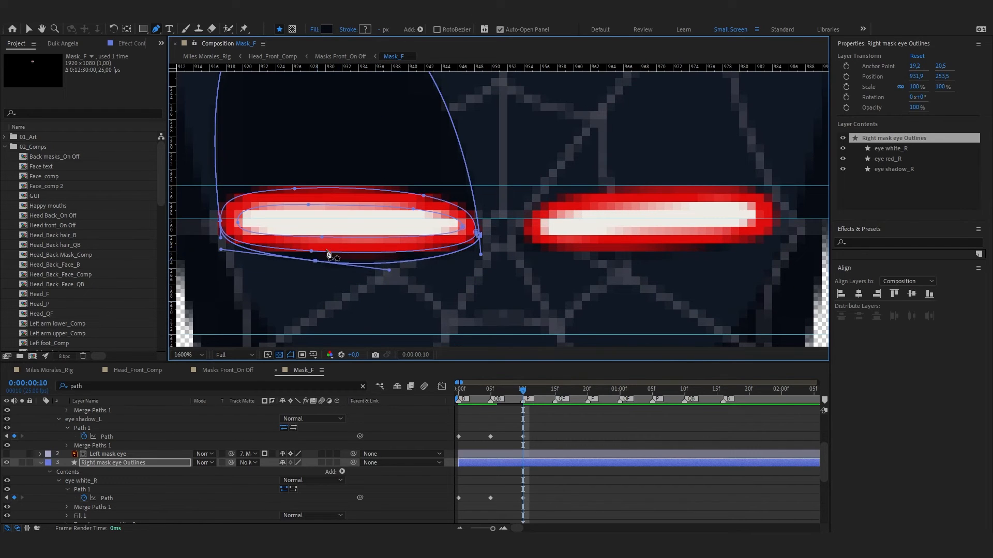
Reselect Right mask eye Outlines and raise the shadow outline's lower point and handle closer to the red rim
scroll(122, 426, "up", 3)
left_click(121, 408)
scroll(121, 409, "down", 3)
left_click(124, 463)
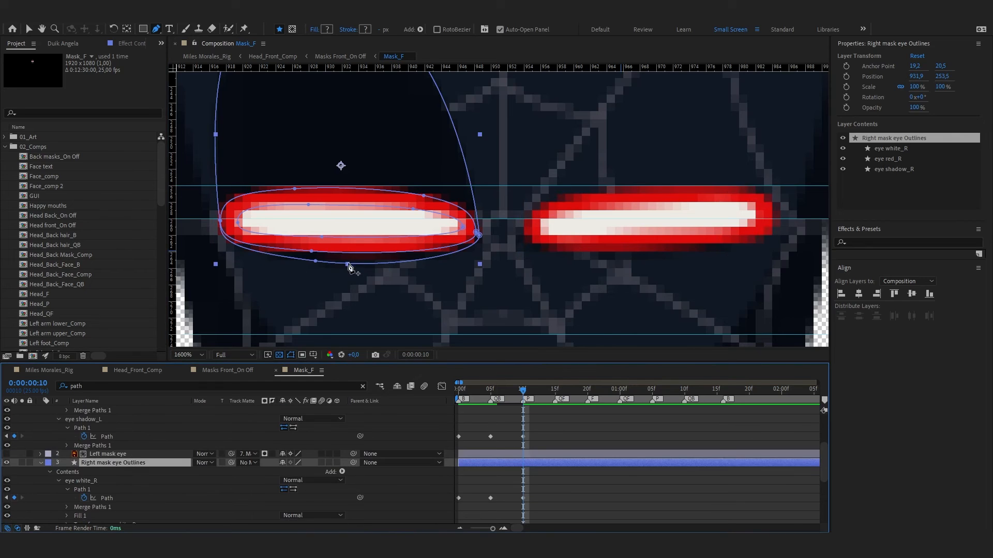
scroll(145, 450, "up", 2)
scroll(145, 451, "down", 4)
left_click(315, 261)
left_click_drag(386, 271, 384, 266)
left_click_drag(315, 261, 314, 256)
Lower the upper points of the right mask eye's shadow outline and adjust their handles to follow the closed red slit
scroll(310, 199, "down", 1)
left_click_drag(335, 159, 322, 186)
left_click_drag(375, 143, 386, 229)
scroll(414, 223, "up", 1)
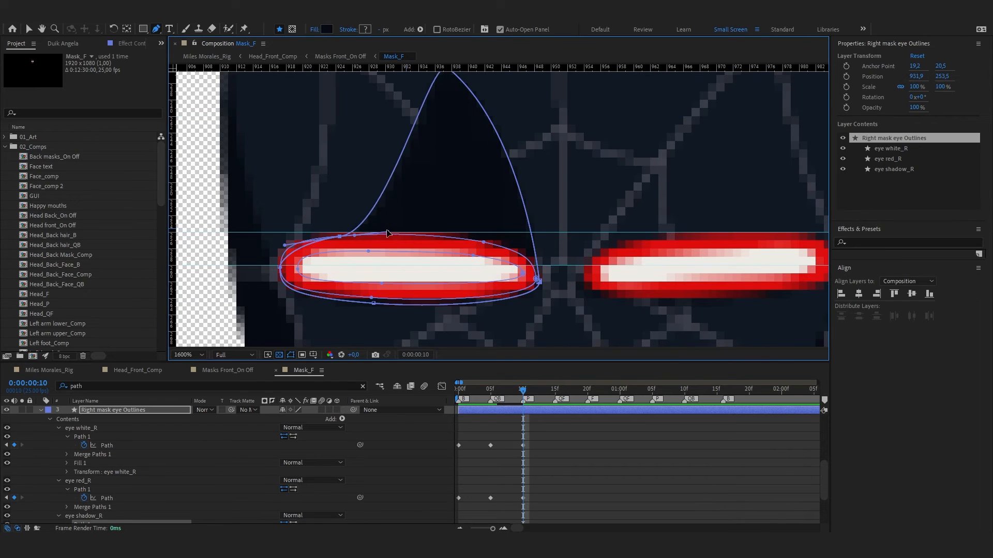
scroll(504, 211, "down", 1)
left_click_drag(476, 139, 482, 177)
scroll(517, 254, "up", 1)
left_click_drag(551, 234, 493, 187)
left_click_drag(482, 178, 498, 210)
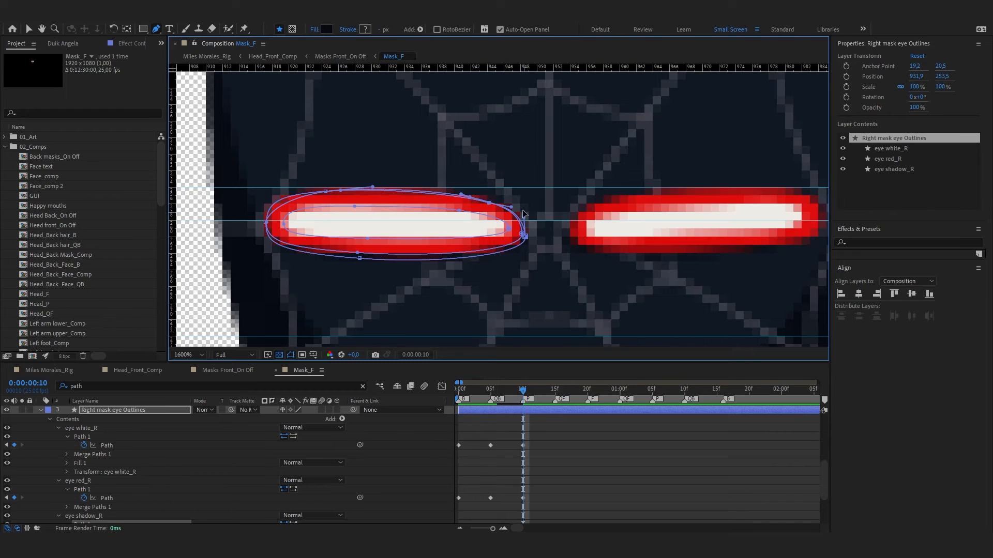
Deselect the mask eye layers, return to the Selection tool and save the project
left_click(606, 454)
scroll(538, 232, "down", 2)
key("v")
key("ctrl+s")
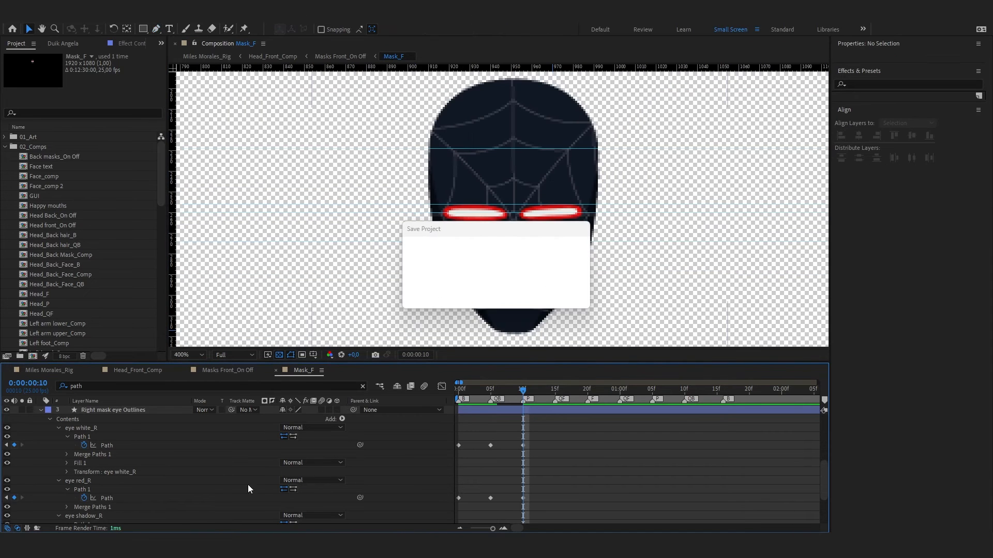
scroll(504, 438, "down", 1)
scroll(504, 442, "up", 1)
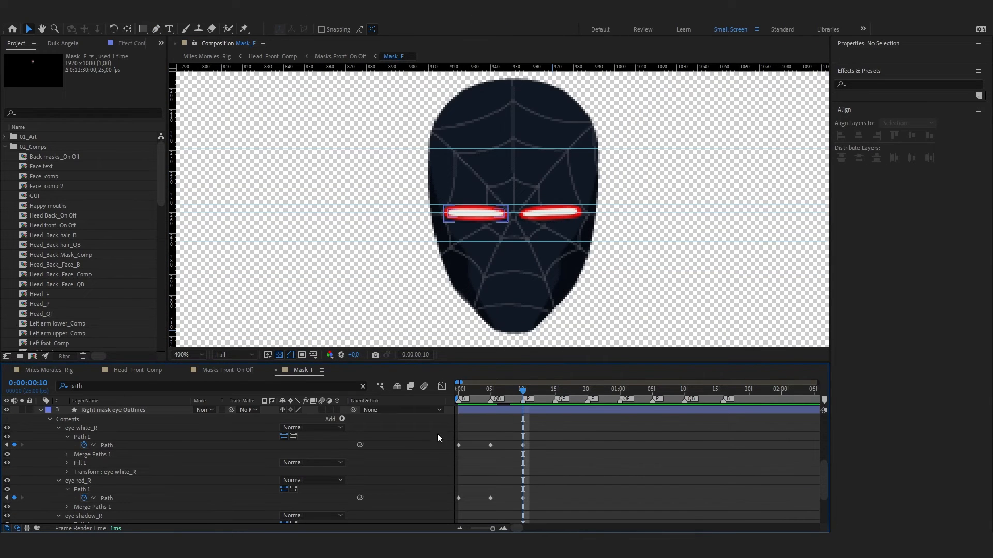
Open the Head_F composition through Head_Front_Comp and Head front_On Off
left_click(45, 371)
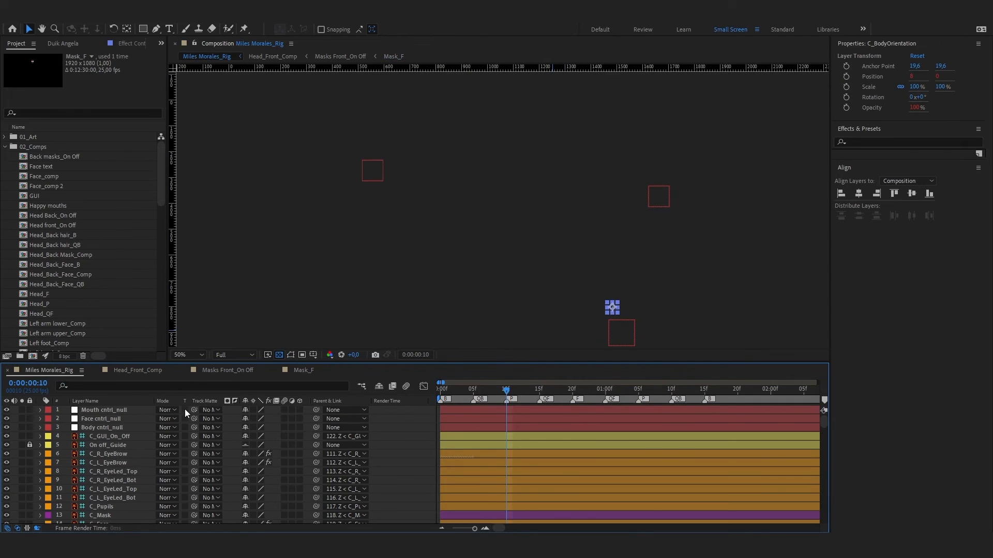
left_click(225, 372)
left_click(141, 370)
double_click(145, 436)
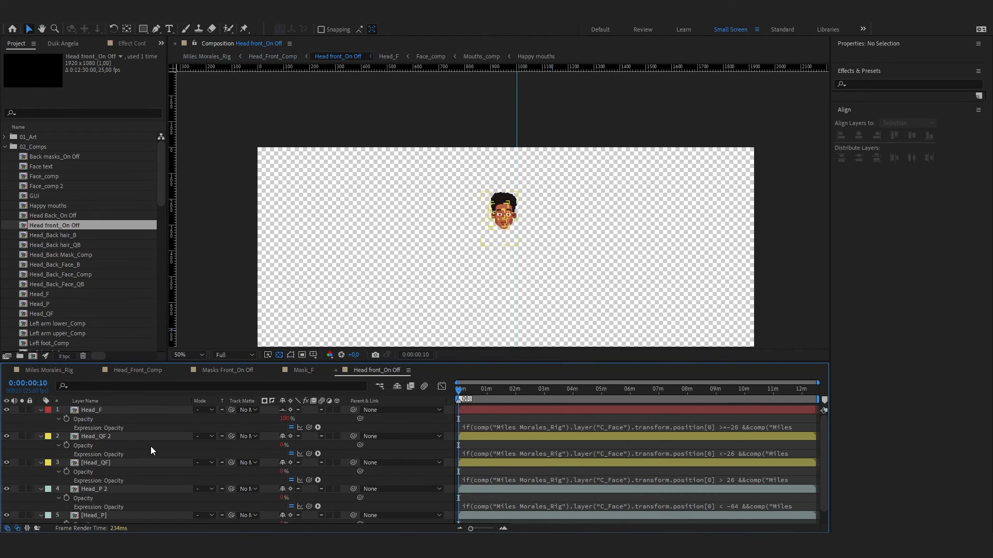
double_click(112, 412)
scroll(141, 466, "down", 7)
scroll(125, 461, "up", 5)
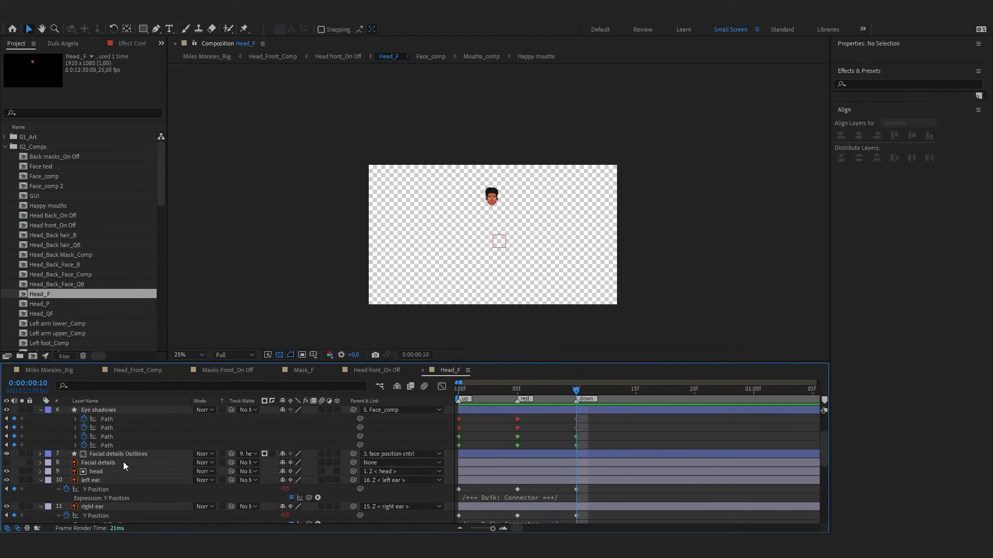
Copy the C_L_EyeBrow Duik Connector expression from an Eye shadows path and return to Mask_F
left_click(121, 437)
left_click(75, 445)
left_click(511, 454)
left_click(326, 474)
scroll(324, 474, "down", 2)
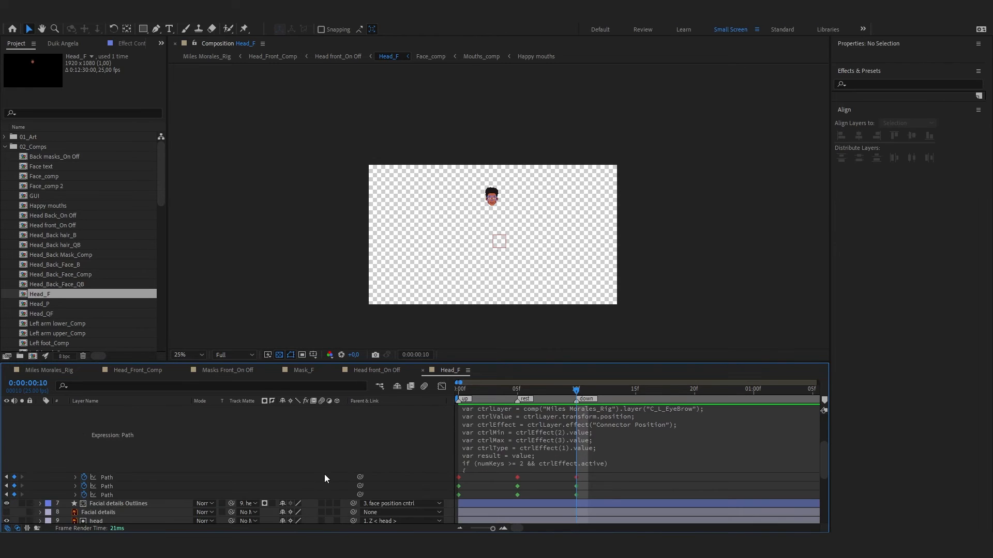
left_click(376, 367)
left_click(303, 370)
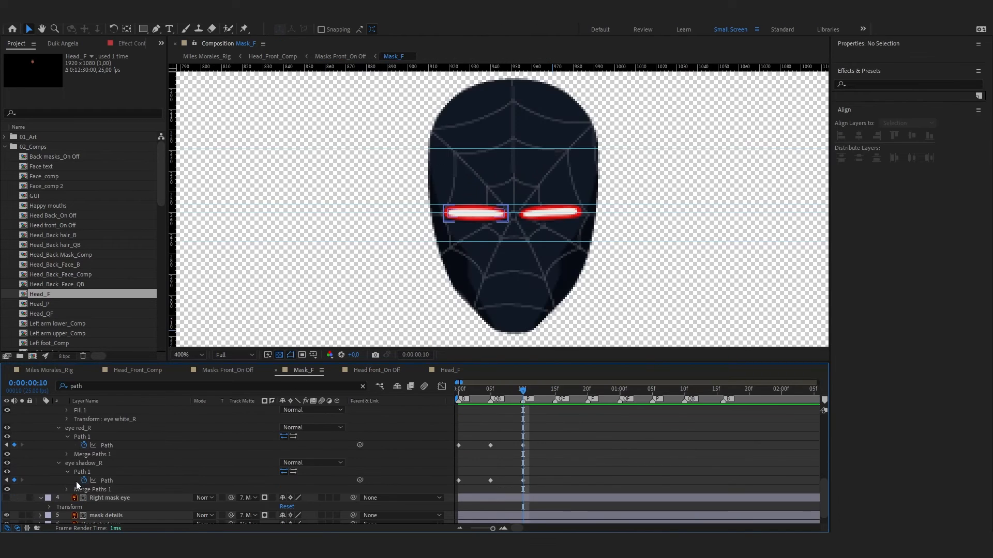
scroll(169, 447, "up", 1)
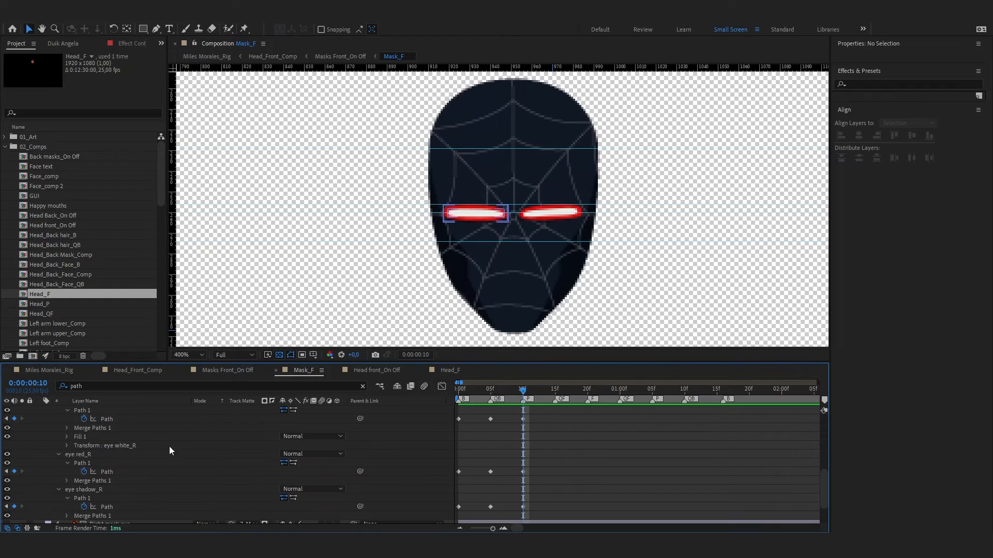
left_click(84, 419, "alt")
key("ctrl+v")
left_click(386, 442)
scroll(182, 466, "down", 2)
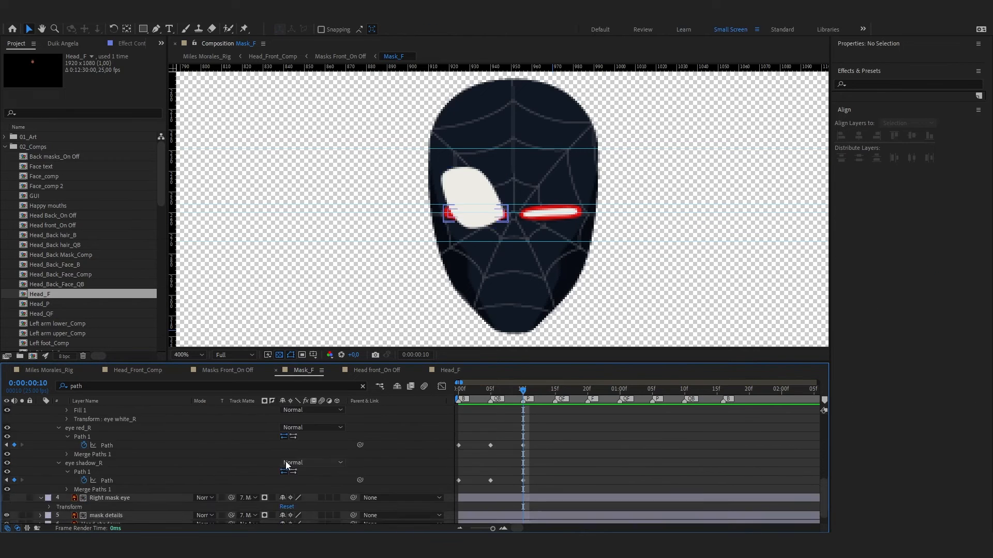
key("ctrl+z")
Apply the copied C_L_EyeBrow connector expression to the eye shadow_L, eye red_L and eye white_L paths
scroll(86, 464, "up", 6)
left_click(83, 489, "alt")
key("ctrl+v")
left_click(390, 449)
scroll(126, 448, "up", 1)
left_click(86, 480, "alt")
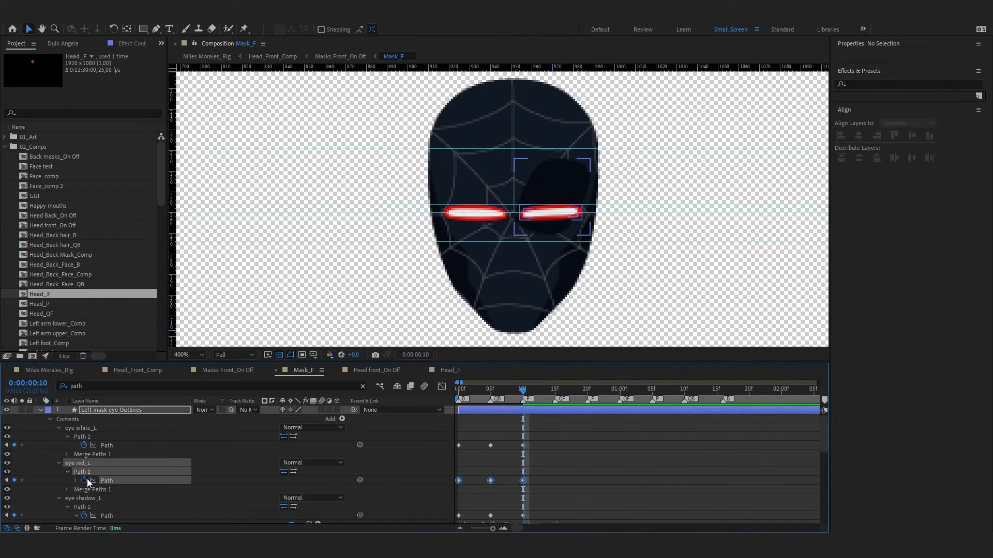
key("ctrl+v")
left_click(383, 448)
left_click(84, 445, "alt")
key("ctrl+v")
left_click(399, 374)
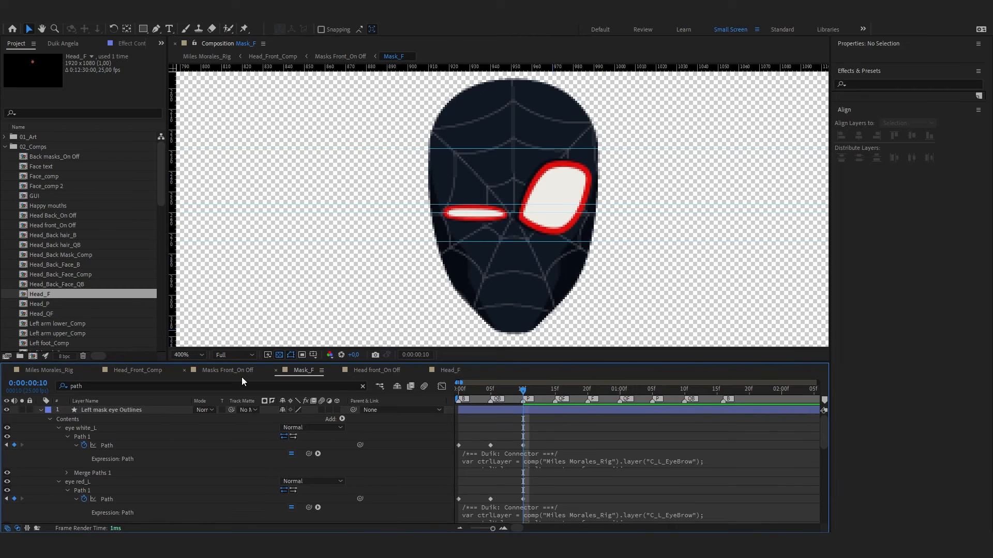
Copy the C_R_EyeBrow Duik Connector expression from another Eye shadows path in Head_F
left_click(254, 371)
left_click(301, 373)
scroll(290, 433, "down", 2)
left_click(376, 371)
left_click(449, 371)
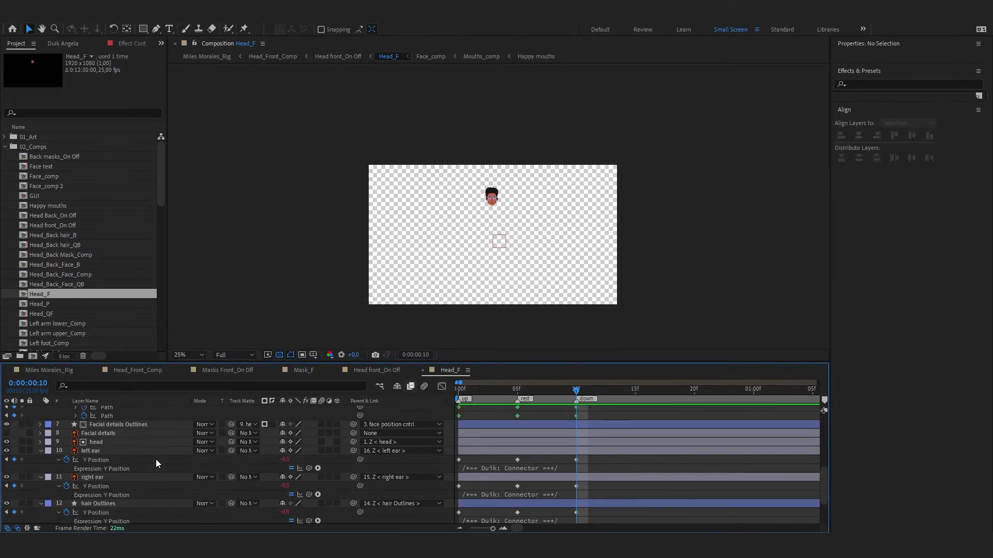
scroll(113, 461, "up", 3)
scroll(80, 464, "down", 1)
left_click(75, 460)
left_click(556, 470)
key("ctrl+a")
key("ctrl+c")
left_click(377, 370)
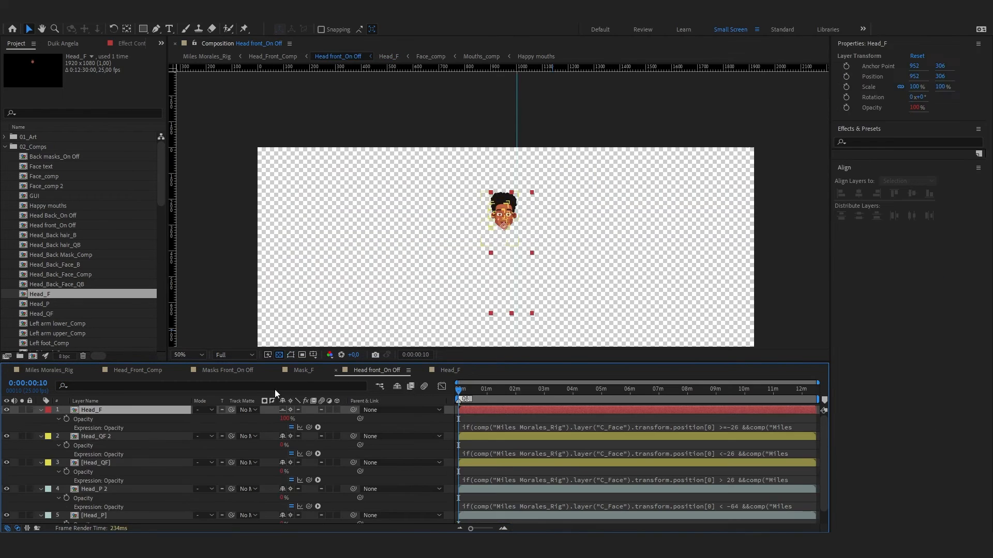
Apply the copied C_R_EyeBrow connector expression to the eye white_R, eye red_R and eye shadow_R paths in Mask_F
left_click(302, 370)
scroll(200, 458, "down", 2)
scroll(129, 481, "up", 1)
scroll(135, 484, "down", 4)
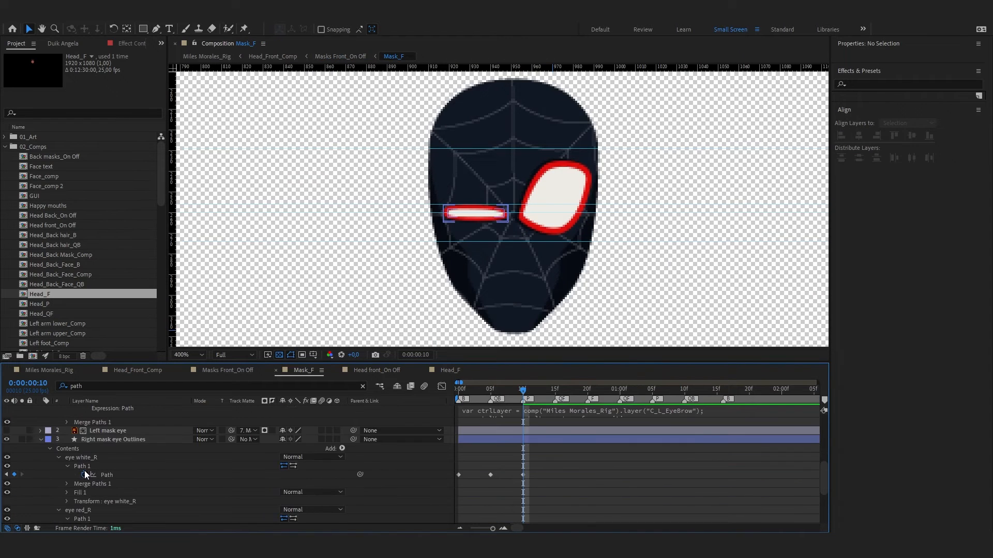
left_click(84, 474, "alt")
key("ctrl+v")
left_click(155, 467)
scroll(155, 466, "down", 2)
left_click(84, 492, "alt")
key("ctrl+v")
scroll(204, 462, "down", 3)
left_click(83, 469, "alt")
key("ctrl+v")
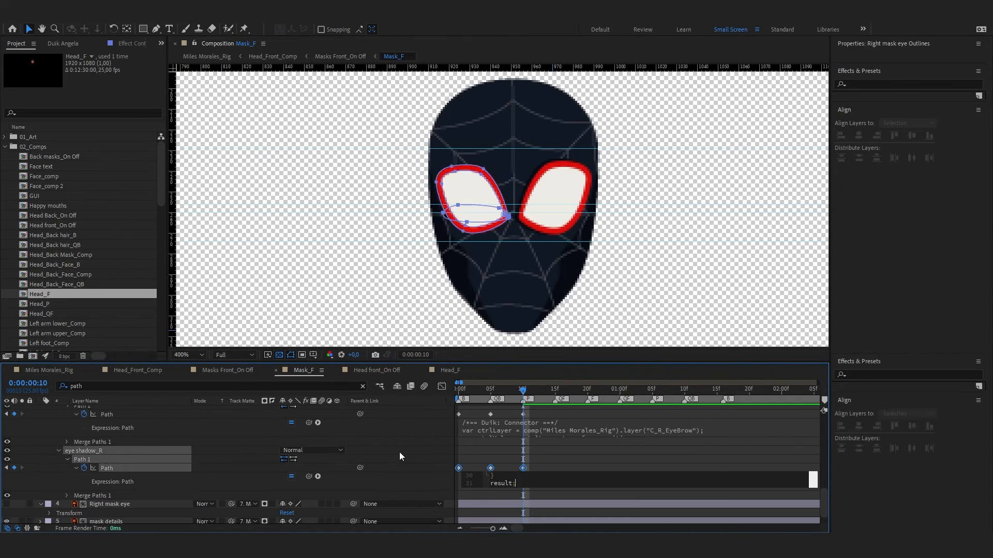
left_click(401, 445)
Save the project and switch to the Miles Morales_Rig composition
key("ctrl+s")
left_click(55, 371)
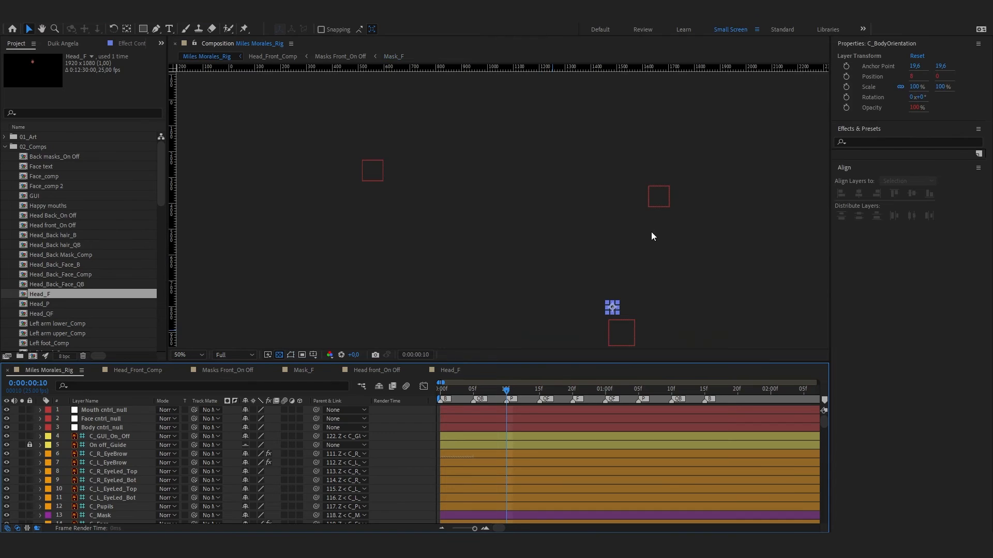
Set the Y position of both the C_R_EyeBrow and C_L_EyeBrow controllers to 0
left_click(551, 174)
key("p")
left_click(258, 463)
type("0")
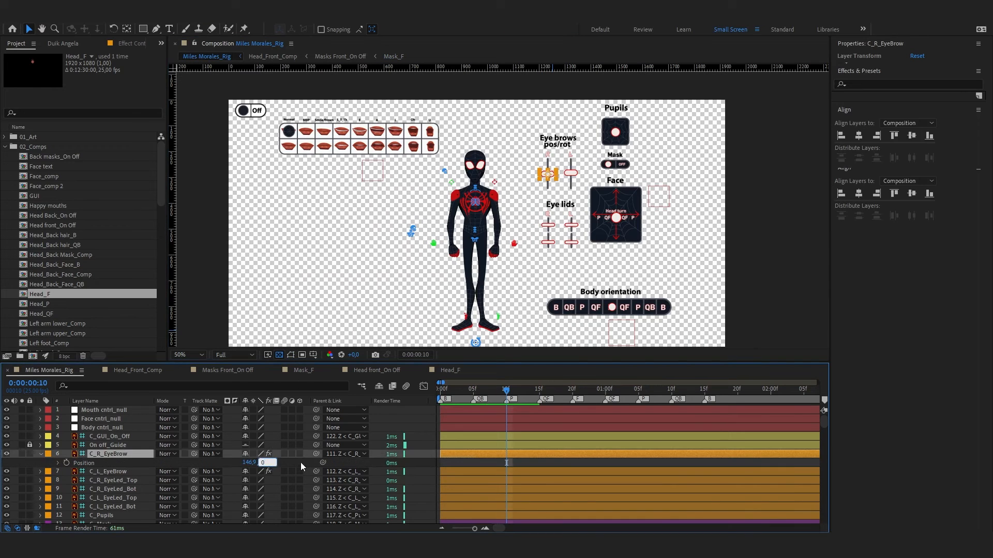
left_click(301, 464)
scroll(502, 173, "up", 1)
left_click(640, 136)
key("p")
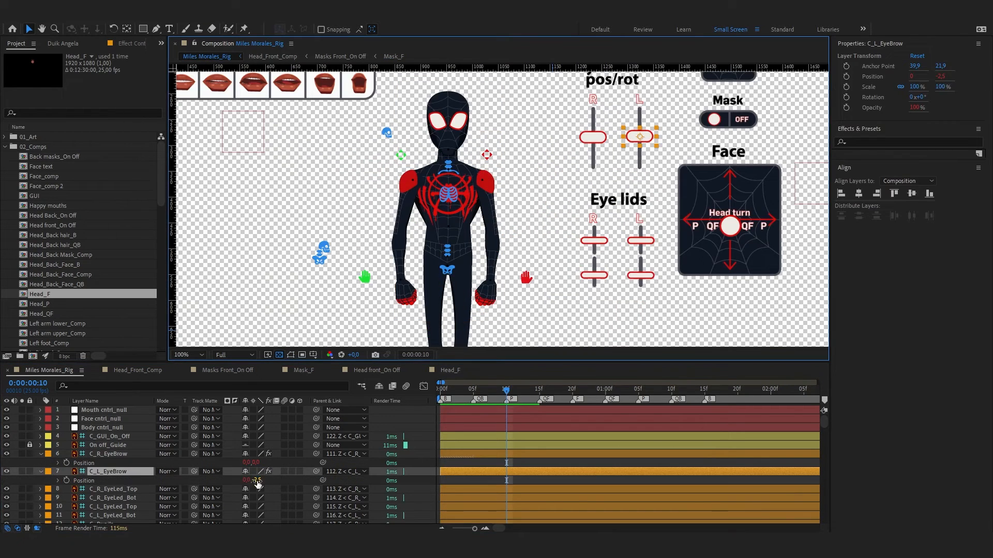
left_click(258, 481)
type("0")
Test the right mask eye by moving C_R_EyeBrow to both ends of its slider, and close the Head_F and Head front_On Off compositions
left_click(598, 116)
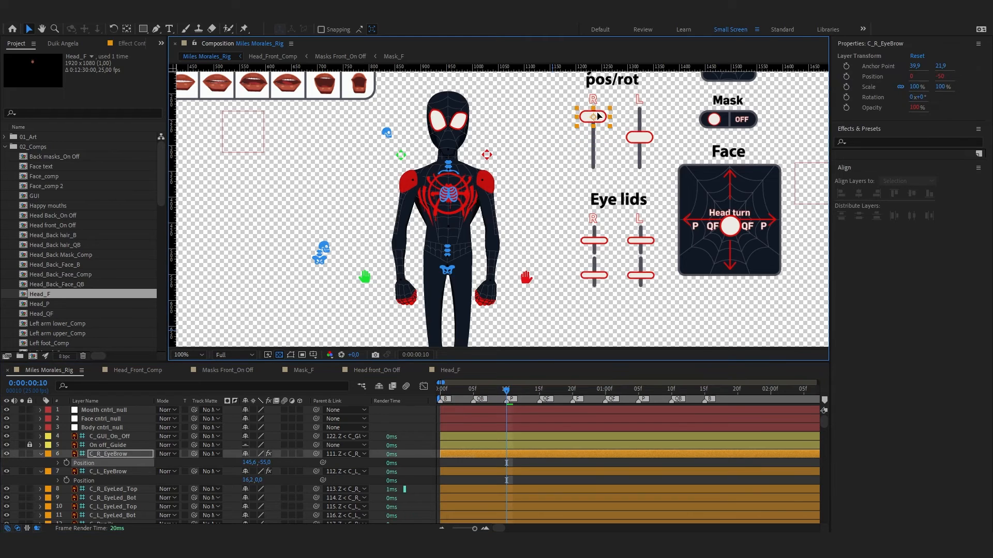
left_click_drag(598, 163, 598, 170)
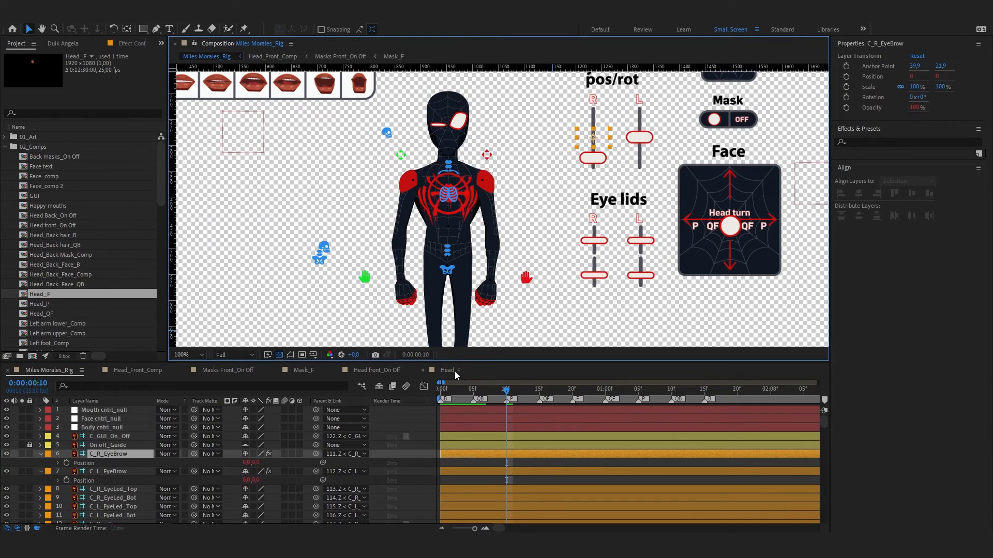
left_click(423, 370)
left_click(337, 370)
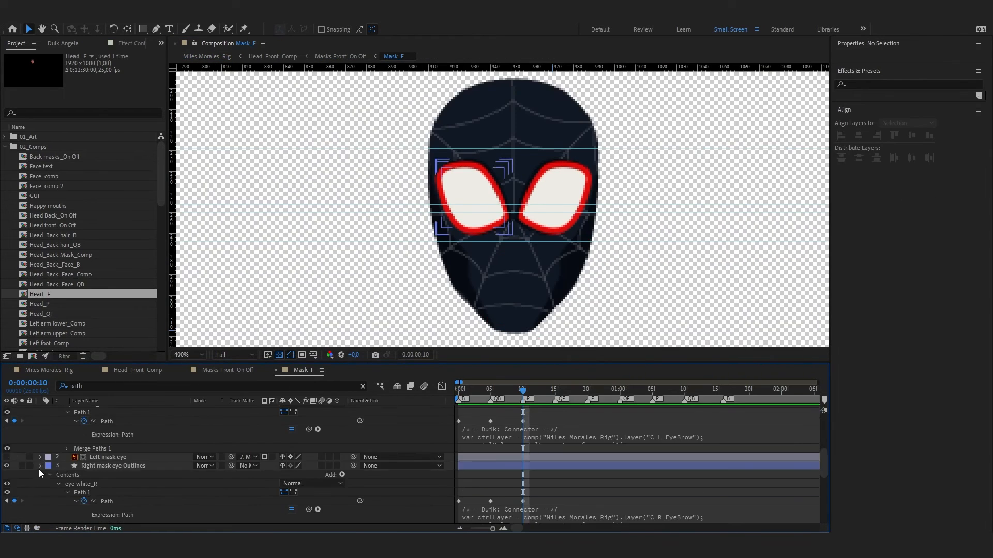
Copy the Left and Right mask eye Outlines layers from Mask_F into the Mask_QF composition
left_click(110, 428)
left_click(116, 411, "ctrl")
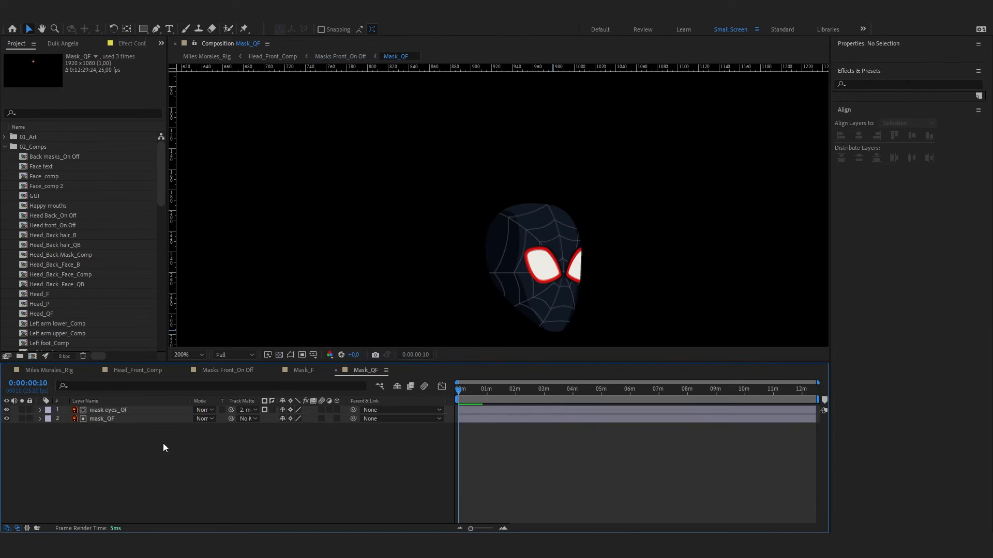
left_click(135, 410)
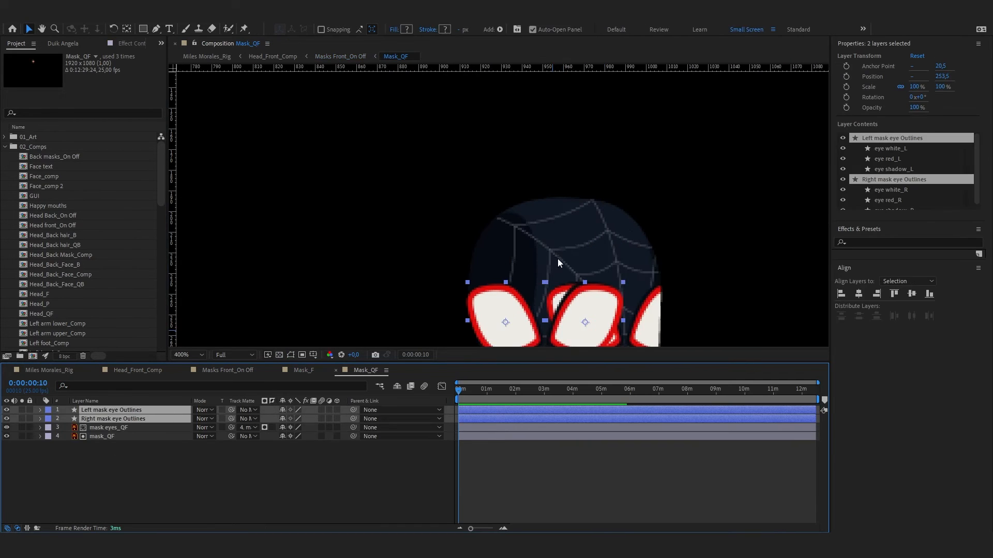
scroll(557, 258, "down", 2)
Parent the copied eye outline layers to mask_QF and hide the original mask eyes_QF layer
left_click_drag(353, 419, 109, 436)
left_click(108, 428)
left_click(7, 427)
left_click(237, 450)
Select the Left and Right mask eye Outlines layers in Mask_QF and set their parent to None
left_click(154, 419)
left_click(163, 409, "ctrl")
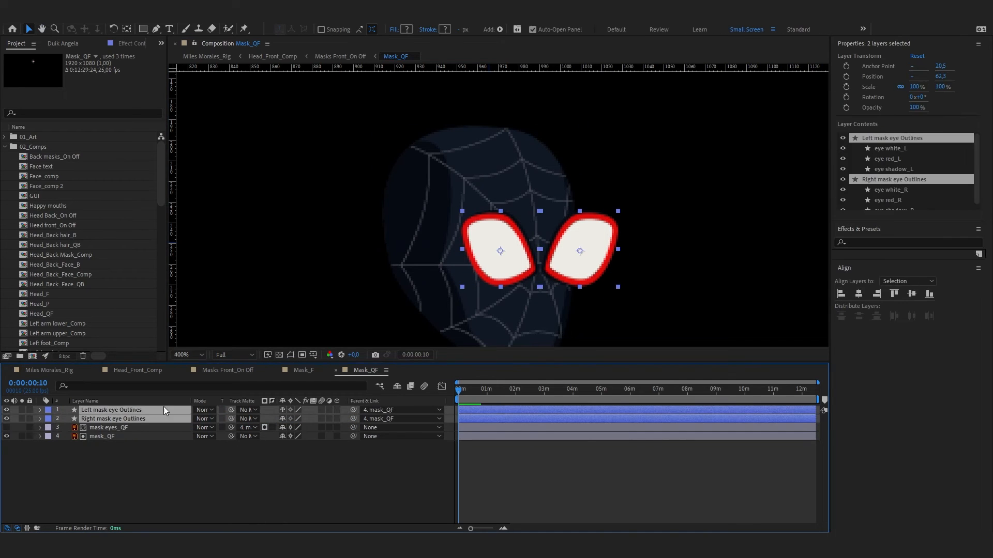
left_click(370, 410)
left_click(371, 419)
left_click(162, 467)
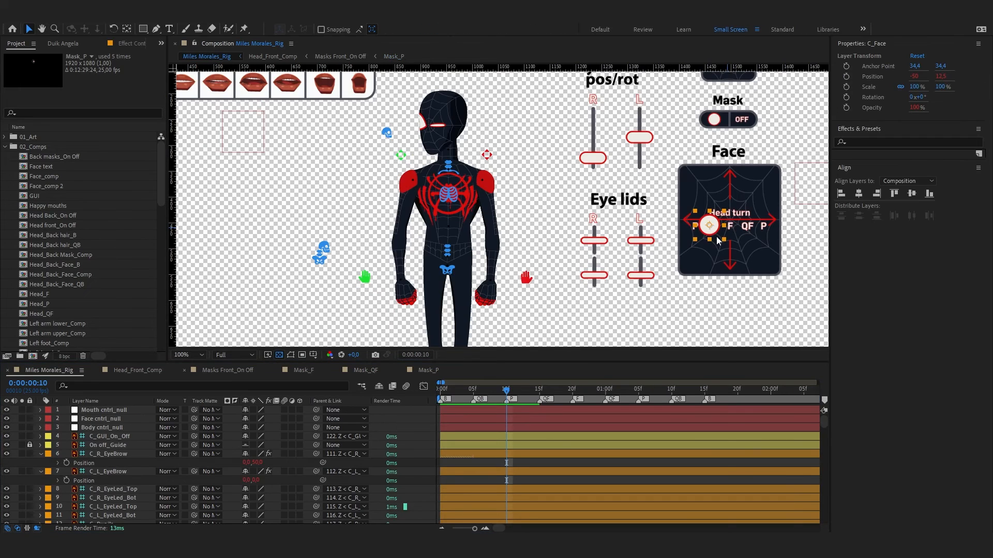
Try to add a null object in the Mask_QF composition
left_click(365, 370)
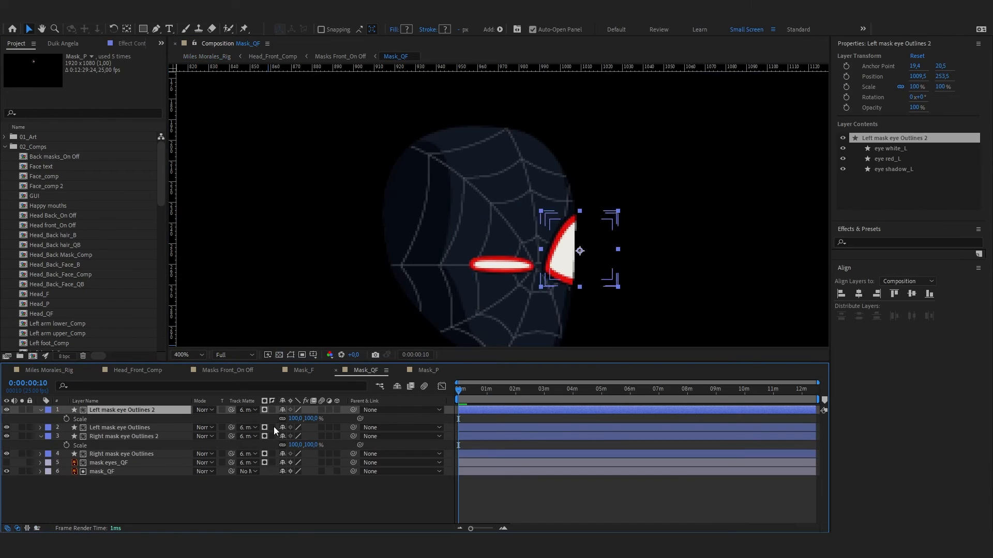
key("ctrl+alt+shift+y")
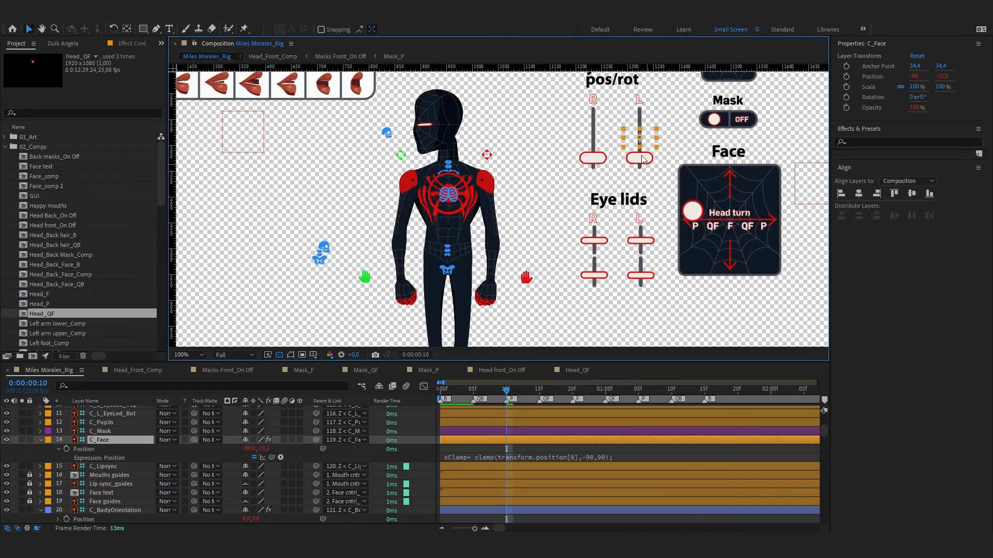
Test the rig by raising C_L_EyeBrow and shifting the C_Face controller, and set the preview resolution to Half
left_click_drag(643, 159, 644, 120)
left_click_drag(693, 213, 716, 219)
left_click(235, 356)
left_click(227, 346)
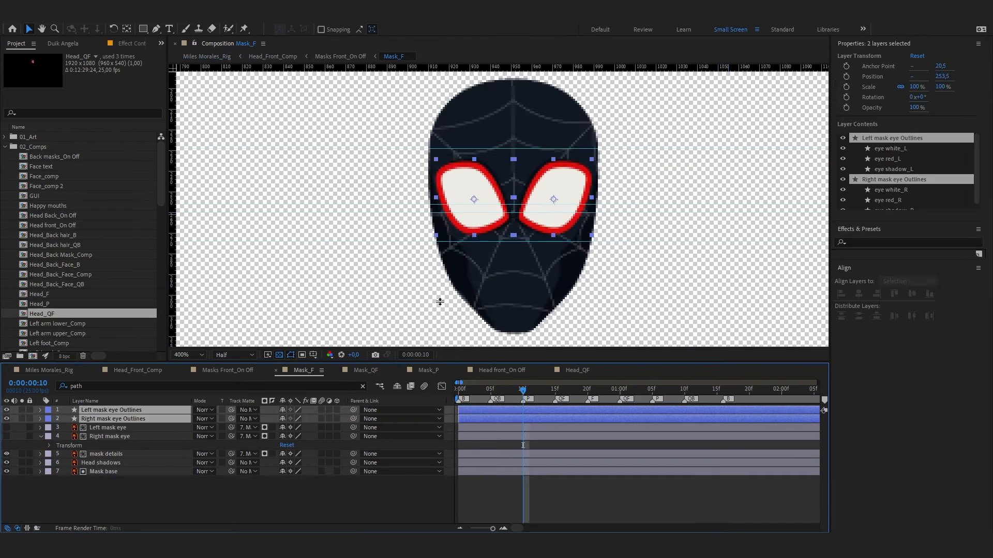
Add a null object to Mask_F and place it between the mask eyes at about X 951, Y 263
left_click(106, 454)
left_click(106, 18)
mouse_move(90, 29)
left_click(269, 76)
scroll(521, 221, "down", 2)
left_click(279, 356)
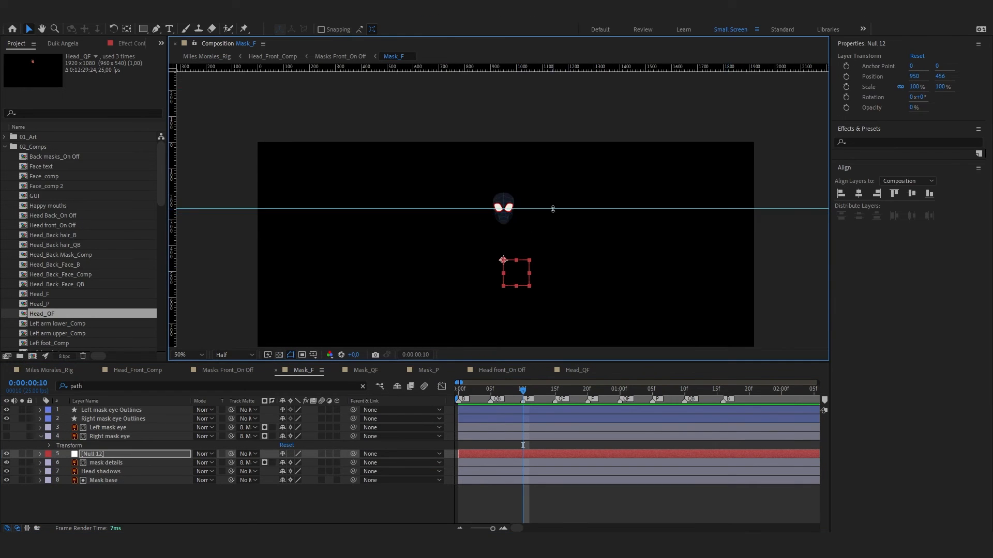
left_click_drag(507, 263, 506, 214)
scroll(520, 227, "up", 3)
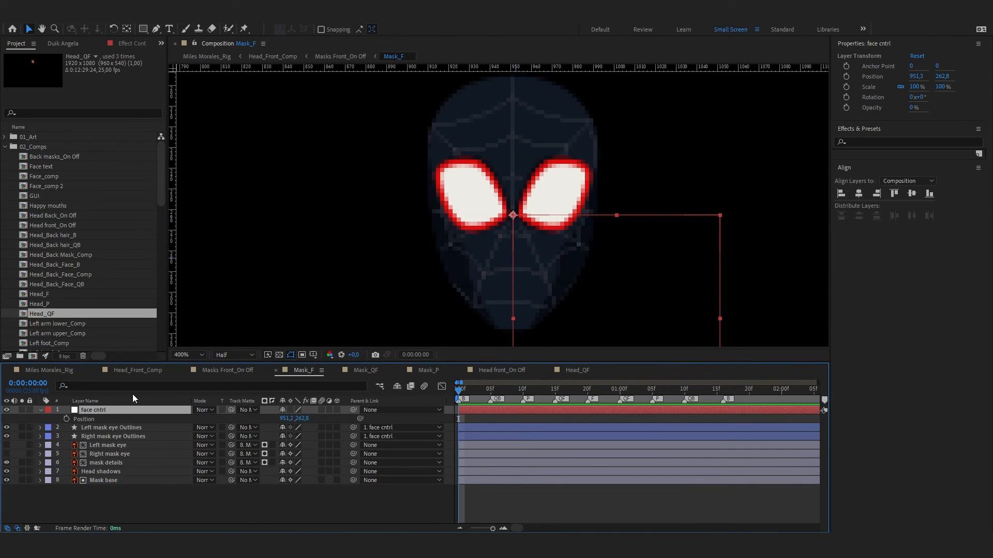
Open Duik Angela's tools for the face cntrl null in Mask_F, and select the Eye shadows layer in Head_F
left_click(62, 43)
left_click(87, 99)
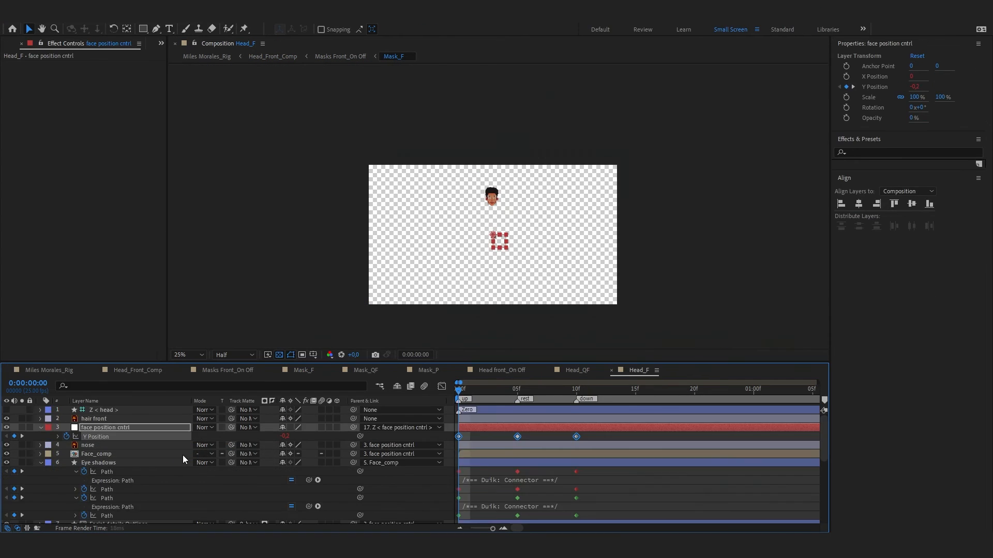
left_click(110, 467)
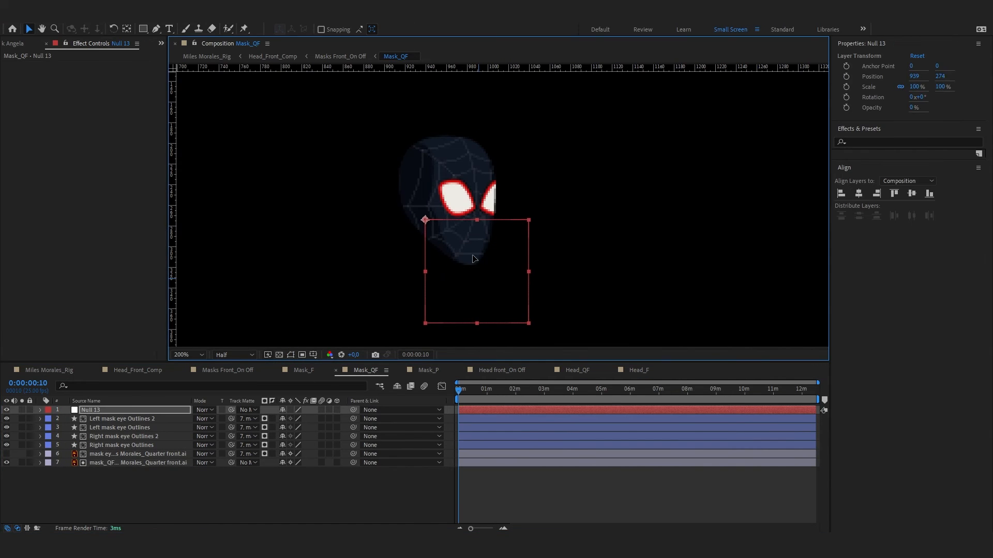
Rename the new null in Mask_QF as head qf rotate cntrl
key("Return")
type("head qf")
type("rotate cntrl")
key("Return")
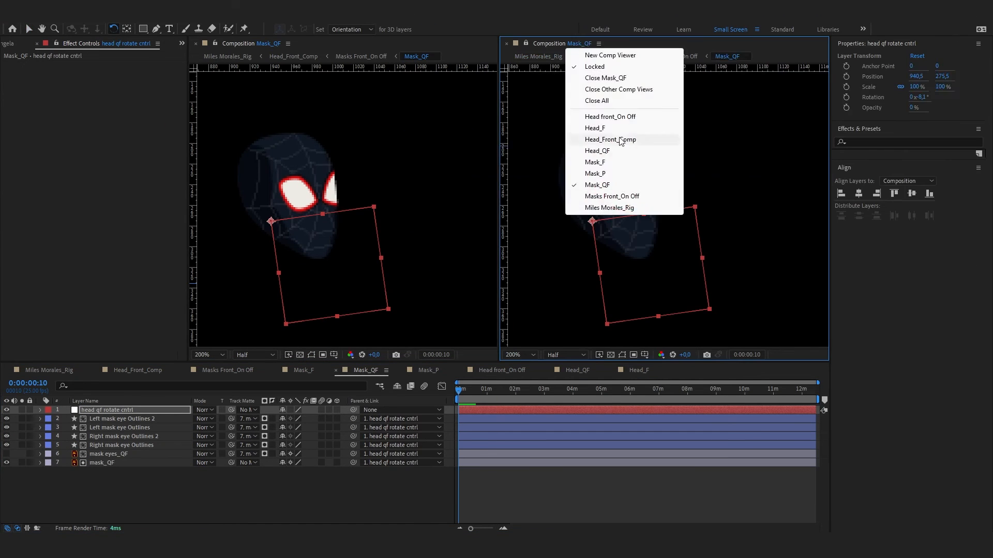
Show Miles Morales_Rig in the second viewer and move the C_Face controller to the QF head turn
left_click(576, 206)
key("v")
scroll(724, 240, "up", 2)
left_click(783, 216)
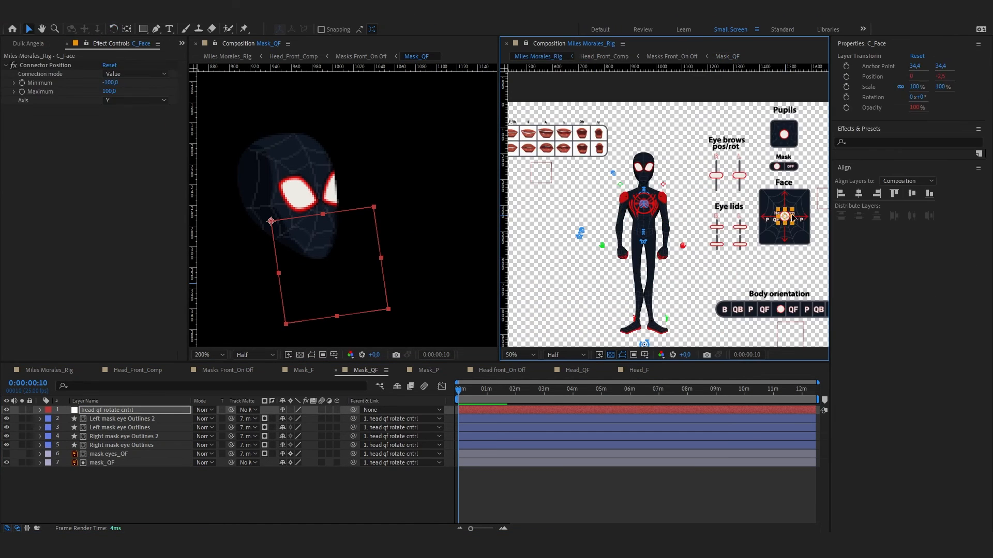
left_click_drag(783, 216, 796, 216)
scroll(668, 209, "up", 1)
left_click(337, 283)
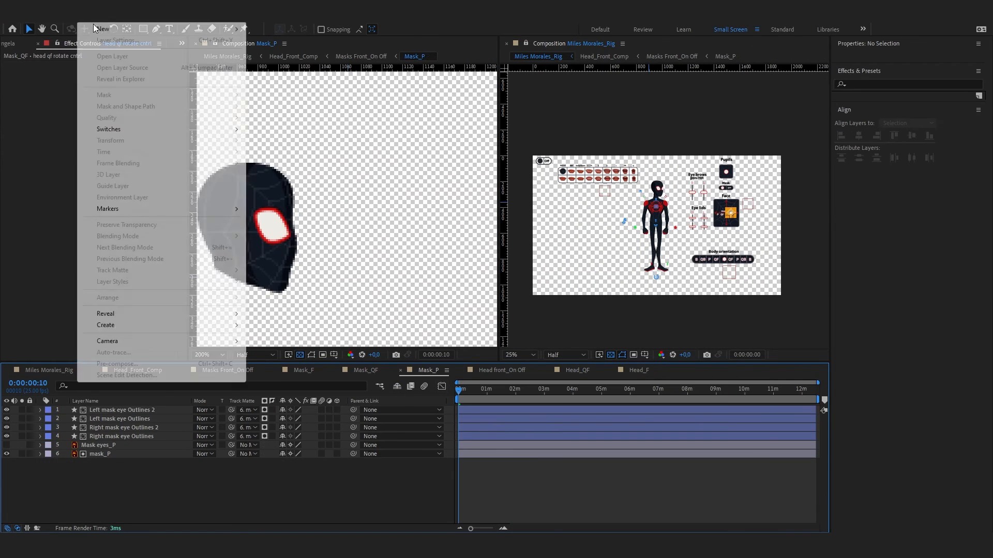
Name the null in Mask_P head p rotate cntrl, try rotating it, and undo the test rotation
key("Return")
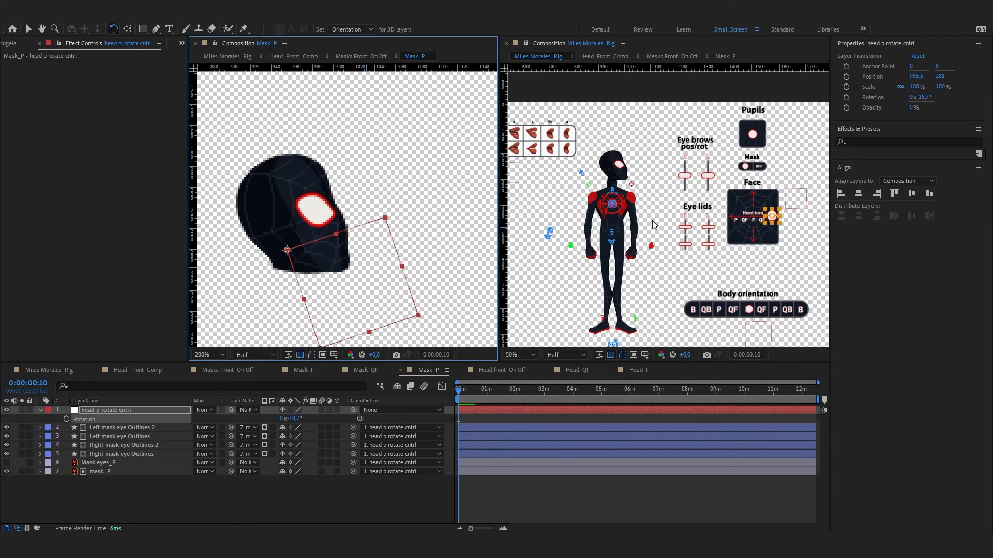
scroll(655, 225, "up", 1)
left_click_drag(381, 253, 368, 301)
key("ctrl+z")
Open the parent choice for the eye outline and mask_P layers in Mask_P, and select the head p rotate cntrl null
left_click(139, 428)
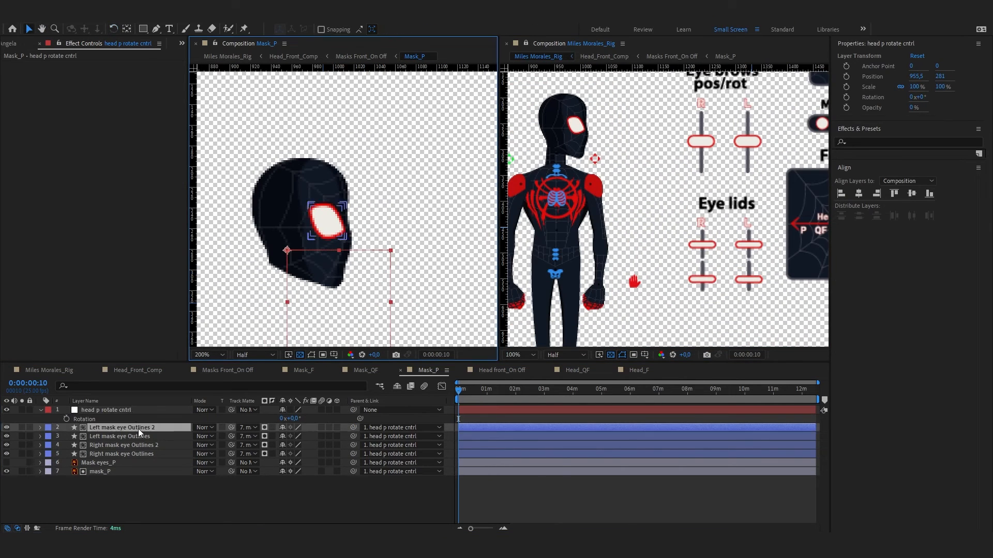
left_click(106, 472, "shift")
left_click(402, 427)
left_click(106, 410)
key("v")
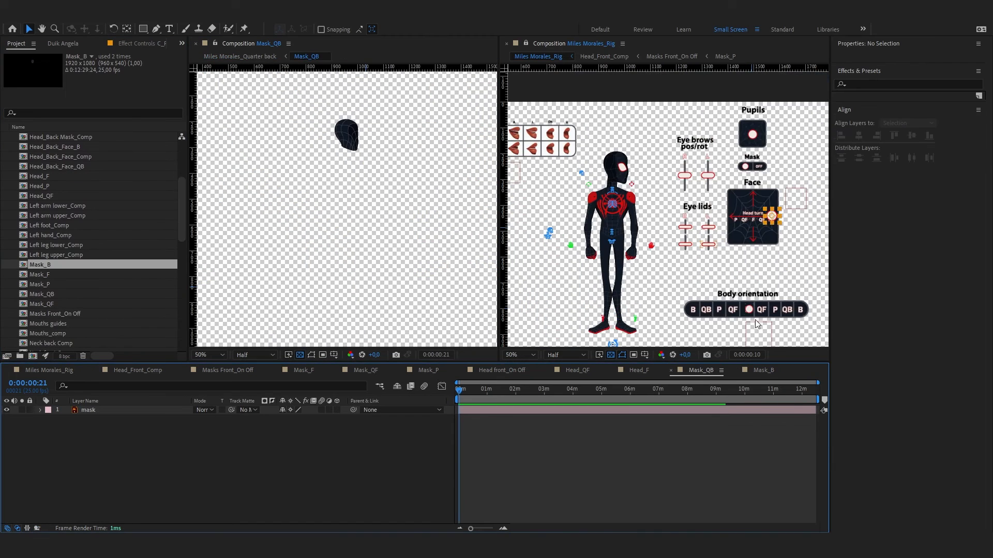
Turn the body to QB with C_Face nearer the centre, and open the Opacity expression of Head_Back Mask_Comp in Miles Morales_Rig
left_click(708, 309)
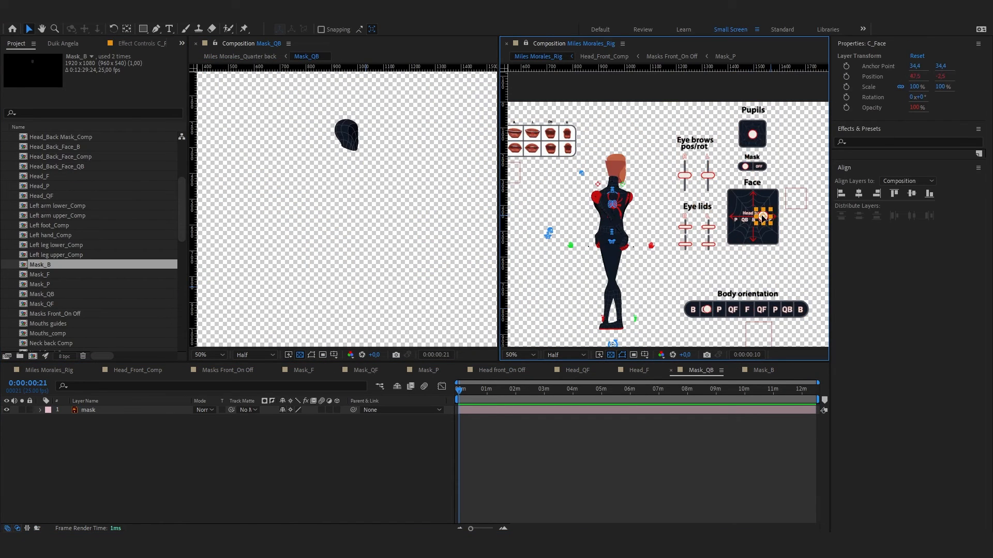
left_click_drag(761, 217, 756, 217)
left_click(49, 370)
scroll(103, 449, "down", 15)
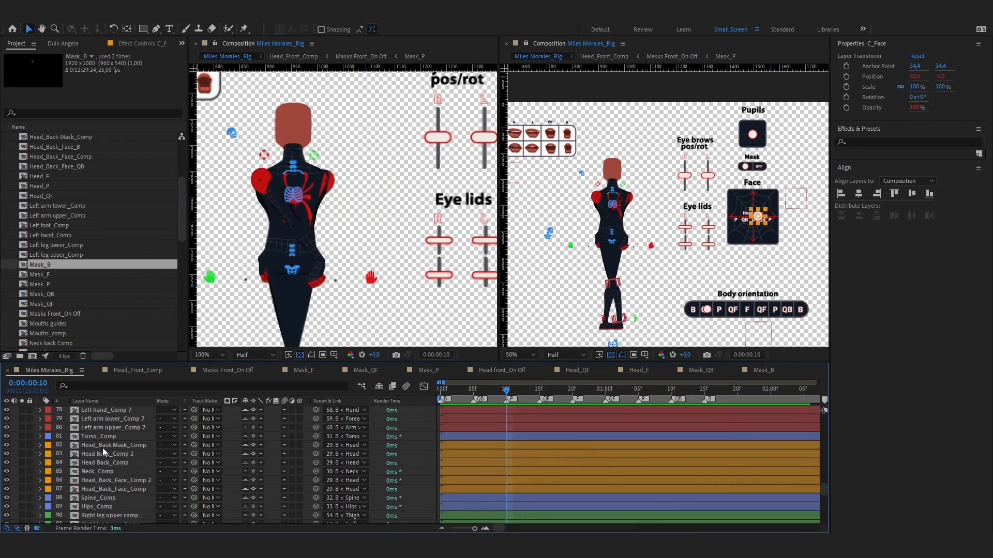
left_click(103, 452)
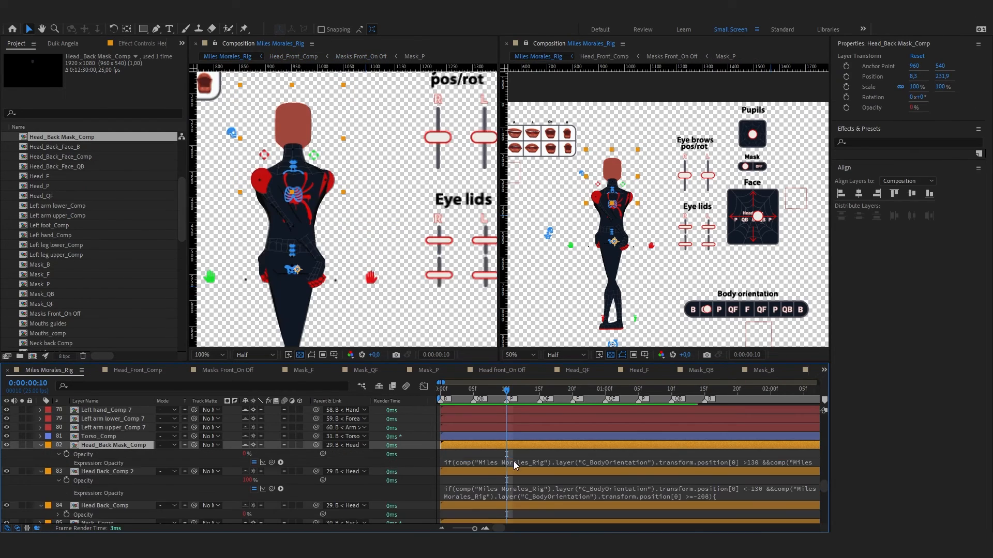
left_click(513, 461)
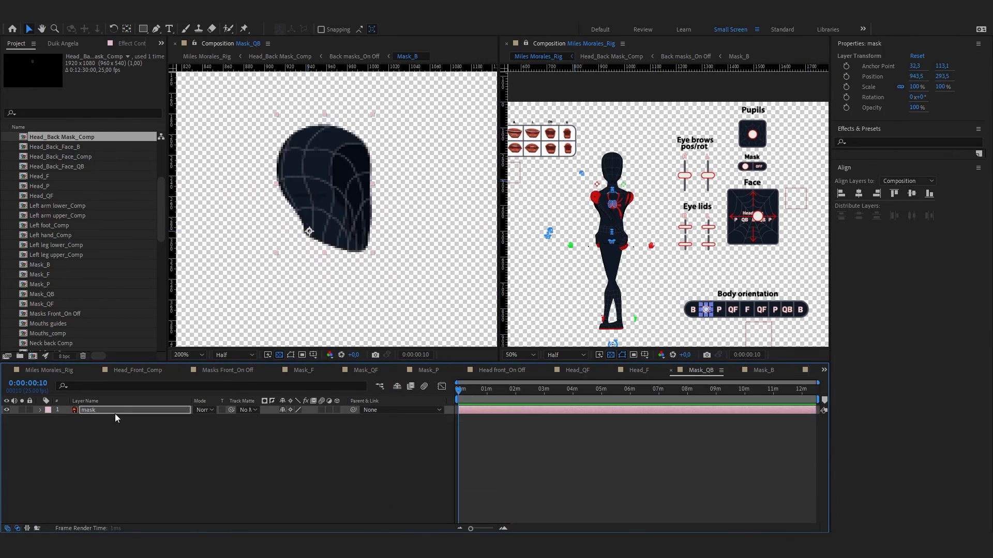
Paste the copied keyframes onto the mask layer in Mask_QB, shift them to the composition start, save, and close the leftover compositions
key("ctrl+v")
key("u")
key("ctrl+s")
left_click_drag(470, 529, 493, 529)
left_click_drag(525, 420, 458, 419)
key("ctrl+s")
left_click(95, 371)
left_click(96, 371)
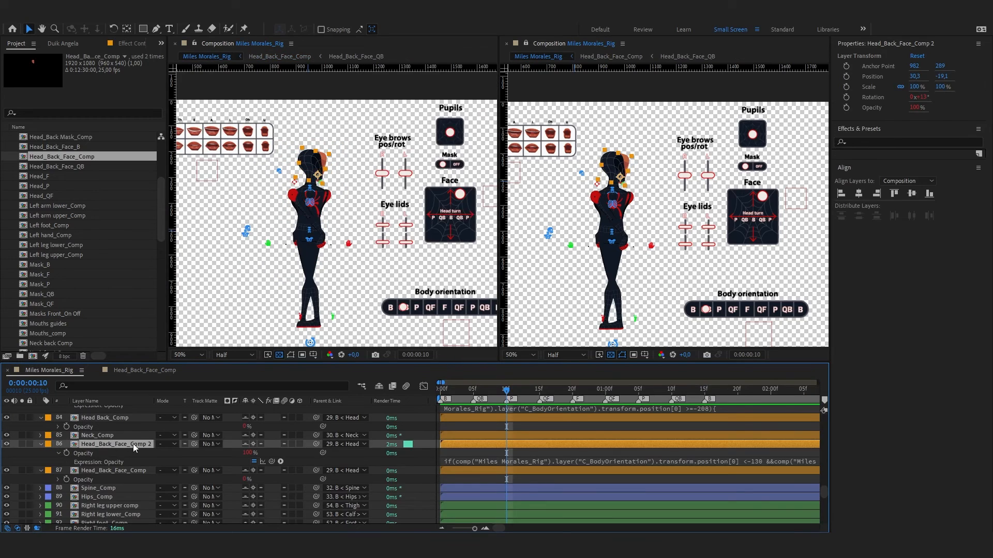
Pre-compose the three face layers in Head_Back_Face_Comp as Head back on off
double_click(116, 471)
left_click(132, 445)
left_click(135, 410, "shift")
key("ctrl+shift+c")
type("Head back on off")
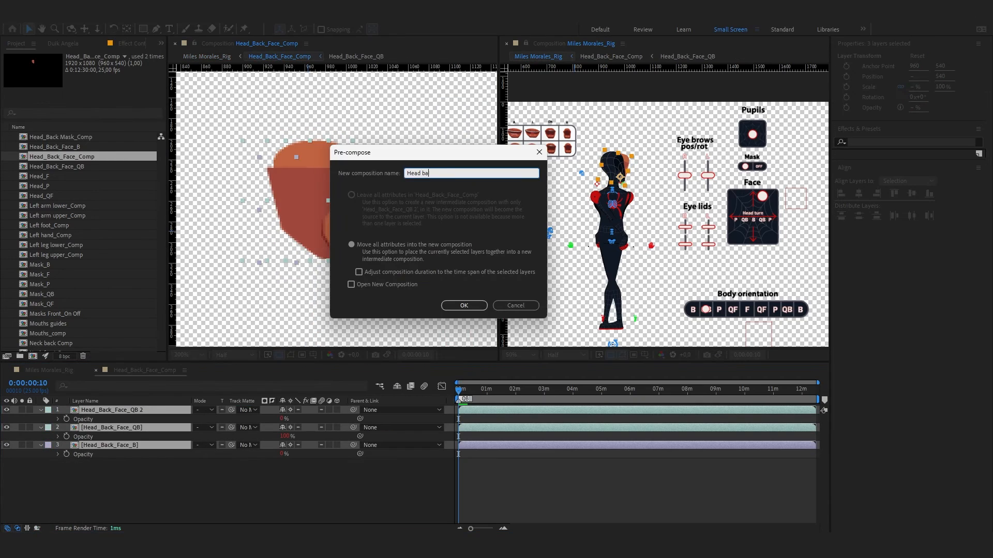
key("Return")
Reveal the opacity of the Head back on off layer, and locate Head Back_Comp in the Miles Morales_Rig composition
left_click(49, 370)
left_click(144, 370)
left_click(89, 410)
key("t")
left_click(49, 370)
left_click(111, 444)
scroll(114, 455, "up", 2)
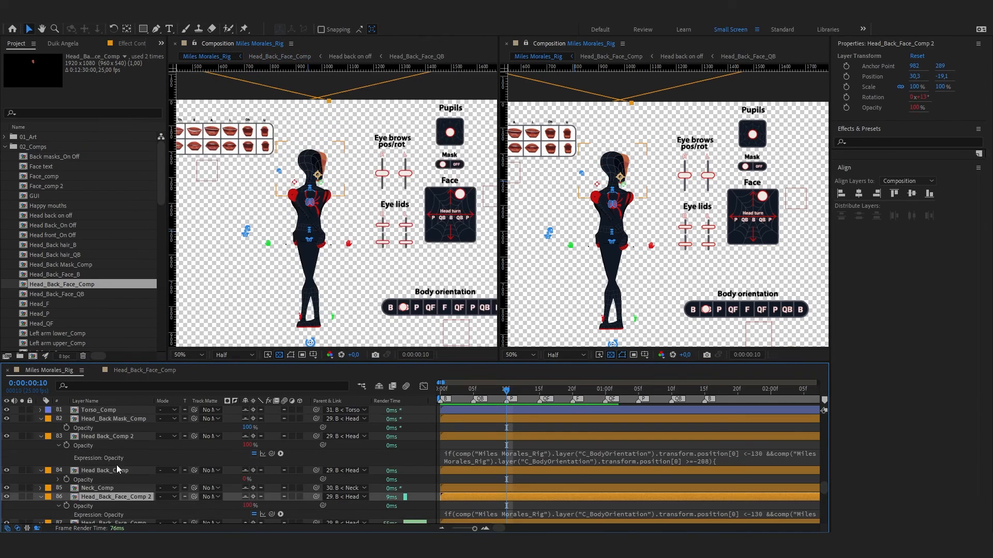
Copy the opacity setup from Head Back_Comp onto Head back on off in Head_Back_Face_Comp, and save the project
double_click(117, 469)
left_click(88, 419)
left_click(145, 371)
key("ctrl+v")
key("ctrl+s")
left_click(49, 371)
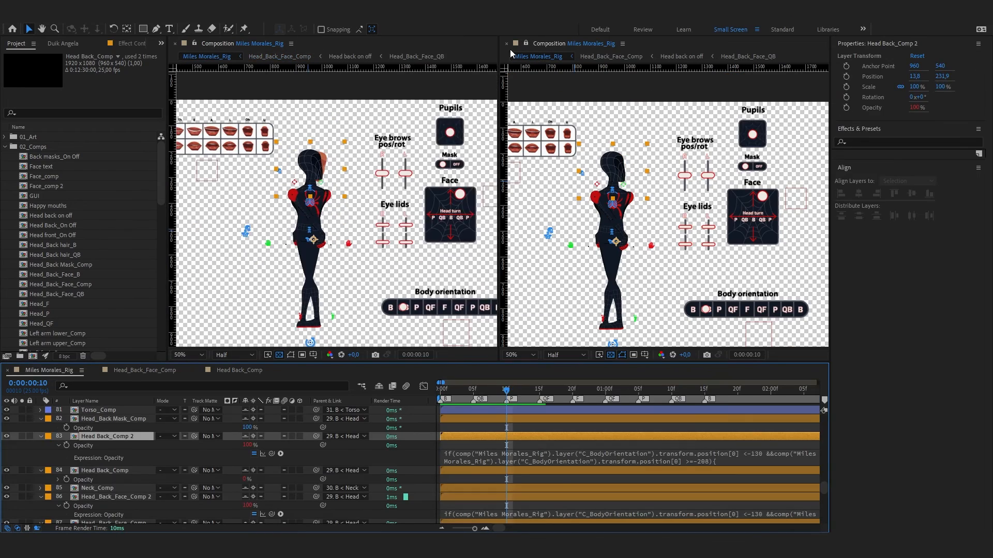
Test the face controller on the rig in a single viewer, and open the Neck front Comp and Neck back Comp compositions
left_click(507, 44)
left_click(621, 261)
left_click_drag(624, 196, 600, 220)
scroll(599, 220, "up", 1)
scroll(44, 343, "down", 3)
double_click(50, 333)
double_click(49, 325)
Lower the rotation of neck_P 2 to about 0.6° in Neck back Comp, and show Miles Morales_Rig in a second viewer
left_click(94, 462)
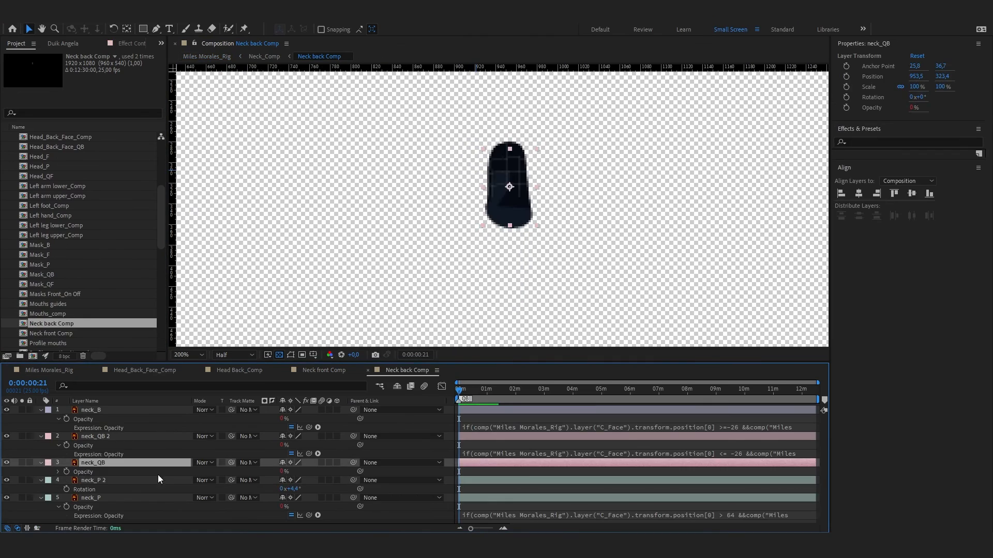
left_click_drag(291, 489, 281, 489)
left_click(257, 43)
left_click(279, 55)
left_click(589, 43)
left_click(609, 140)
scroll(620, 207, "up", 1)
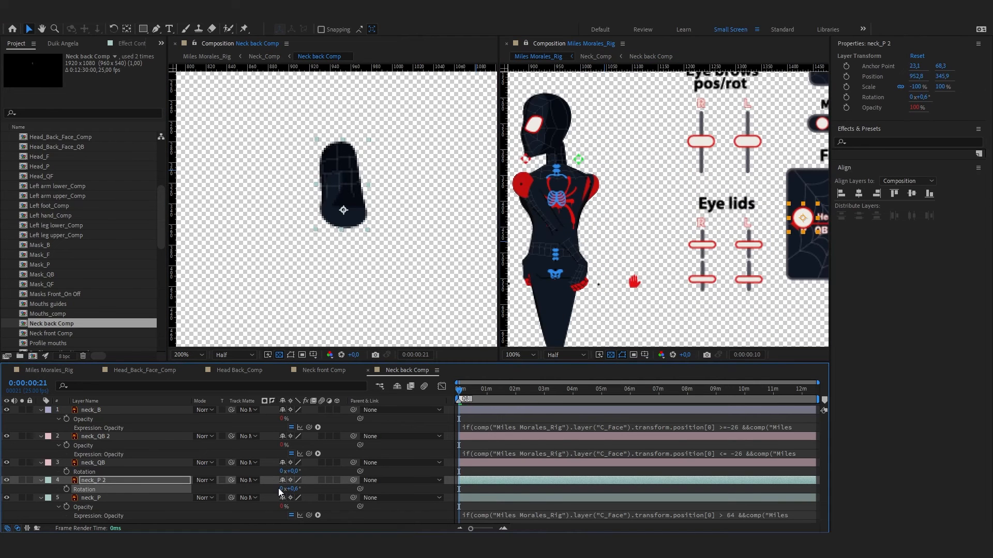
Set the rotation of the neck_P 2 layer to 0°
left_click(294, 489)
type("0")
key("Return")
Turn the face controller to the opposite profile and reveal the rotation of the neck_P layer
scroll(789, 216, "down", 1)
left_click_drag(736, 213, 771, 217)
left_click(93, 498)
key("r")
left_click(324, 516)
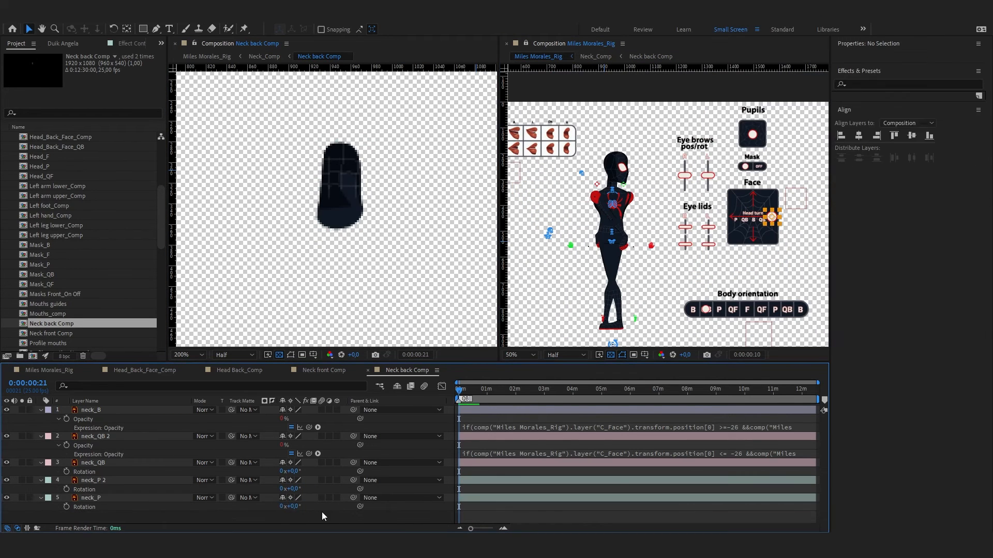
Check the profile layers Head_P and Mask_P in the Head Back_On Off, Masks Front_On Off and Back masks_On Off compositions
left_click(239, 371)
double_click(152, 411)
left_click(122, 490)
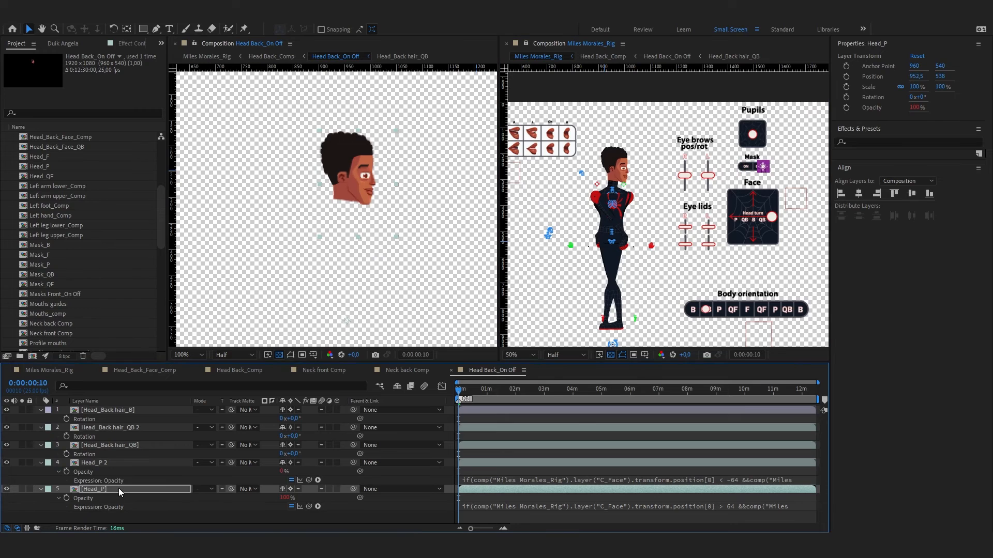
double_click(55, 295)
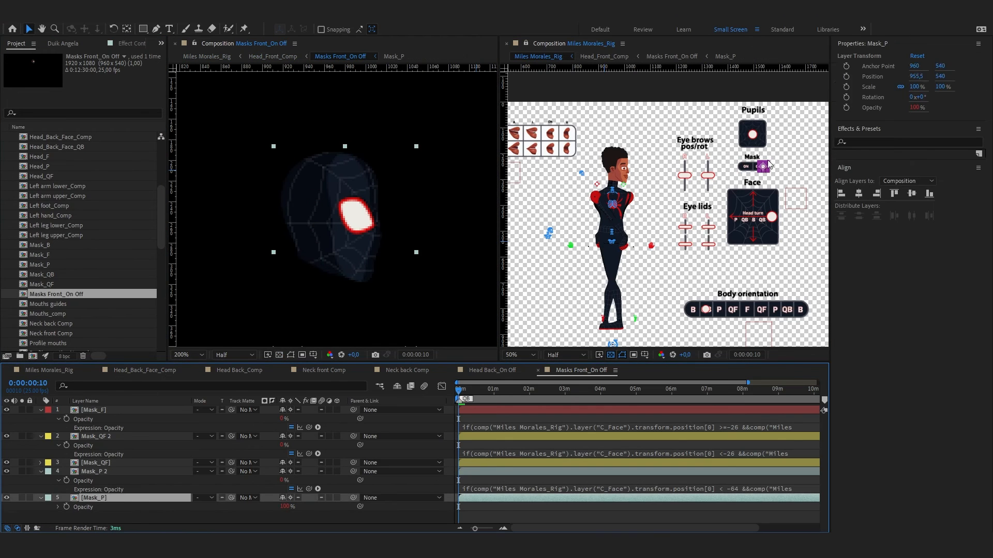
scroll(82, 233, "down", 3)
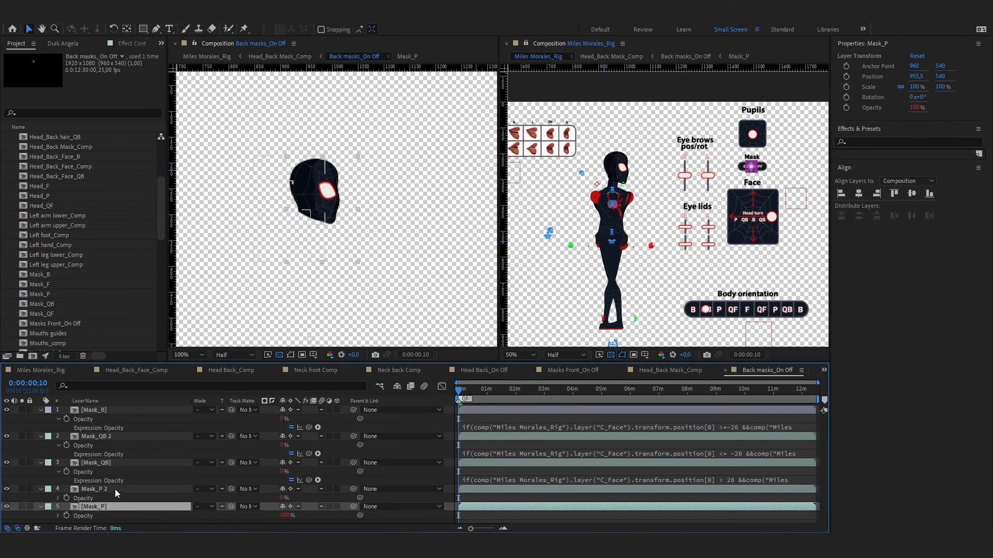
Turn the face controller to the opposite profile and check Mask_P 2 and Head_P 2 in the back and front switching compositions
left_click_drag(771, 217, 736, 217)
left_click(150, 489)
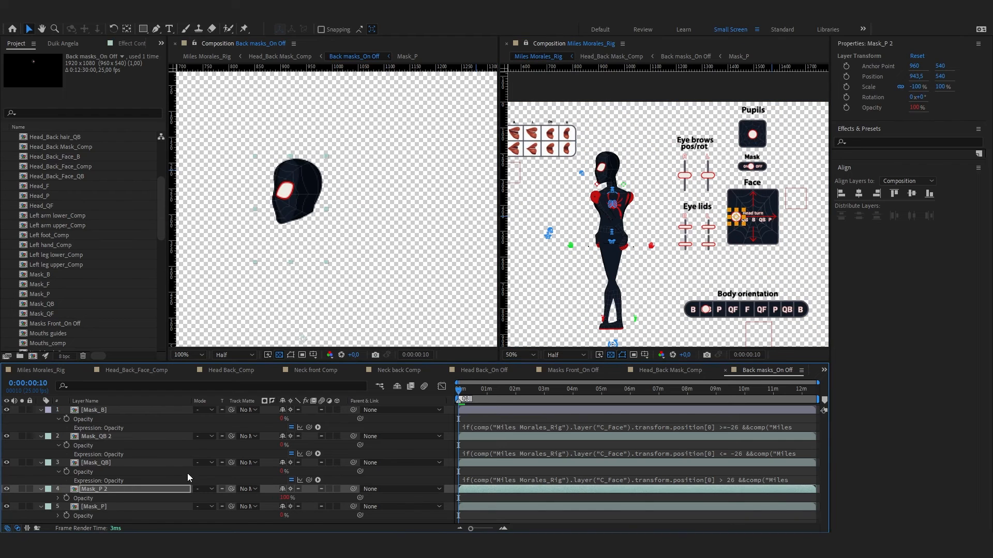
left_click(231, 370)
double_click(171, 410)
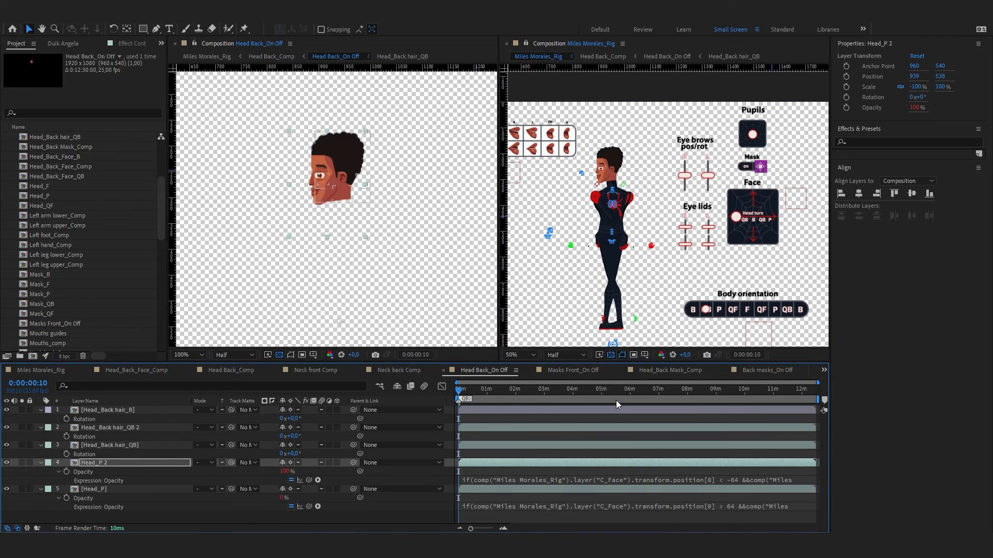
left_click(556, 372)
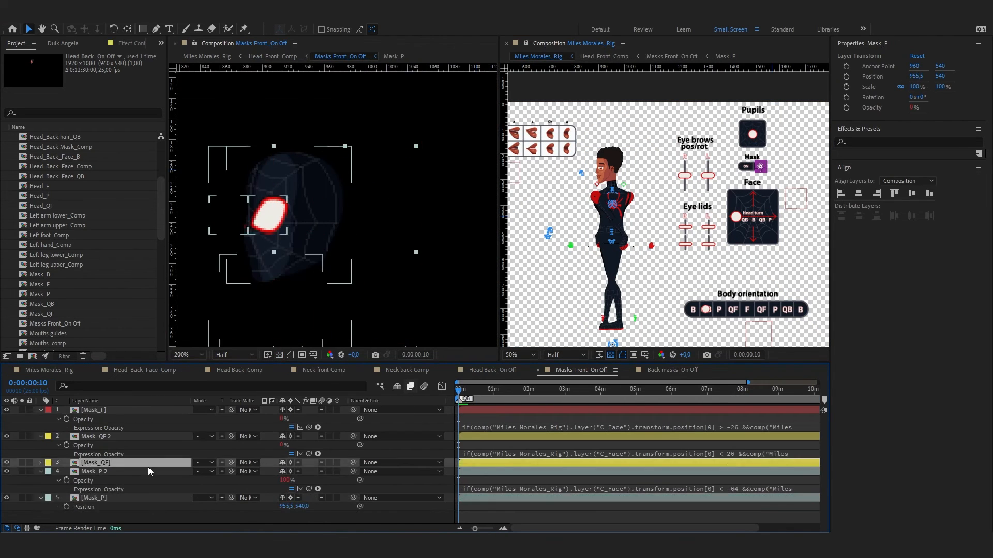
left_click(287, 479)
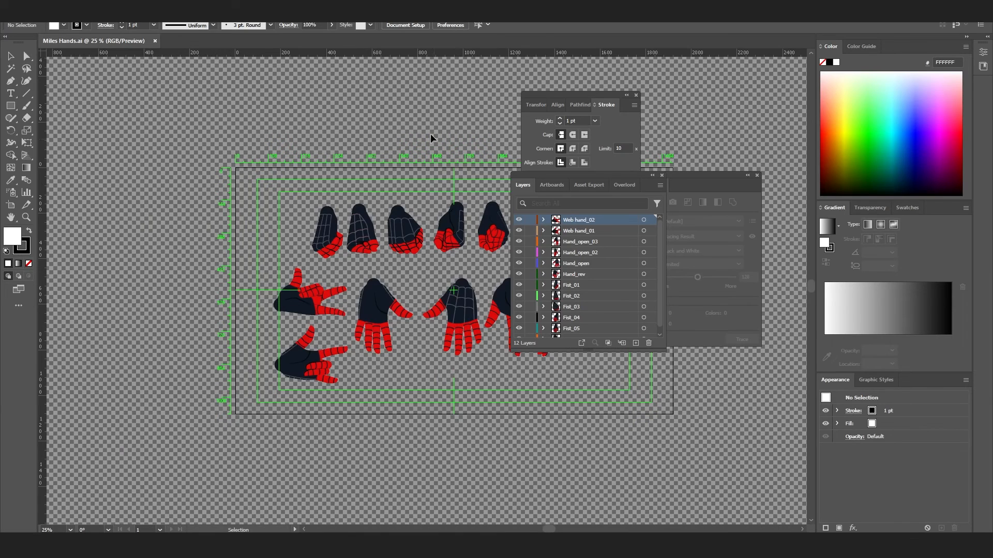
Switch to Illustrator and examine the hand drawings in Miles Hands.ai, including the Hand_open_02 hand
left_click_drag(454, 171, 310, 153)
left_click(161, 293)
scroll(162, 294, "up", 1)
left_click(213, 329)
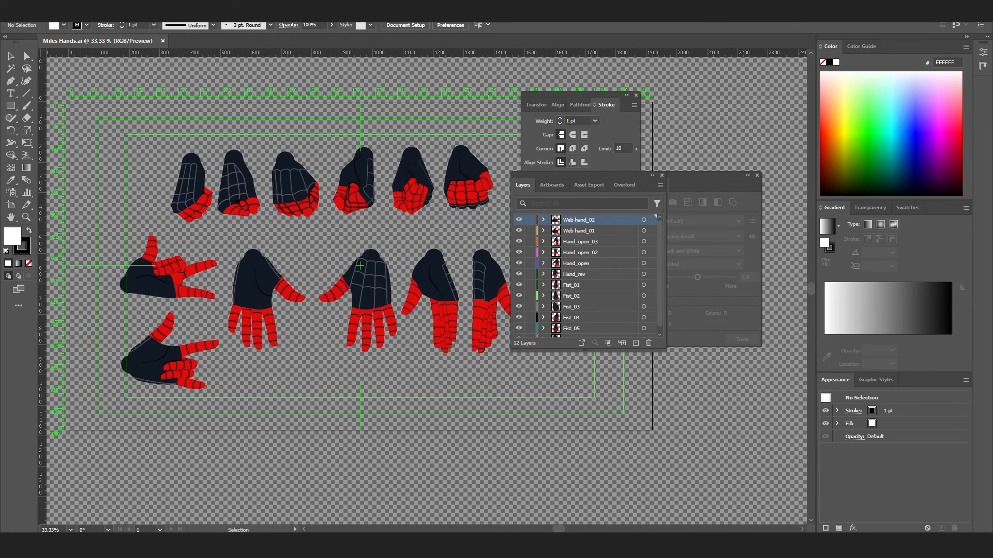
scroll(390, 394, "down", 1)
left_click_drag(403, 395, 354, 418)
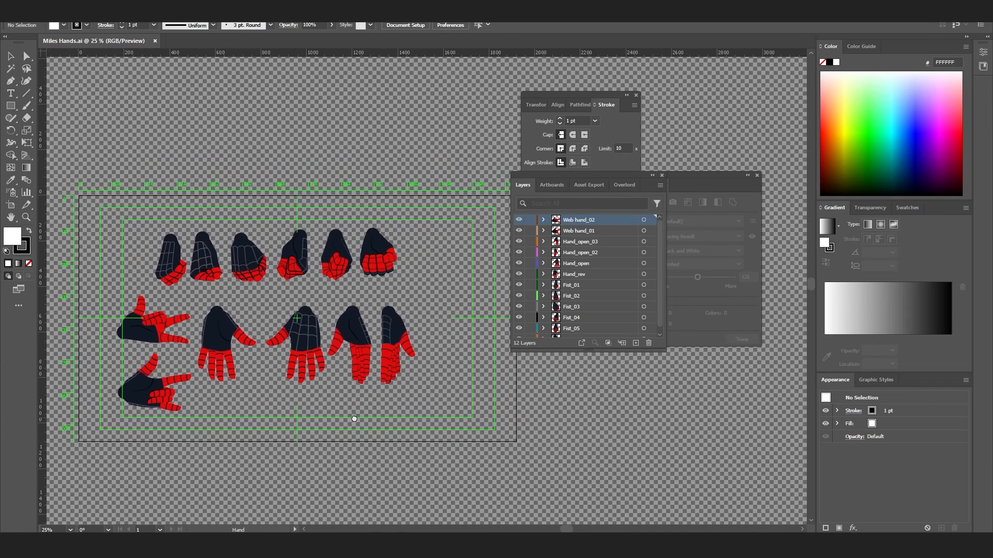
left_click(401, 349)
scroll(424, 359, "up", 2)
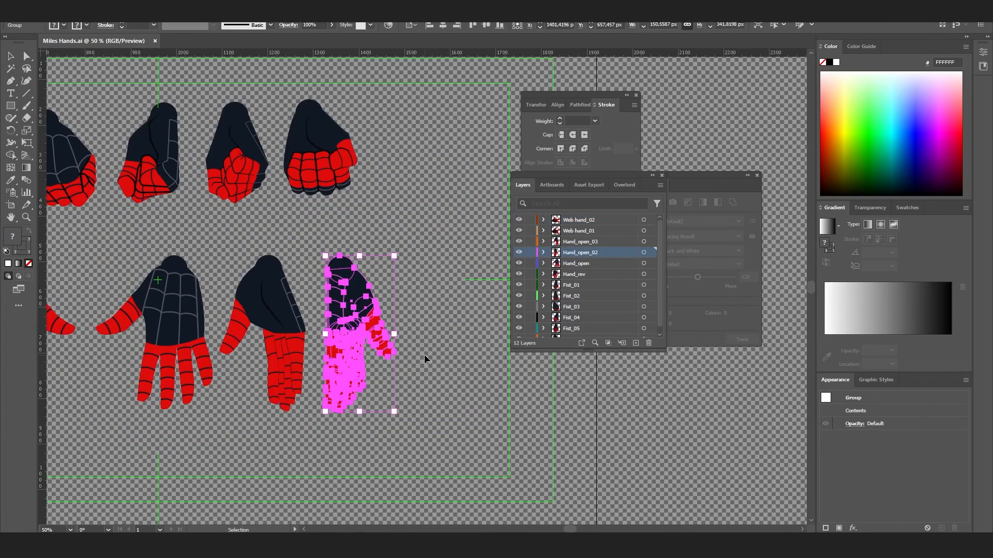
left_click(424, 357)
Isolate the Hand_open_02 group and try rotating its index_01 finger segment about the knuckle
scroll(413, 358, "up", 2)
left_click_drag(307, 364, 334, 351)
left_click(296, 320)
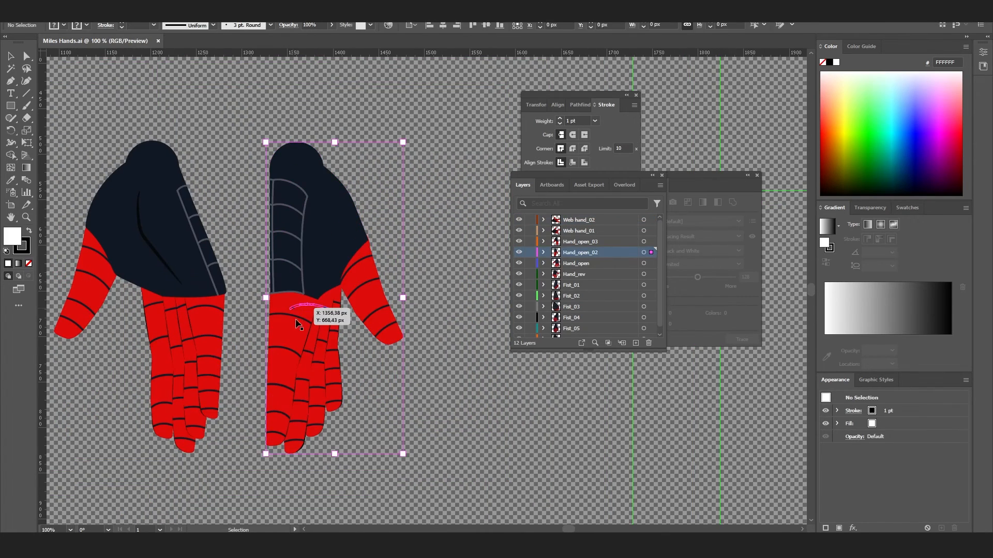
double_click(298, 323)
left_click(307, 342)
scroll(301, 343, "up", 1)
key("r")
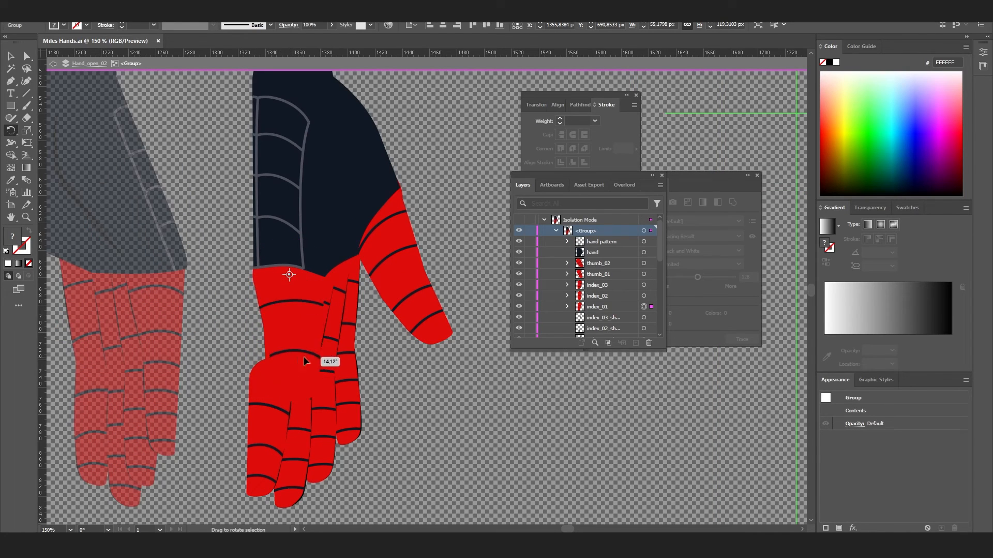
left_click_drag(304, 360, 305, 362)
key("v")
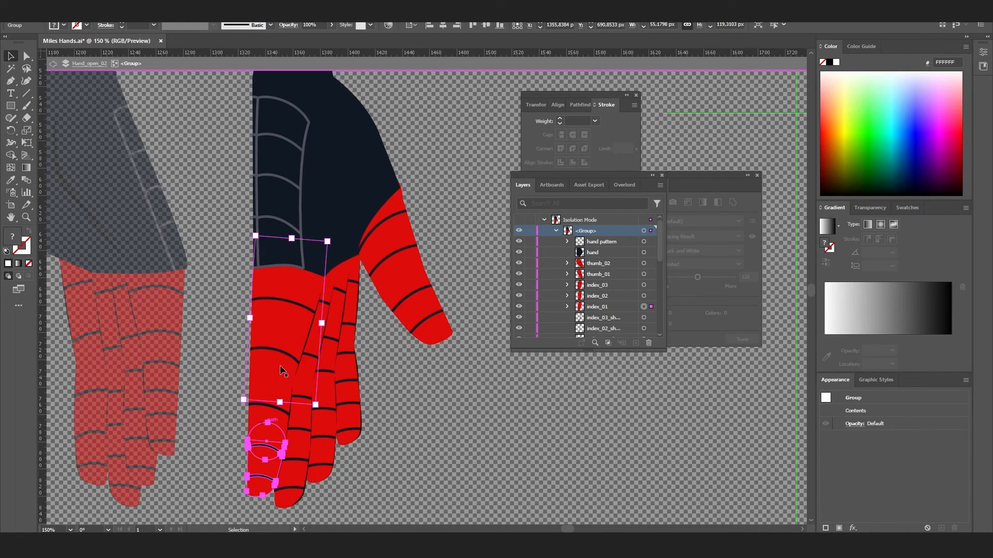
Try moving the index finger segments of Hand_open_02 away from the hand, undoing each move
left_click_drag(285, 362, 190, 344)
key("ctrl+z")
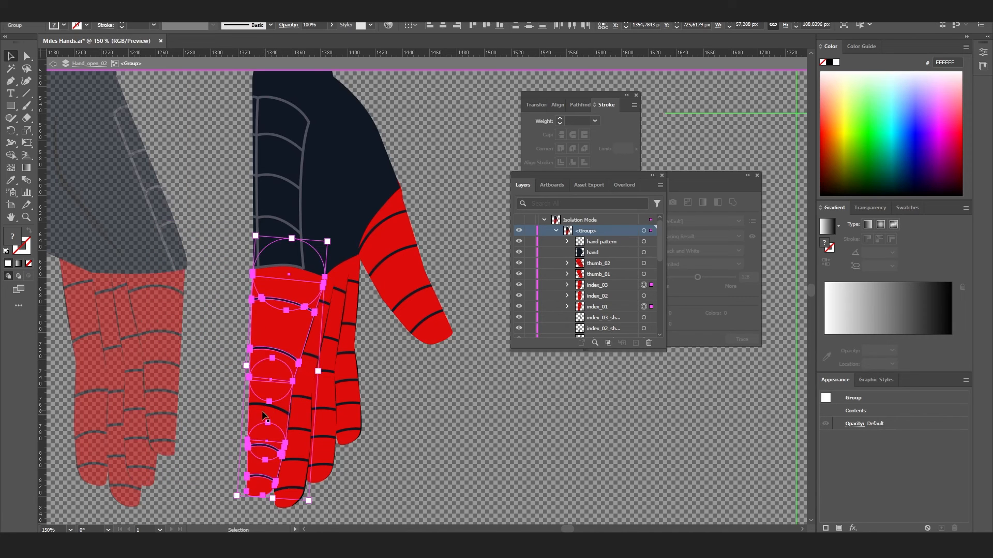
left_click_drag(266, 417, 163, 415)
key("ctrl+z")
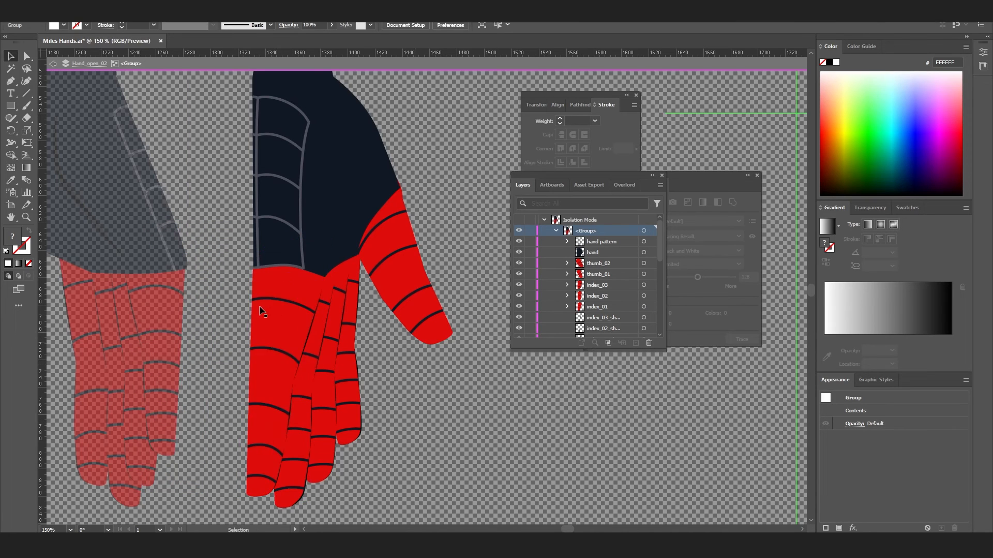
left_click_drag(262, 312, 202, 310)
key("ctrl+z")
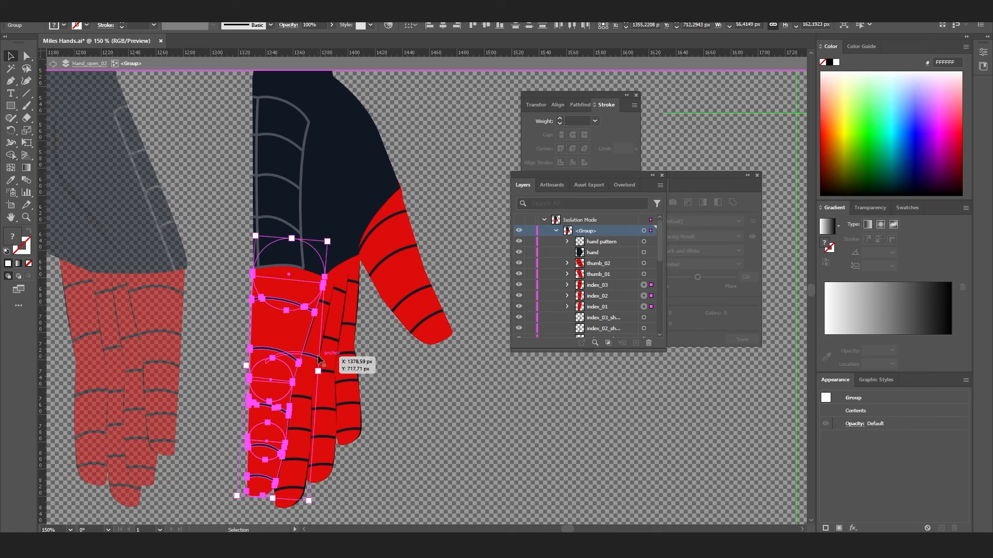
Bend the index finger of Hand_open_02 inward at its joints, rotating the fingertip by about 77°
double_click(293, 330)
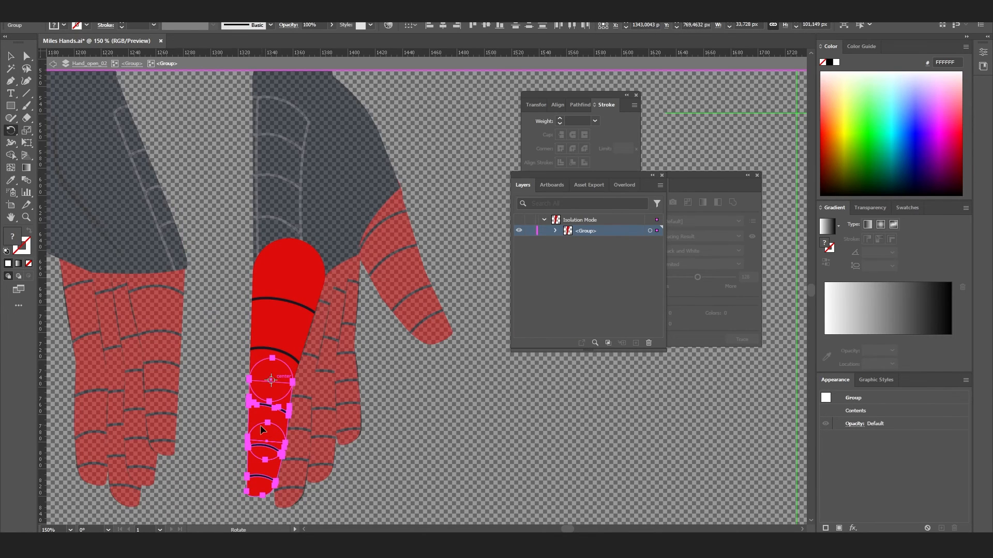
left_click_drag(262, 430, 330, 420)
key("v")
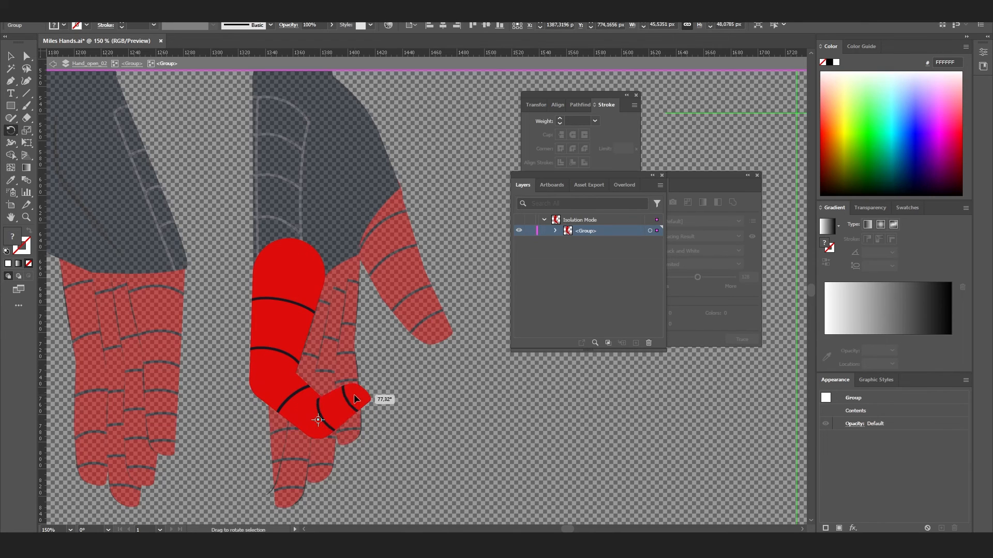
key("v")
Leave the finger's isolation, select the whole Hand_open_02 drawing and look over the set of hands
double_click(445, 387)
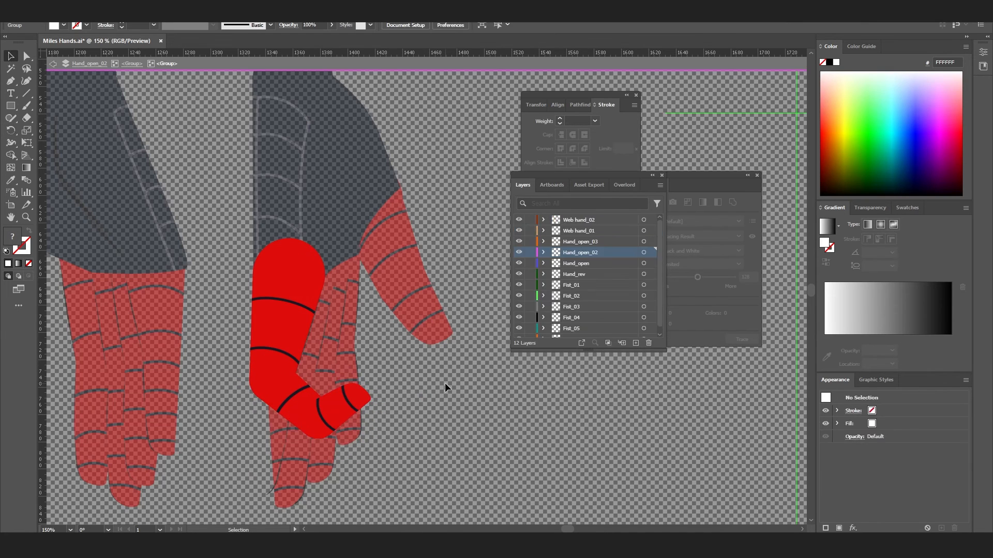
scroll(446, 387, "down", 2)
left_click(416, 313)
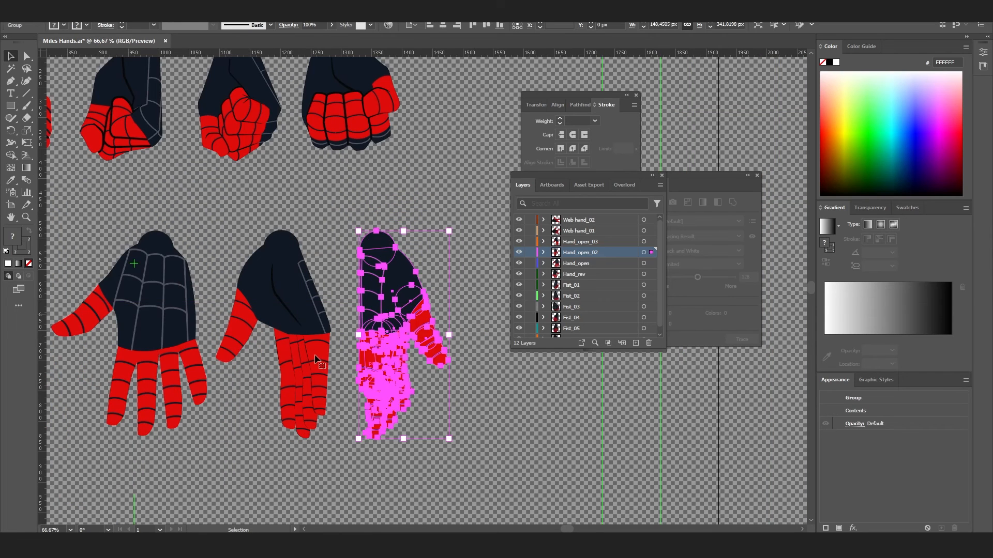
scroll(321, 359, "down", 2)
left_click(336, 284)
double_click(350, 375)
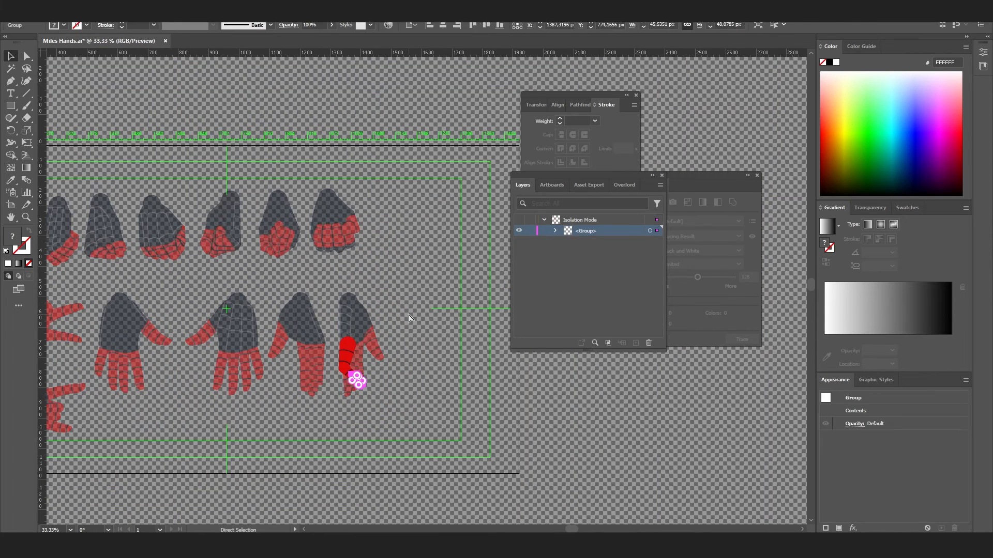
left_click(408, 313)
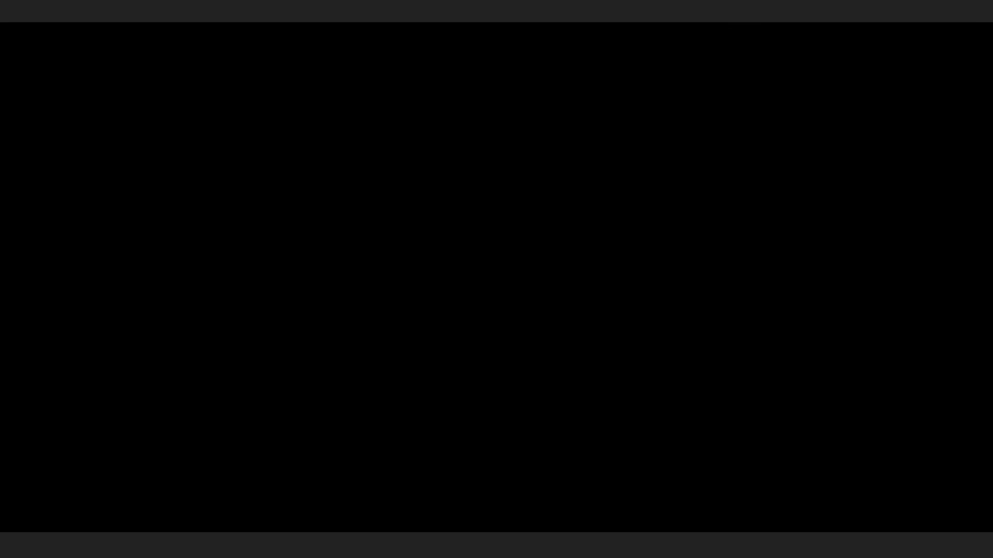
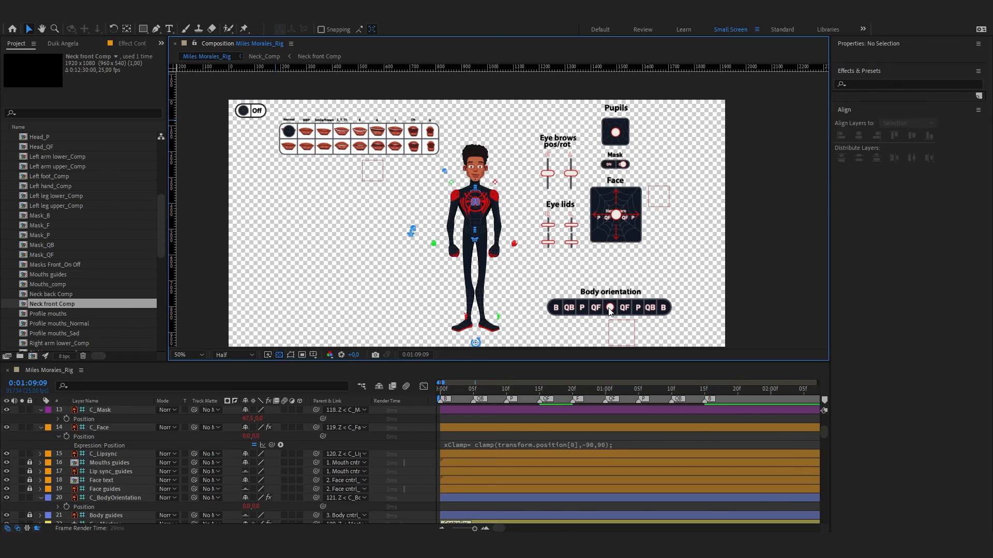
In After Effects, turn the body and face controllers to the same profile and check Head_P in the Head front_On Off composition
left_click_drag(609, 309, 638, 308)
left_click_drag(616, 215, 632, 215)
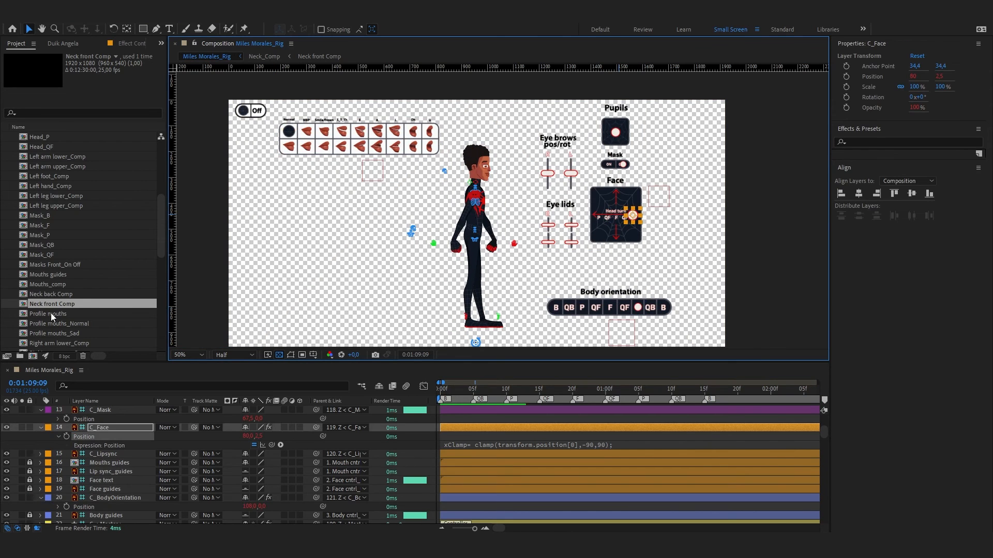
scroll(51, 317, "up", 3)
left_click(93, 198)
scroll(93, 198, "up", 1)
double_click(72, 177)
left_click(103, 409)
left_click(104, 507)
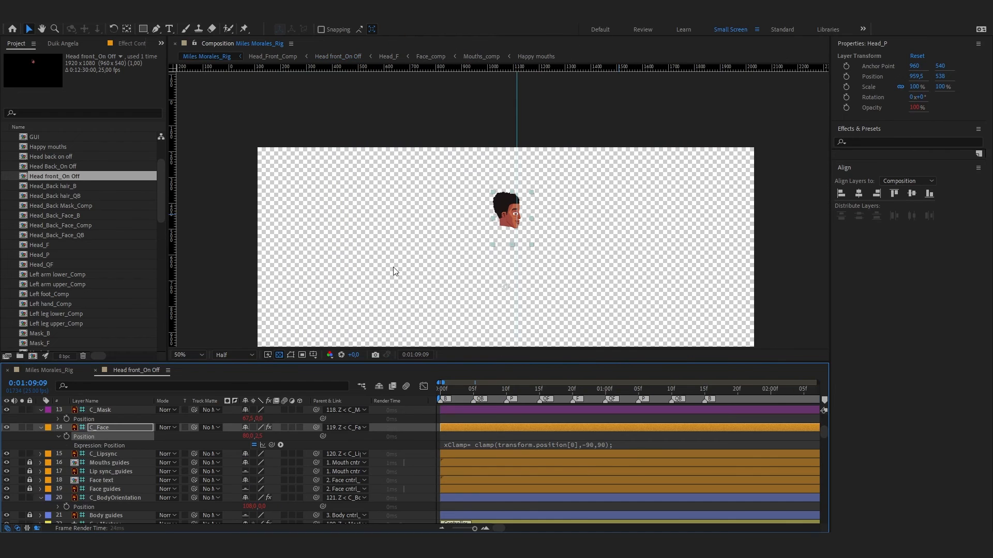
key("ctrl+w")
Raise the left arm with its controller and offset the controller's icon from the hand
left_click_drag(515, 243, 524, 179)
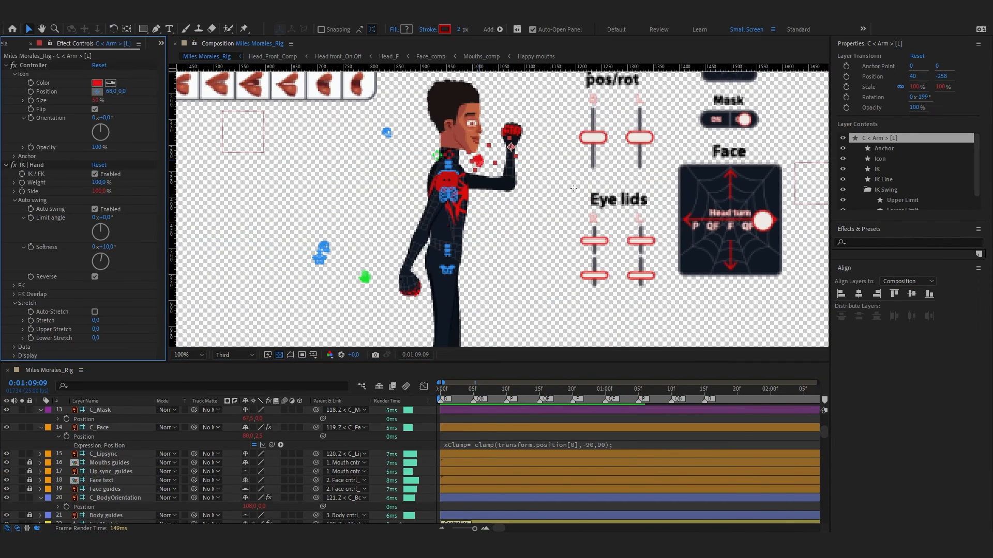
left_click(574, 188)
mouse_move(110, 91)
left_mouse_down()
mouse_move(58, 91)
mouse_move(108, 92)
left_mouse_up()
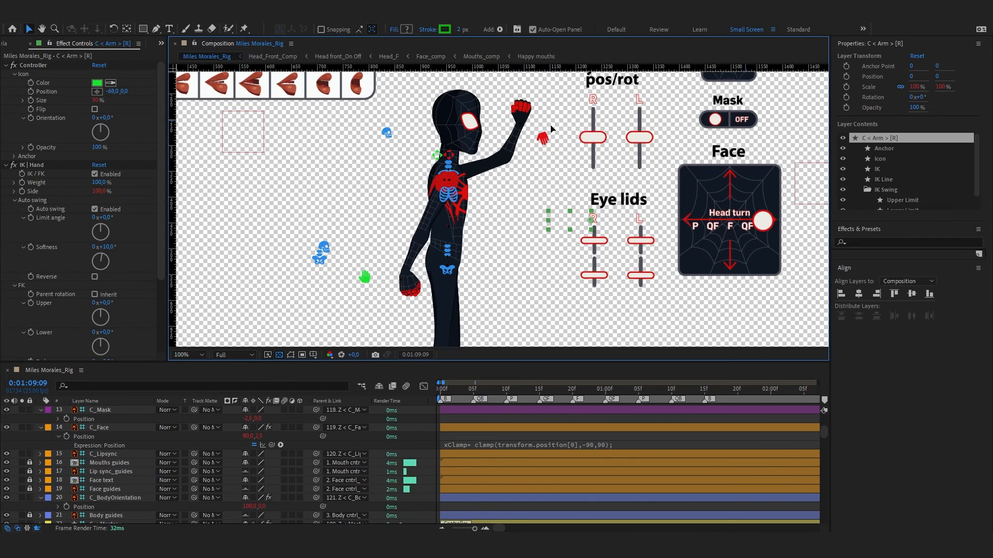
Extend the right arm forward with its controller and set the arm's IK side to about 51.8%
left_click_drag(551, 129, 496, 164)
left_click_drag(100, 191, 49, 193)
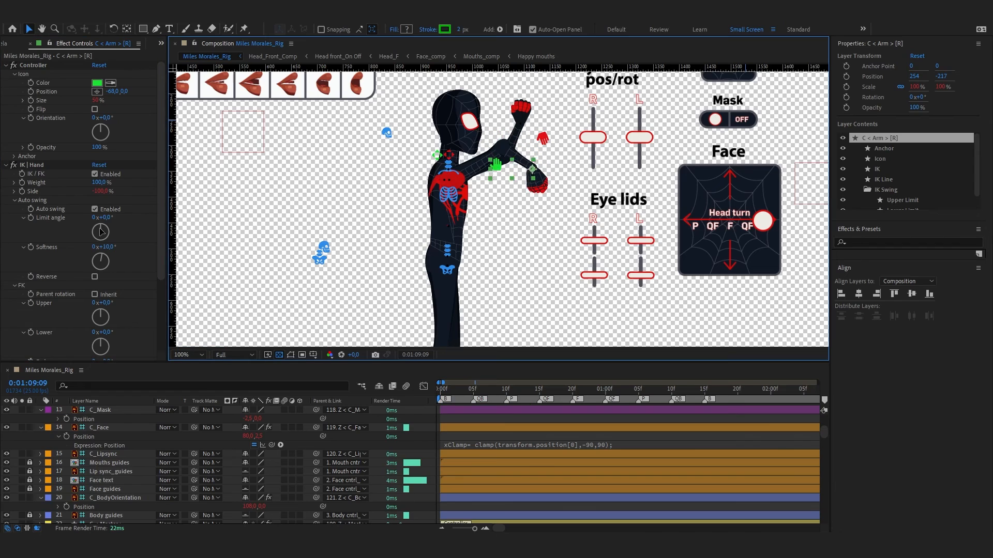
key("ctrl+z")
key("ctrl+z")
left_click(499, 168)
left_click_drag(197, 255, 515, 191)
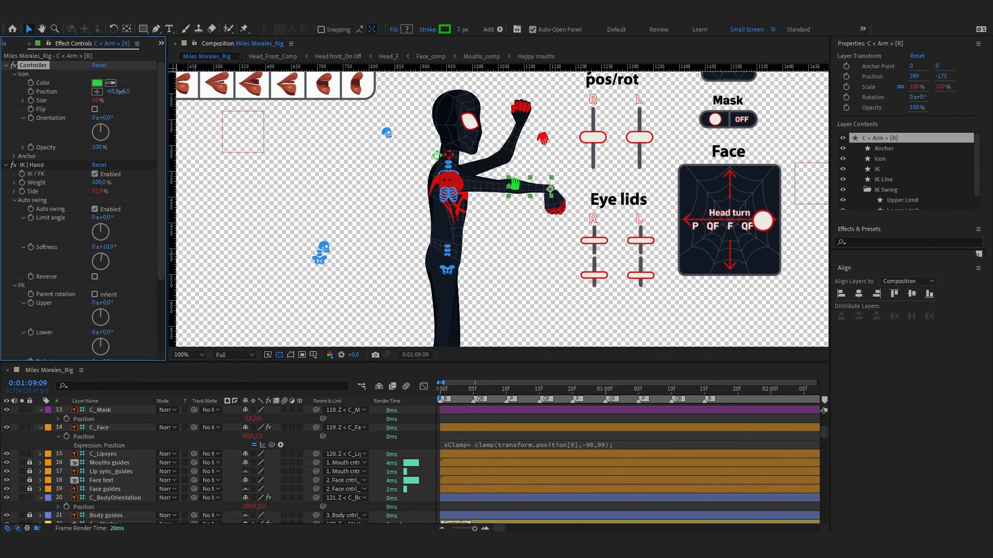
Offset the right arm controller's icon to about -49, 29 and rotate the controller to about -99°
left_click_drag(120, 91, 144, 92)
key("r")
left_click_drag(255, 502, 204, 502)
left_click(570, 215)
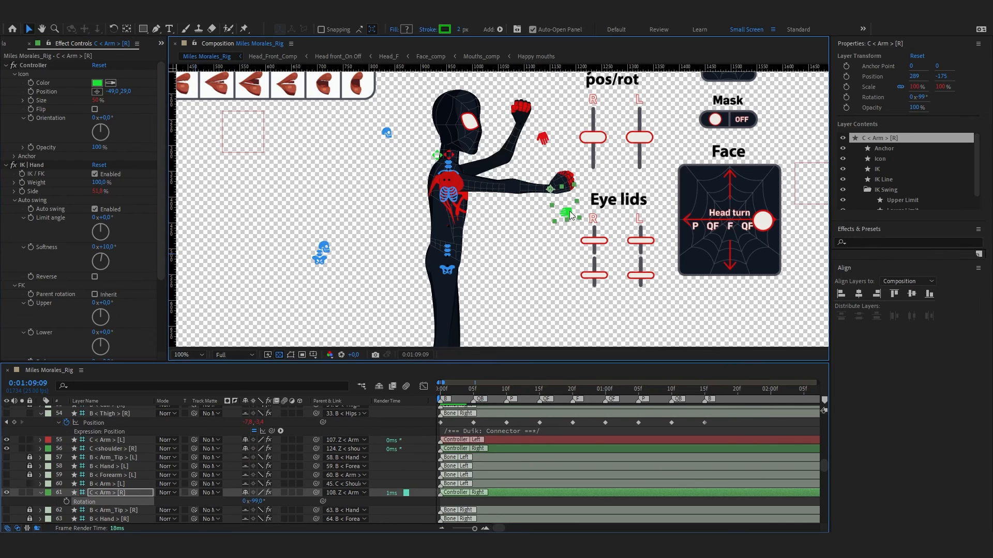
Raise the right hand beside the left, rotate it to about -148.8°, and move the torso controller forward
left_click_drag(570, 215, 545, 130)
key("w")
key("v")
left_click_drag(448, 195, 467, 207)
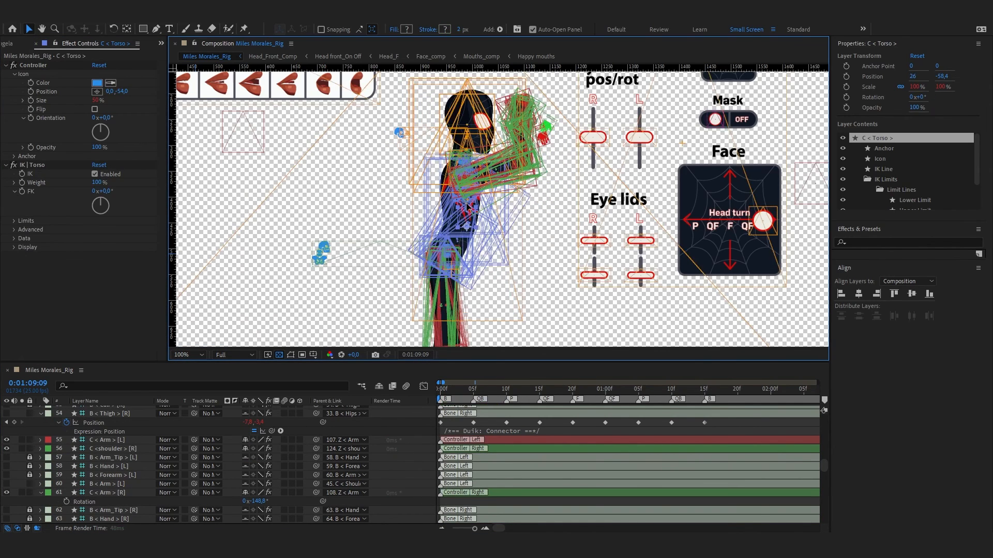
Offset the icon of the right leg controller so that it sits behind the foot
left_click_drag(467, 310, 467, 189)
left_click(508, 187)
left_click_drag(112, 91, 28, 92)
left_click(112, 92)
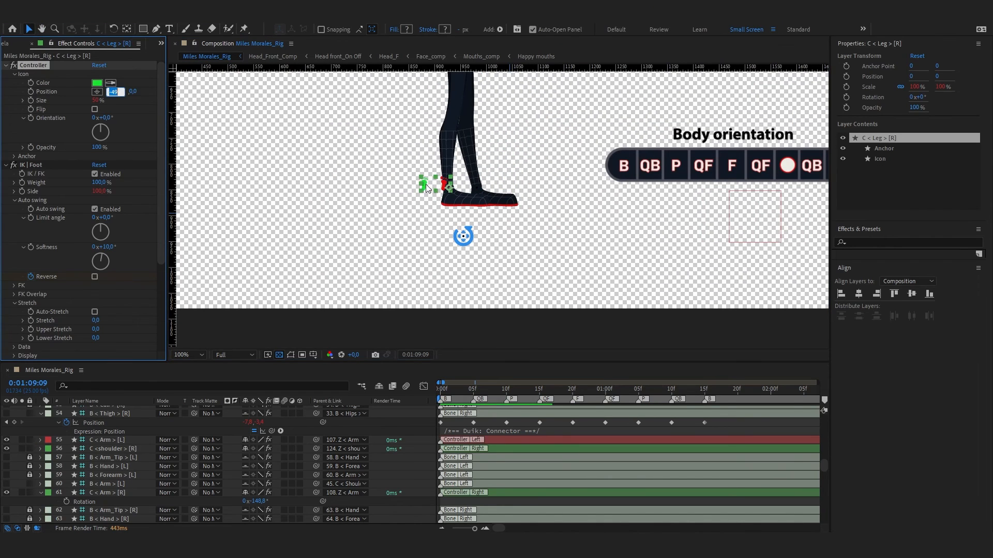
Pull the right leg back with its auto swing turned off, and rotate its controller with the shy layers hidden
left_click_drag(427, 188, 394, 170)
left_click(94, 210)
scroll(209, 458, "up", 5)
left_click(379, 387)
key("r")
mouse_move(260, 476)
left_mouse_down()
mouse_move(293, 475)
mouse_move(269, 465)
left_mouse_up()
Move the left leg back and up, toggle its IK Reverse option and rotate its controller
left_click(444, 183)
scroll(194, 485, "down", 3)
key("r")
left_click_drag(445, 177, 416, 166)
left_click(94, 276)
left_click_drag(259, 468, 309, 464)
scroll(448, 222, "down", 1)
scroll(455, 155, "up", 1)
Refine both arm controllers in front of the head, with the right rotated to -106° and the left to -171°
left_click_drag(427, 191, 446, 181)
left_click(423, 189)
scroll(269, 491, "down", 1)
left_click_drag(256, 519, 269, 493)
scroll(113, 517, "down", 1)
left_click(122, 484)
key("r")
left_click_drag(422, 204, 425, 203)
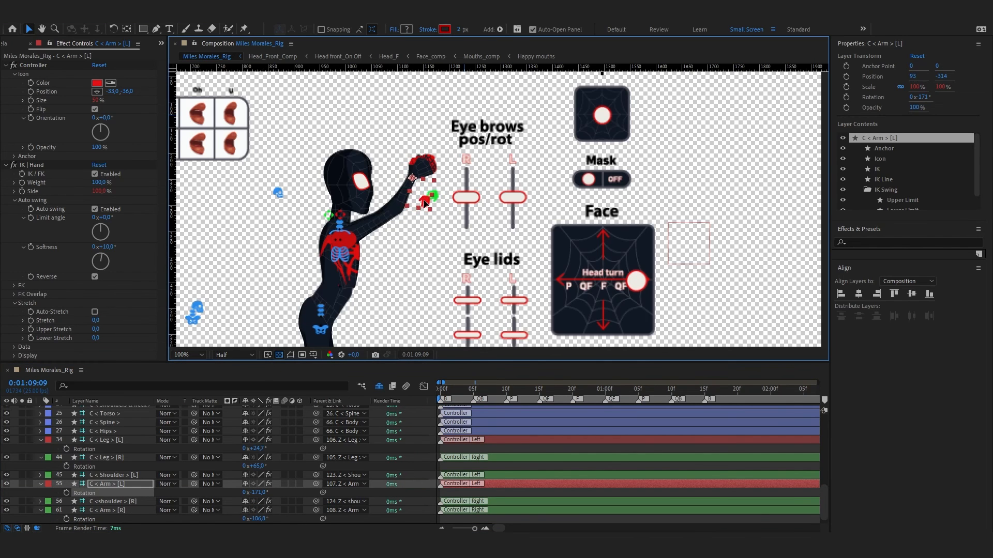
Raise the face controller within its pad so that the masked profile head looks upward
scroll(439, 278, "down", 1)
scroll(569, 242, "down", 1)
left_click(569, 242)
scroll(569, 242, "up", 1)
left_click(235, 355)
left_click_drag(570, 245, 569, 226)
Swing both legs forward with their controllers, rotating the left to about -36.5° and the right to about -45.2°
left_click_drag(553, 305, 565, 238)
left_click_drag(396, 263, 463, 235)
key("w")
left_click_drag(463, 236, 518, 220)
key("v")
scroll(459, 248, "up", 1)
left_click(343, 287)
left_click_drag(343, 287, 496, 213)
key("w")
left_click_drag(496, 213, 497, 248)
scroll(483, 222, "down", 1)
key("v")
Shift the hips controller to about 36, -2 and move the whole character back to about X -144 with the master controller
left_click_drag(444, 184, 454, 182)
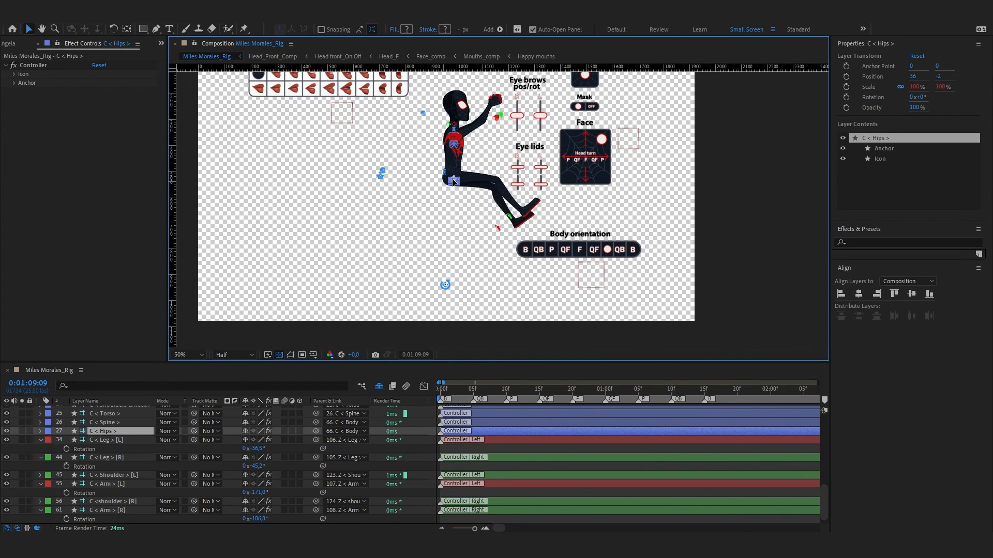
left_click_drag(445, 285, 411, 287)
key("w")
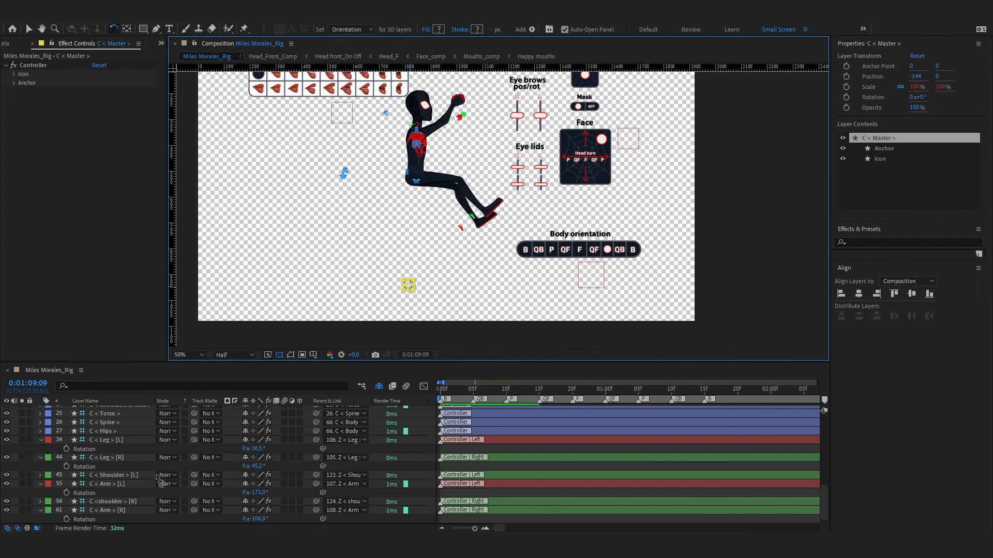
Reset the rotation of the master controller and both leg controllers to 0°
scroll(160, 481, "up", 1)
left_click(257, 419)
type("0")
left_click(257, 481)
type("0")
left_click(256, 498)
type("0")
Reset the positions of both leg controllers to 0, 0 so that the legs stand straight
left_click(274, 471)
left_click(273, 489, "ctrl")
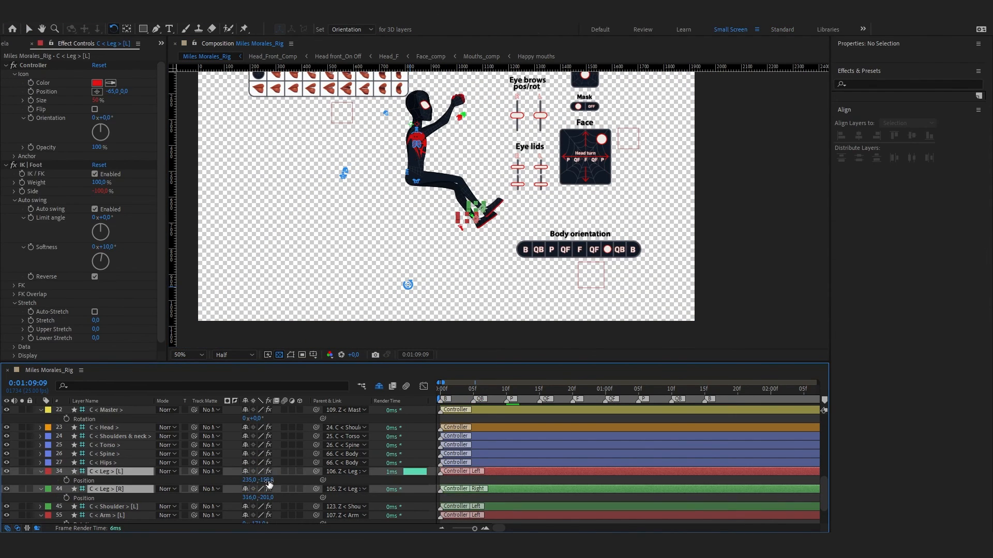
key("p")
left_click(248, 498)
type("0")
Reset the positions of the left and right arm controllers to 0
scroll(269, 486, "down", 1)
left_click(274, 476)
left_click(274, 501, "ctrl")
left_click(262, 483)
type("0")
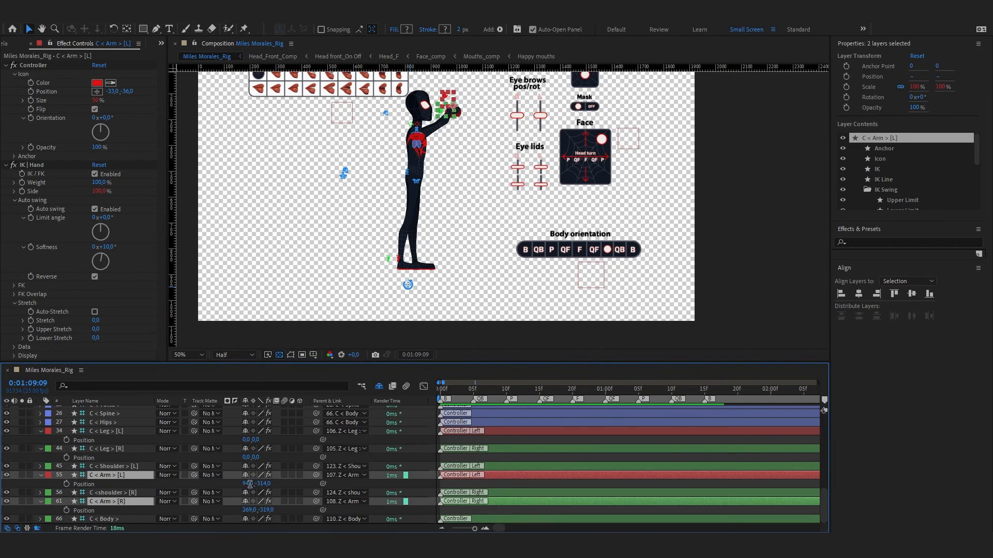
type("p")
left_click(260, 483)
type("0")
left_click(115, 476)
left_click_drag(608, 249, 525, 250)
left_click(141, 501)
left_click(263, 510)
type("0")
Return the body orientation to the front view F and move the left arm controller to about 45, 2
scroll(199, 486, "up", 5)
left_click(135, 484)
left_click(420, 176)
scroll(420, 176, "up", 1)
left_click_drag(336, 145, 367, 146)
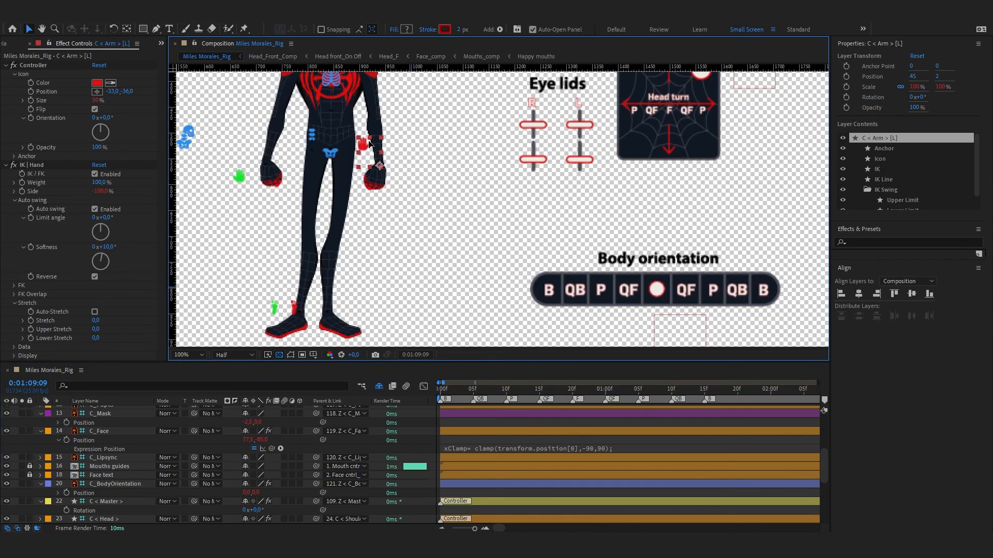
scroll(366, 147, "down", 1)
left_click_drag(421, 188, 414, 187)
left_click_drag(421, 226, 414, 226)
Reset the face controller's position to 0, 0 and move the mouth chart's control null to about 361, 298
left_click(140, 431)
left_click(249, 440)
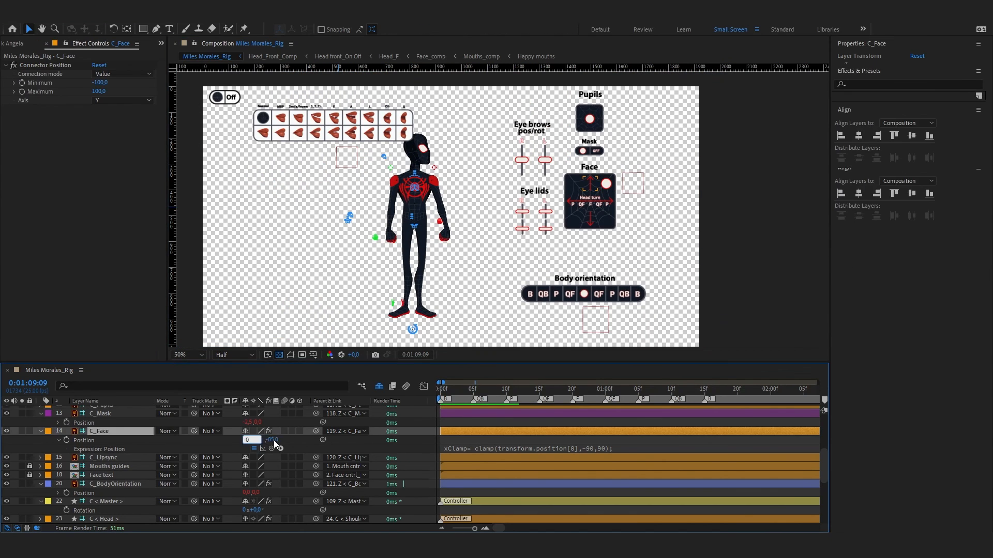
type("0")
key("Tab")
type("0")
left_click_drag(349, 162, 309, 178)
Place the left arm controller at about 29, -10 with its icon offset at 39, -2, and save the project
left_click(439, 221)
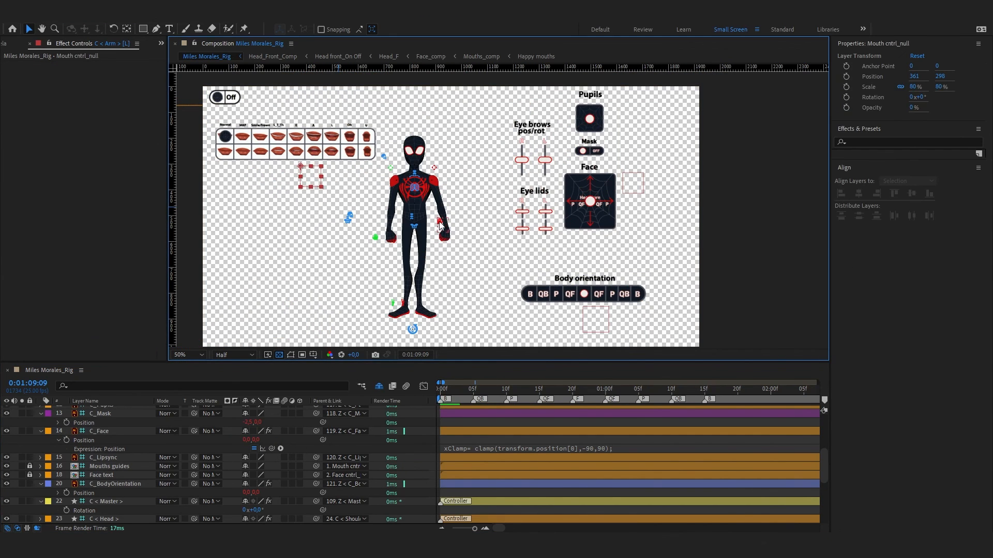
scroll(440, 222, "up", 1)
left_click_drag(366, 243, 362, 231)
left_click_drag(110, 91, 142, 92)
scroll(295, 144, "down", 1)
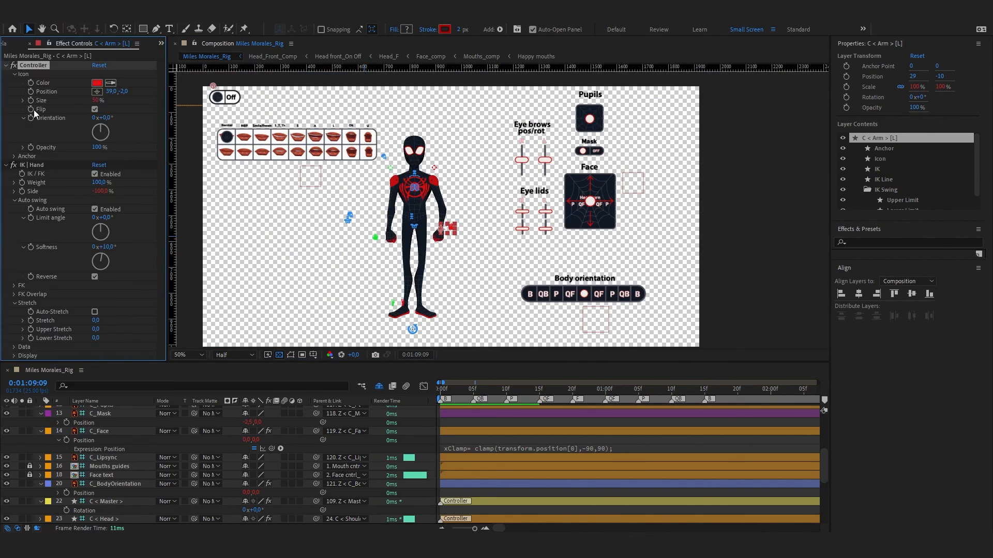
key("ctrl+s")
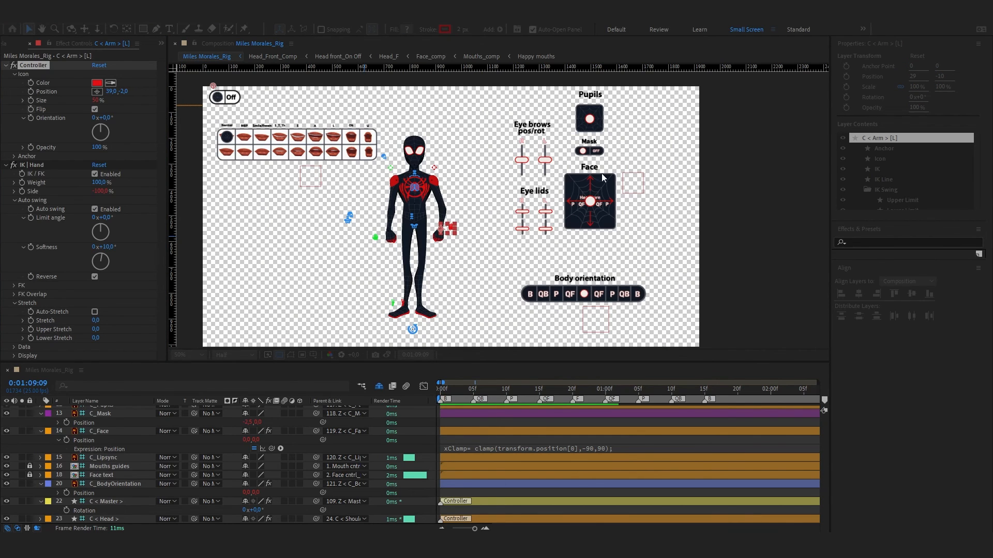
Switch the mask off by sliding the mask controller to about X 67.5
left_click(583, 152)
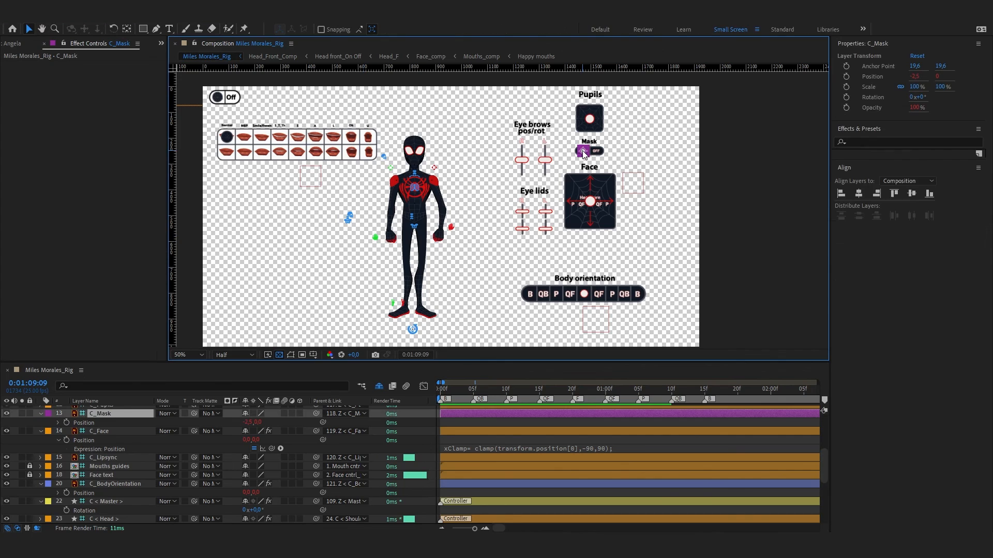
left_click_drag(597, 151, 604, 152)
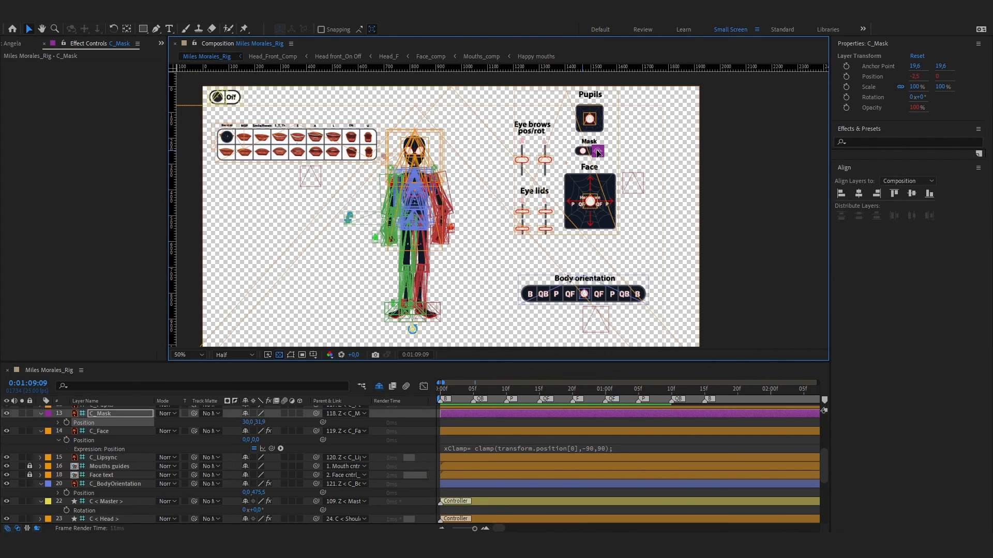
left_click(591, 205)
key("slash")
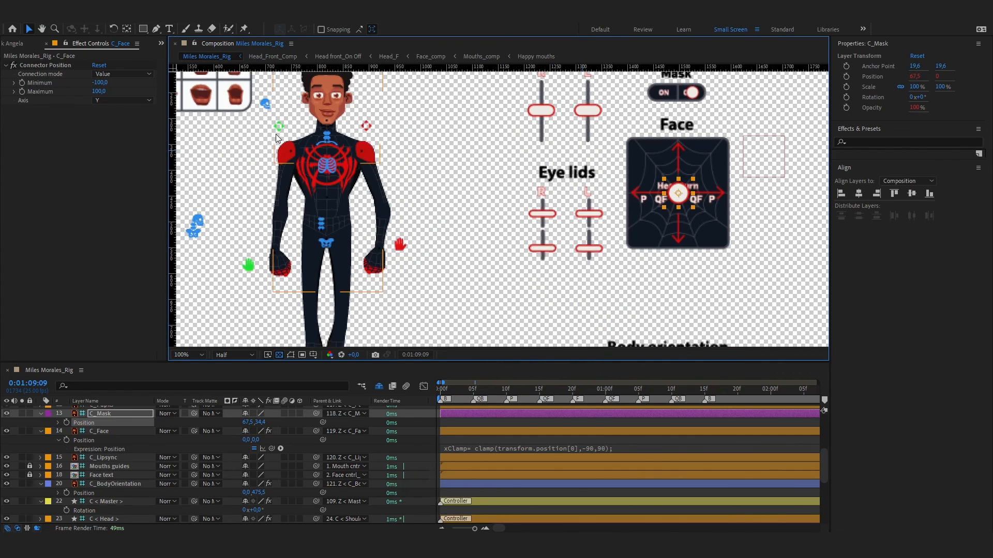
key("h")
left_click_drag(284, 153, 485, 211)
key("comma")
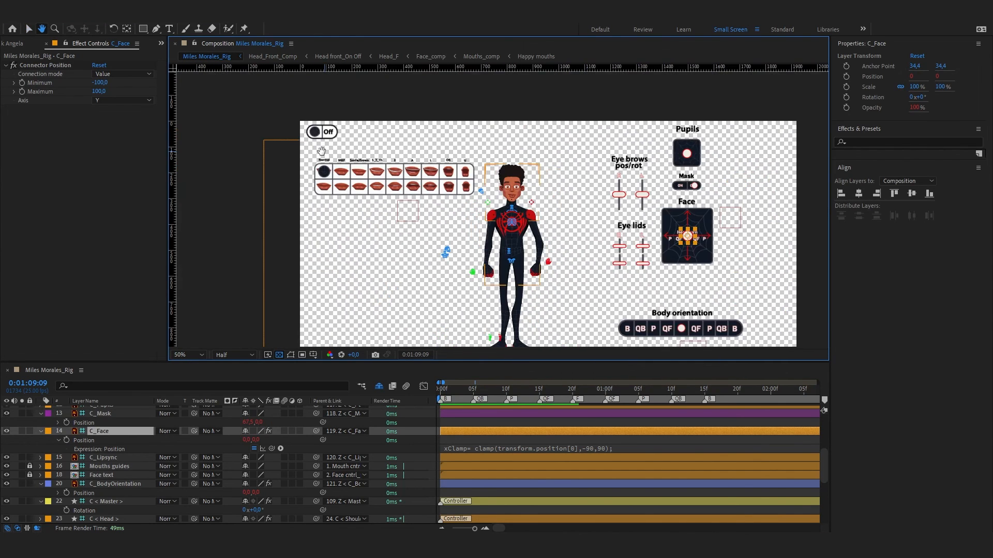
Slide the lipsync controller to the S_T_Th mouth shape, about X 266.3, and inspect the face up close
left_click(325, 176)
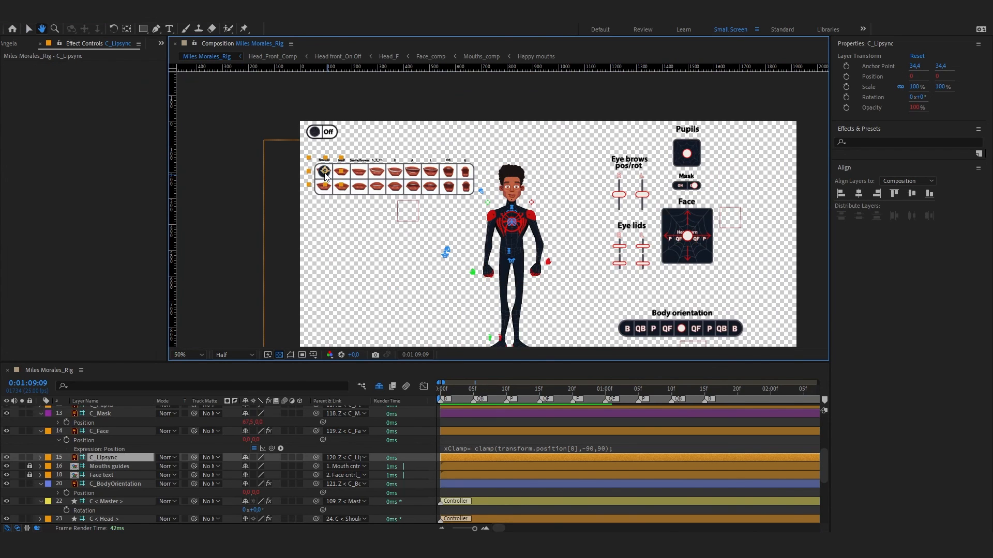
key("v")
left_click_drag(331, 176, 360, 176)
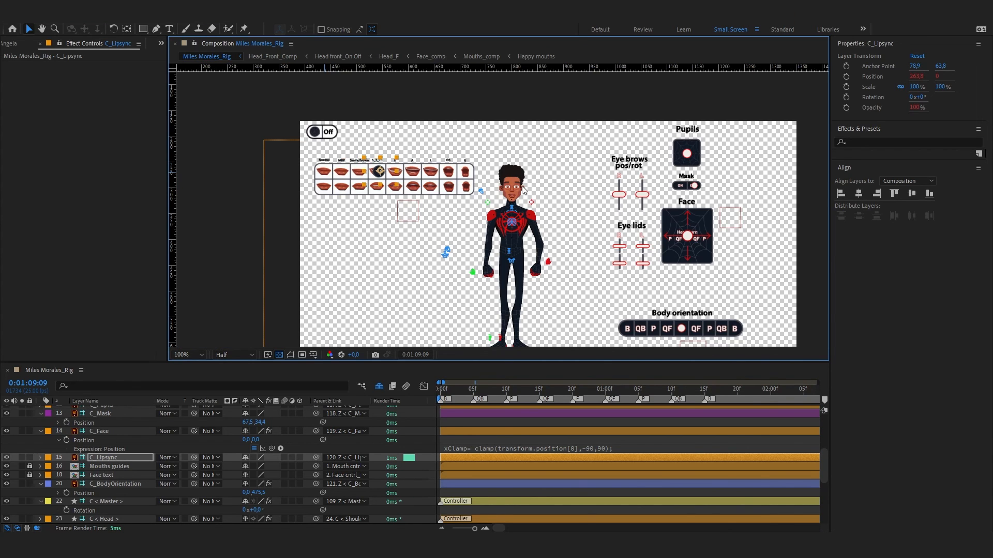
scroll(523, 189, "up", 2)
scroll(533, 191, "up", 2)
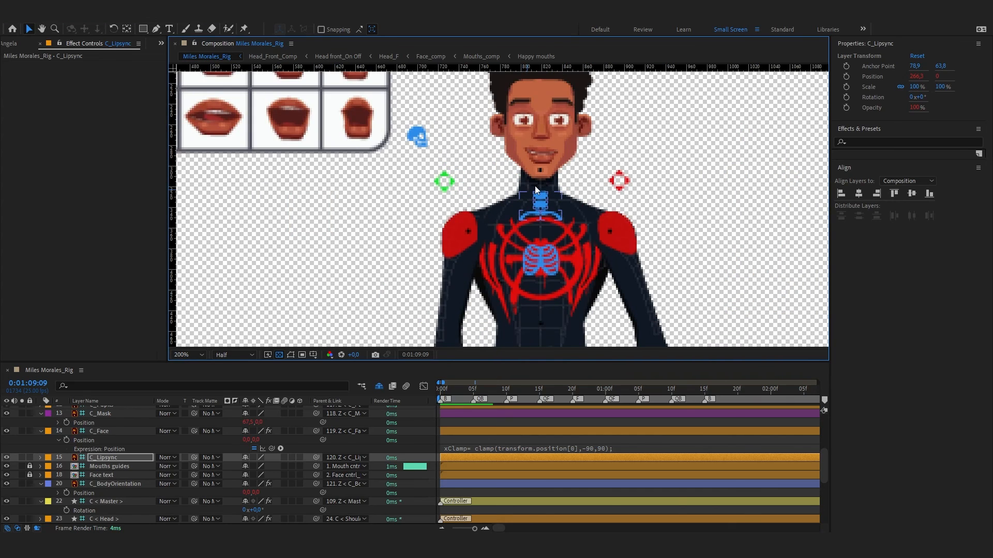
Set the composition preview resolution to Full
left_click(244, 351)
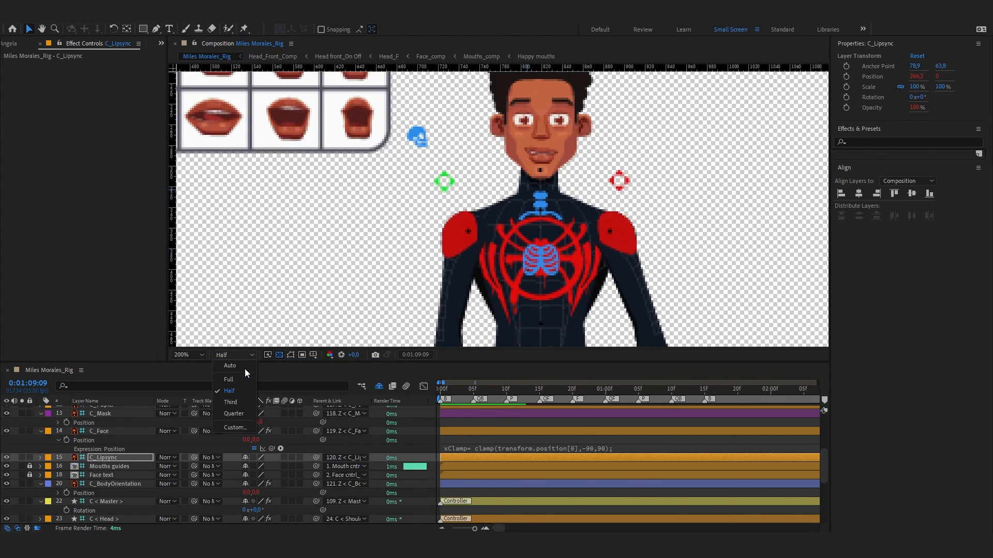
left_click(244, 368)
left_click(228, 355)
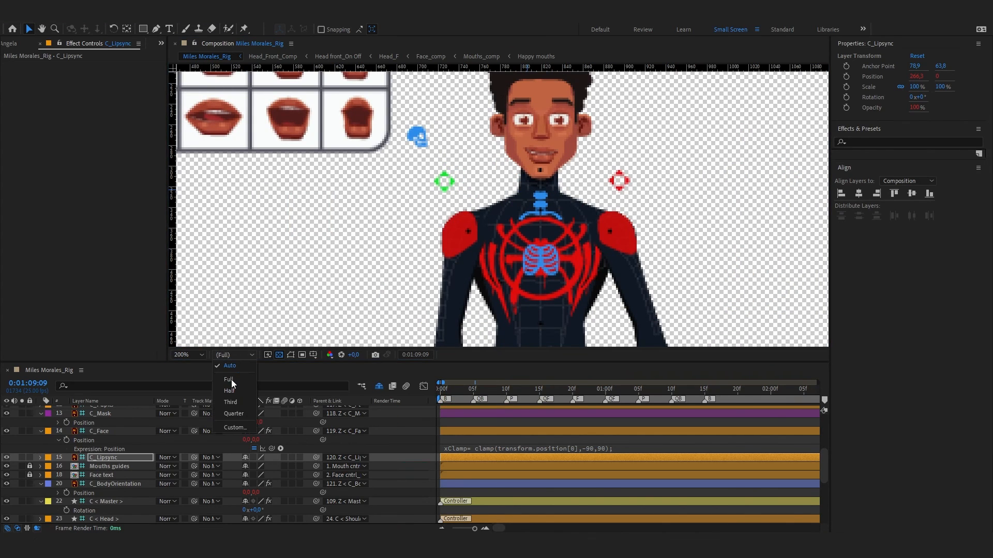
left_click(231, 380)
scroll(561, 173, "down", 2)
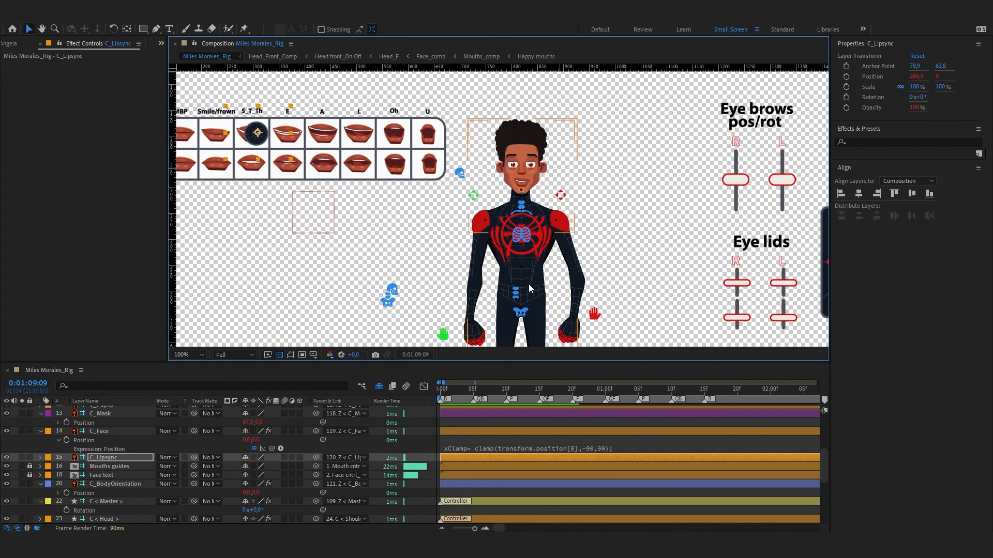
Move the left arm controller closer to the body, to 9, 0
scroll(542, 289, "down", 1)
left_click_drag(523, 250, 496, 199)
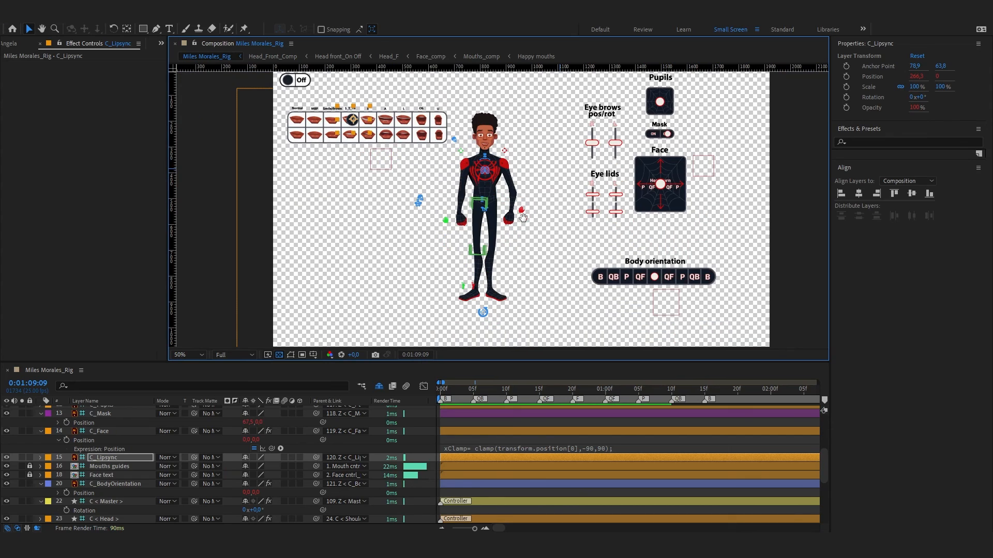
scroll(498, 202, "up", 2)
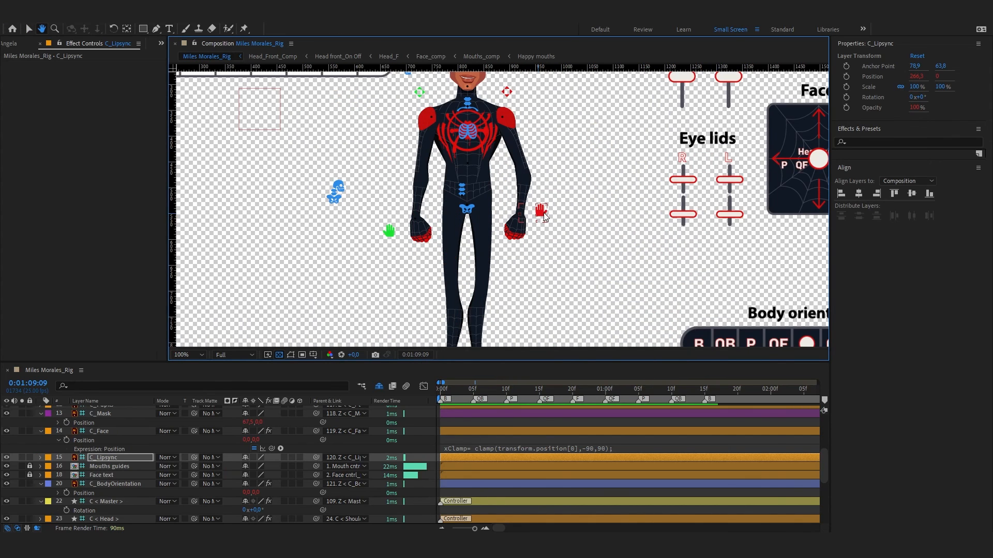
left_click(540, 216)
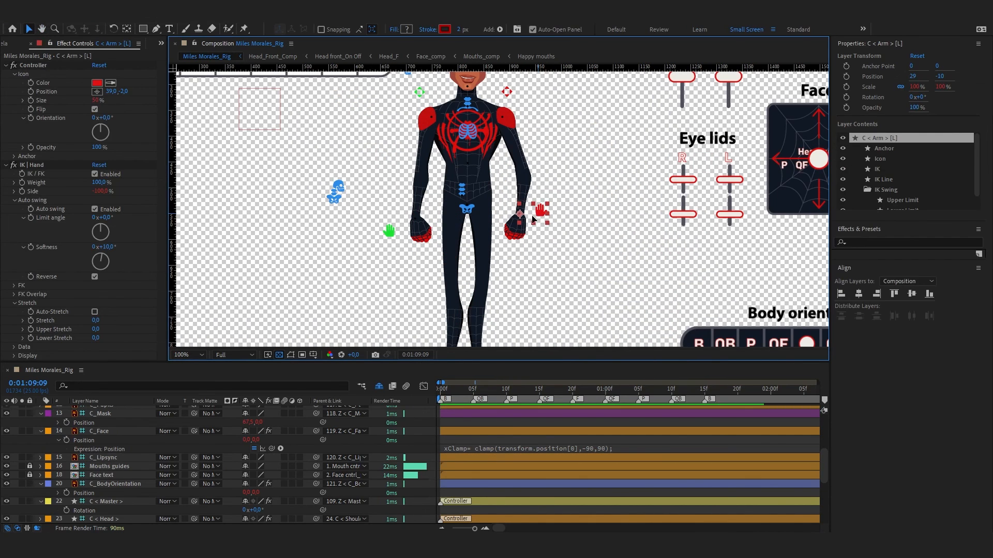
left_click_drag(539, 215, 530, 220)
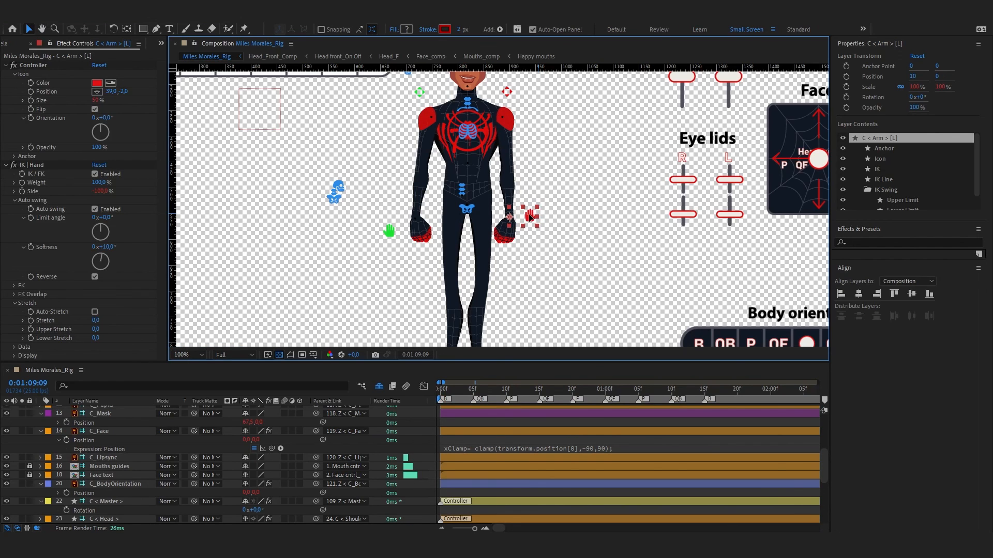
key("Left")
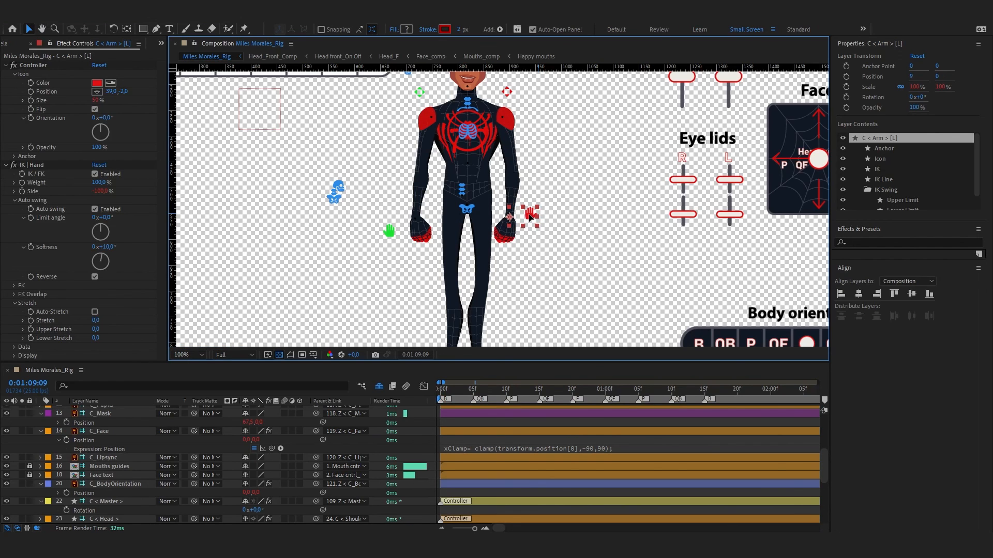
Move the right arm controller inward to about 14, -7 and save the project
left_click(390, 235)
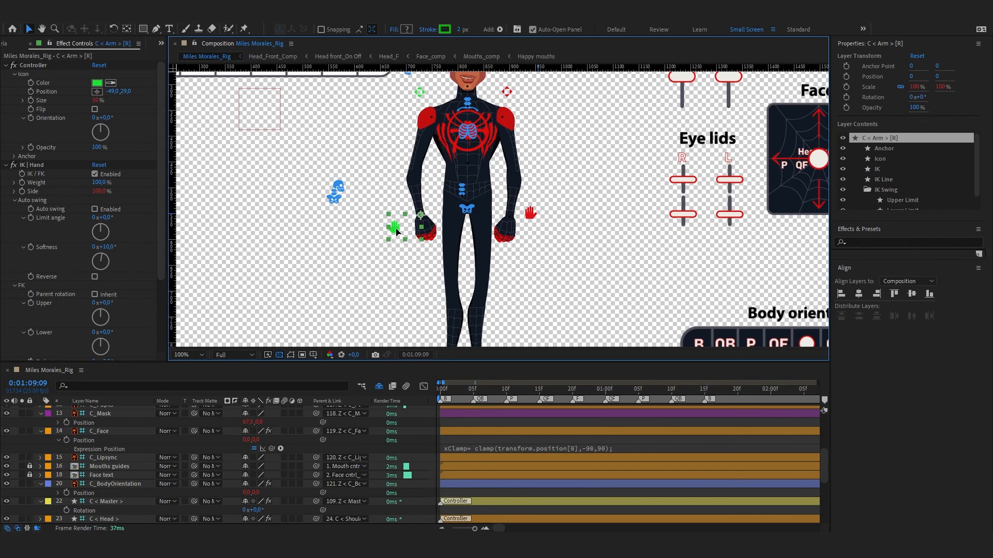
left_click_drag(395, 228, 398, 228)
scroll(485, 185, "down", 1)
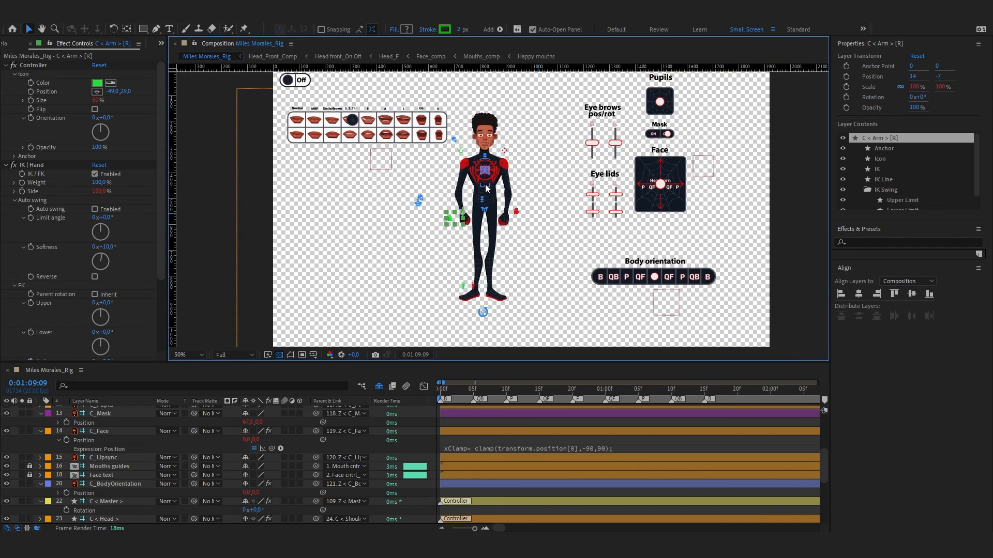
key("ctrl+s")
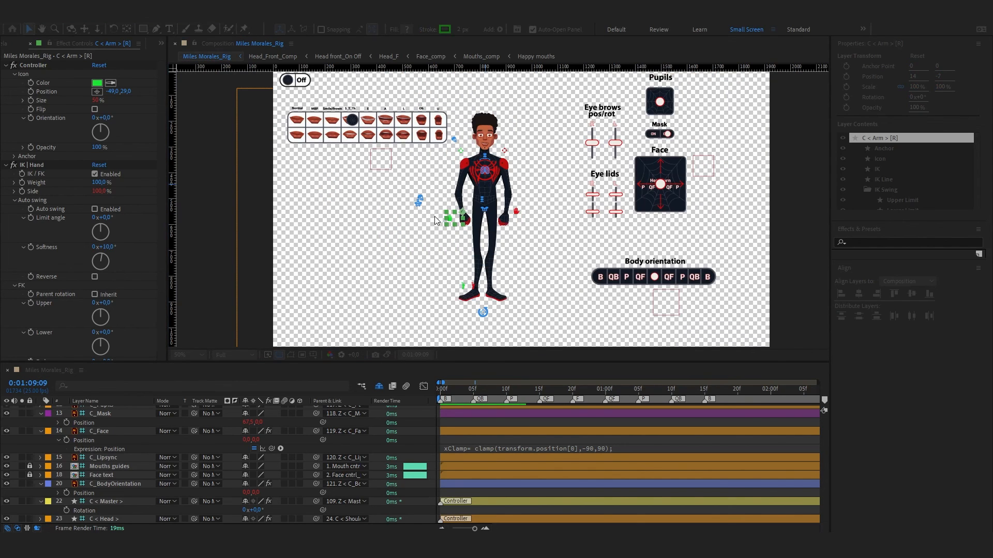
Mark the Mouths guides and Face text layers as shy to hide them from the layer list
scroll(477, 211, "down", 2)
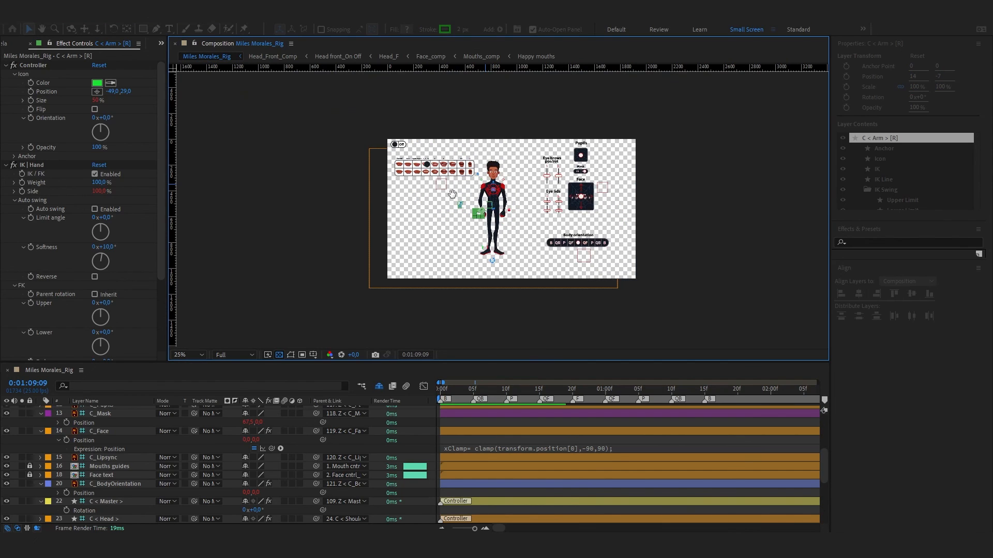
left_click_drag(476, 186, 433, 193)
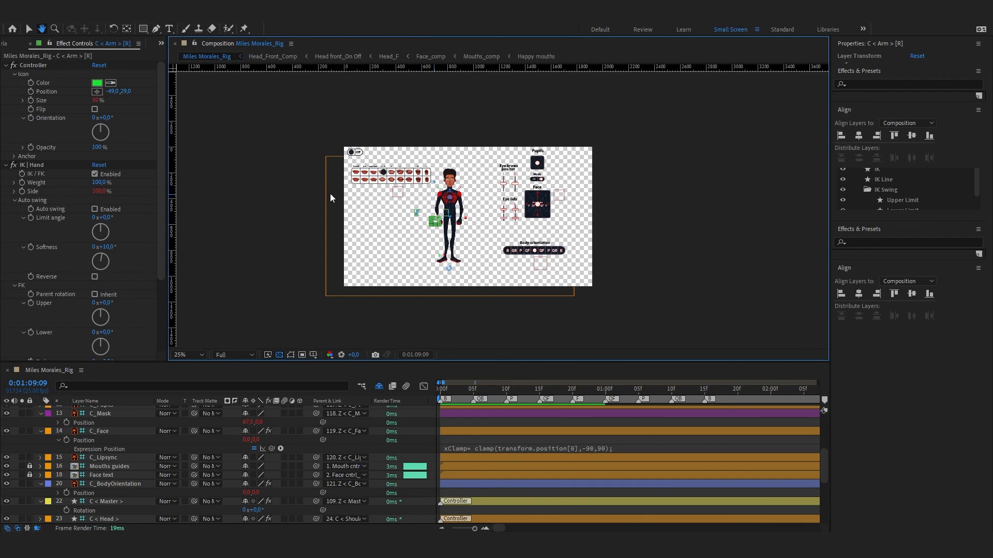
left_click(424, 438)
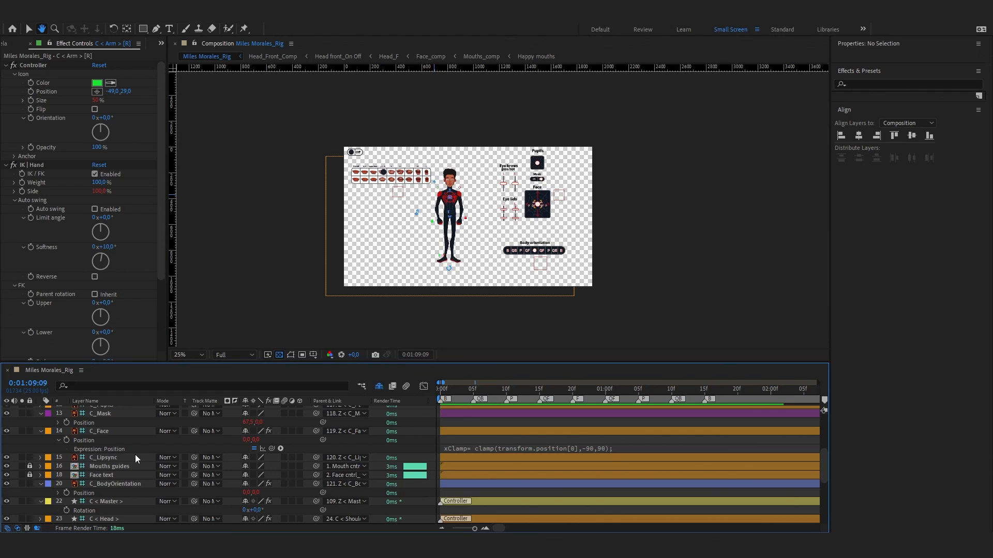
scroll(131, 454, "up", 2)
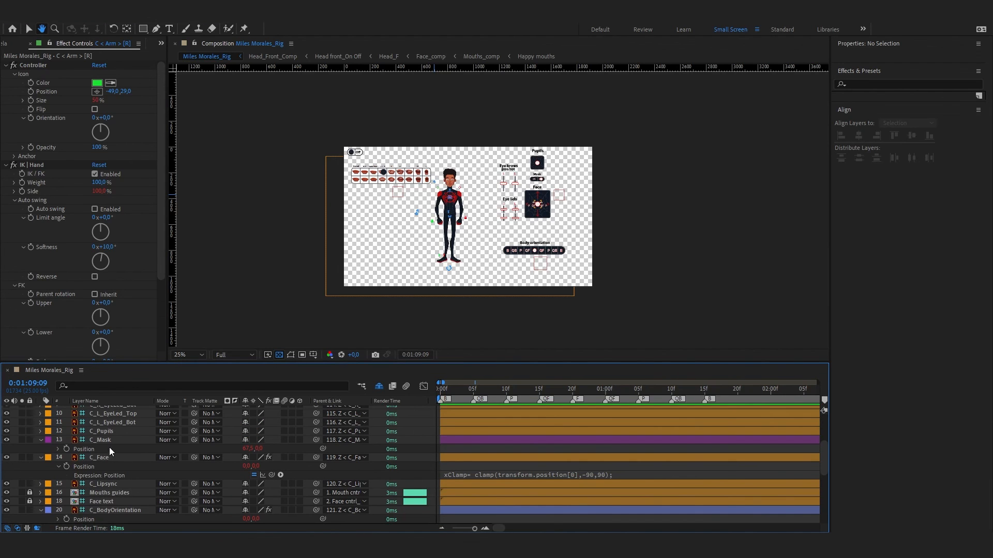
left_click(245, 493)
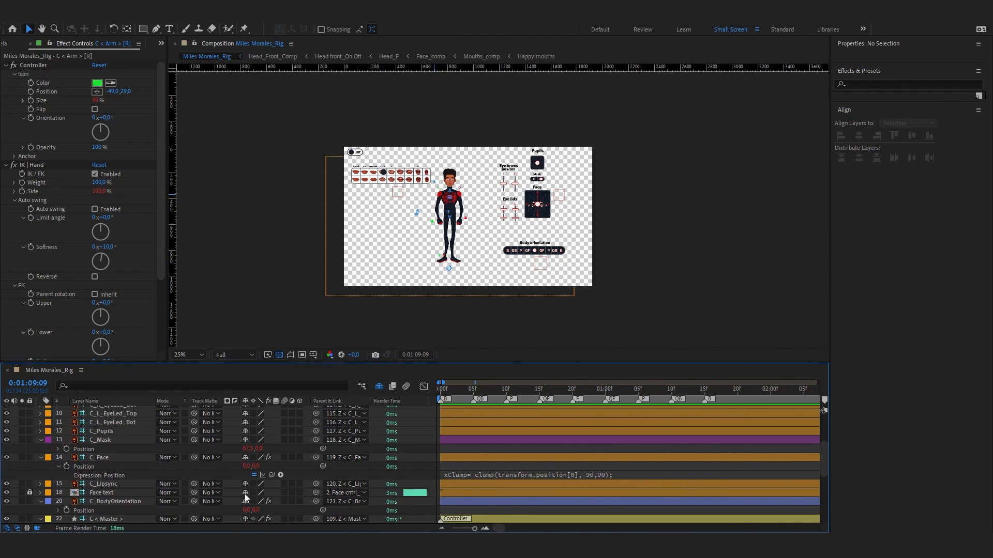
left_click(245, 494)
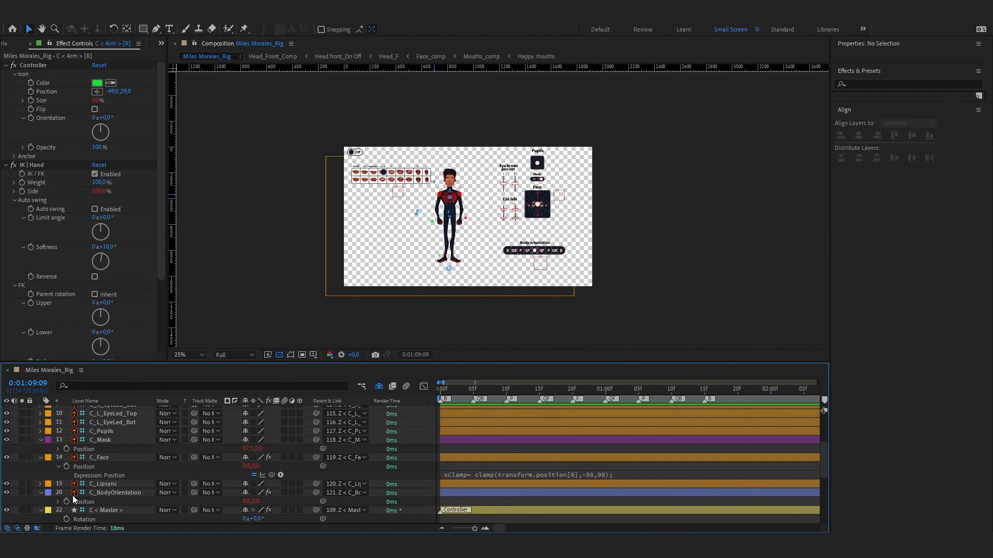
scroll(72, 495, "down", 4)
scroll(73, 495, "up", 6)
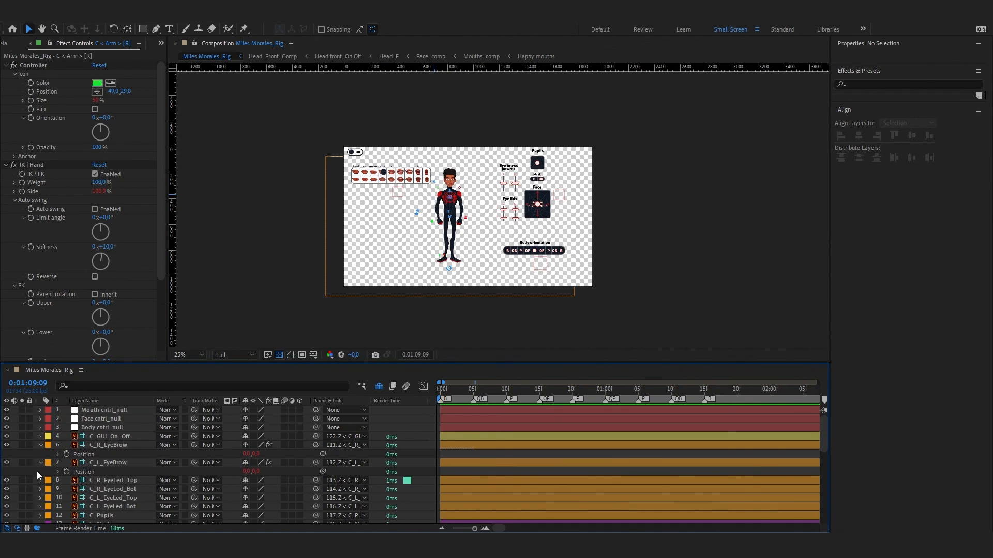
scroll(147, 448, "down", 3)
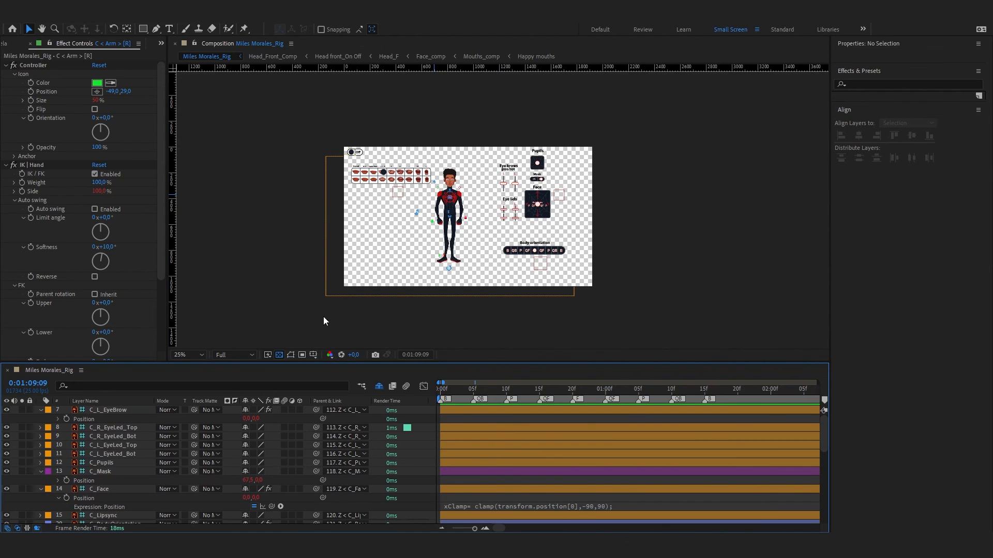
Save the rig project with the guide layers hidden from the layer list
left_click(8, 13)
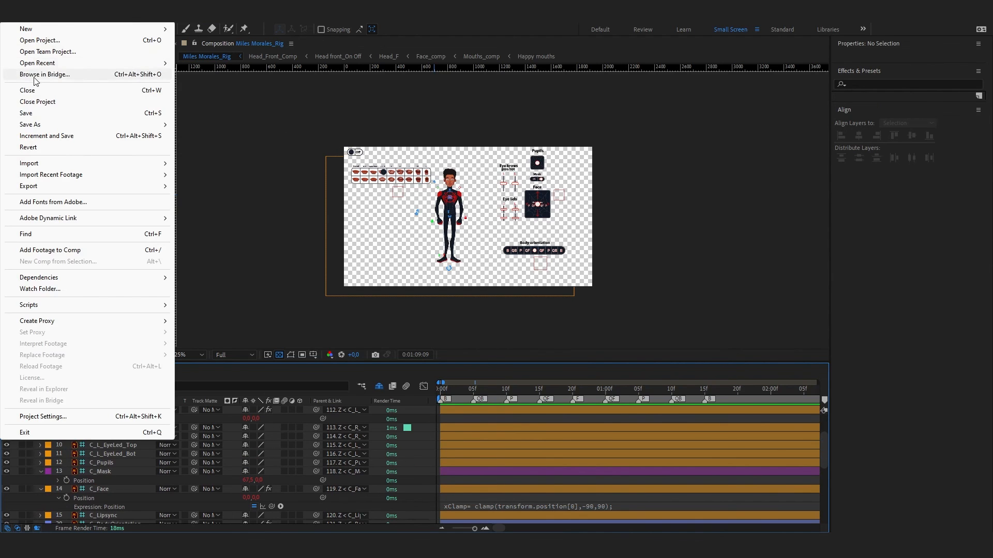
left_click(42, 111)
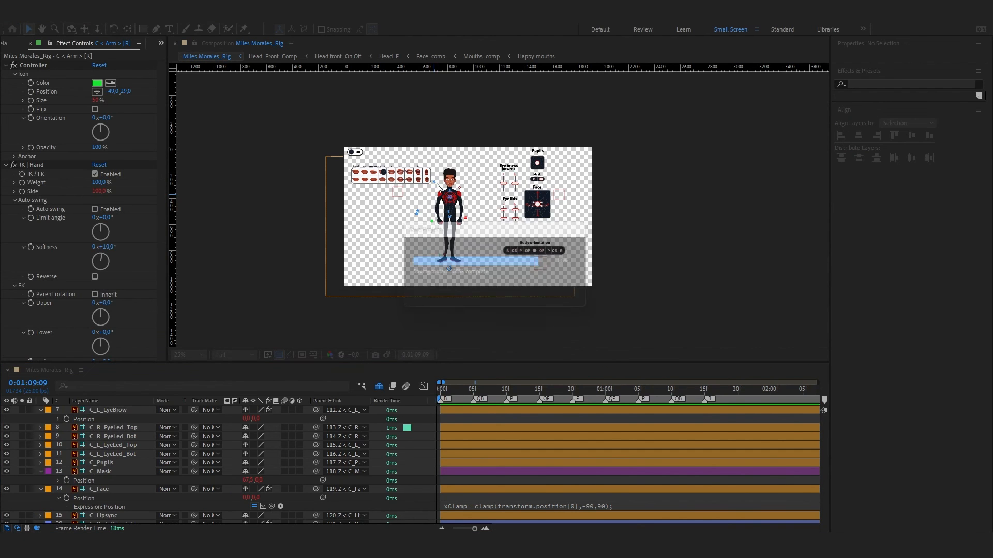
scroll(446, 190, "up", 2)
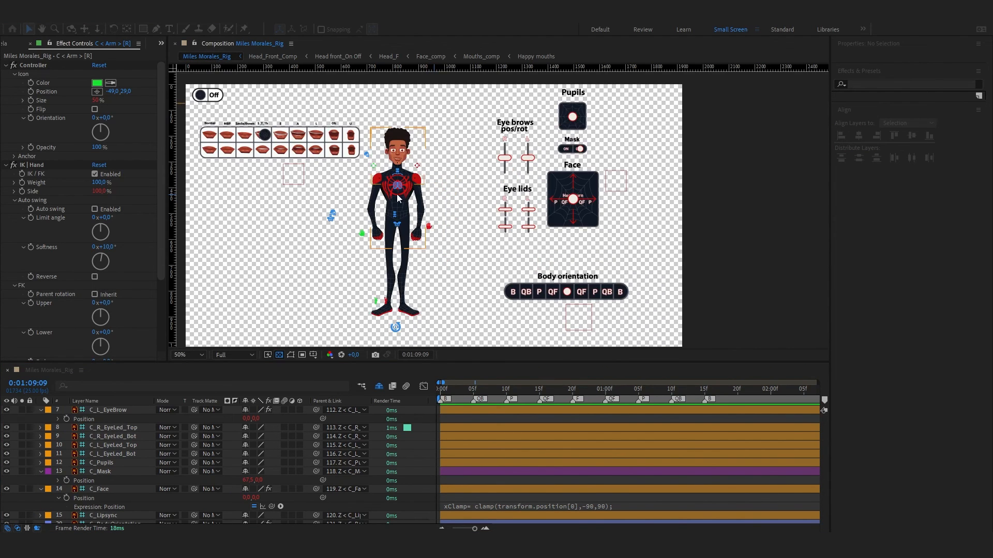